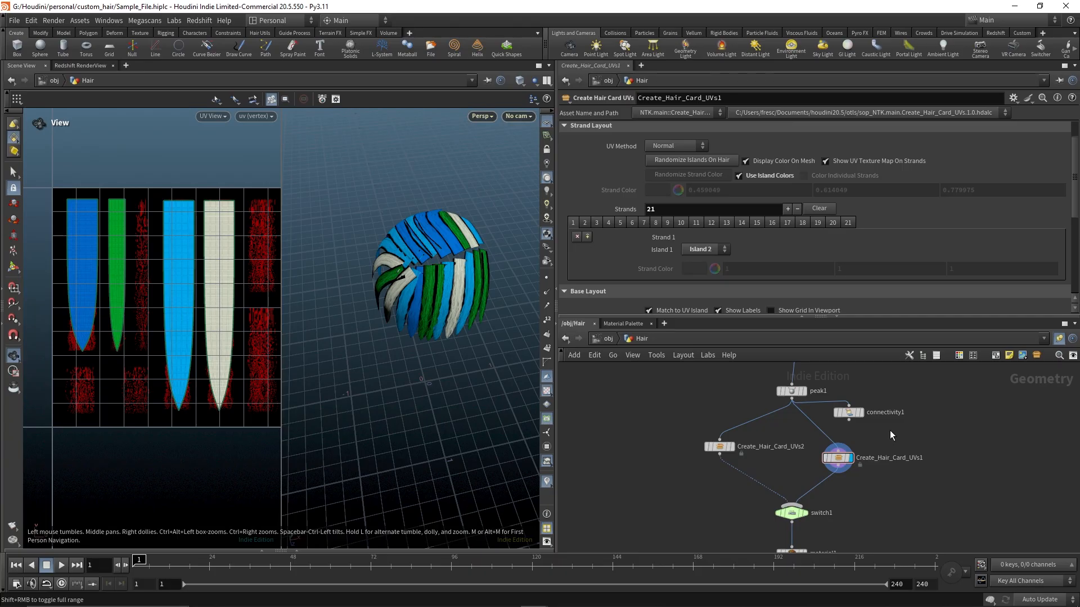
Reposition the Create_Hair_Card_UVs1 and Create_Hair_Card_UVs2 nodes in the Hair network
click(258, 33)
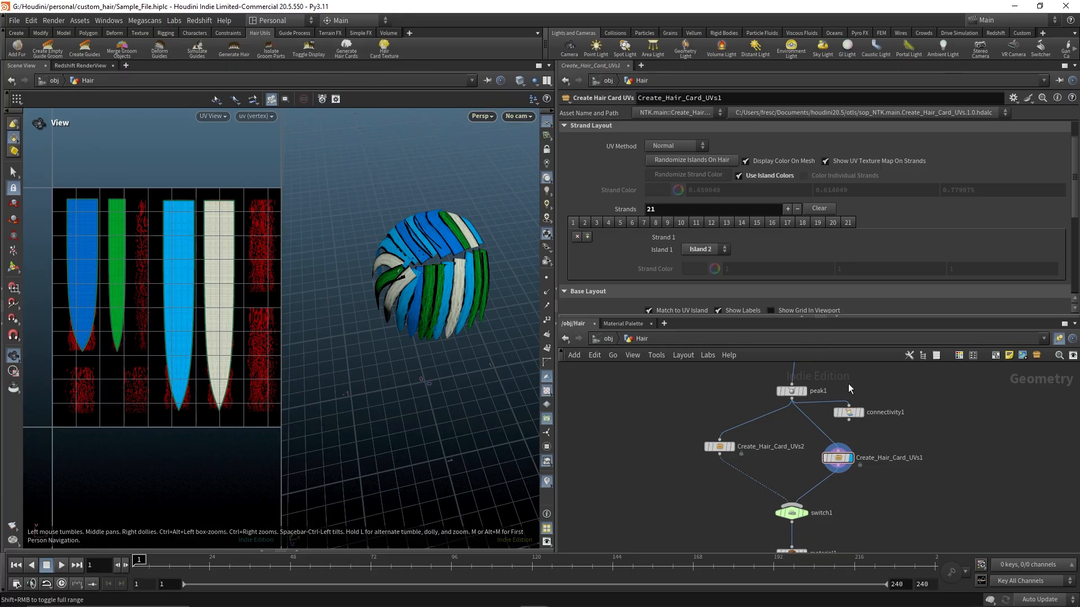
middle_drag(883, 469, 828, 471)
scroll(797, 476, up, 1)
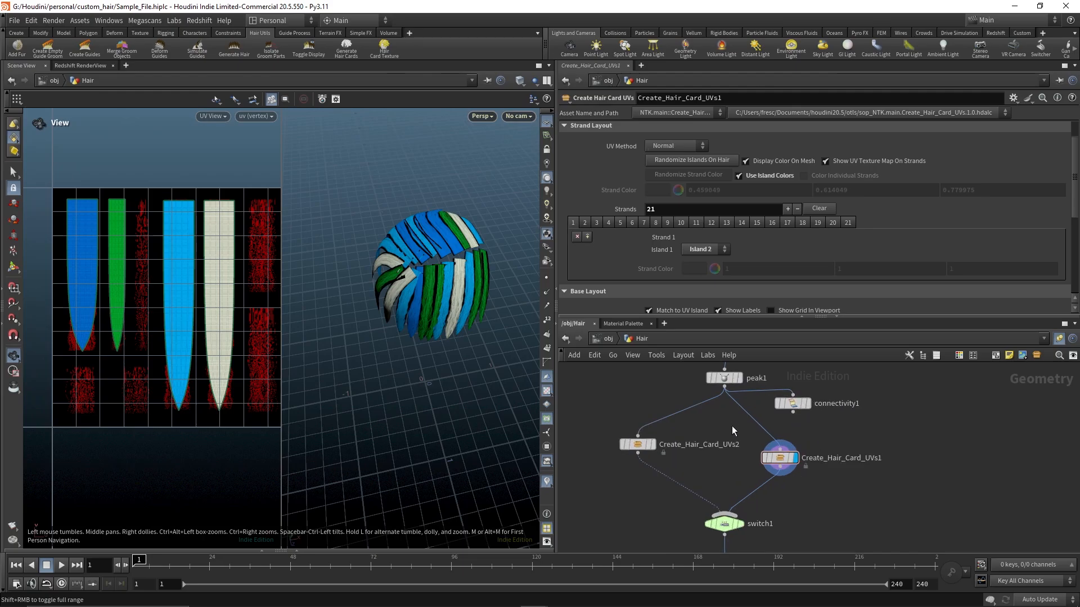
drag(815, 437, 757, 484)
drag(625, 446, 620, 464)
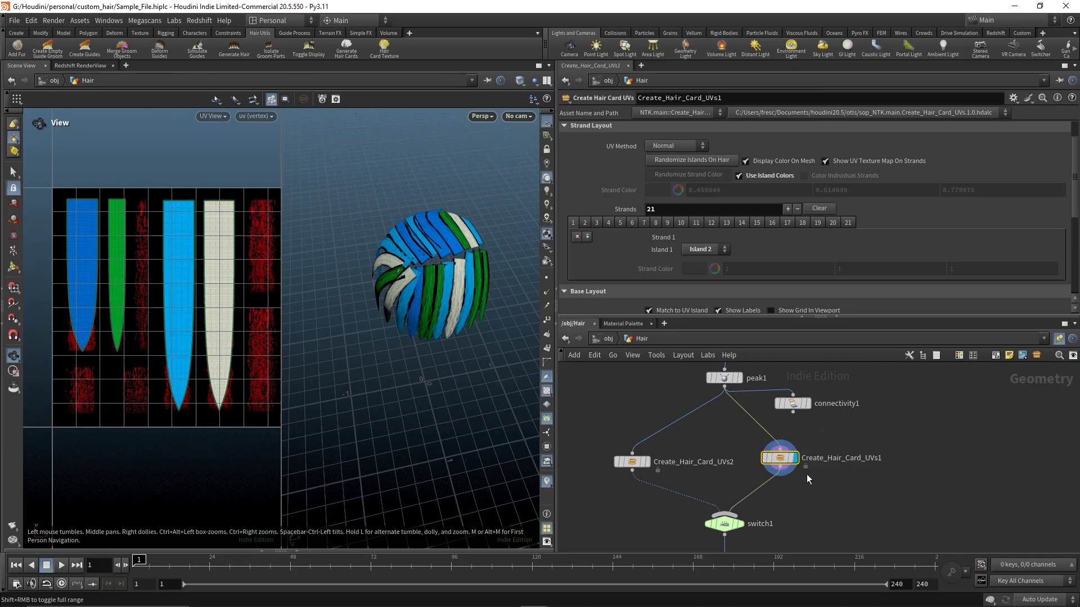
scroll(806, 474, up, 1)
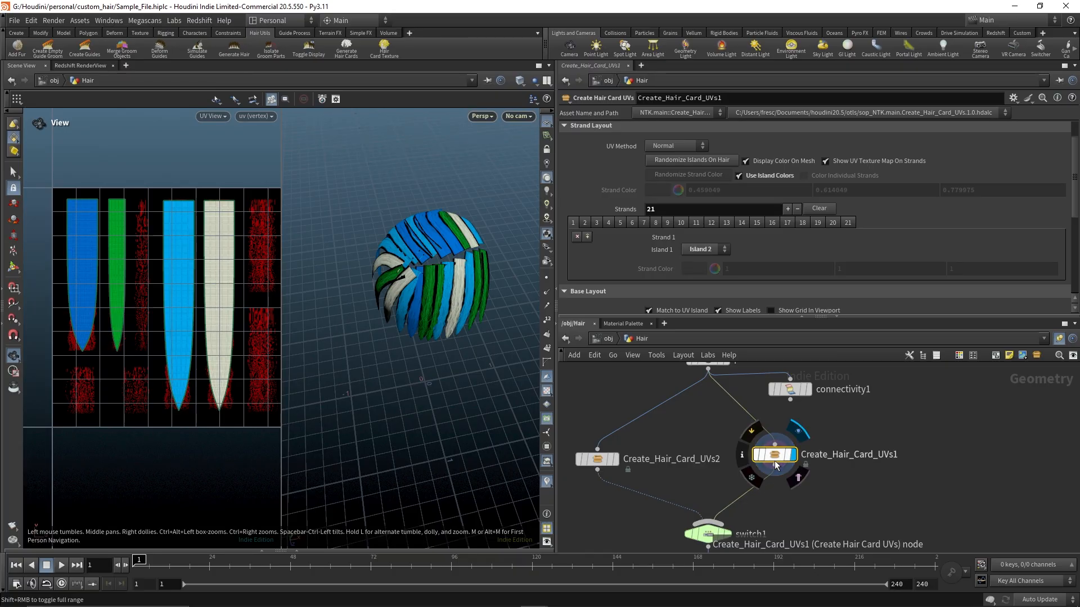
Cut the wire from peak1 into Create_Hair_Card_UVs1 and reconnect peak1's output to that node
drag(776, 457, 783, 462)
drag(829, 422, 746, 489)
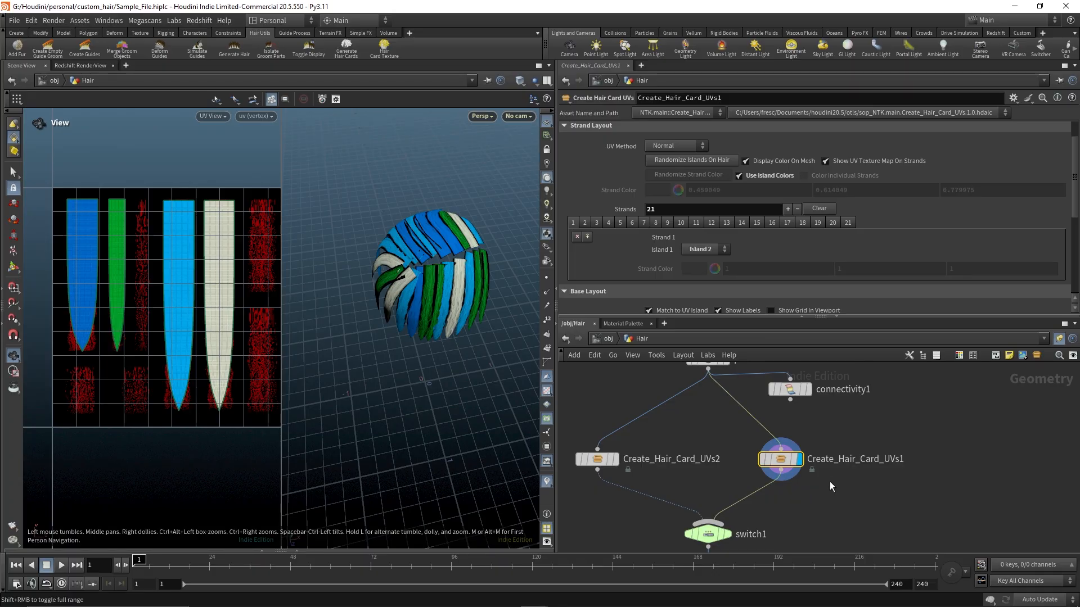
middle_drag(818, 425, 857, 445)
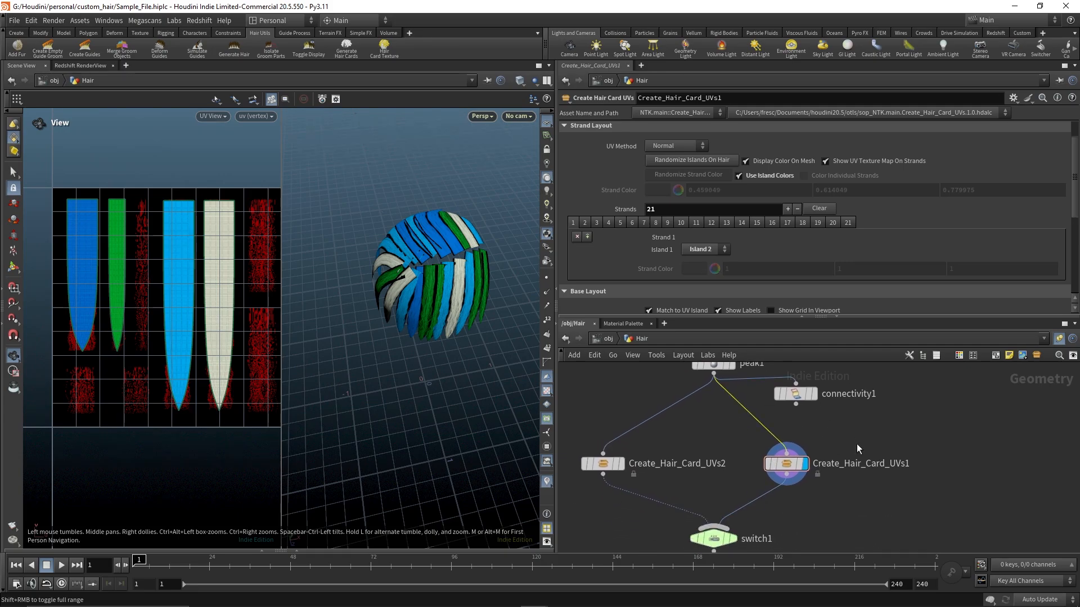
click(793, 464)
scroll(823, 226, down, 2)
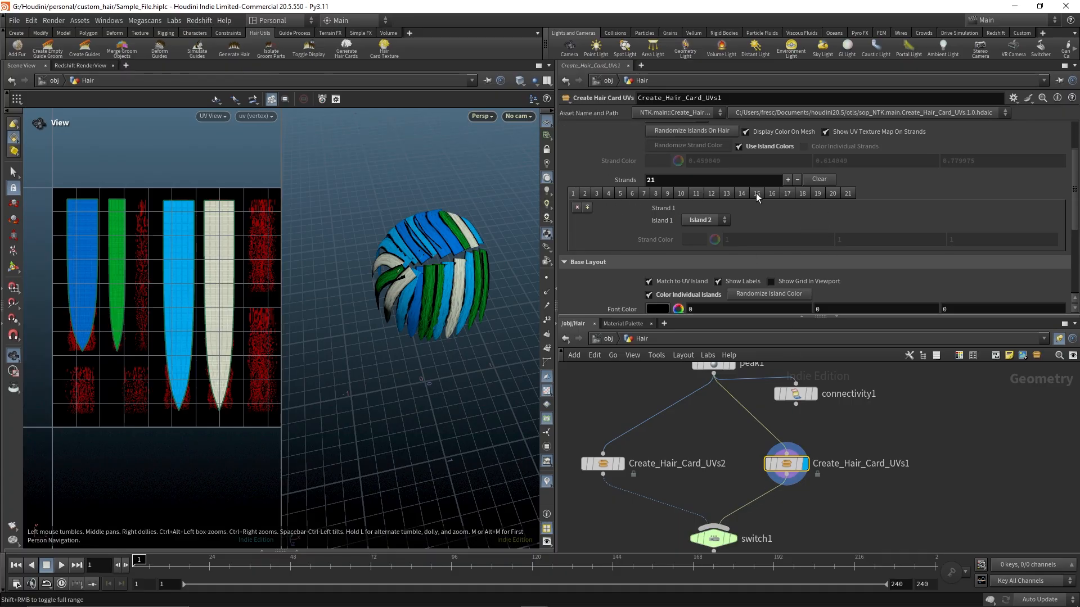
click(848, 193)
key(y)
drag(788, 423, 743, 436)
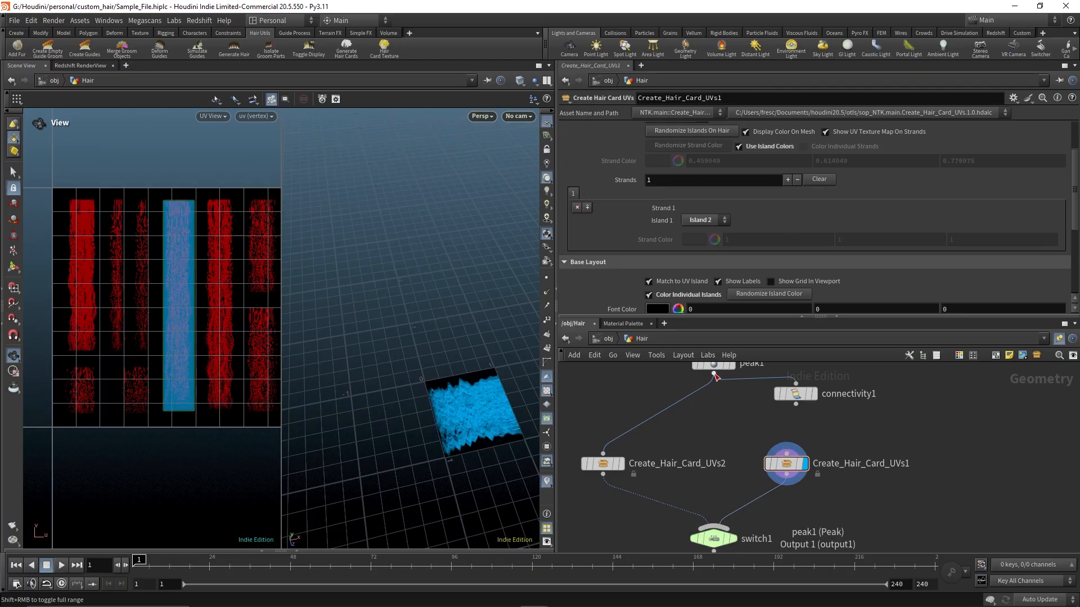
drag(715, 374, 793, 448)
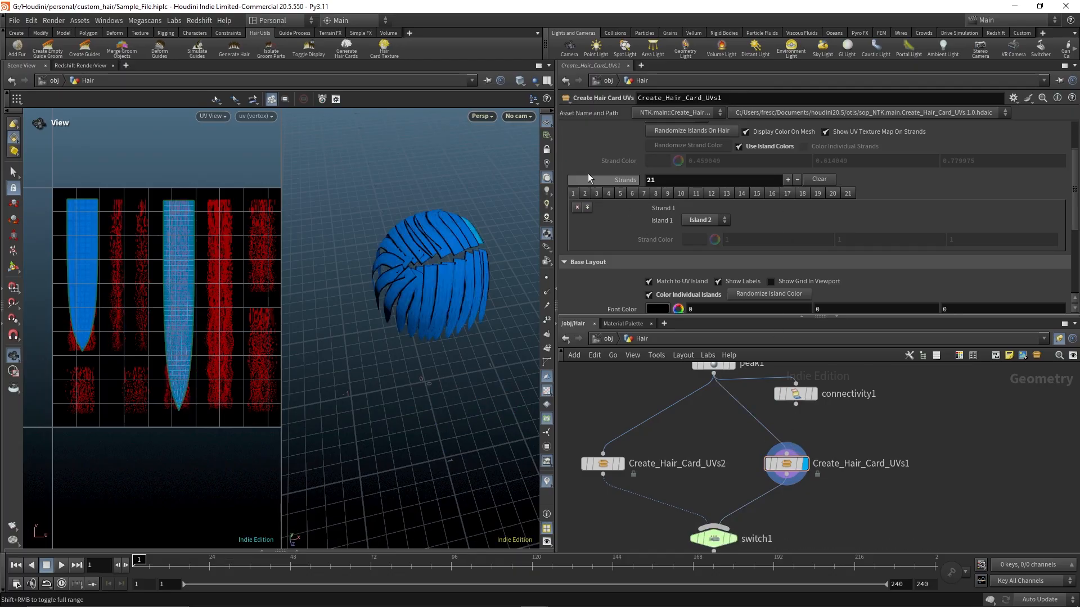
Assign Strand 1 to Island 2 in the Create_Hair_Card_UVs1 strand layout
click(709, 220)
click(706, 253)
click(718, 222)
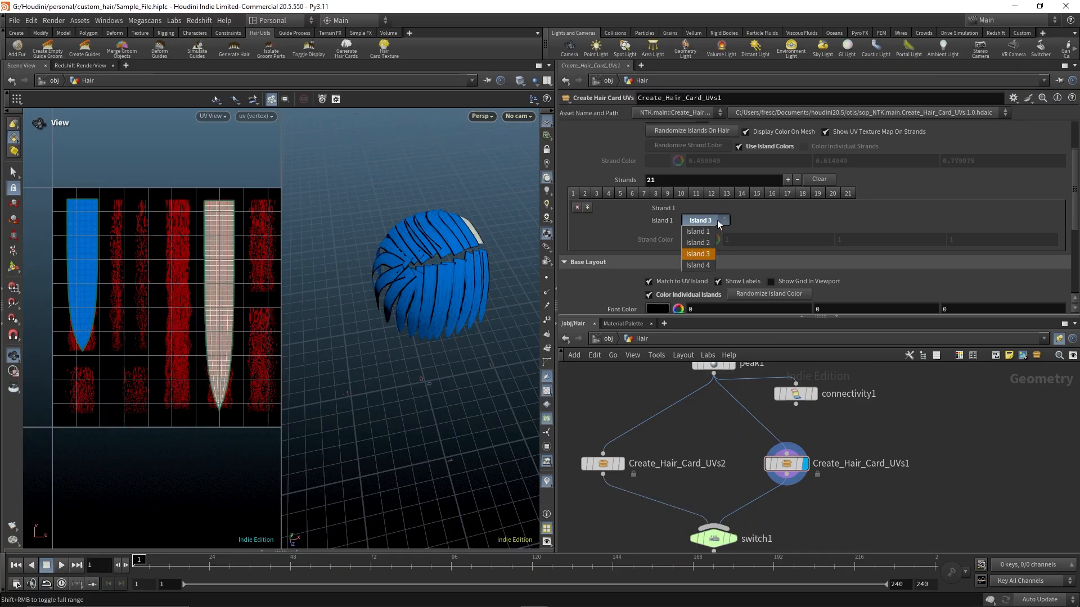
click(703, 244)
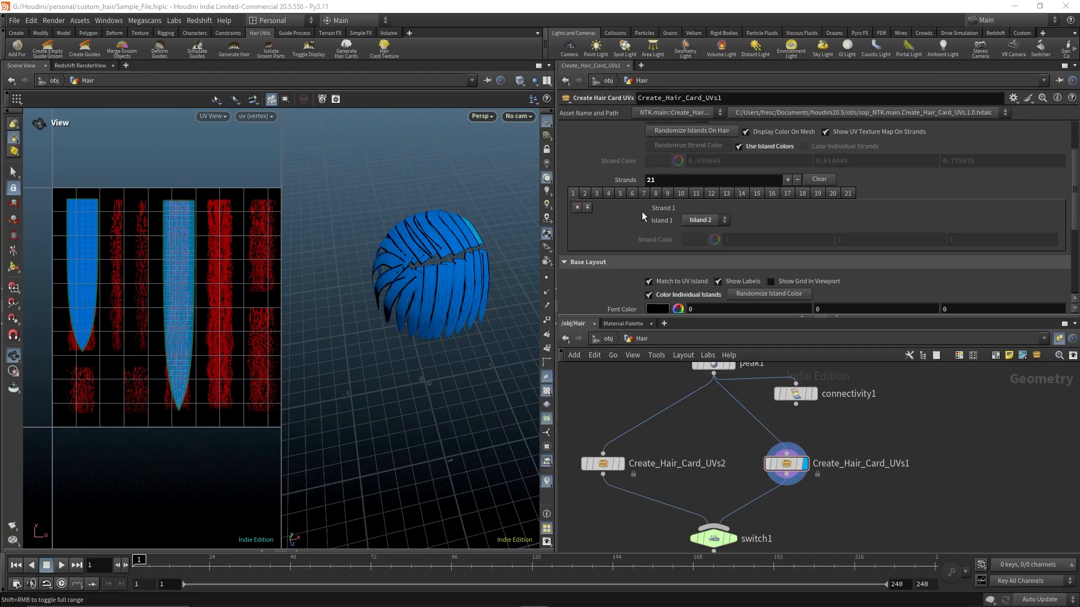
Randomize the island assignment on the hair several times with Randomize Islands On Hair
scroll(760, 168, up, 2)
click(687, 175)
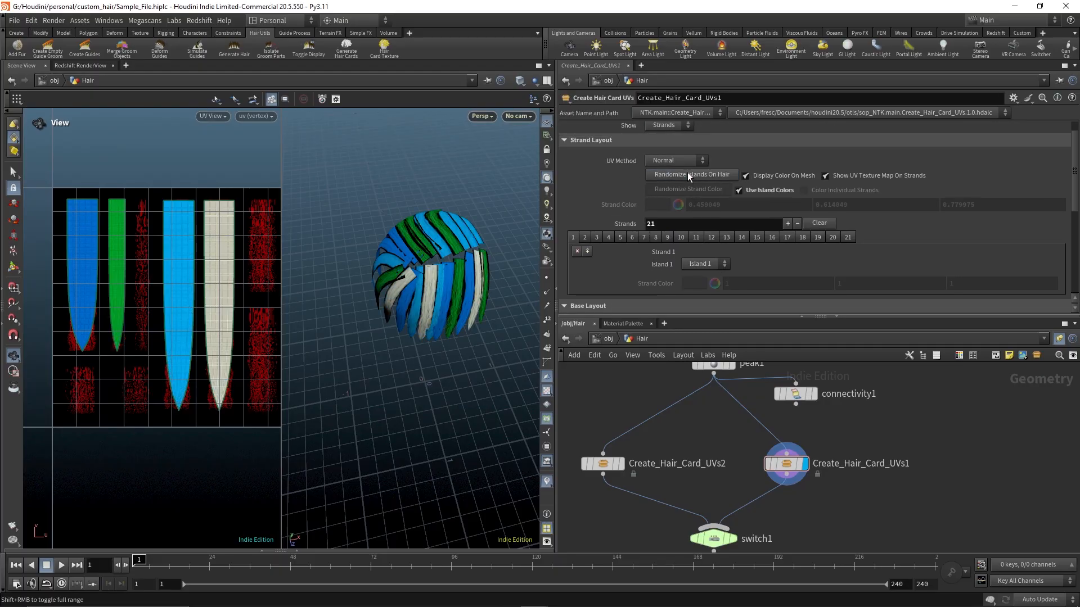
click(687, 174)
click(687, 174)
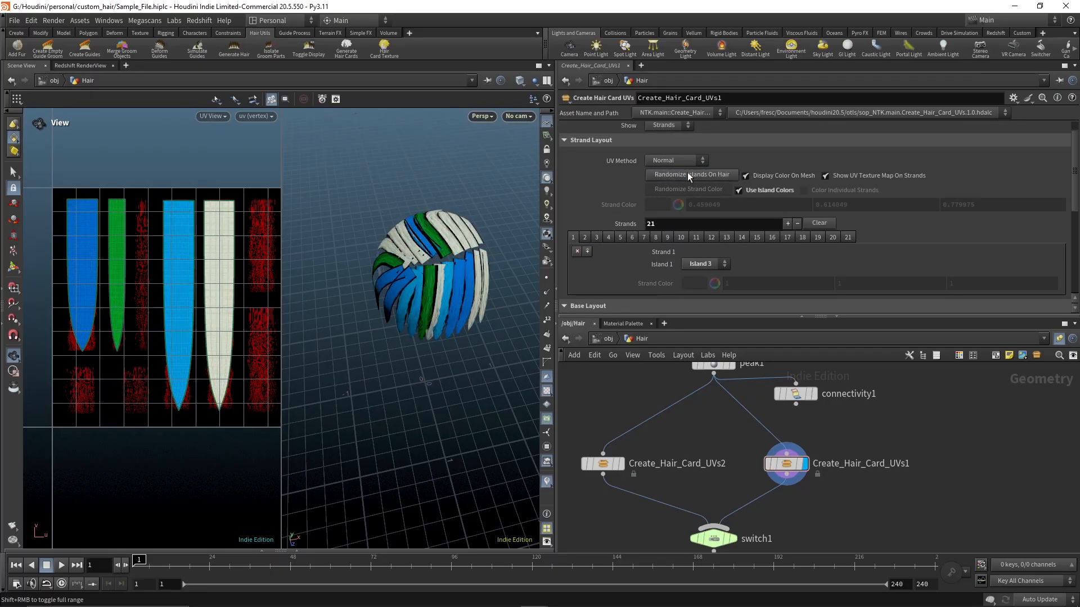
click(687, 174)
click(687, 174)
click(687, 173)
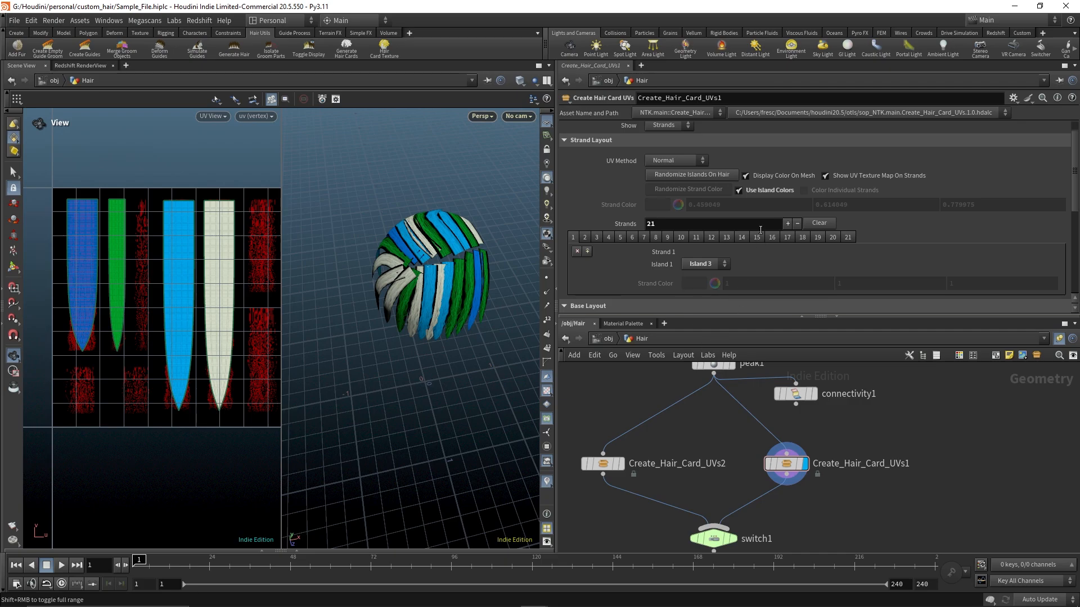
Review the base layout island parameters alongside the UV view and the hair in the viewport
drag(429, 359, 434, 335)
scroll(753, 229, down, 2)
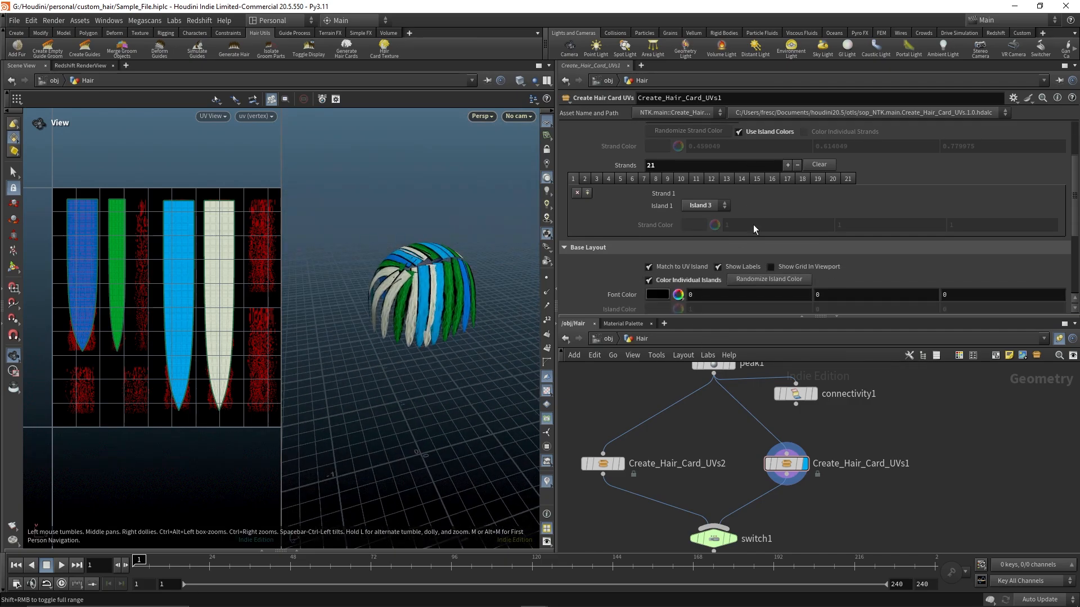
scroll(754, 224, down, 2)
scroll(753, 225, down, 1)
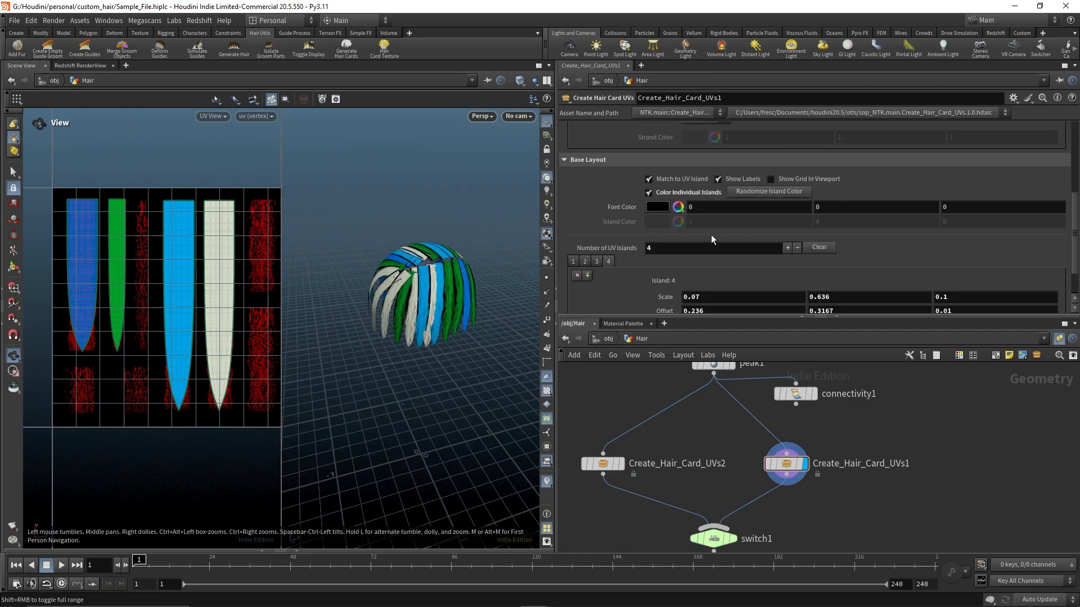
scroll(711, 237, down, 2)
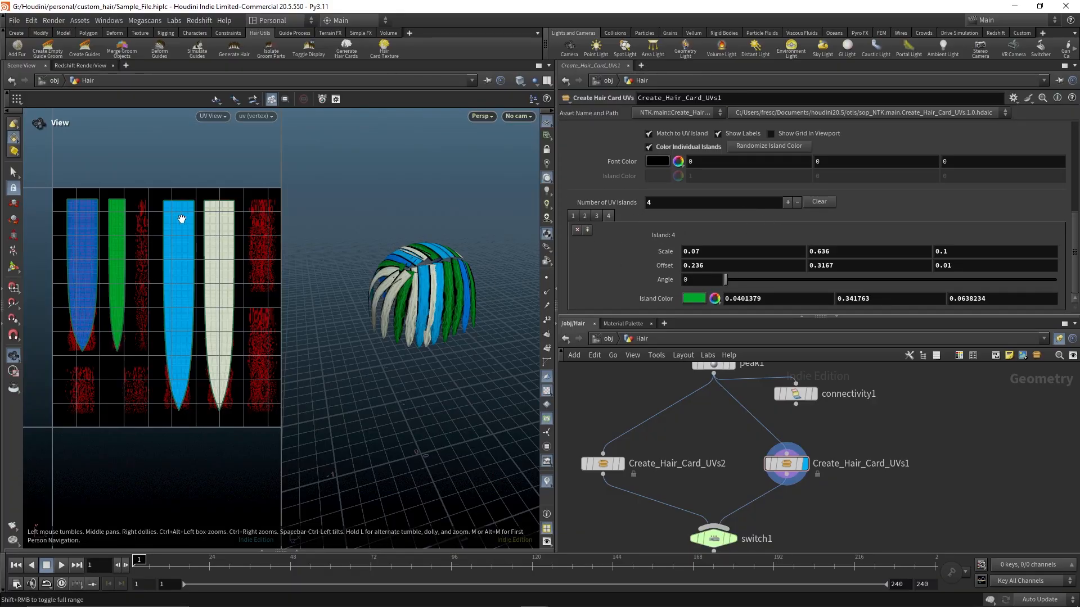
middle_drag(185, 330, 168, 305)
right_drag(169, 306, 201, 302)
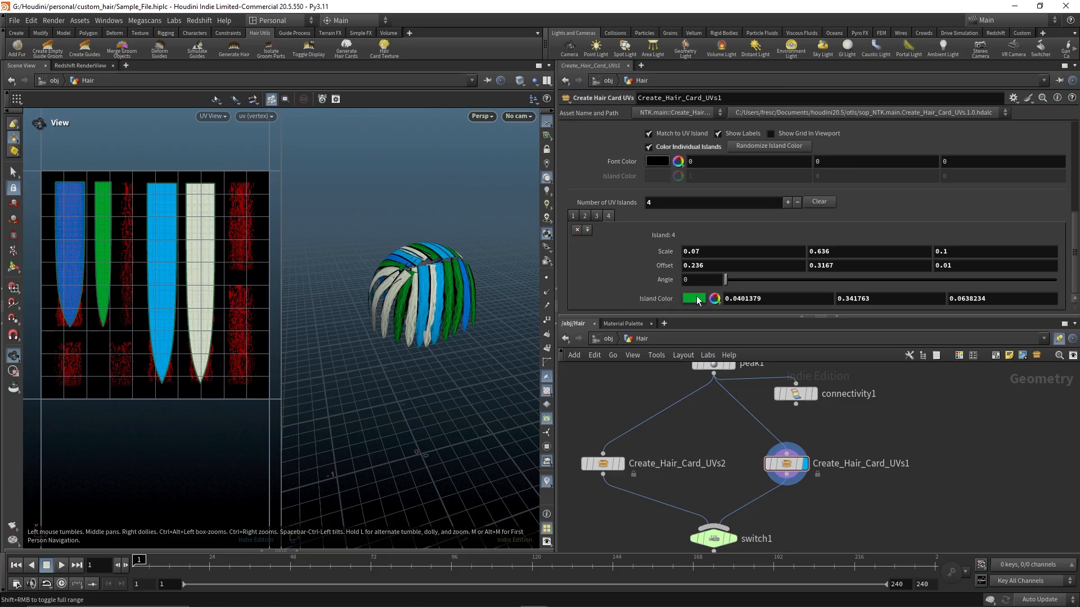
scroll(667, 224, up, 4)
scroll(667, 224, down, 3)
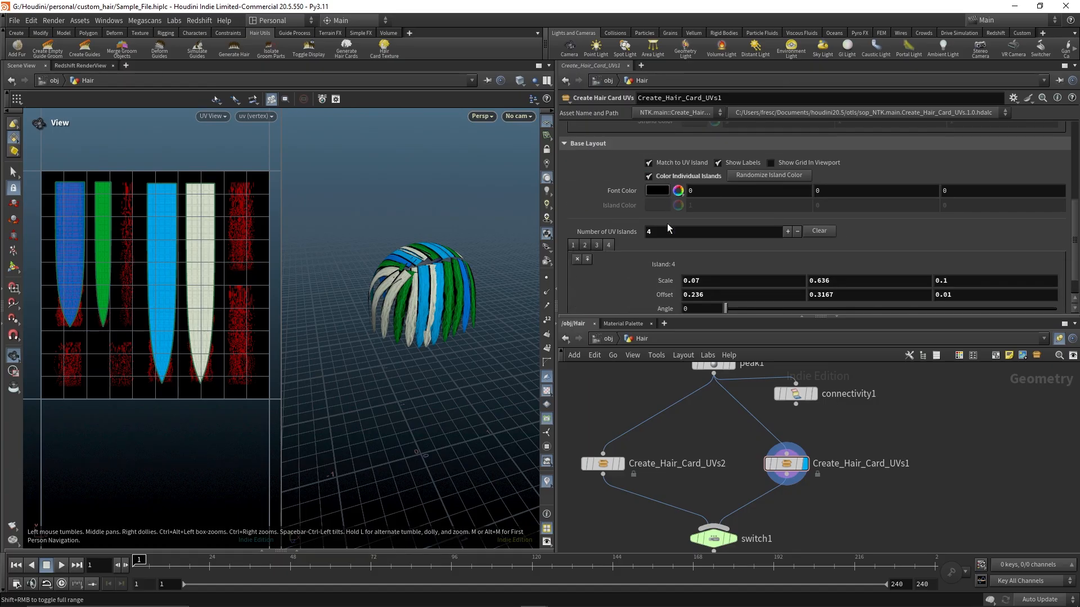
scroll(687, 210, up, 4)
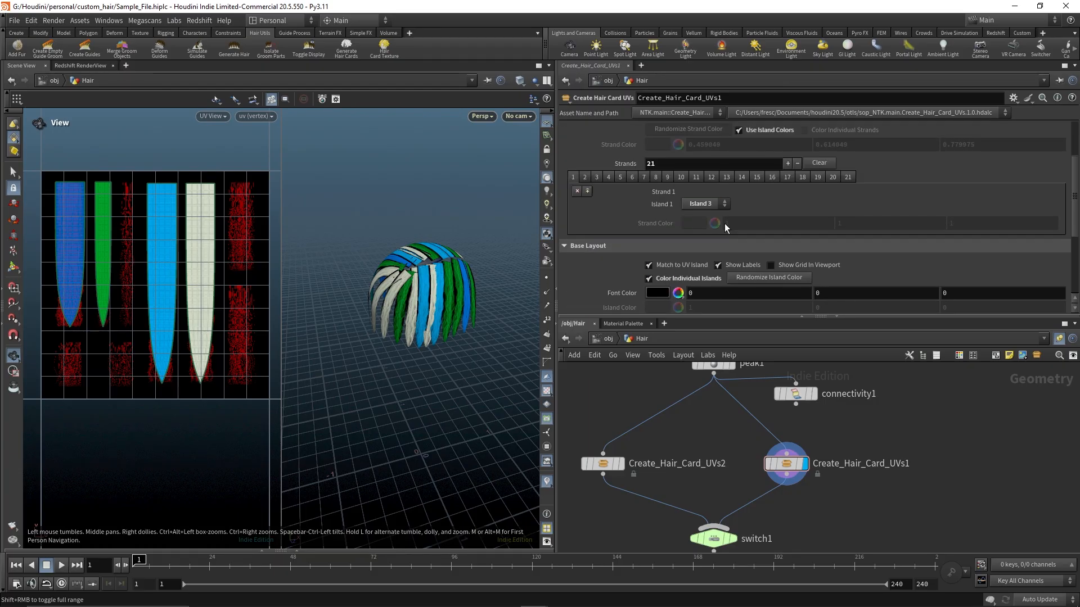
click(719, 204)
click(692, 237)
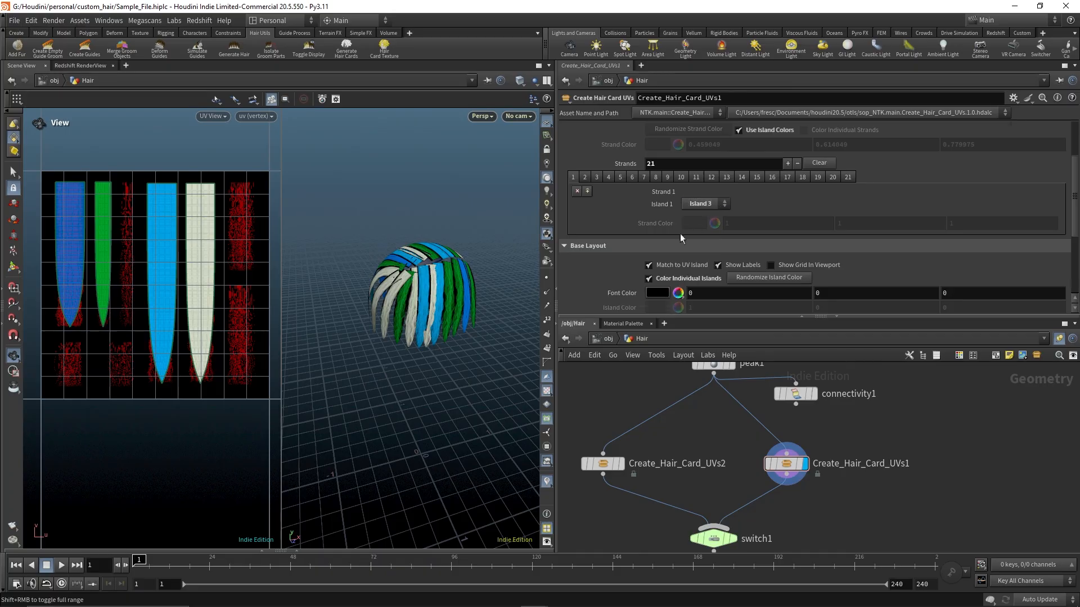
scroll(644, 234, down, 5)
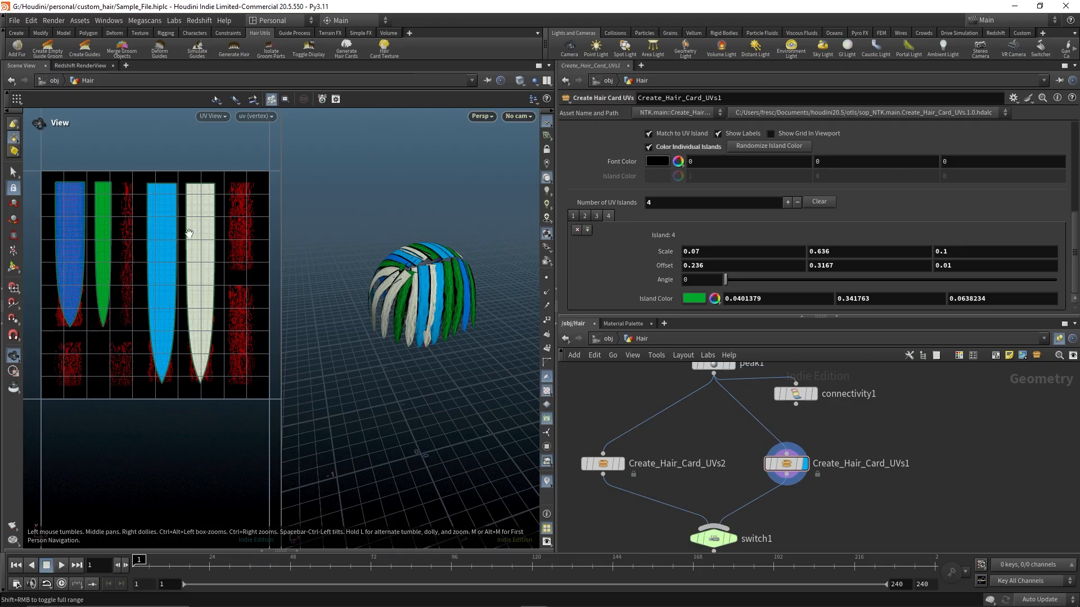
scroll(721, 168, up, 4)
click(721, 163)
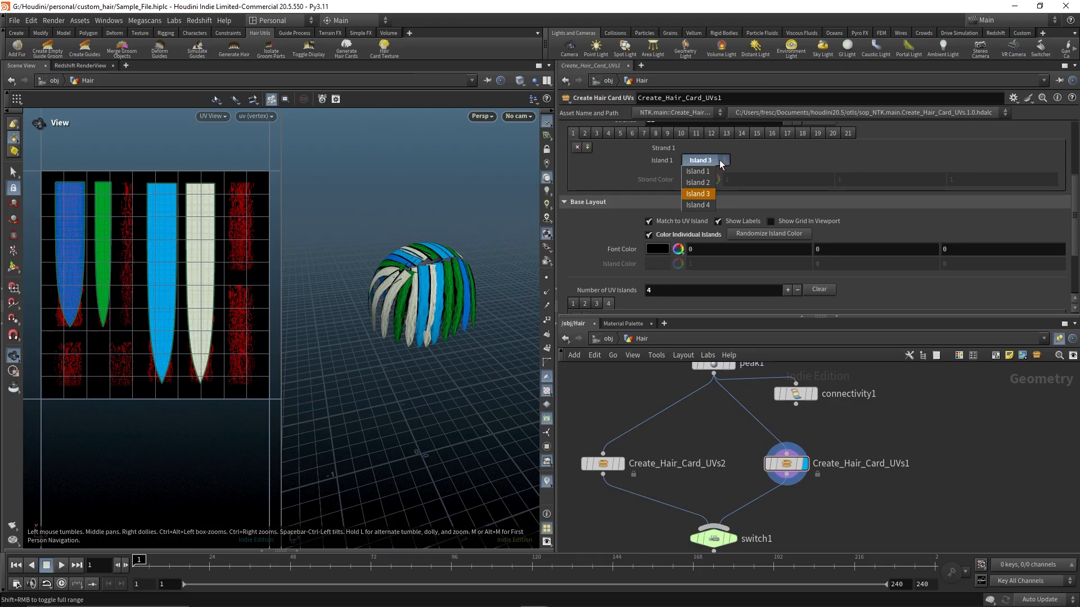
click(722, 163)
scroll(673, 215, down, 4)
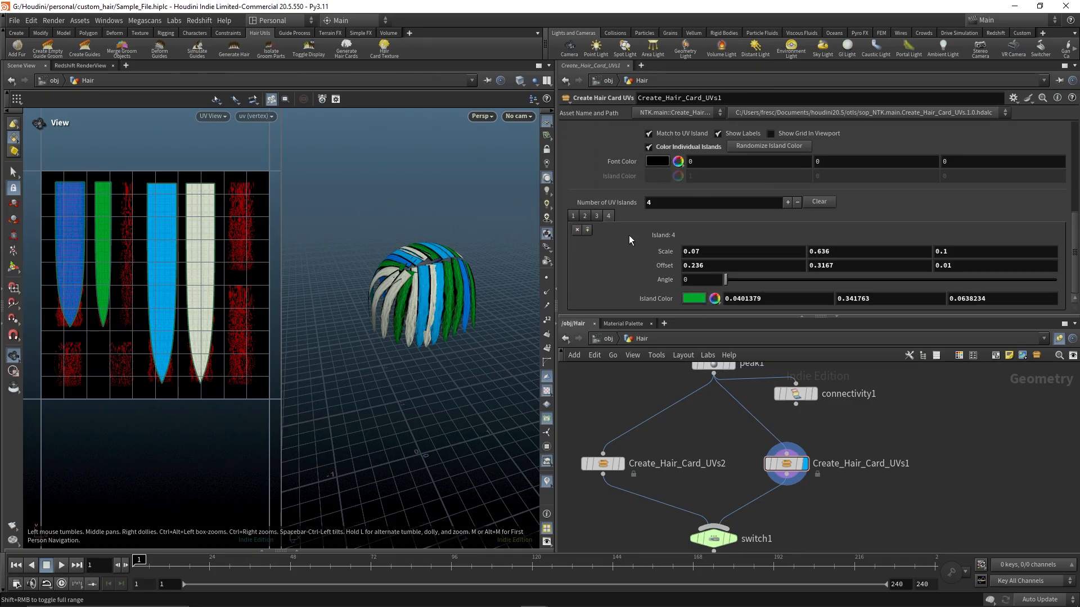
scroll(629, 235, up, 5)
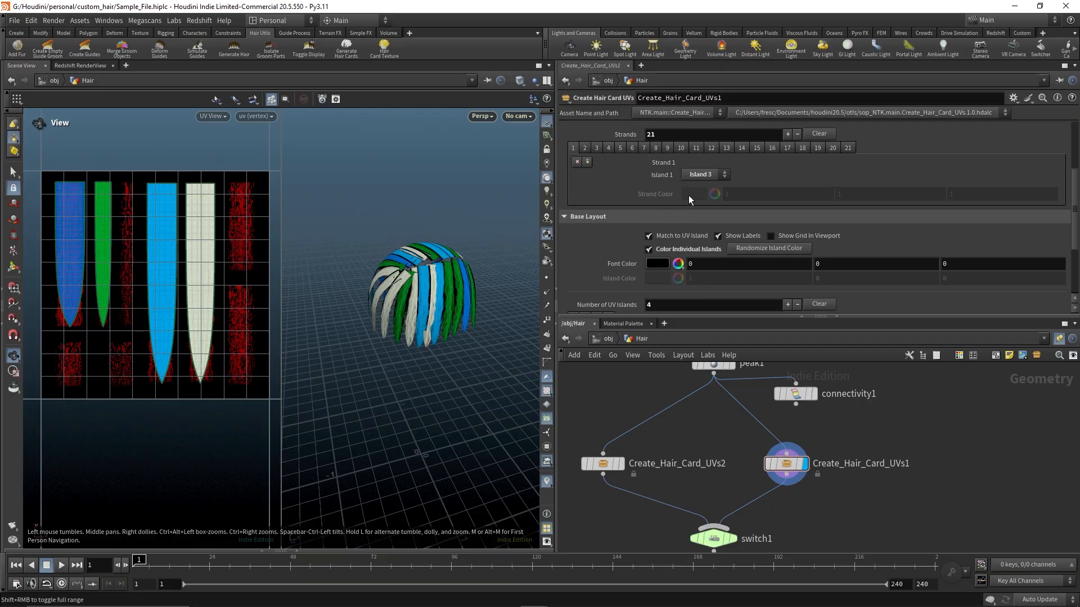
click(725, 175)
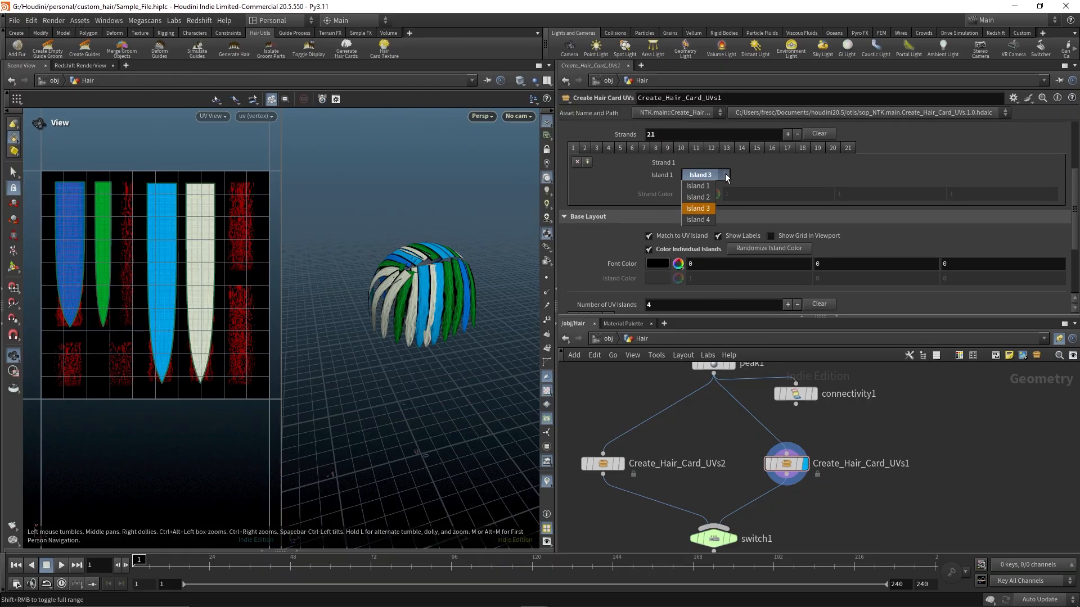
click(725, 175)
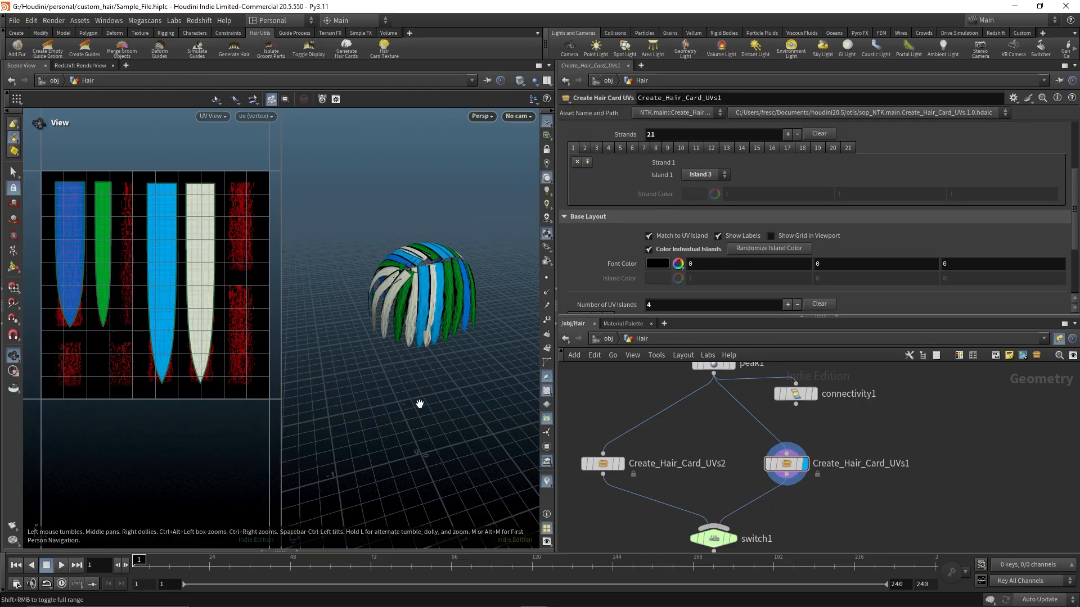
Enable Show Grid In Viewport in the base layout and inspect the island grid in the viewport
drag(419, 402, 429, 374)
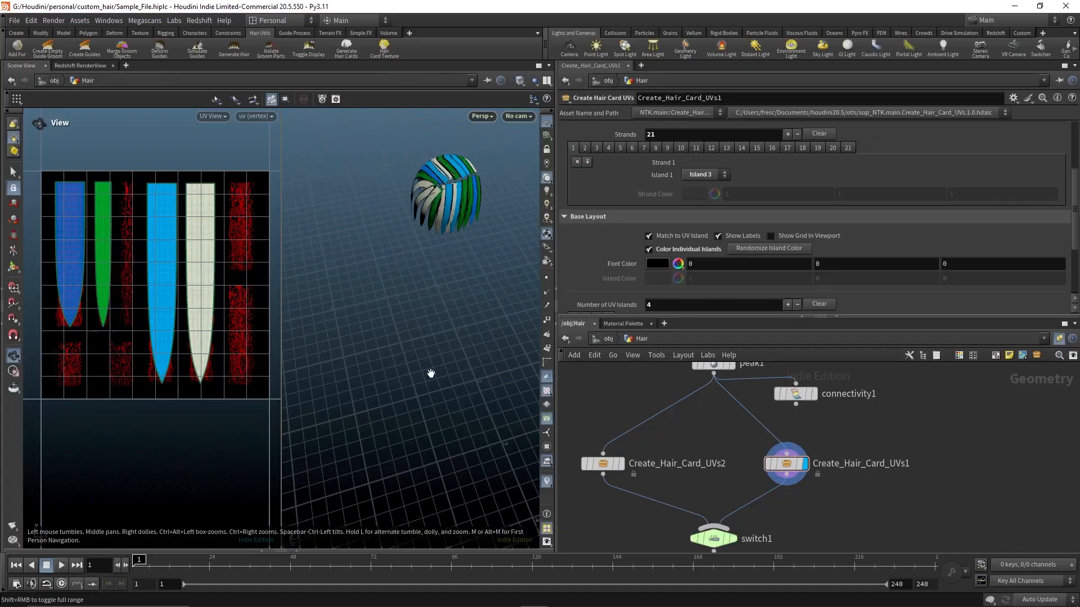
scroll(673, 191, up, 5)
scroll(787, 259, down, 5)
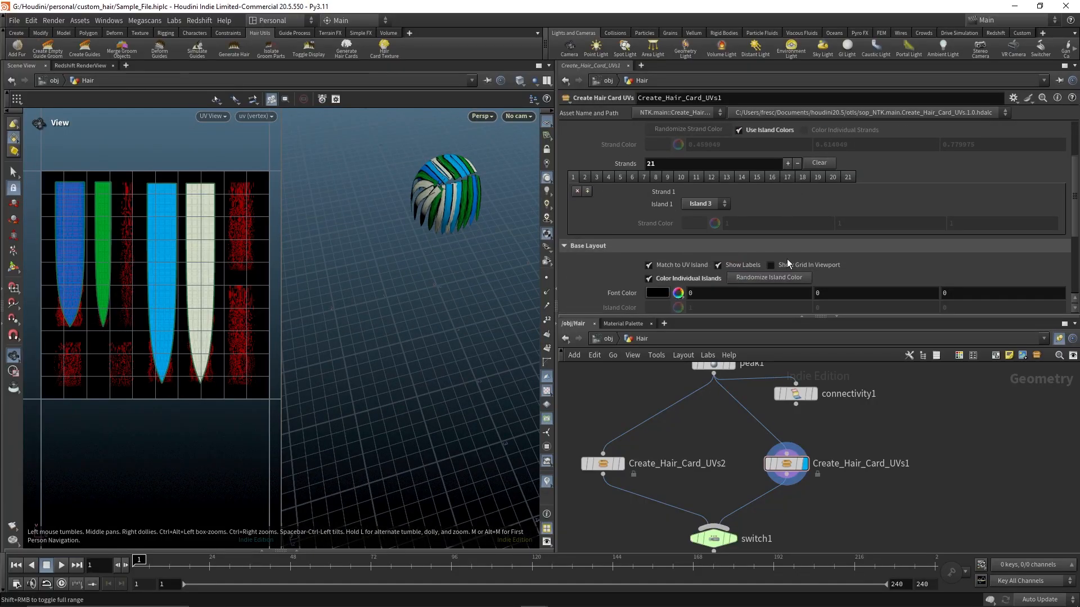
click(772, 221)
middle_drag(448, 355, 412, 388)
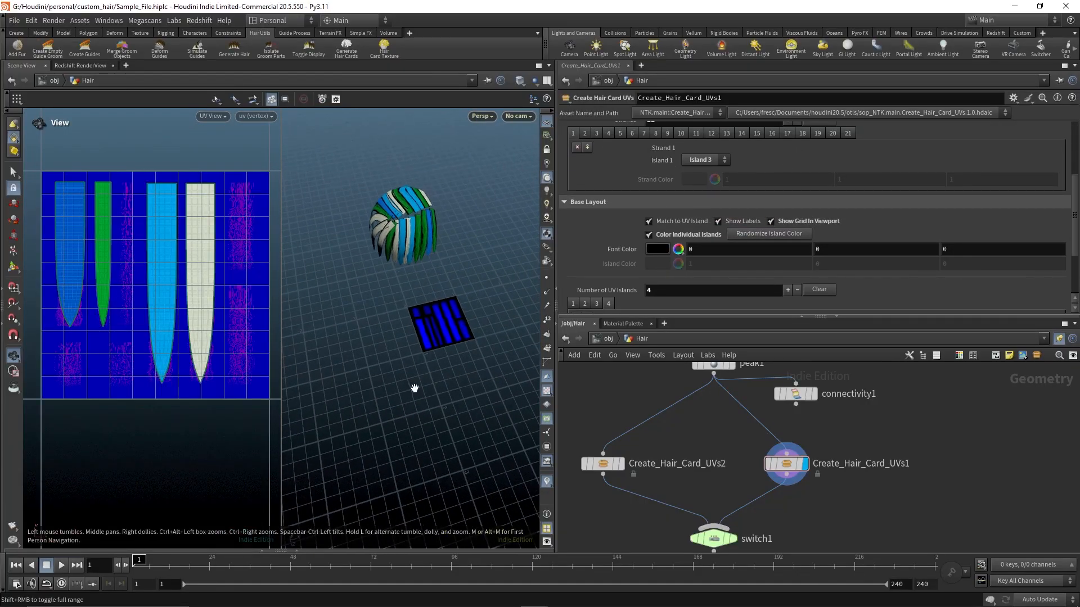
right_drag(412, 388, 485, 473)
middle_drag(444, 259, 401, 344)
right_drag(414, 348, 491, 403)
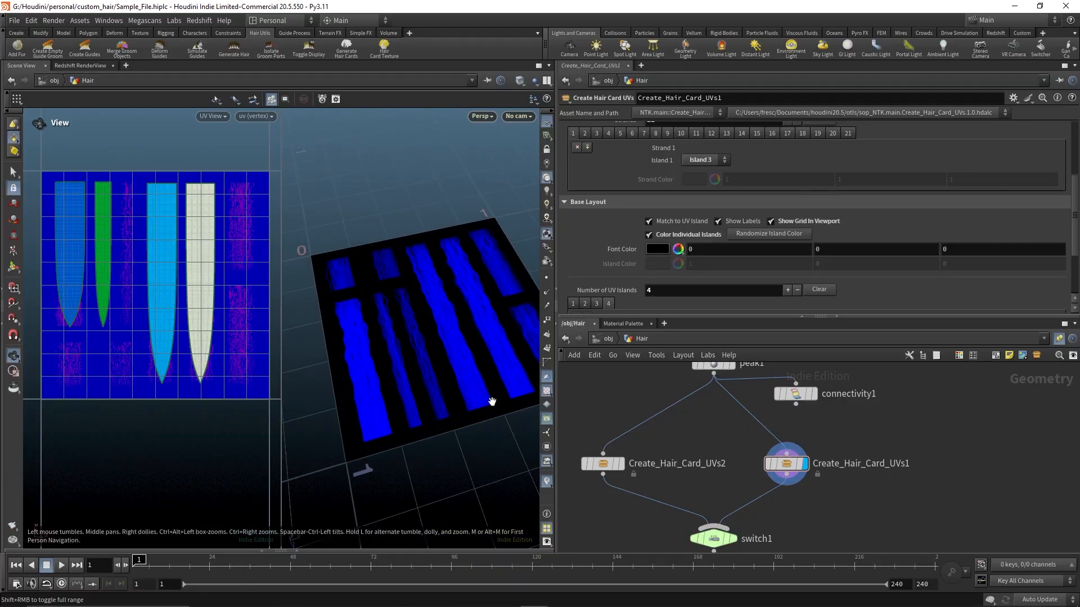
drag(491, 402, 456, 382)
middle_drag(456, 383, 443, 345)
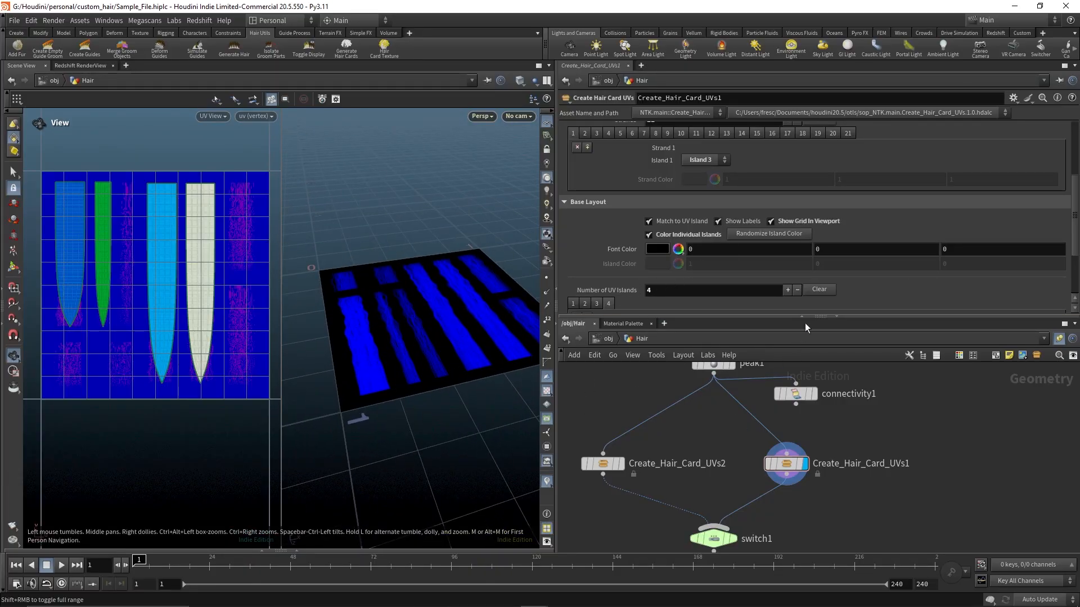
Open the layout settings for UV island 1
scroll(782, 267, down, 3)
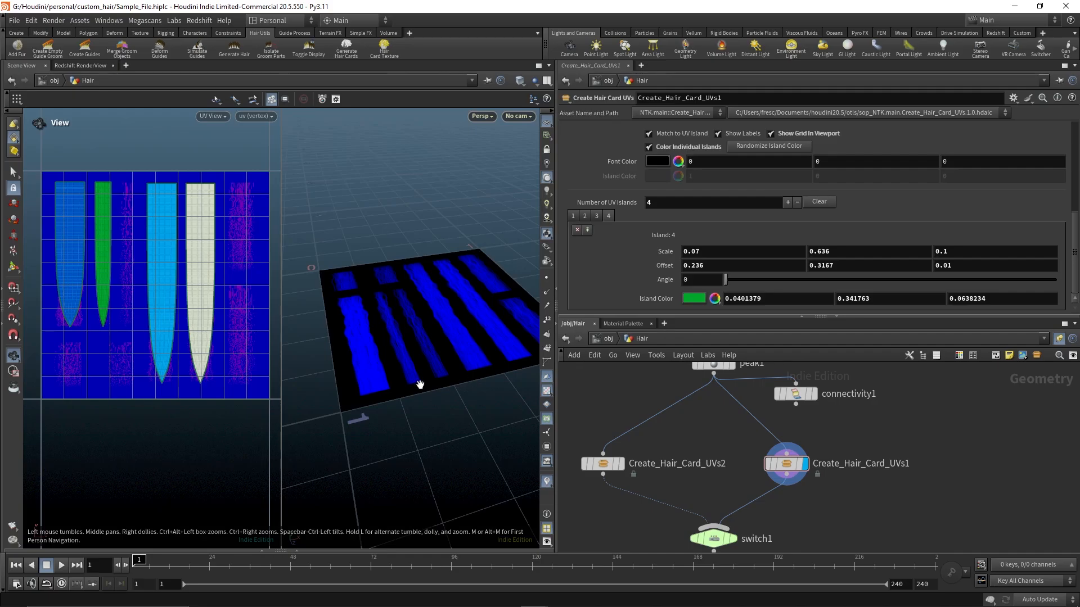
scroll(780, 433, up, 1)
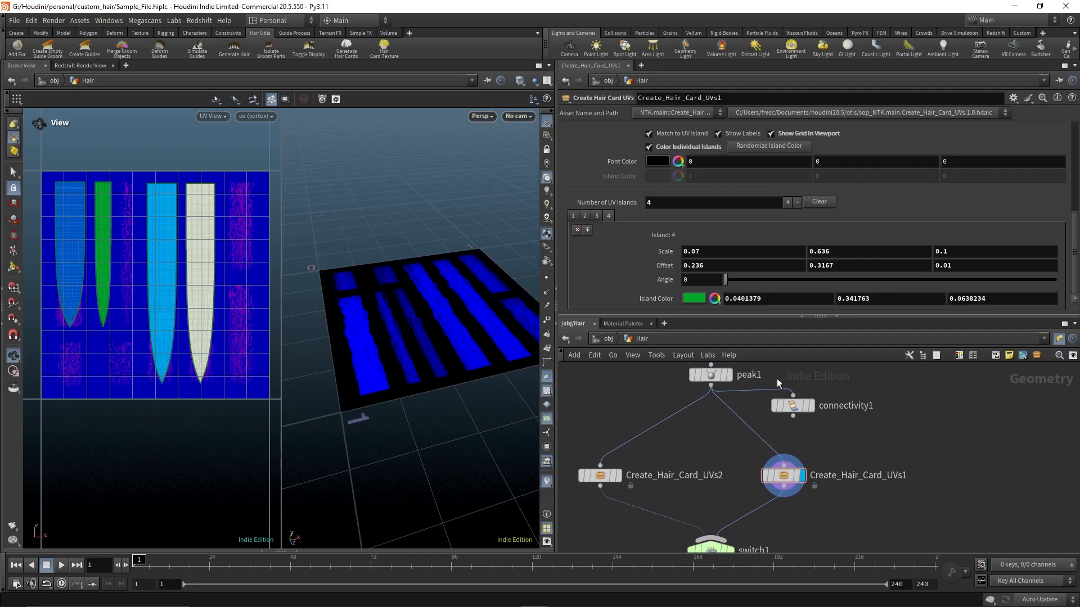
click(597, 215)
click(573, 216)
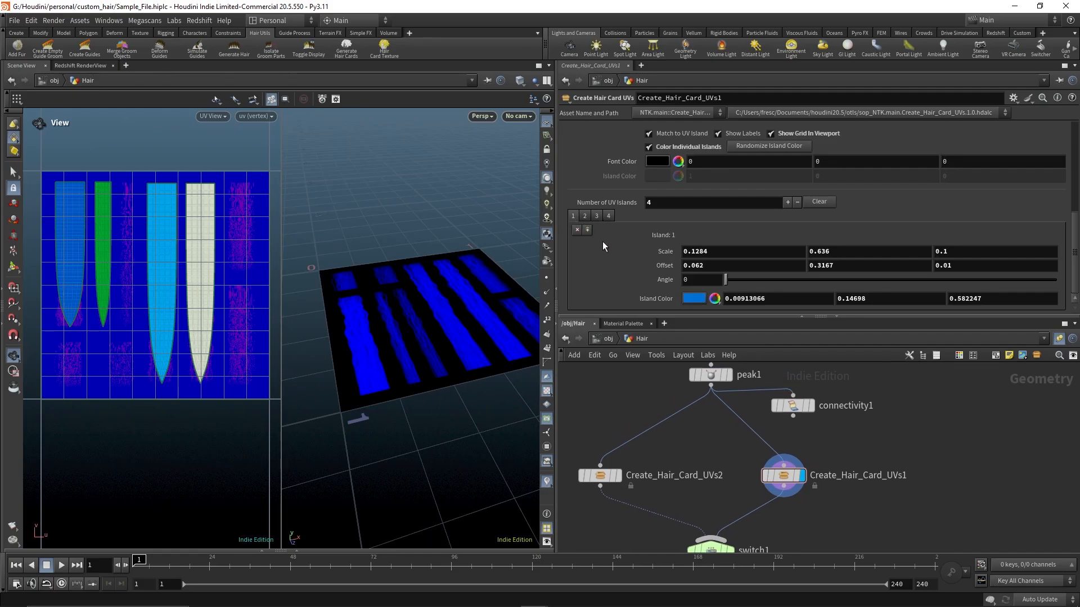
Randomize the island colors several times with Randomize Island Color in the base layout
drag(379, 338, 461, 337)
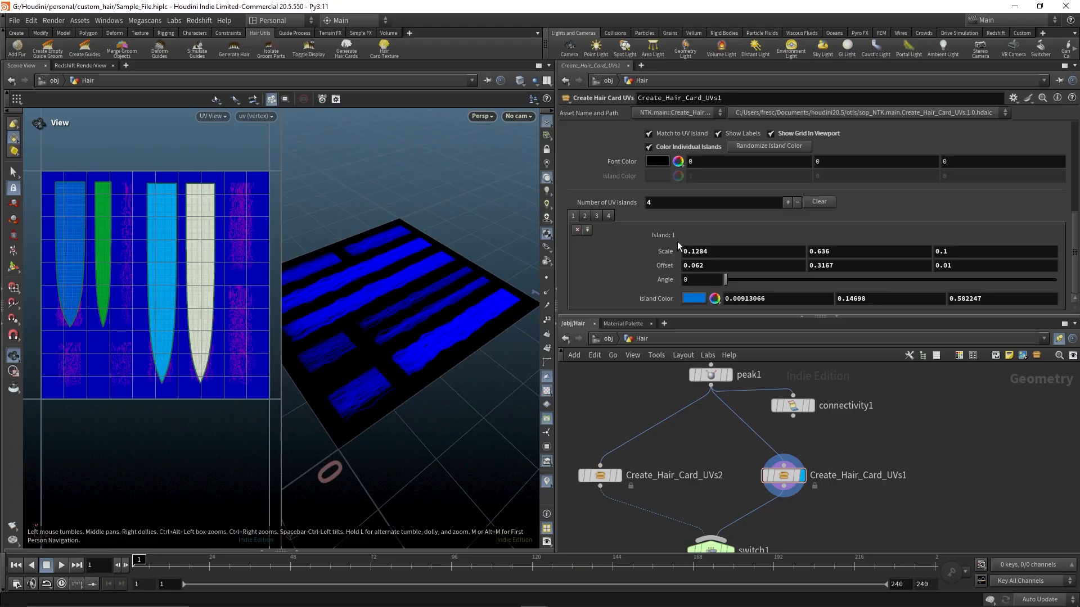
scroll(675, 242, up, 2)
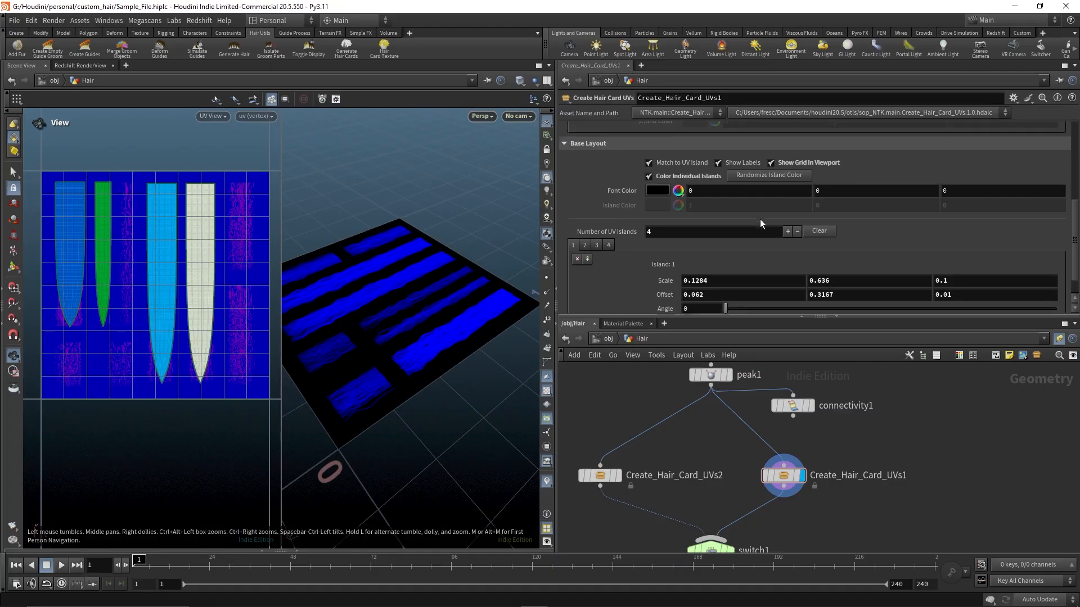
scroll(761, 220, up, 1)
click(754, 191)
click(754, 191)
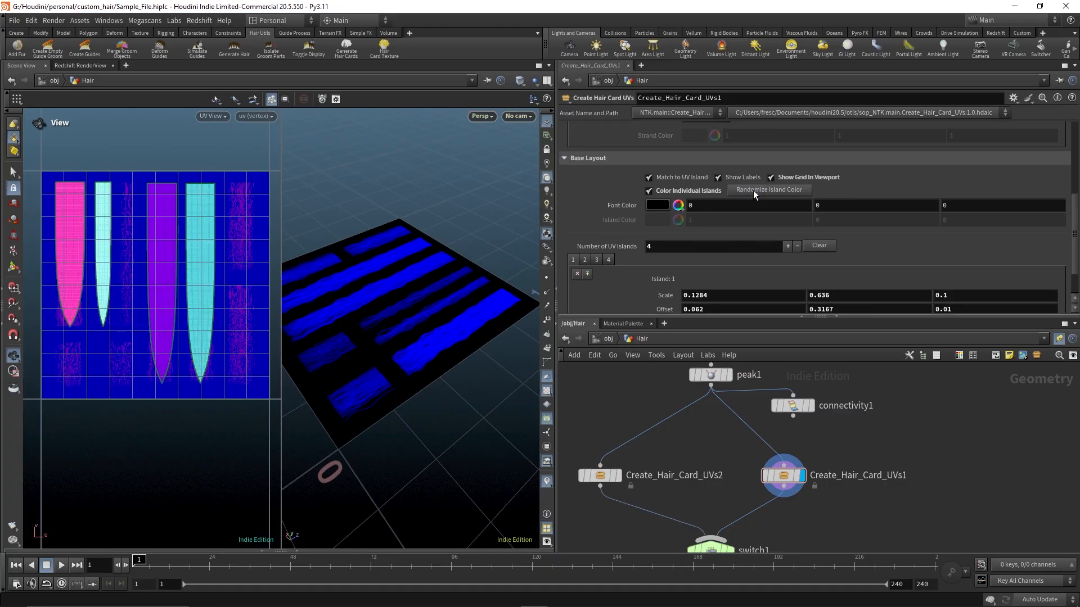
click(753, 191)
drag(371, 332, 410, 335)
scroll(352, 311, down, 5)
drag(352, 311, 399, 292)
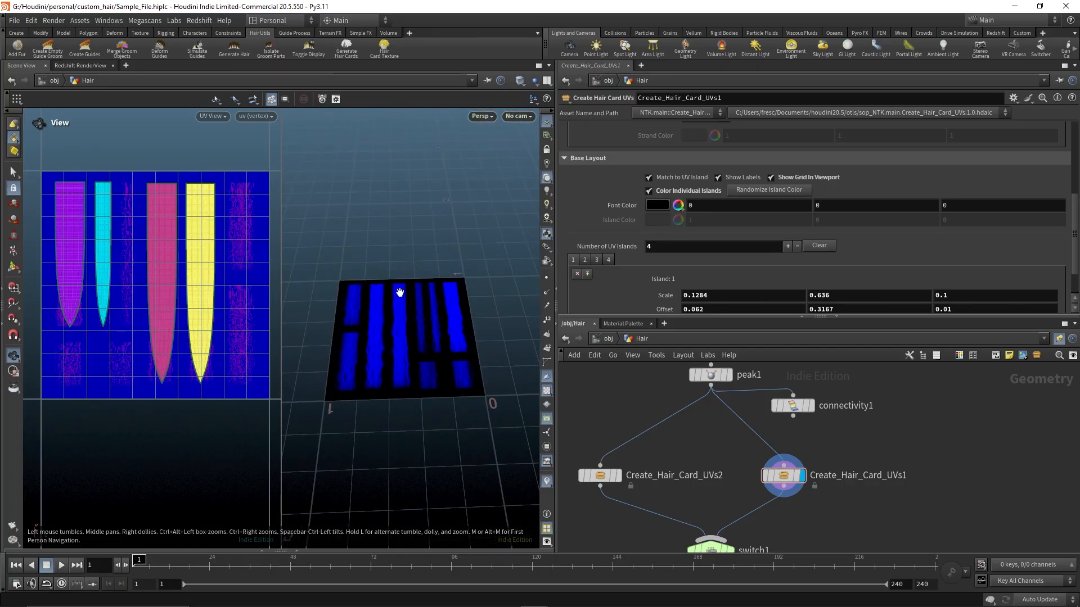
Set the Show option to Islands to display the island layout on the hair
scroll(714, 244, up, 4)
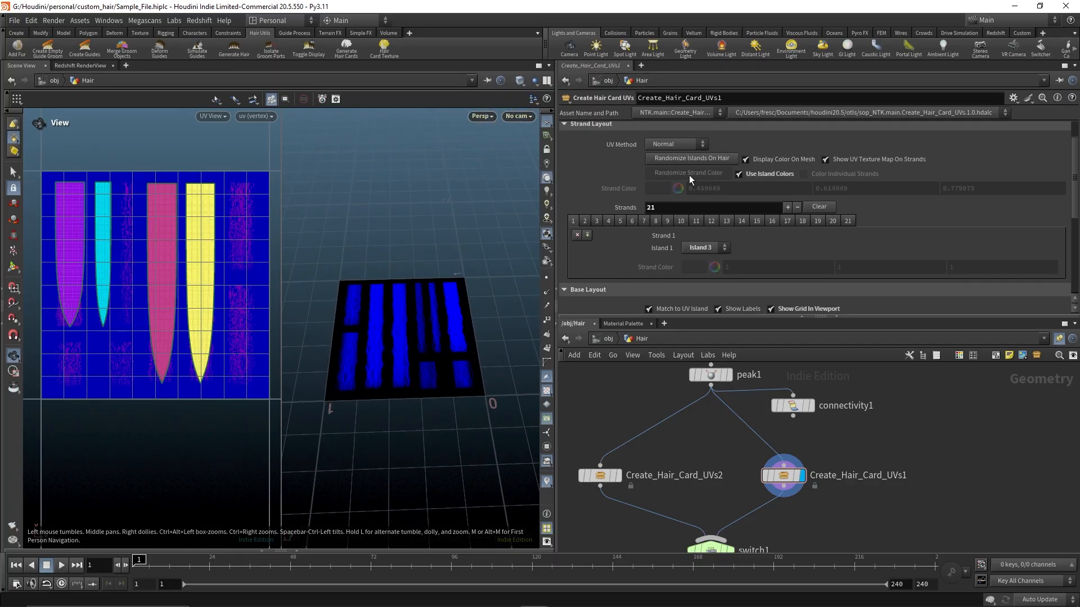
scroll(689, 174, up, 1)
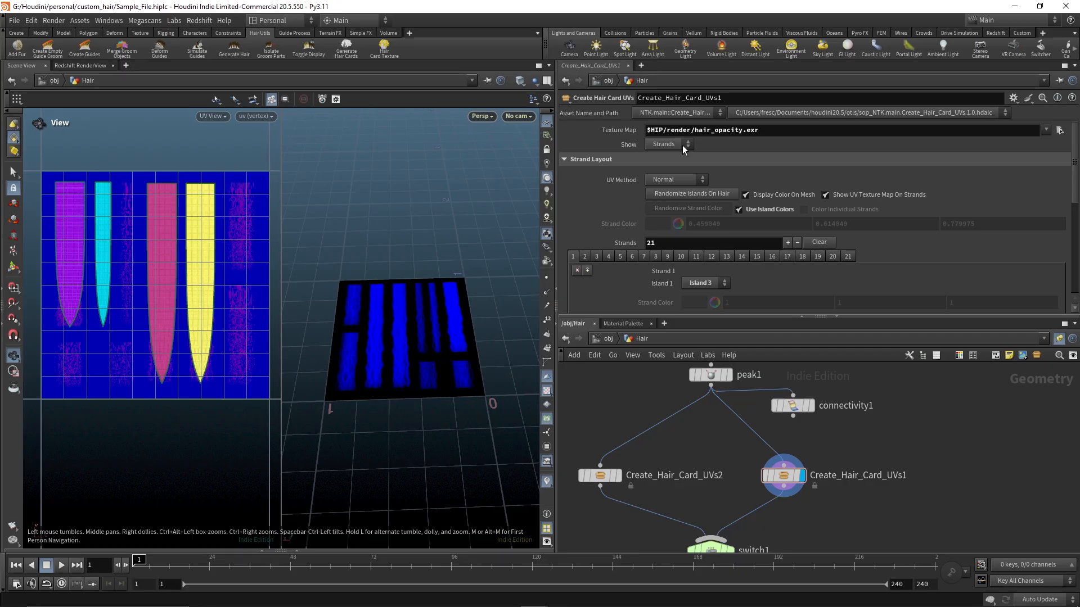
click(683, 145)
click(667, 164)
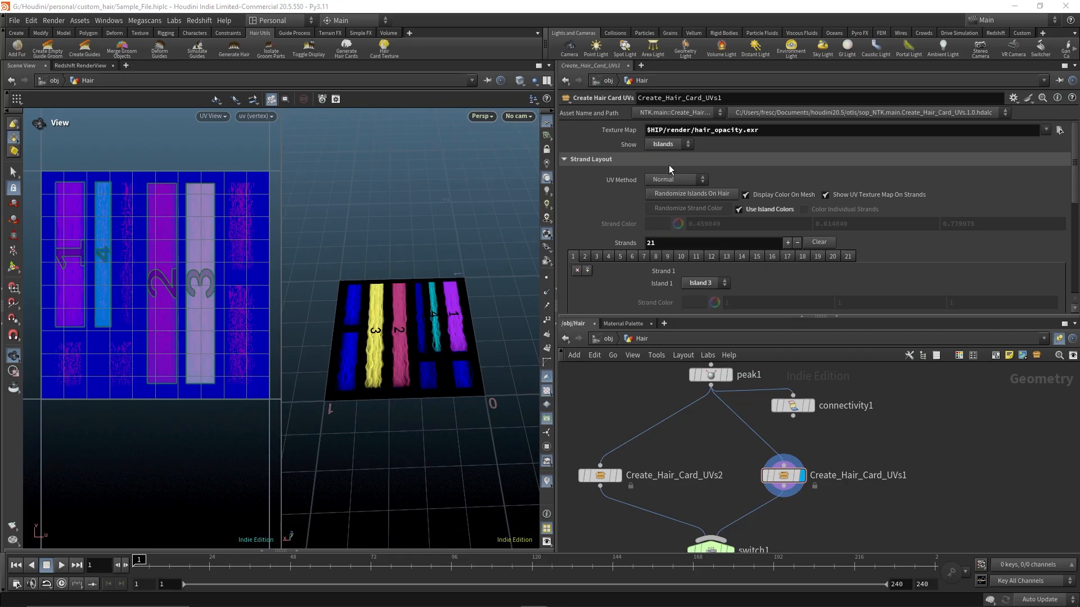
Set the Show option to Both to display strands and islands together
scroll(467, 322, up, 5)
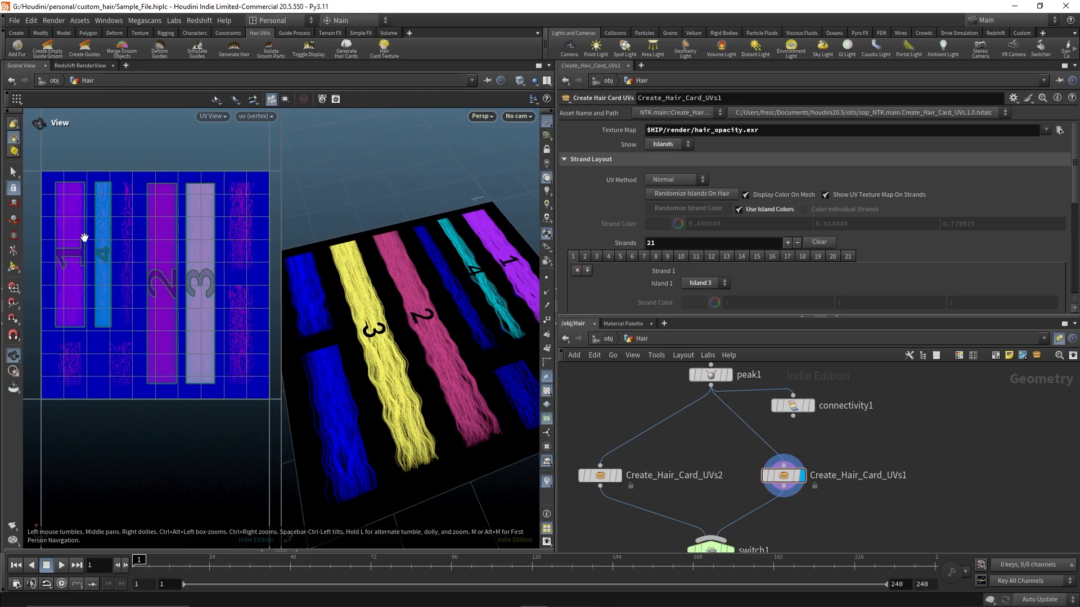
drag(472, 360, 439, 335)
click(670, 144)
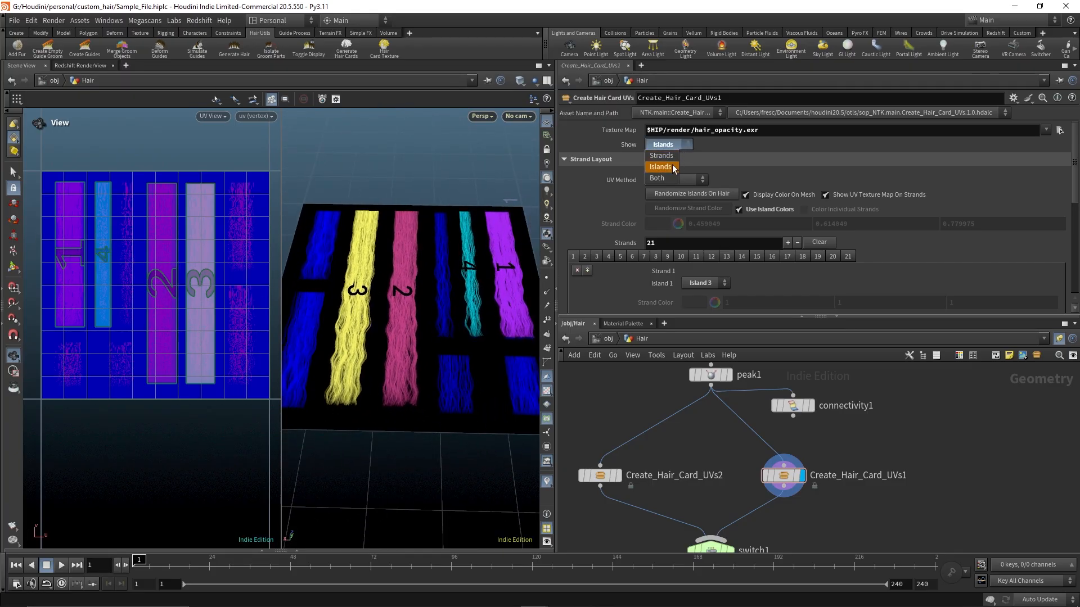
click(664, 175)
scroll(444, 289, down, 5)
scroll(444, 288, down, 5)
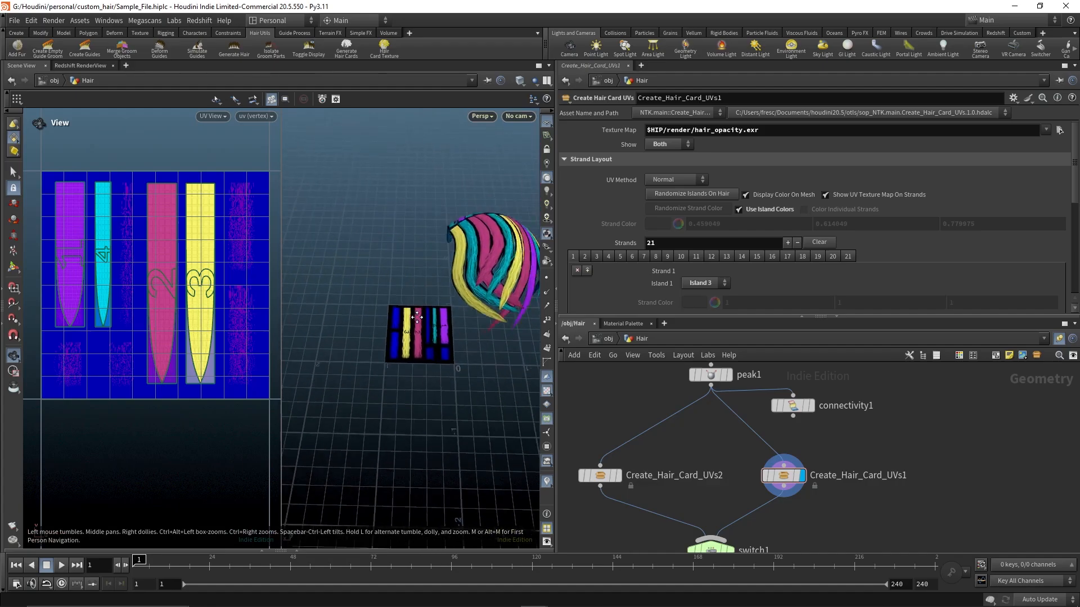
drag(444, 288, 417, 301)
middle_drag(417, 301, 401, 310)
Cycle the Show option through Islands, Strands and Both to compare the display modes
click(676, 144)
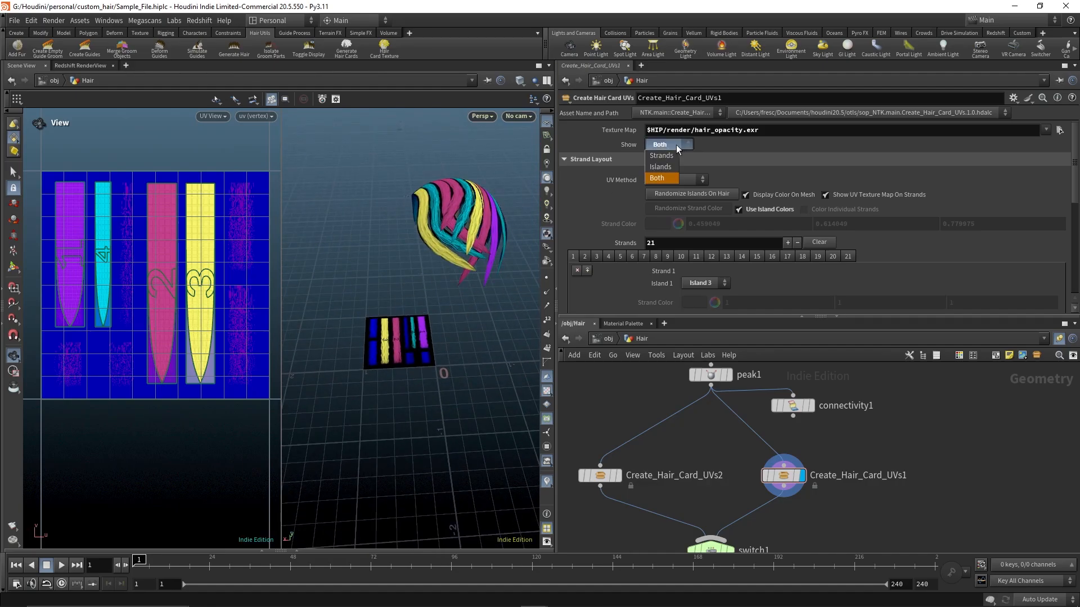
click(667, 165)
click(670, 145)
click(669, 157)
click(673, 147)
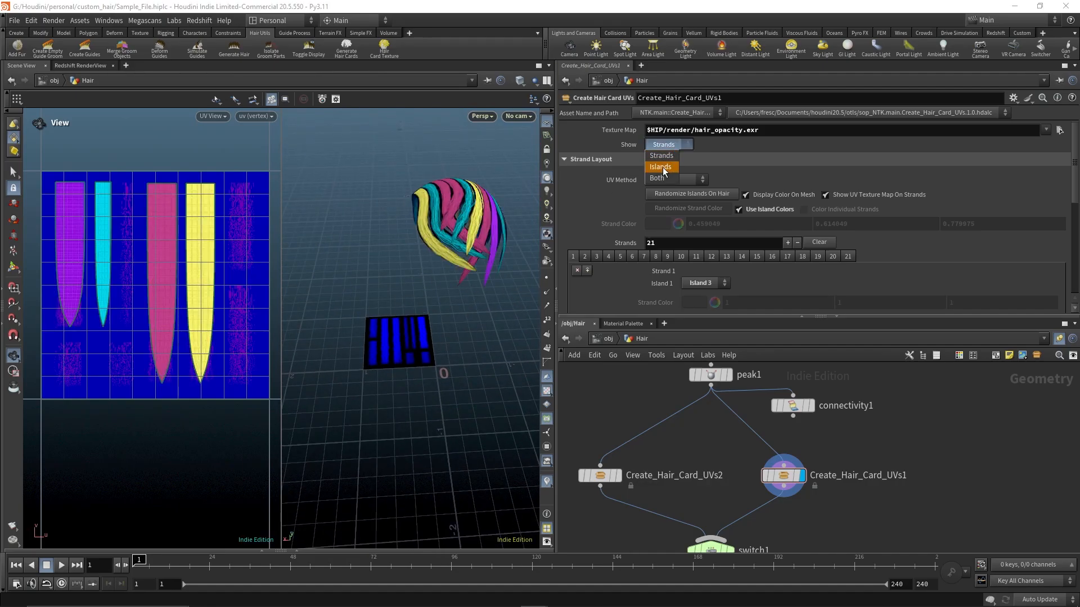
click(667, 168)
click(671, 146)
click(668, 156)
click(670, 146)
click(657, 178)
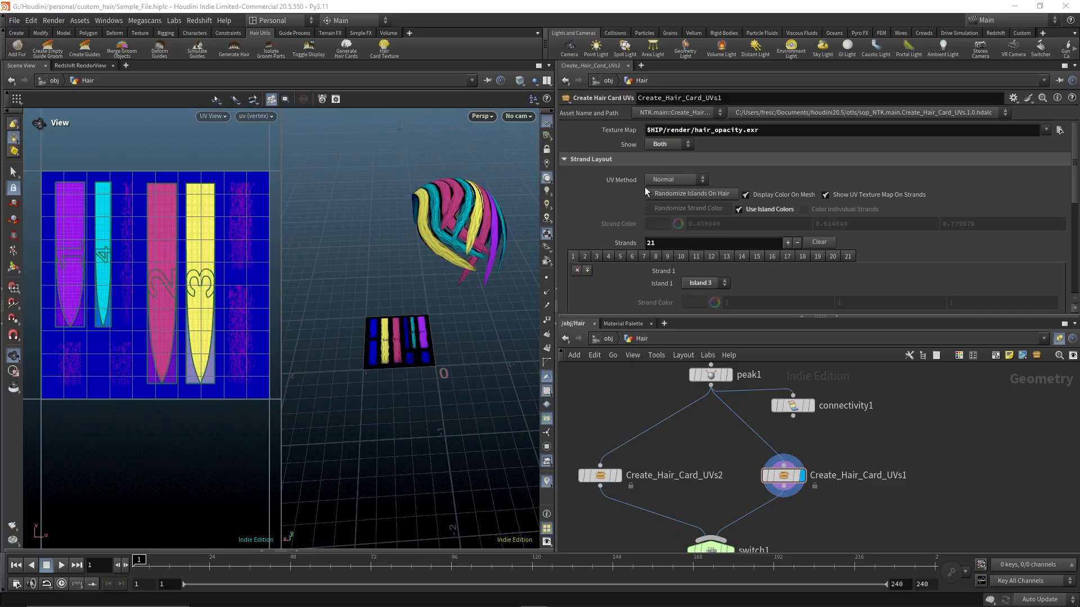
Try the Labs Auto UV method for the strand layout
middle_drag(415, 314, 416, 269)
scroll(416, 268, up, 4)
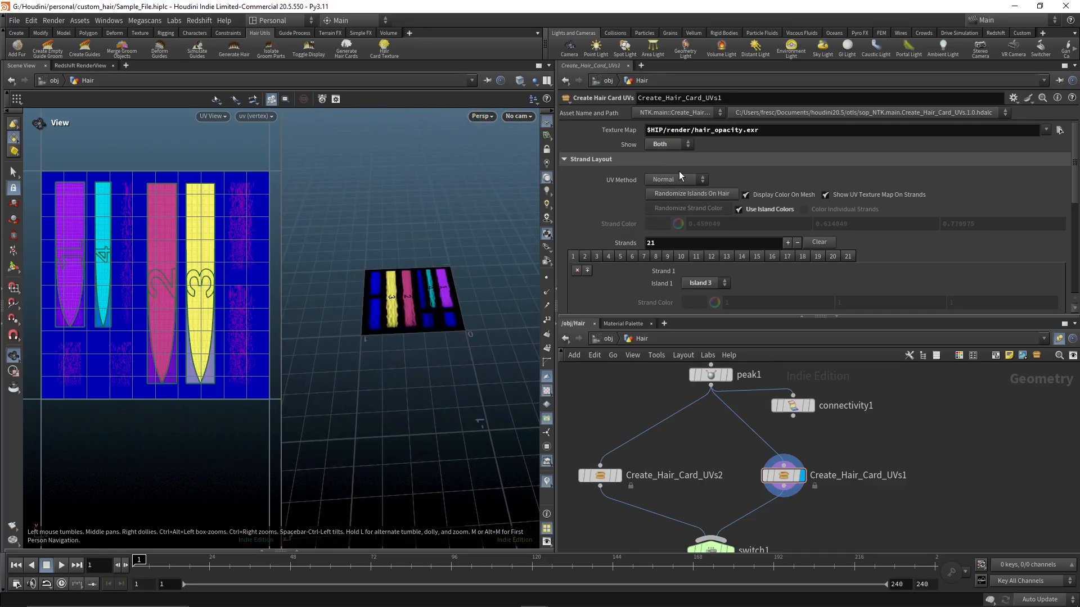
click(696, 180)
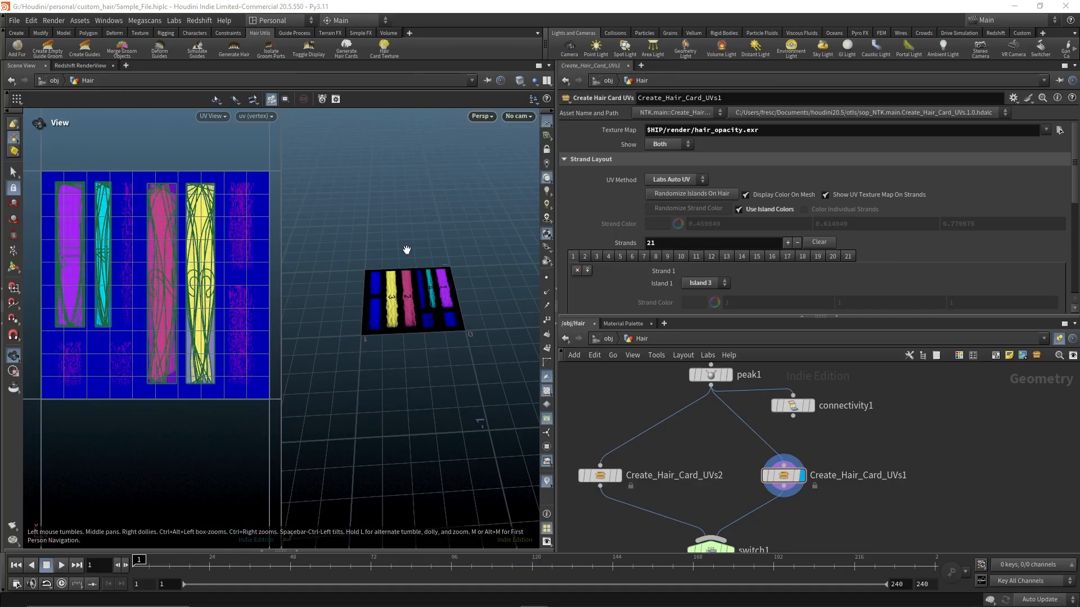
Try setting the strand layout UV Method to None
click(697, 177)
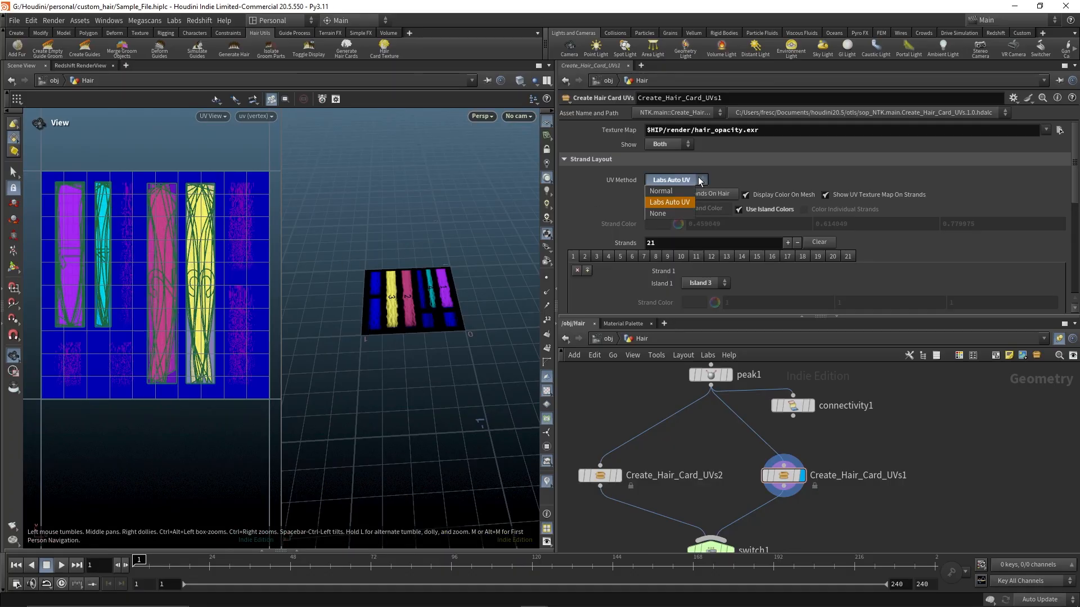
click(670, 212)
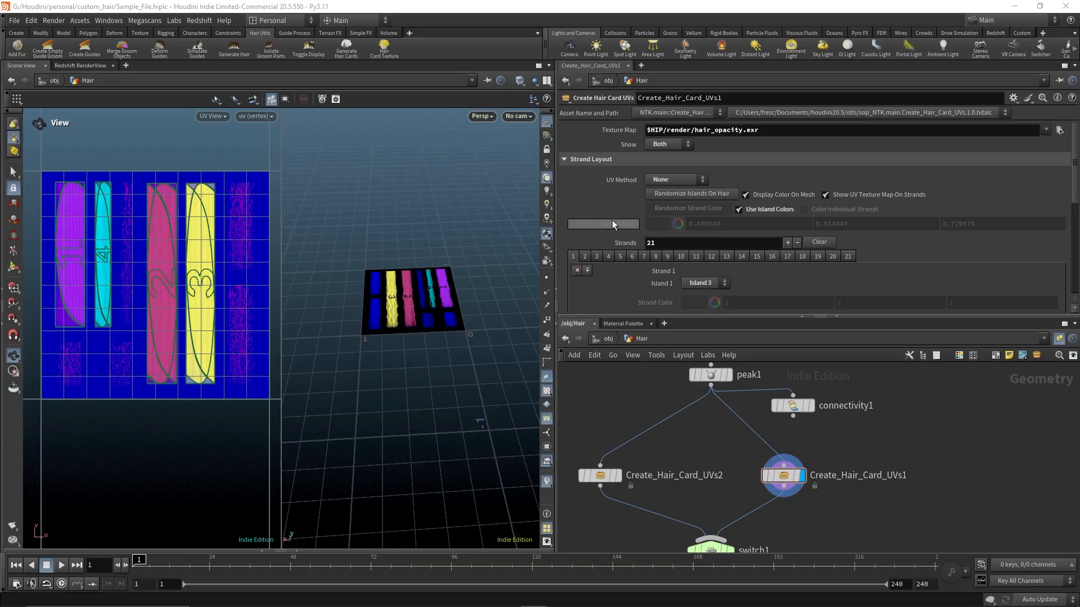
click(700, 179)
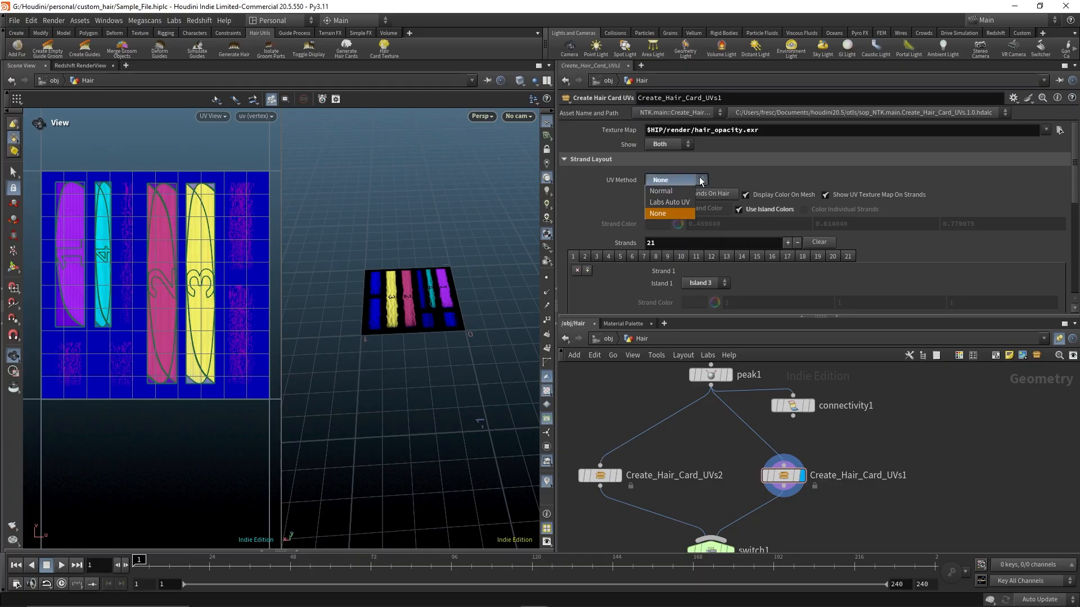
click(700, 180)
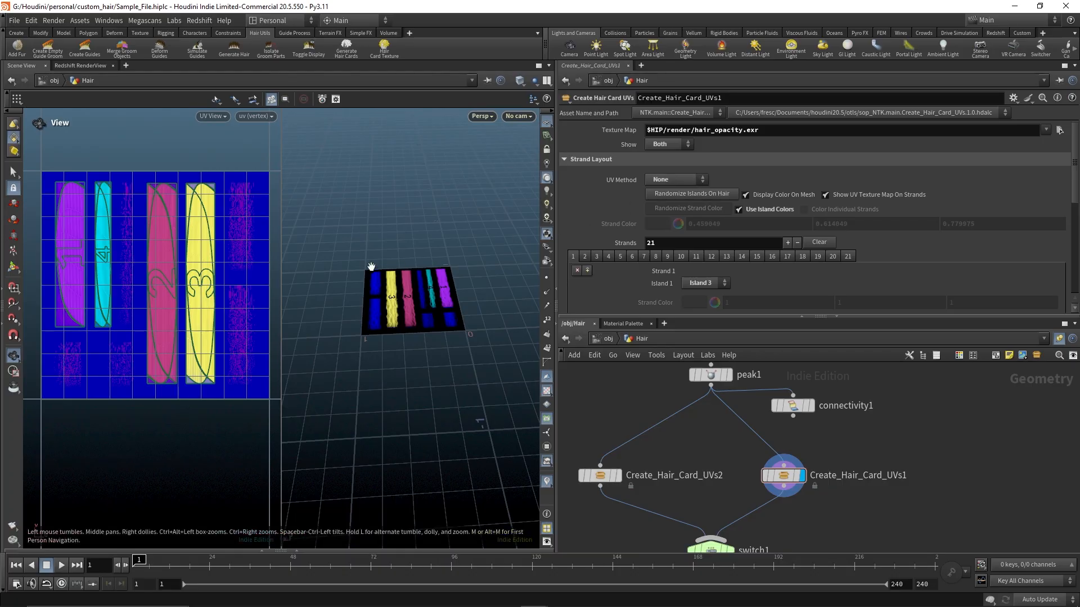
mouse_move(369, 265)
mouse_down()
mouse_move(366, 284)
mouse_move(355, 247)
mouse_move(393, 278)
mouse_move(378, 247)
mouse_up()
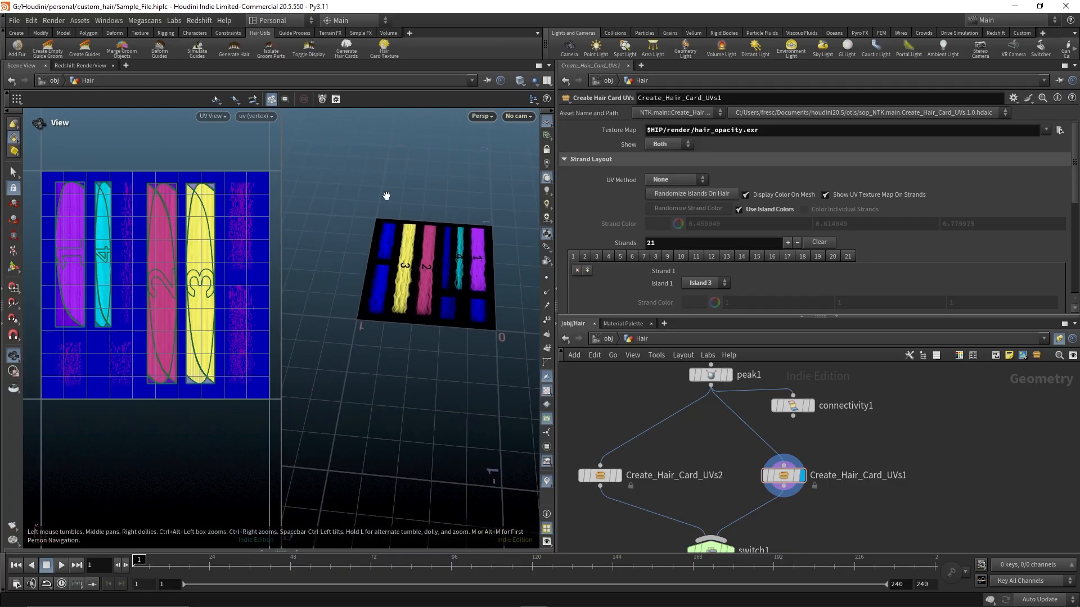
mouse_move(447, 373)
mouse_down()
mouse_move(386, 378)
mouse_move(442, 377)
mouse_up()
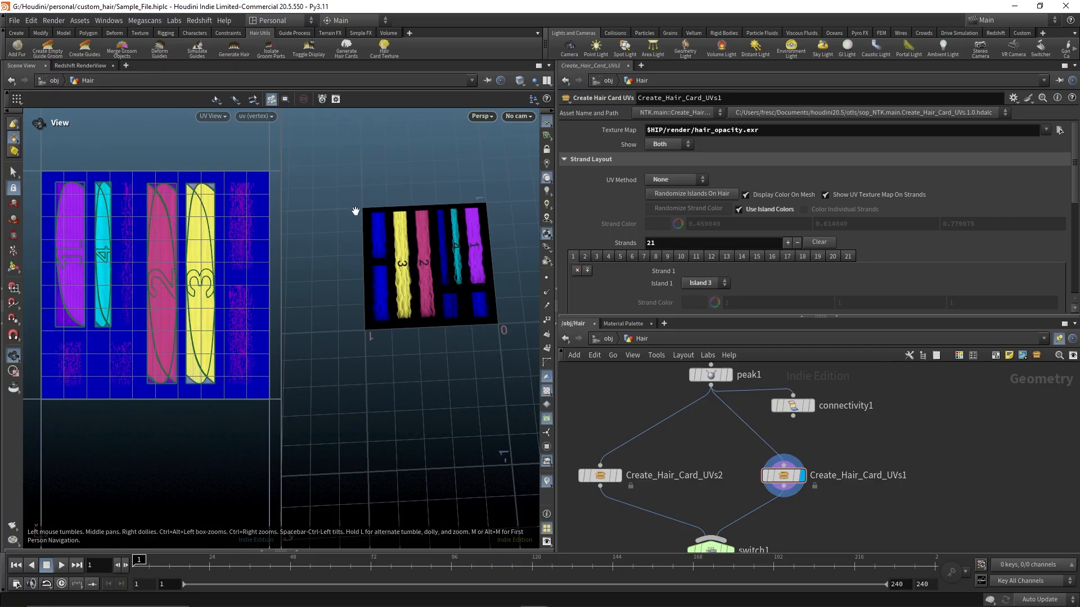
Open the island list for Strand 1 to review the available islands
click(720, 283)
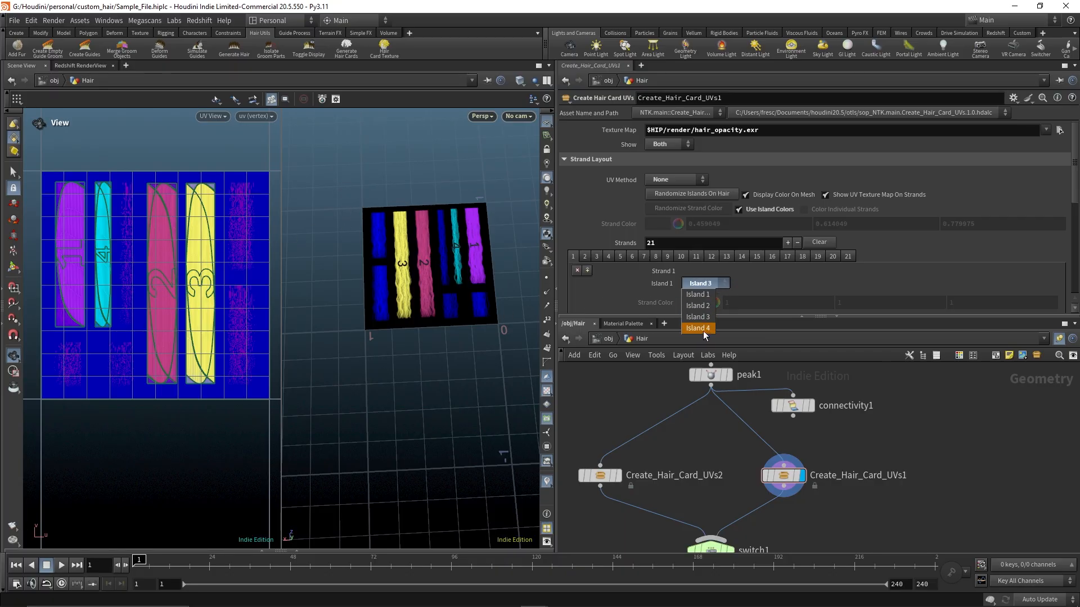
click(444, 359)
drag(444, 359, 432, 356)
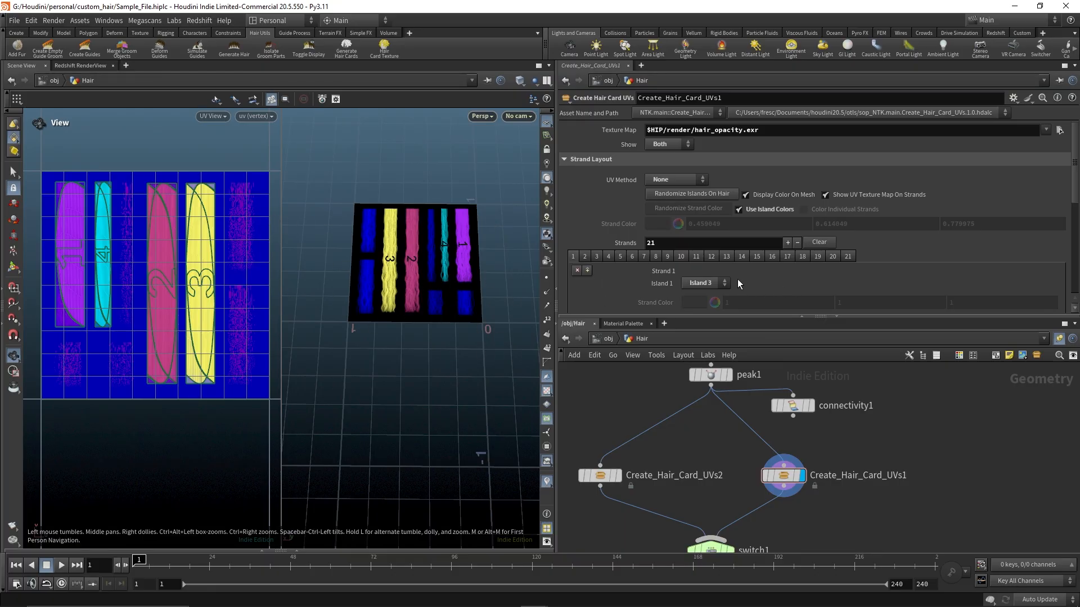
Set the strand layout UV Method back to Normal
mouse_move(769, 410)
mouse_move(829, 386)
middle_down()
mouse_move(817, 428)
mouse_move(817, 386)
middle_up()
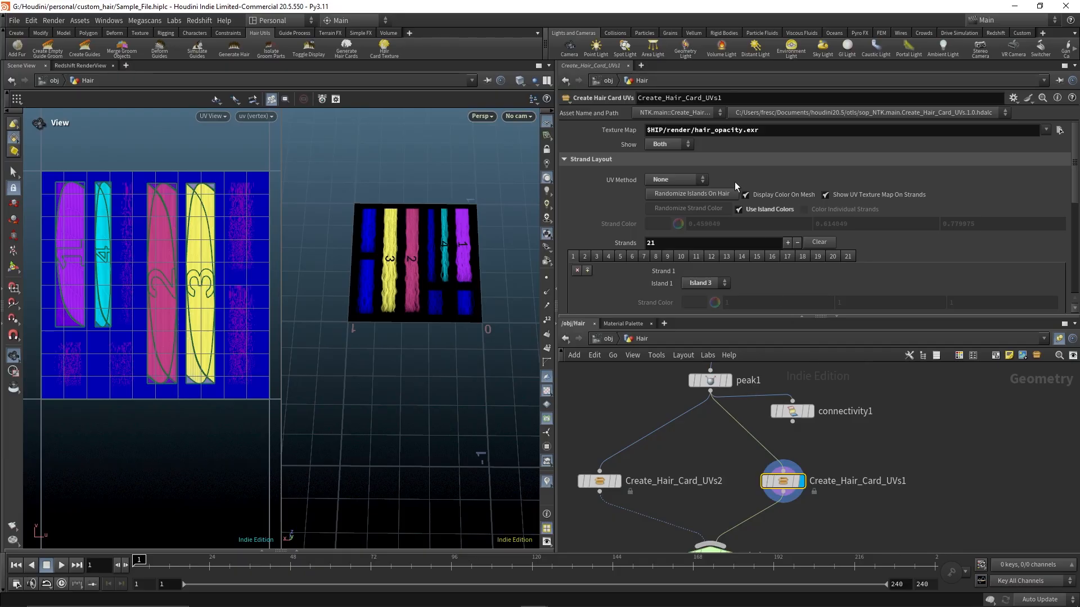
click(687, 180)
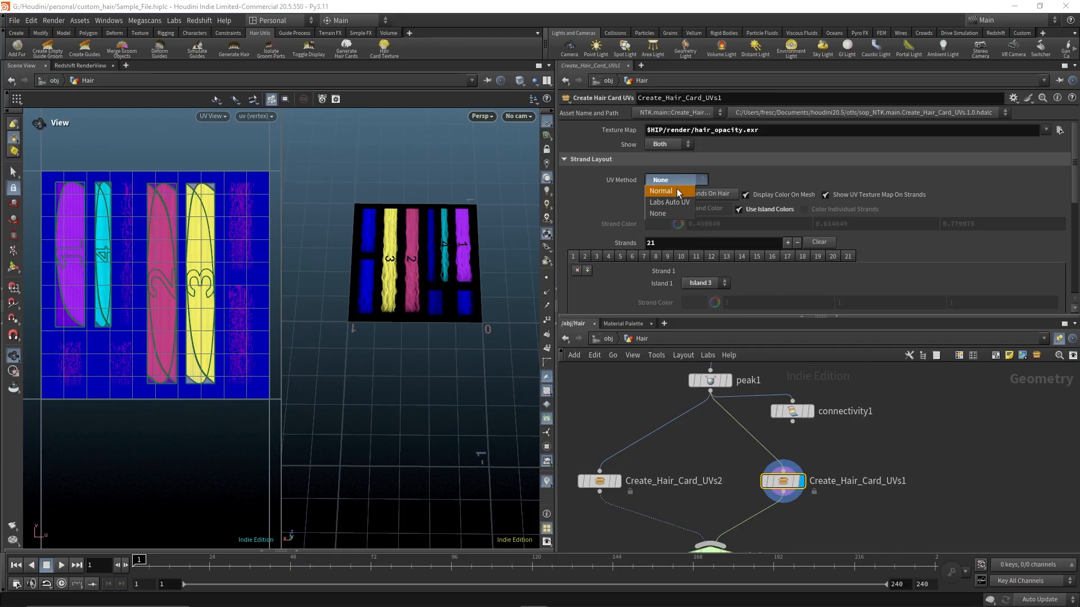
click(677, 188)
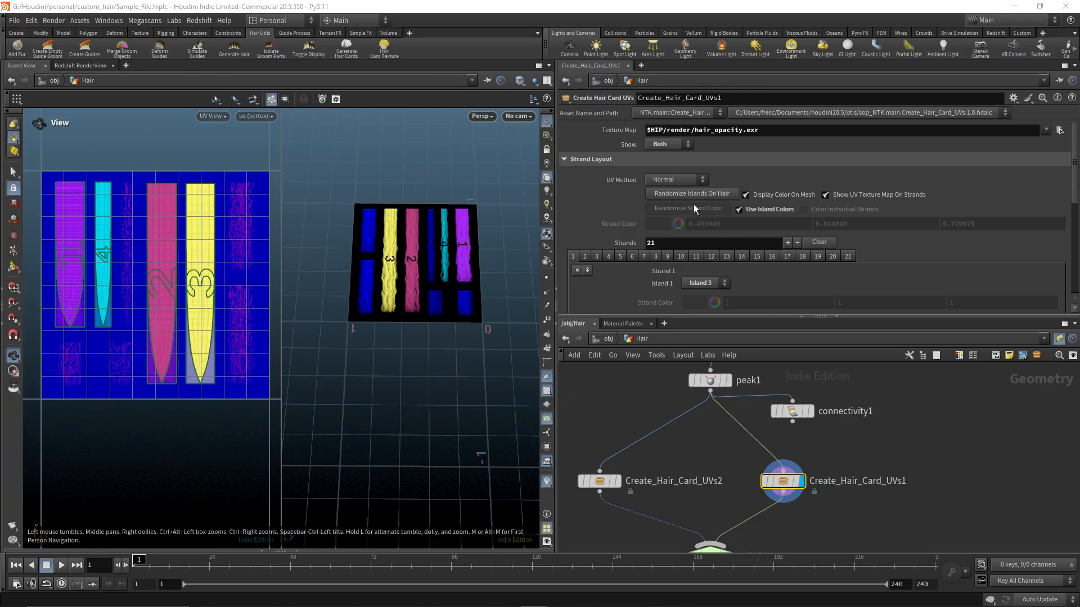
Review the strand layout and base layout parameters of the node
scroll(701, 188, down, 3)
scroll(701, 188, up, 2)
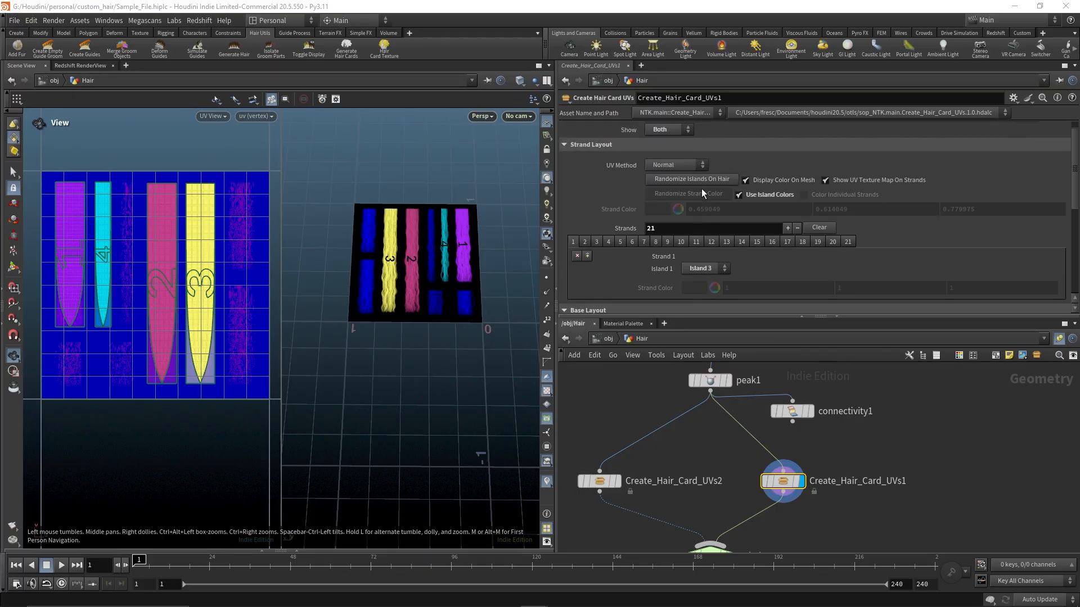
click(697, 164)
click(697, 164)
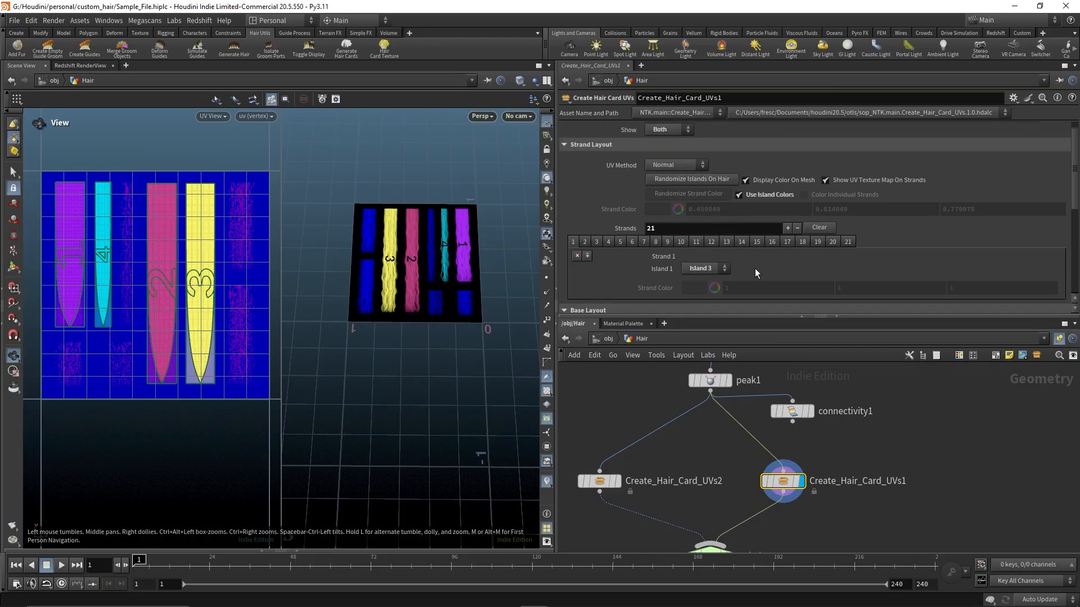
scroll(748, 259, down, 3)
scroll(741, 247, down, 3)
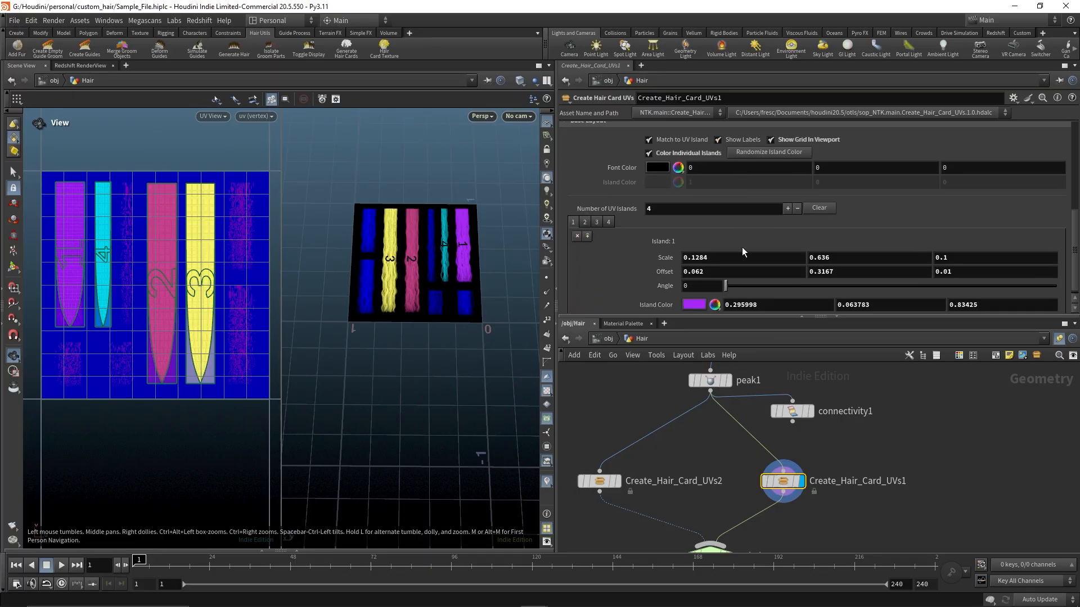
scroll(823, 253, down, 1)
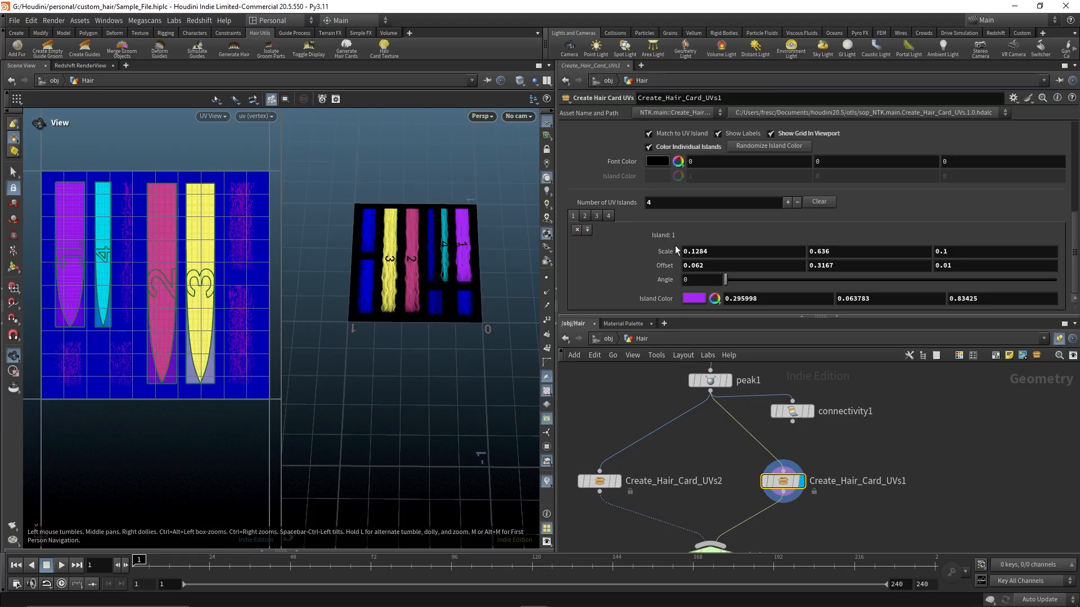
scroll(664, 223, up, 5)
Randomize the island assignment on the hair with Randomize Islands On Hair
click(724, 204)
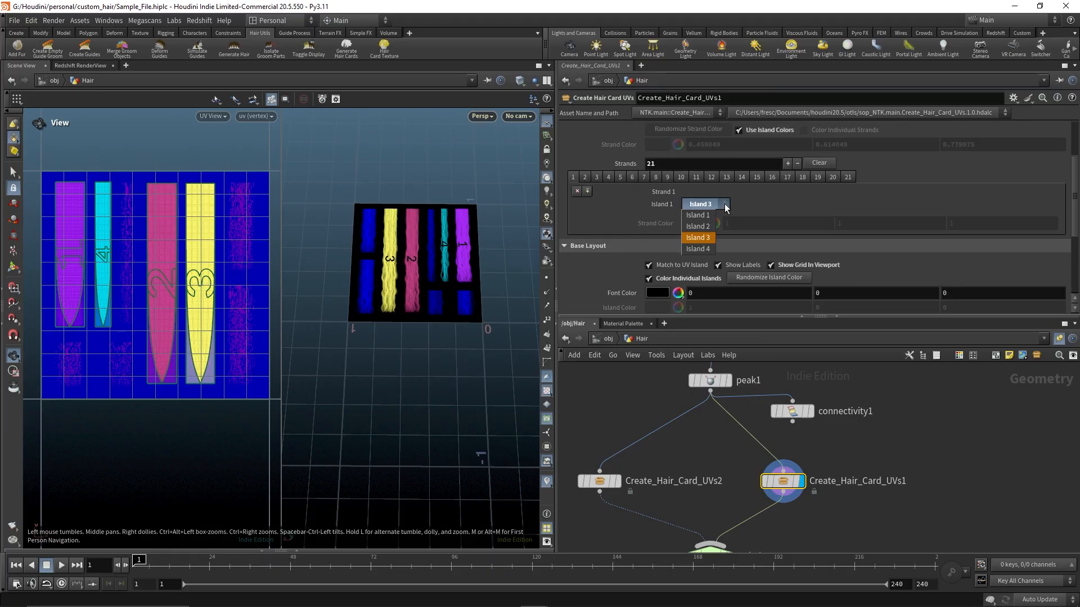
click(762, 202)
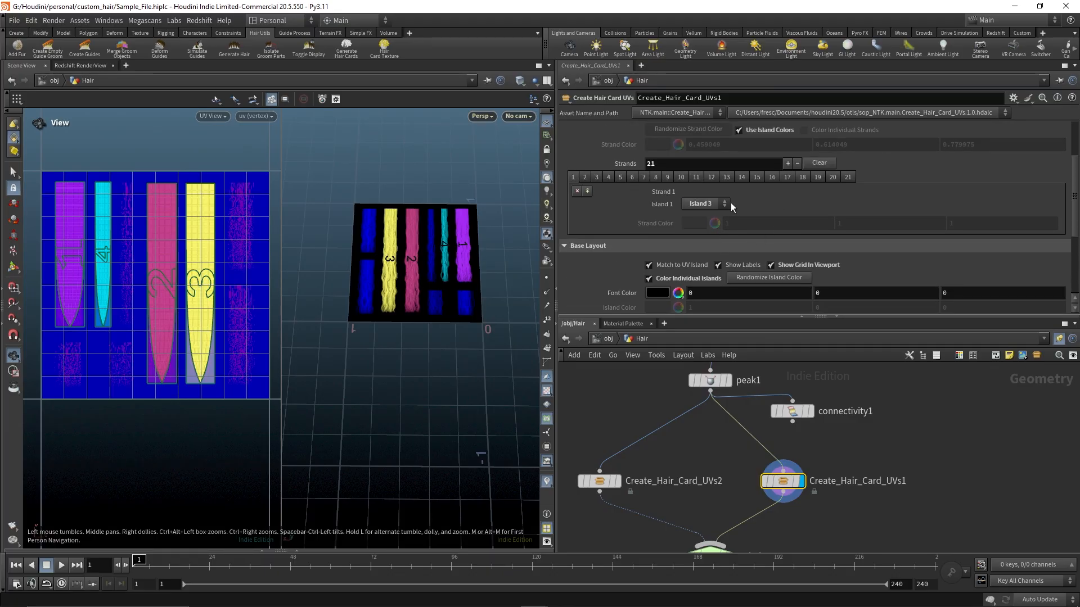
scroll(764, 195, down, 5)
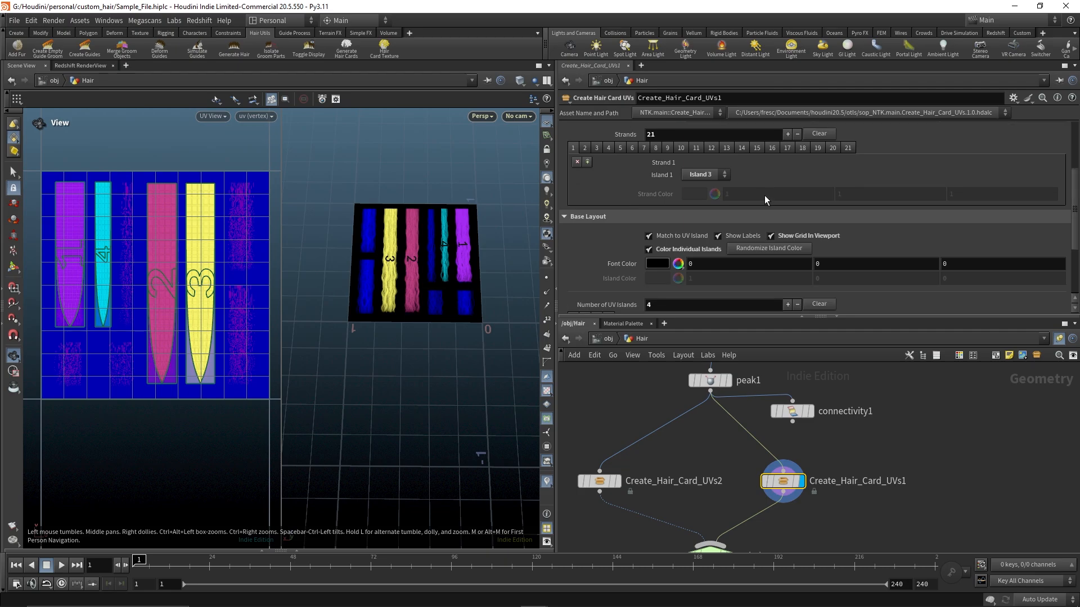
scroll(762, 196, up, 10)
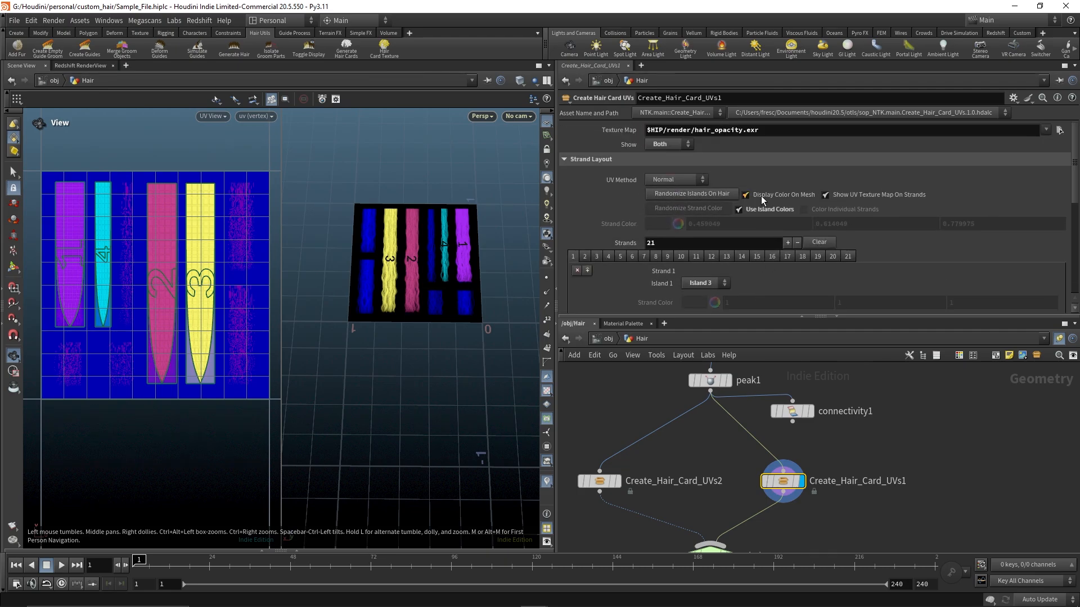
click(703, 195)
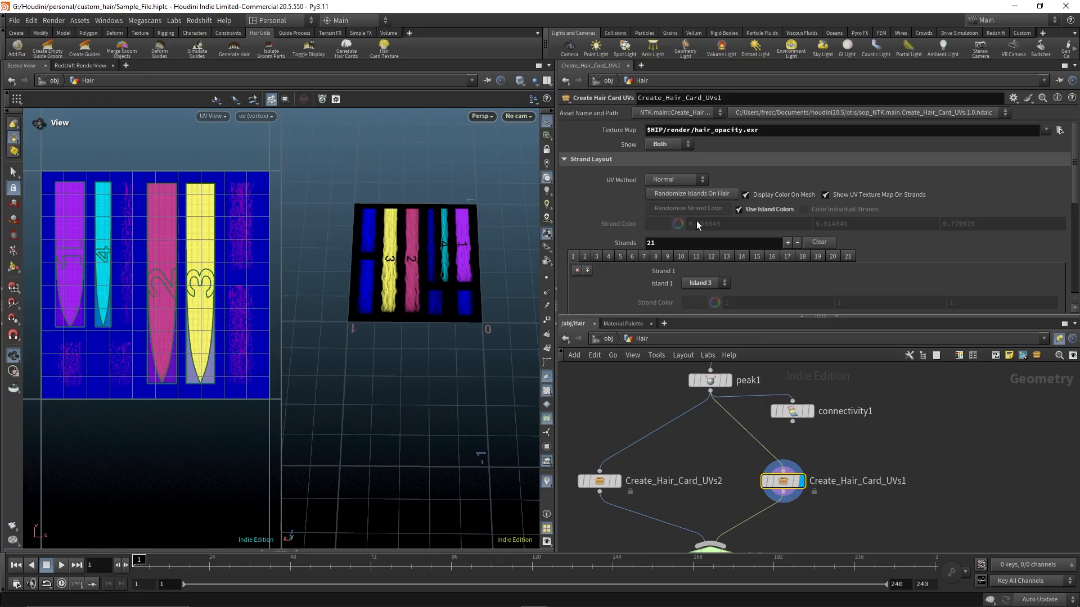
Turn off Use Island Colors and turn on Color Individual Strands in the strand layout
scroll(759, 222, down, 1)
click(741, 194)
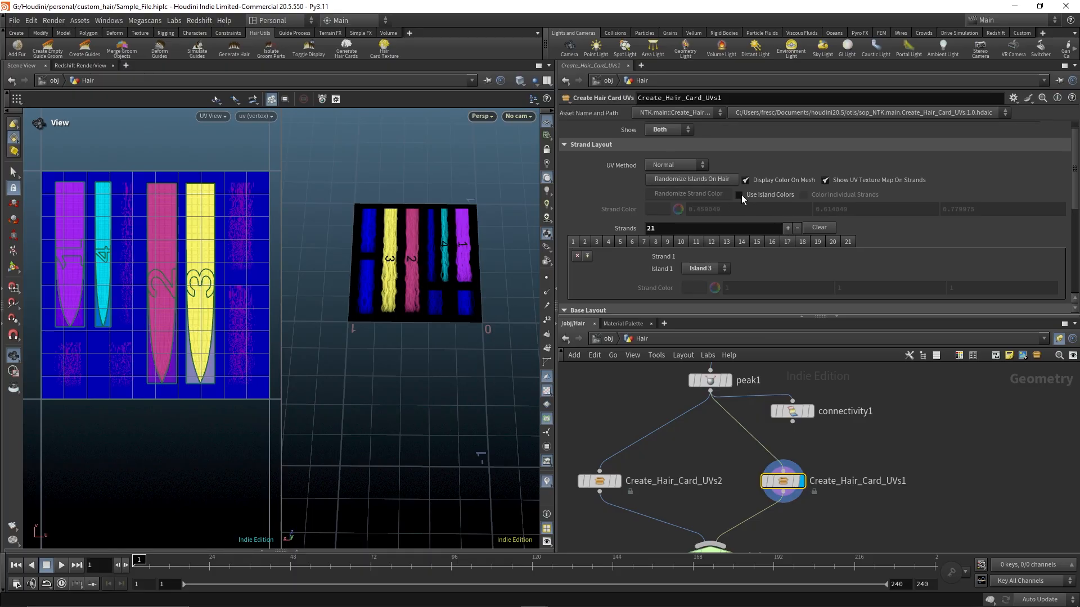
click(805, 194)
Randomize the strand colors, then turn Color Individual Strands back off
click(692, 196)
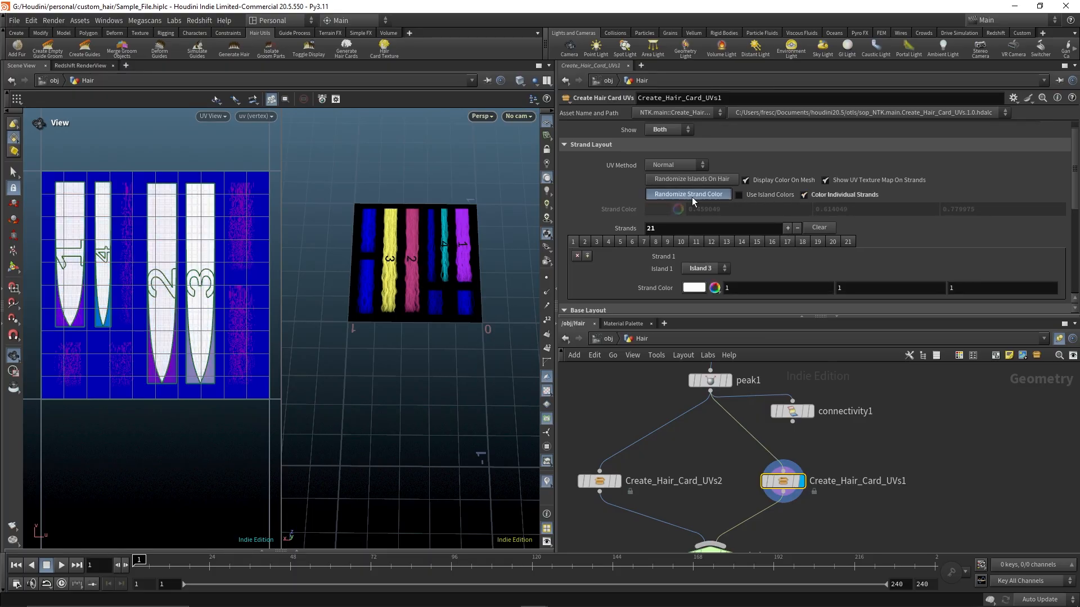
click(805, 194)
scroll(726, 208, down, 4)
scroll(720, 211, up, 3)
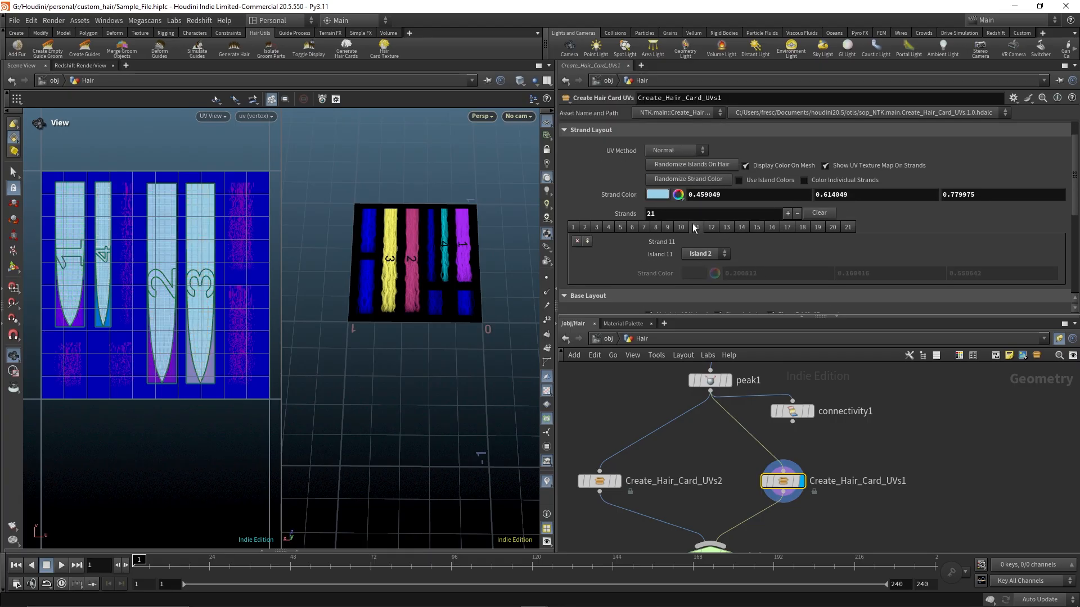
Clear the strand island assignment list of Create_Hair_Card_UVs1
click(774, 227)
click(847, 227)
click(819, 213)
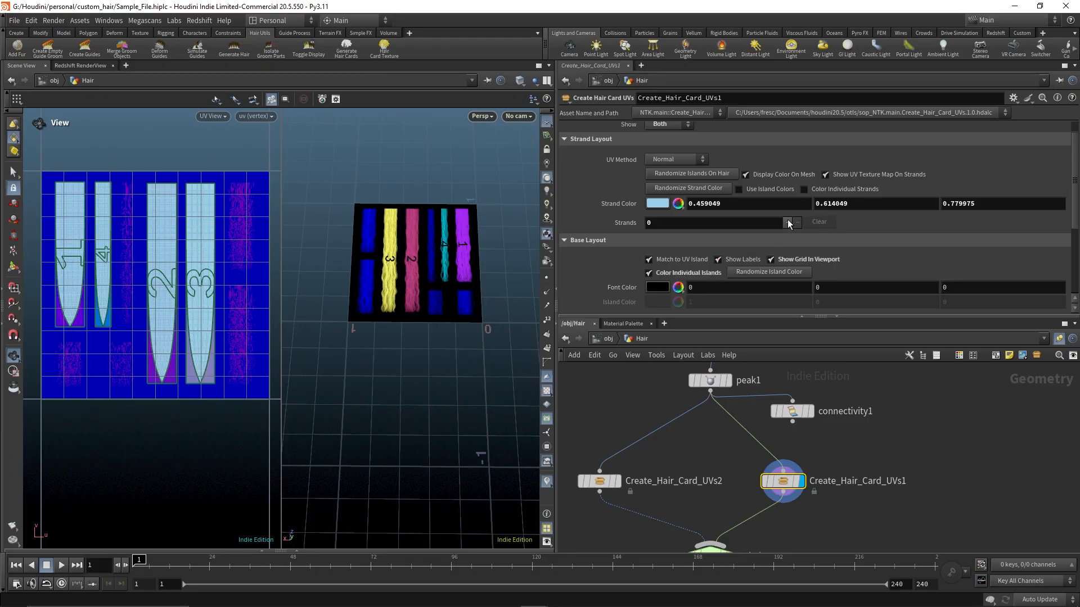
Cut the input wire of Create_Hair_Card_UVs1 and reconnect it to rebuild the strand list
click(792, 441)
key(y)
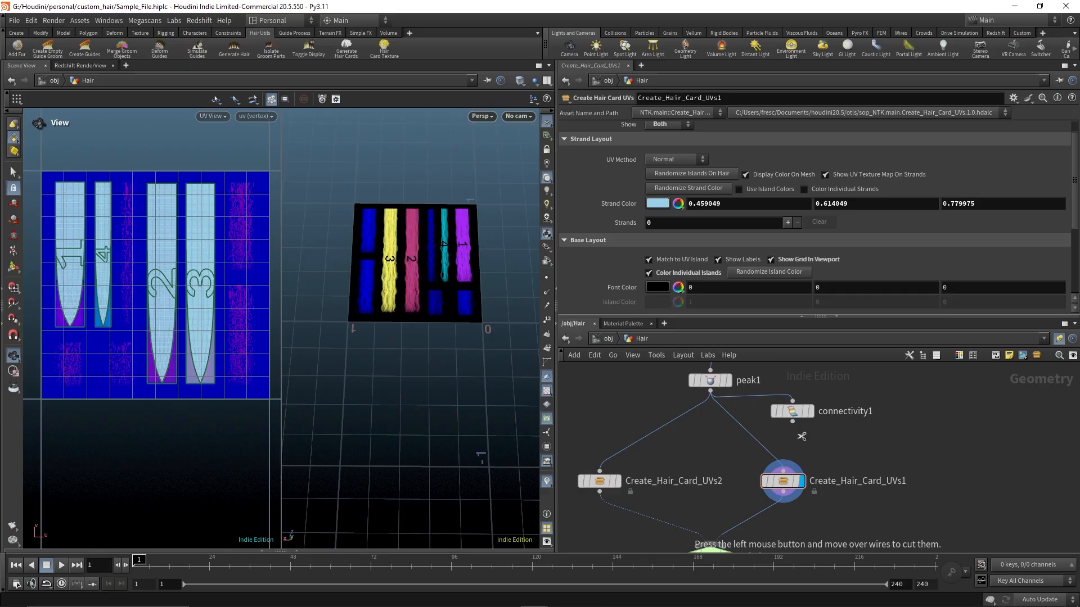
drag(802, 437, 714, 459)
drag(713, 396, 784, 472)
Randomize the island assignment on the hair again with Randomize Islands On Hair
scroll(833, 244, down, 2)
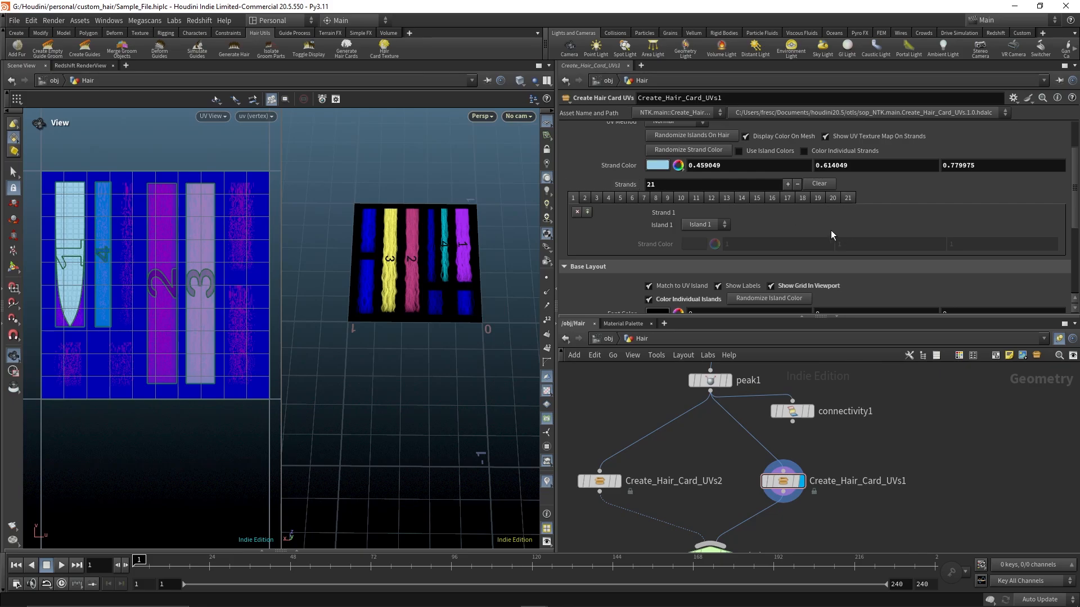
click(711, 198)
scroll(726, 179, up, 2)
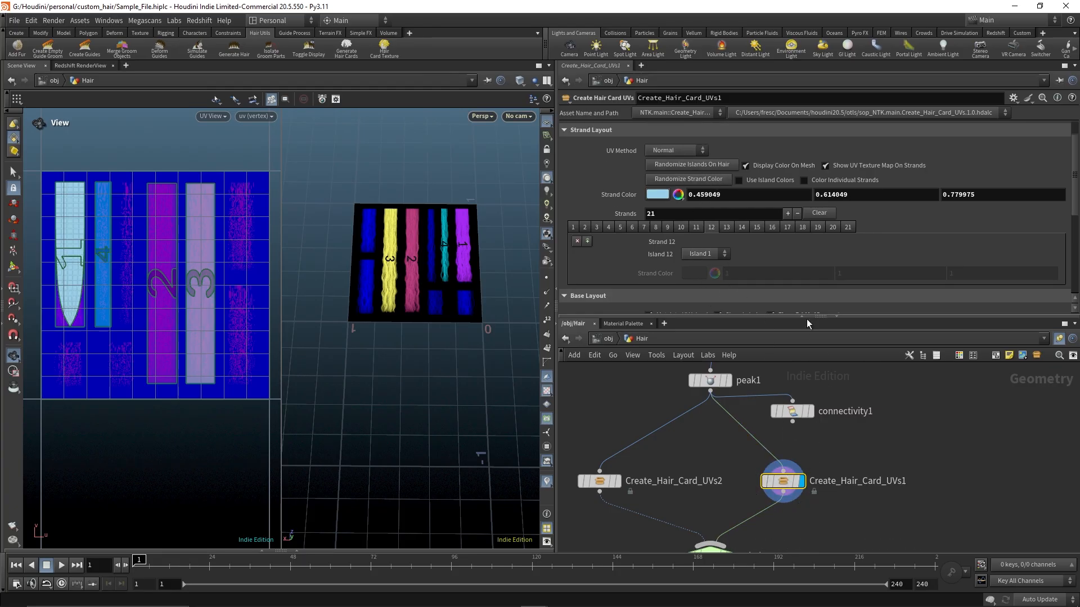
scroll(696, 213, down, 2)
click(644, 198)
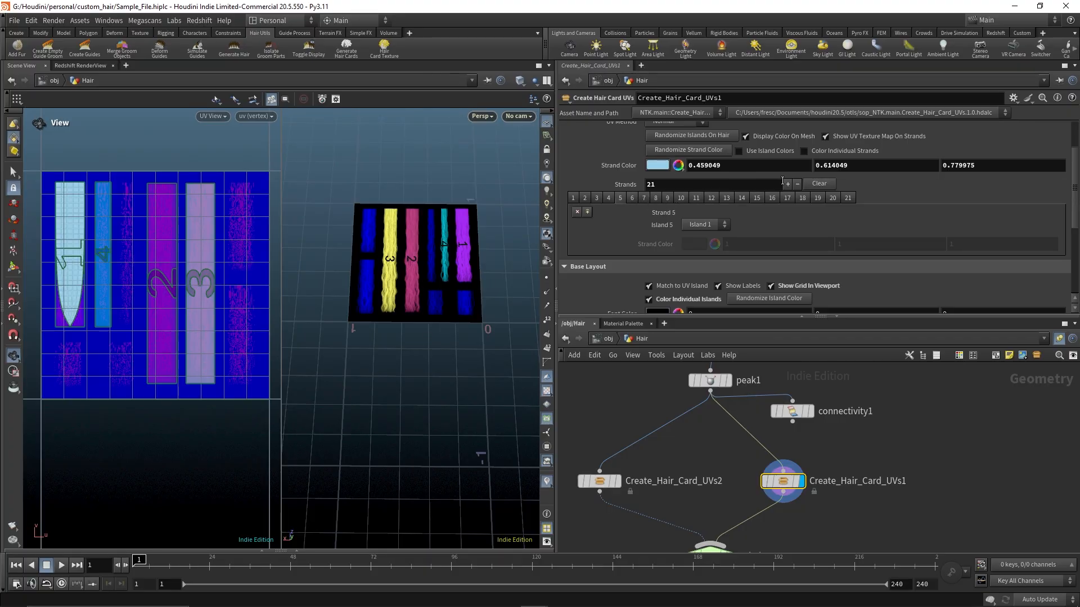
click(700, 137)
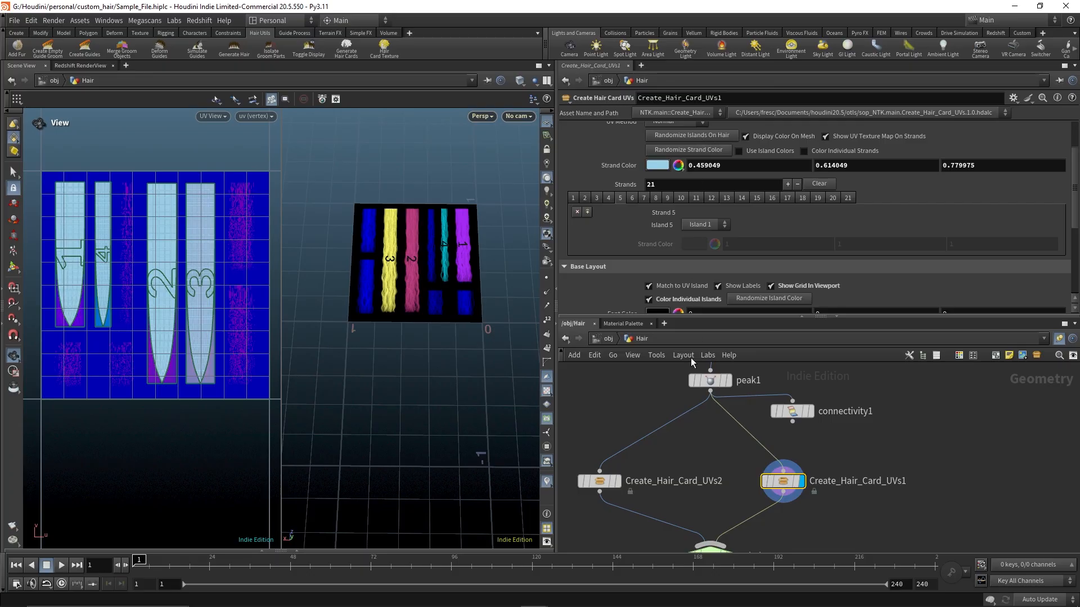
Set the node's Show option to Strands
middle_drag(874, 475, 899, 439)
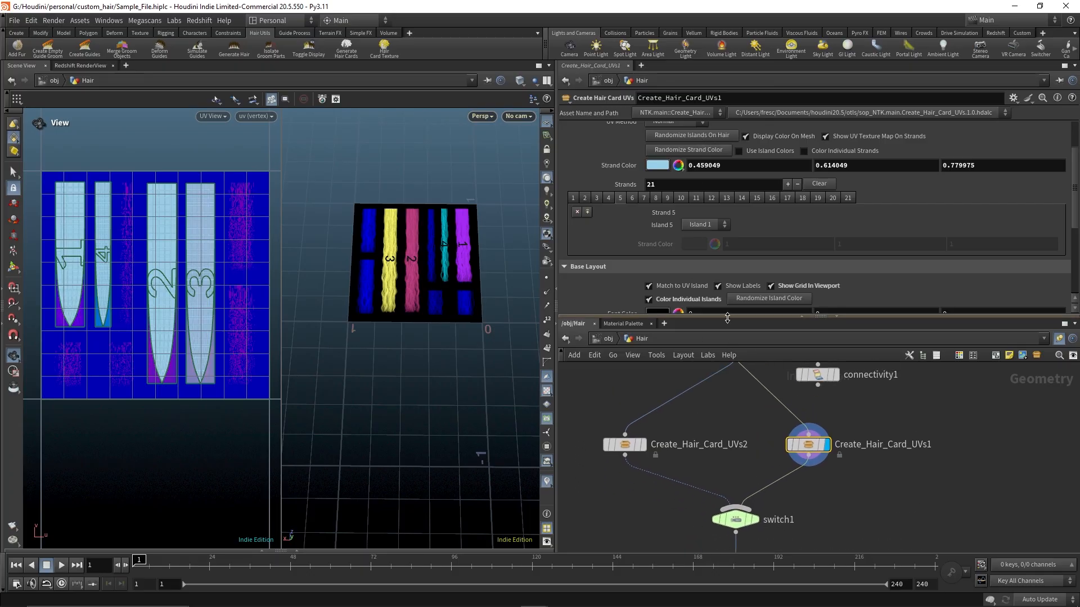
drag(747, 317, 747, 400)
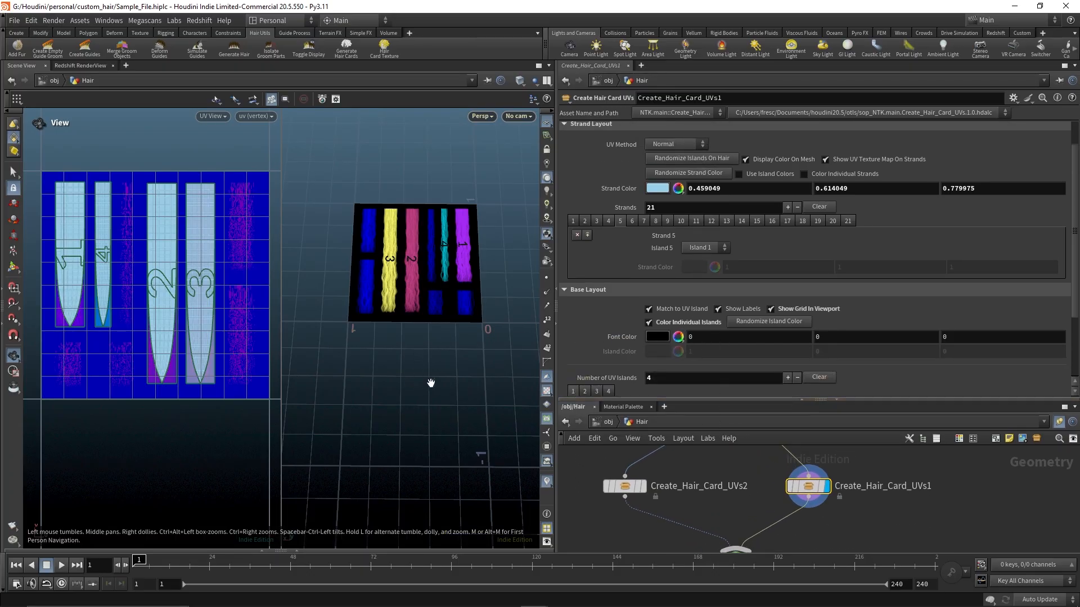
scroll(686, 178, up, 1)
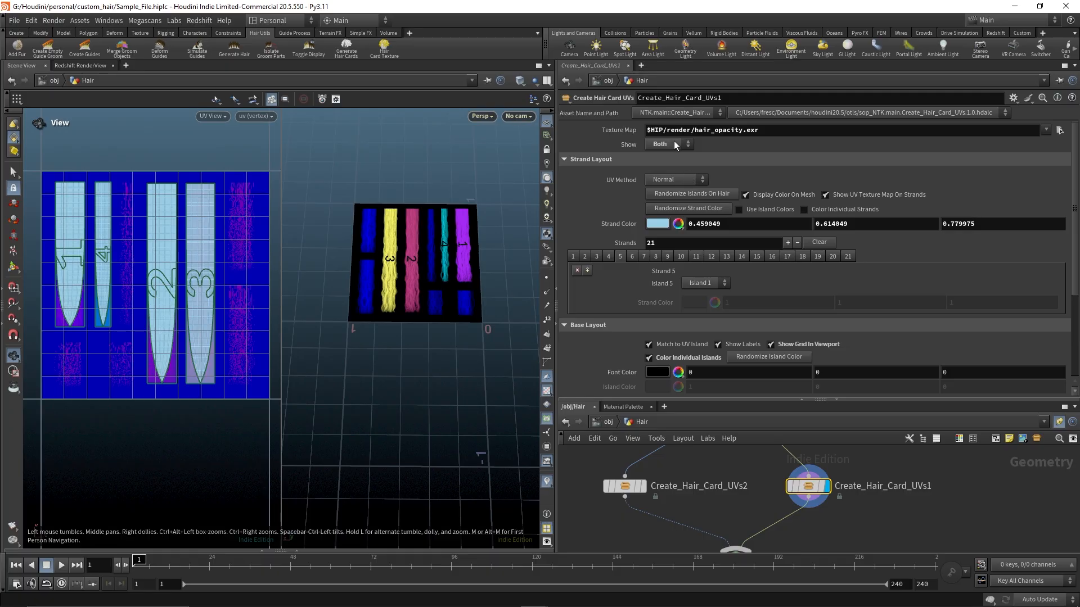
click(675, 143)
click(672, 158)
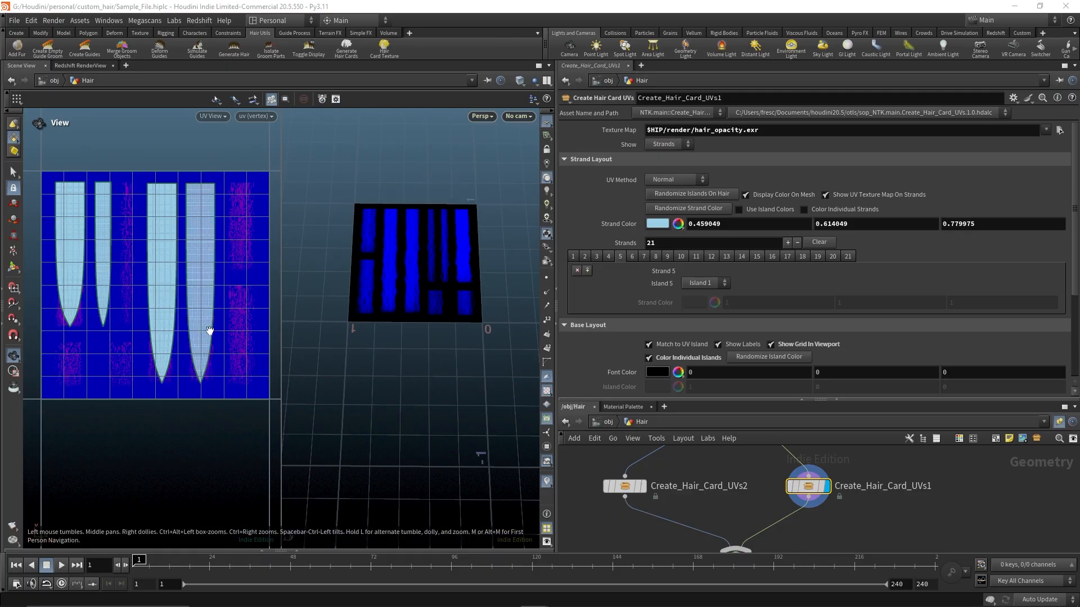
Step through the individual strands to inspect their island assignments
click(707, 258)
click(846, 257)
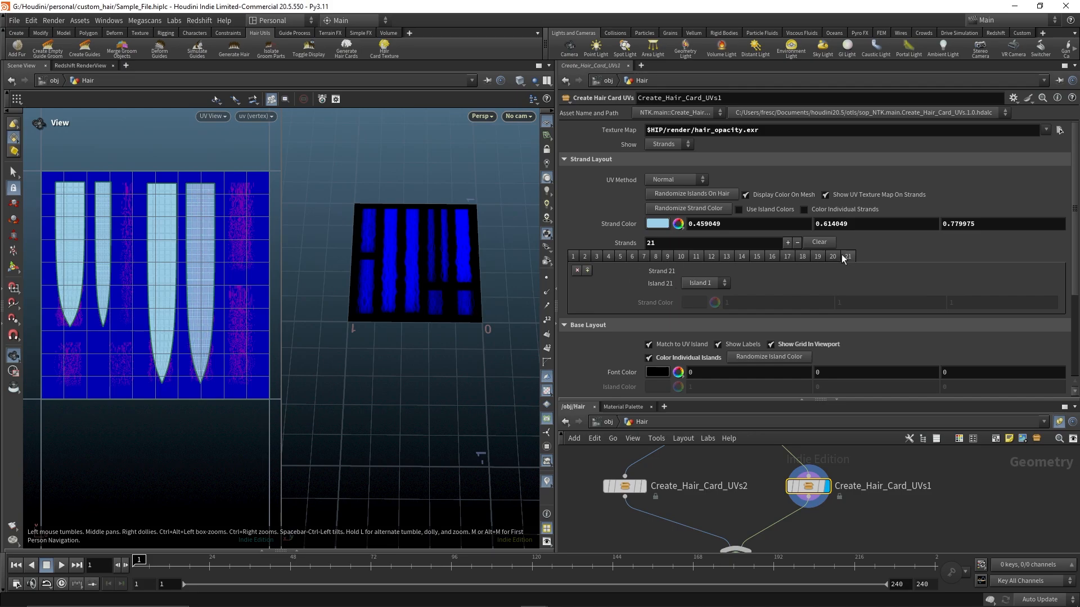
click(578, 257)
click(596, 256)
click(608, 256)
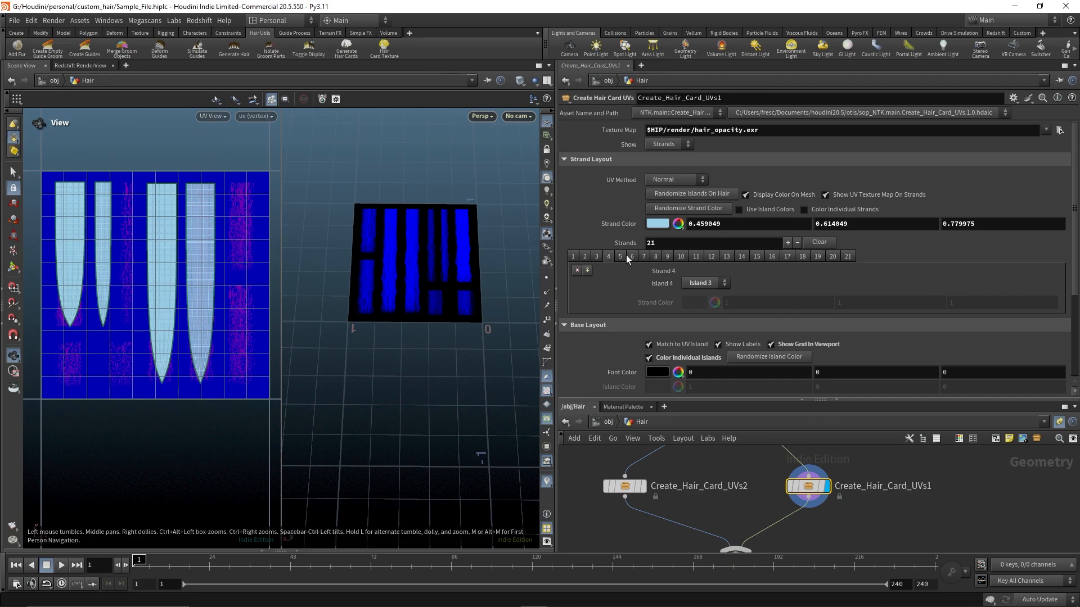
click(695, 257)
click(726, 257)
click(848, 257)
click(573, 257)
click(622, 256)
click(681, 257)
click(756, 256)
click(847, 257)
click(815, 257)
scroll(646, 306, down, 3)
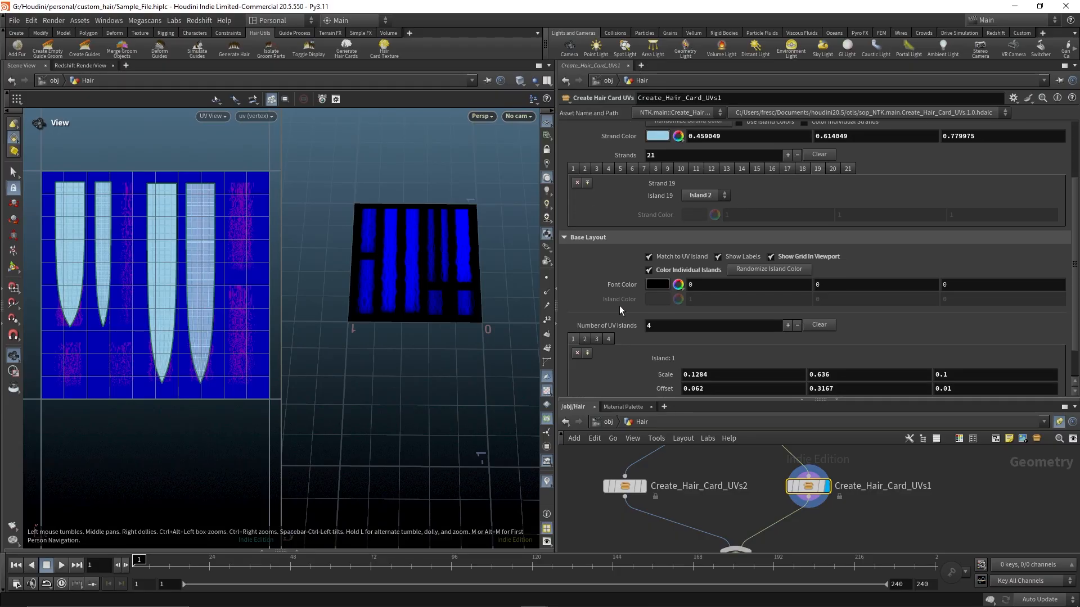
scroll(620, 307, down, 2)
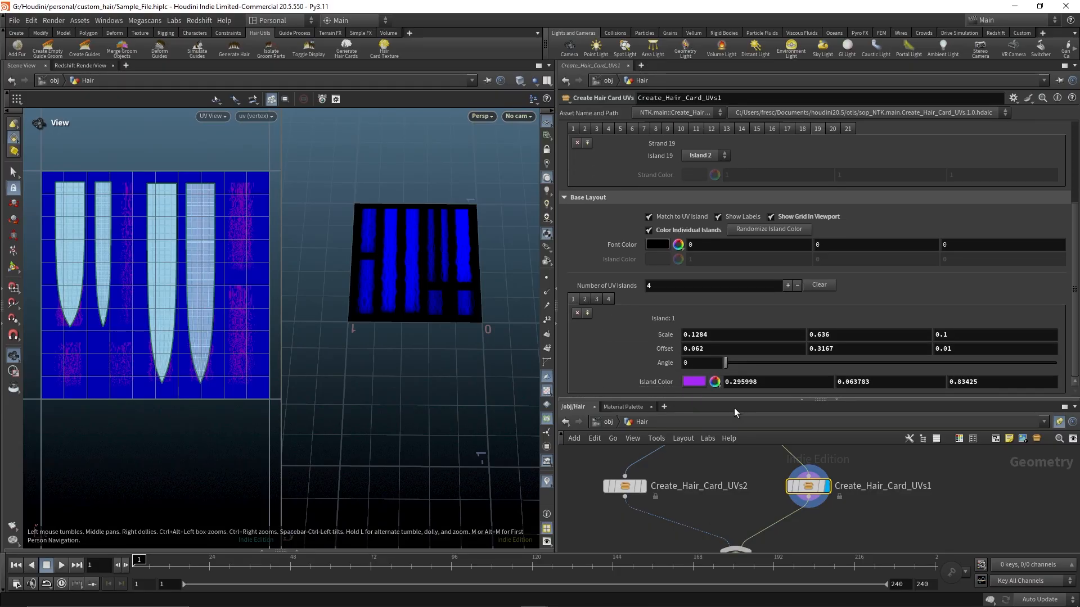
Save the scene file
drag(733, 403, 734, 353)
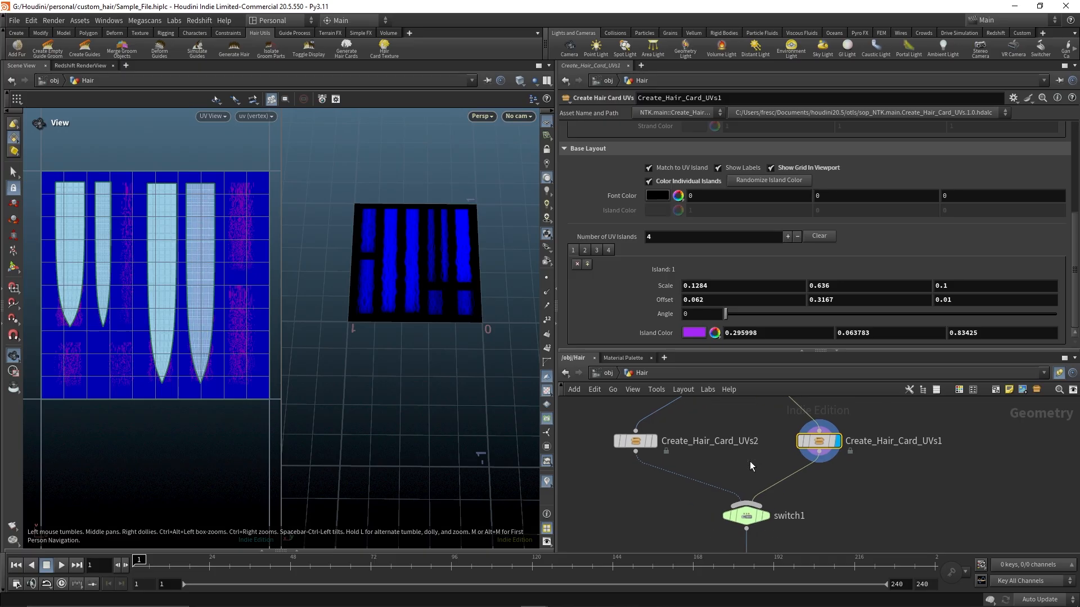
key(ctrl+s)
Select the Create_Hair_Card_UVs2 node to display its parameters
middle_drag(740, 463, 764, 495)
scroll(688, 490, up, 2)
scroll(714, 463, down, 2)
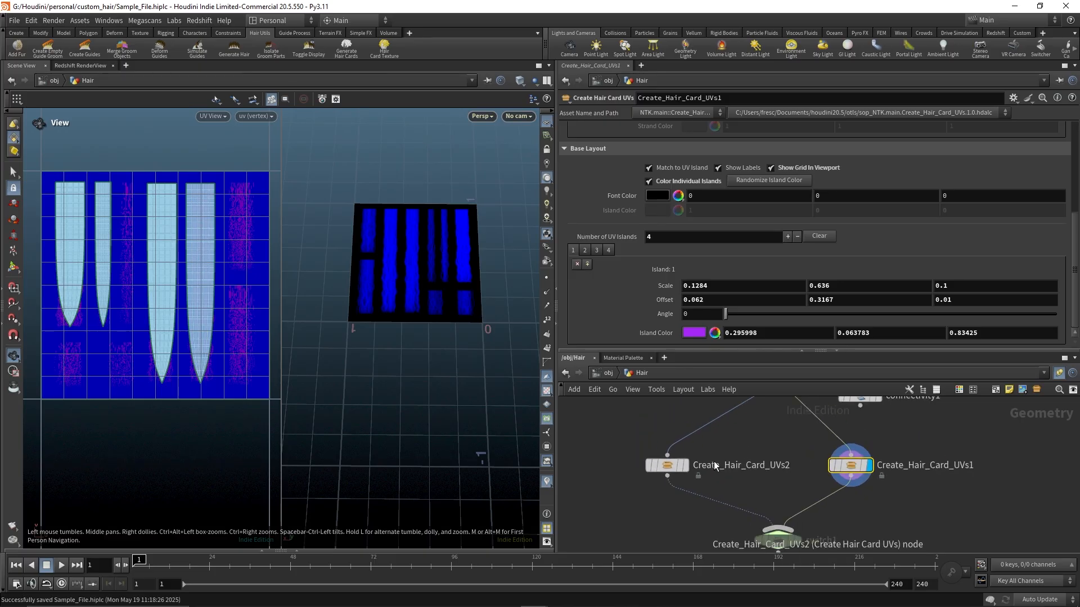
middle_drag(724, 445, 709, 453)
scroll(467, 373, down, 4)
middle_drag(403, 297, 317, 304)
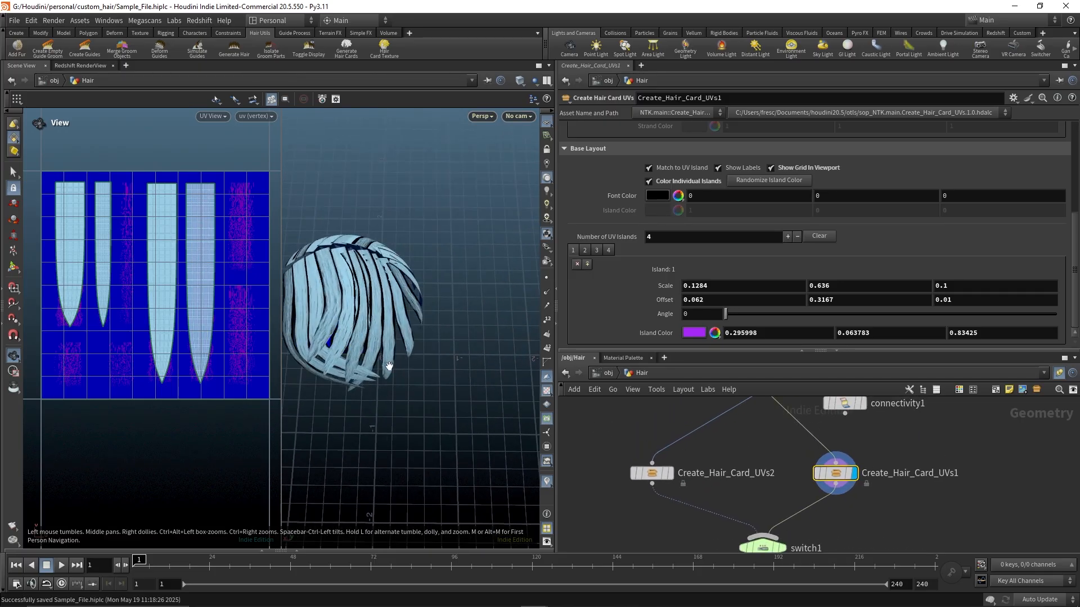
drag(389, 366, 479, 372)
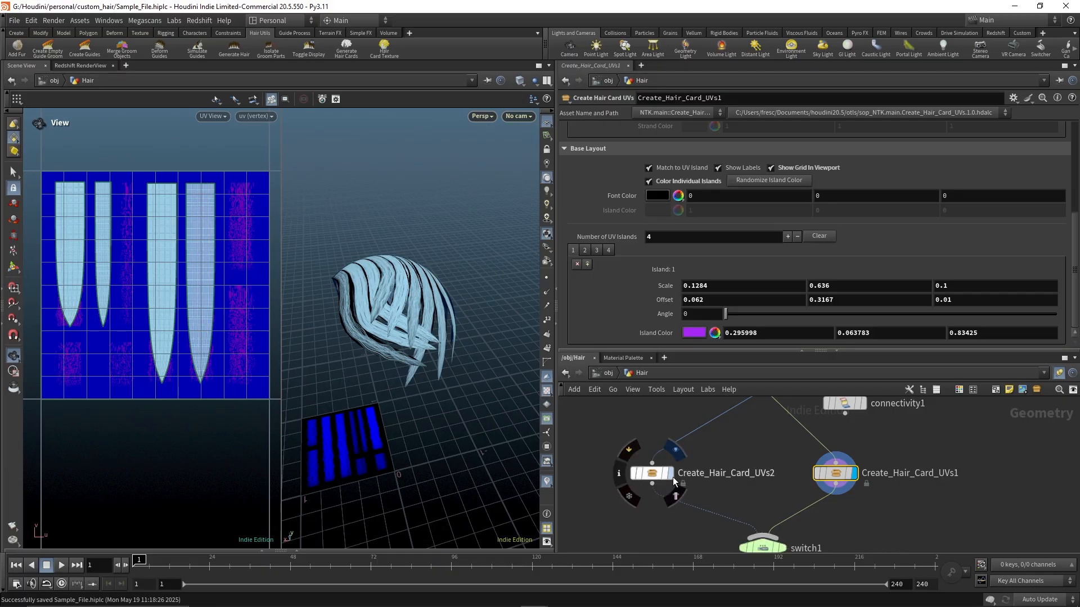
click(674, 479)
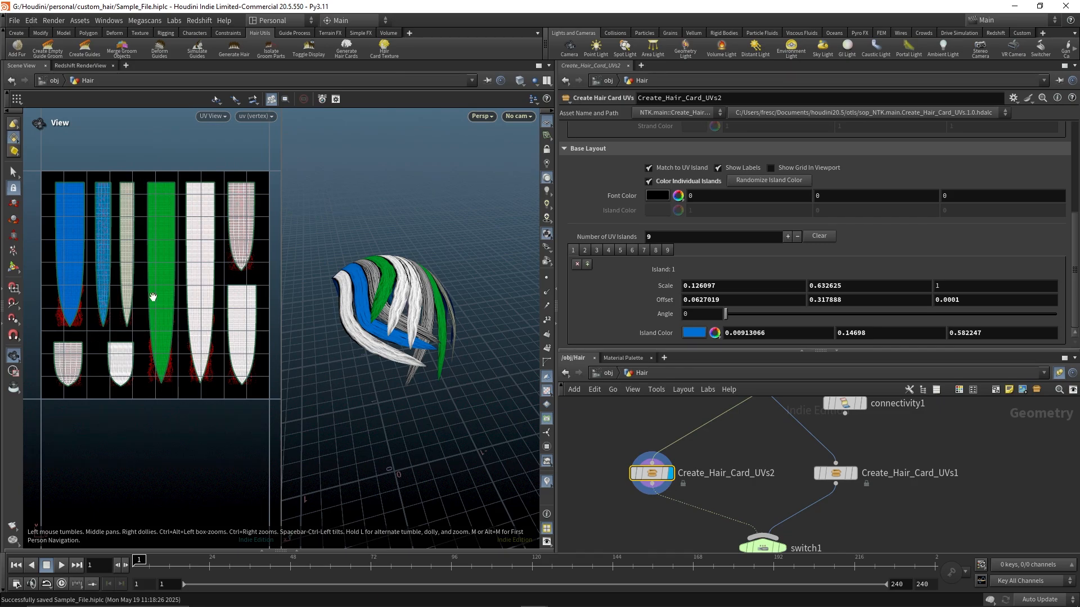
Inspect the UV viewport's background image setting in Display Options, then close it
key(d)
click(301, 181)
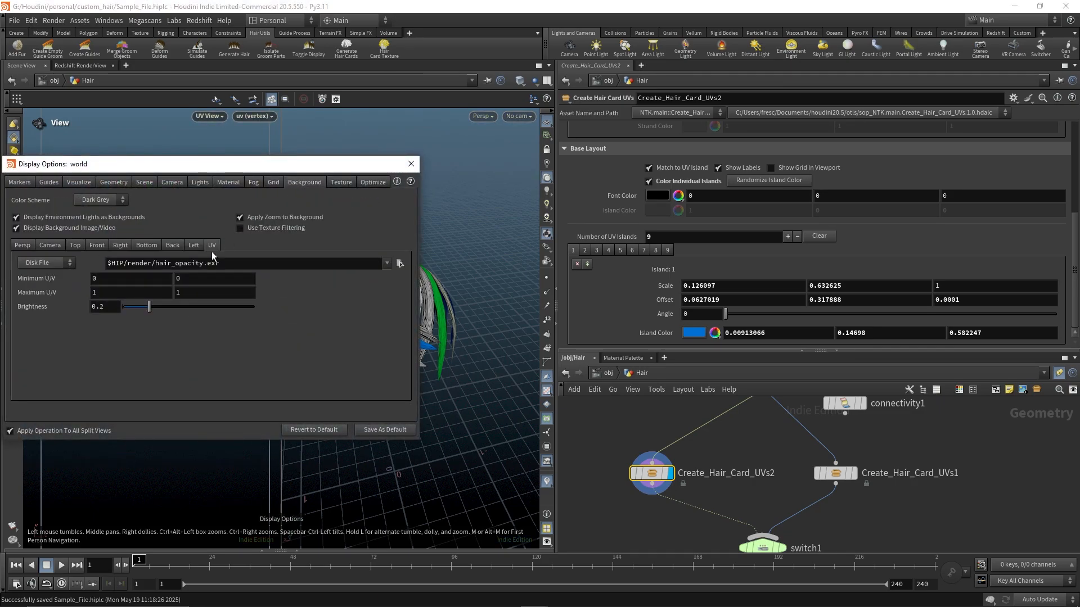
click(233, 263)
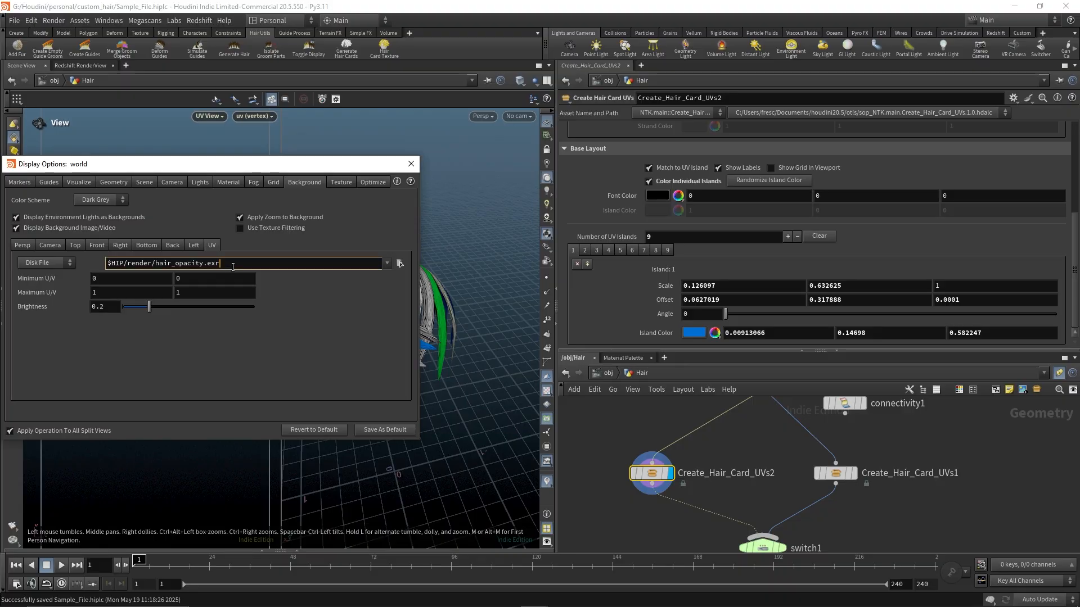
scroll(775, 211, up, 5)
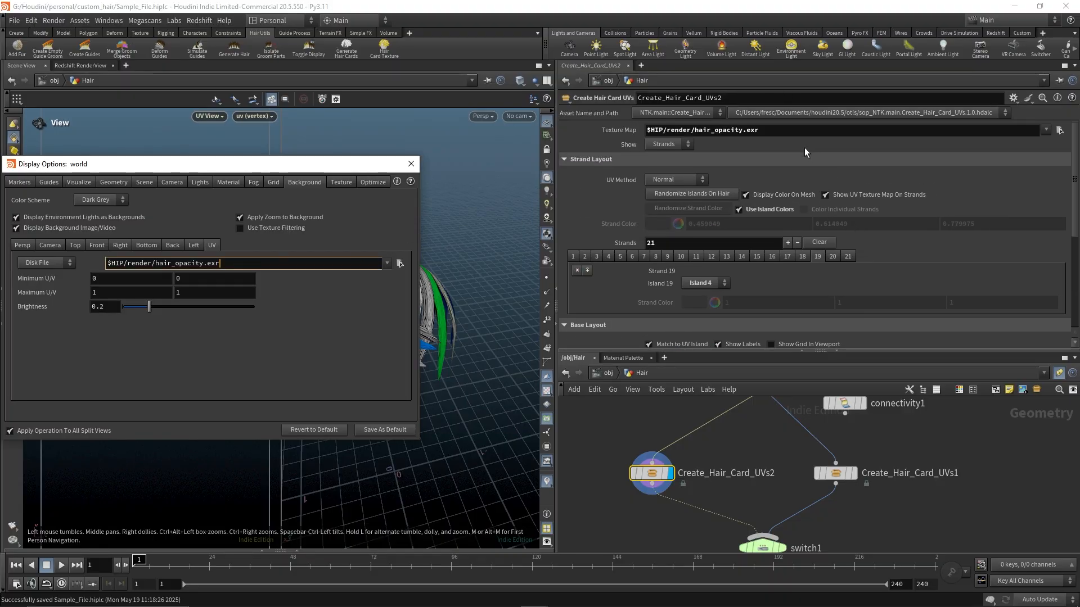
click(804, 130)
click(409, 161)
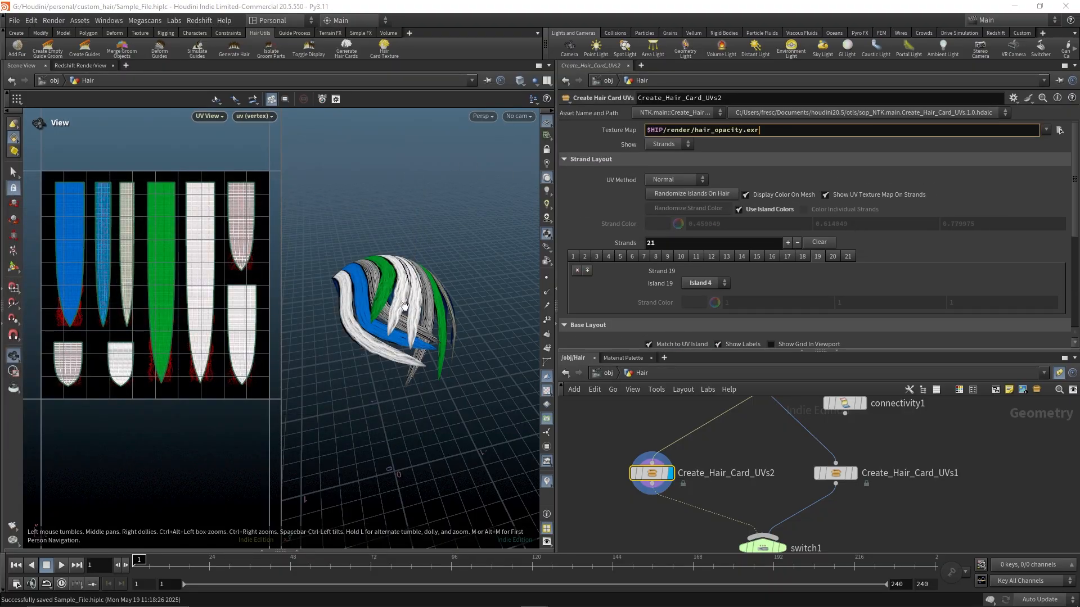
Turn on Show Grid In Viewport in the base layout of Create_Hair_Card_UVs2
scroll(802, 255, down, 4)
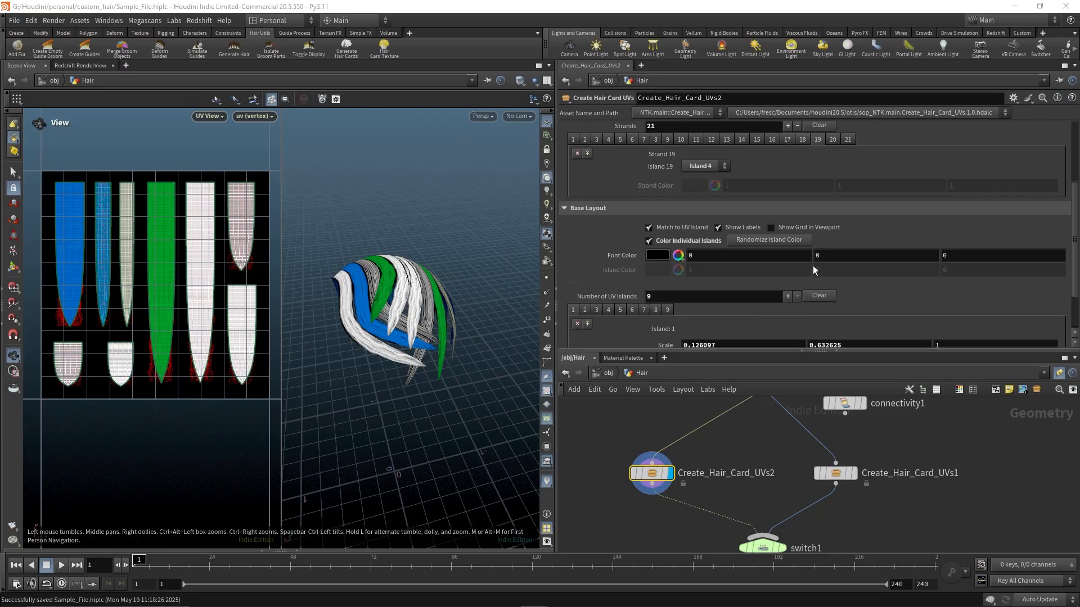
click(771, 227)
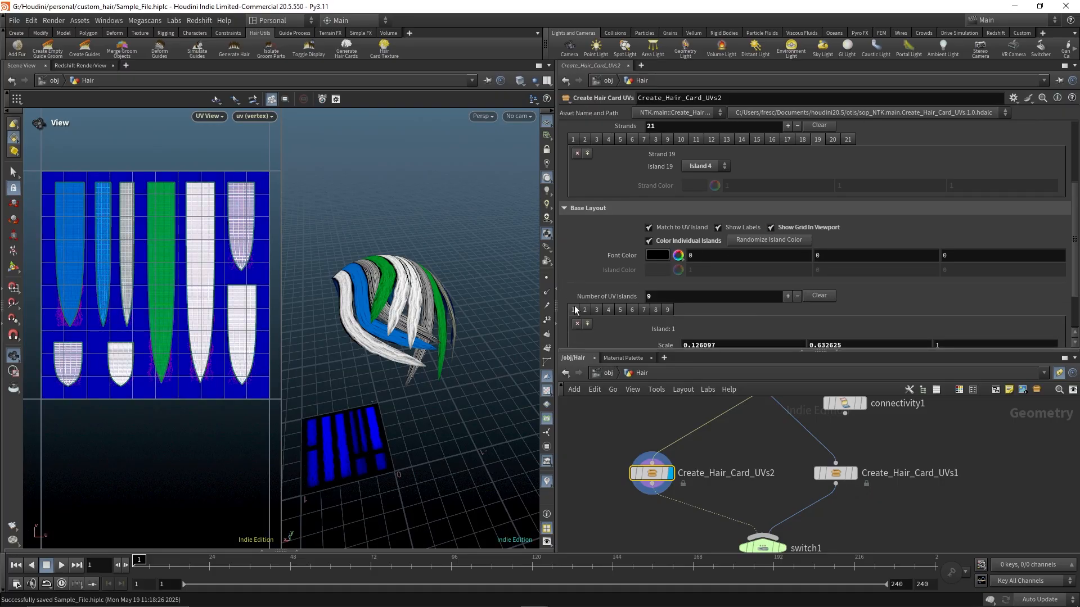
scroll(842, 167, up, 4)
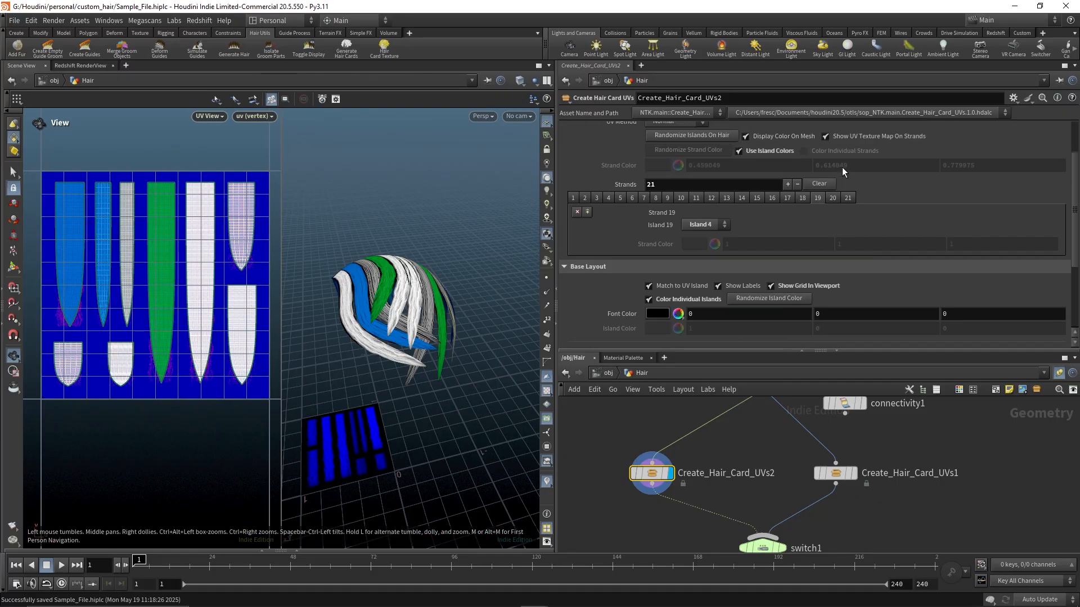
Clear the Texture Map path of Create_Hair_Card_UVs2
drag(1040, 130, 576, 137)
key(BackSpace)
key(Return)
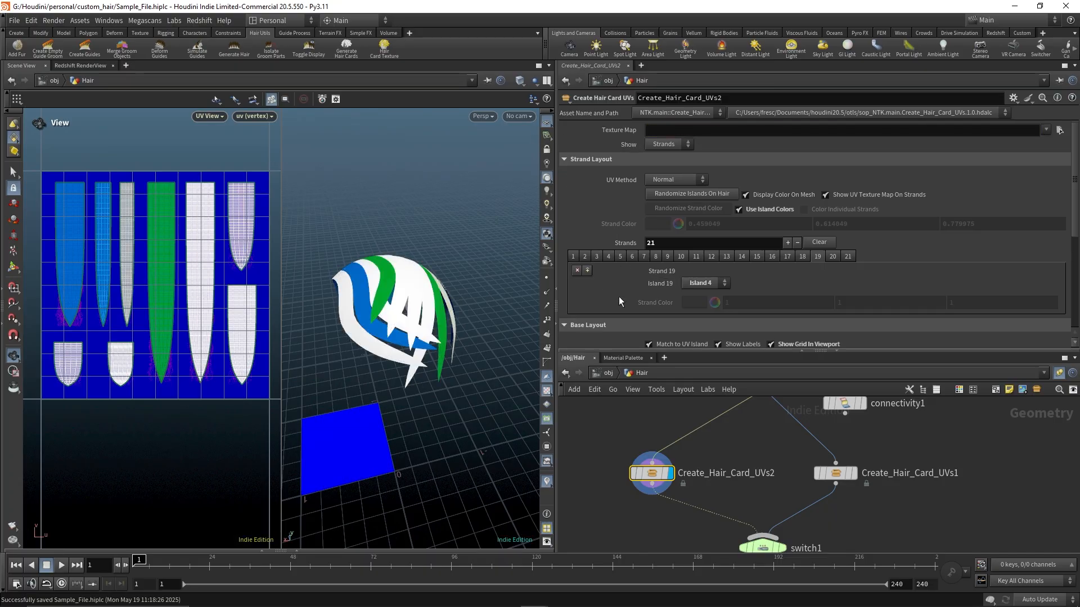
scroll(736, 272, down, 5)
scroll(737, 272, up, 5)
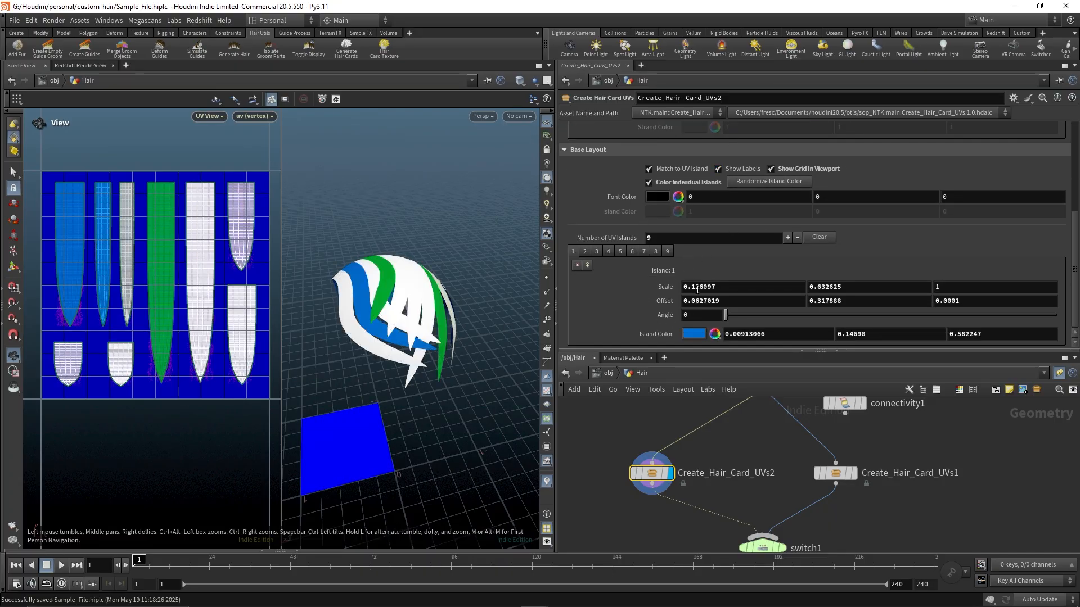
Set the Show option to Islands
click(676, 144)
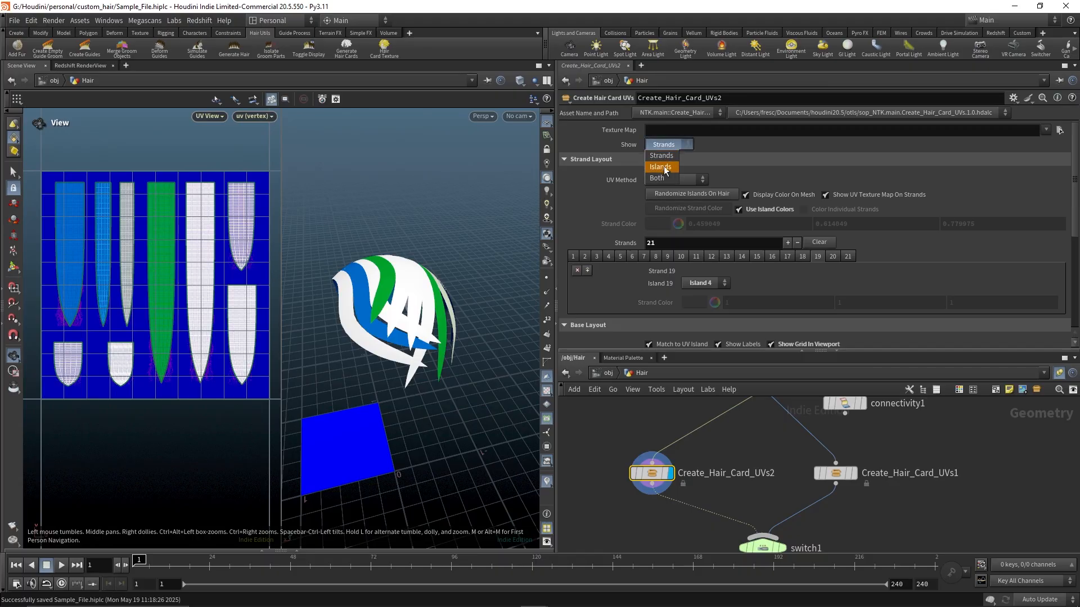
click(660, 167)
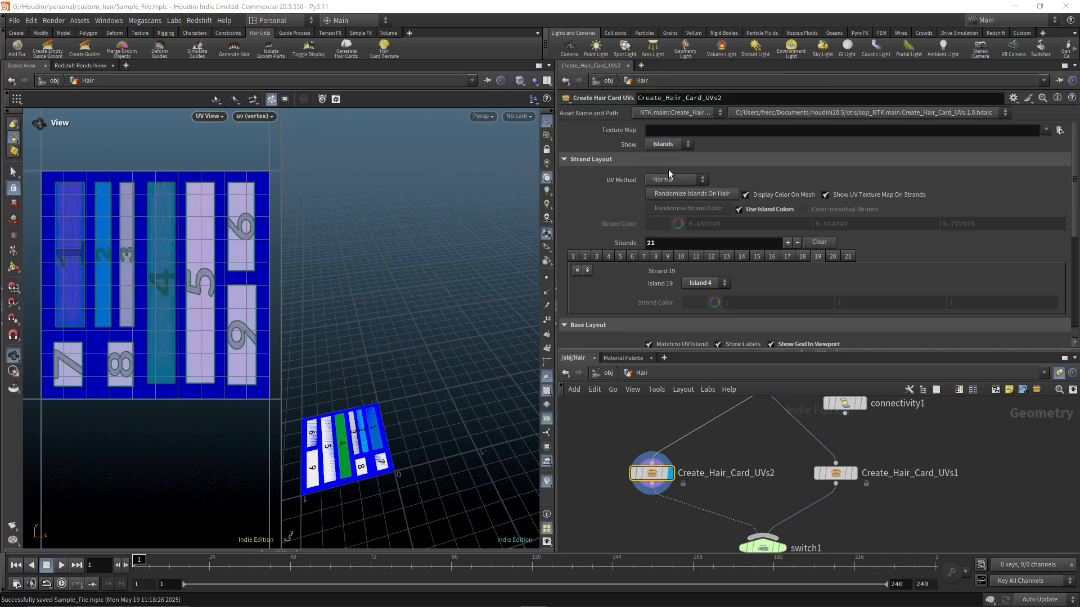
drag(415, 429, 433, 388)
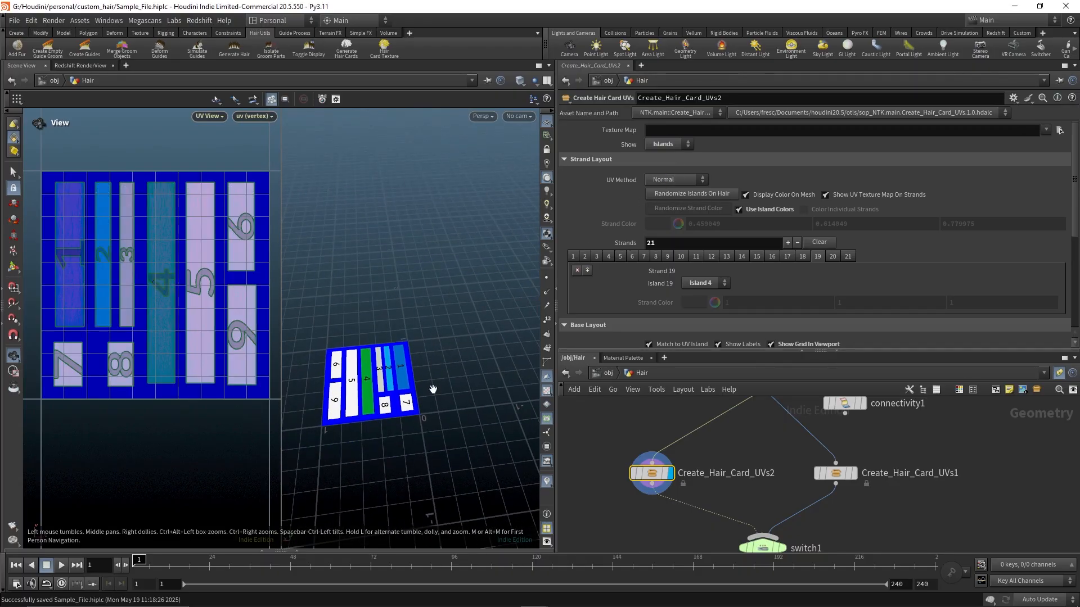
Set Show to Both and load $HIP/render/hair_opacity.exr as the texture map
click(678, 146)
click(659, 175)
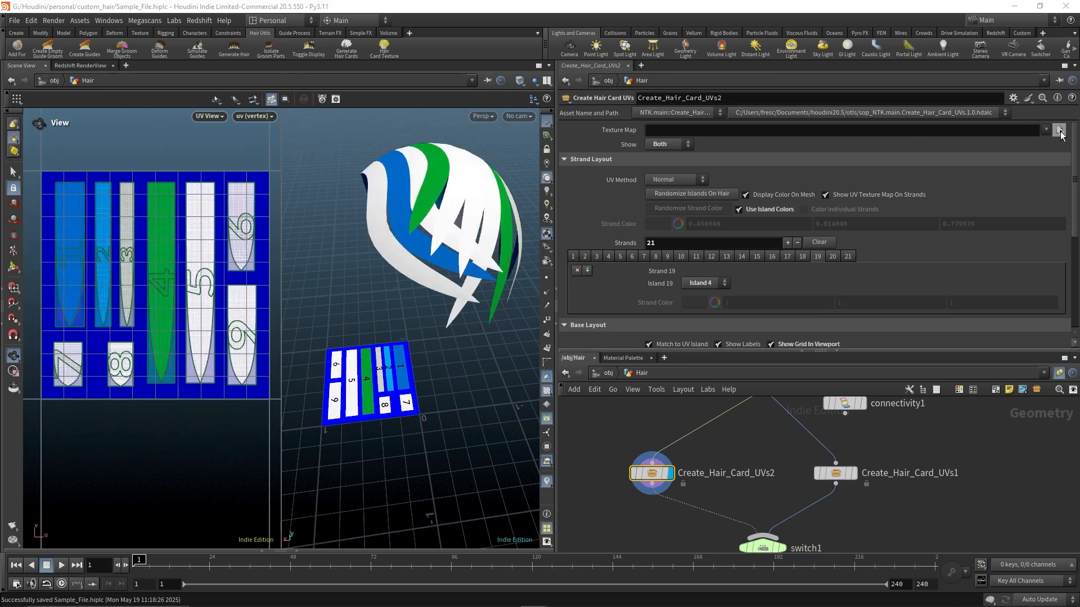
click(1060, 130)
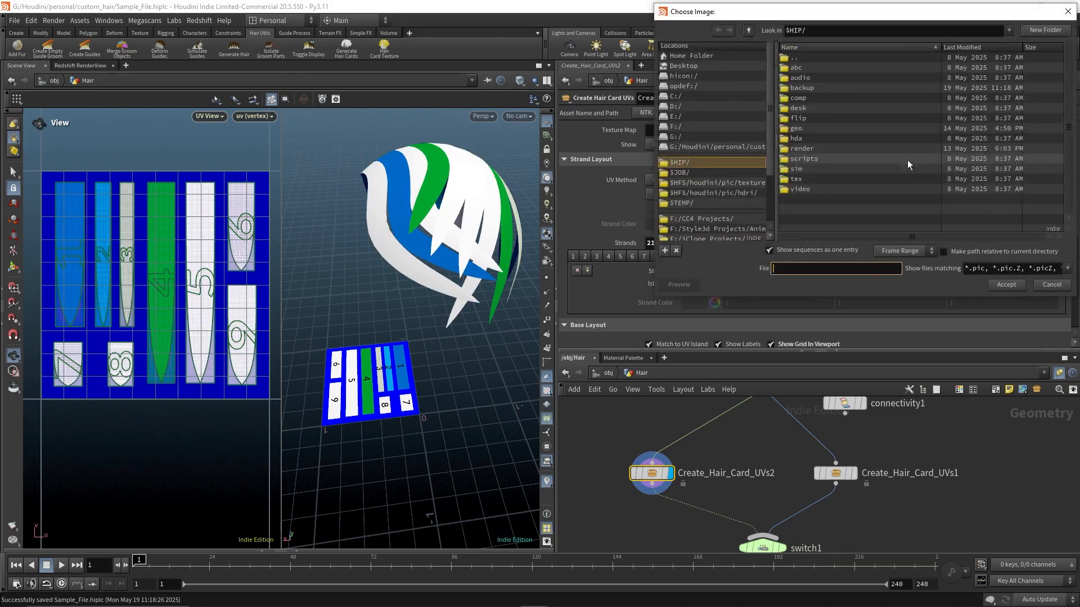
double_click(812, 150)
click(842, 120)
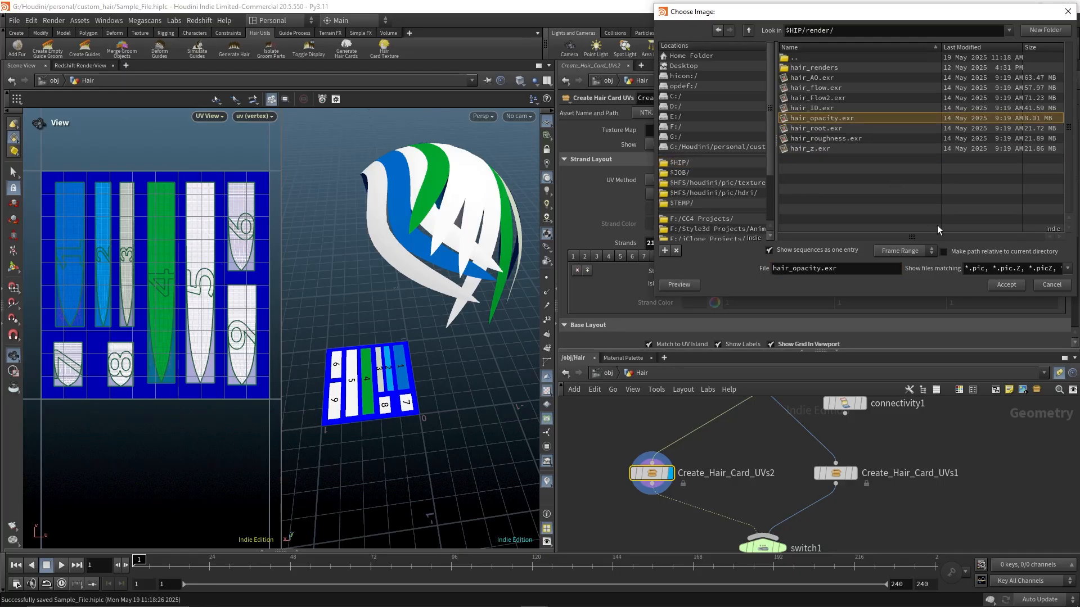
click(1005, 285)
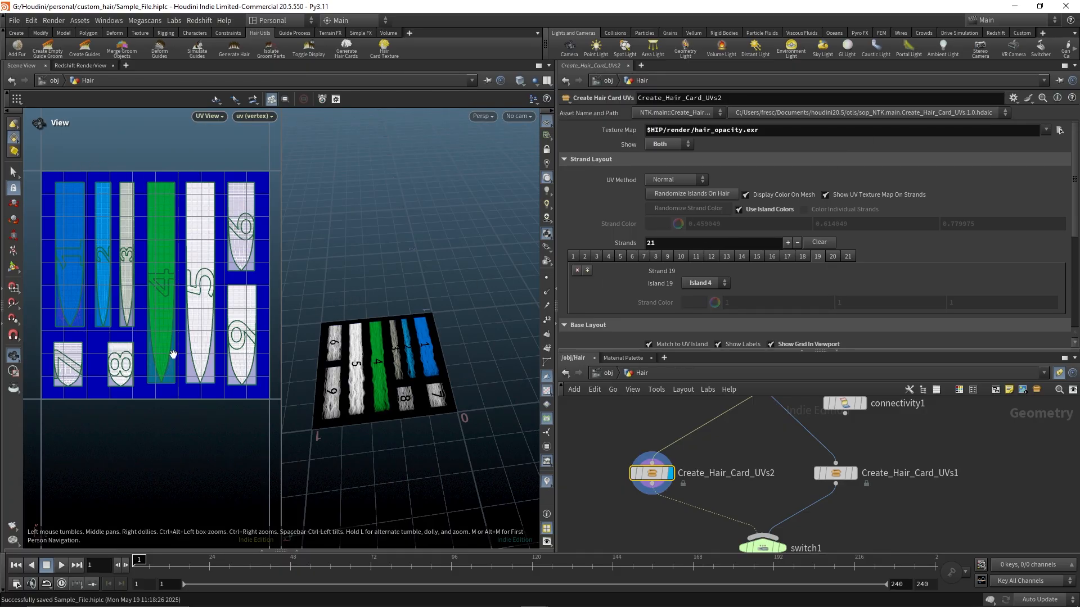
Randomize the UV island colors in the base layout
middle_drag(775, 492, 775, 487)
middle_drag(775, 450, 754, 477)
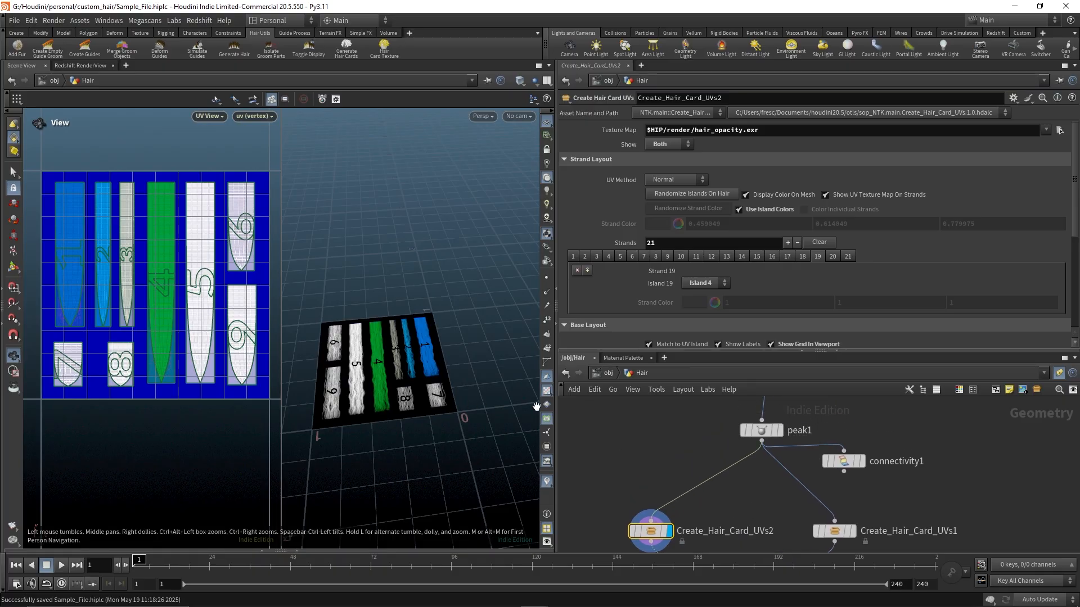
click(782, 130)
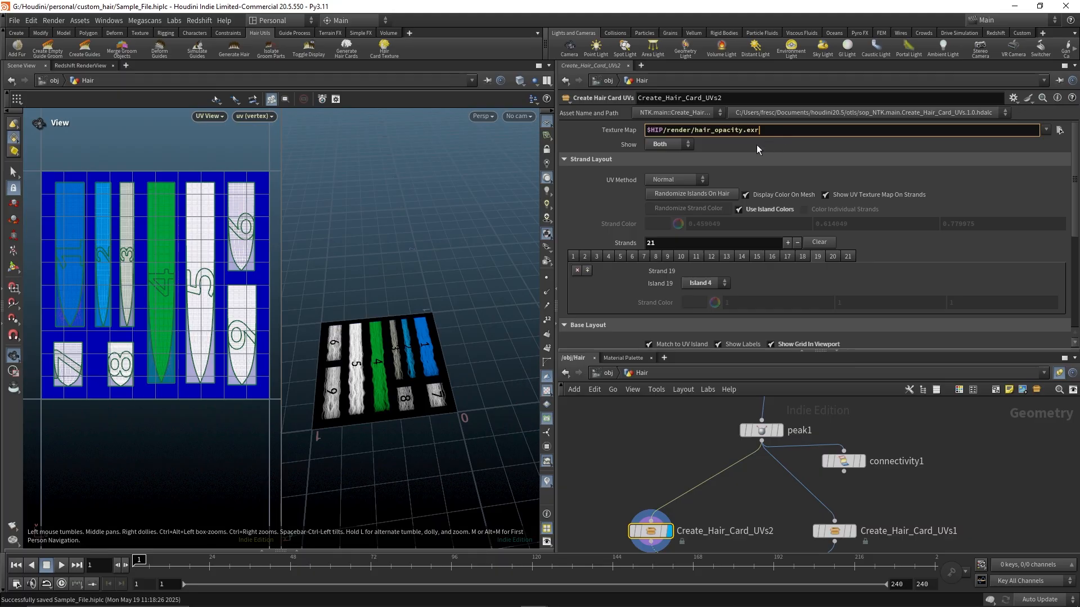
scroll(597, 259, down, 3)
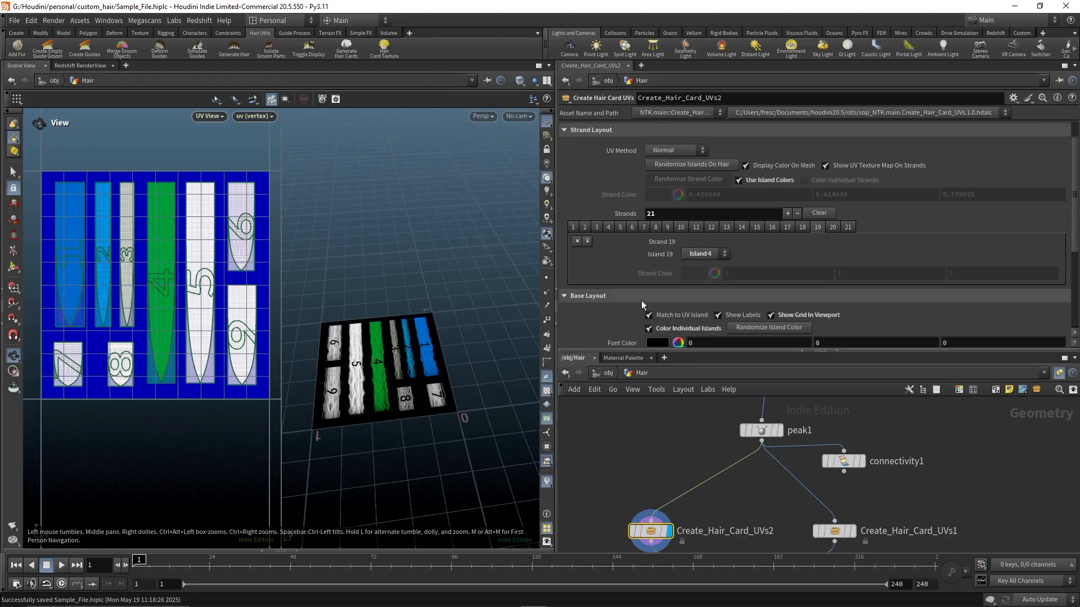
scroll(658, 292, down, 10)
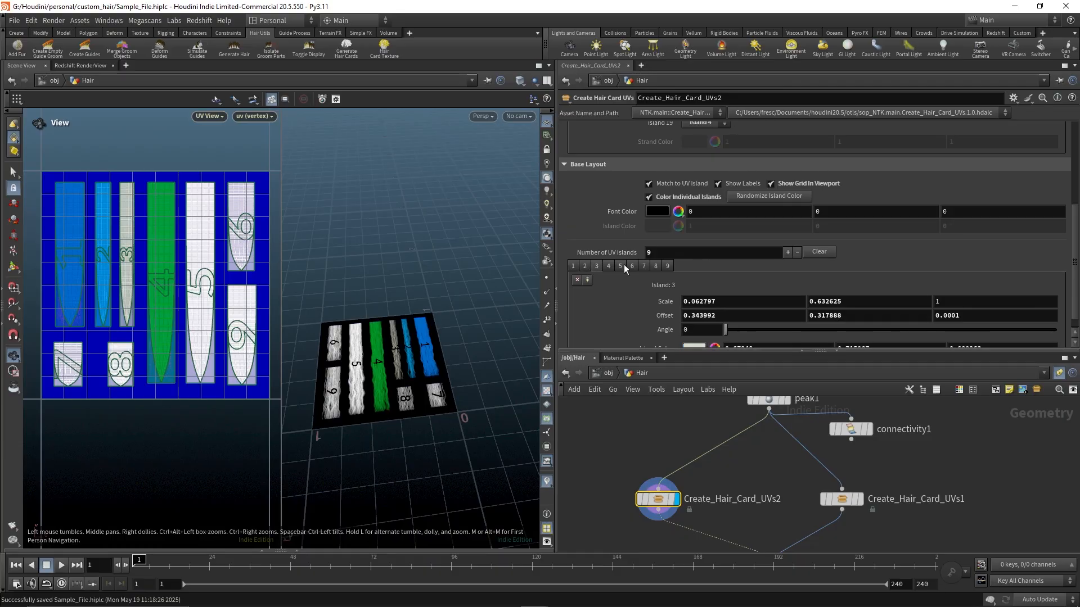
click(644, 264)
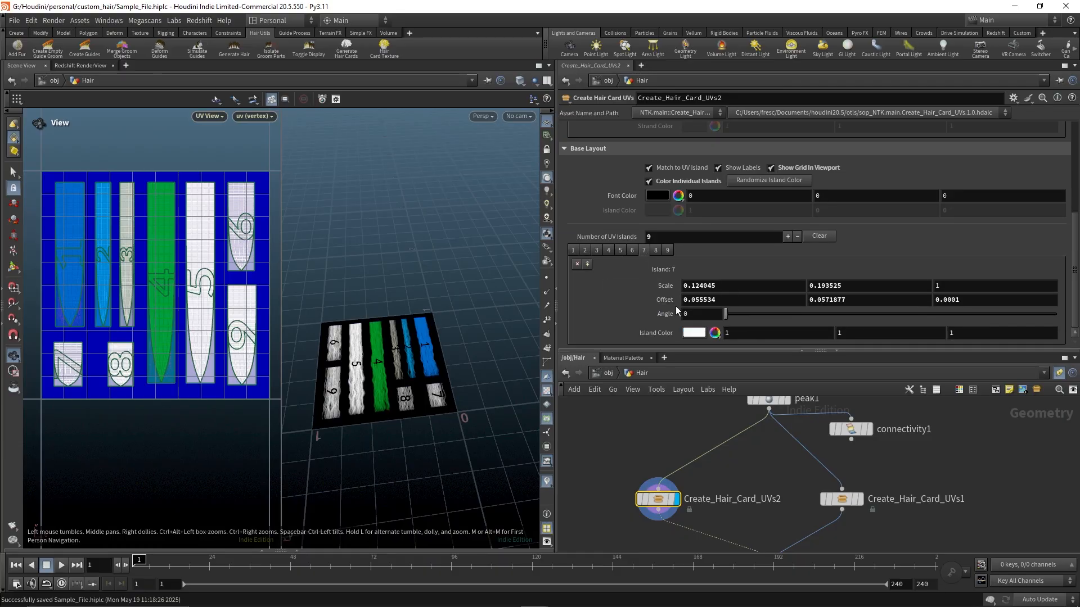
scroll(669, 301, up, 3)
click(761, 192)
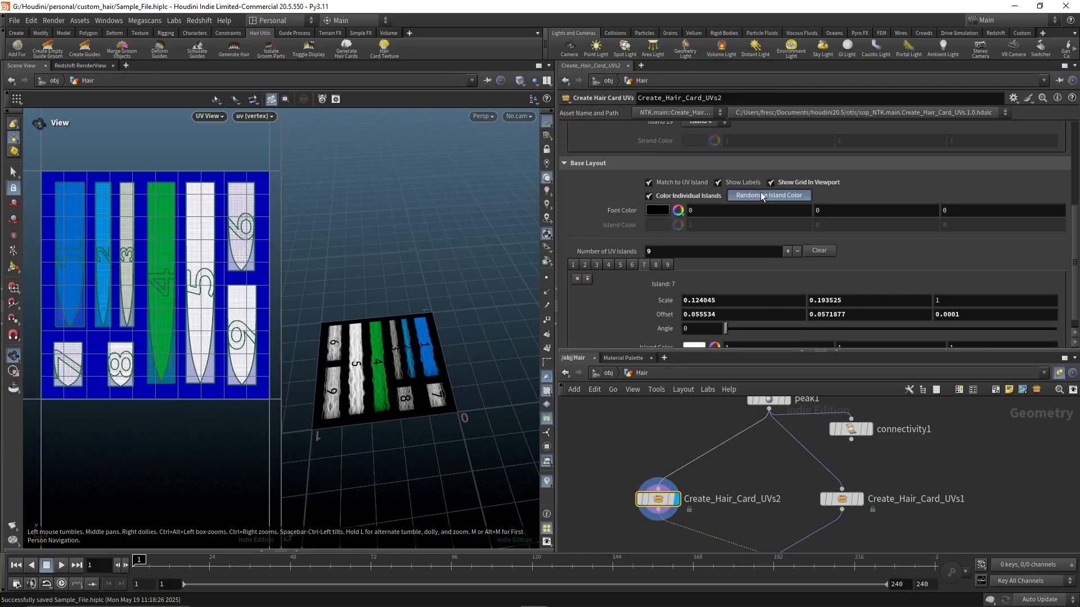
click(761, 192)
Orbit and zoom around the hair to inspect the textured strands and card layout
scroll(757, 221, up, 8)
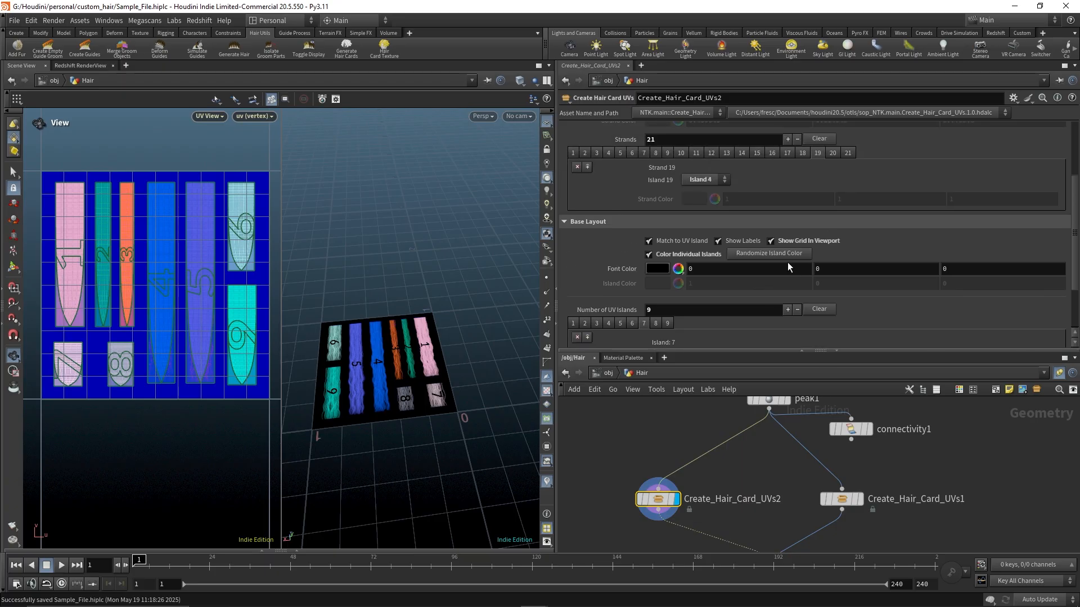
scroll(764, 246, down, 4)
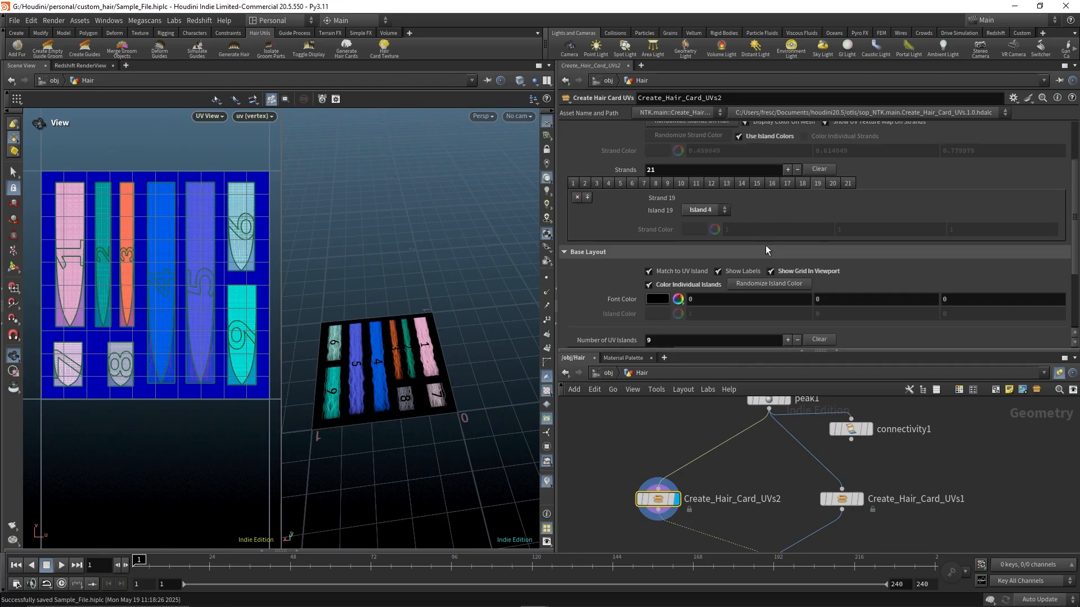
scroll(428, 243, down, 3)
drag(429, 243, 425, 448)
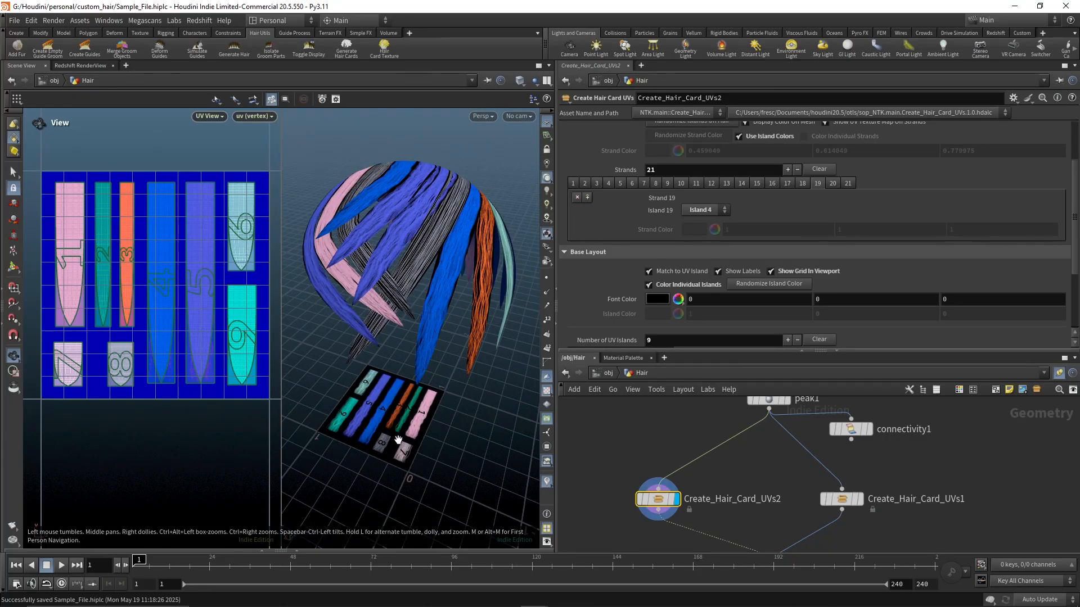
drag(392, 392, 427, 338)
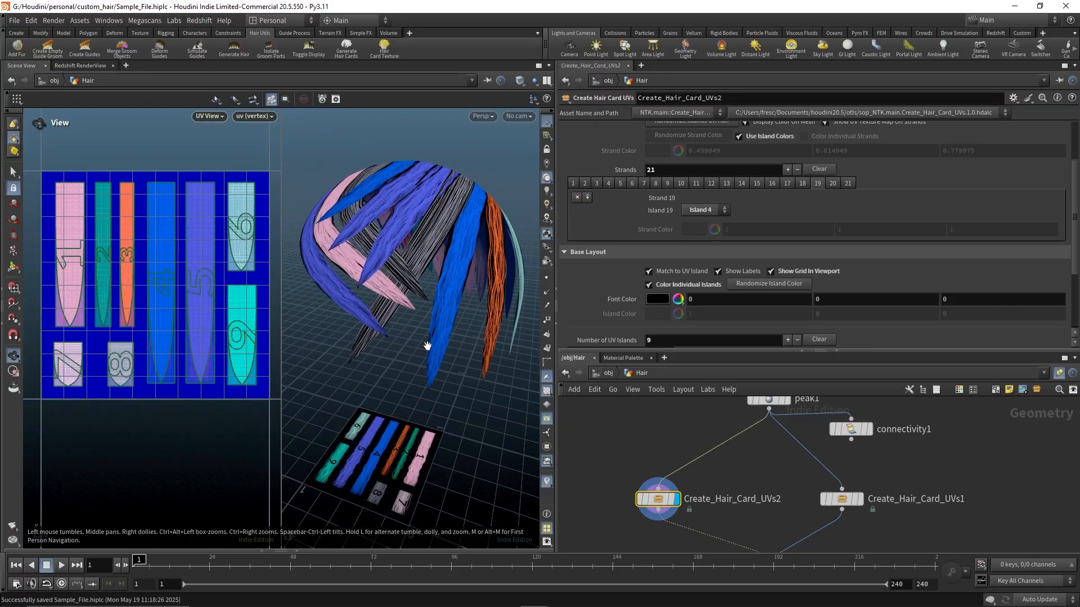
scroll(833, 210, up, 3)
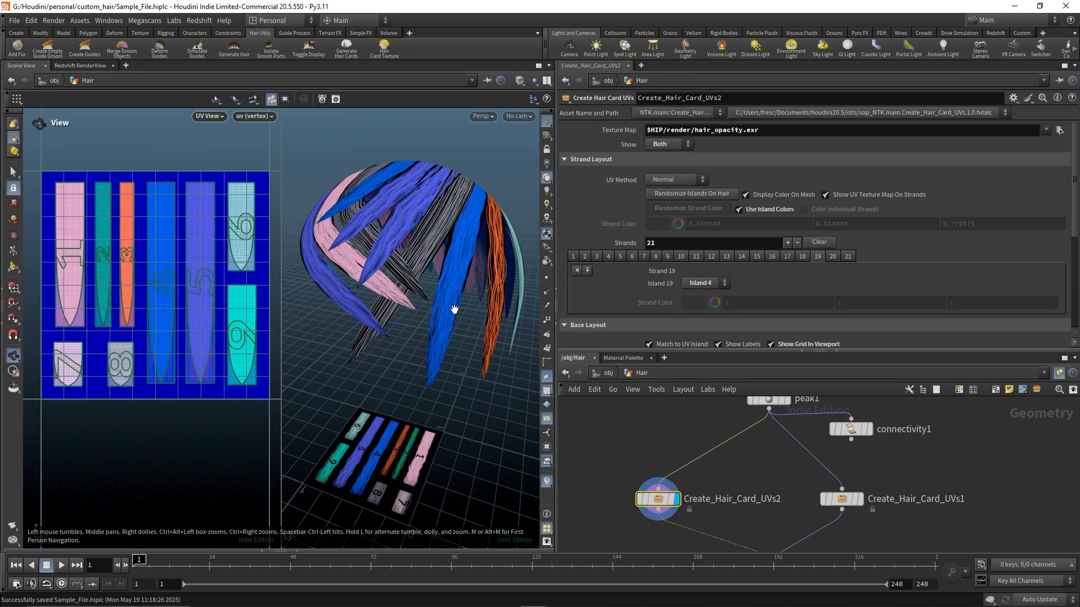
middle_drag(454, 310, 451, 301)
scroll(449, 296, up, 2)
drag(448, 296, 407, 281)
middle_drag(406, 281, 468, 336)
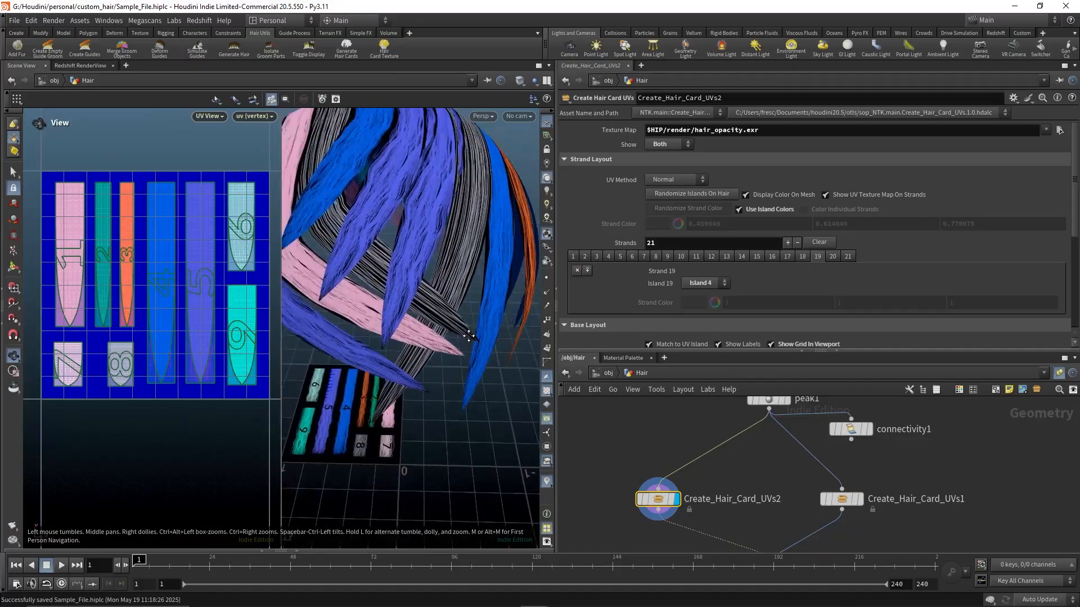
drag(469, 335, 410, 305)
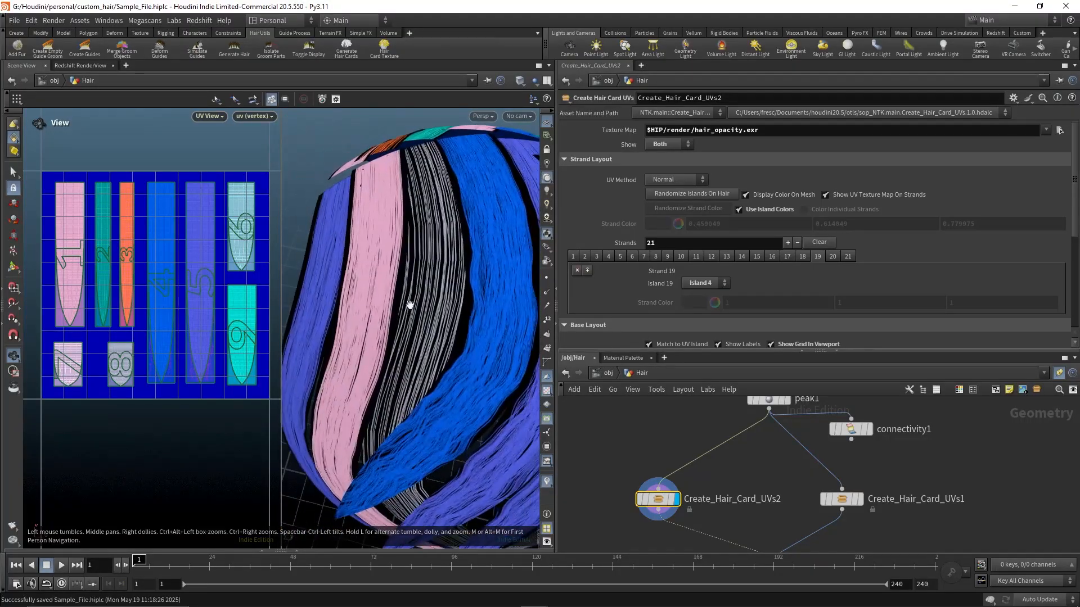
scroll(664, 282, down, 5)
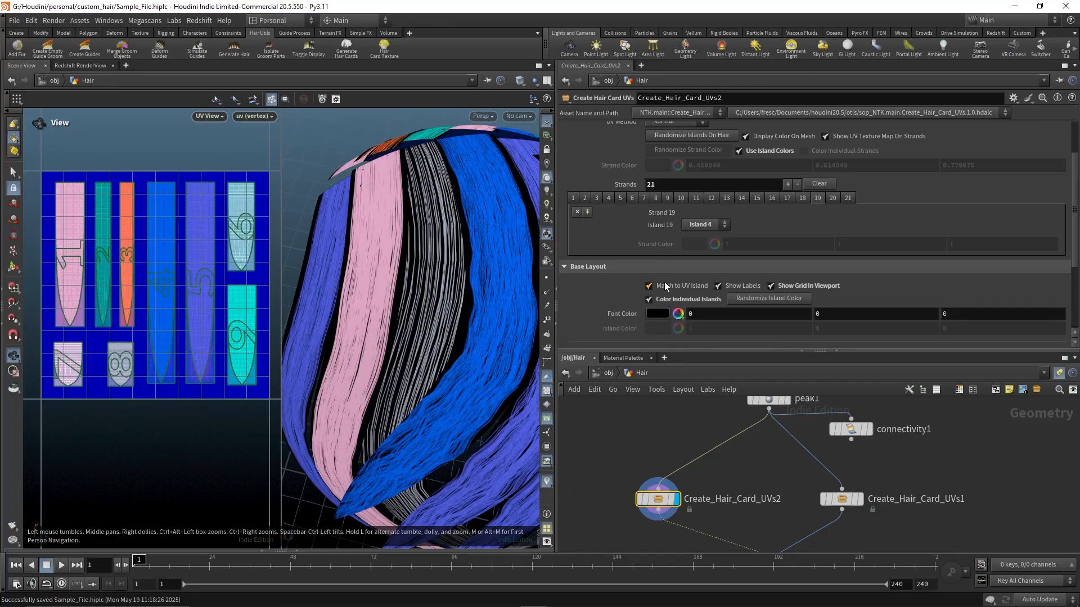
drag(369, 393, 428, 326)
scroll(410, 378, down, 6)
middle_drag(417, 364, 433, 200)
drag(436, 360, 400, 414)
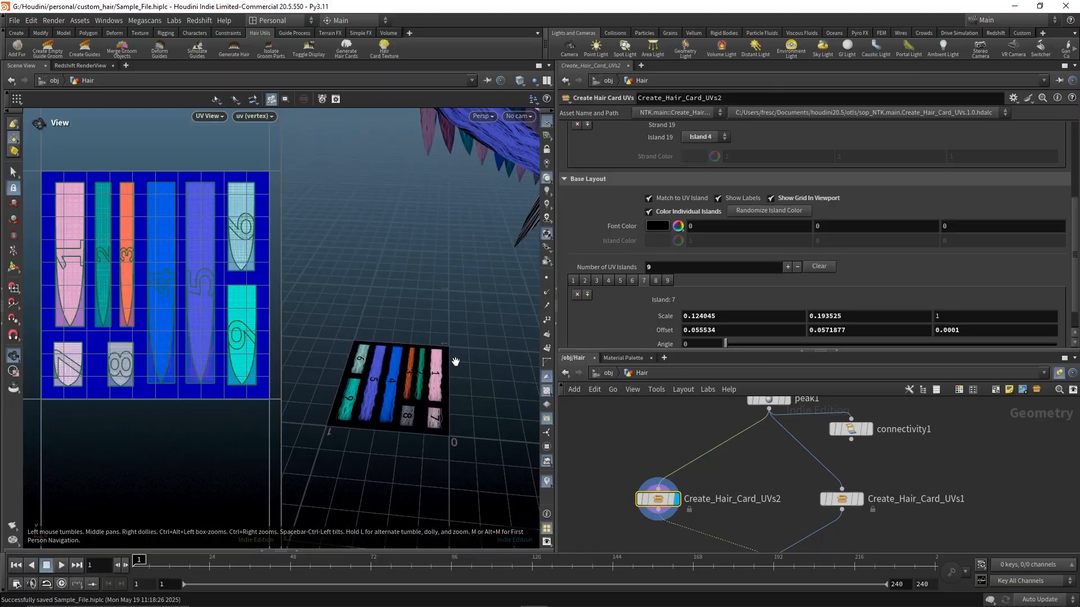
scroll(457, 359, down, 7)
scroll(401, 323, up, 8)
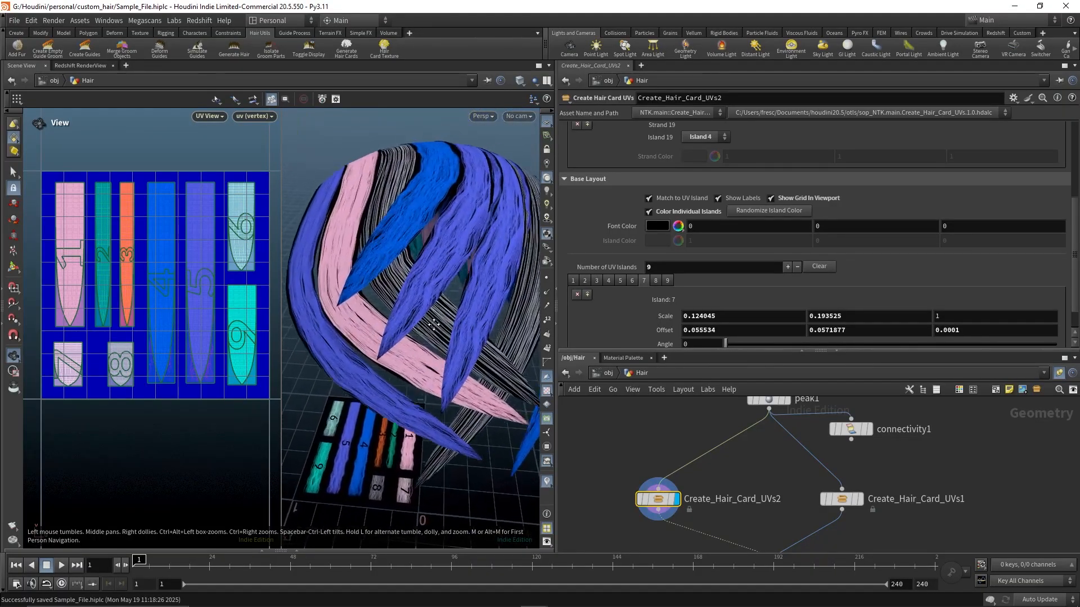
scroll(676, 257, down, 1)
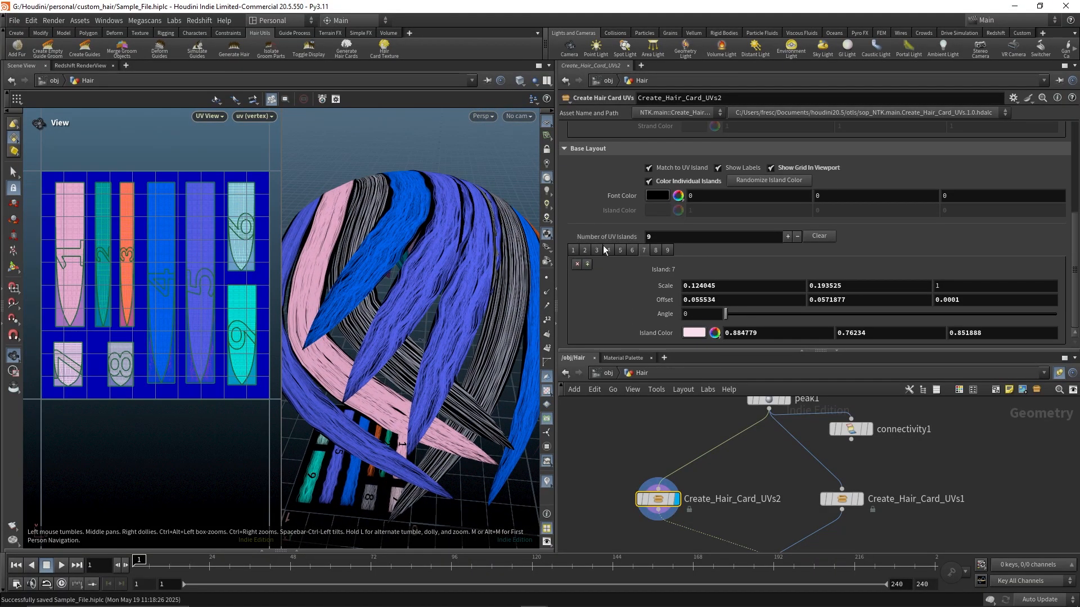
scroll(613, 244, up, 3)
scroll(588, 230, up, 2)
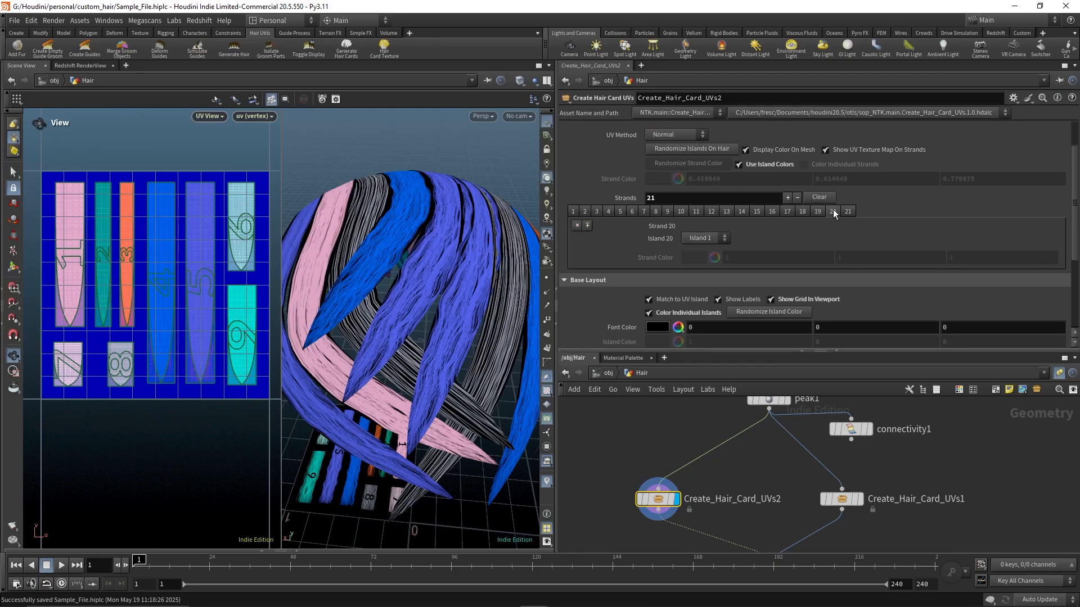
Assign strand 7 to Island 8
click(803, 212)
click(787, 211)
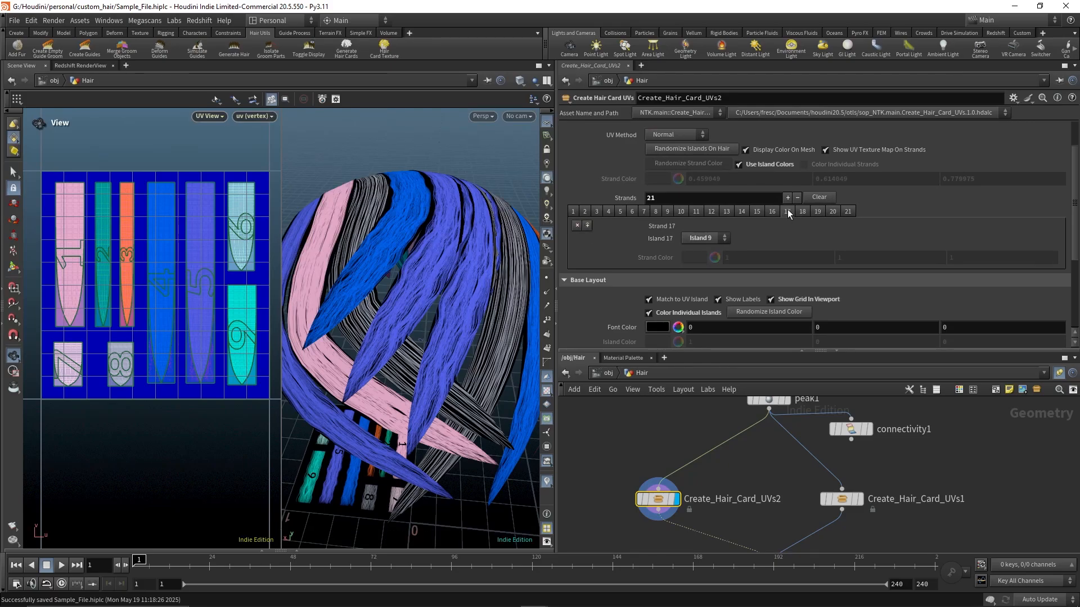
click(754, 212)
click(743, 212)
click(703, 238)
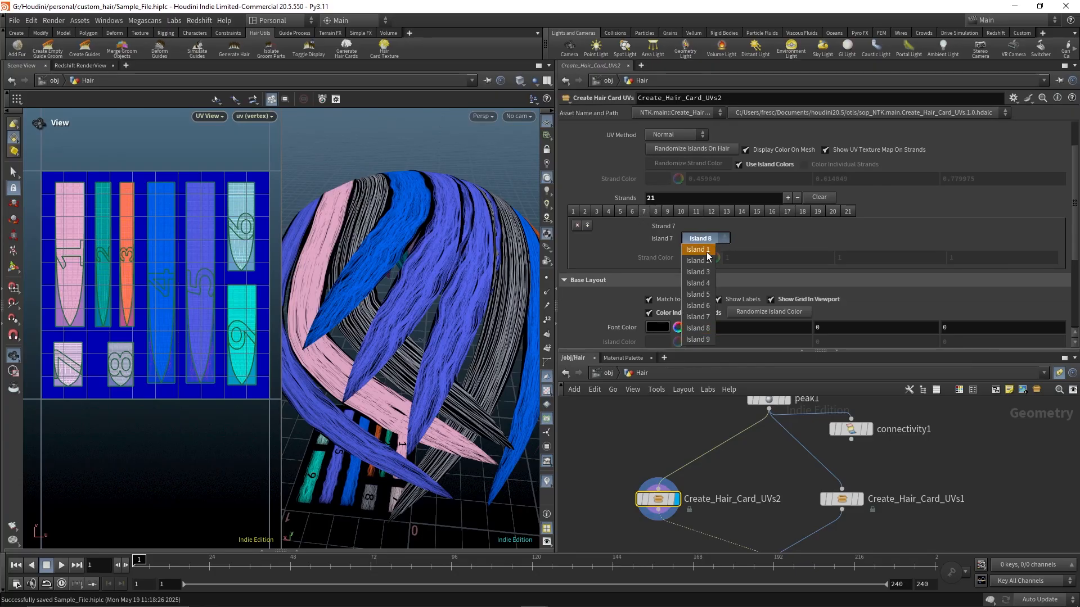
click(702, 248)
click(703, 238)
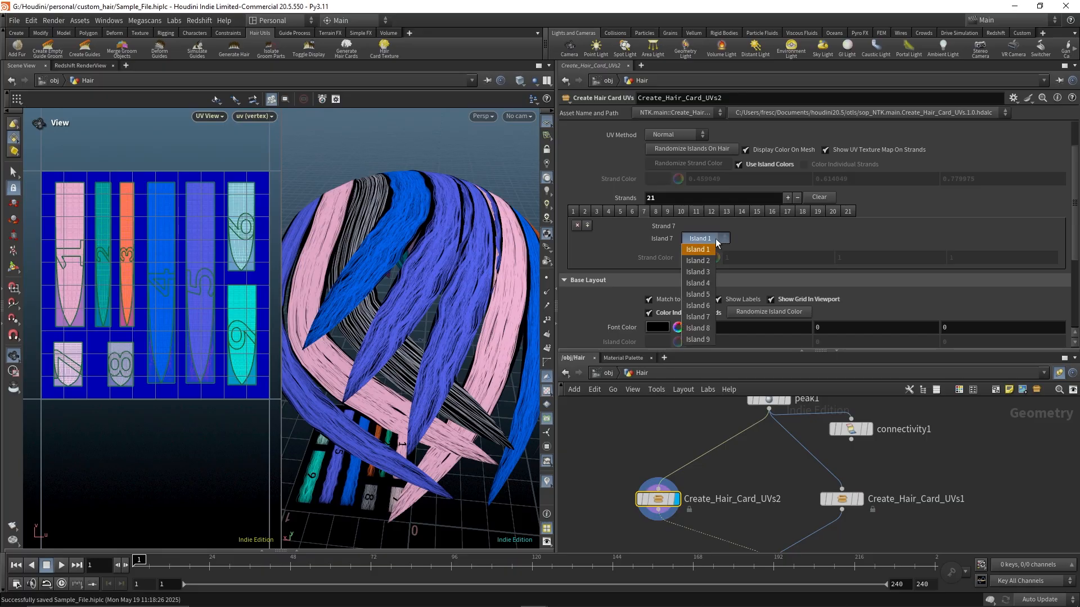
click(699, 327)
Assign strand 3 to Island 8
drag(523, 253, 448, 302)
click(632, 212)
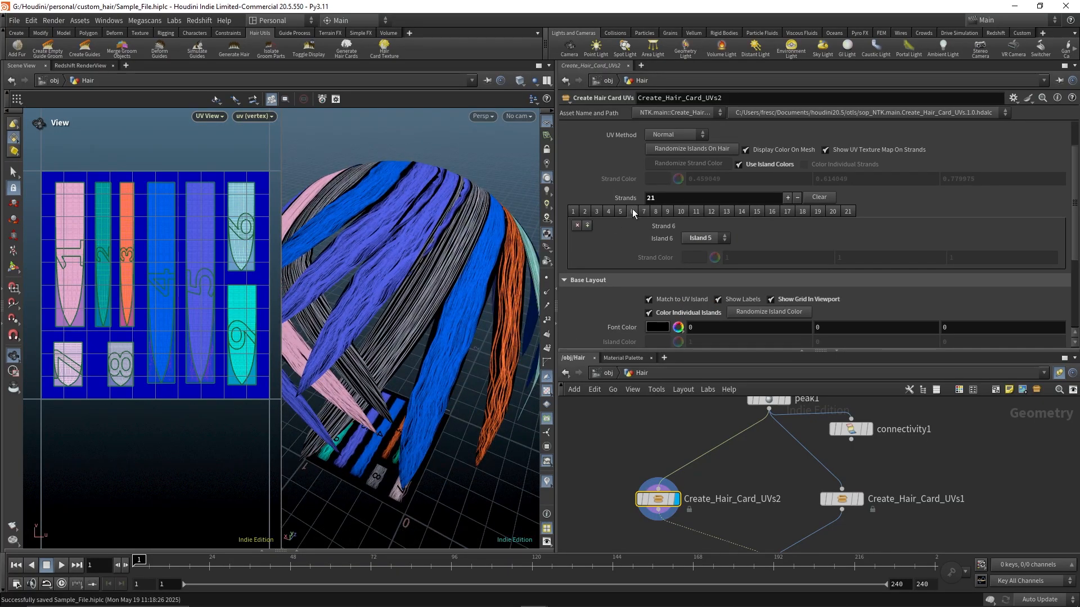
click(594, 212)
click(711, 238)
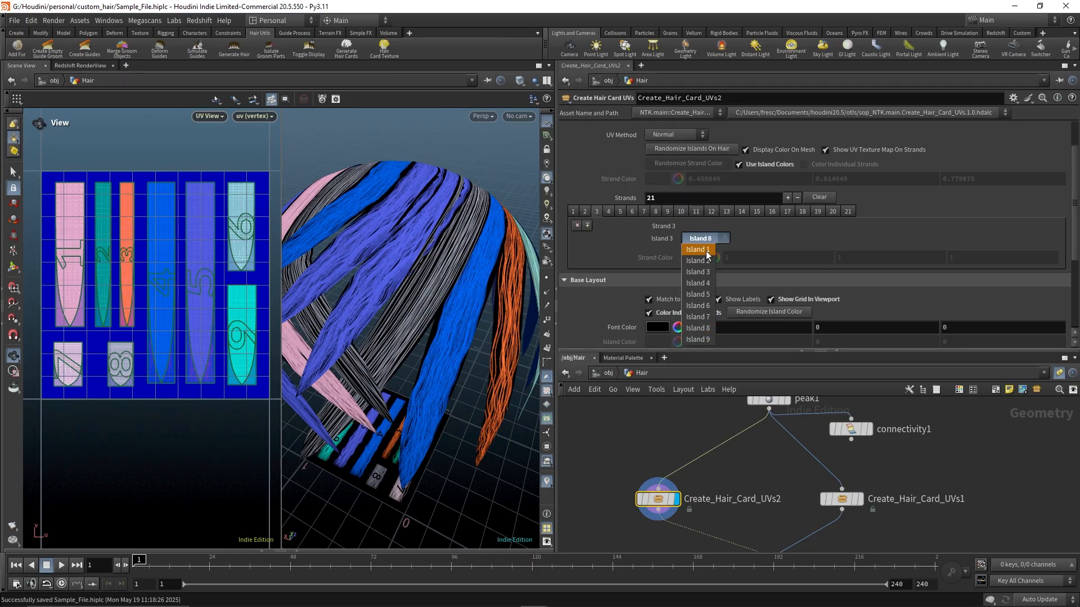
click(703, 249)
click(717, 239)
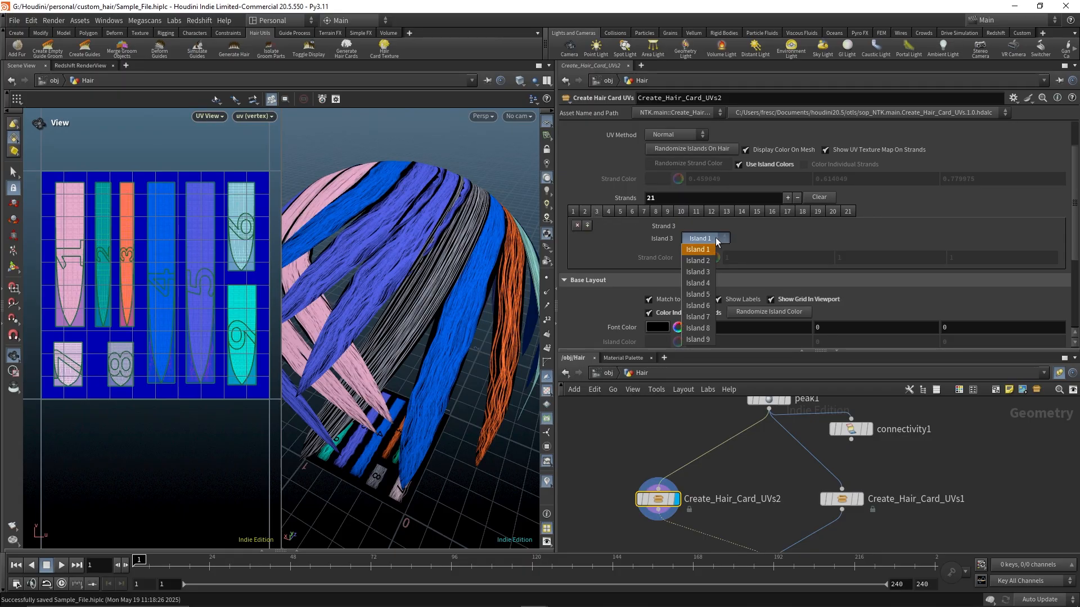
click(697, 328)
Reassign strand 3 to Island 4
drag(383, 275, 349, 309)
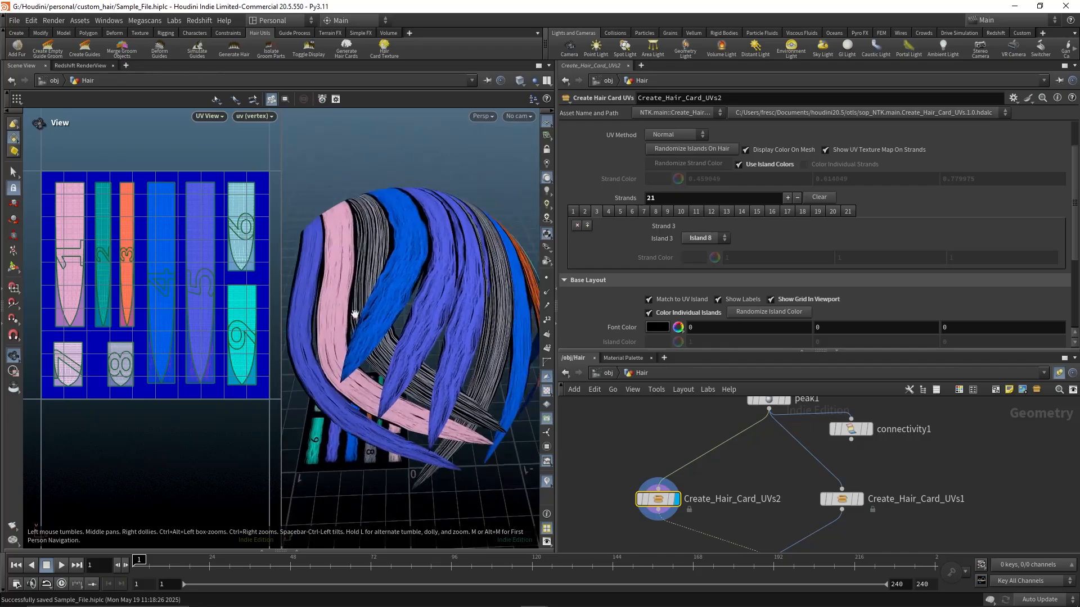
scroll(349, 309, up, 5)
drag(394, 248, 414, 289)
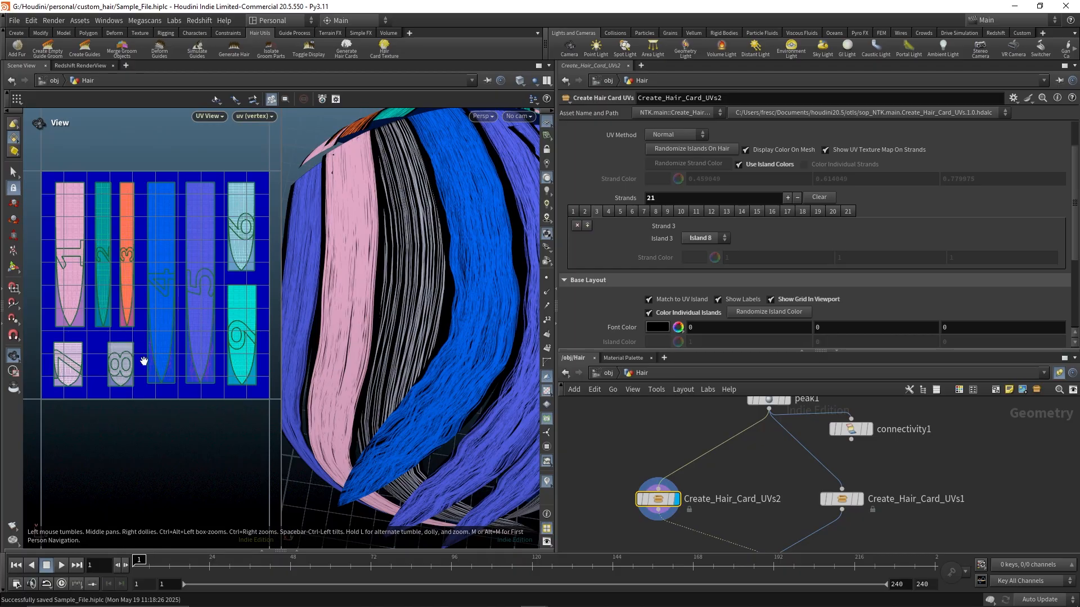
scroll(111, 364, up, 2)
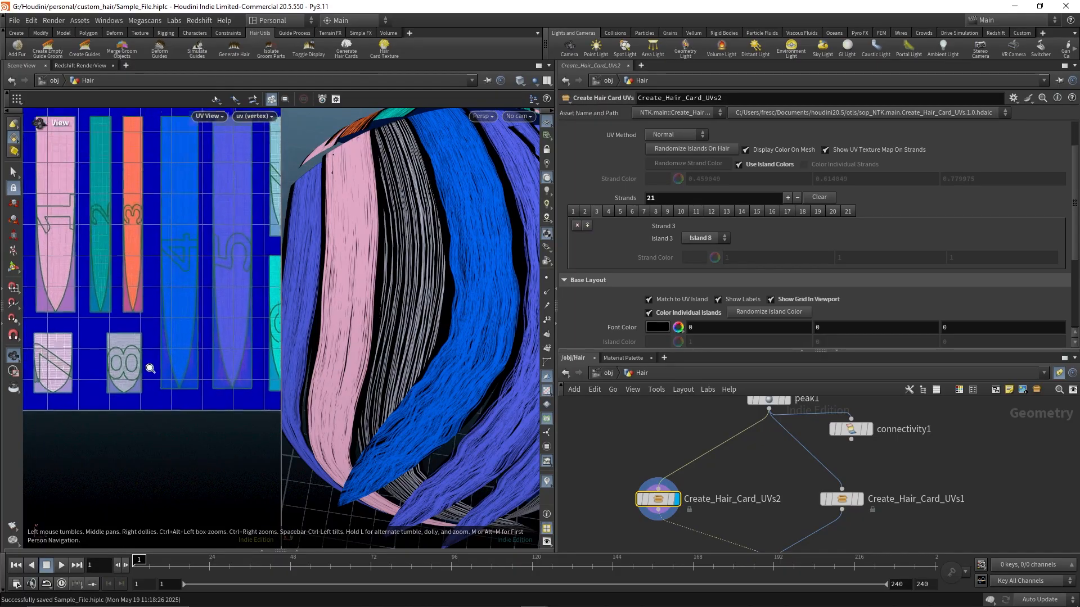
click(718, 237)
click(705, 285)
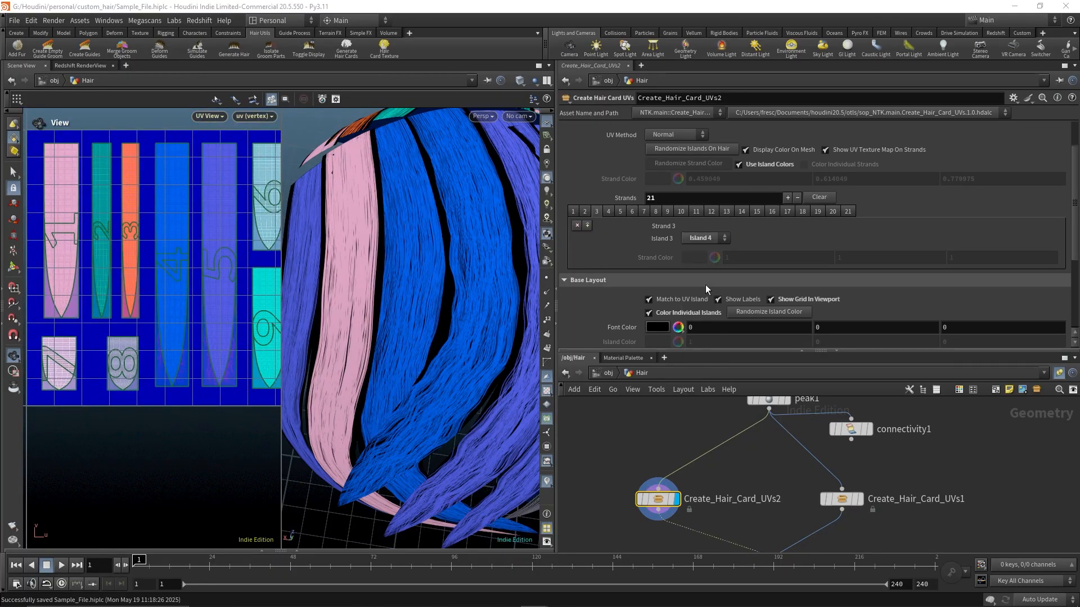
Assign strand 9 to Island 1
drag(383, 313, 437, 243)
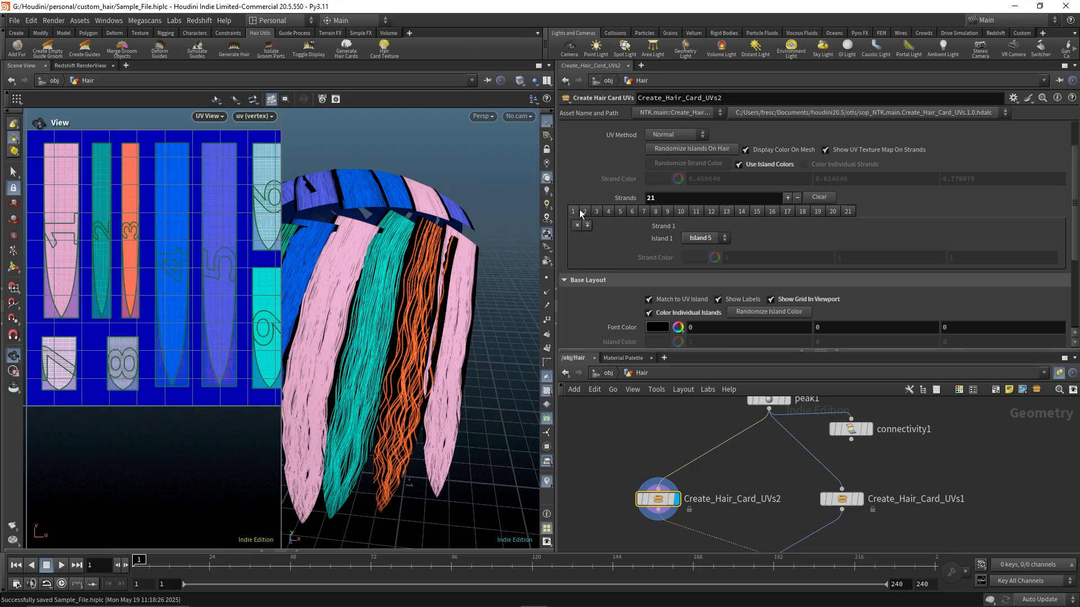
drag(389, 315, 319, 307)
scroll(442, 309, up, 6)
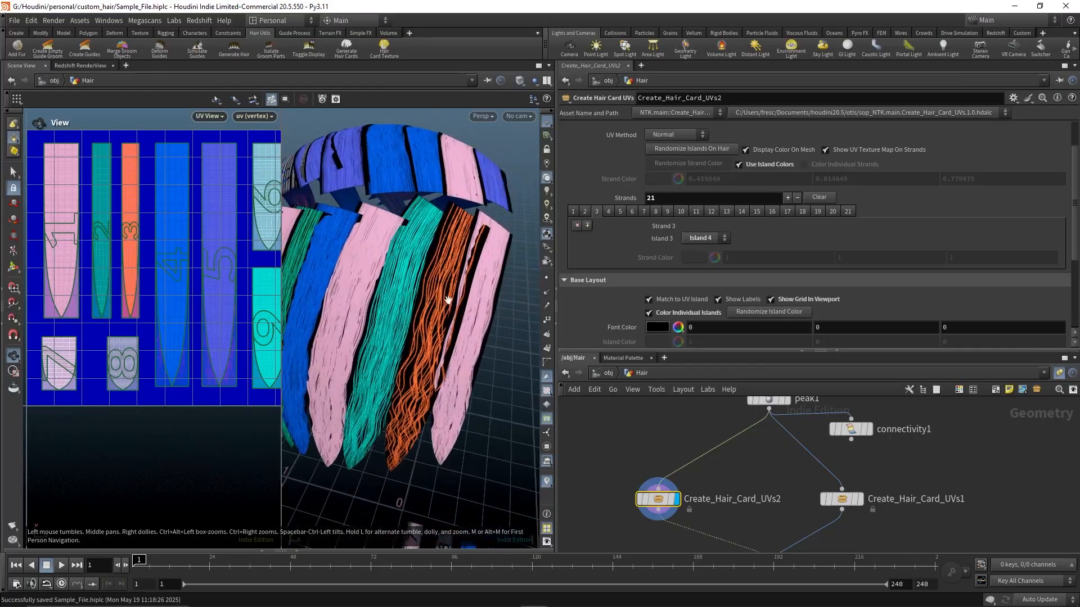
click(620, 211)
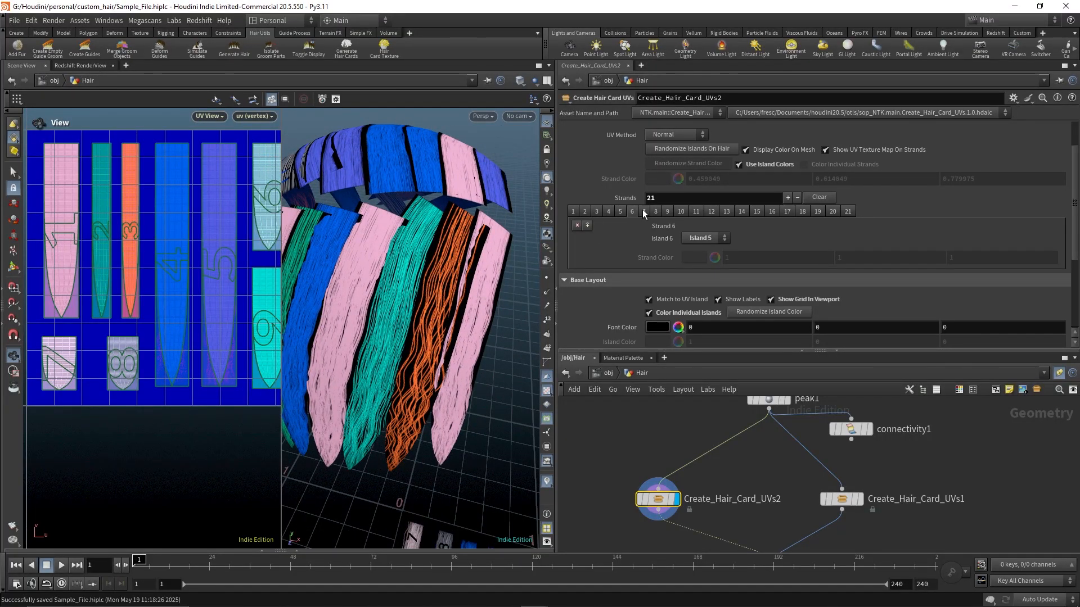
click(644, 211)
click(703, 238)
click(704, 247)
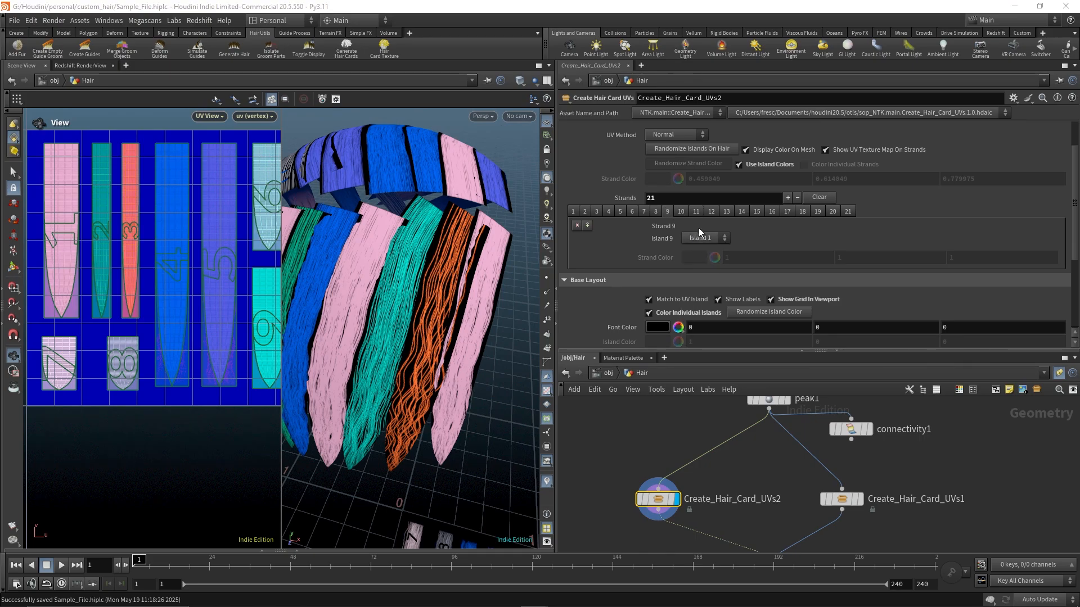
Reassign strand 9 to Island 5
click(700, 237)
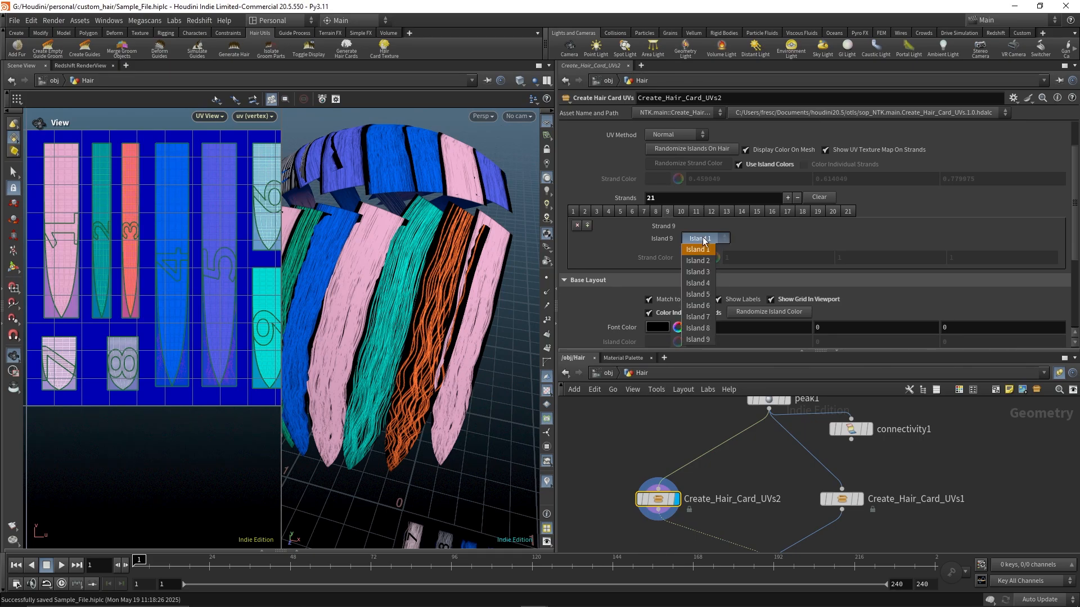
click(699, 294)
Assign strand 16 to Island 5
click(697, 211)
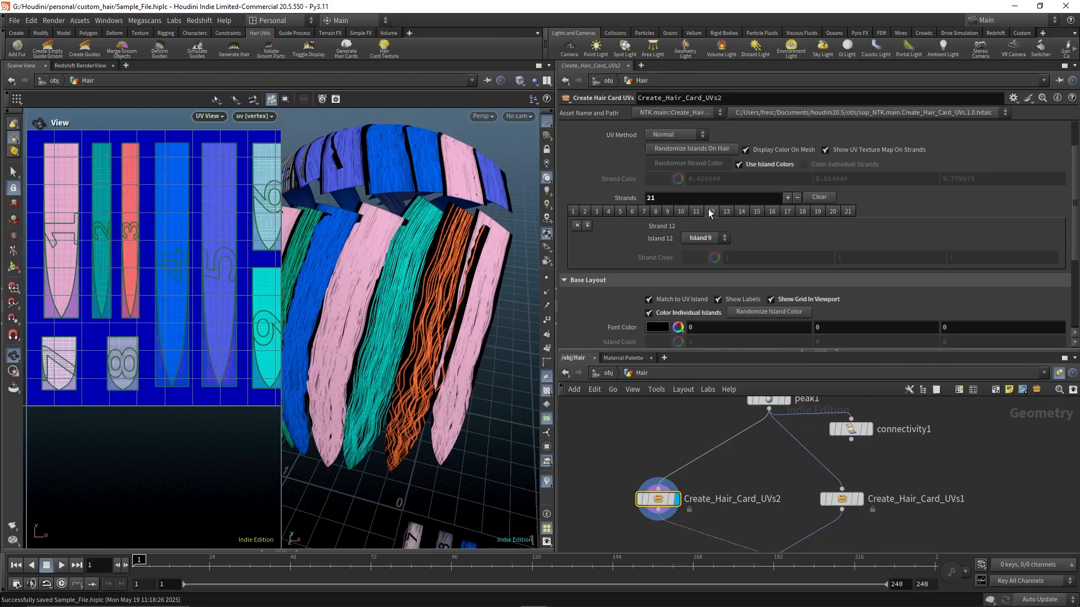
click(725, 212)
click(740, 212)
click(757, 212)
click(769, 210)
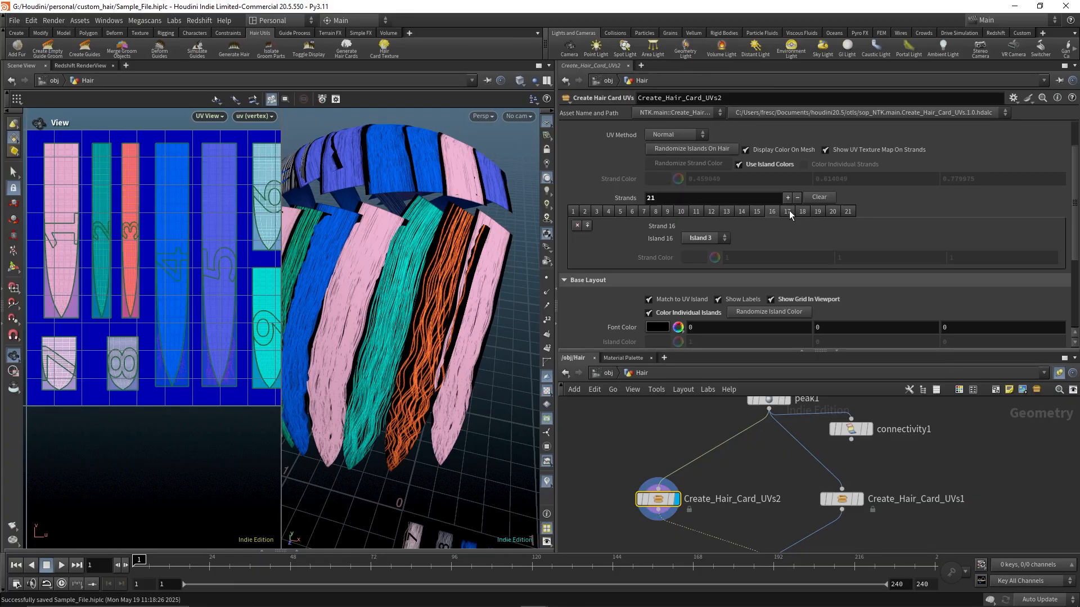
click(720, 239)
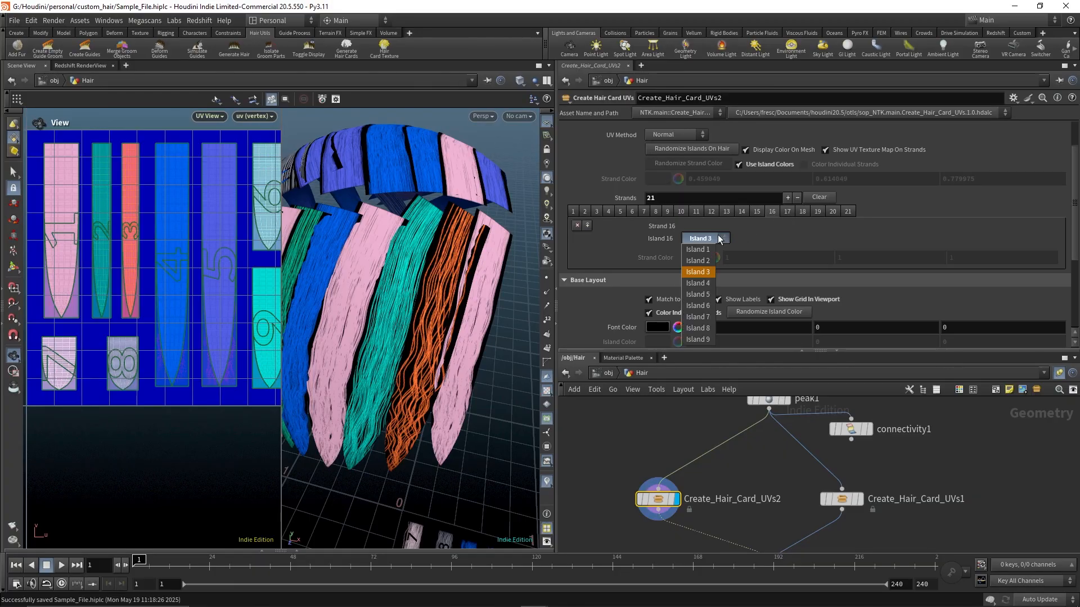
click(697, 294)
Reassign strand 7 to Island 4
drag(452, 331, 393, 309)
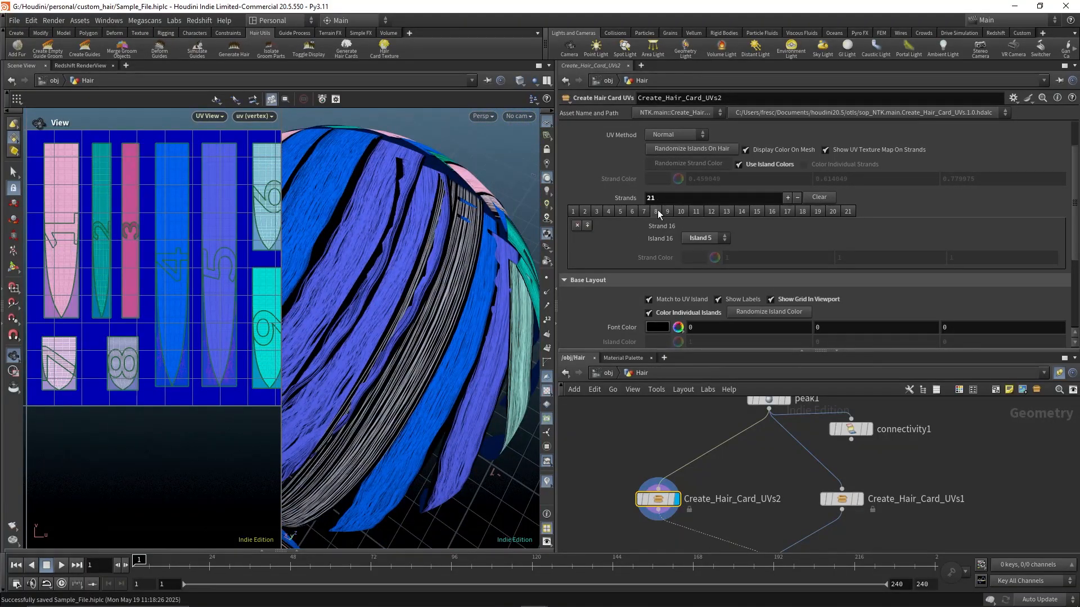
click(644, 211)
click(705, 238)
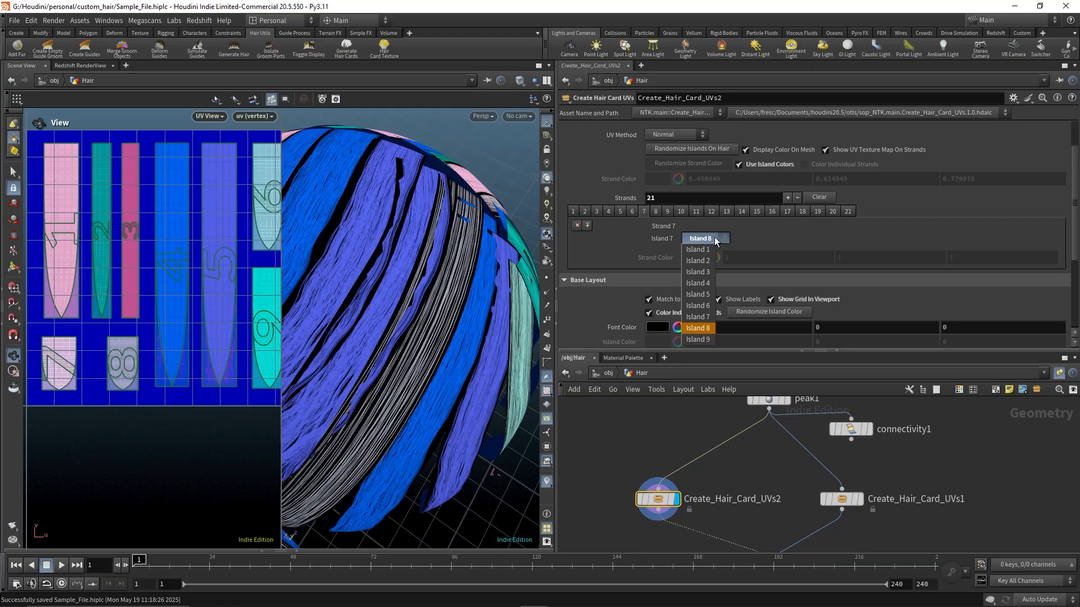
click(700, 290)
Assign strand 17 to Island 4
drag(507, 295, 449, 292)
scroll(576, 307, down, 5)
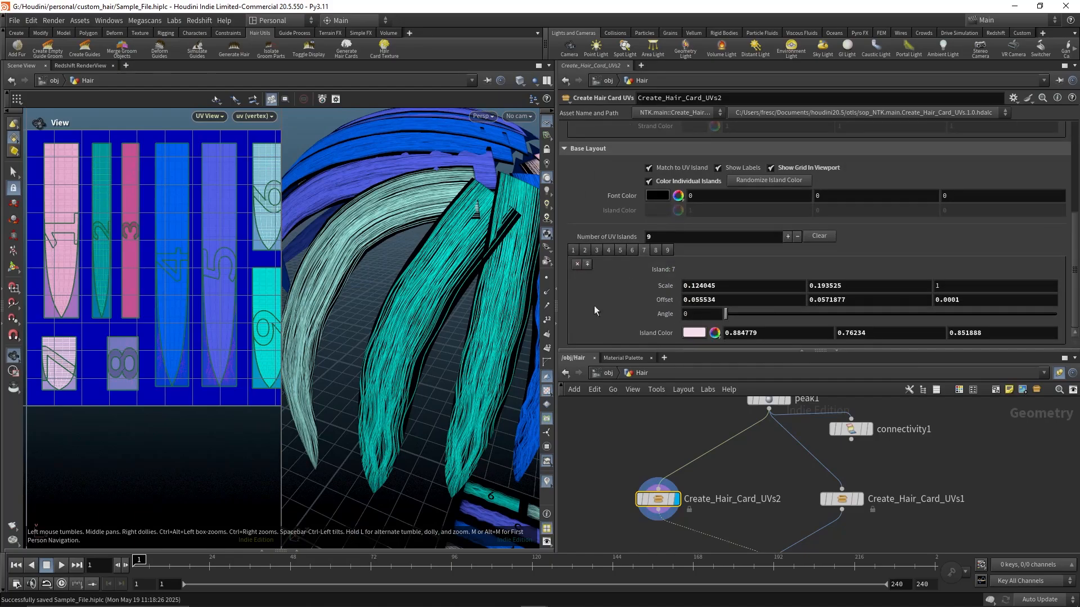
middle_drag(240, 239, 209, 248)
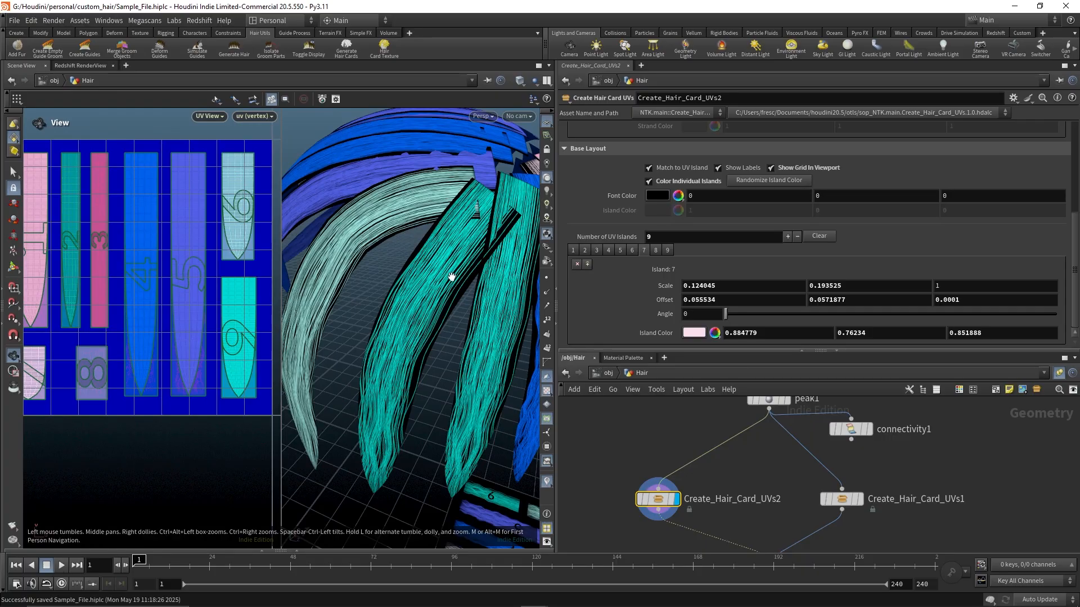
click(668, 251)
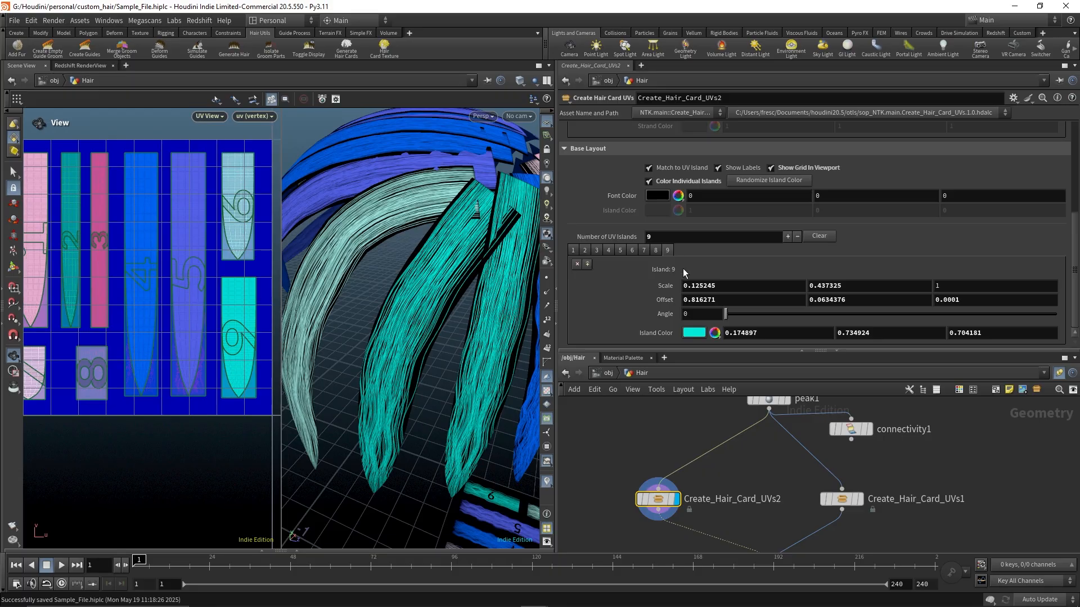
scroll(692, 259, up, 4)
click(848, 197)
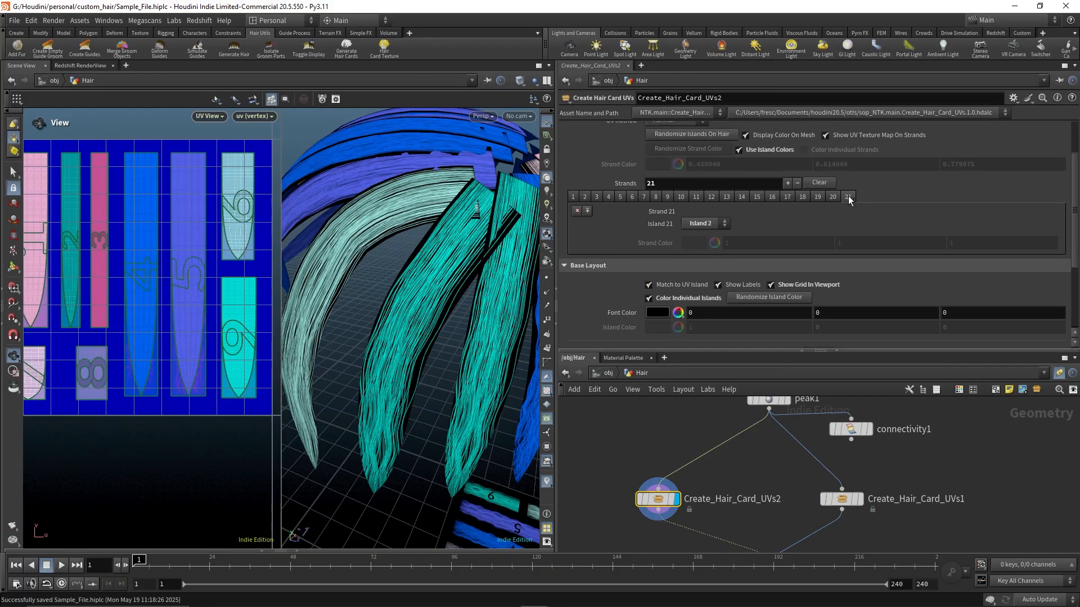
click(832, 196)
click(819, 196)
click(802, 196)
click(790, 197)
click(703, 223)
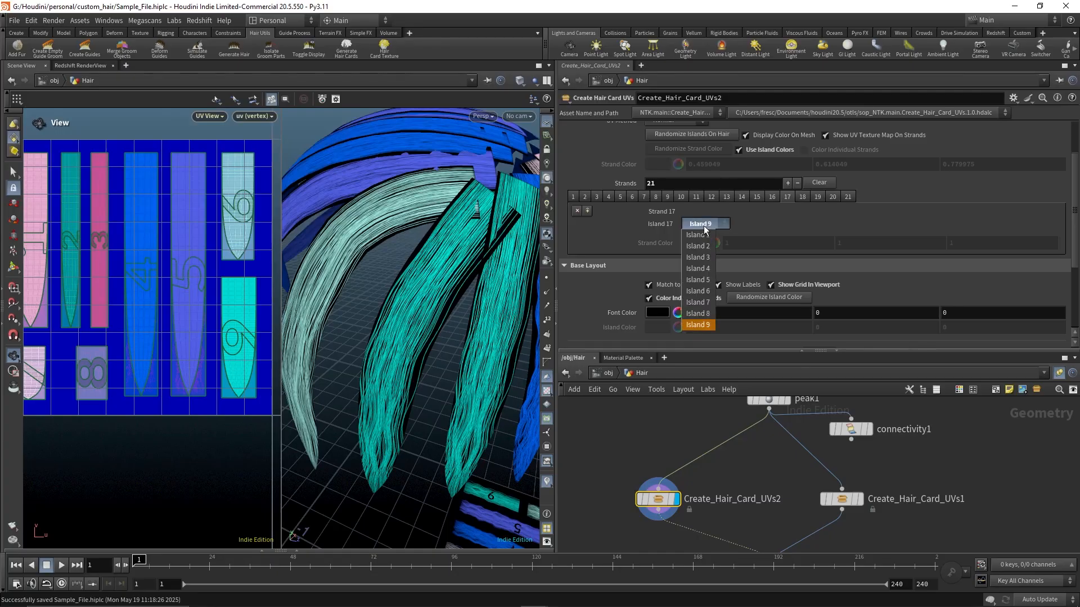
click(696, 268)
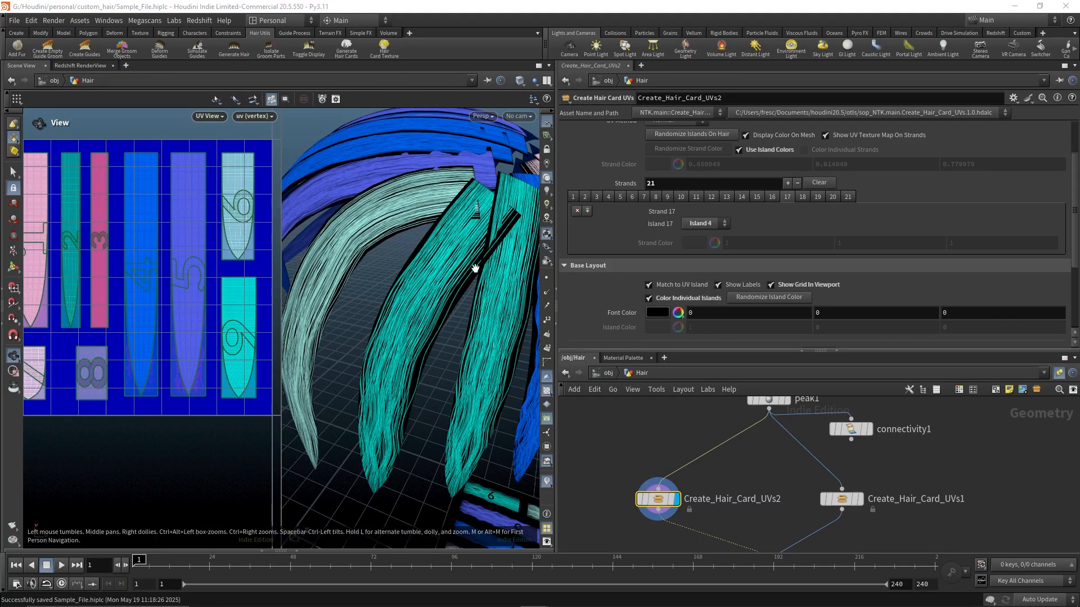
Reassign strand 14 to Island 4
drag(475, 270, 398, 332)
scroll(445, 289, down, 3)
drag(446, 289, 270, 294)
scroll(257, 296, up, 1)
drag(353, 286, 304, 285)
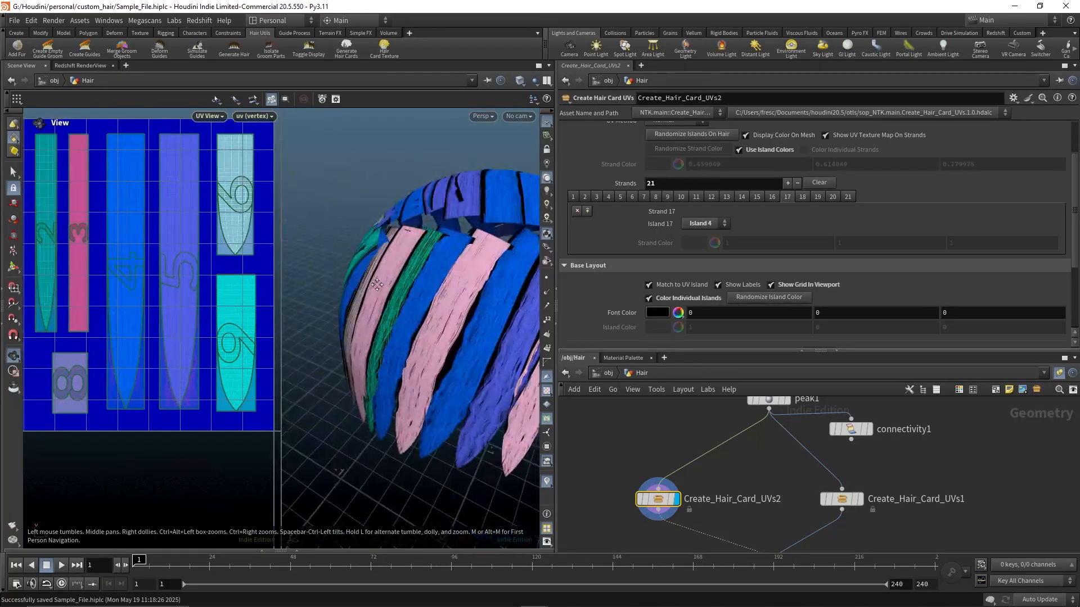
middle_drag(368, 286, 344, 273)
mouse_move(129, 262)
middle_down()
mouse_move(162, 273)
mouse_move(134, 260)
middle_up()
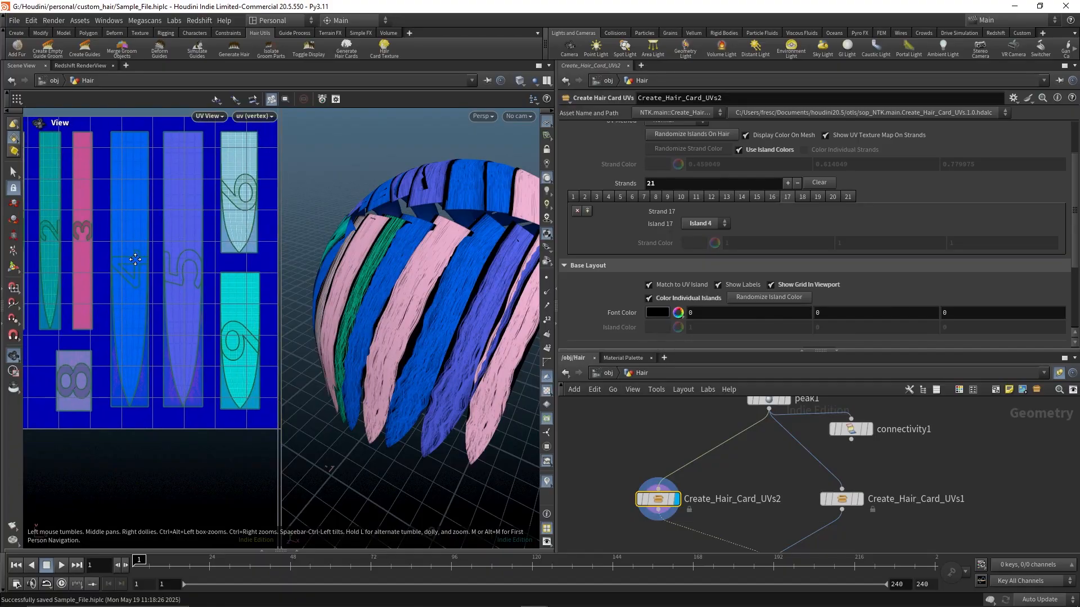
click(774, 197)
click(742, 196)
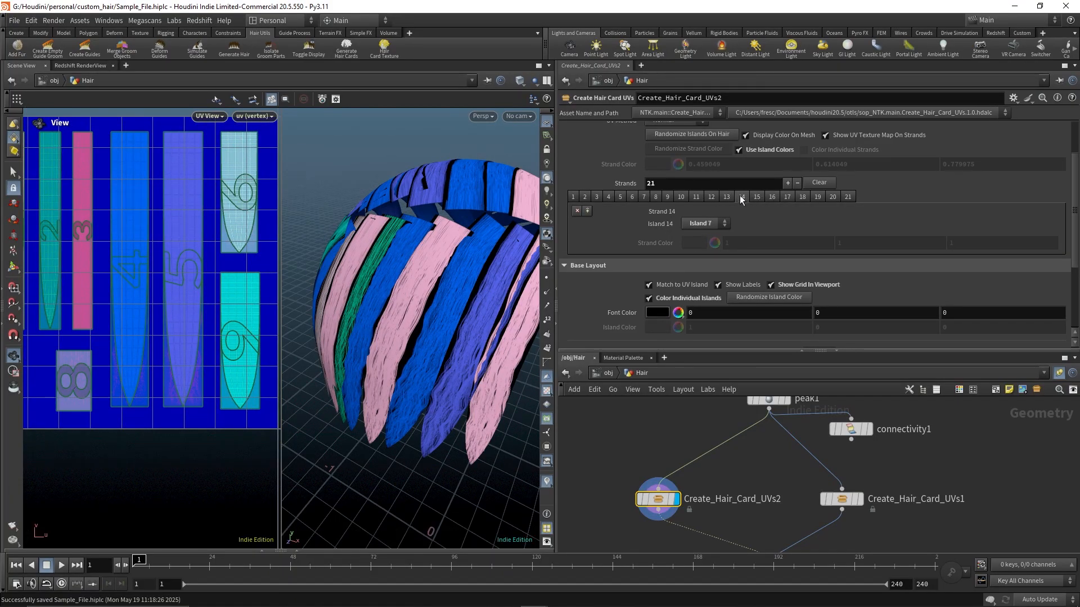
click(705, 223)
click(699, 271)
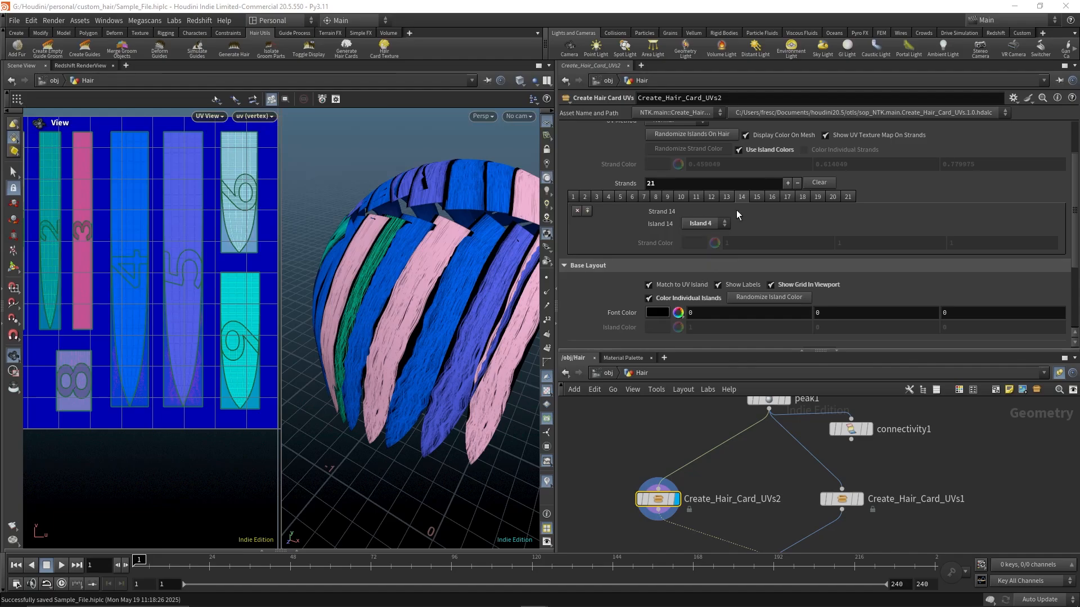
Assign strand 10 to Island 5
click(585, 196)
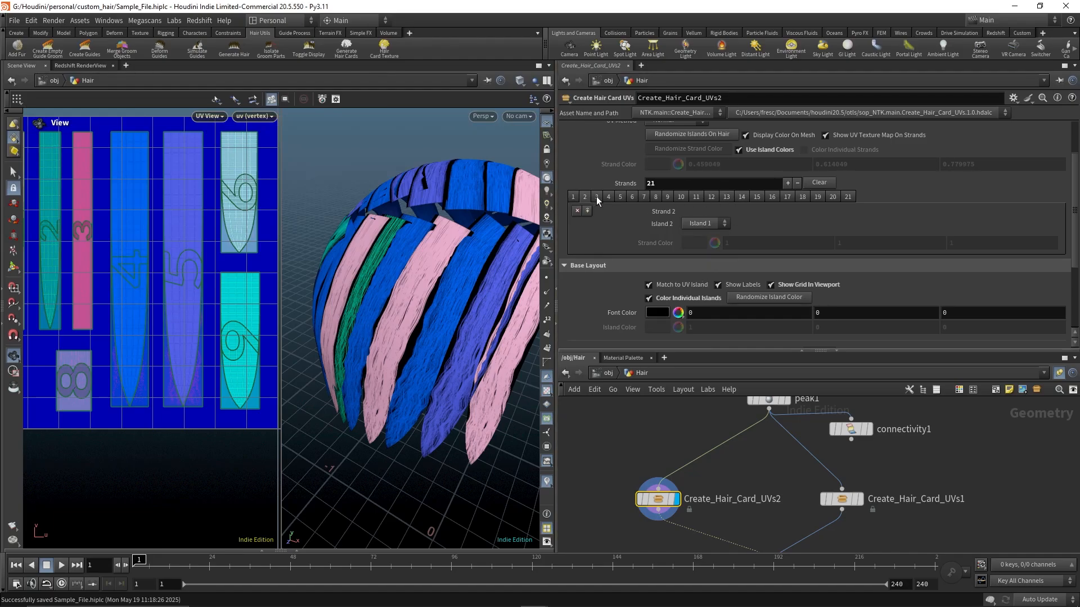
click(597, 196)
click(702, 223)
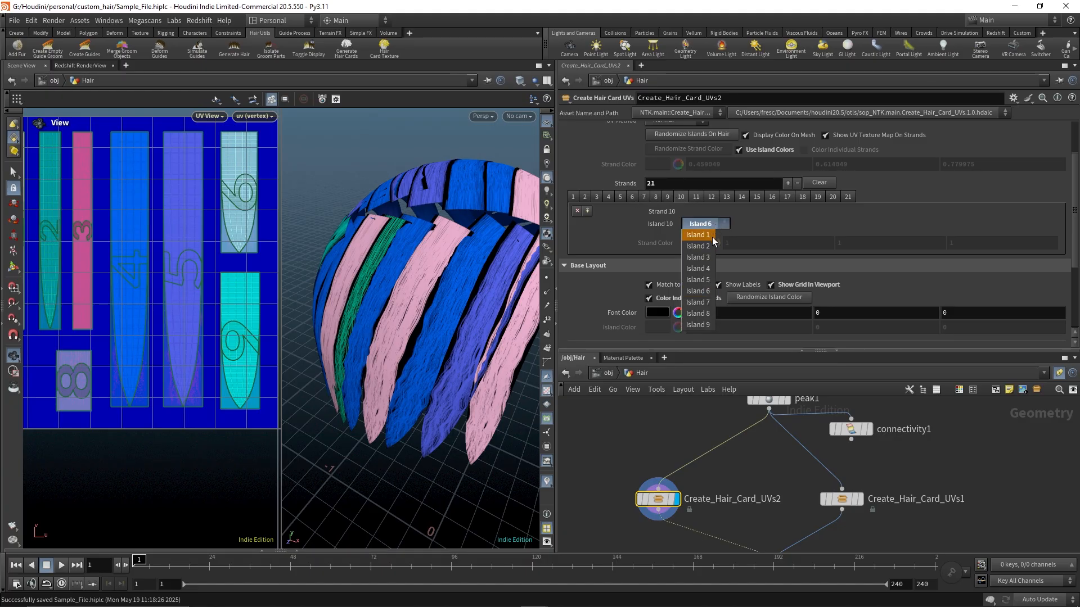
click(707, 282)
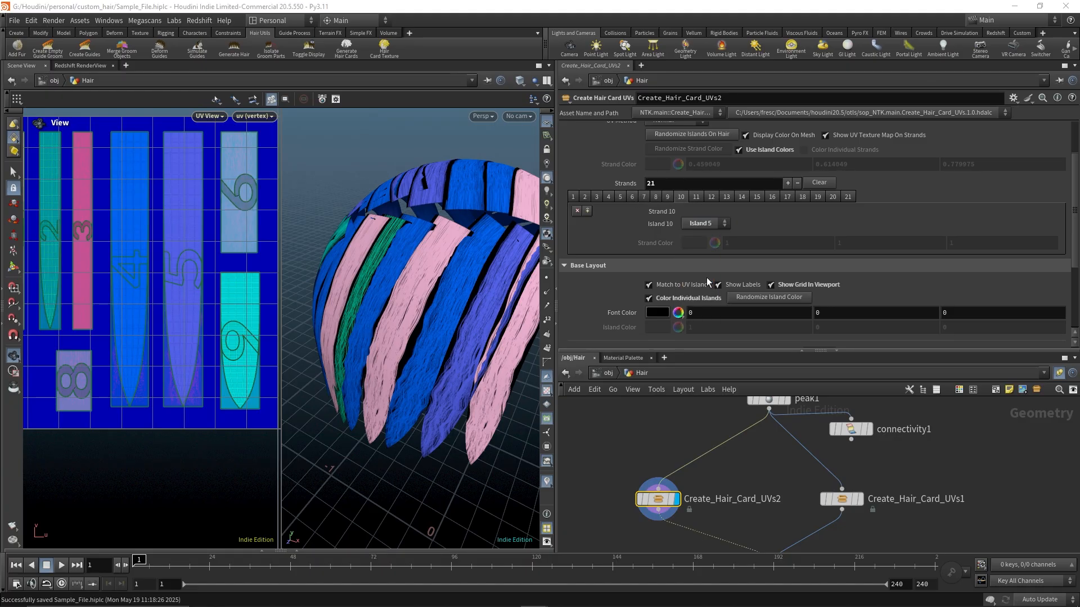
Assign strand 11 to Island 4
click(698, 197)
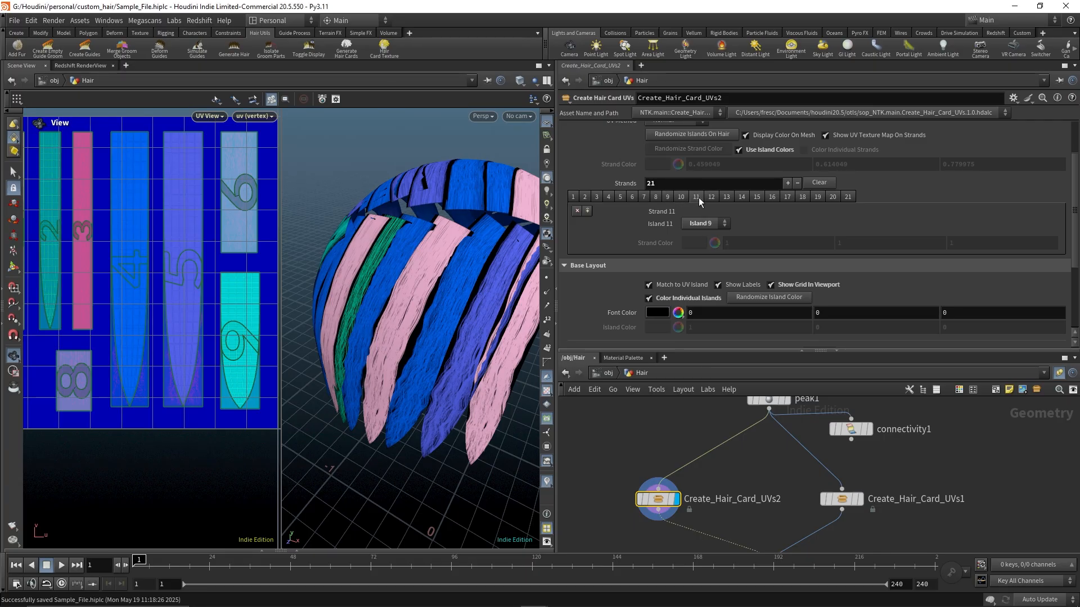
click(714, 225)
click(699, 269)
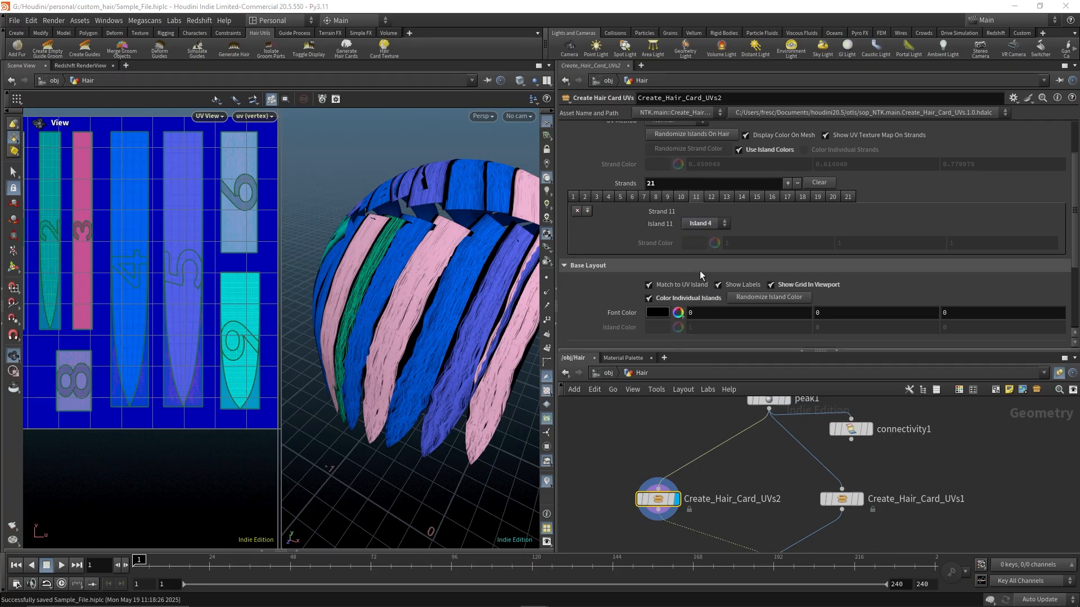
Assign strand 12 to Island 1
click(712, 197)
click(713, 225)
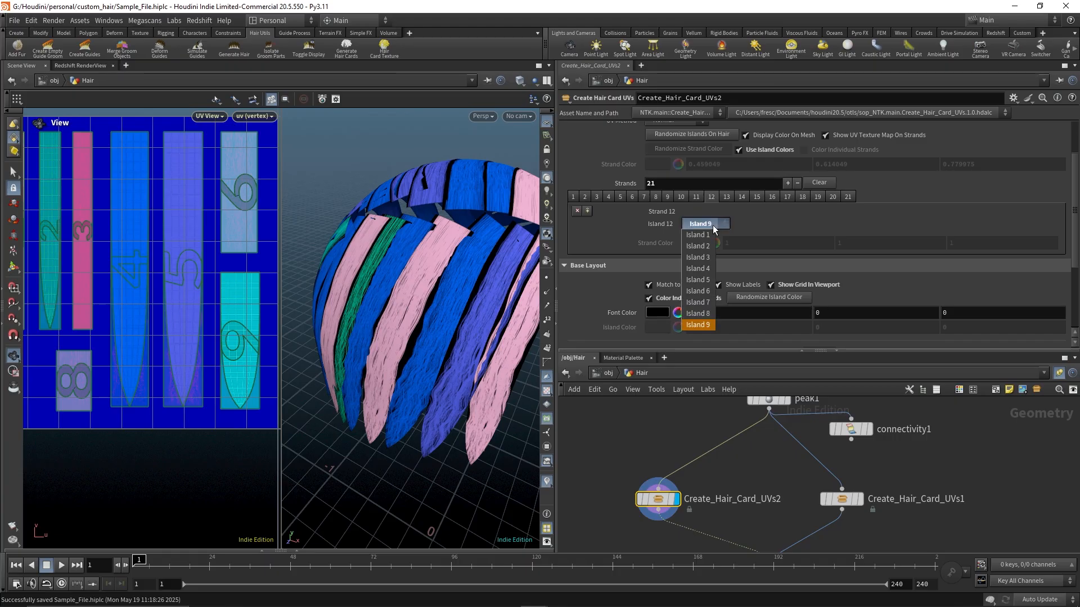
click(701, 235)
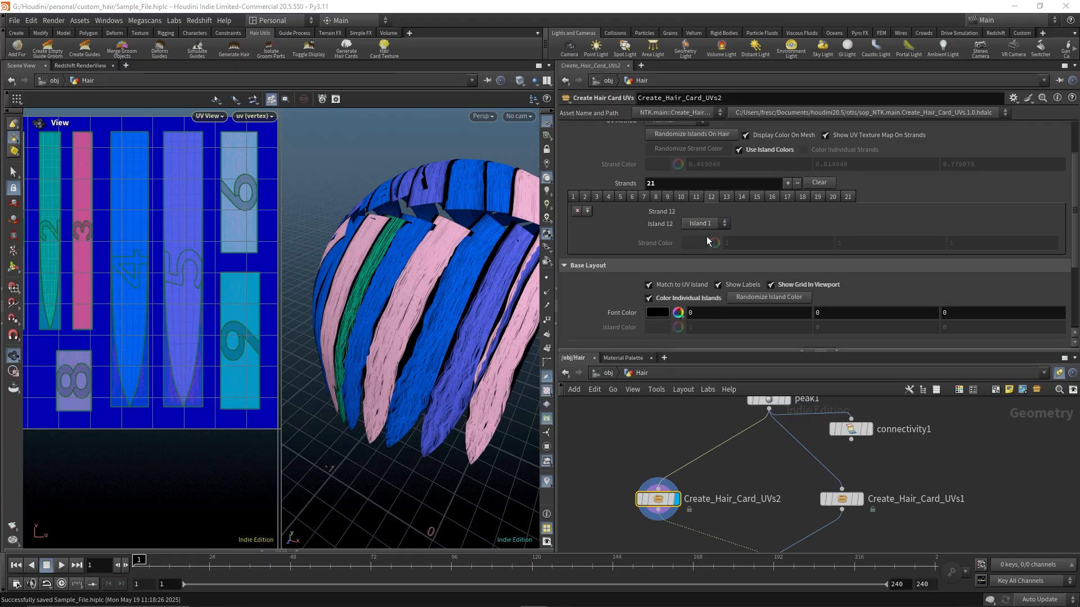
Assign strand 21 to Island 5
click(726, 196)
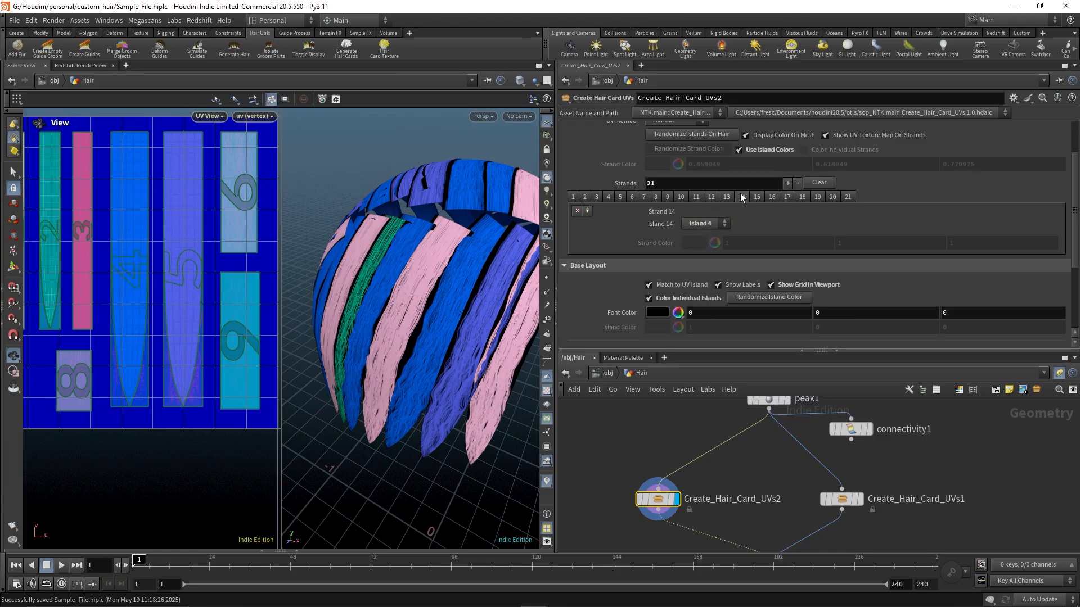
click(756, 194)
click(770, 198)
click(802, 197)
click(817, 196)
click(833, 196)
click(848, 196)
click(703, 224)
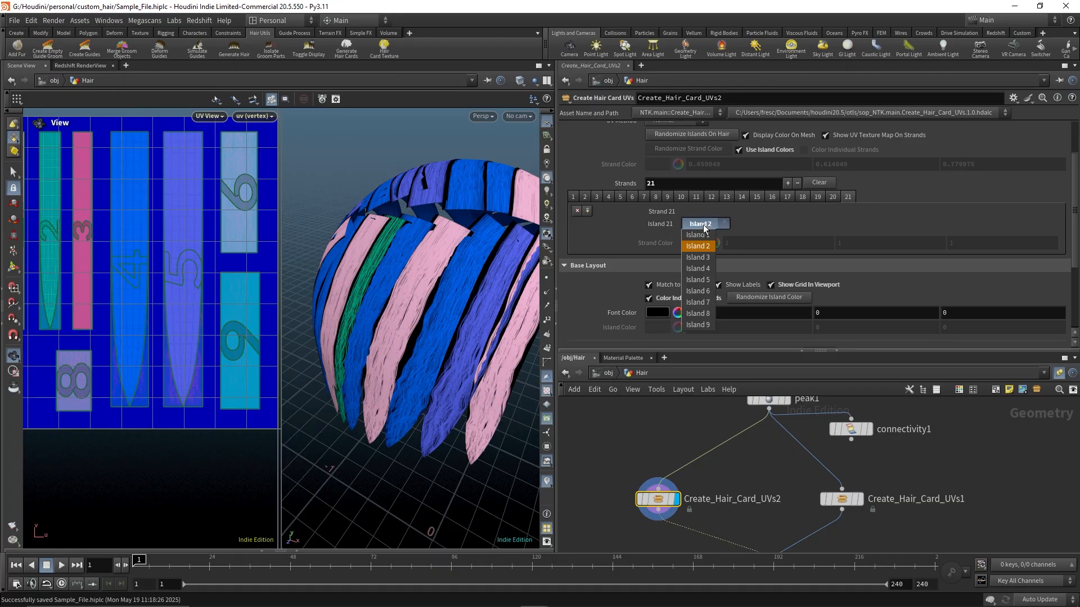
click(699, 280)
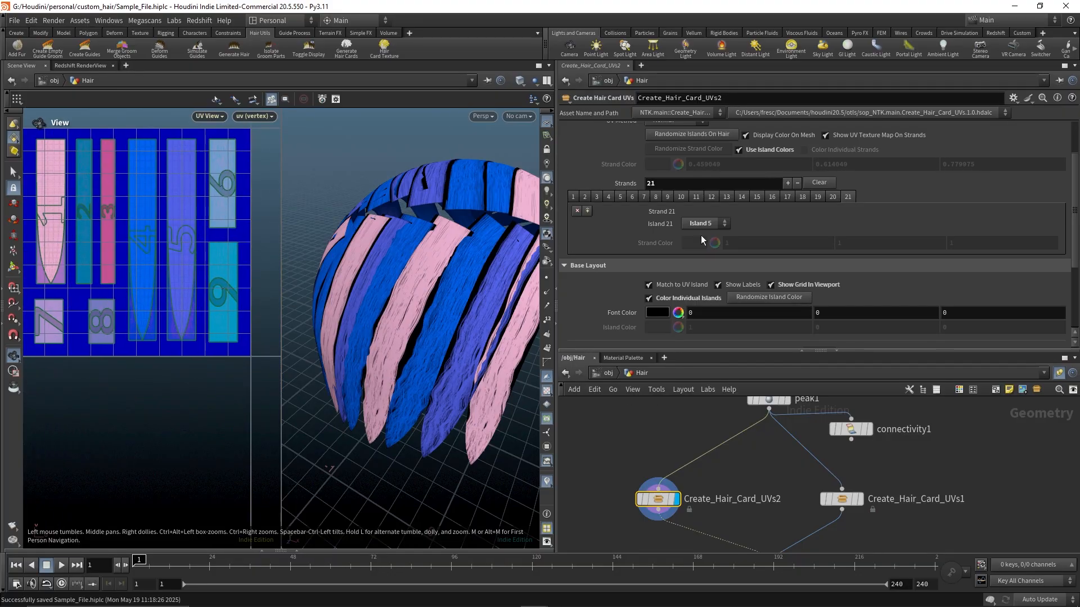
Set the Show option to Strands to display the hair opacity texture in the UV view
scroll(684, 173, up, 3)
click(681, 144)
click(671, 156)
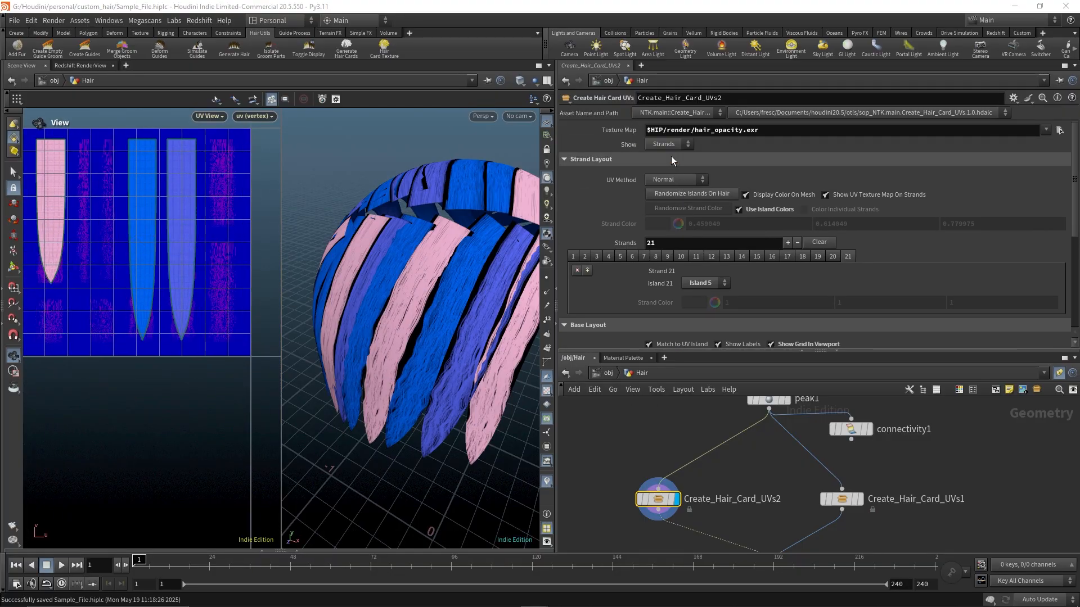
mouse_move(180, 358)
middle_down()
mouse_move(185, 367)
mouse_move(184, 352)
middle_up()
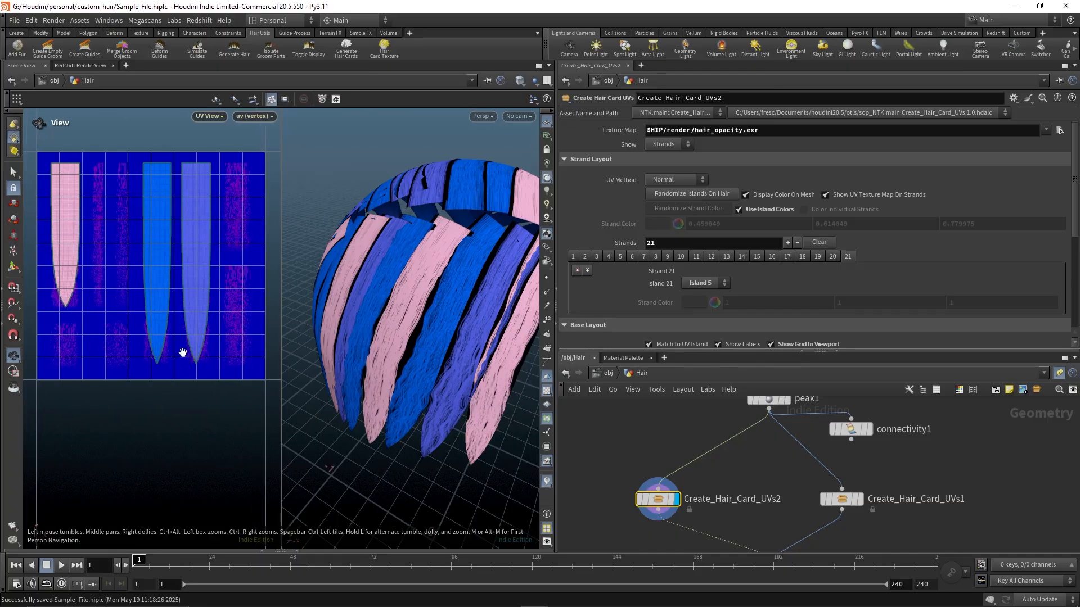
mouse_move(184, 353)
right_down()
mouse_move(214, 353)
mouse_move(188, 353)
right_up()
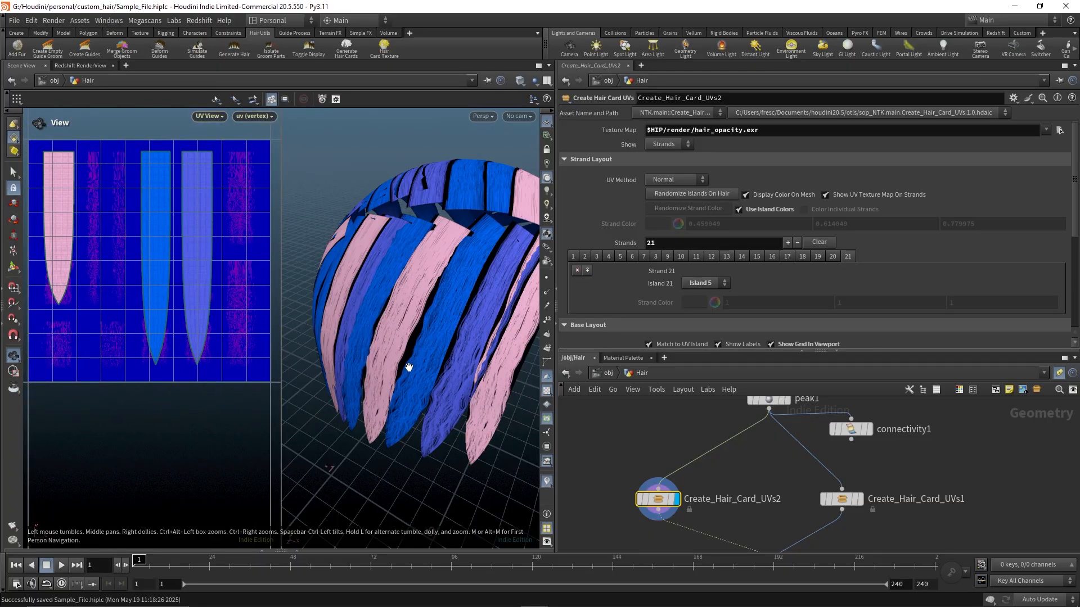
drag(466, 397, 392, 335)
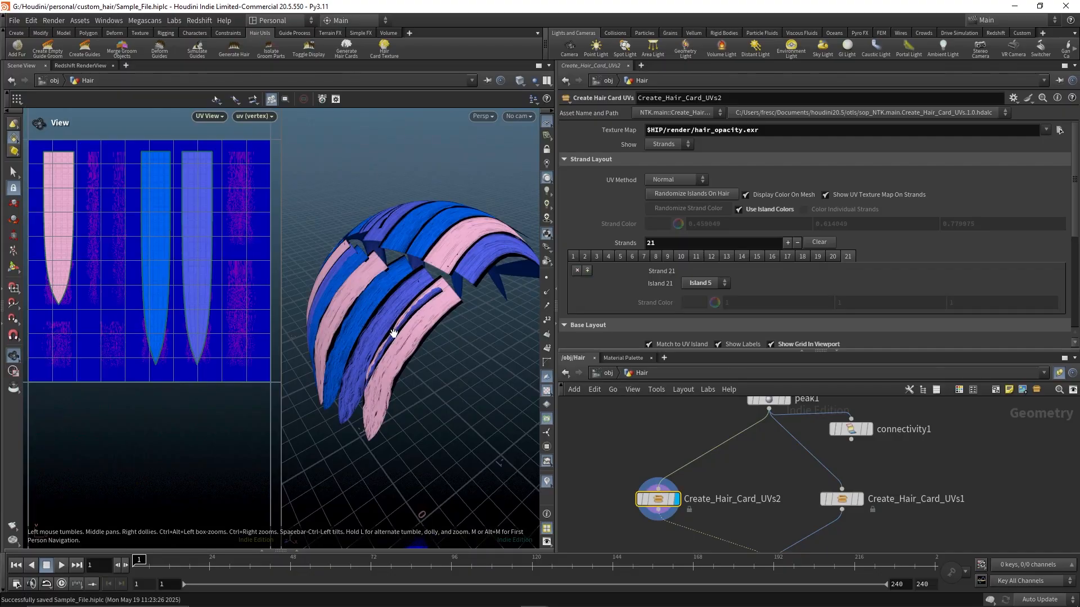
drag(455, 405, 398, 272)
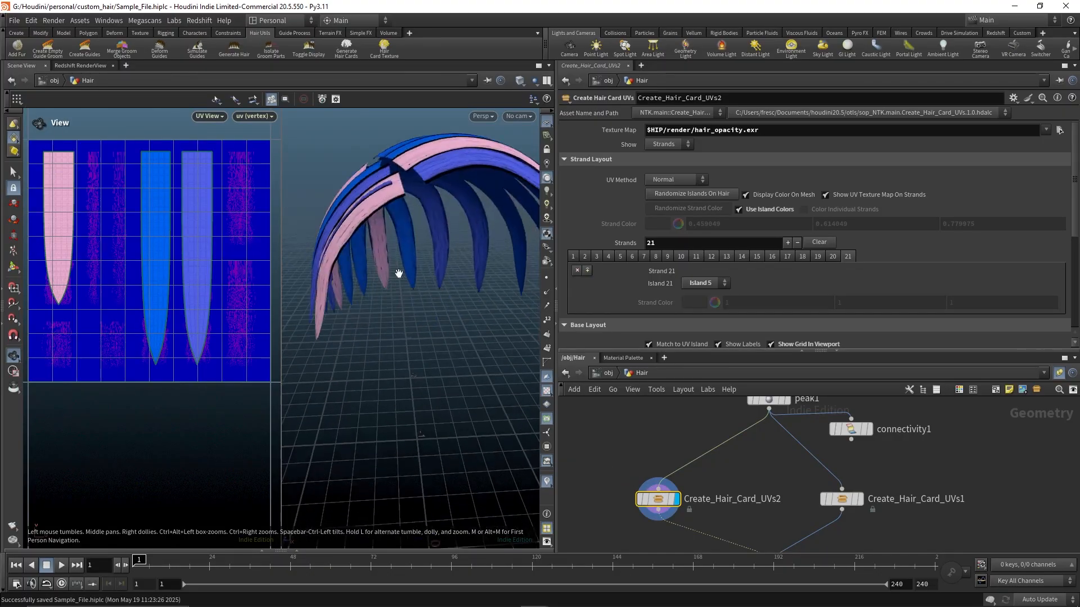
right_drag(398, 272, 371, 362)
drag(371, 362, 473, 303)
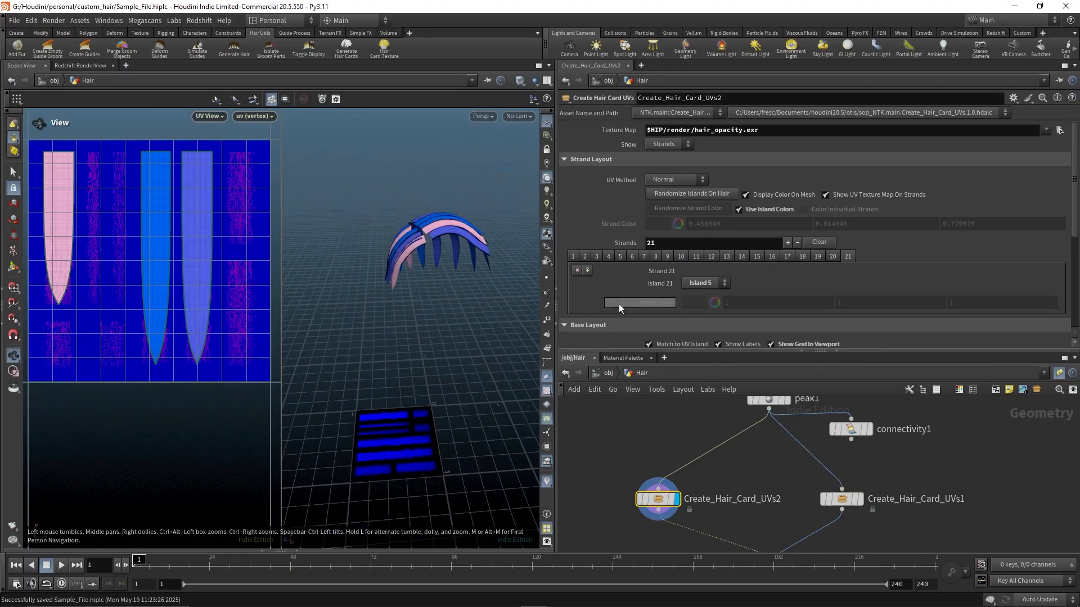
Step through UV islands 1 to 9 to review their scale, offset and color settings
scroll(752, 259, down, 5)
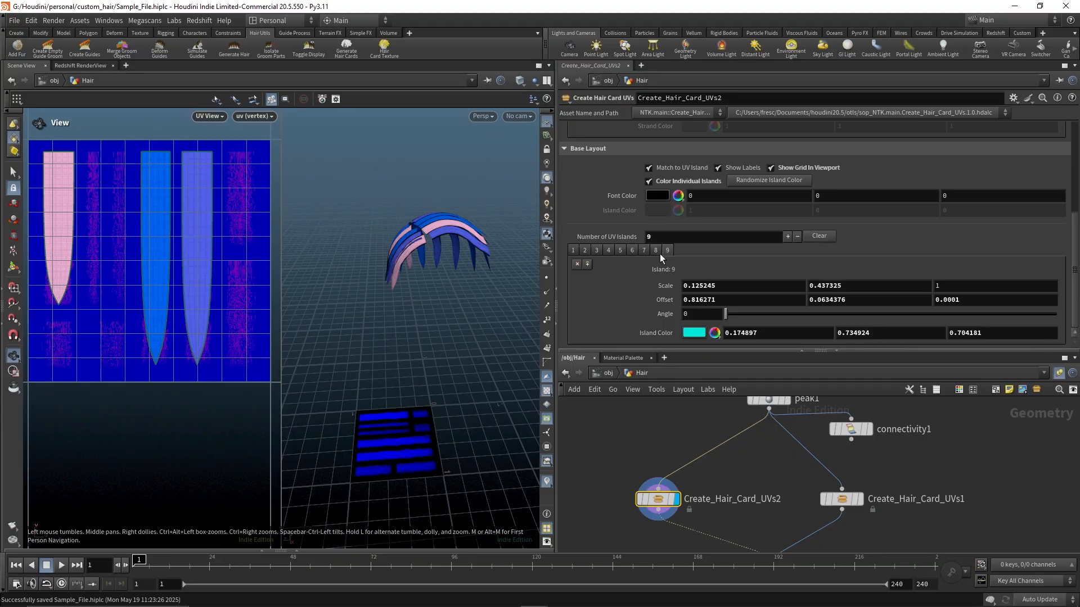
click(657, 251)
click(644, 251)
click(631, 251)
click(620, 250)
click(606, 250)
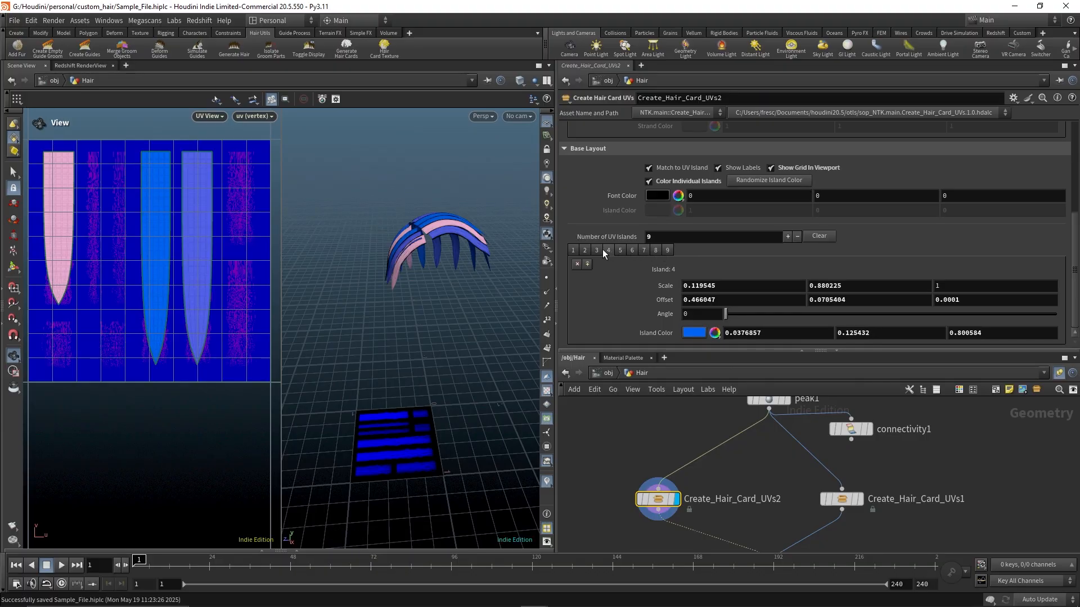
click(574, 250)
click(585, 250)
click(597, 250)
click(608, 251)
click(620, 250)
click(632, 251)
click(644, 250)
click(655, 251)
click(667, 250)
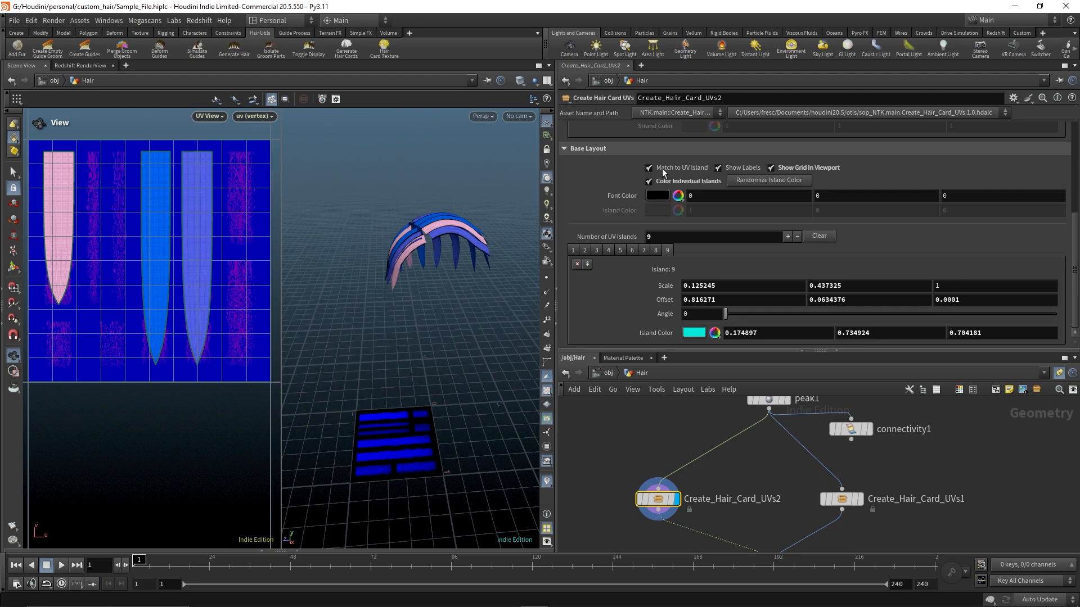
scroll(662, 168, up, 3)
scroll(690, 177, up, 1)
click(705, 223)
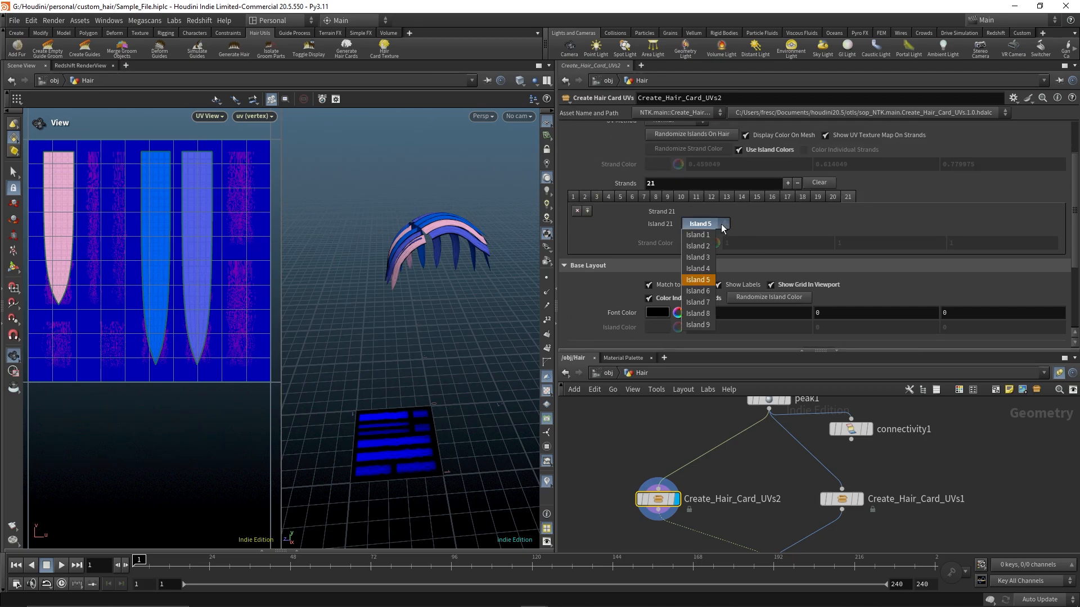
click(701, 277)
scroll(632, 272, down, 4)
scroll(632, 272, down, 2)
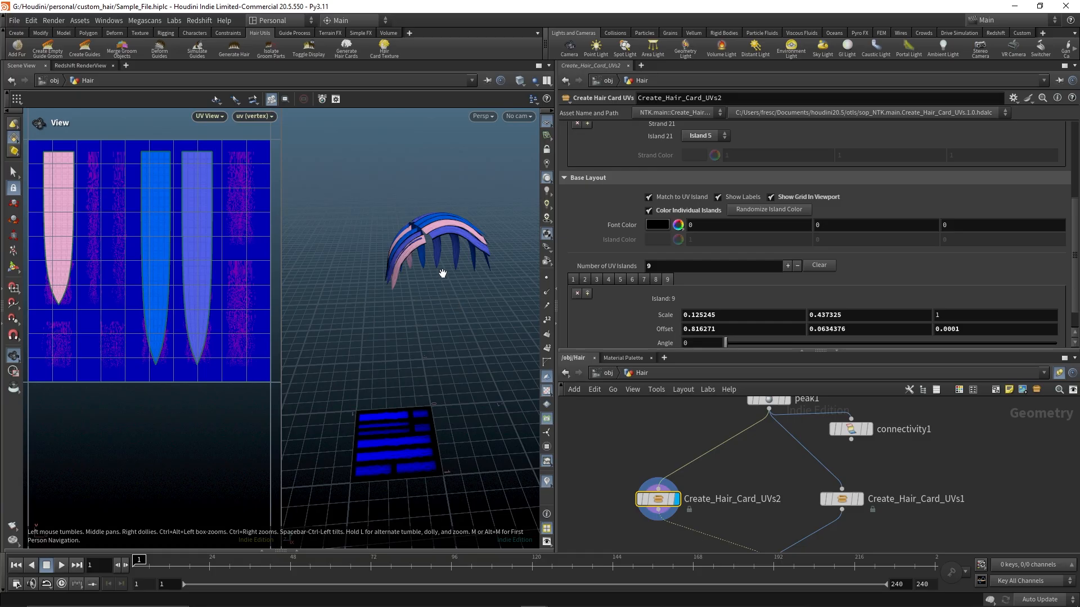
drag(441, 272, 419, 292)
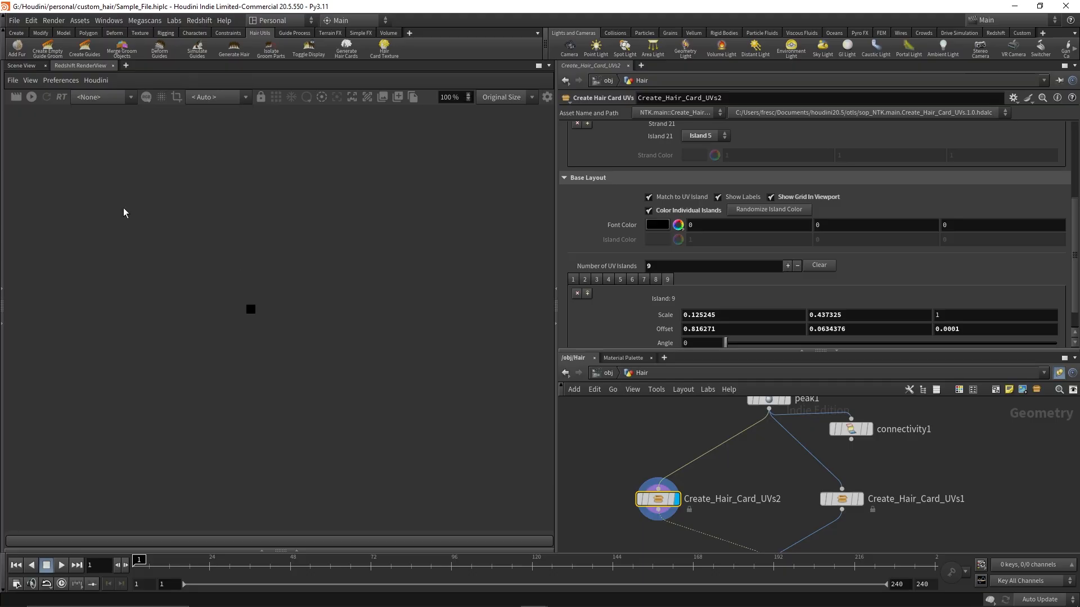
Render the hair in the Redshift RenderView and zoom in to inspect the strand textures
click(15, 97)
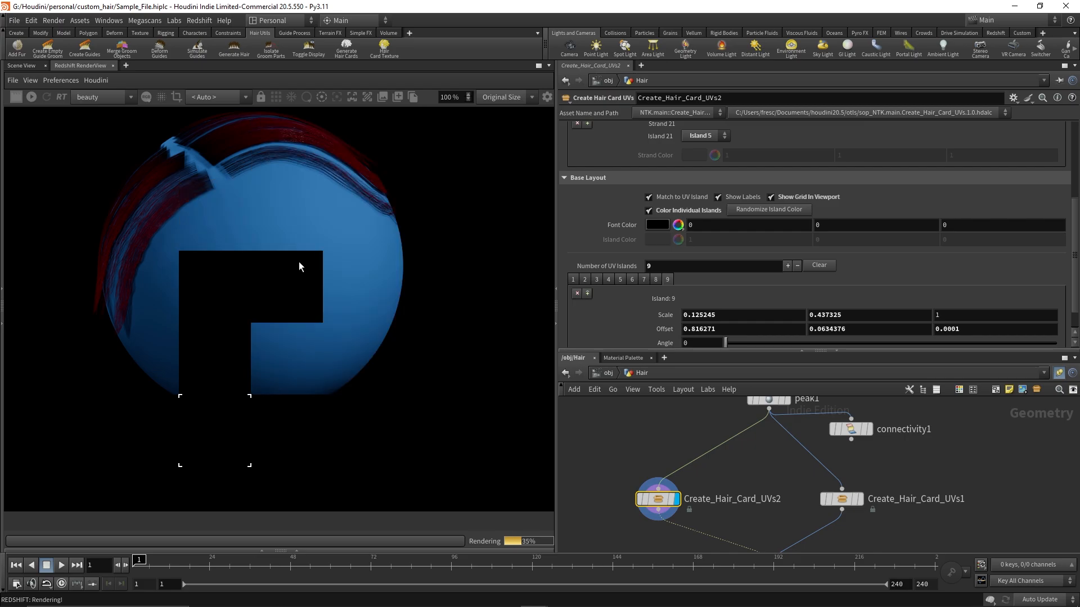
scroll(233, 250, up, 1)
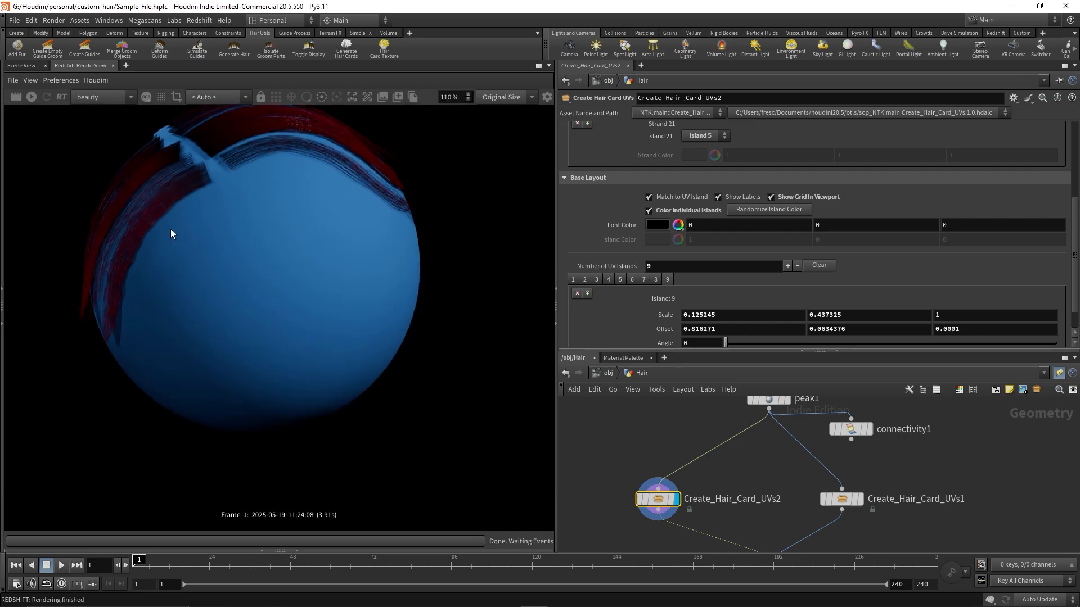
scroll(174, 203, up, 5)
scroll(191, 194, down, 4)
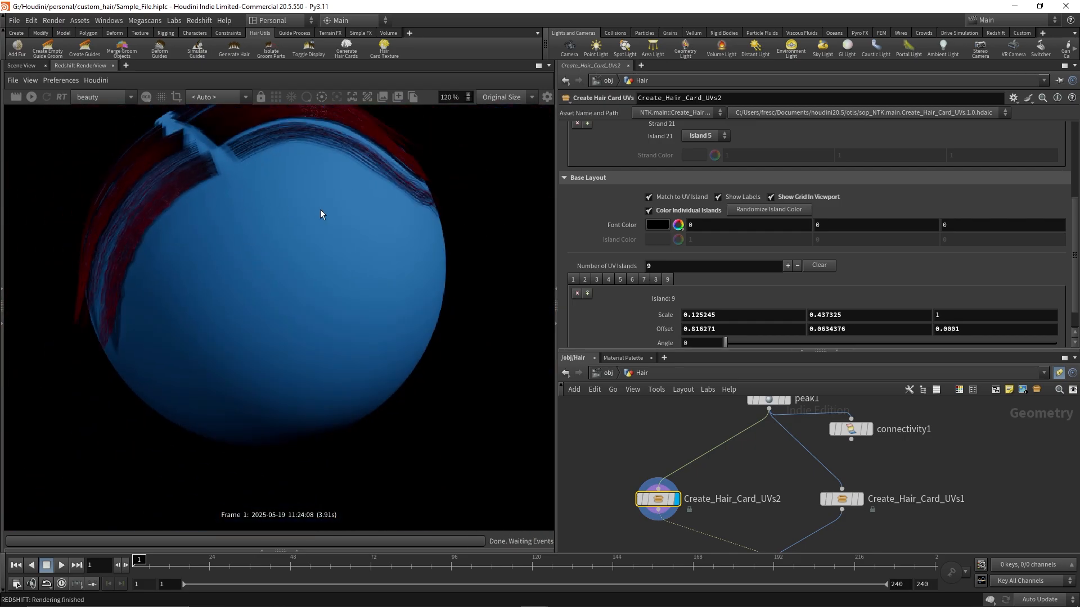
scroll(316, 195, up, 10)
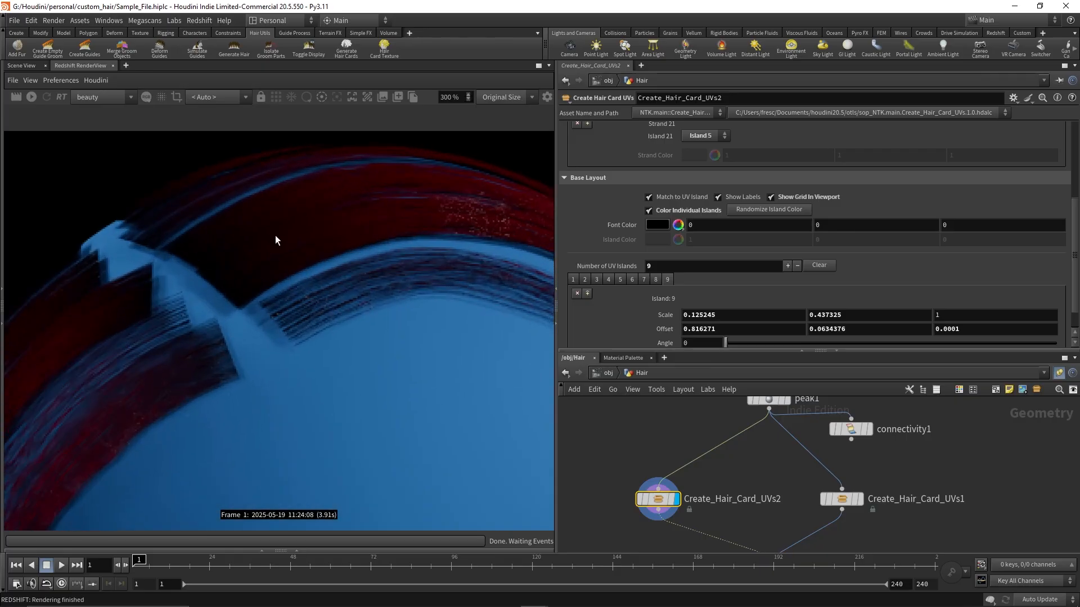
scroll(275, 240, up, 3)
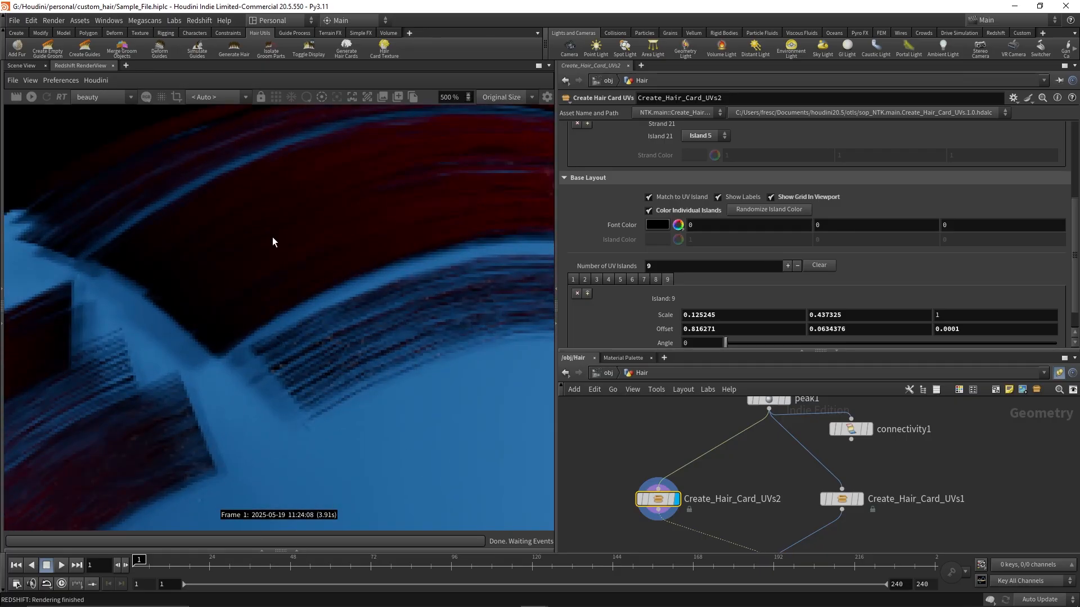
scroll(272, 238, down, 6)
scroll(274, 242, up, 5)
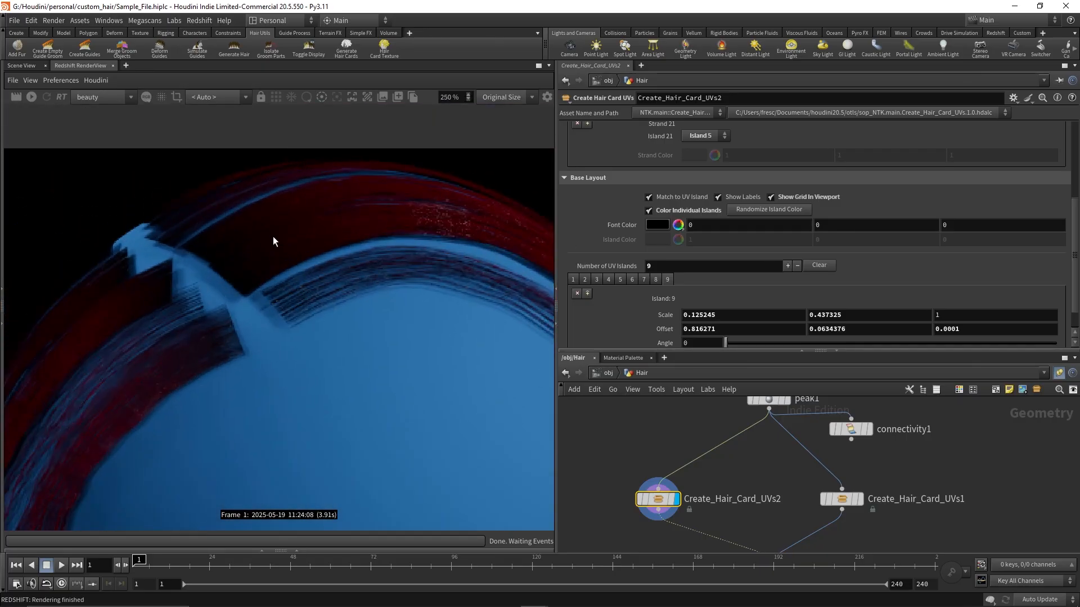
scroll(273, 241, down, 7)
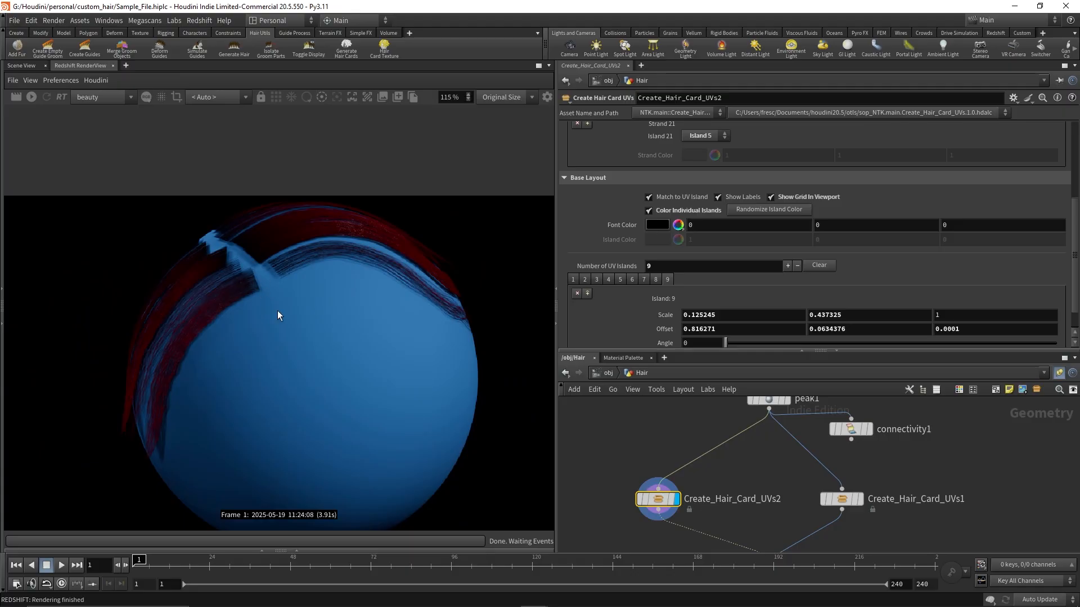
middle_drag(306, 390, 315, 341)
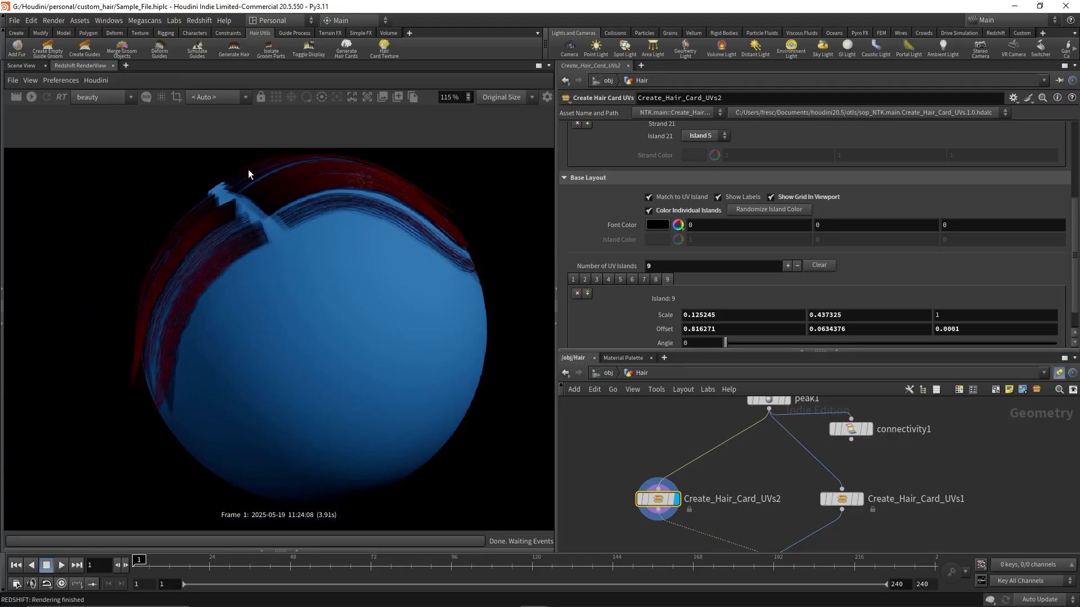
Set the 3D viewport to look through cam1 to frame the hair cards
click(26, 66)
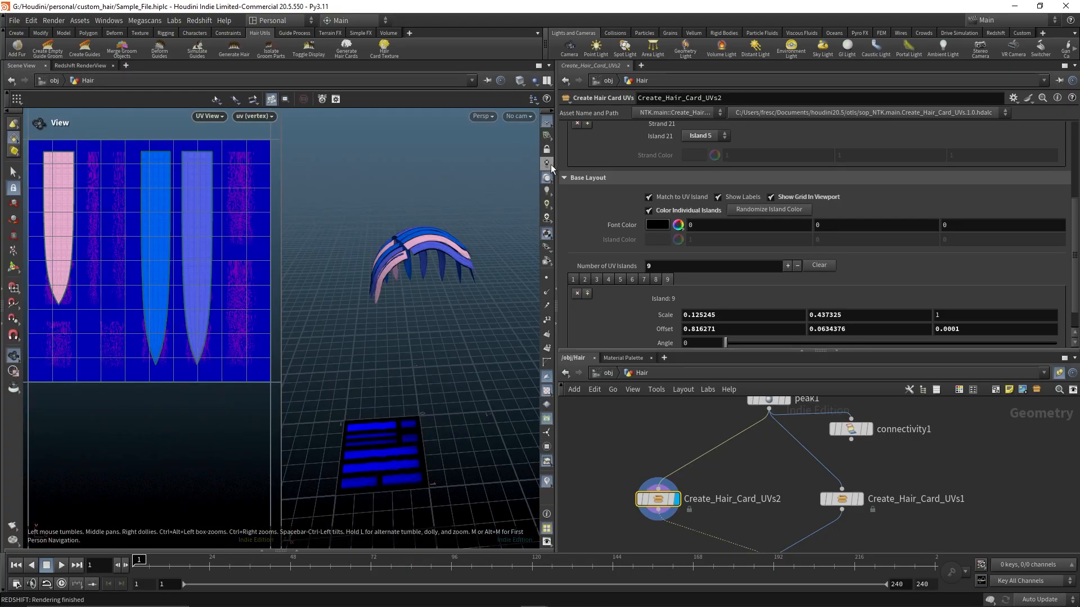
click(517, 116)
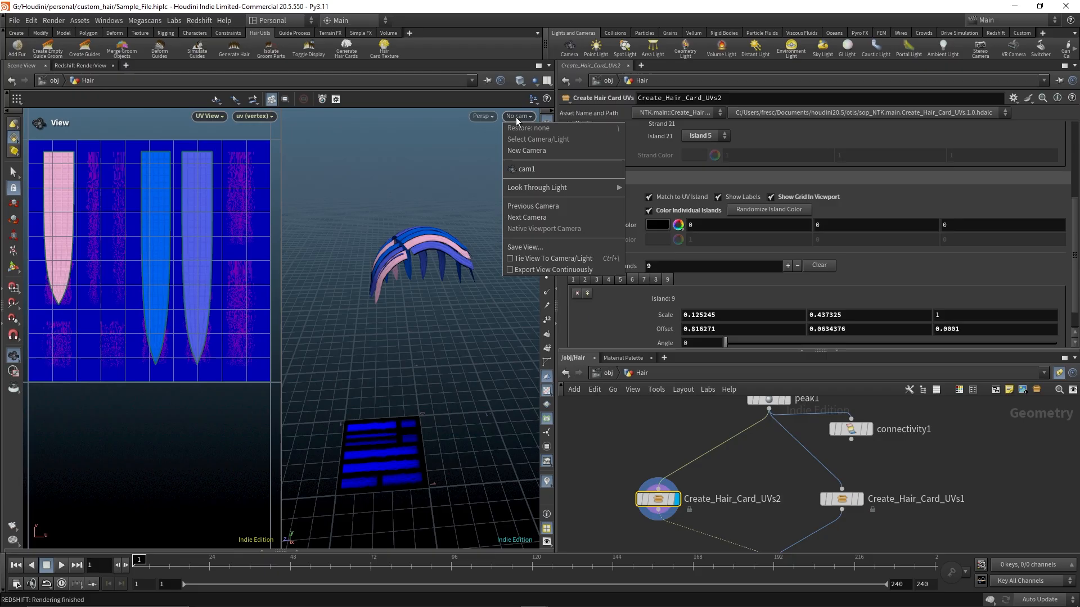
click(518, 168)
click(546, 149)
drag(360, 331, 450, 344)
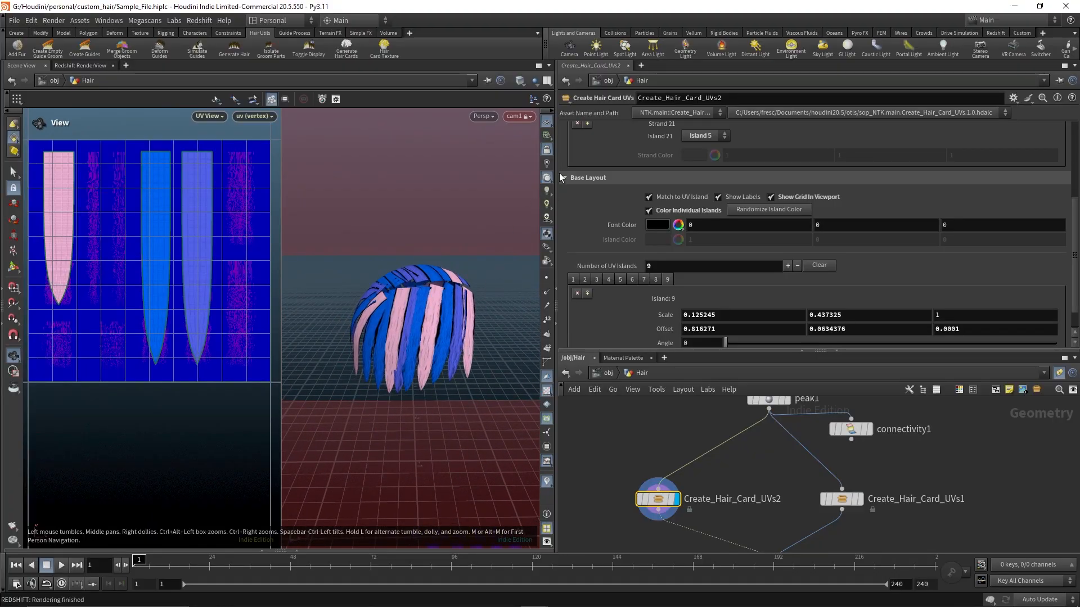
click(548, 149)
Re-render the hair from cam1 in the Redshift RenderView and inspect the result
click(84, 65)
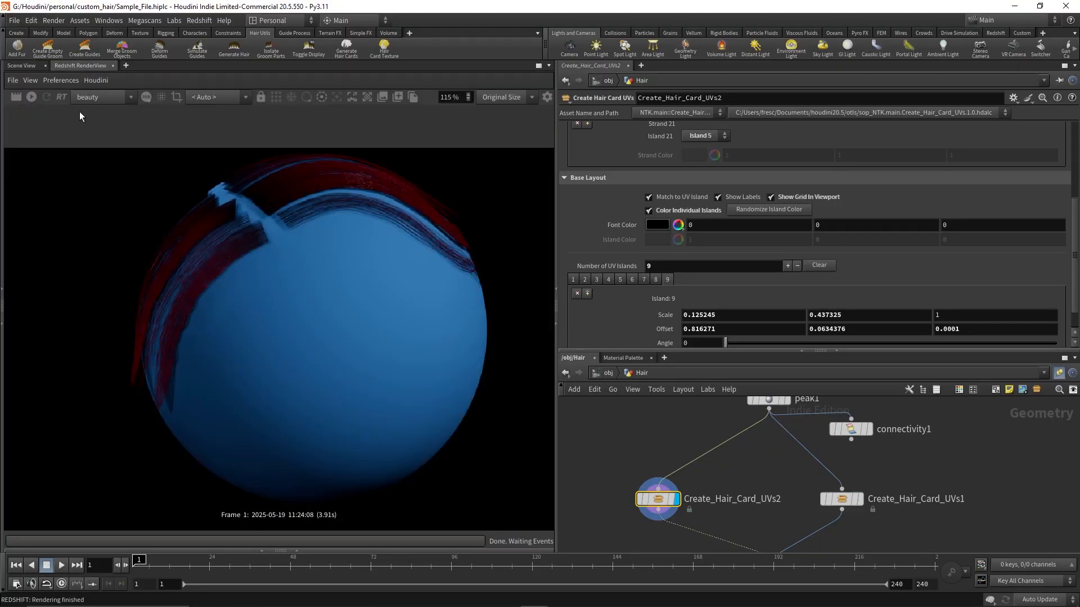
click(16, 98)
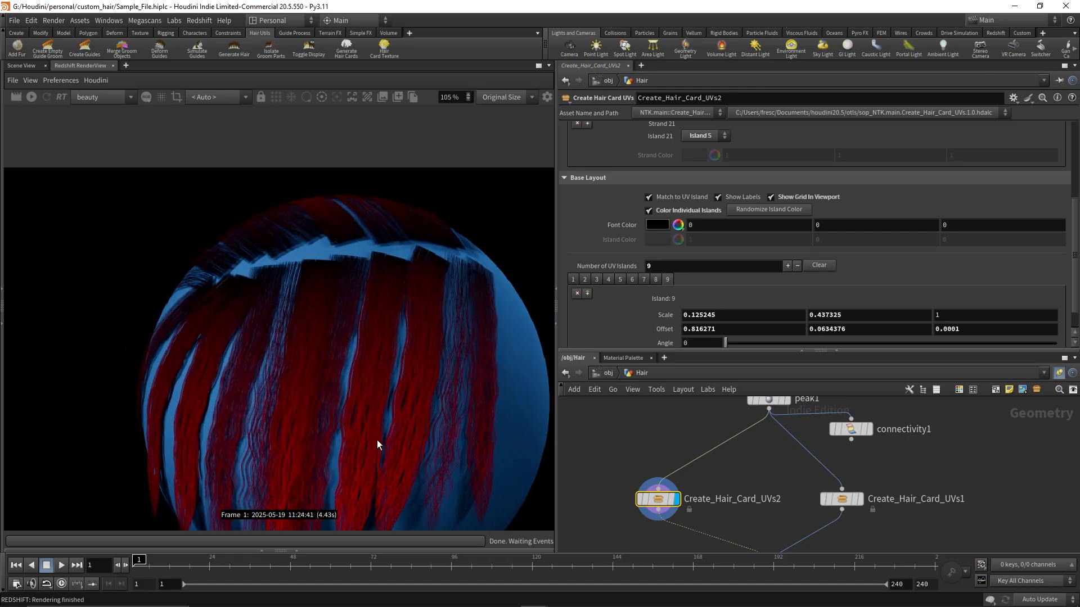
middle_drag(377, 440, 350, 303)
right_drag(350, 302, 427, 352)
middle_drag(399, 241, 352, 275)
right_drag(353, 276, 285, 289)
middle_drag(285, 289, 355, 407)
right_drag(354, 408, 143, 274)
click(20, 66)
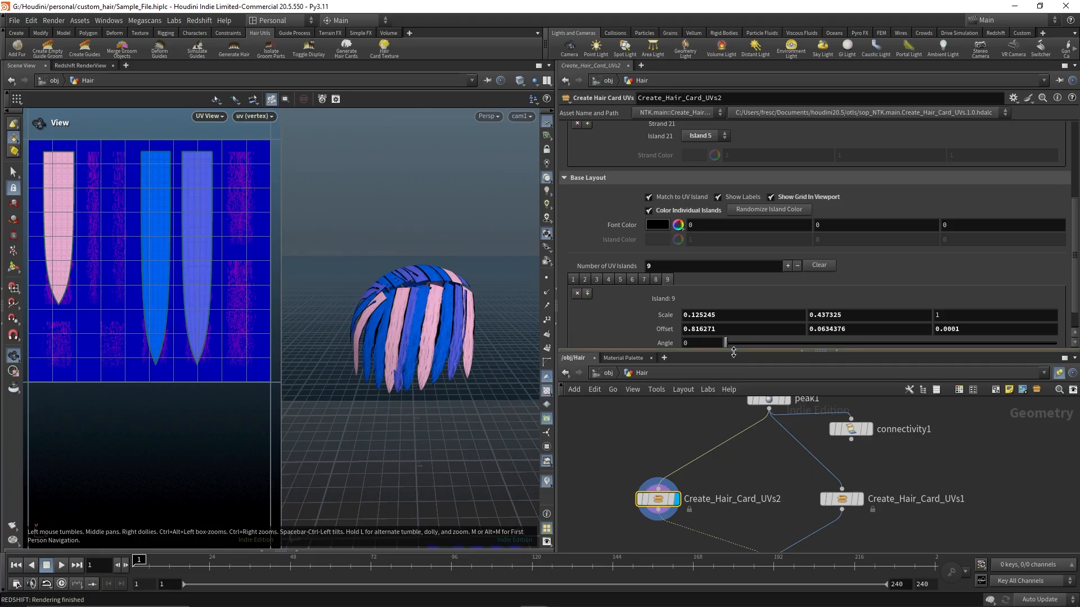
drag(733, 360, 732, 320)
middle_drag(694, 397, 707, 415)
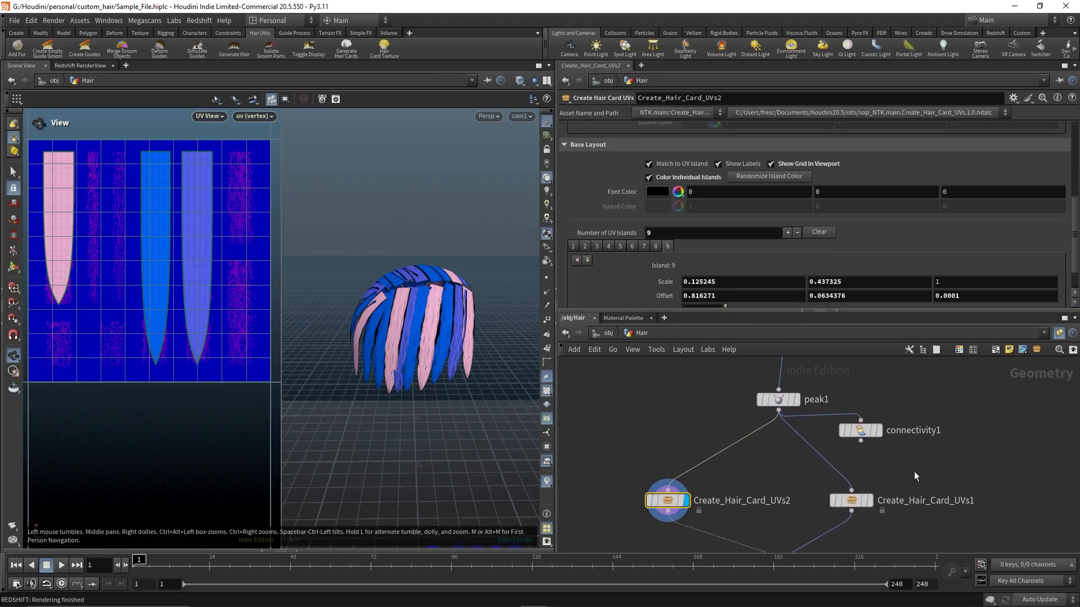
middle_drag(915, 477, 906, 416)
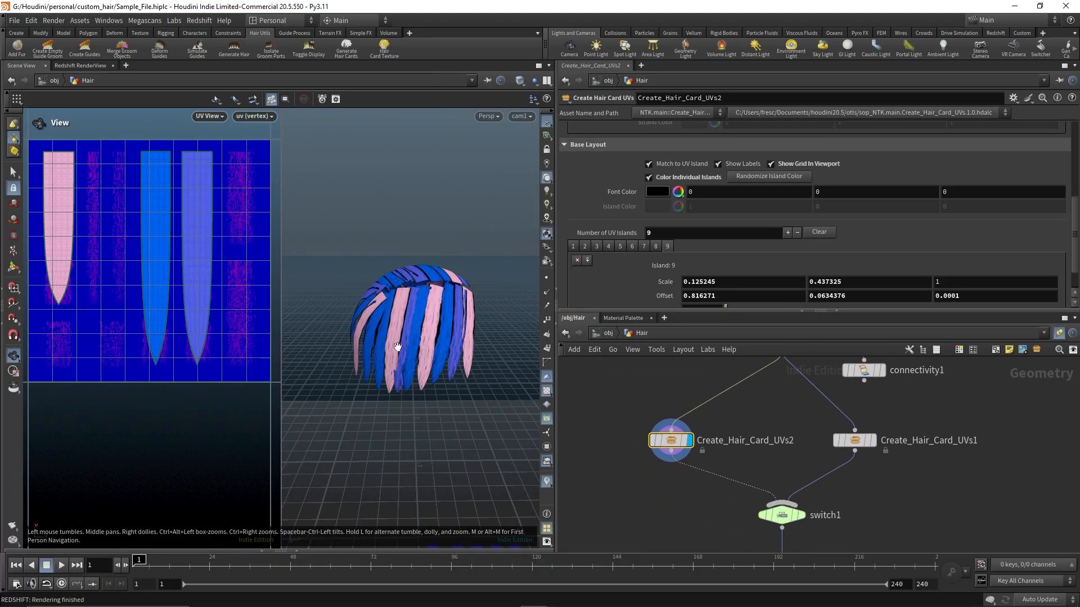
drag(372, 344, 451, 322)
right_drag(452, 321, 438, 328)
middle_drag(437, 328, 427, 315)
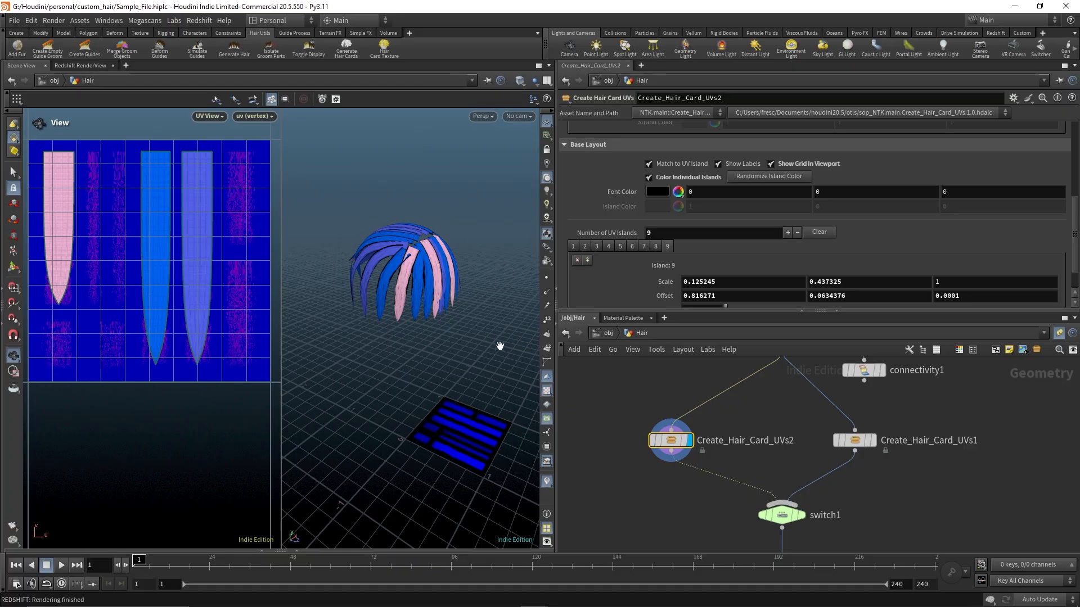
Save the scene and open the recent file hair_for_CC4.hiplc
key(ctrl+s)
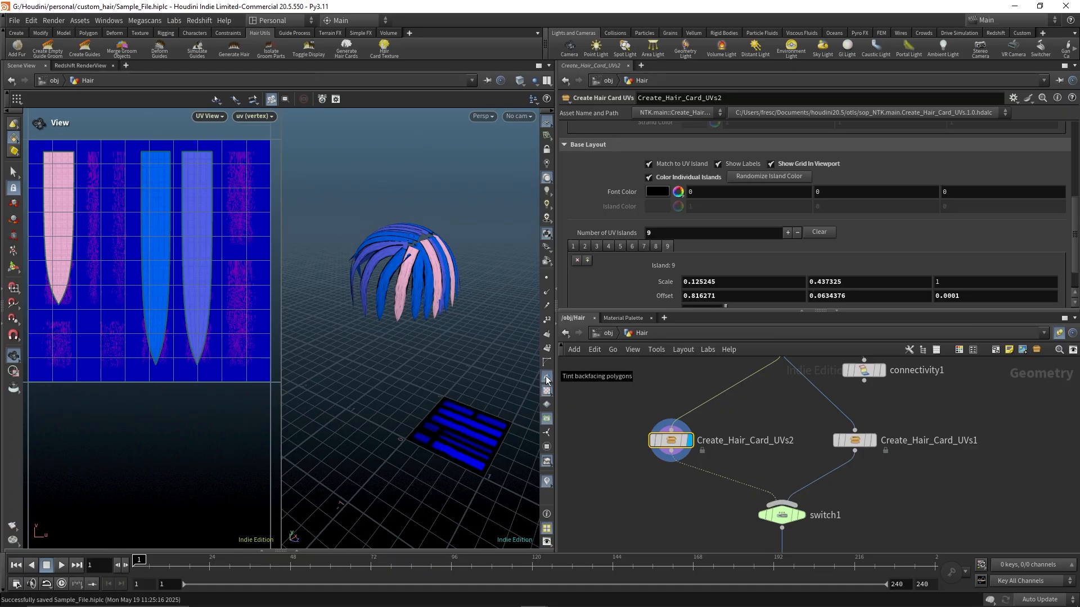
click(11, 21)
mouse_move(48, 57)
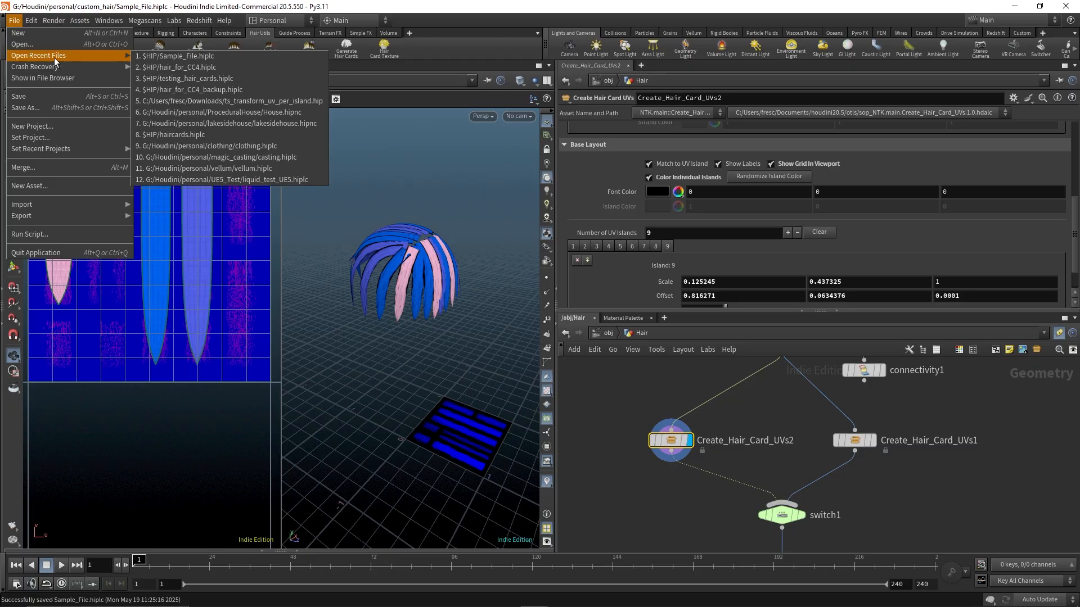
click(160, 67)
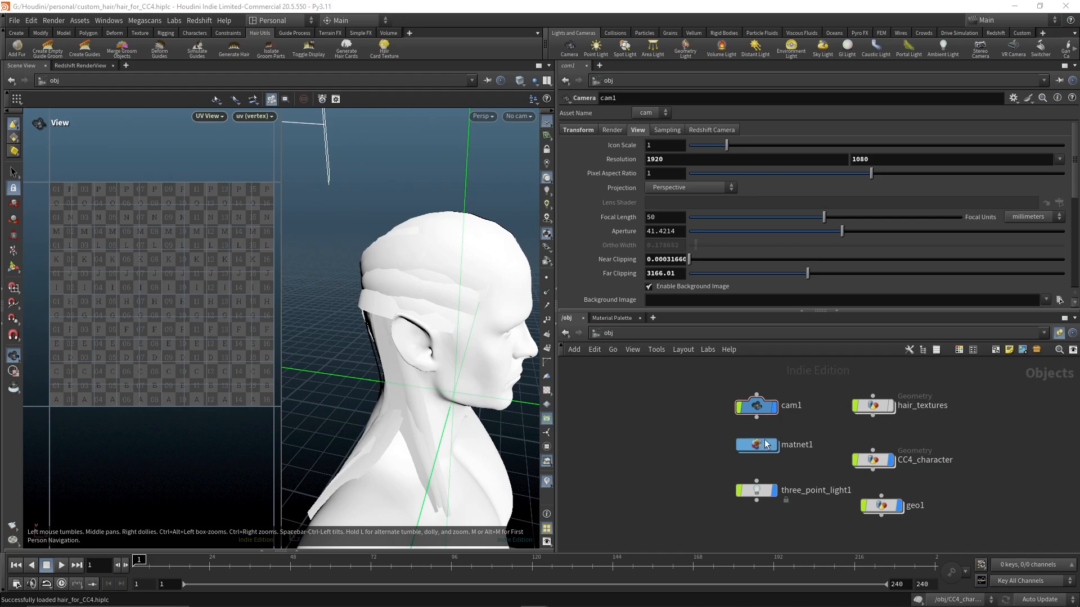
Enter the CC4_character geometry and dive inside the Create_Hair_UVs node
scroll(833, 473, up, 3)
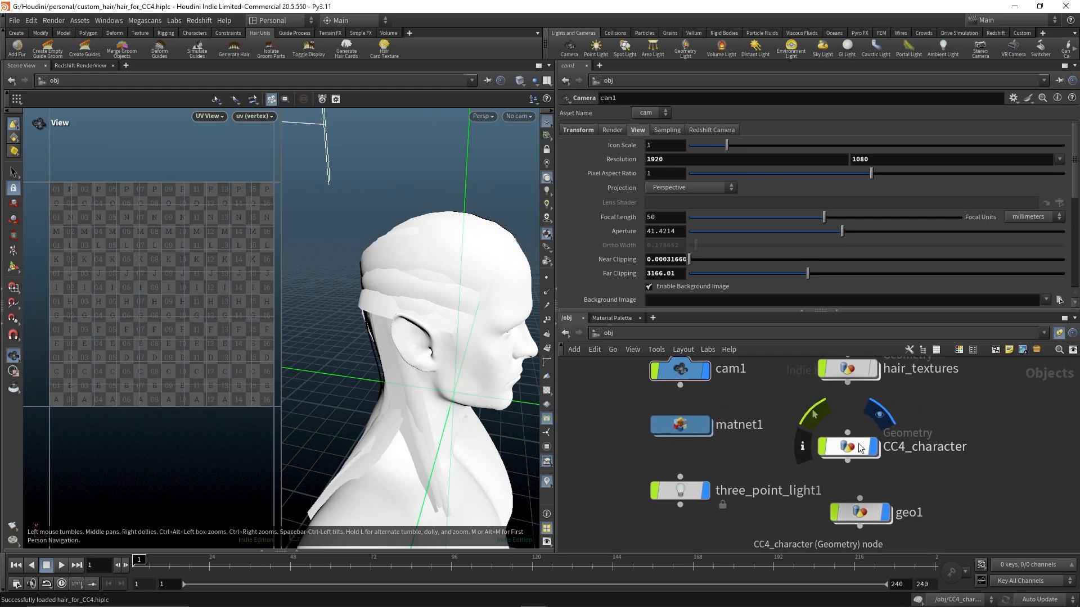
double_click(852, 450)
scroll(703, 478, up, 5)
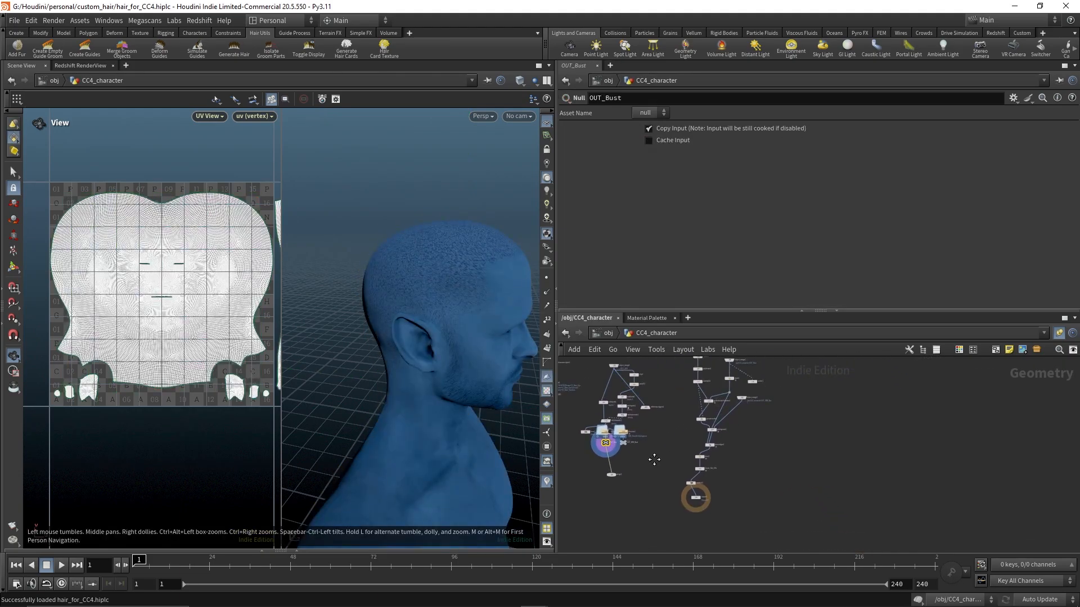
click(703, 469)
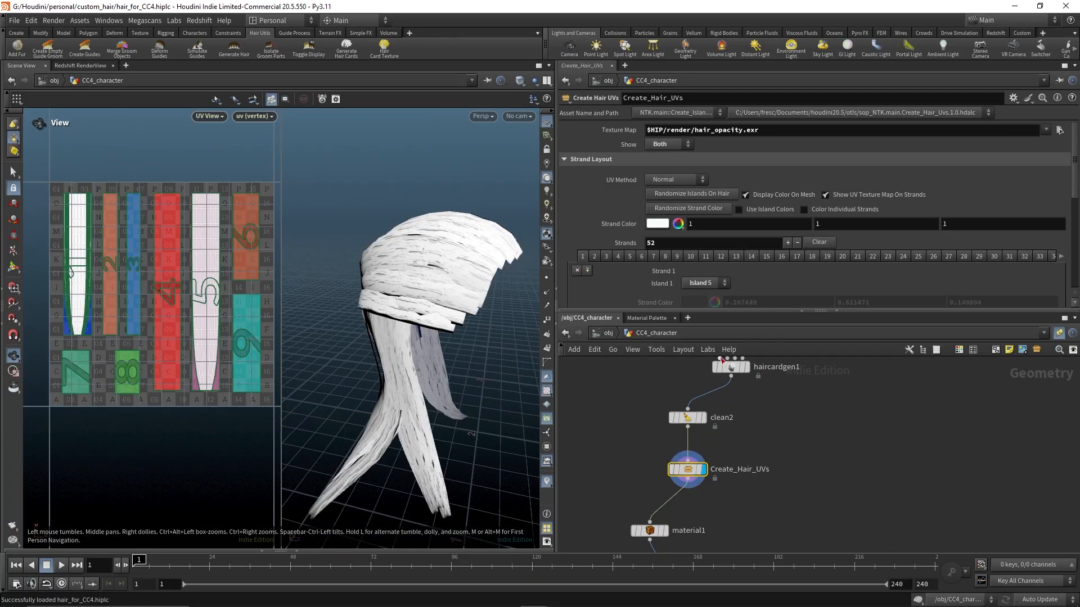
double_click(692, 475)
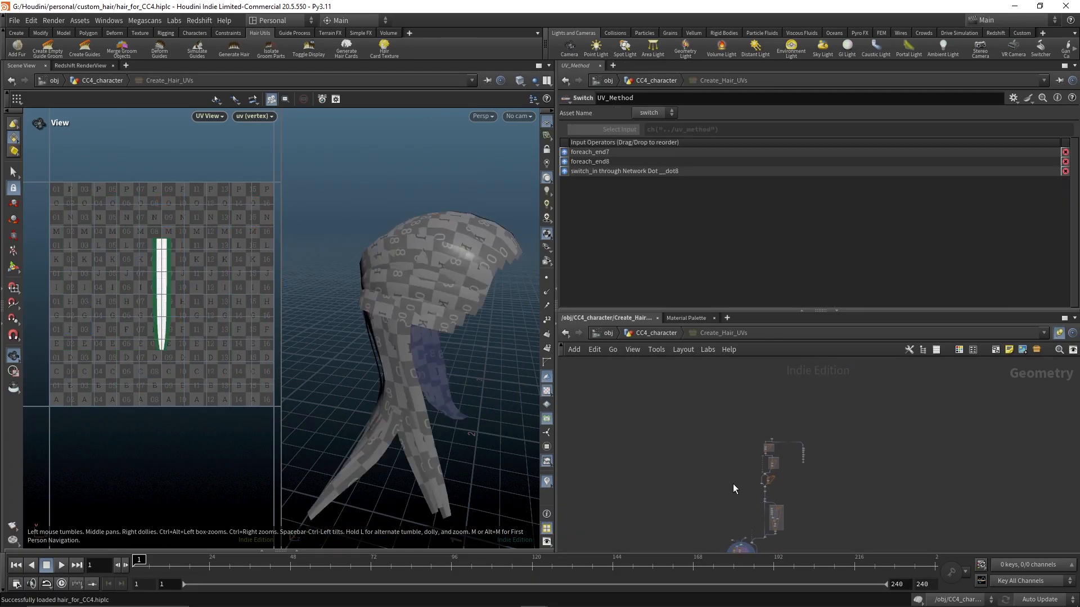
Examine the internal network of the Create_Hair_UVs node, then return to the CC4_character level
middle_drag(783, 497, 851, 362)
middle_drag(861, 520, 885, 387)
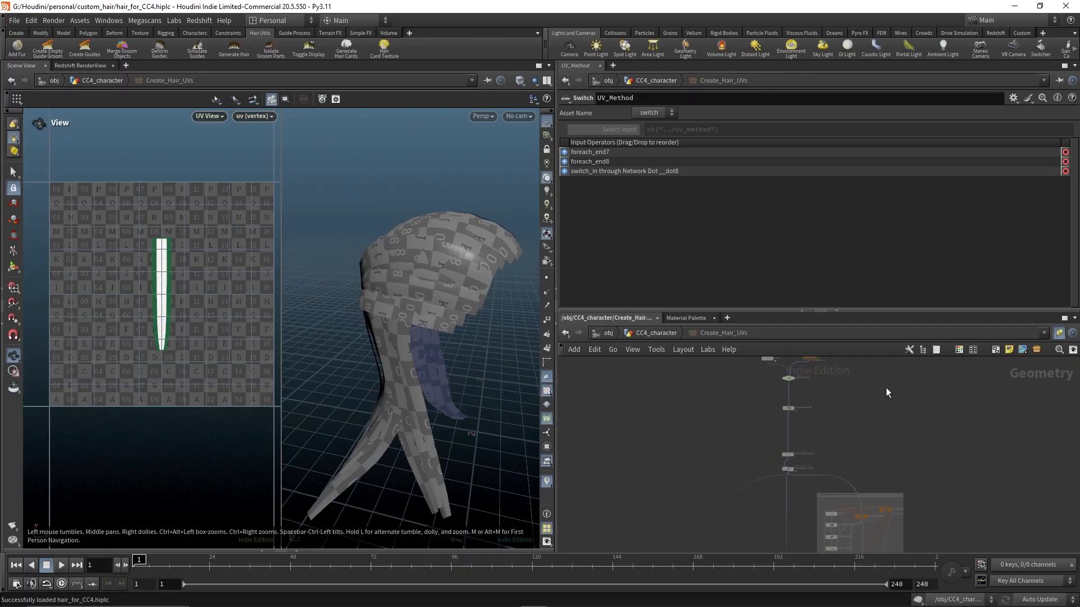
mouse_move(907, 540)
middle_down()
mouse_move(939, 450)
mouse_move(953, 351)
middle_up()
scroll(801, 431, up, 5)
middle_drag(717, 432, 809, 438)
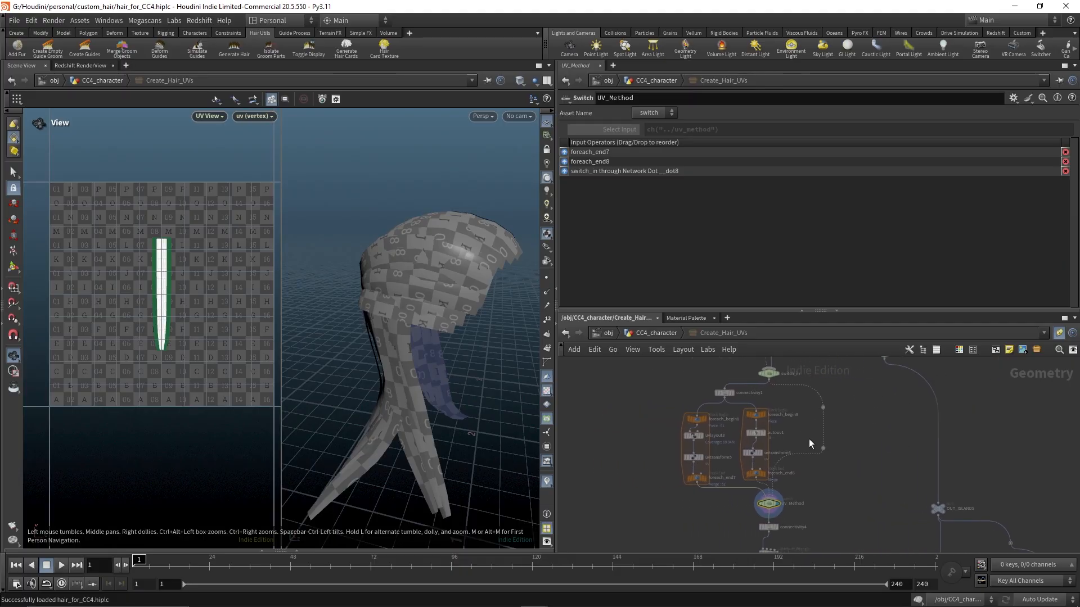
scroll(688, 437, up, 2)
scroll(681, 441, down, 2)
middle_drag(652, 511, 646, 454)
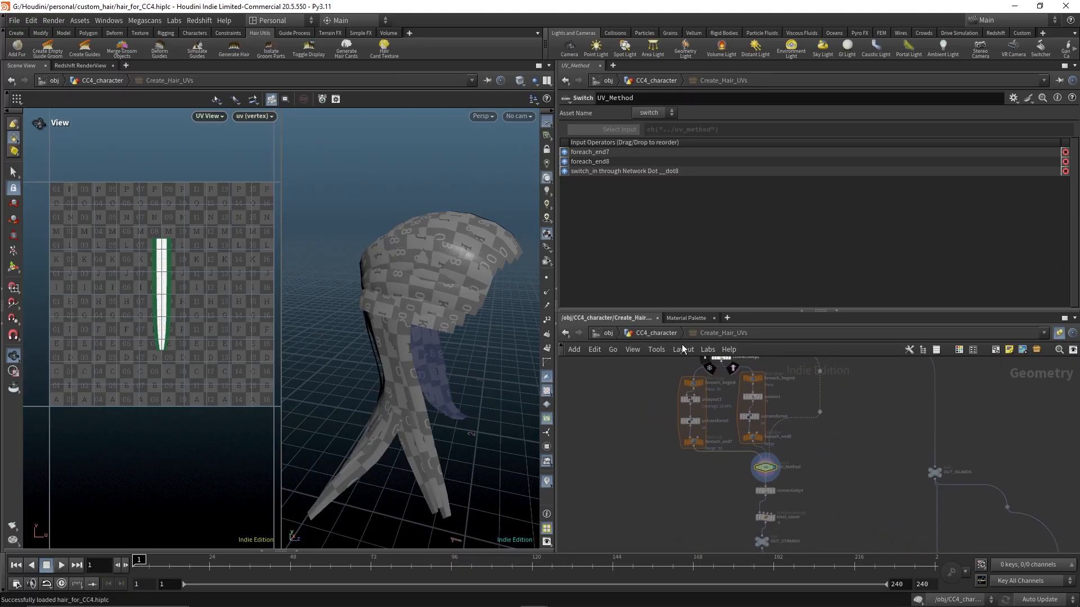
click(657, 333)
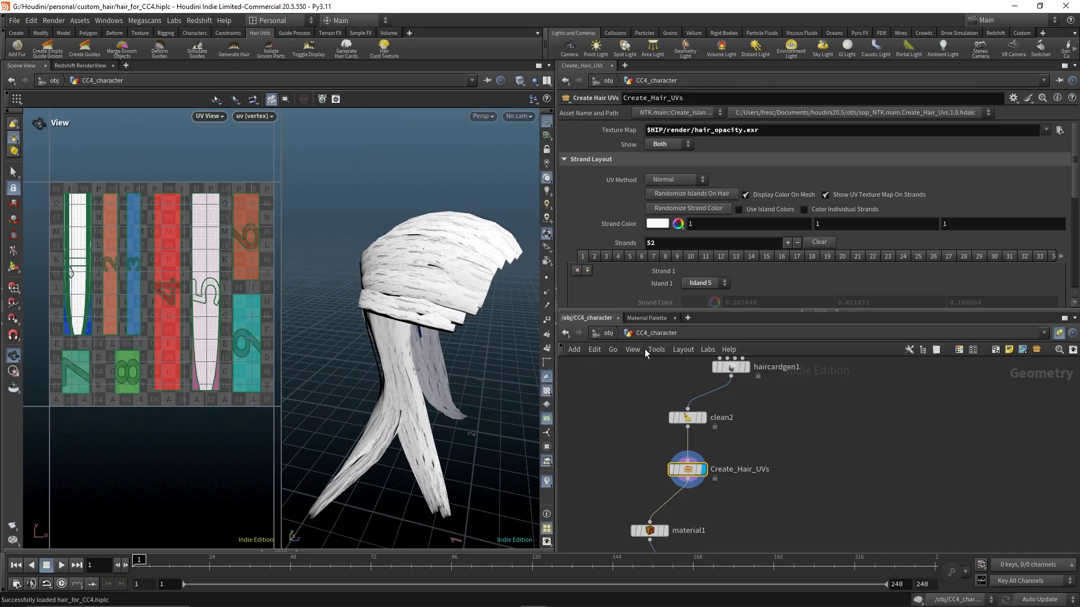
Open the Create_Hair_UVs node's type properties to examine its asset definition and library path, then close the dialog
scroll(748, 445, up, 3)
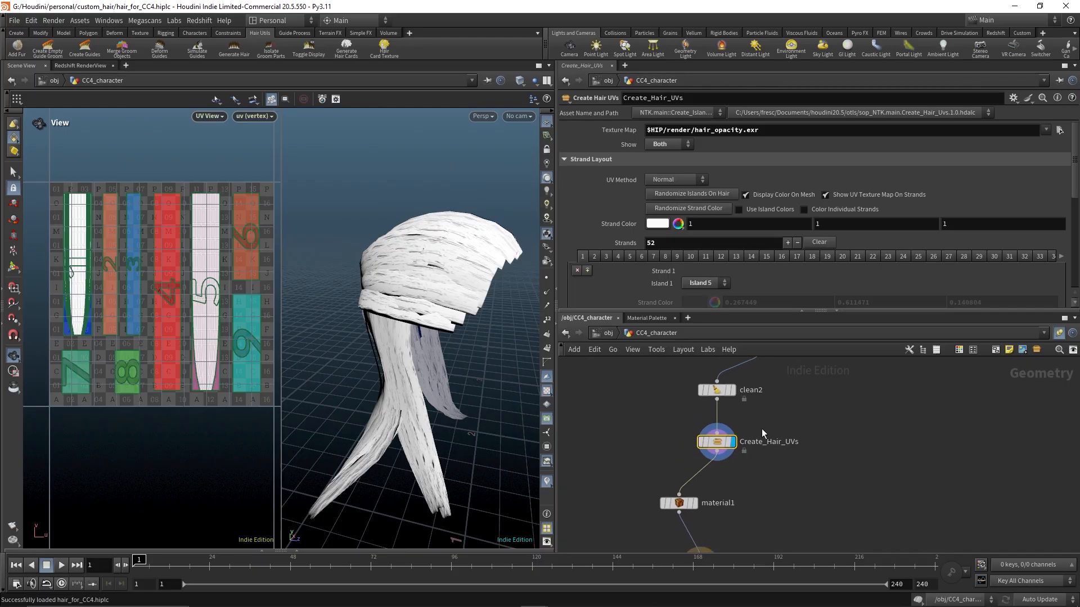
right_click(700, 447)
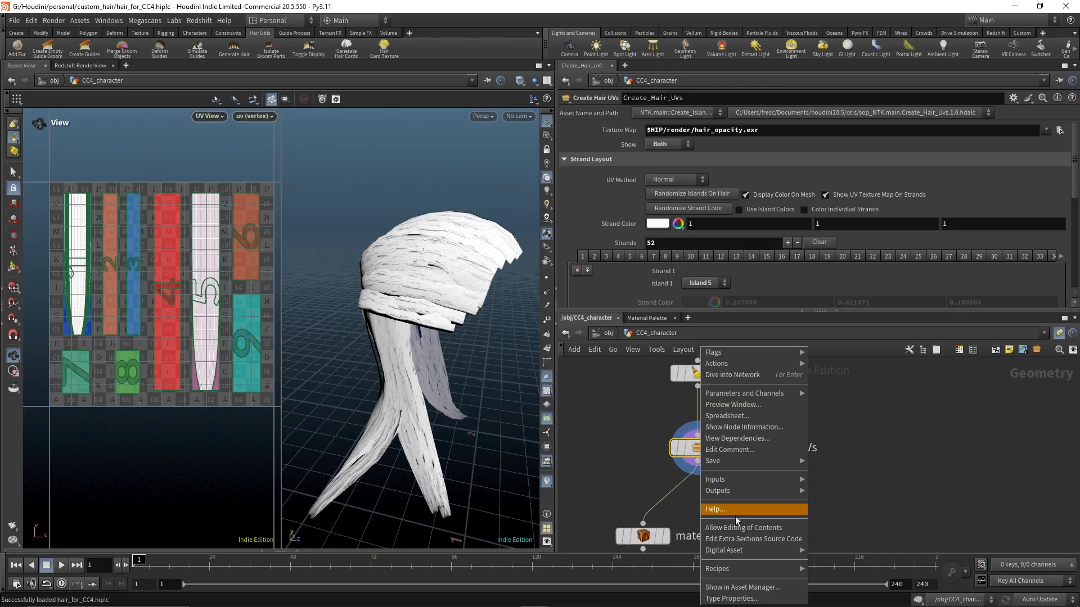
click(729, 599)
click(752, 243)
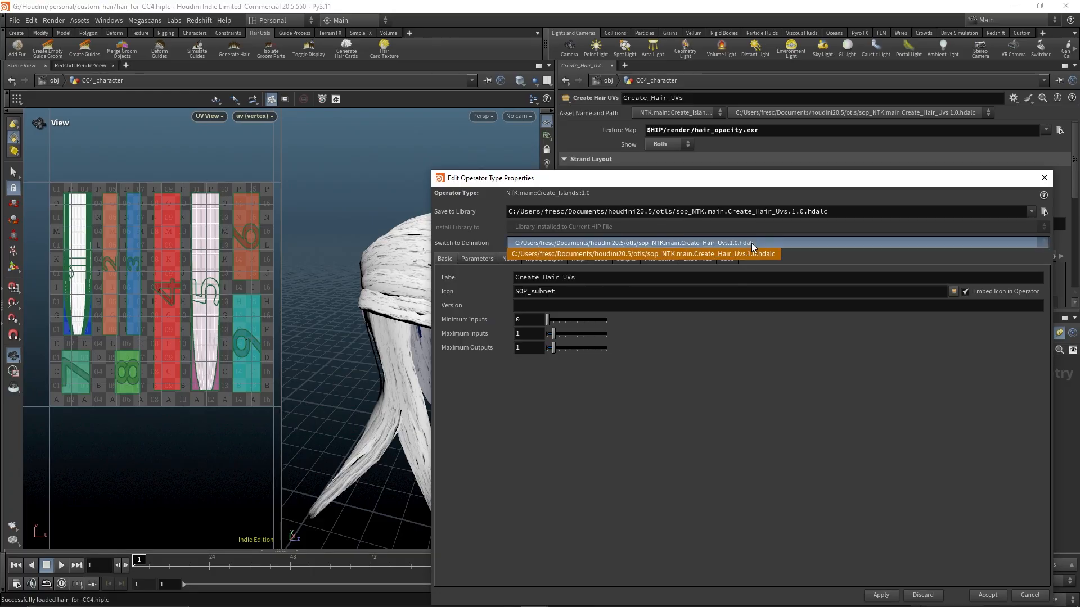
click(753, 241)
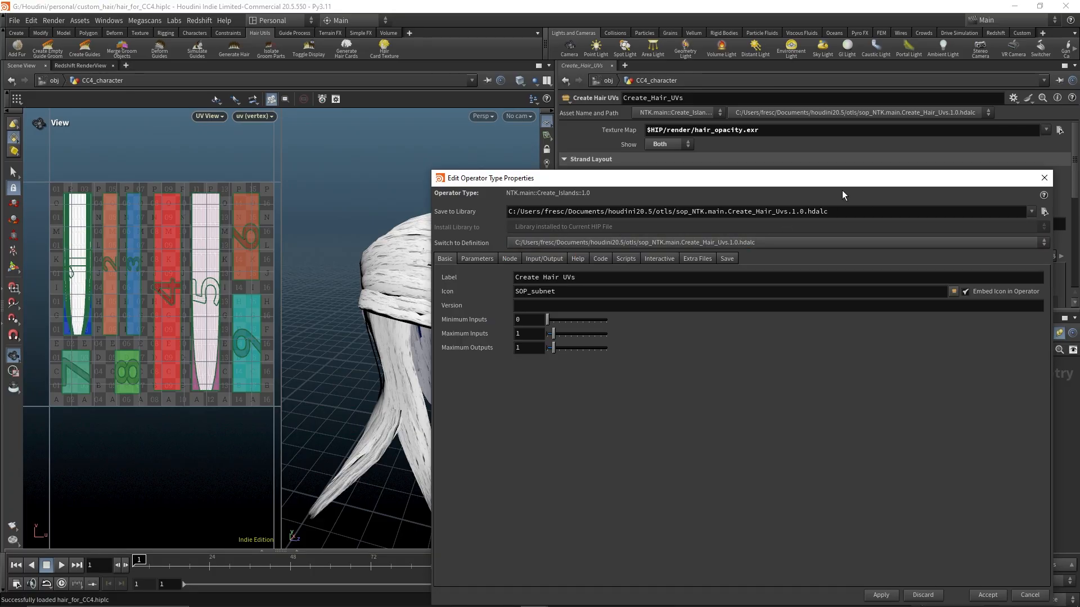
drag(835, 190, 731, 141)
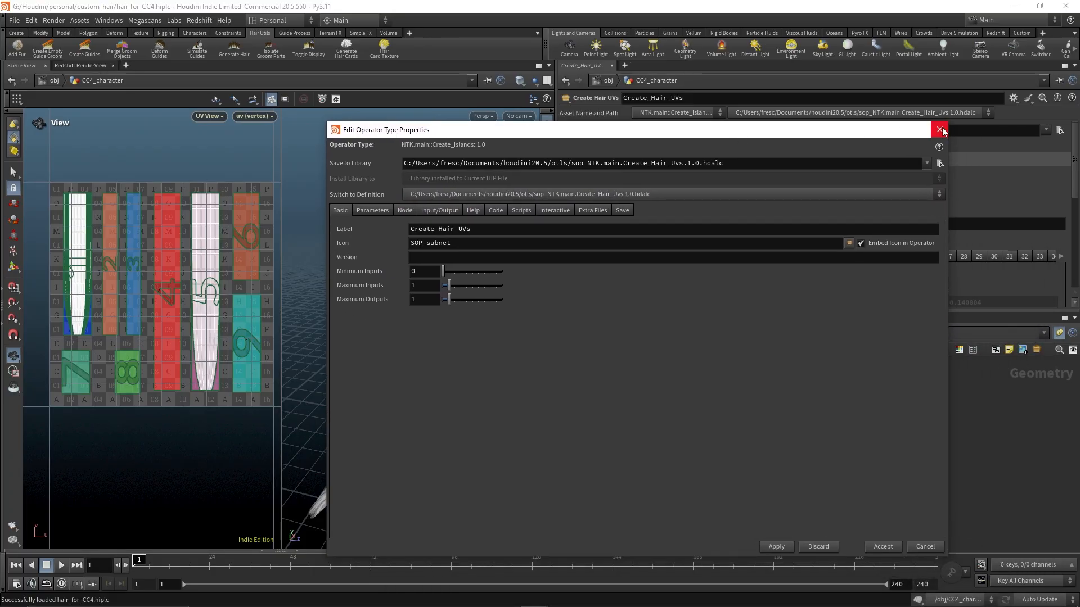
click(940, 130)
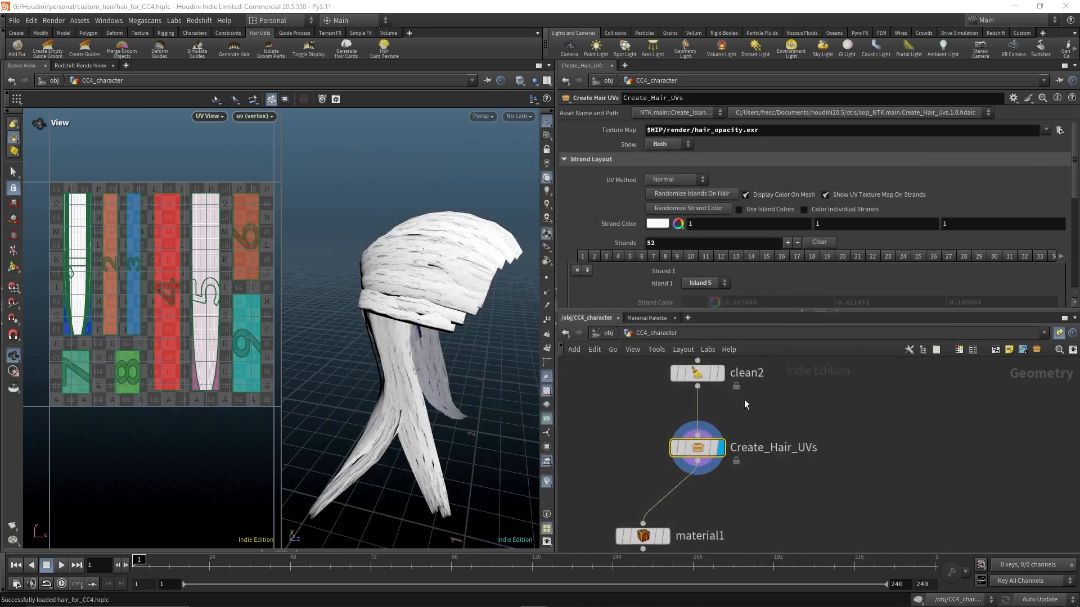
Add a Create Hair Card UVs node from the KFX Tools menu beside Create_Hair_UVs and briefly dive inside it
key(Tab)
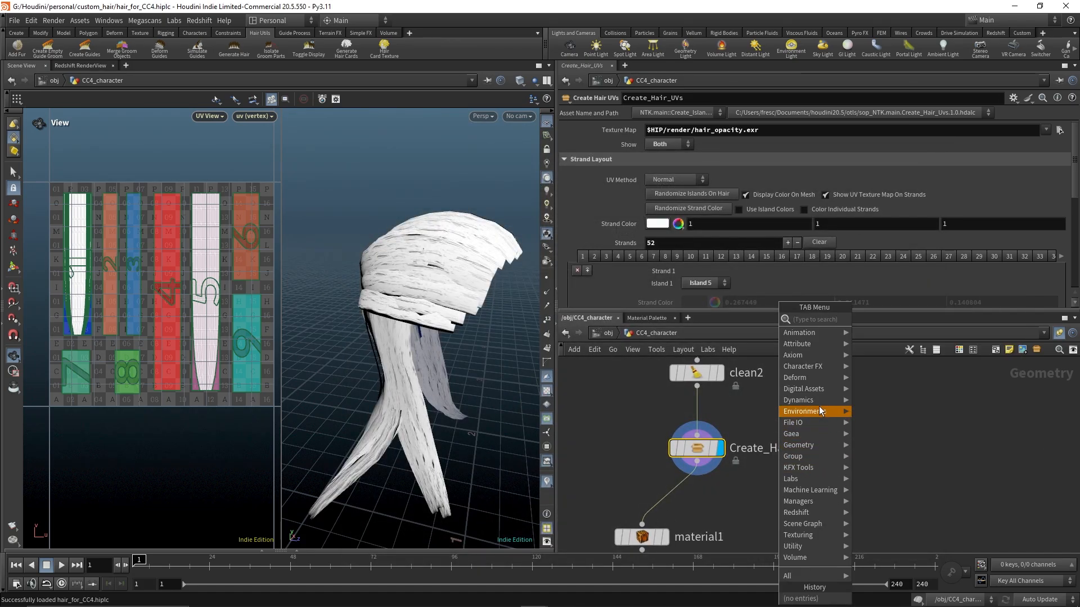
mouse_move(810, 467)
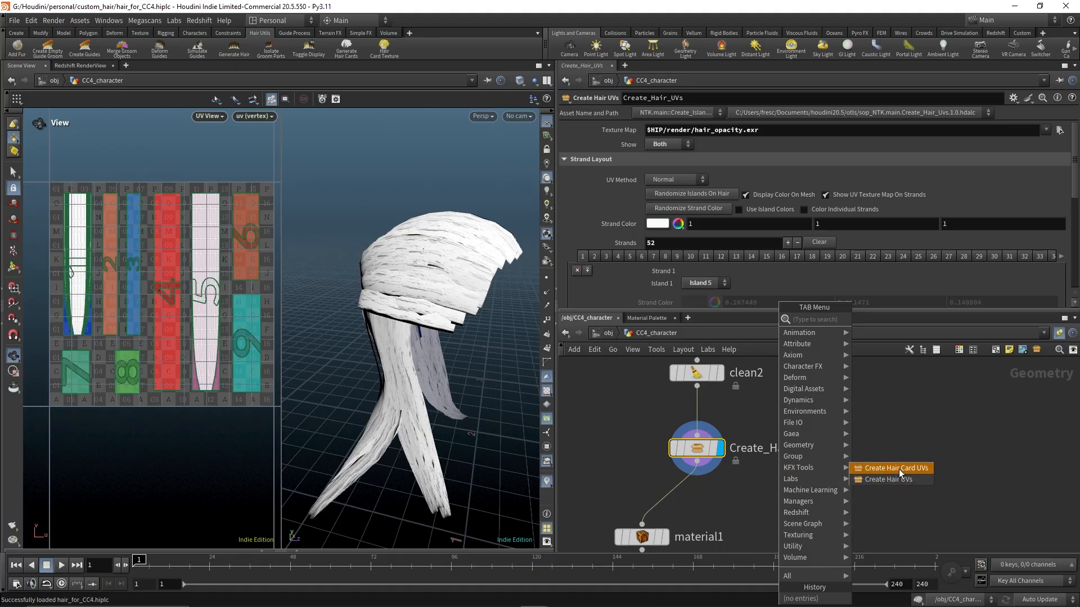
click(898, 468)
click(842, 481)
middle_drag(871, 414, 871, 382)
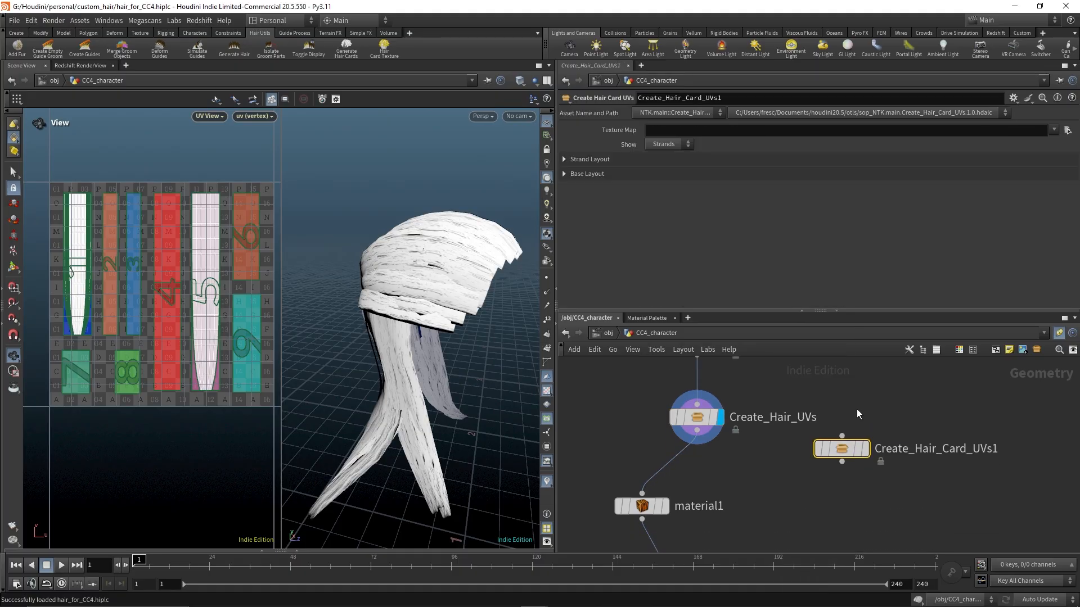
drag(842, 453, 829, 475)
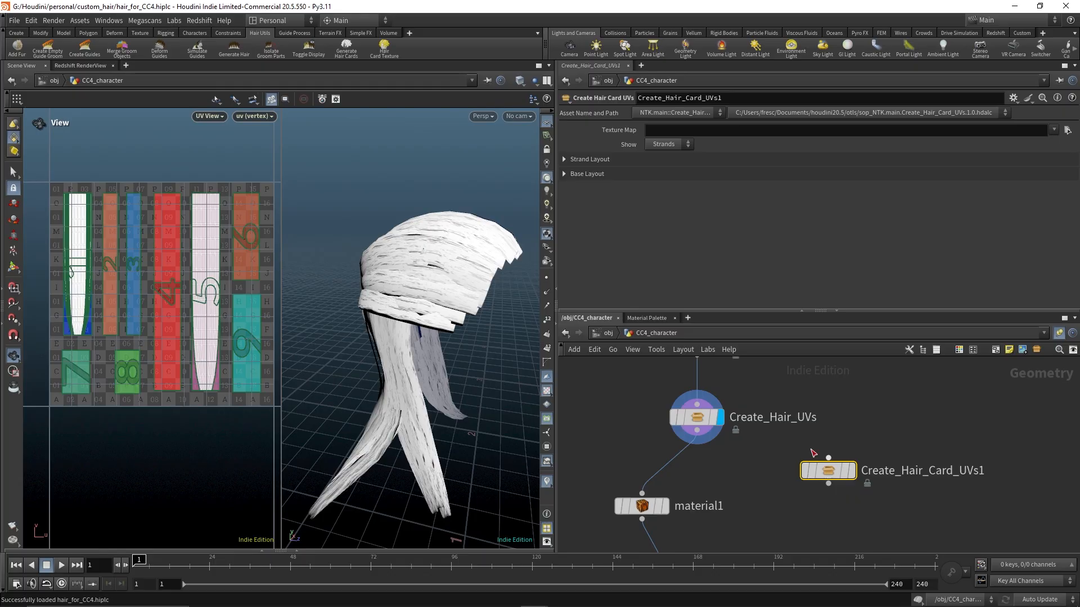
double_click(830, 471)
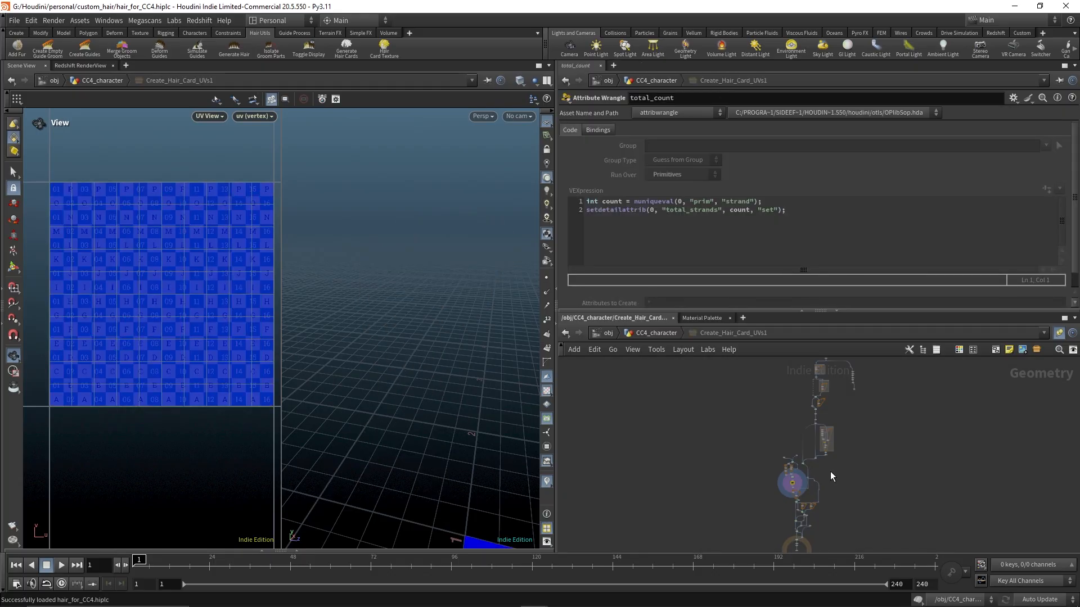
click(664, 334)
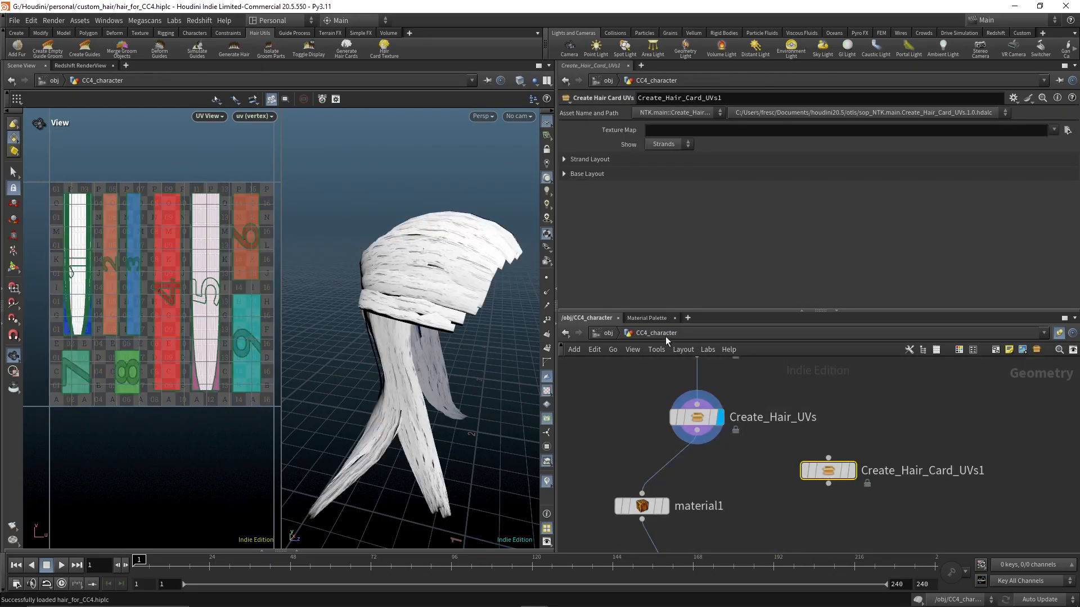
Connect clean2's output into the new Create Hair Card UVs node, make it the display node, and expand its Strand Layout
drag(743, 383, 852, 469)
drag(869, 475, 862, 430)
click(864, 435)
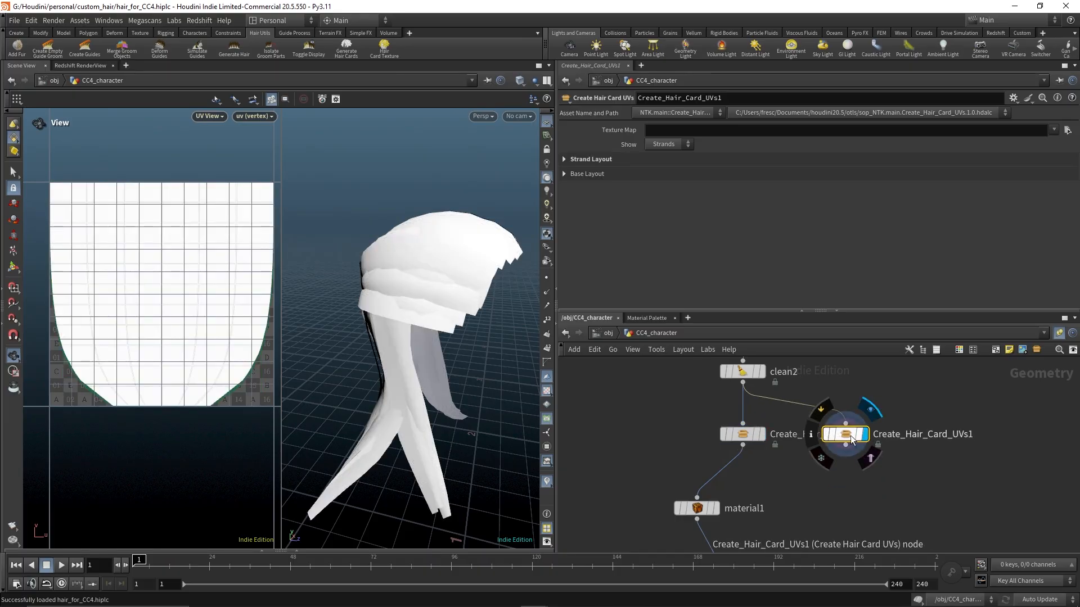
click(570, 160)
scroll(616, 233, down, 1)
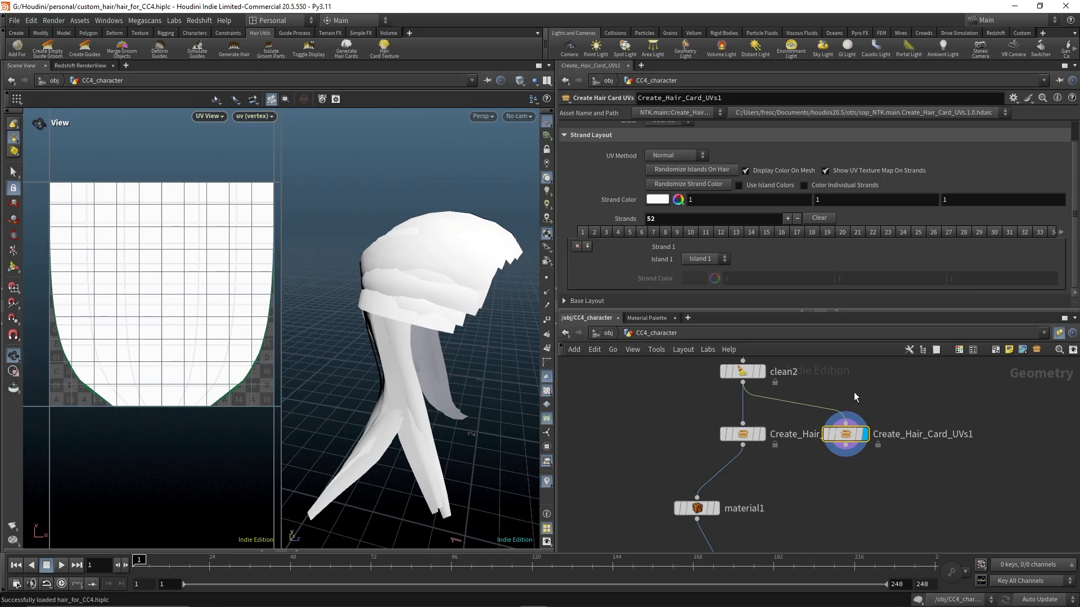
Move Create_Hair_UVs aside, expand the Base Layout of Create_Hair_Card_UVs1, and set its number of UV islands to 8
drag(395, 355, 466, 351)
drag(749, 441, 703, 442)
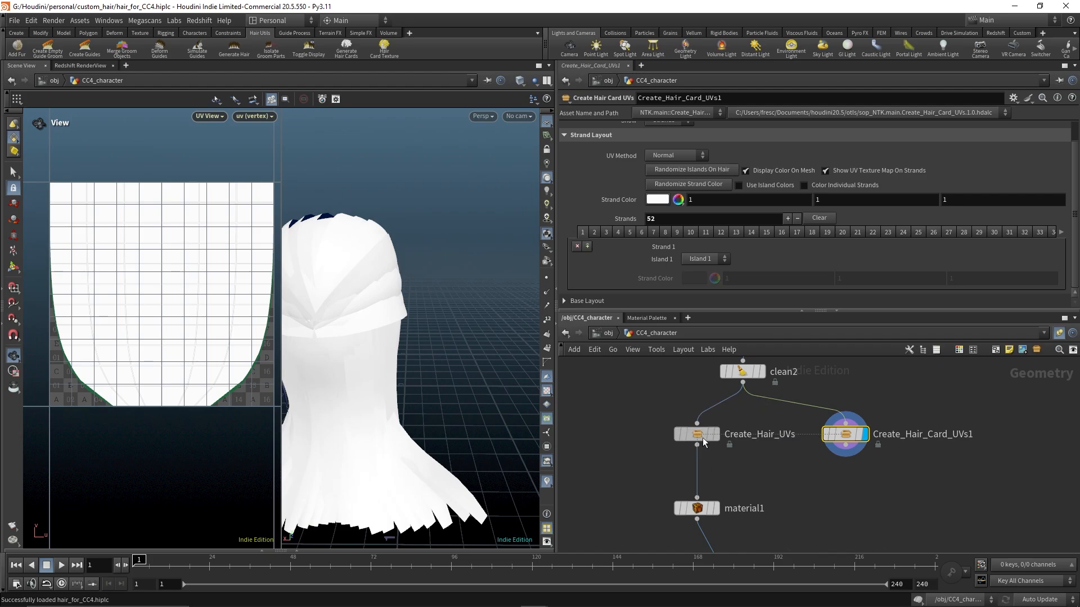
click(581, 302)
scroll(667, 245, down, 5)
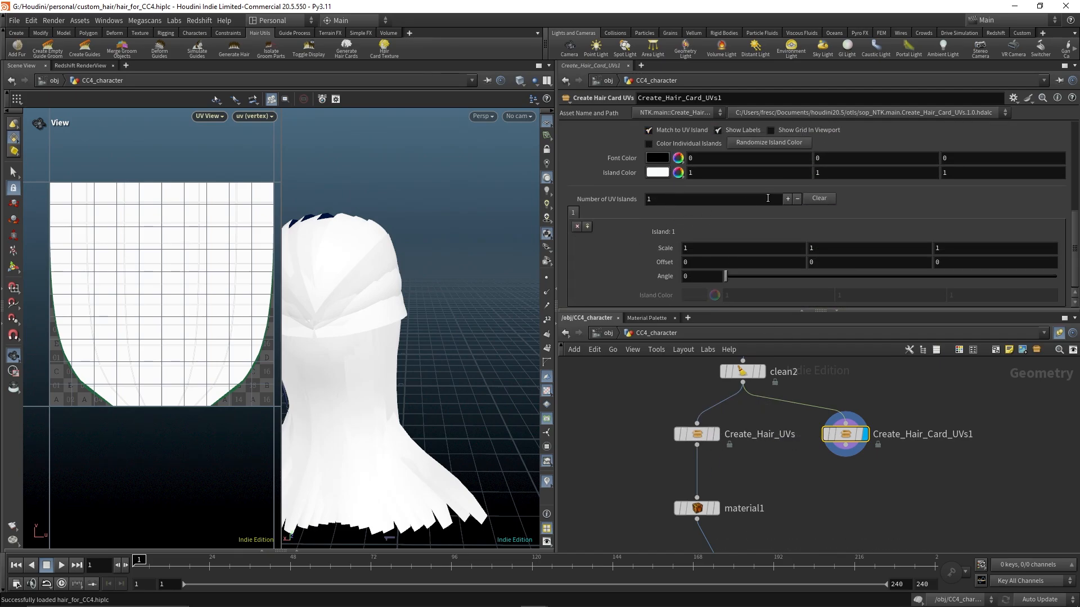
click(788, 198)
click(788, 198)
click(788, 198)
click(787, 198)
click(788, 198)
click(788, 198)
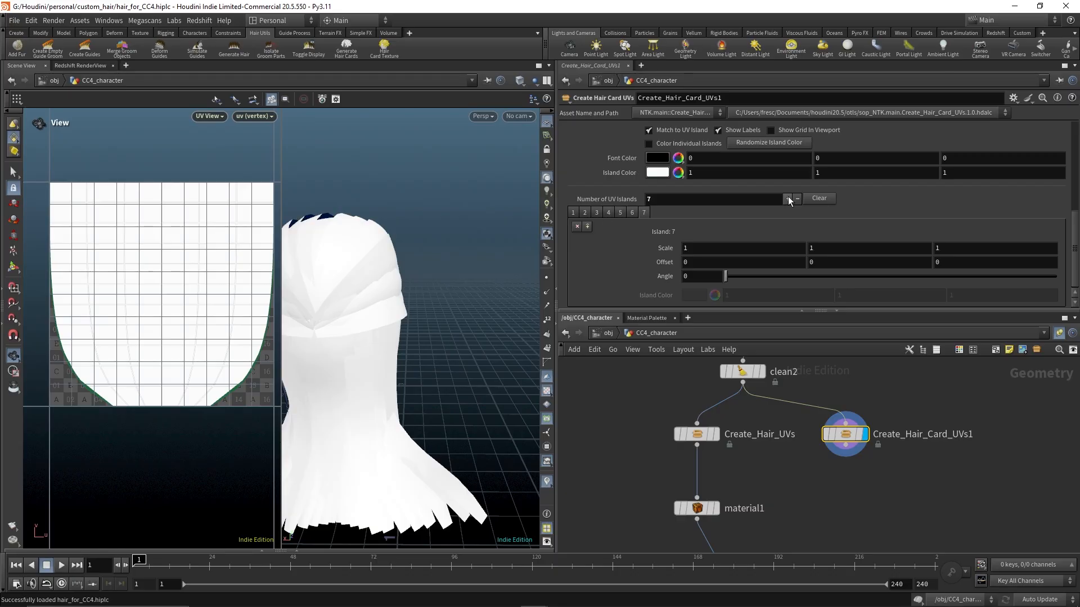
click(788, 198)
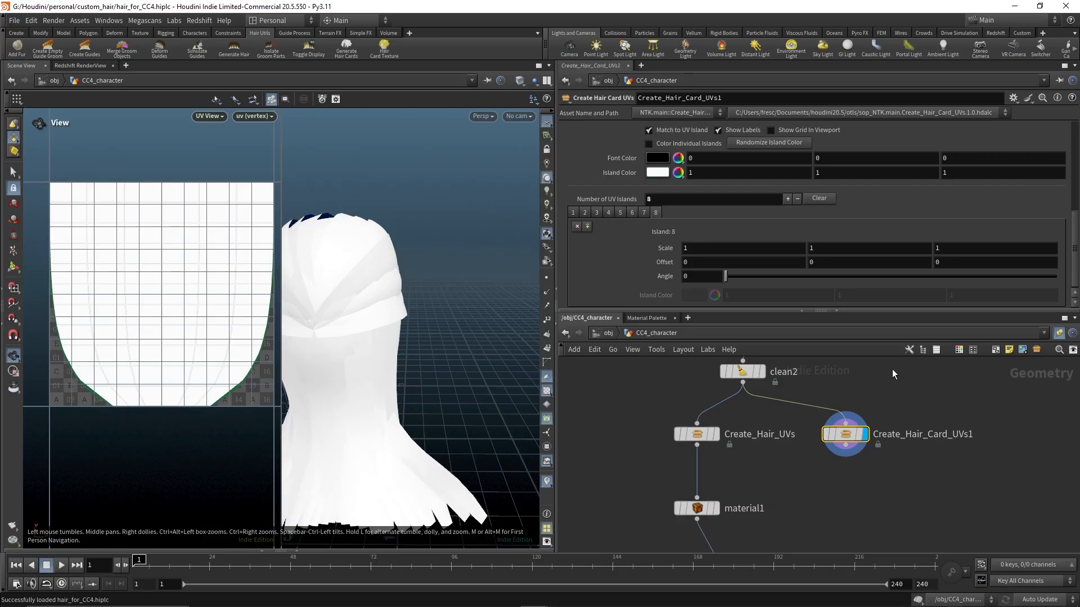
Inspect the texture map path on the Create_Hair_UVs node
scroll(879, 225, down, 5)
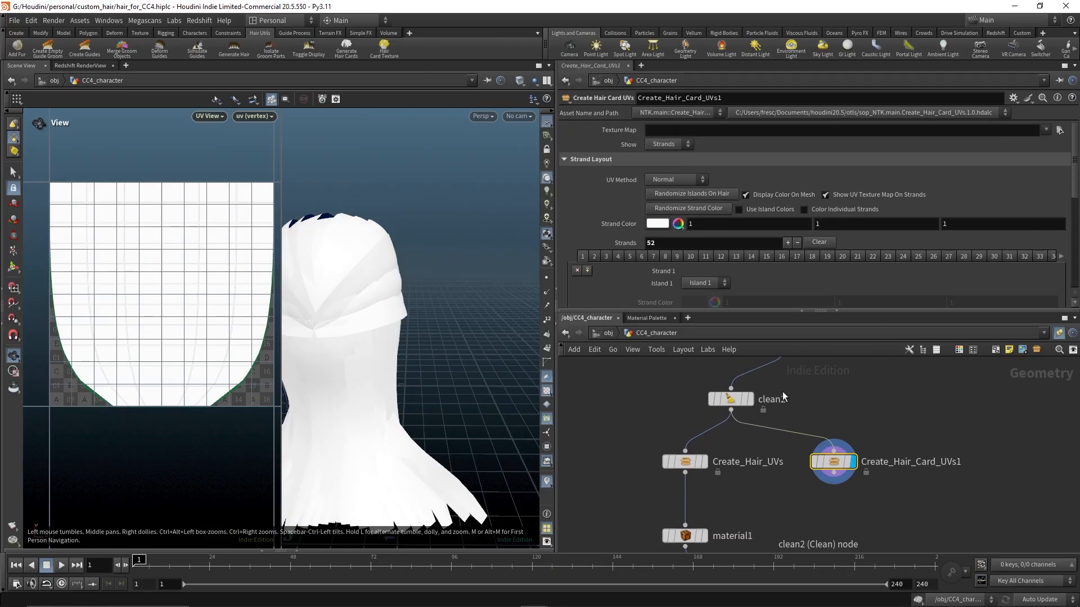
click(689, 462)
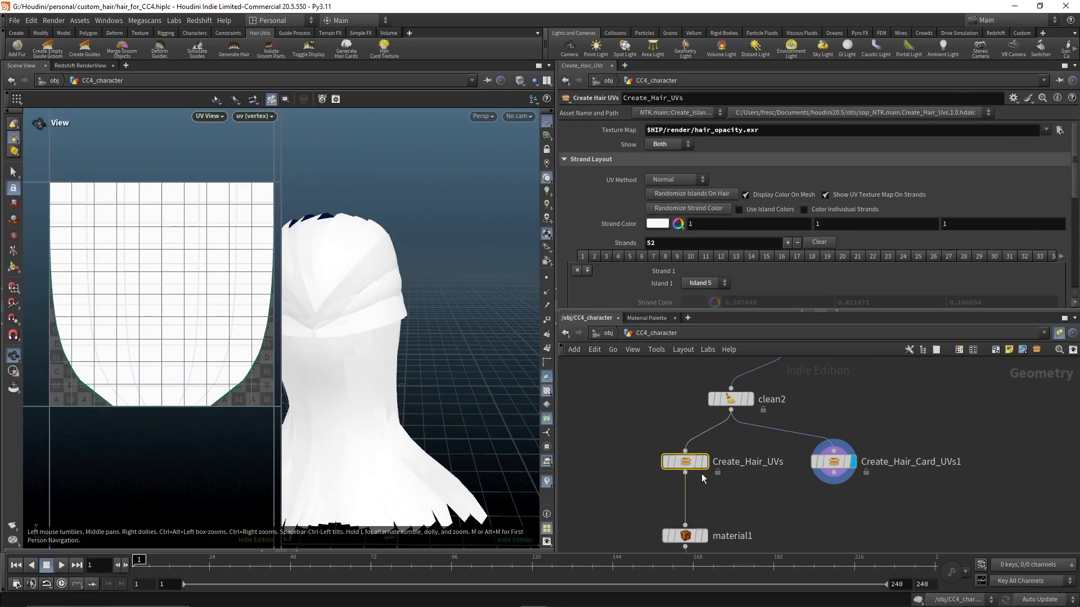
double_click(757, 130)
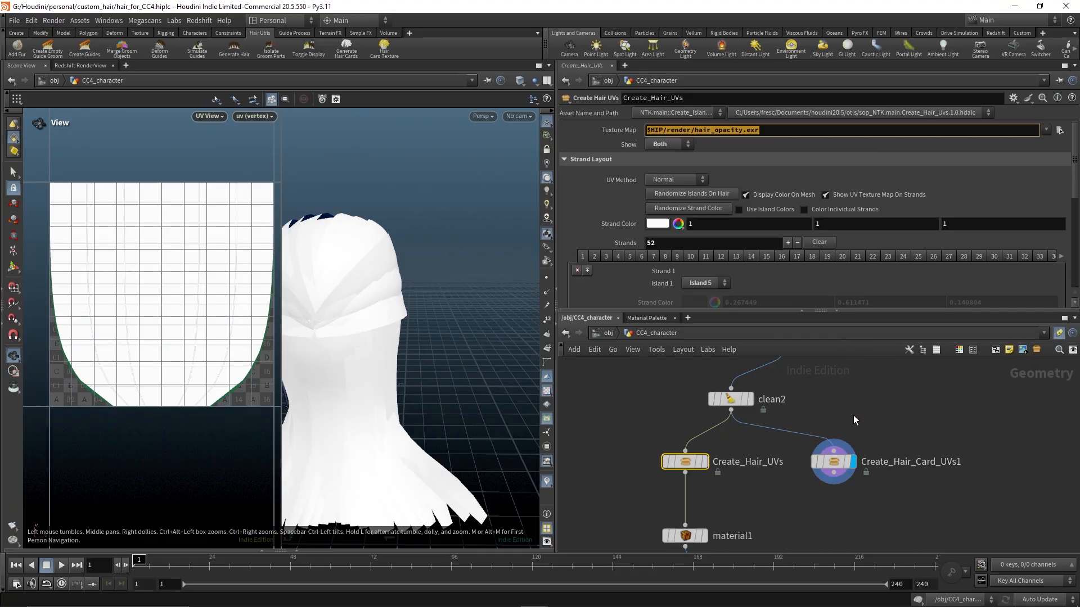
Set Create_Hair_Card_UVs1's texture map to $HIP/render/hair_renders/hair_render.Opacity.exr
click(841, 460)
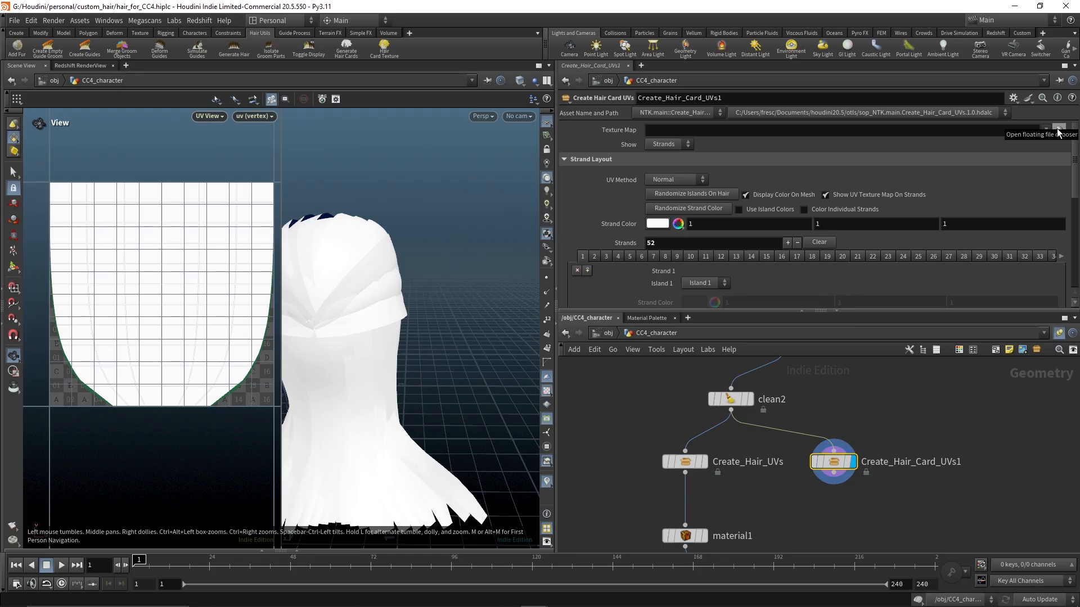
click(1058, 131)
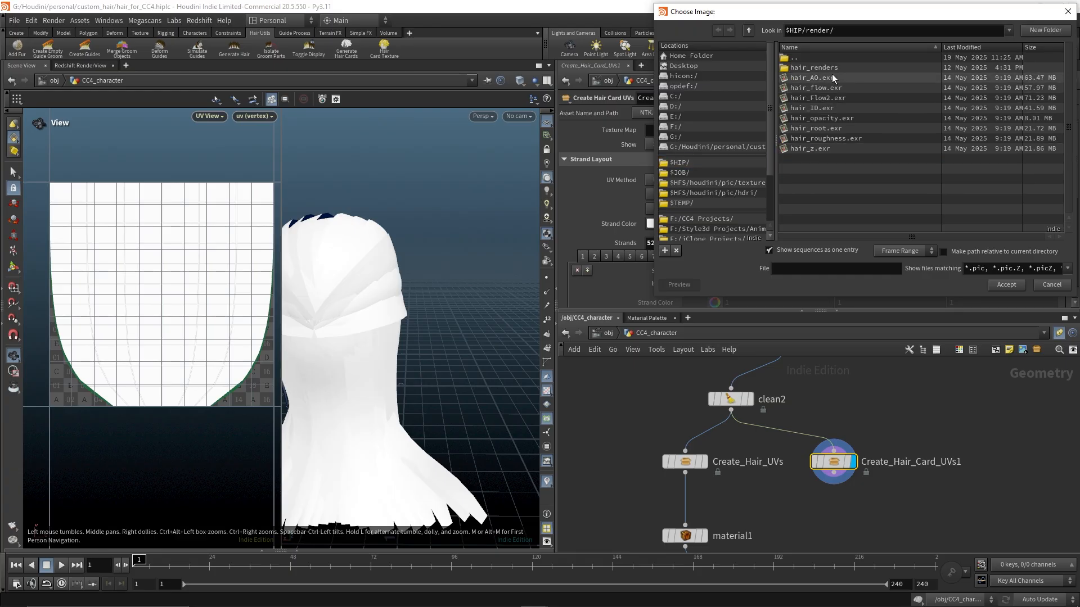
double_click(815, 67)
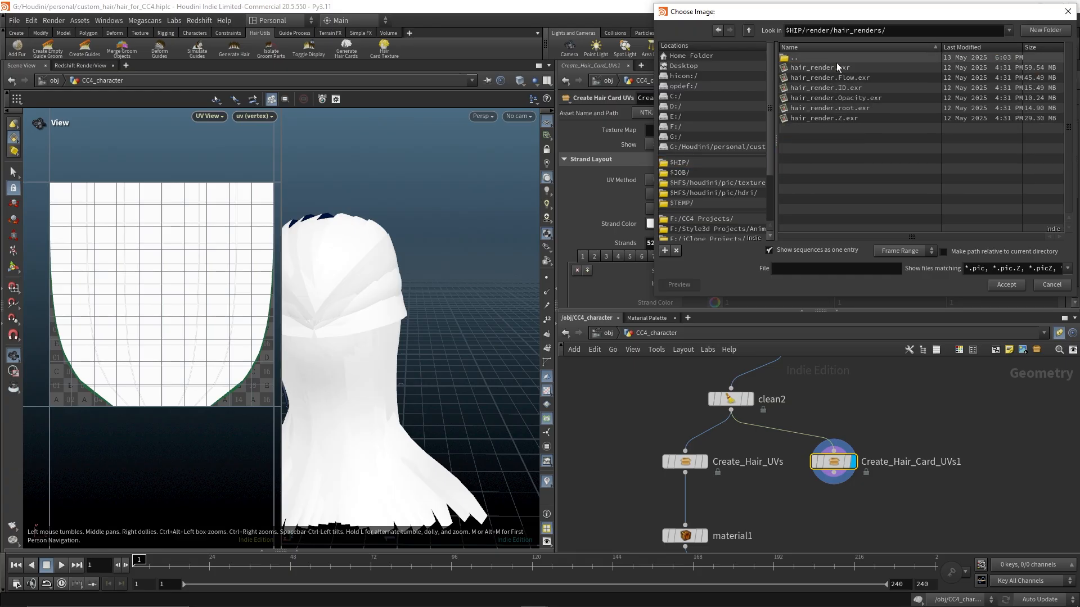
click(843, 100)
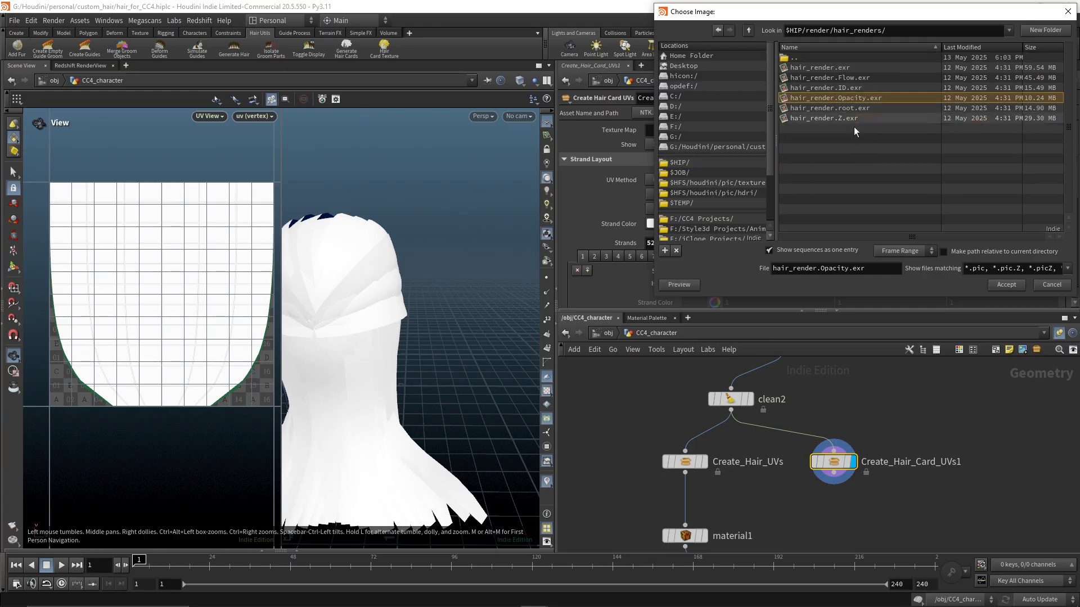
click(1006, 285)
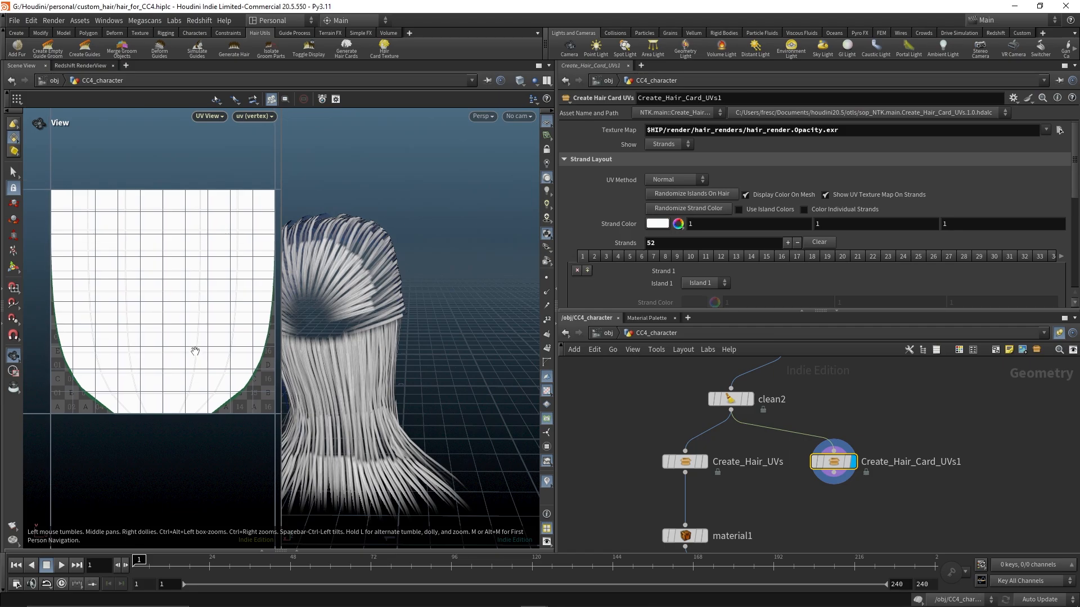
Try to load hair_render.Opacity.exr from custom_hair/render/hair_renders as the UV viewport background image, then close the display options
key(d)
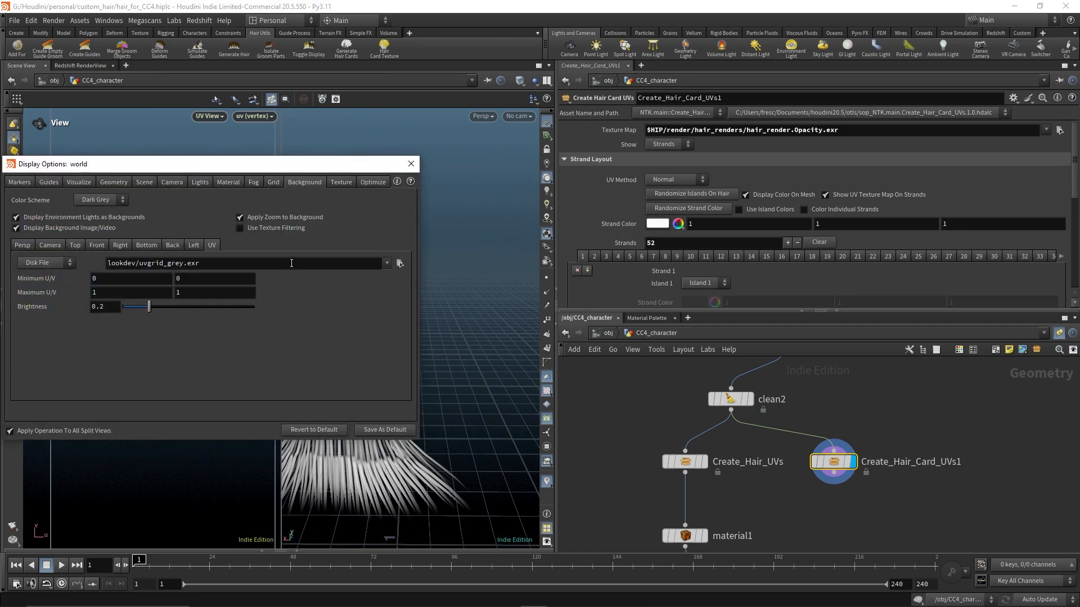
click(399, 263)
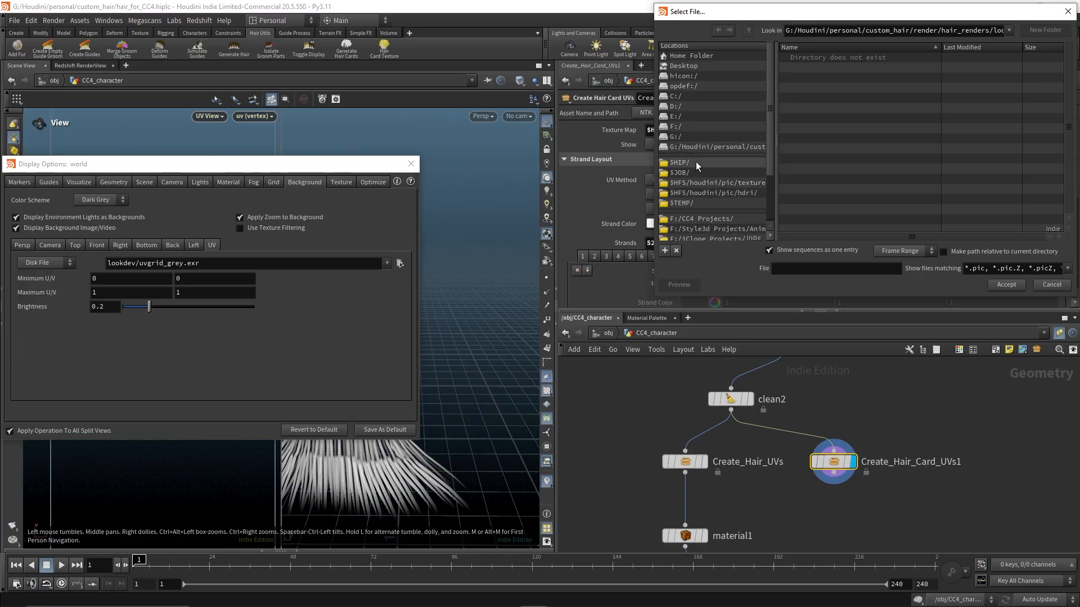
scroll(696, 187, down, 2)
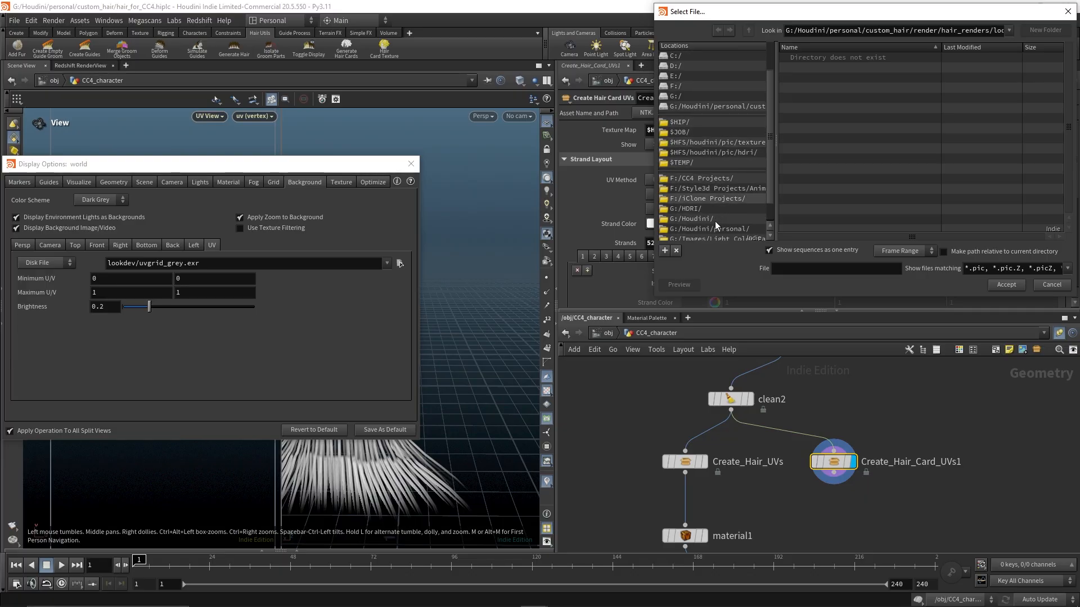
click(712, 228)
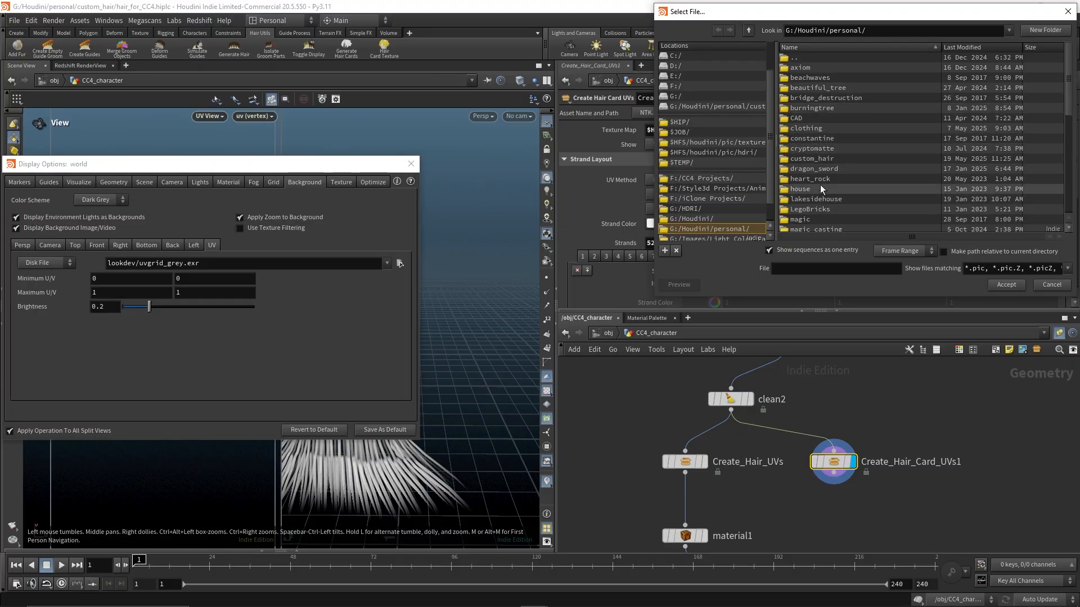
double_click(823, 158)
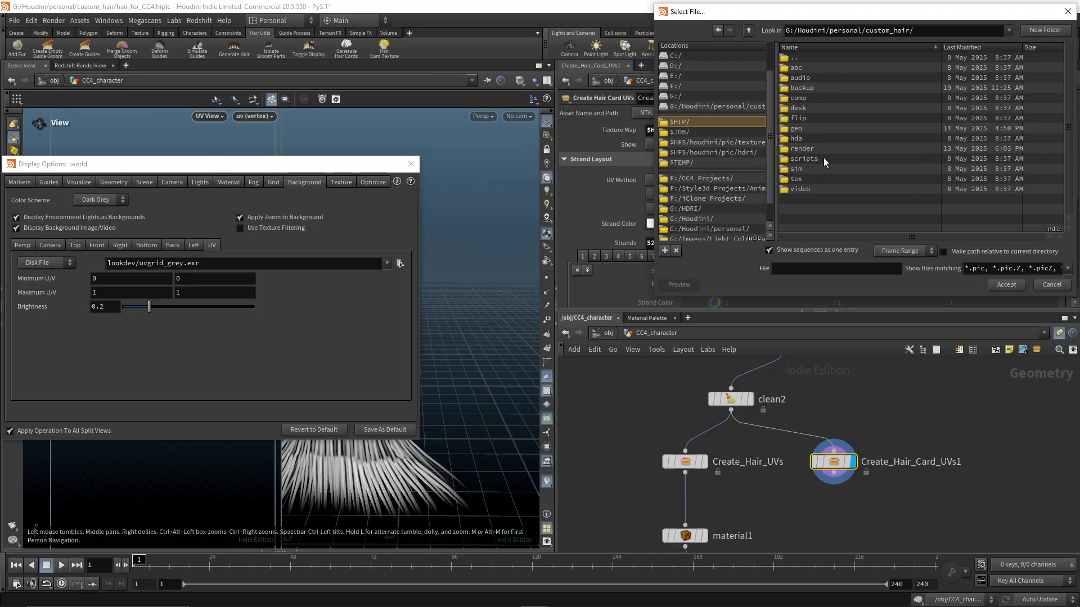
double_click(810, 148)
double_click(819, 68)
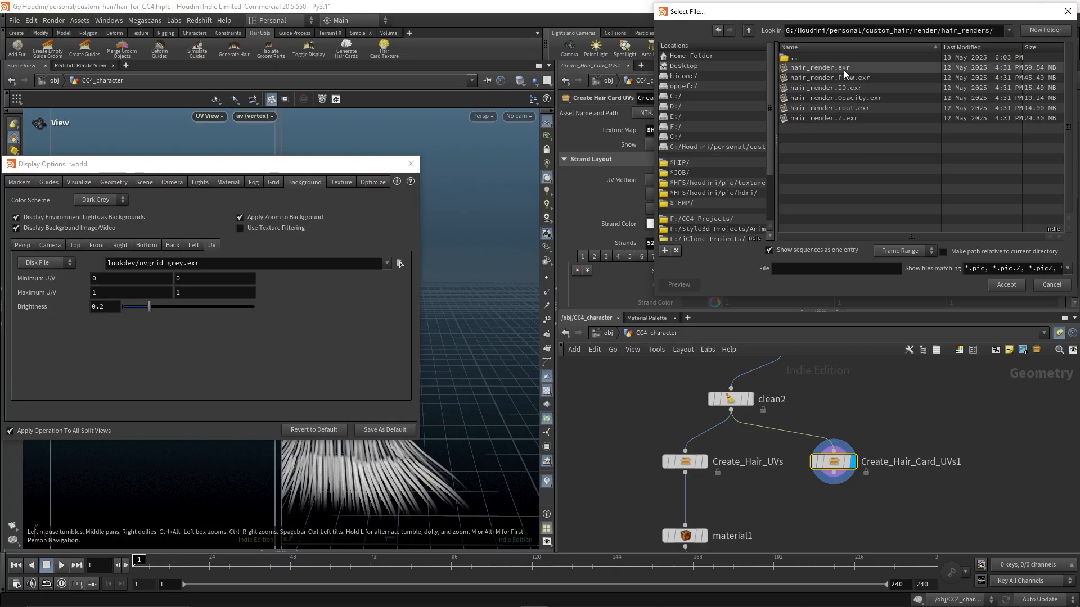
click(842, 98)
click(1006, 285)
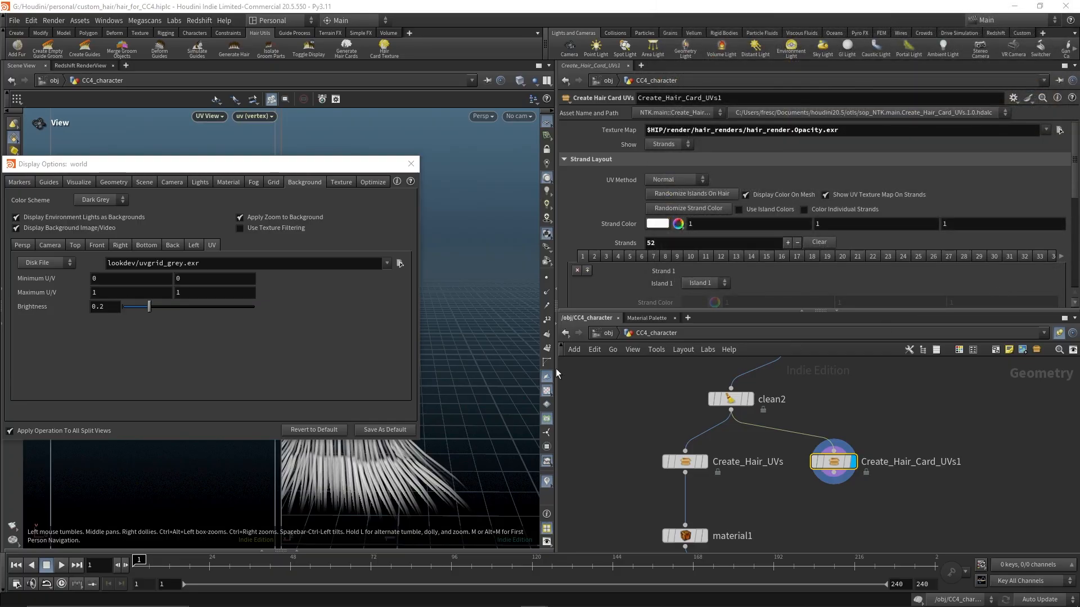
click(411, 164)
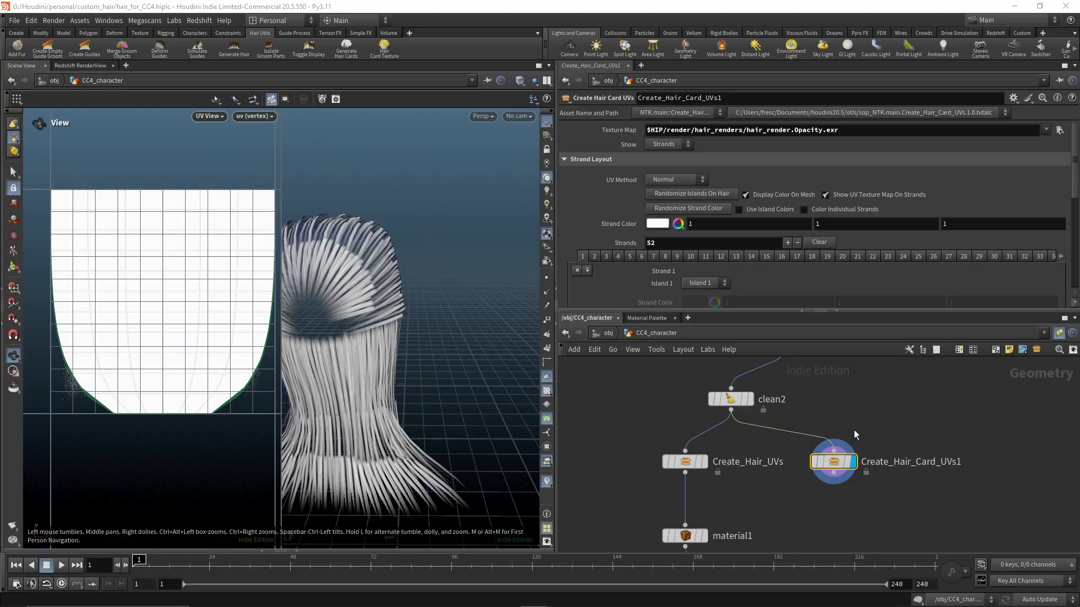
drag(666, 448, 813, 439)
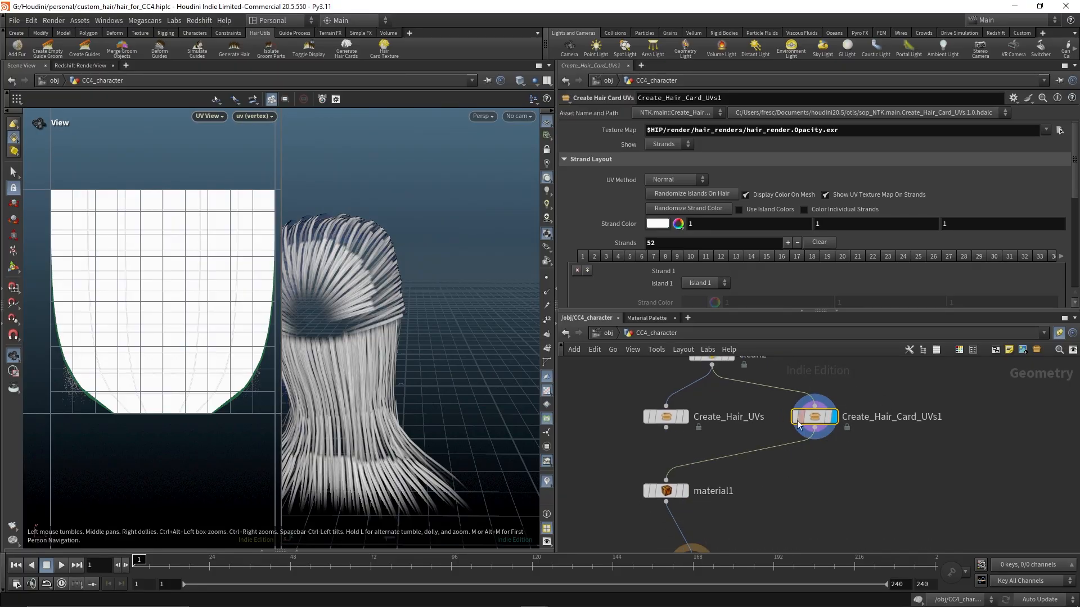
scroll(738, 268, down, 5)
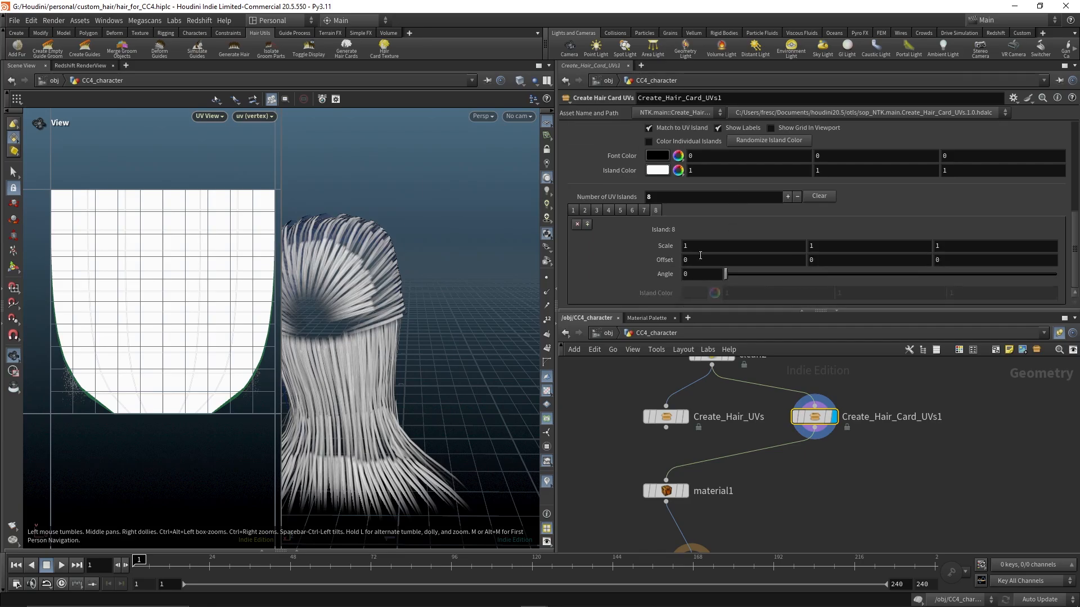
click(663, 419)
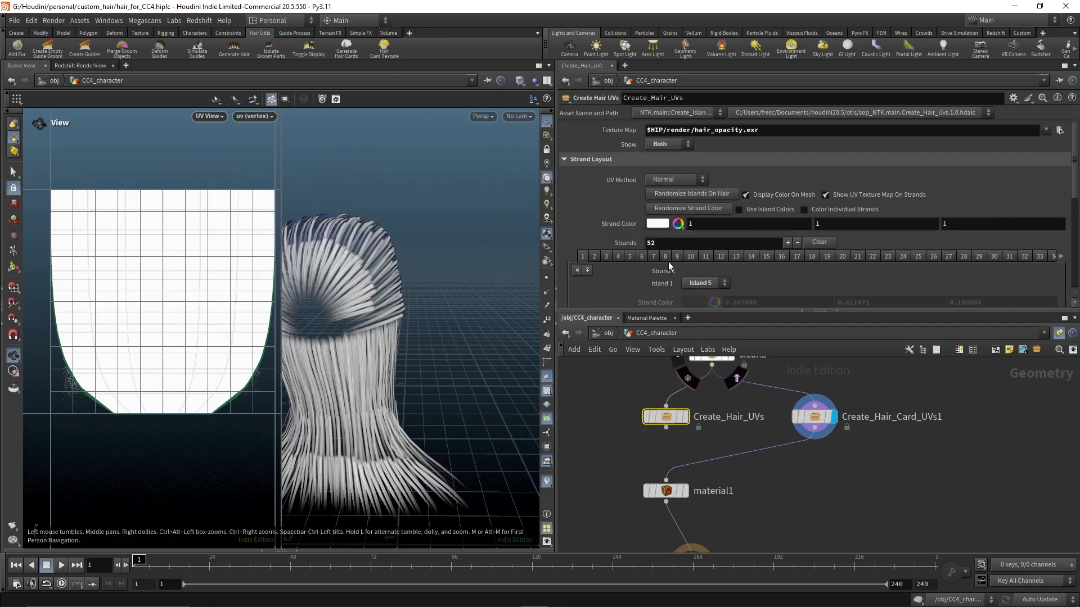
scroll(585, 247, down, 3)
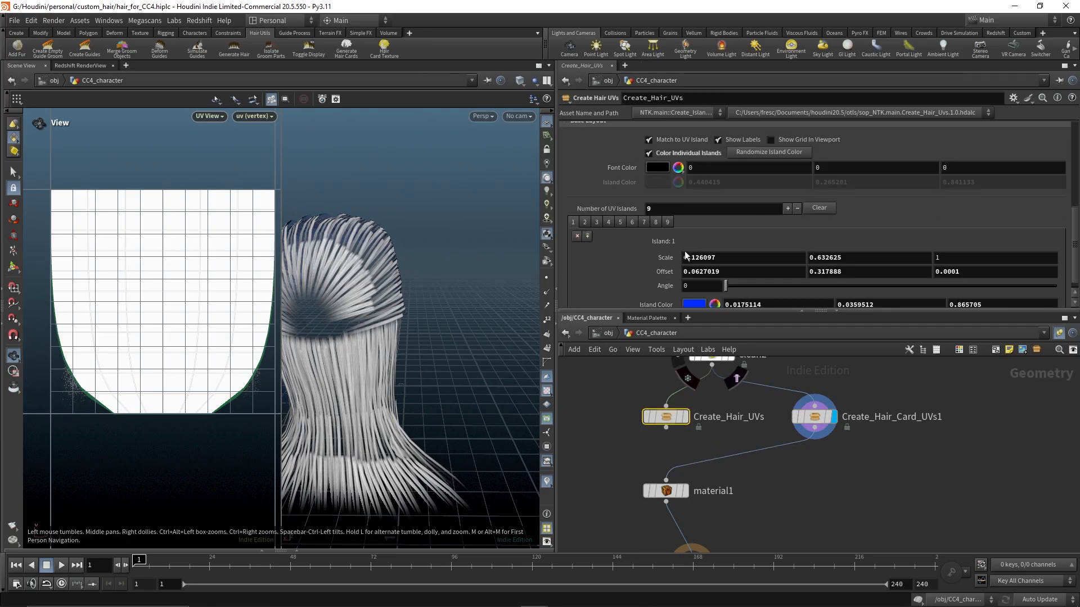
right_click(673, 254)
click(703, 336)
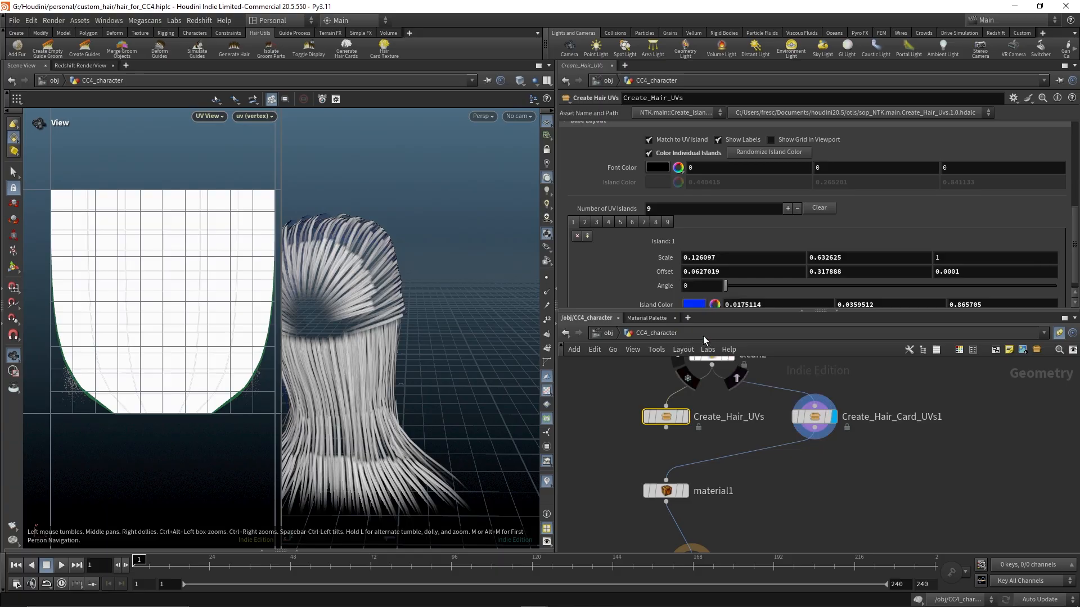
click(809, 425)
scroll(639, 260, up, 3)
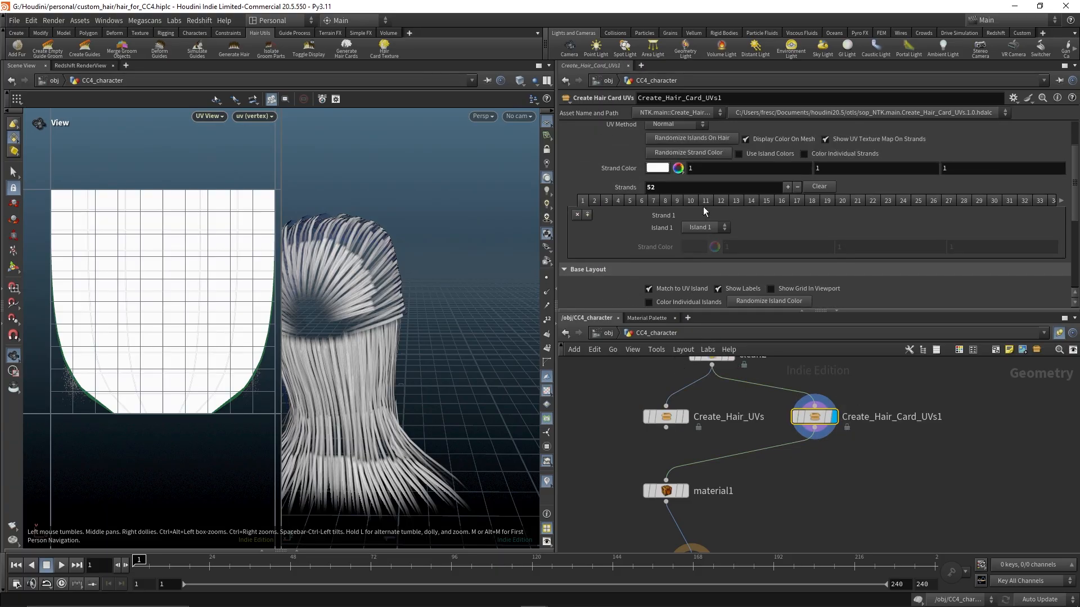
click(726, 228)
click(727, 228)
scroll(684, 147, up, 2)
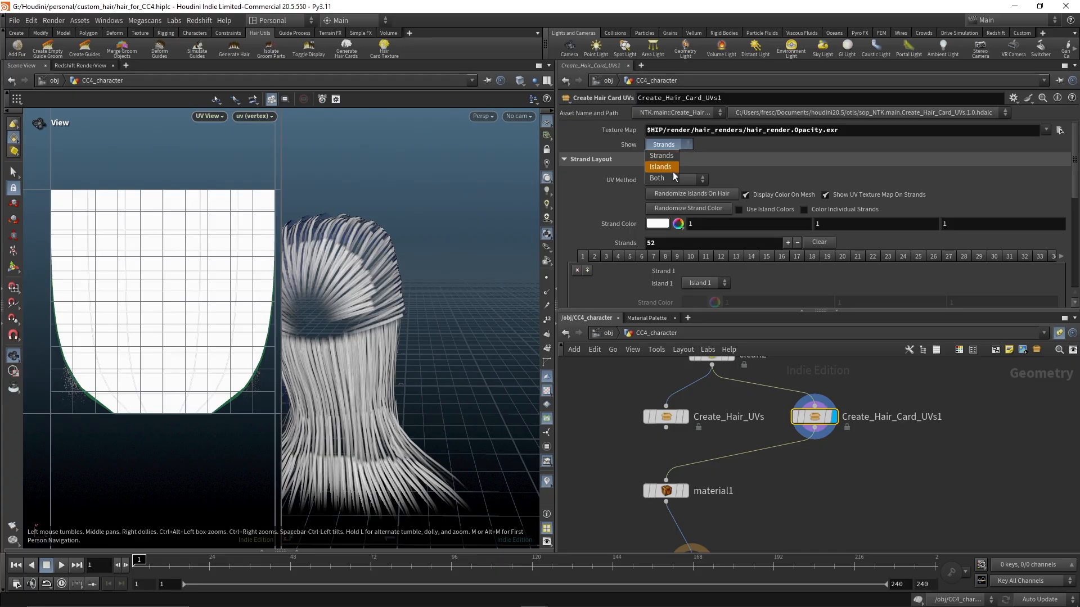
mouse_move(811, 492)
middle_down()
mouse_move(865, 393)
mouse_move(821, 495)
middle_up()
Copy island 1's Scale from Create_Hair_UVs and paste its values into island 1 of Create_Hair_Card_UVs1
click(672, 420)
scroll(603, 225, down, 1)
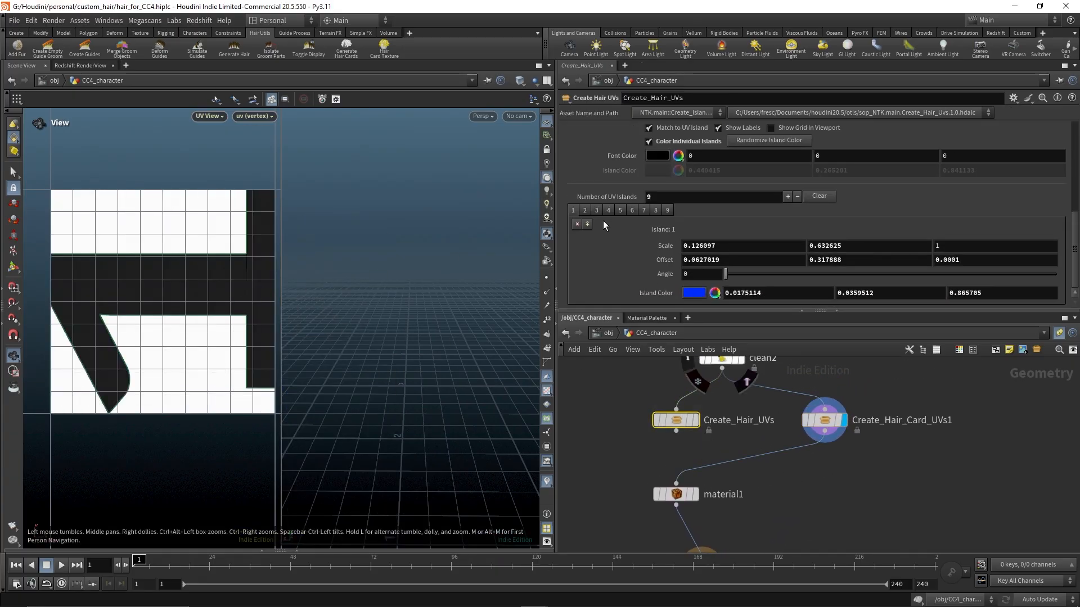
right_click(657, 244)
click(685, 325)
click(824, 421)
scroll(741, 281, down, 3)
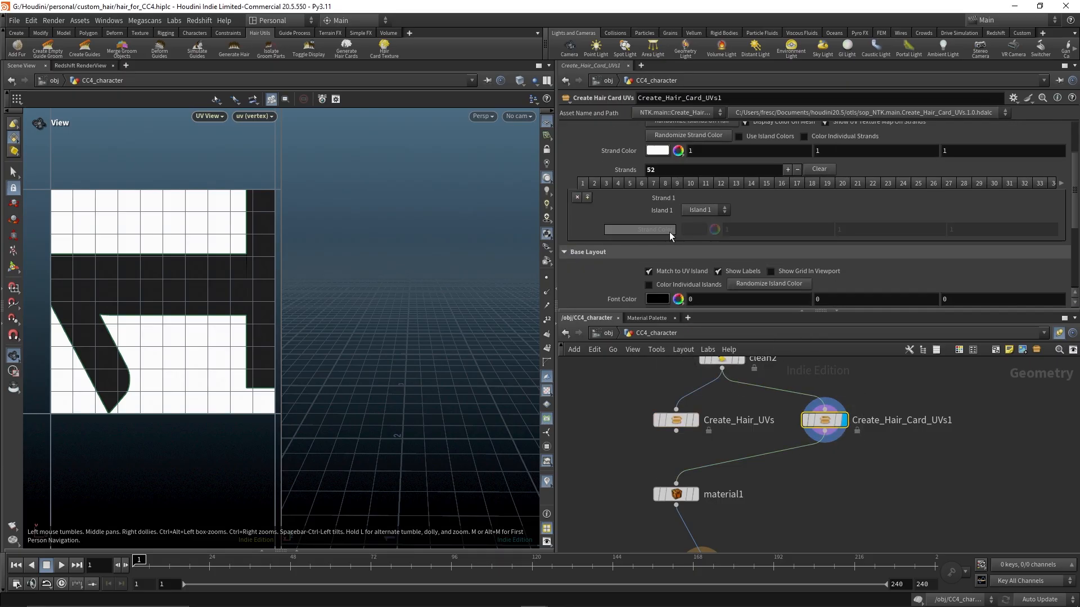
scroll(659, 227, down, 1)
right_click(662, 243)
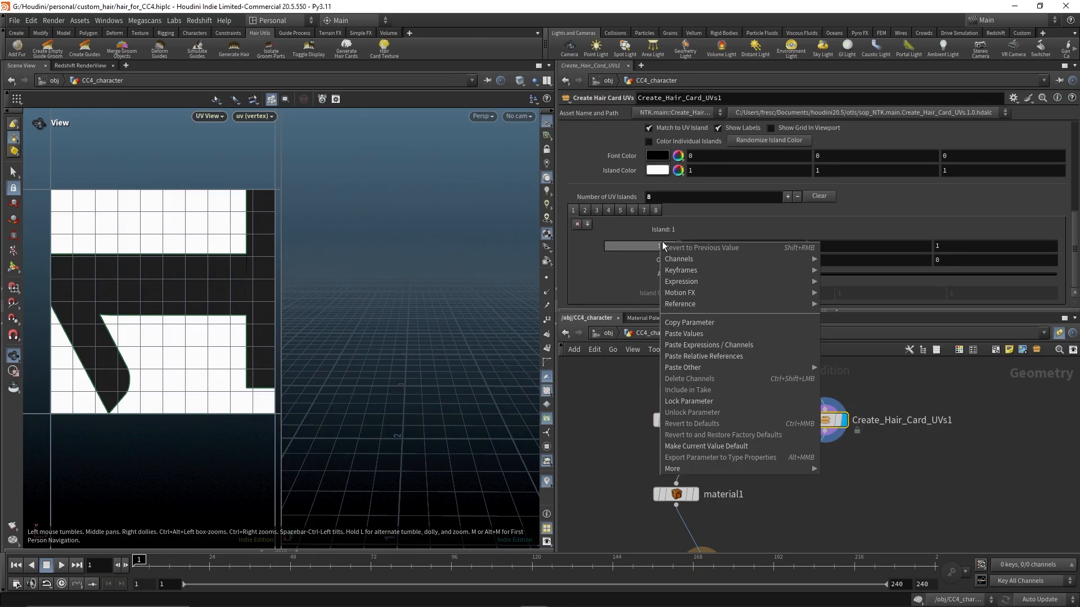
click(697, 335)
Copy island 1's Offset from Create_Hair_UVs and paste its values into island 1 of Create_Hair_Card_UVs1
click(679, 420)
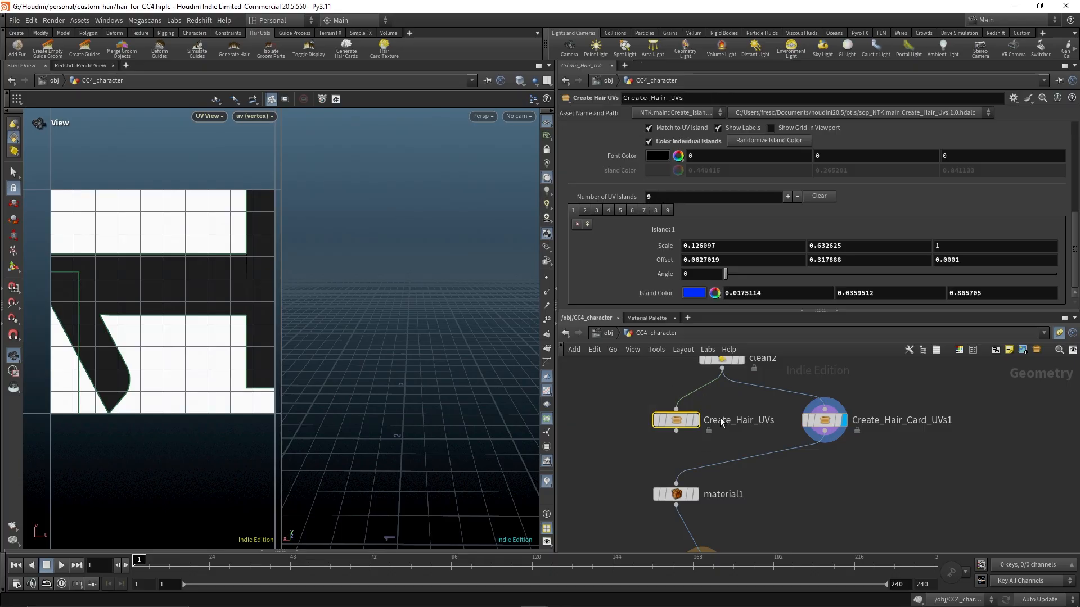
right_click(669, 274)
click(695, 347)
click(822, 422)
right_click(668, 262)
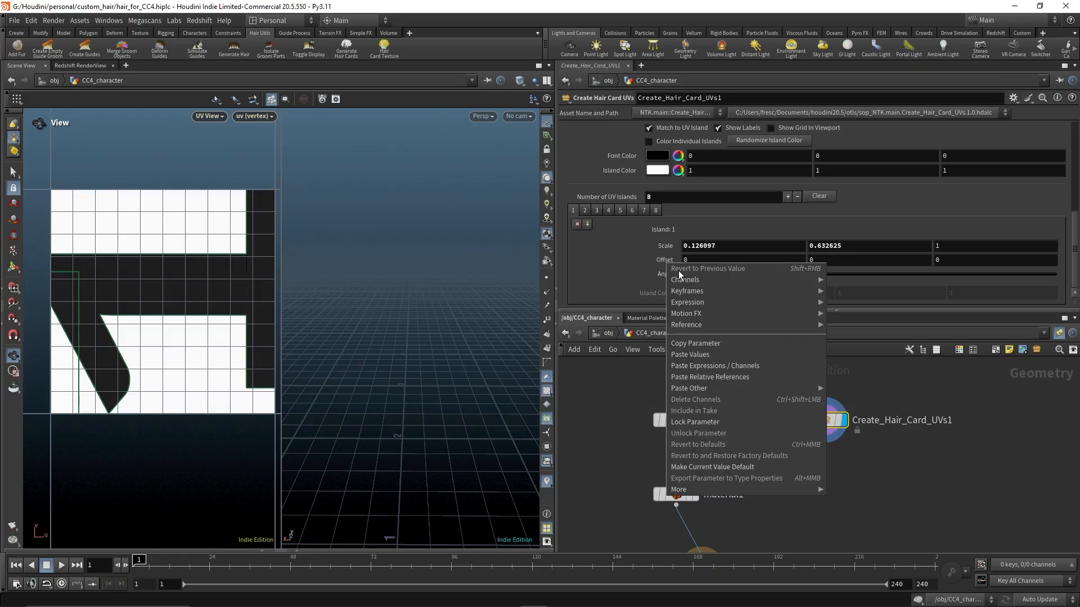
click(701, 355)
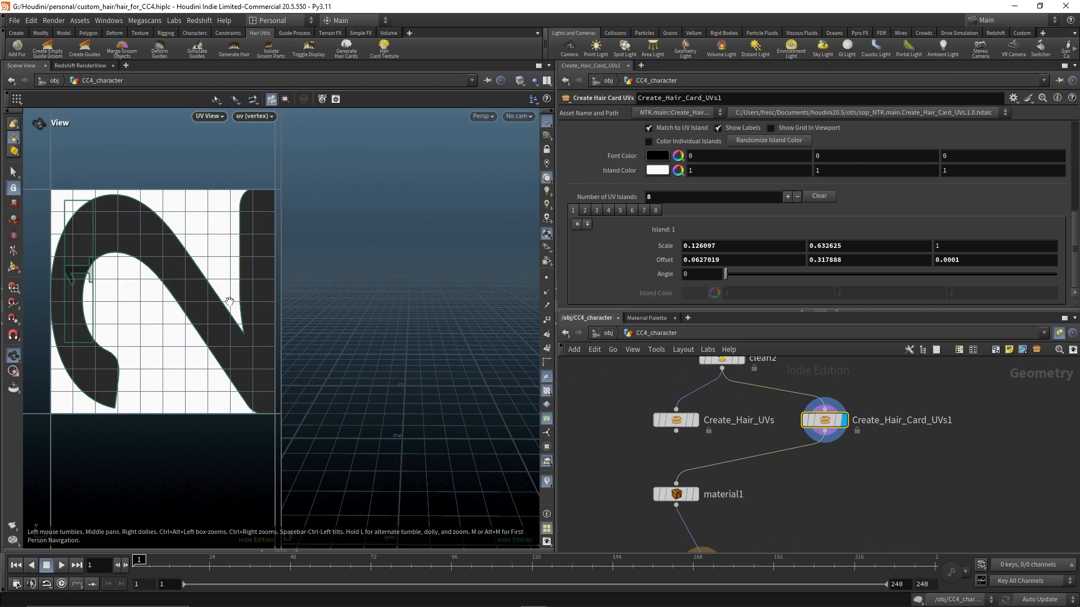
scroll(712, 184, up, 5)
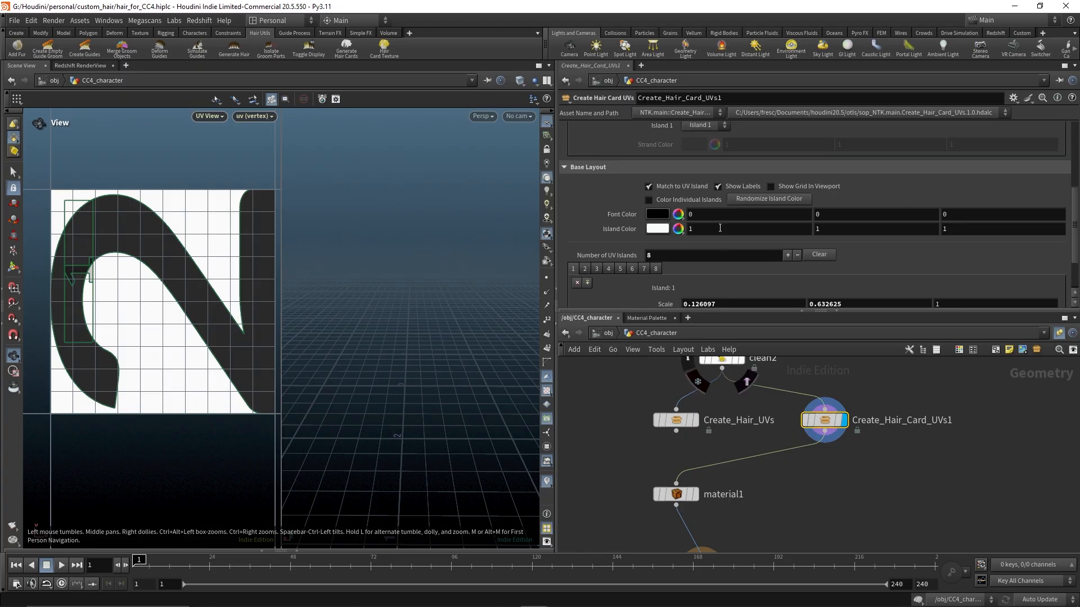
click(725, 199)
click(726, 202)
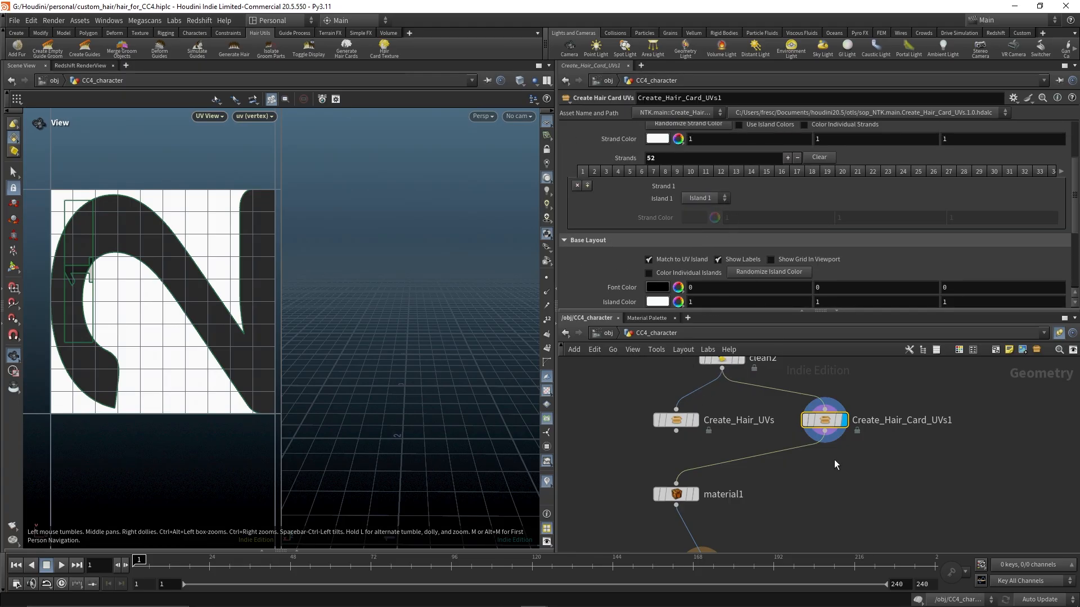
Copy island 2's Scale from Create_Hair_UVs and paste its values into island 2 of Create_Hair_Card_UVs1
scroll(835, 463, down, 3)
scroll(737, 475, up, 3)
middle_drag(843, 488, 752, 500)
click(653, 426)
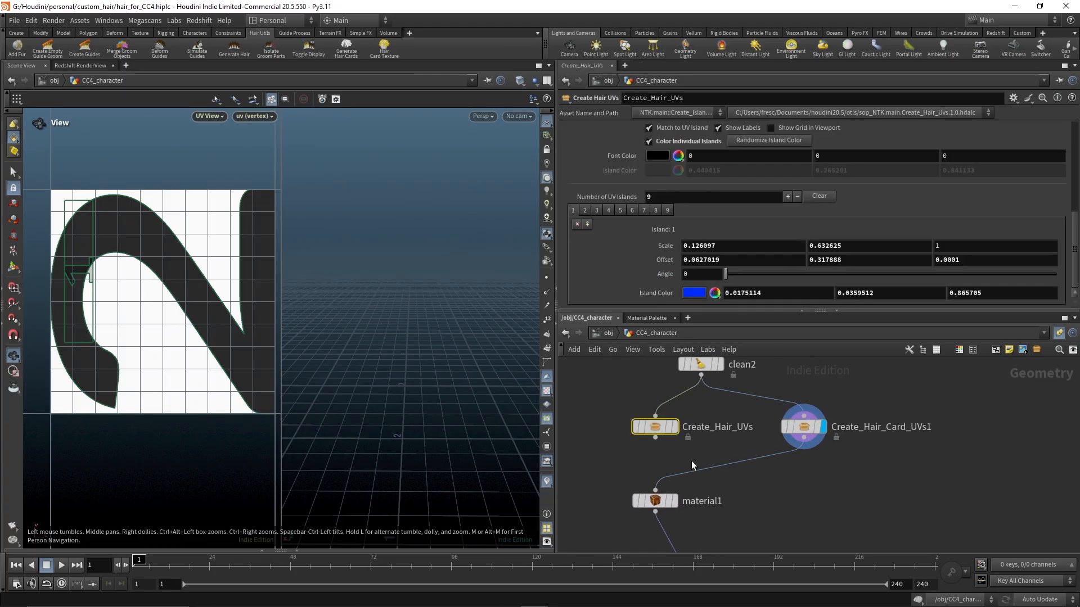
click(585, 210)
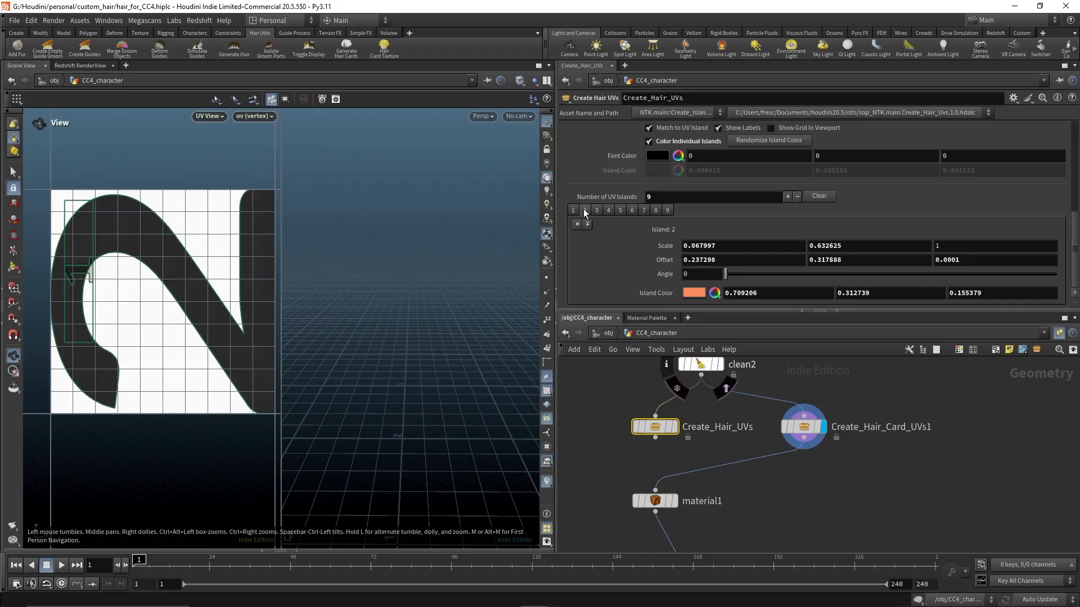
right_click(674, 245)
click(697, 325)
click(804, 427)
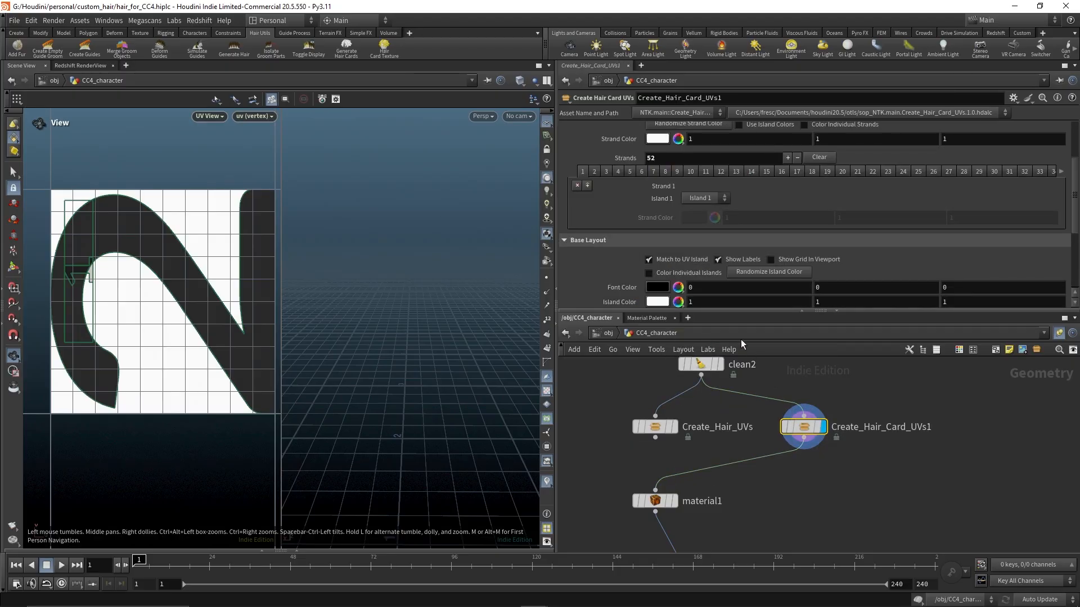
scroll(630, 243, down, 4)
click(585, 240)
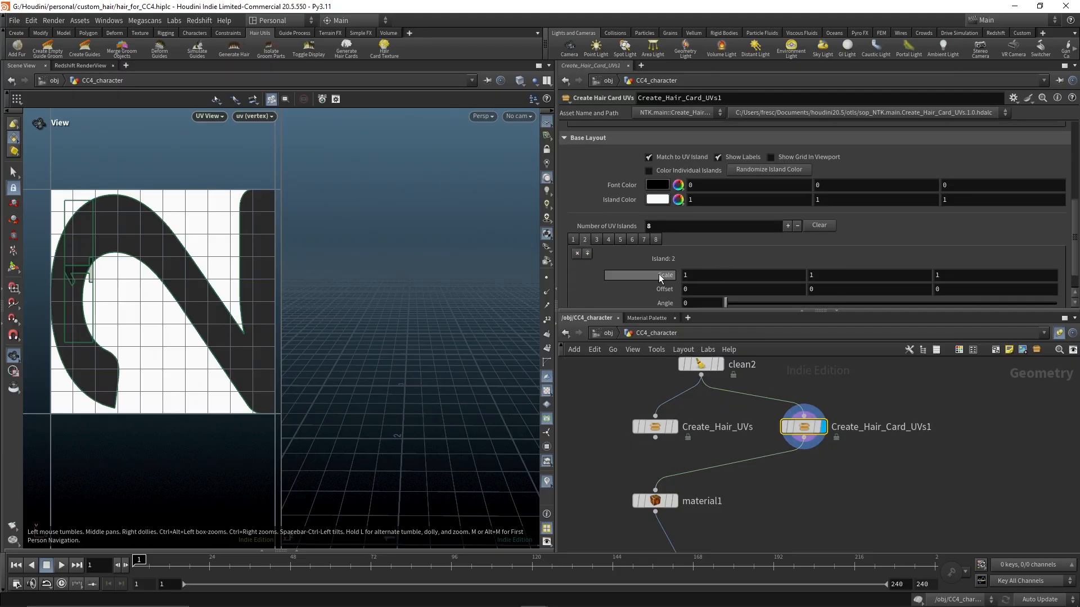
right_click(659, 274)
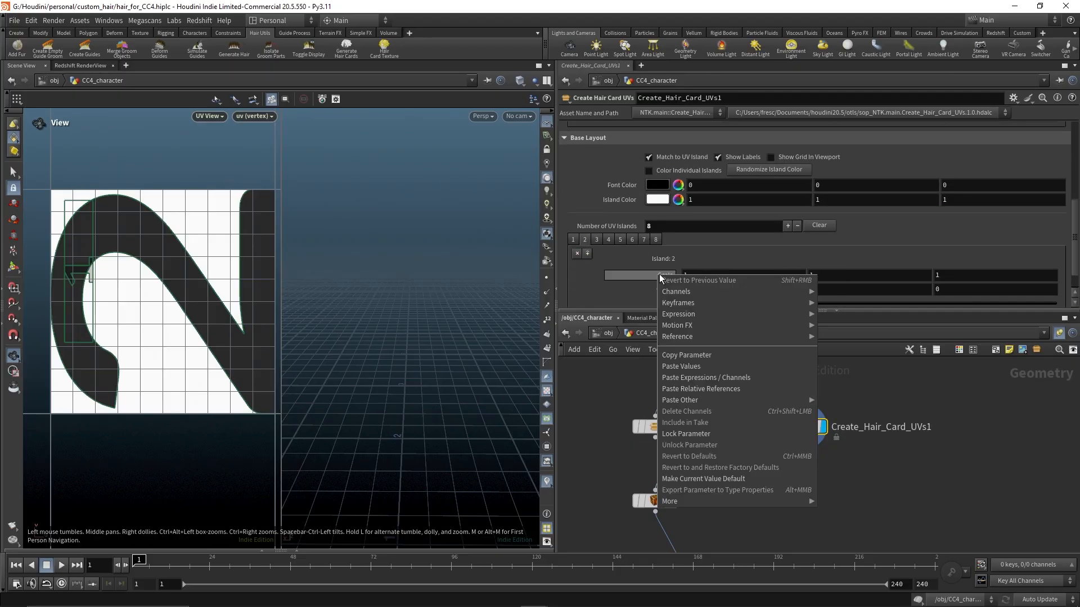
click(703, 366)
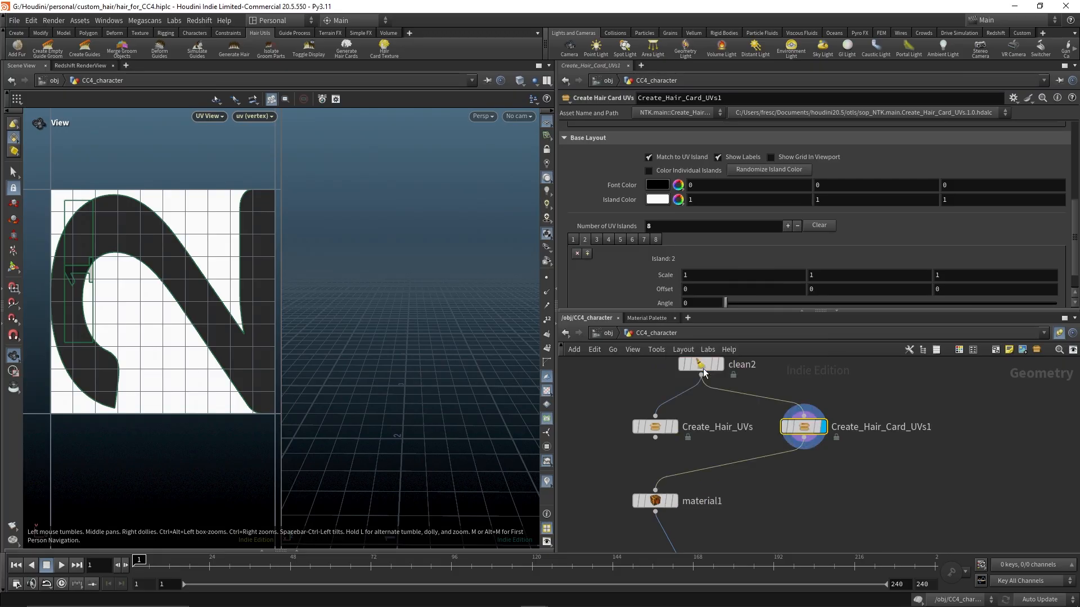
Copy island 2's Offset from Create_Hair_UVs and paste its values into island 2 of Create_Hair_Card_UVs1
click(650, 430)
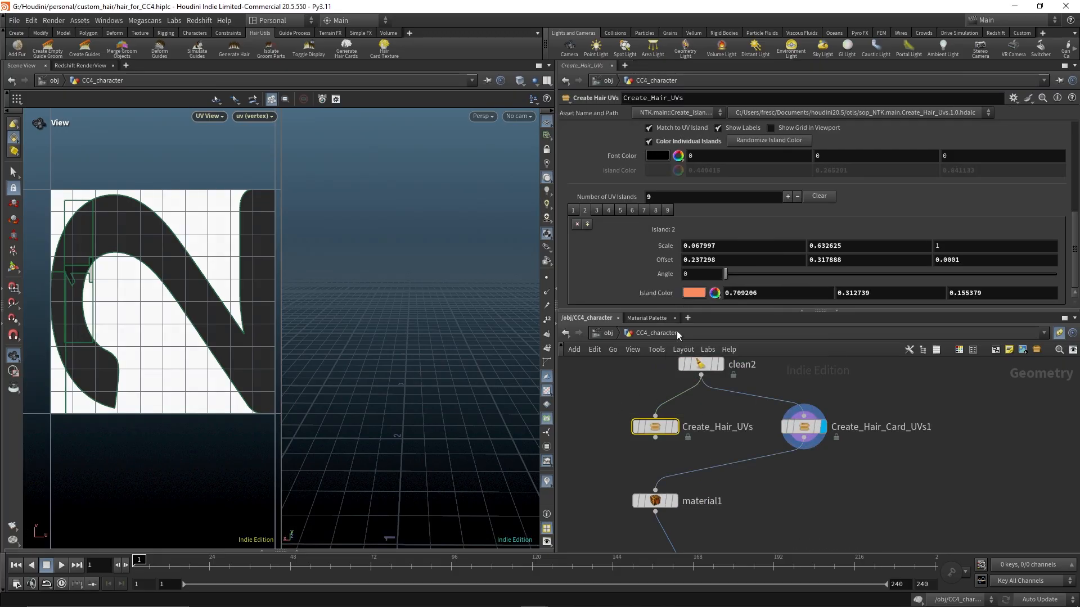
right_click(663, 262)
click(703, 342)
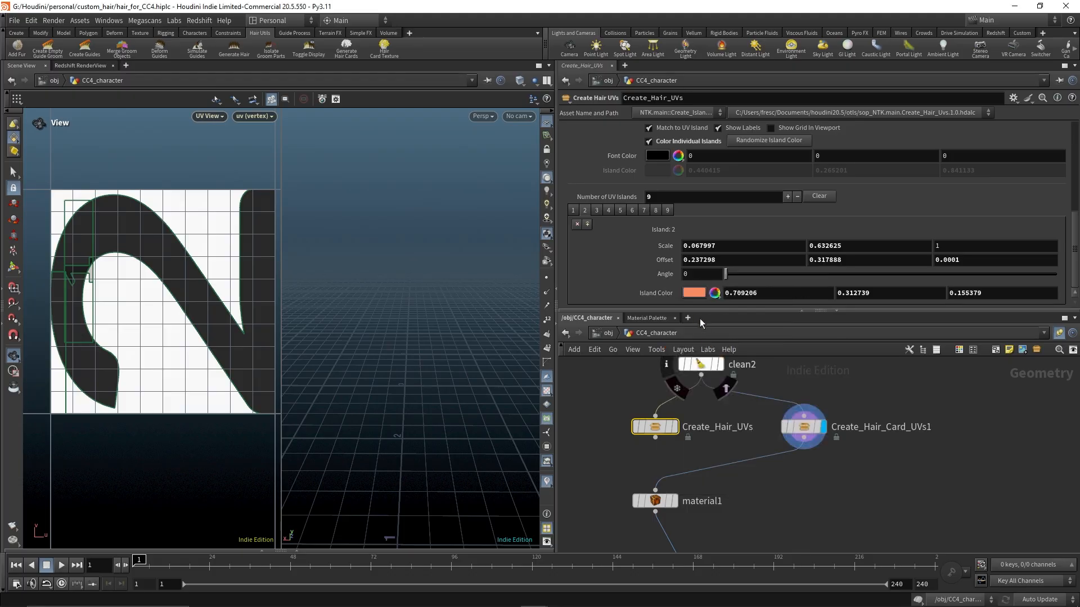
click(804, 426)
right_click(666, 261)
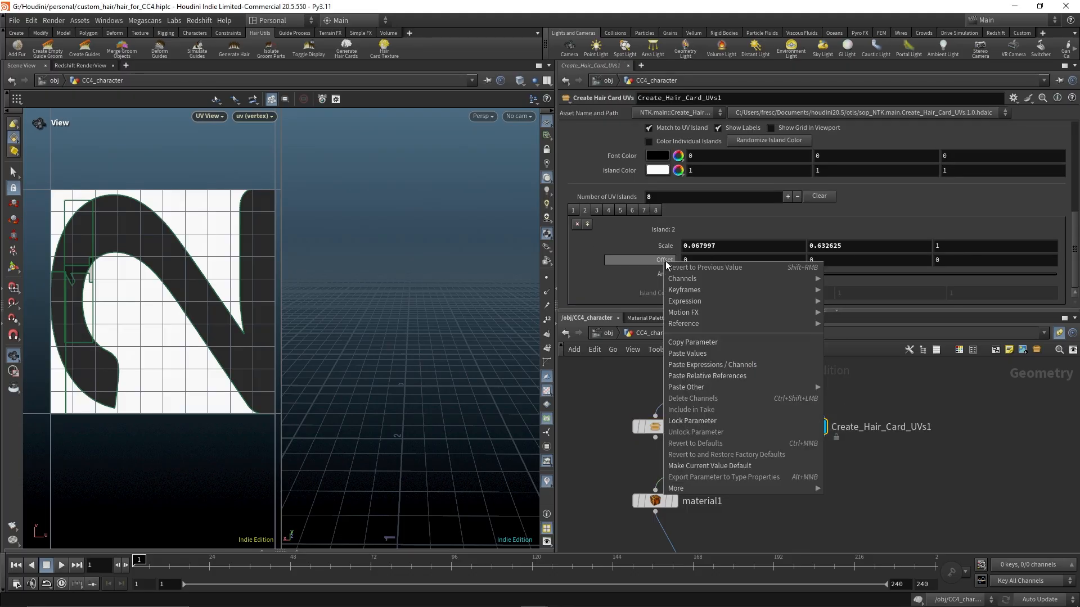
click(693, 353)
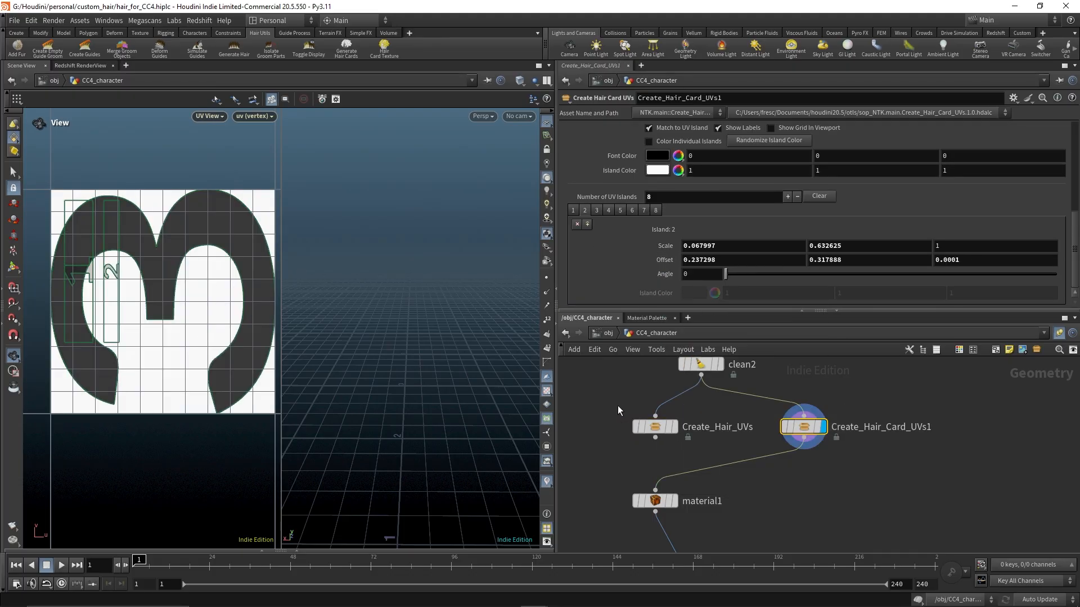
Copy island 3's Scale from Create_Hair_UVs and paste its values into island 3 of Create_Hair_Card_UVs1
click(654, 427)
click(598, 210)
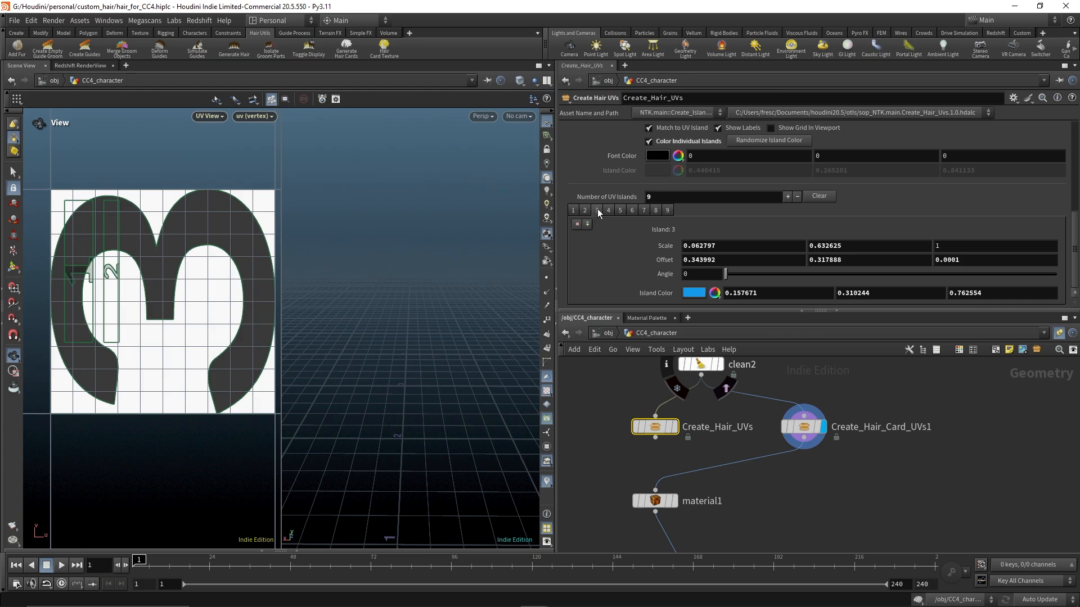
right_click(664, 244)
click(703, 316)
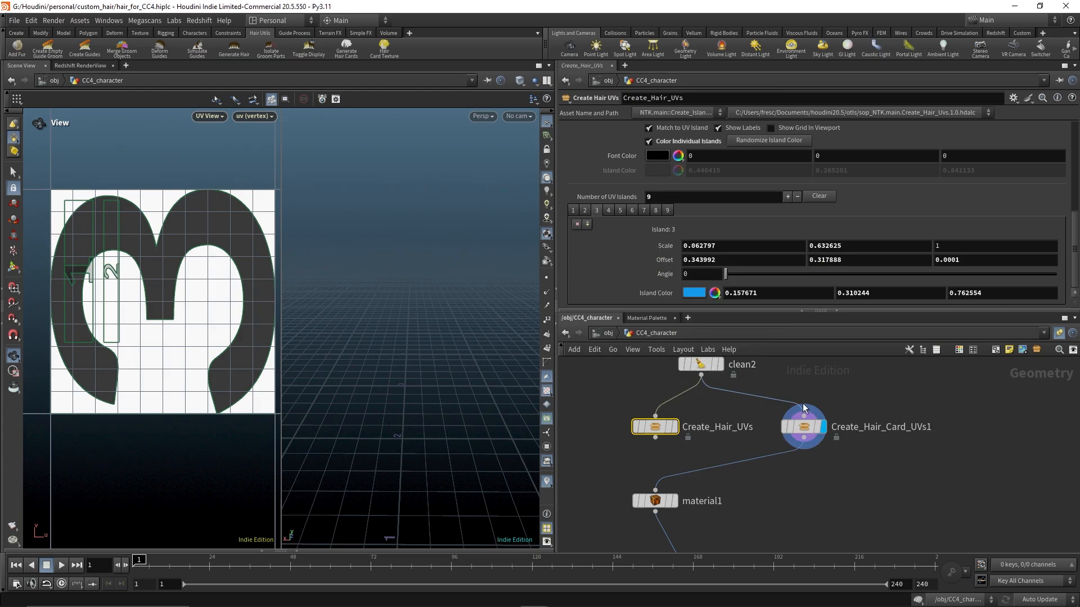
click(802, 405)
click(598, 210)
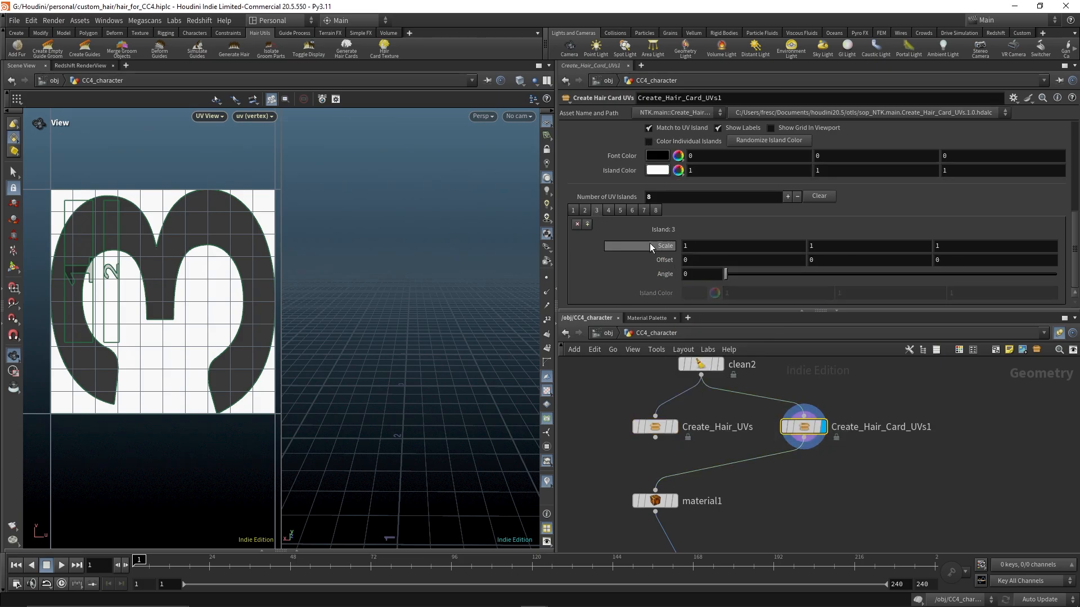
right_click(656, 247)
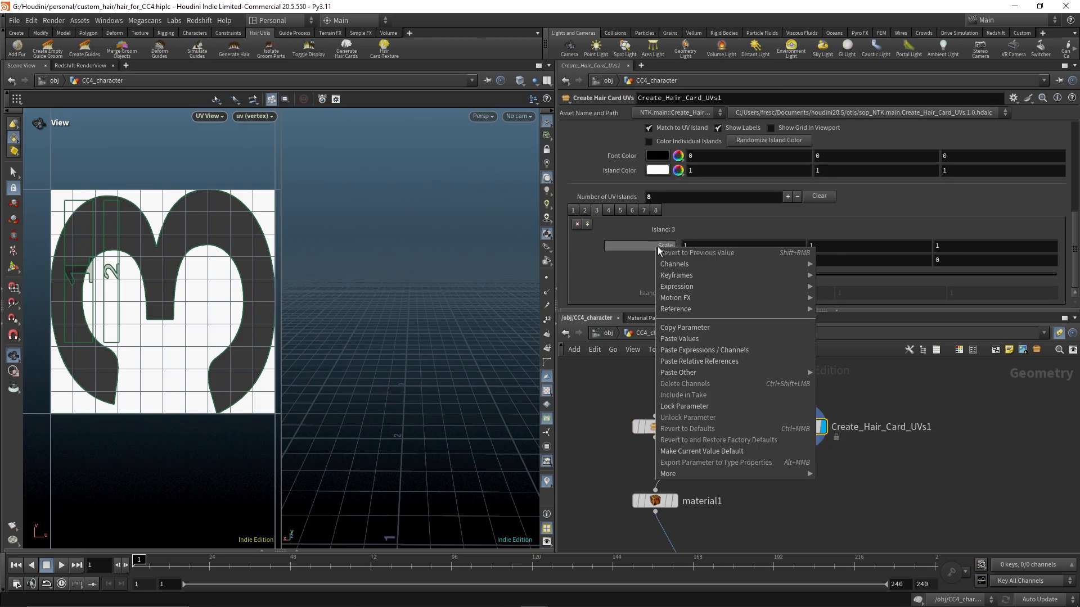
click(697, 343)
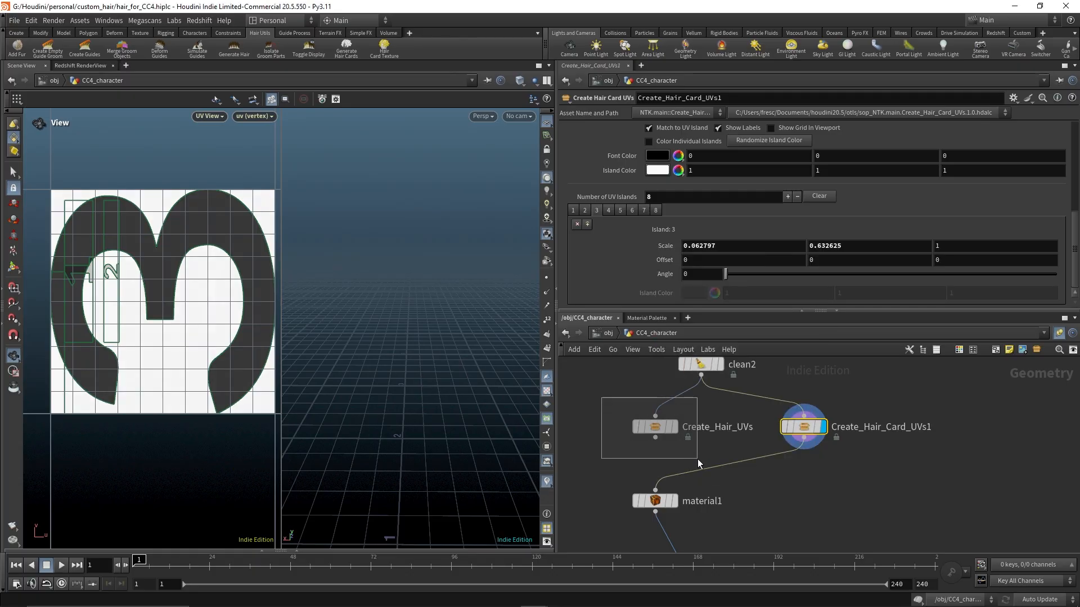
Copy island 3's Offset from Create_Hair_UVs and paste its values into island 3 of Create_Hair_Card_UVs1
drag(699, 462, 697, 459)
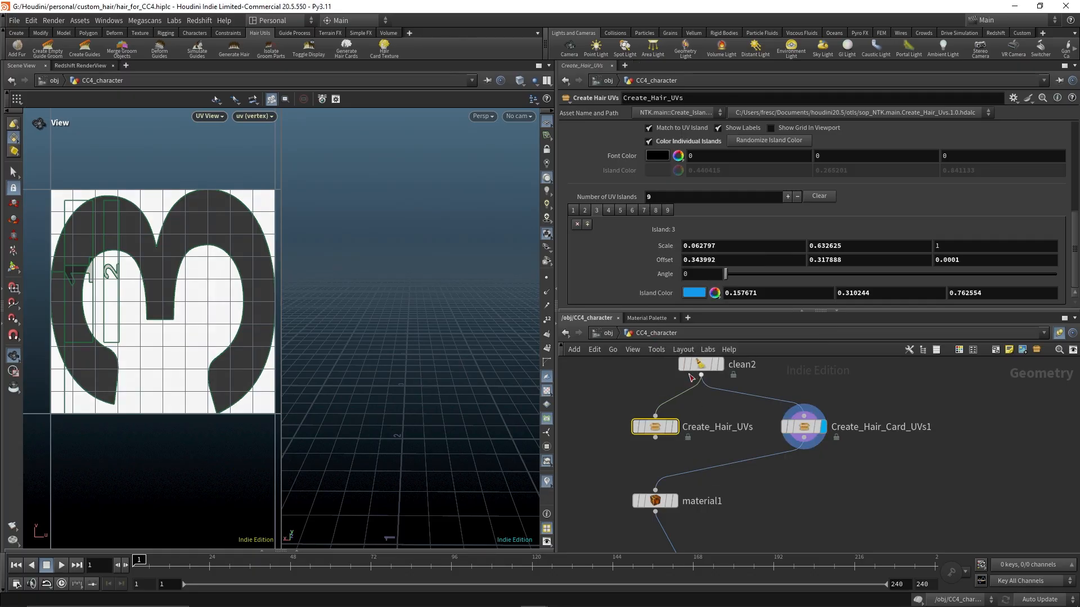
right_click(666, 262)
click(698, 343)
click(804, 426)
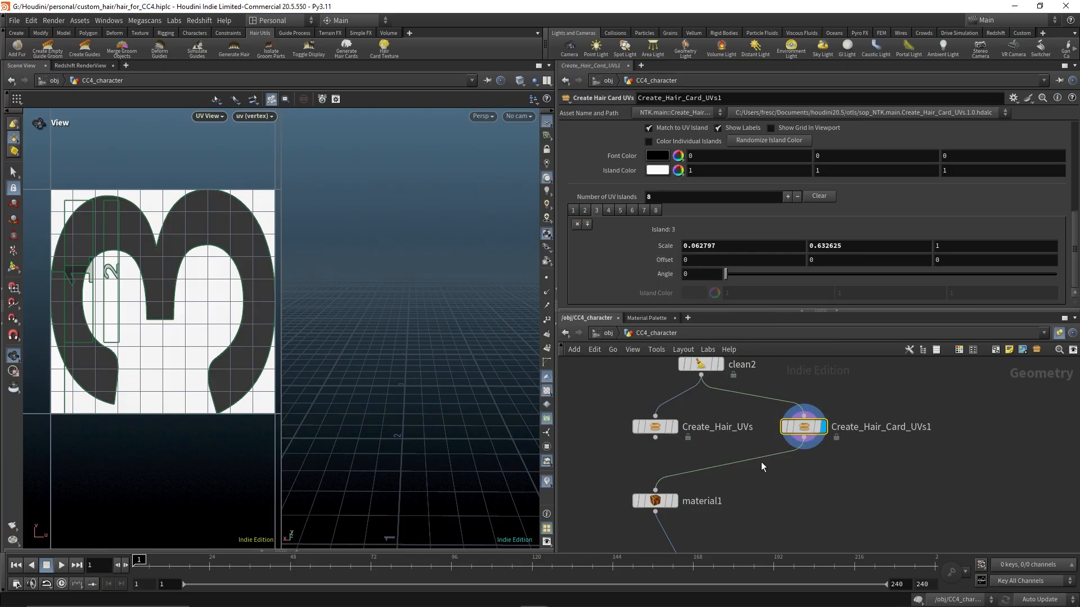
right_click(659, 261)
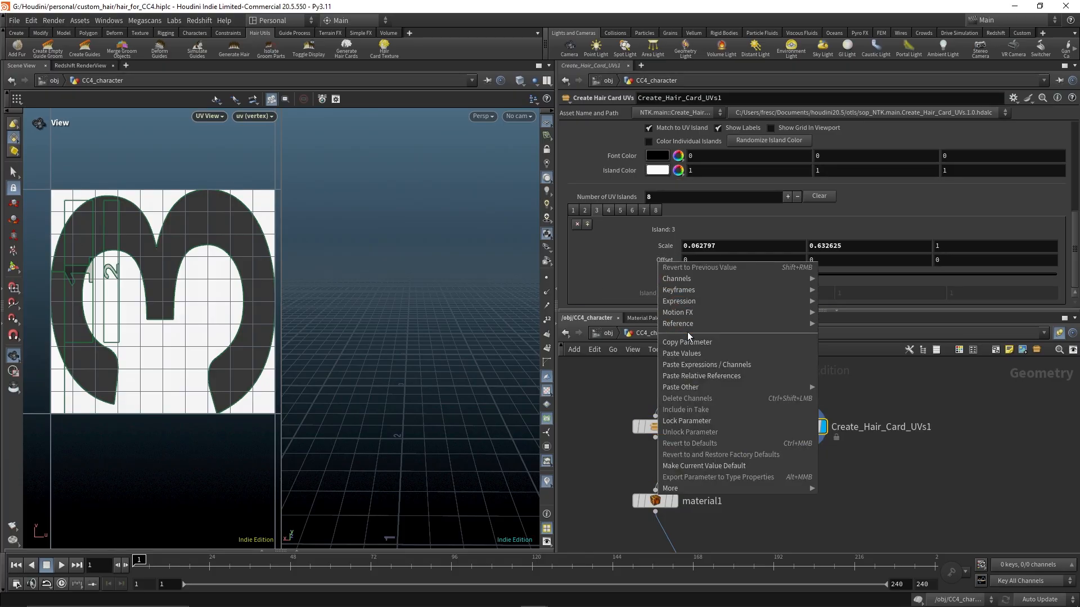
click(690, 353)
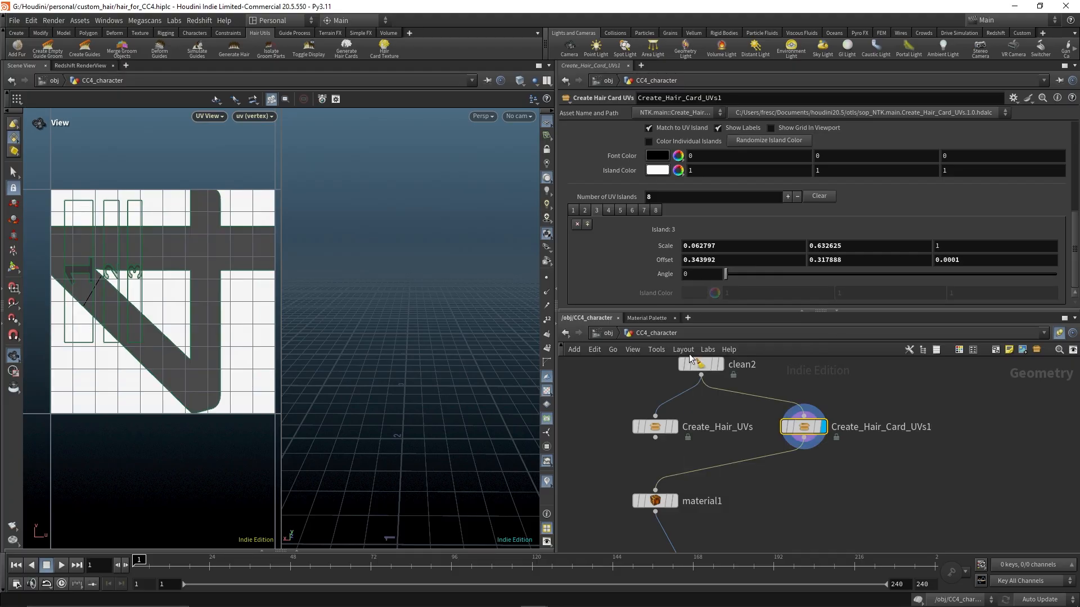
Copy island 4's Scale from Create_Hair_UVs and paste its values into island 4 of Create_Hair_Card_UVs1
click(655, 427)
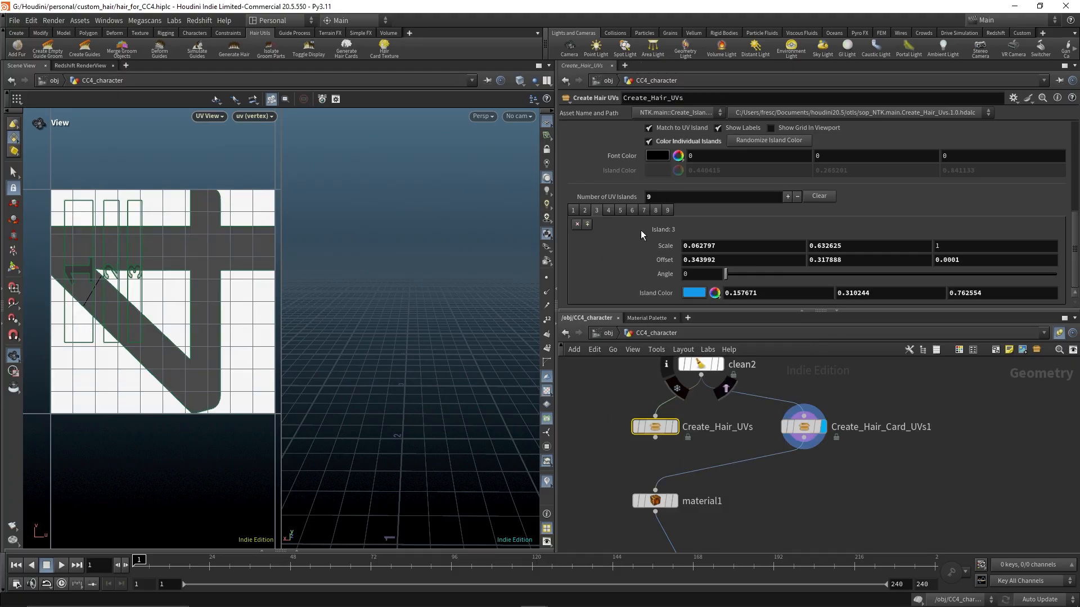
click(610, 210)
right_click(656, 246)
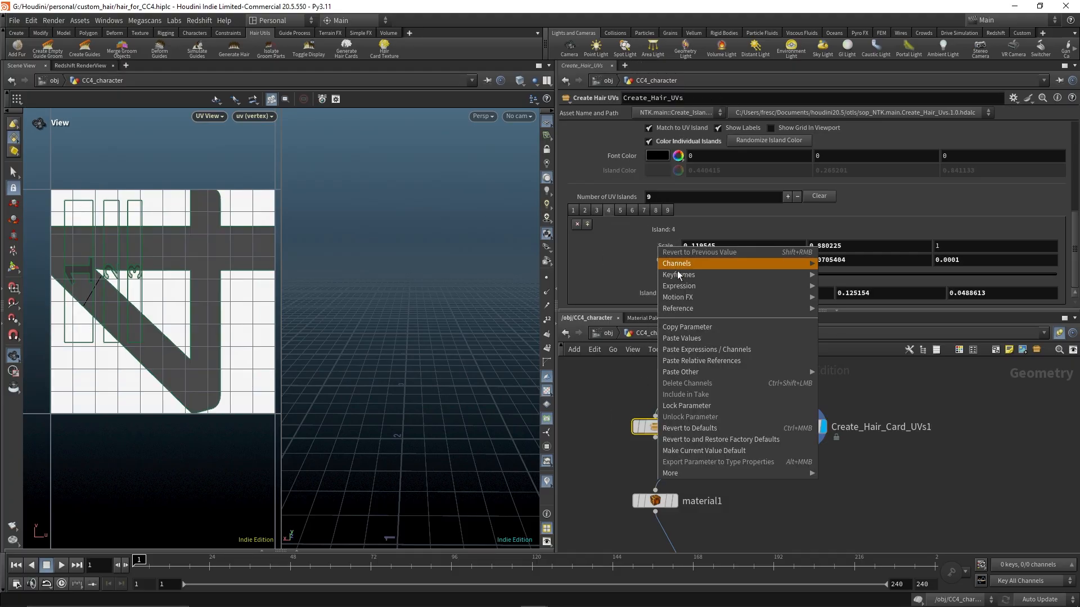
click(687, 329)
click(804, 427)
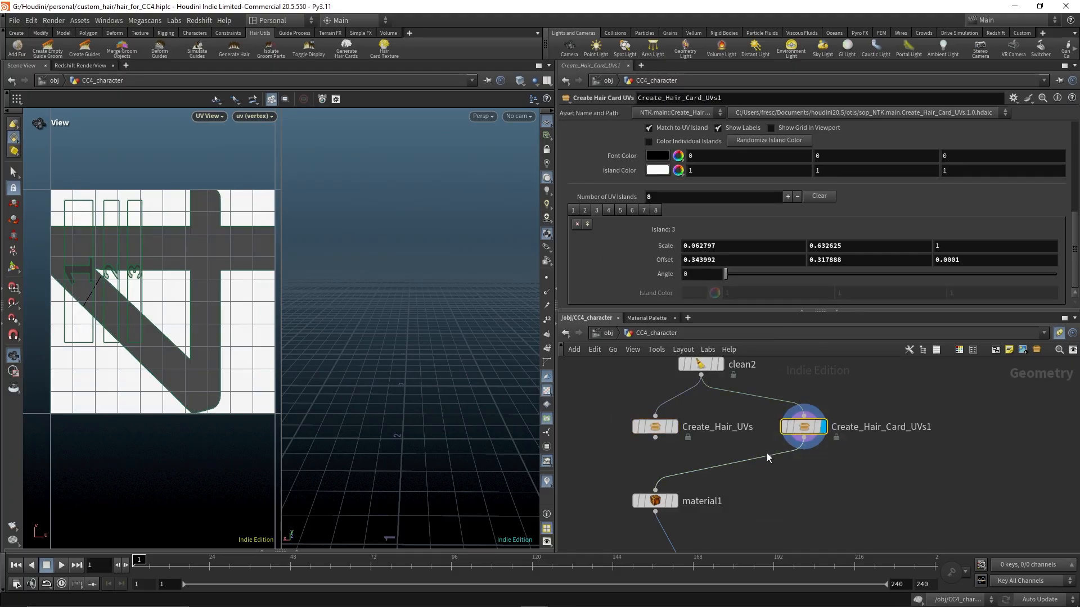
click(608, 210)
right_click(657, 244)
click(694, 337)
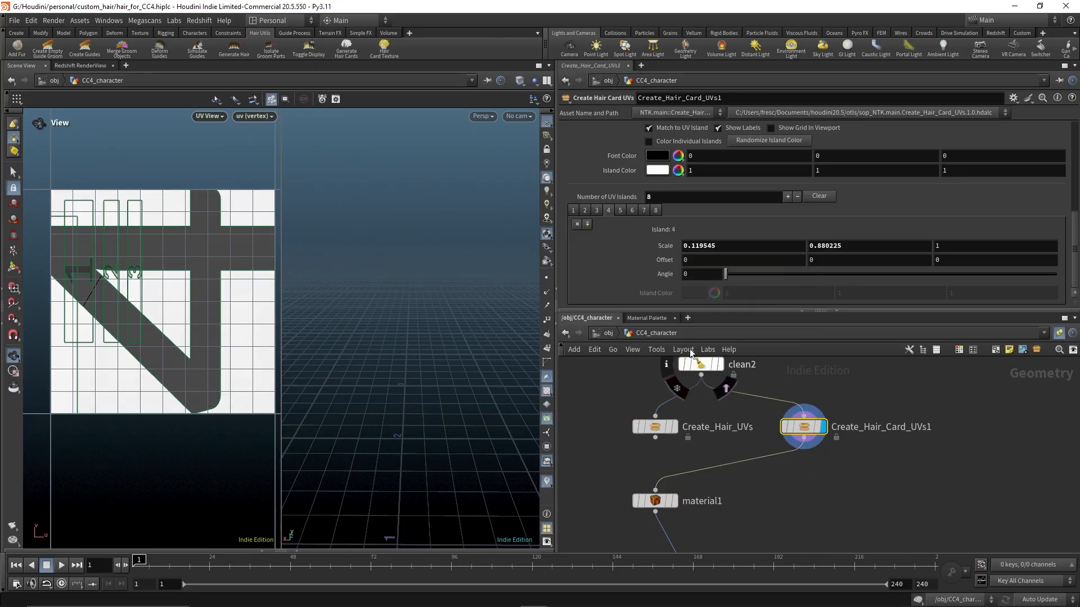
Copy island 4's Offset from Create_Hair_UVs and paste its values into island 4 of Create_Hair_Card_UVs1
click(654, 427)
right_click(661, 261)
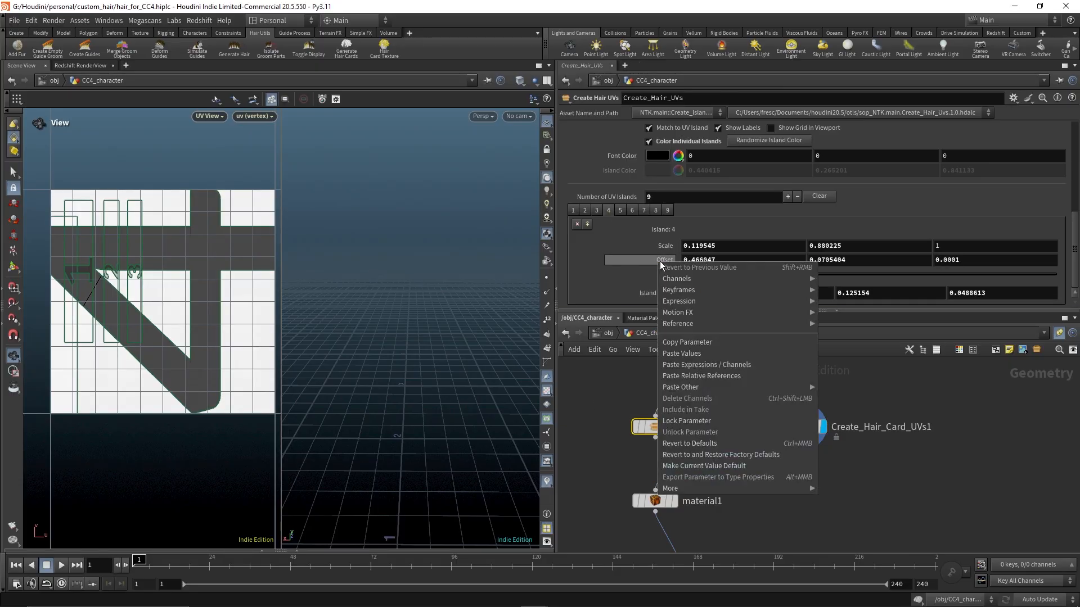
click(687, 343)
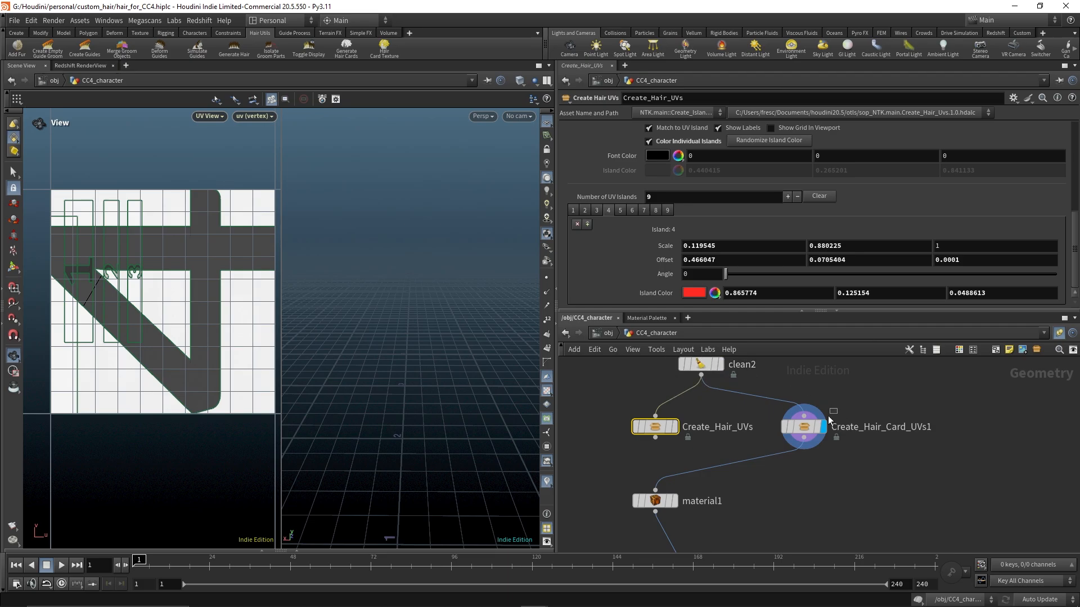
click(816, 427)
right_click(665, 261)
click(704, 344)
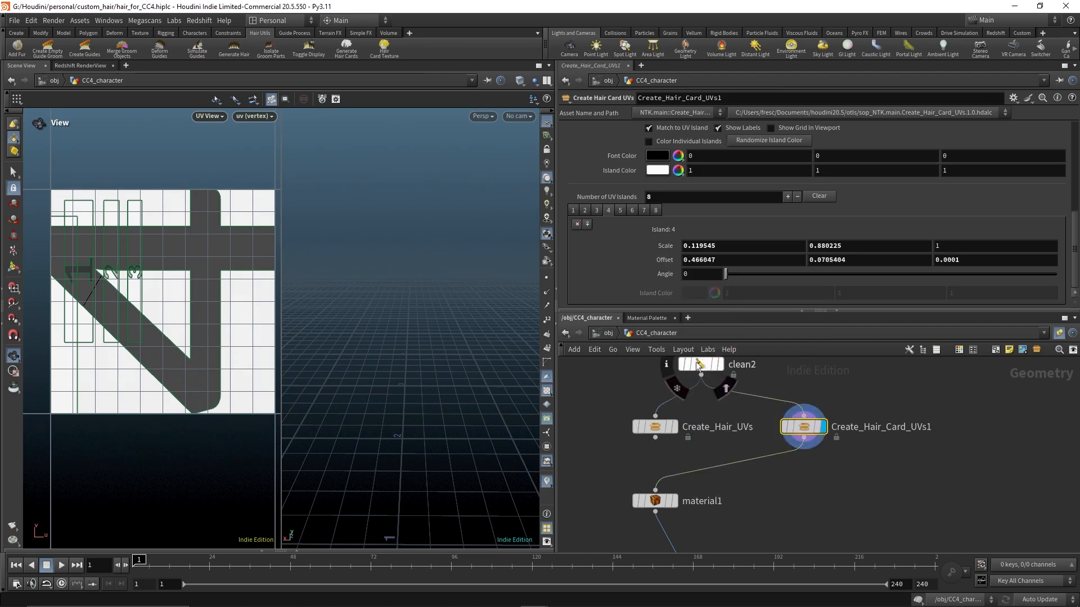
Copy island 5's Scale from Create_Hair_UVs and paste its values into island 5 of Create_Hair_Card_UVs1
click(654, 430)
click(621, 211)
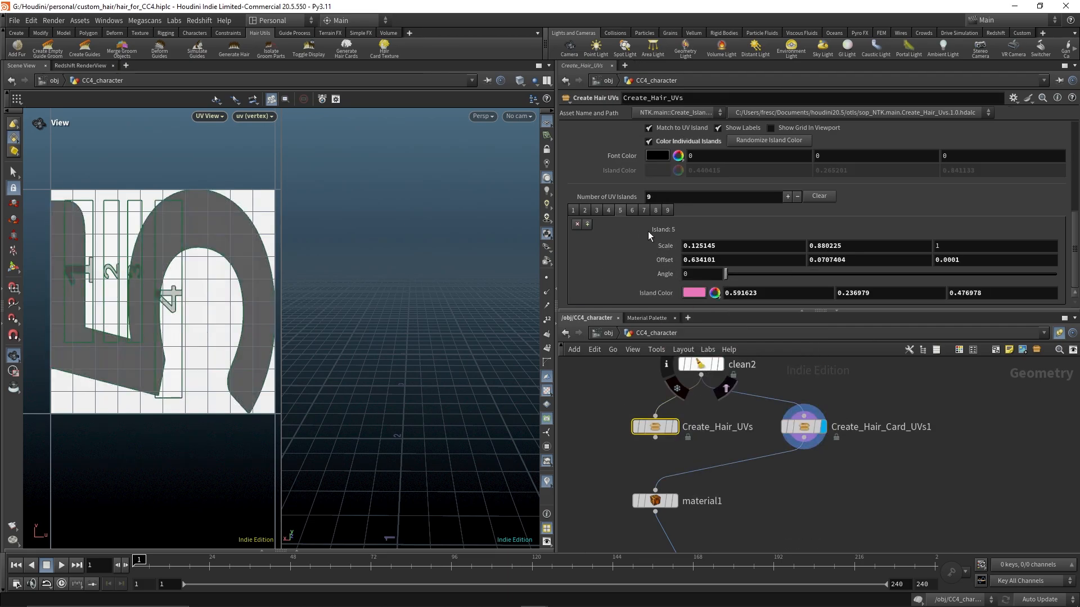
right_click(666, 246)
click(703, 329)
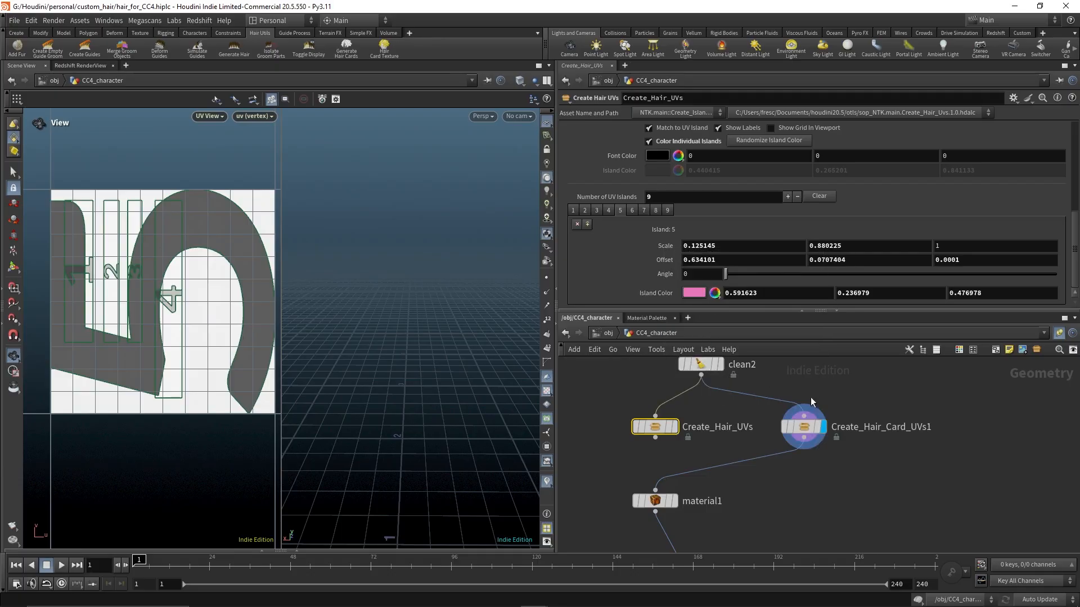
click(804, 427)
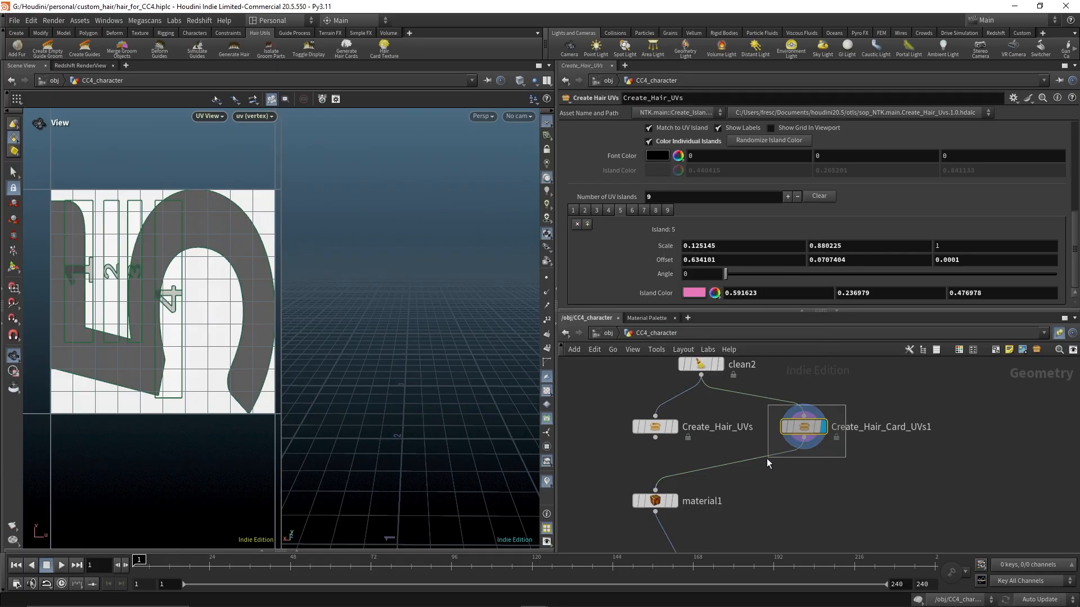
click(621, 210)
right_click(668, 246)
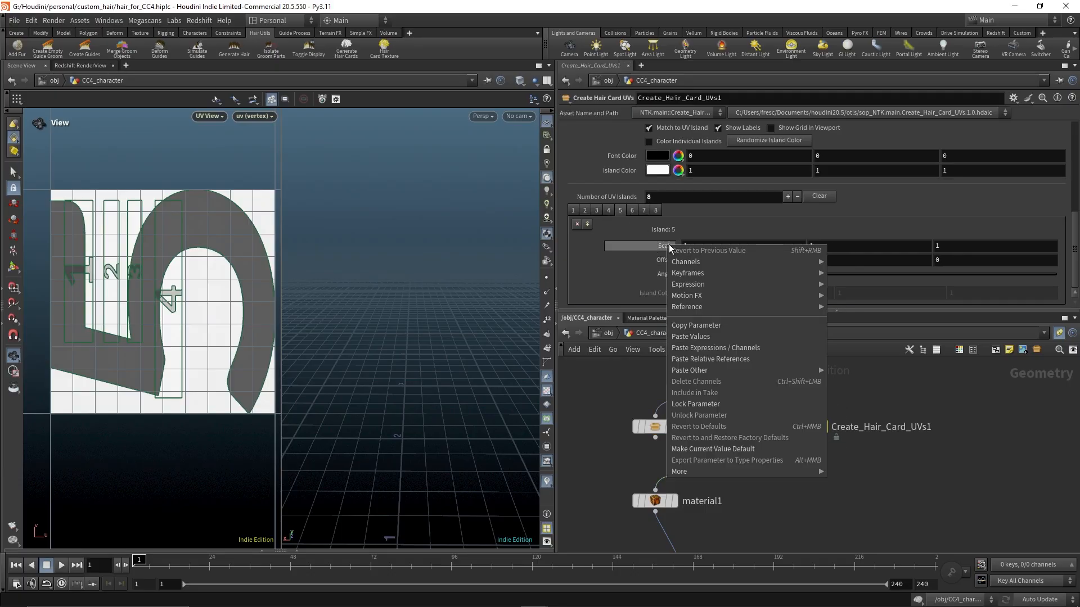
click(703, 338)
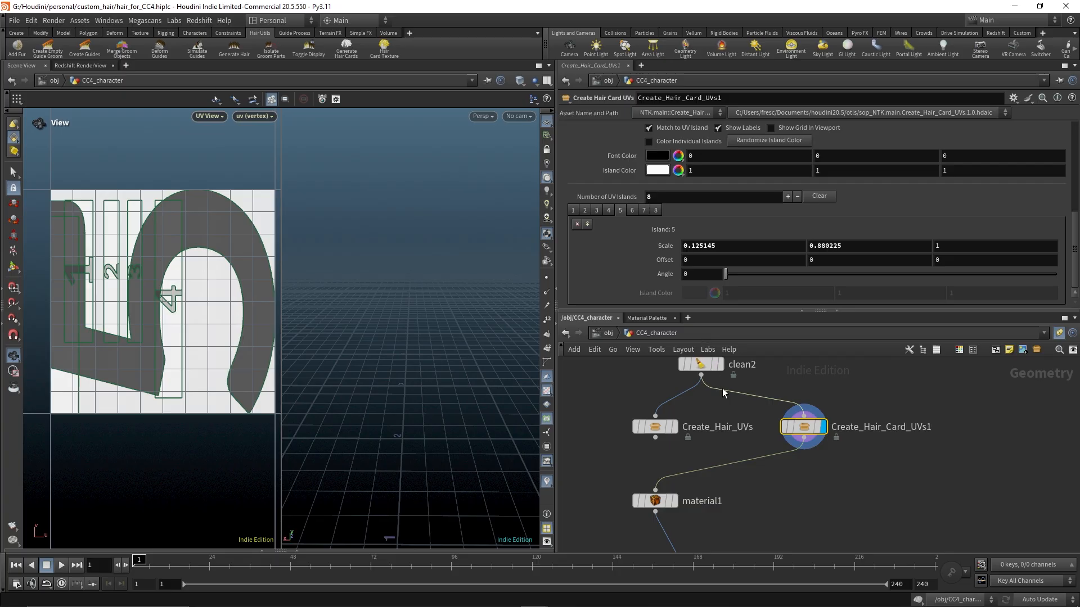
Copy island 5's Offset from Create_Hair_UVs and paste its values into island 5 of Create_Hair_Card_UVs1
click(655, 427)
right_click(663, 258)
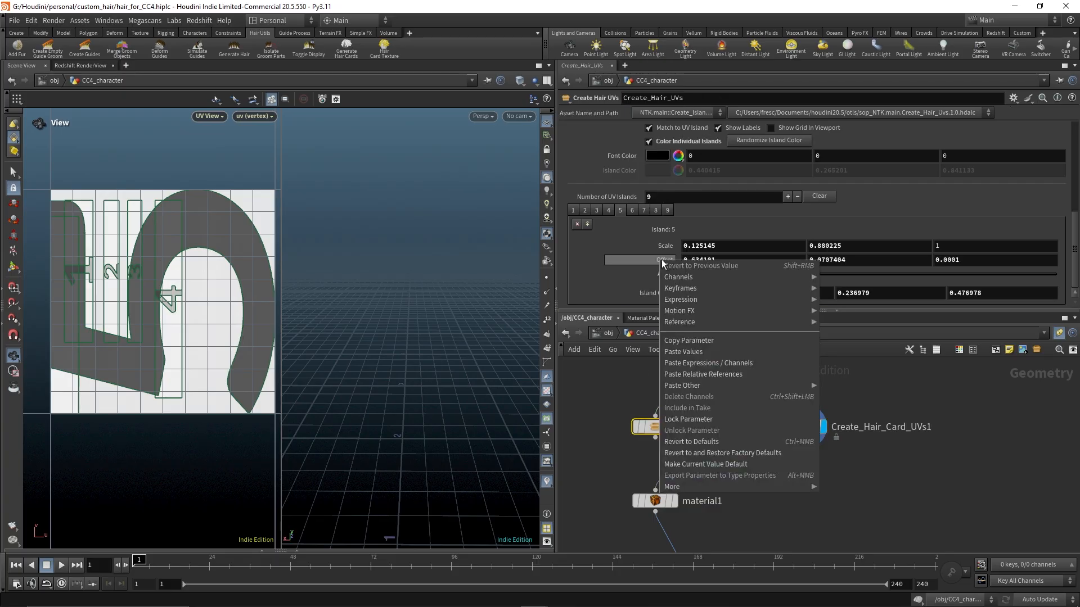
click(703, 341)
click(804, 427)
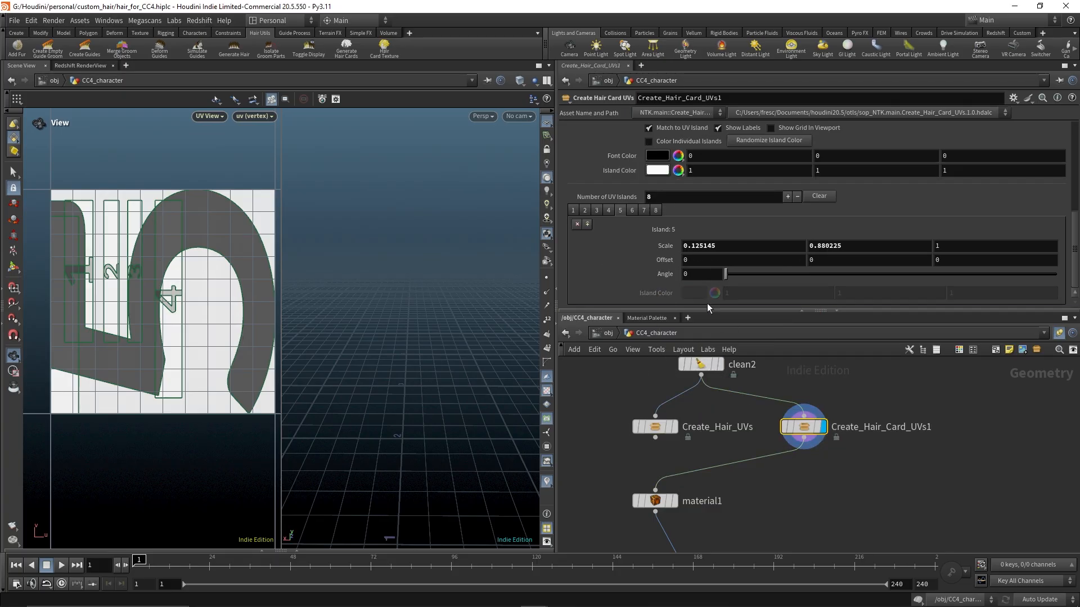
right_click(664, 260)
click(700, 351)
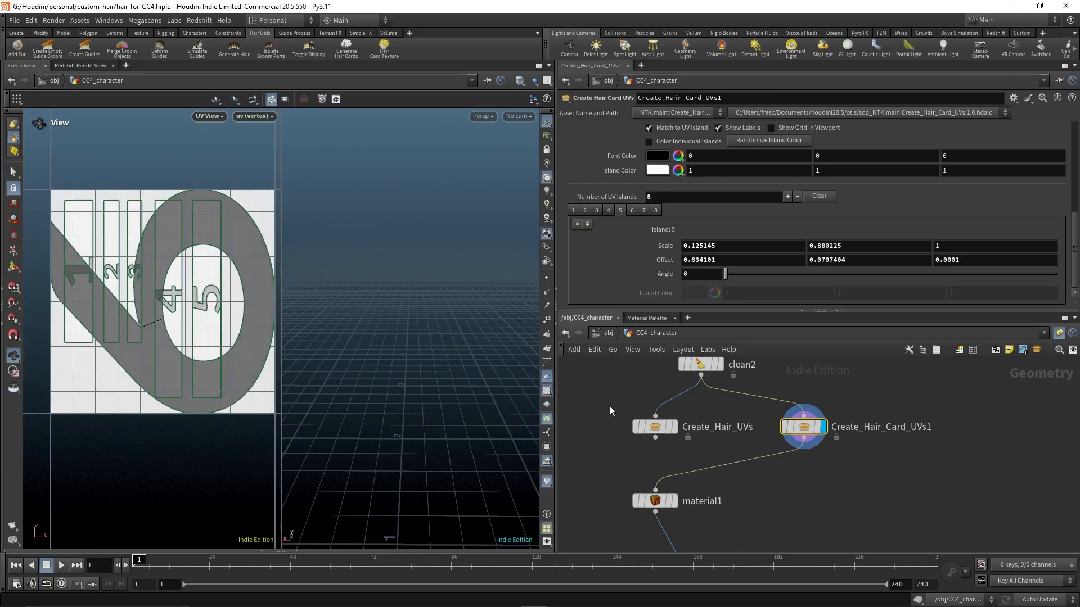
click(654, 427)
key(Tab)
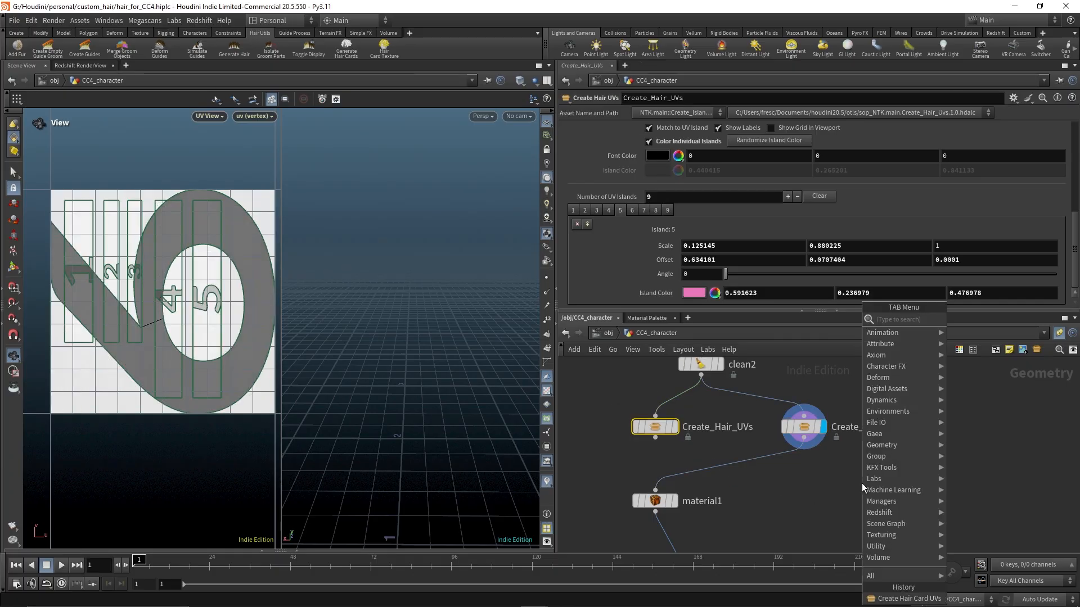
mouse_move(906, 422)
mouse_move(894, 472)
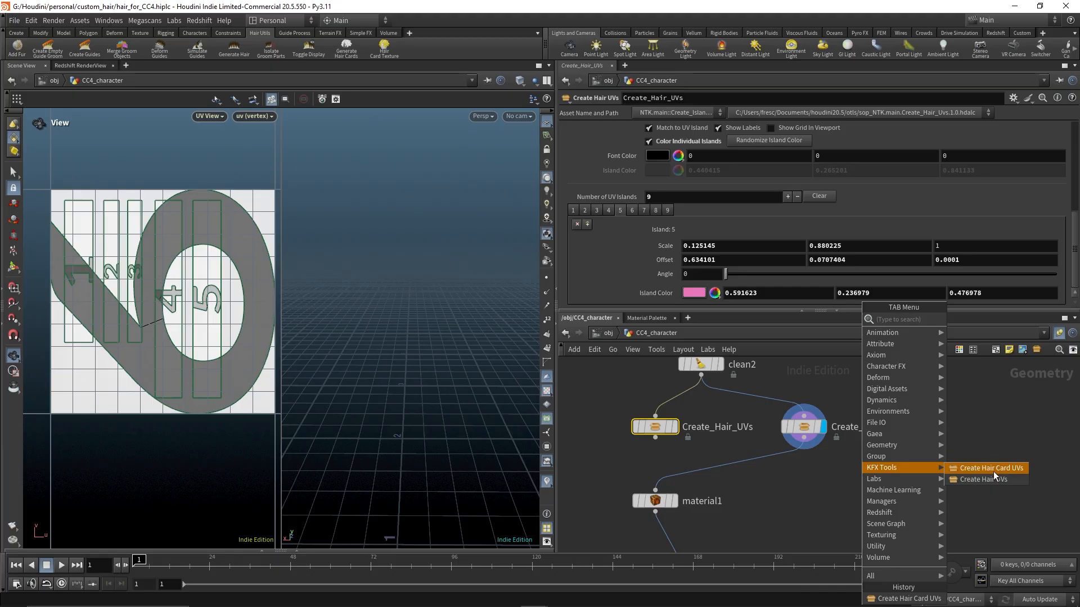
click(983, 421)
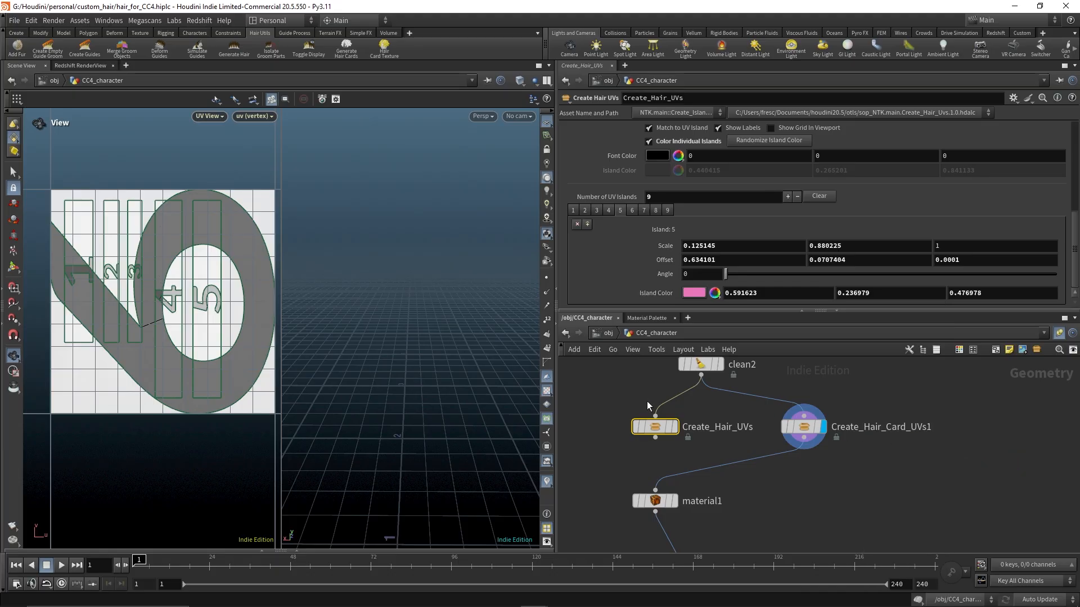
Copy island 6's Scale from Create_Hair_UVs and paste its values into island 6 of Create_Hair_Card_UVs1
click(803, 427)
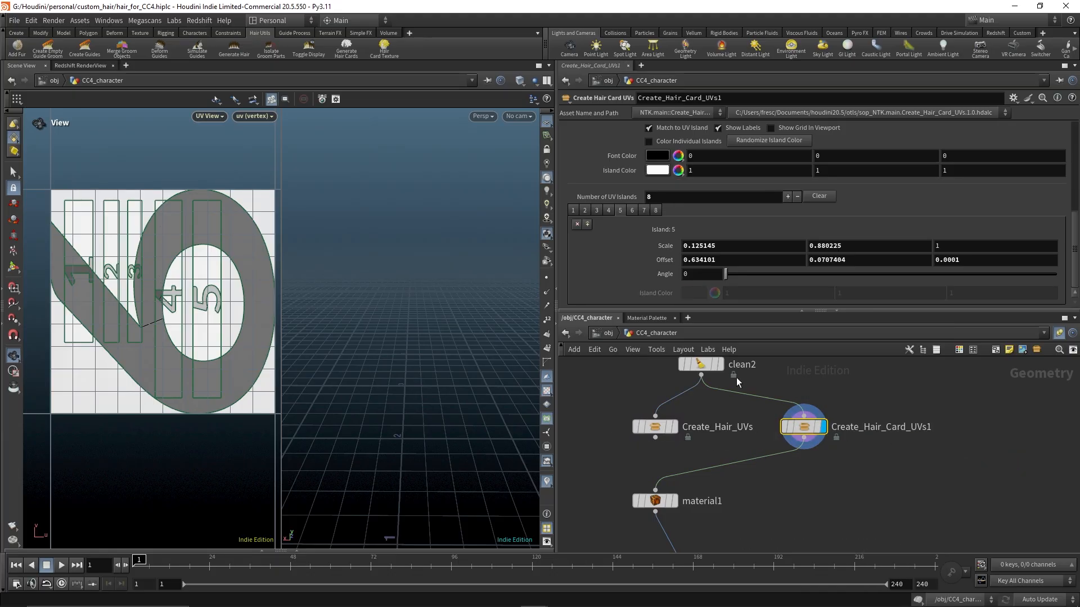
click(655, 427)
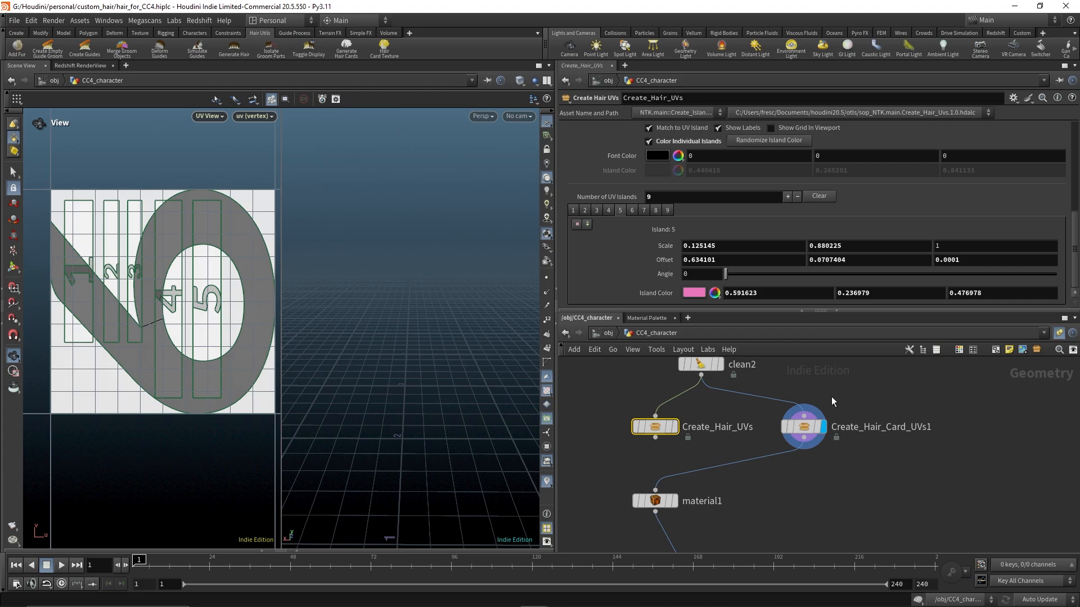
click(630, 211)
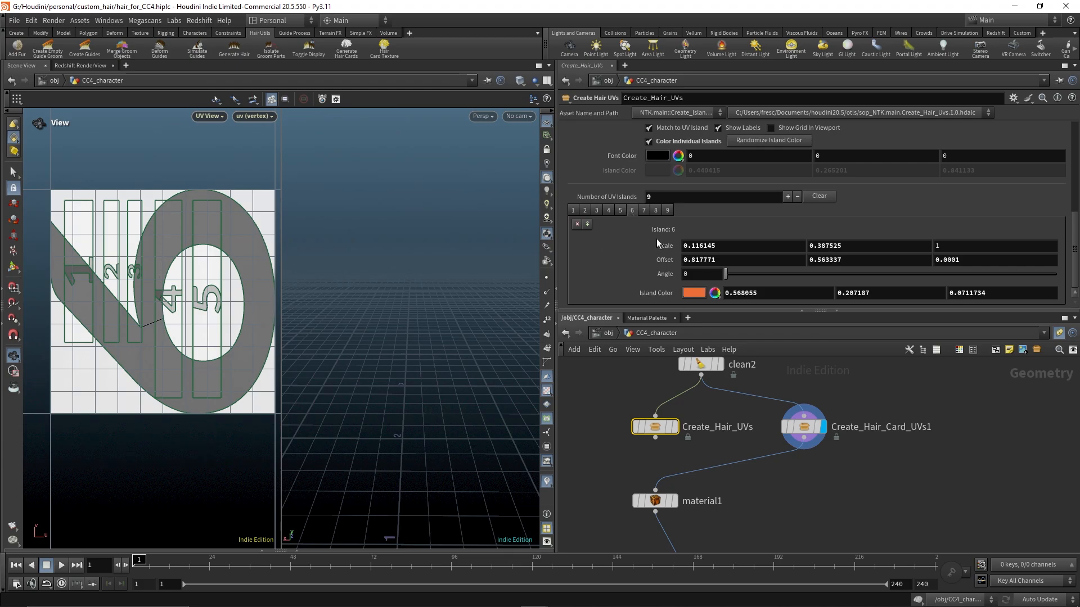
right_click(660, 244)
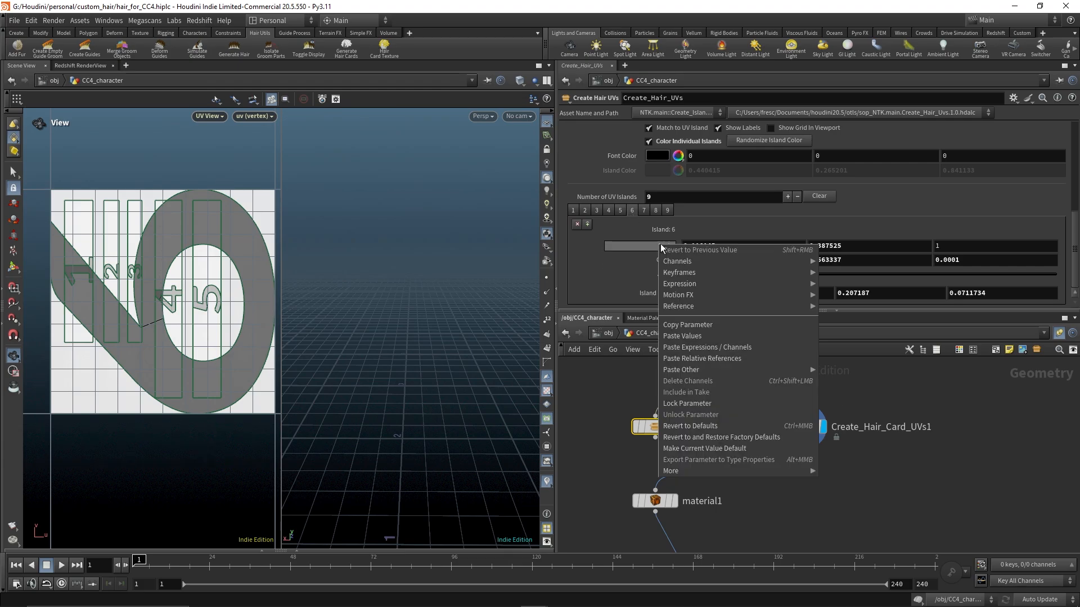
click(690, 325)
click(803, 427)
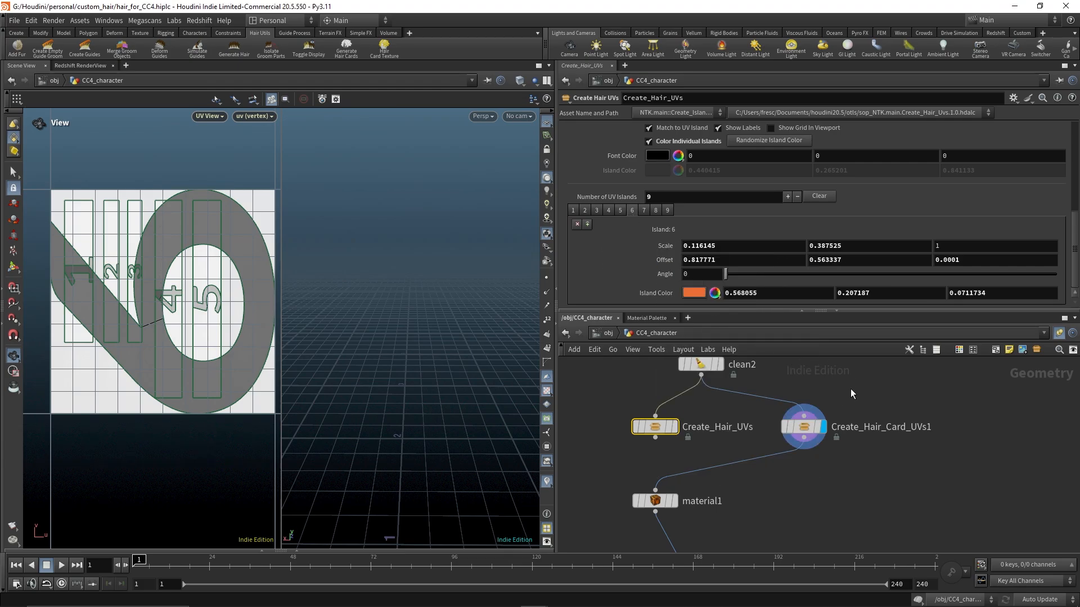
click(631, 210)
right_click(669, 246)
click(705, 338)
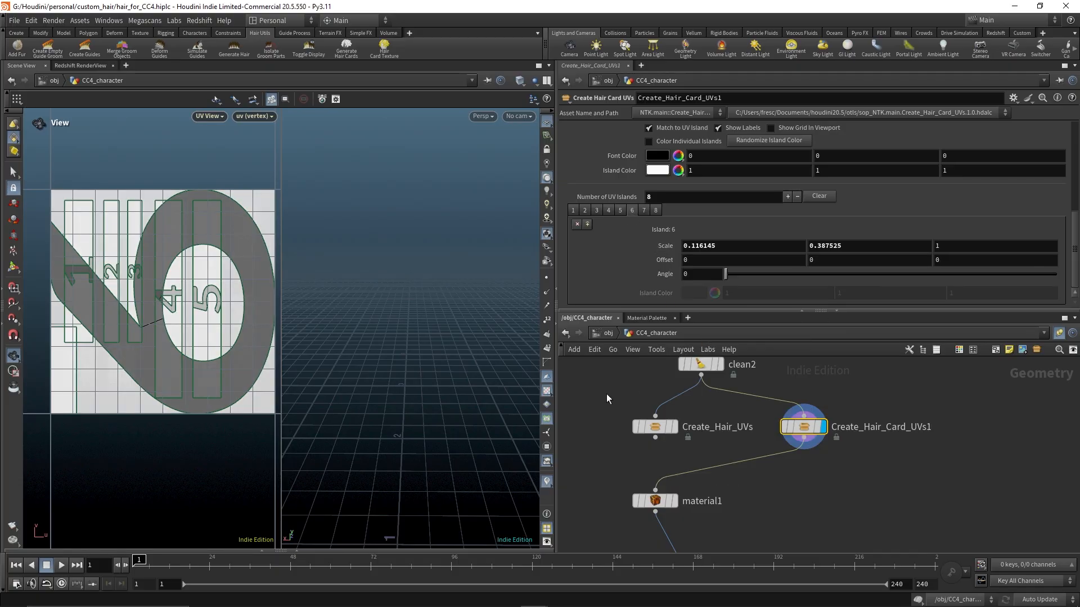
Copy island 6's Offset from Create_Hair_UVs and paste its values into island 6 of Create_Hair_Card_UVs1
click(690, 426)
right_click(663, 261)
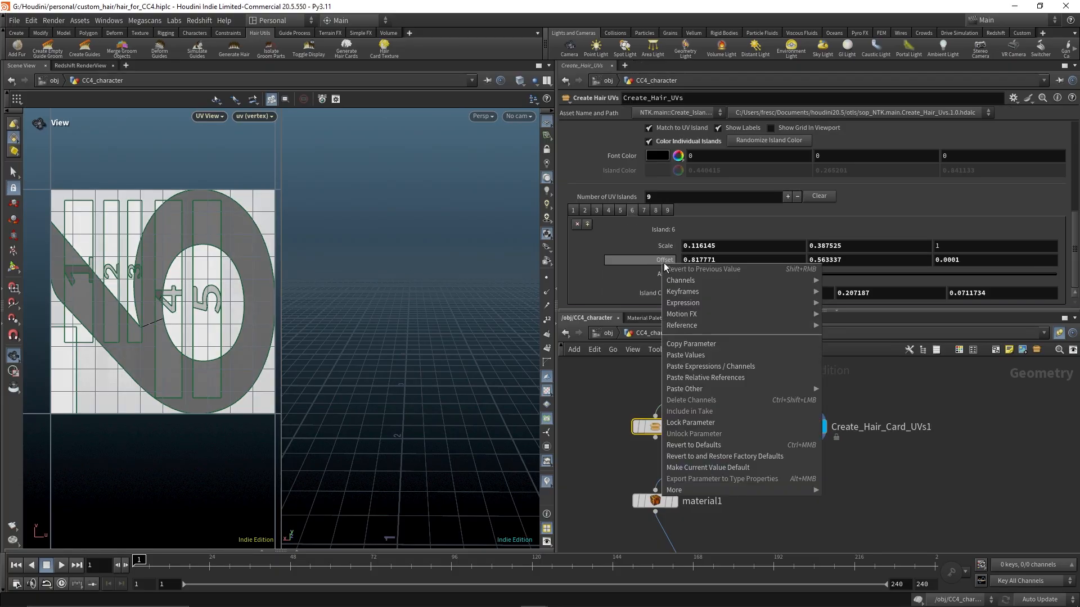
click(700, 346)
click(810, 426)
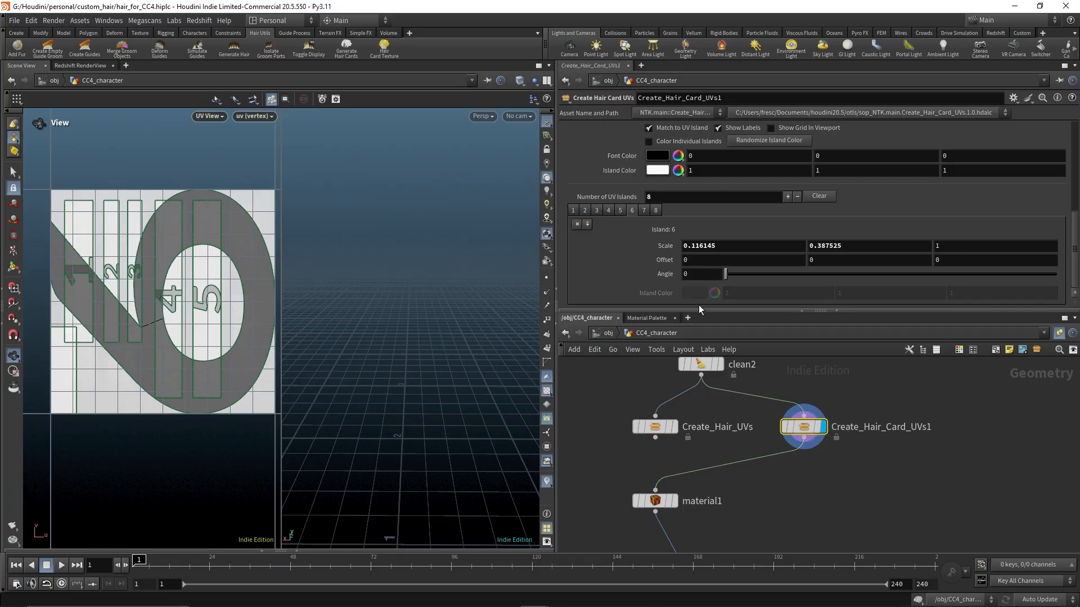
right_click(667, 264)
click(684, 355)
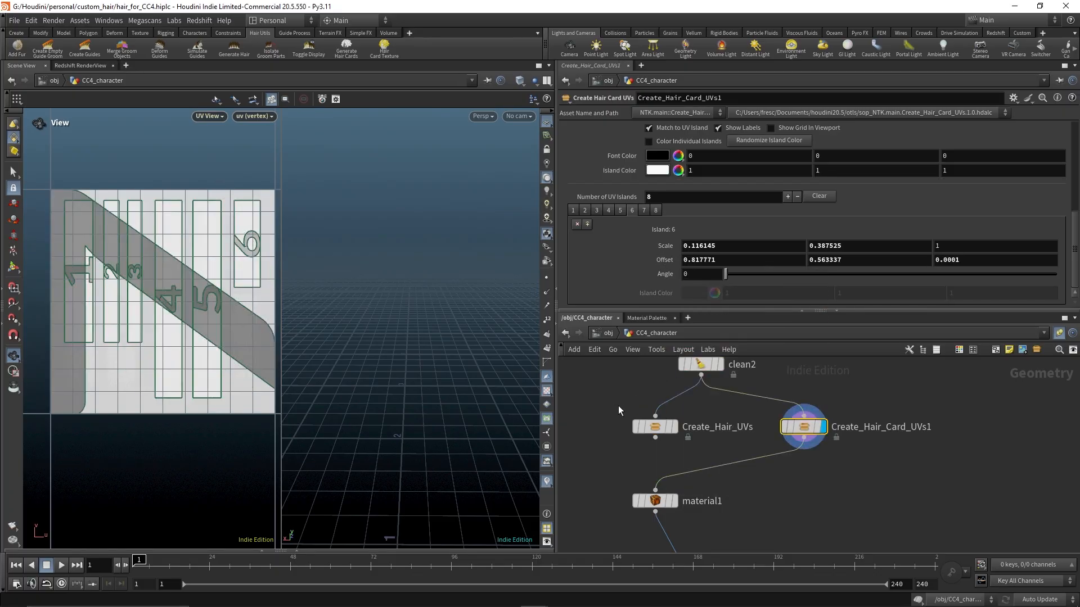
Copy island 7's Scale from Create_Hair_UVs and paste its values into island 7 of Create_Hair_Card_UVs1
click(654, 426)
click(644, 211)
right_click(664, 248)
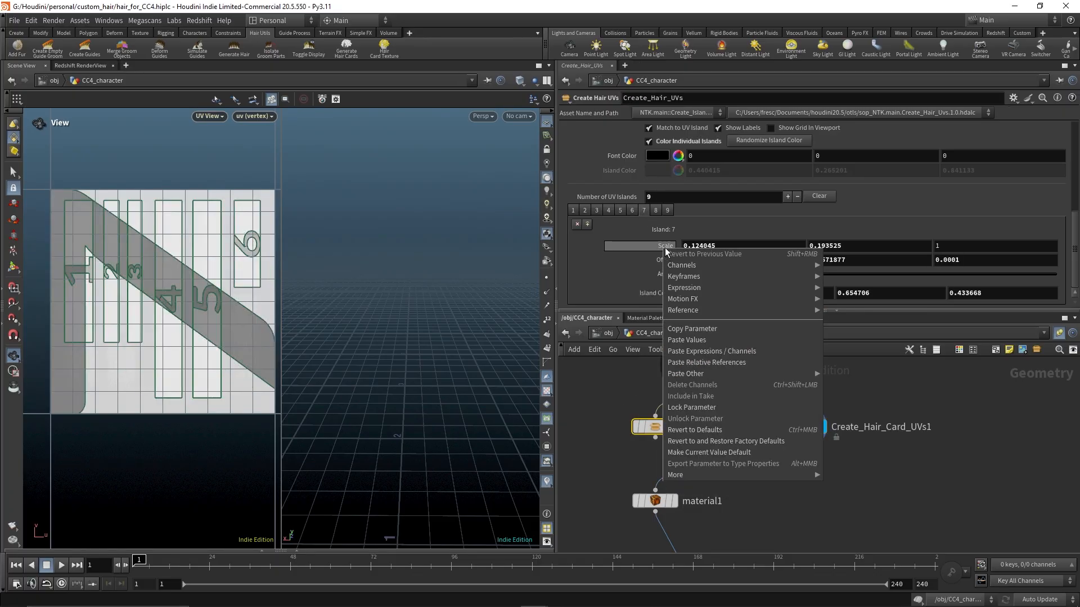
click(697, 329)
click(787, 426)
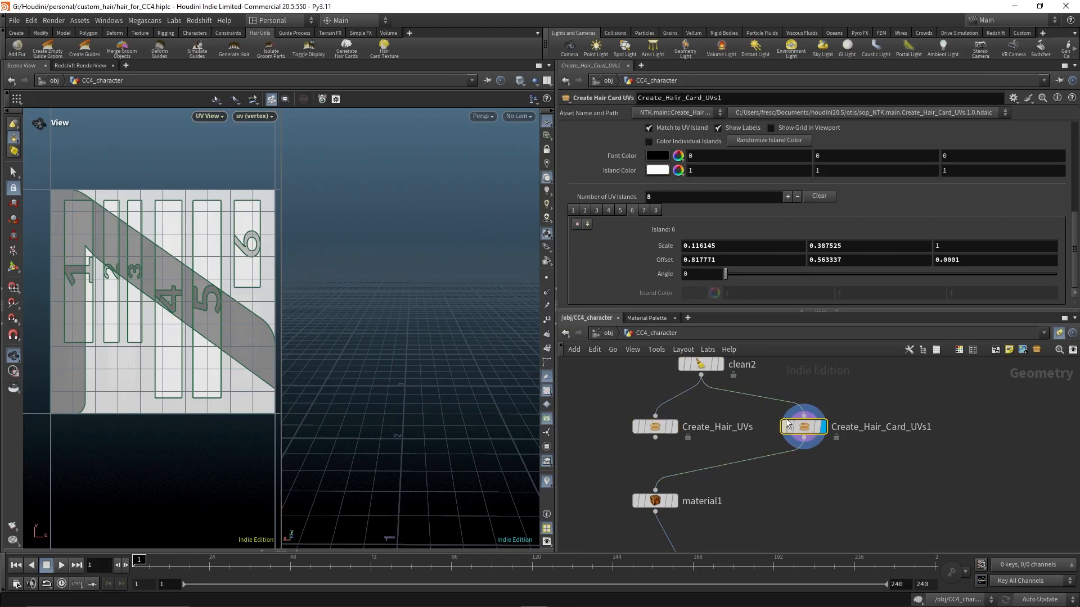
right_click(665, 247)
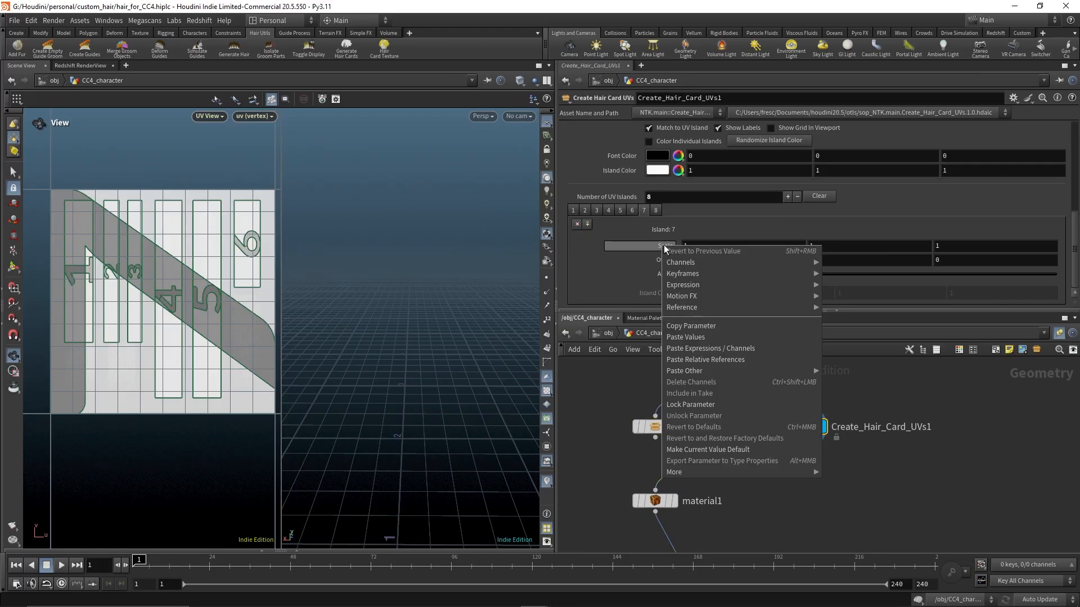
click(698, 338)
Copy island 7's Offset from Create_Hair_UVs and paste its values into island 7 of Create_Hair_Card_UVs1
drag(623, 398, 691, 450)
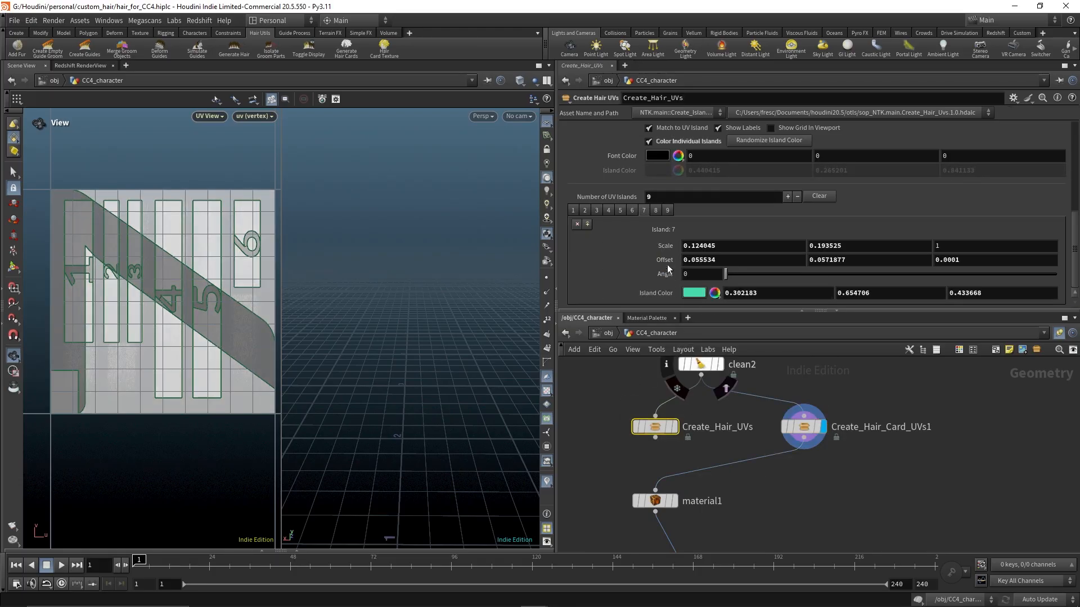
right_click(665, 264)
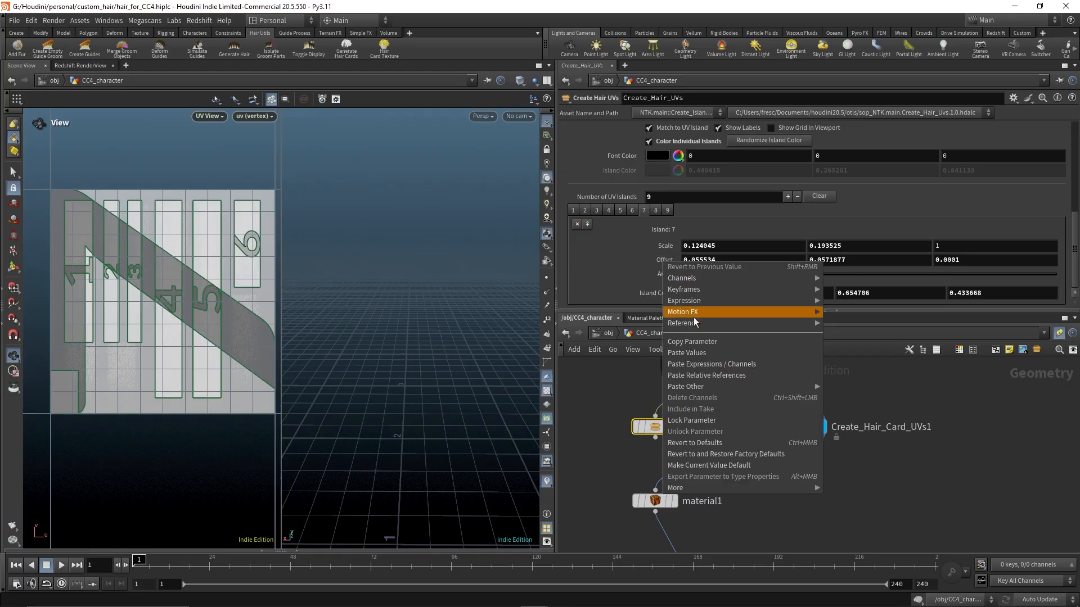
click(698, 343)
drag(857, 398, 768, 455)
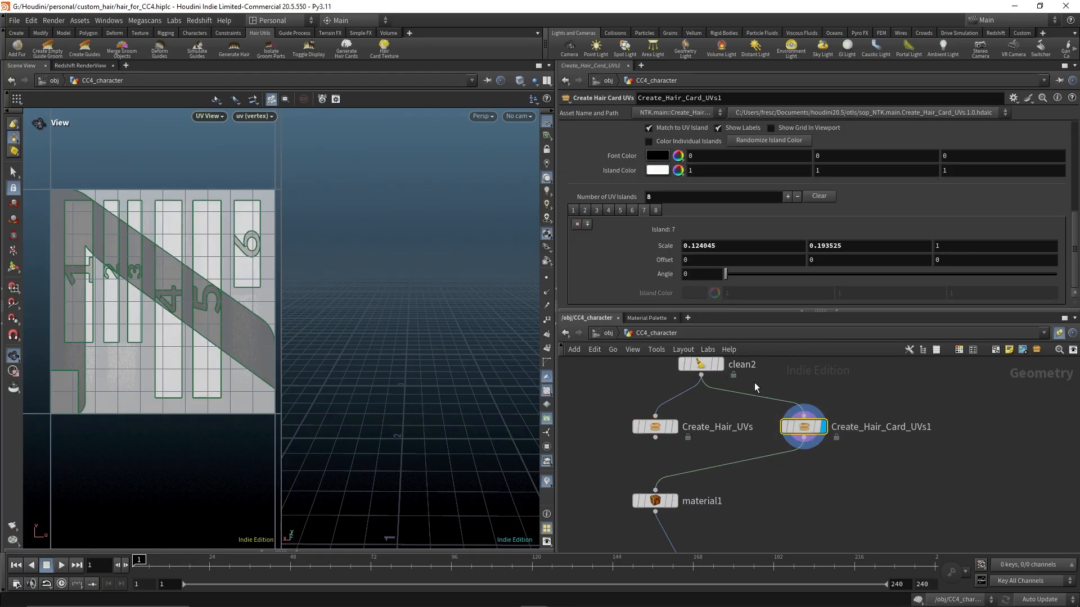
right_click(665, 261)
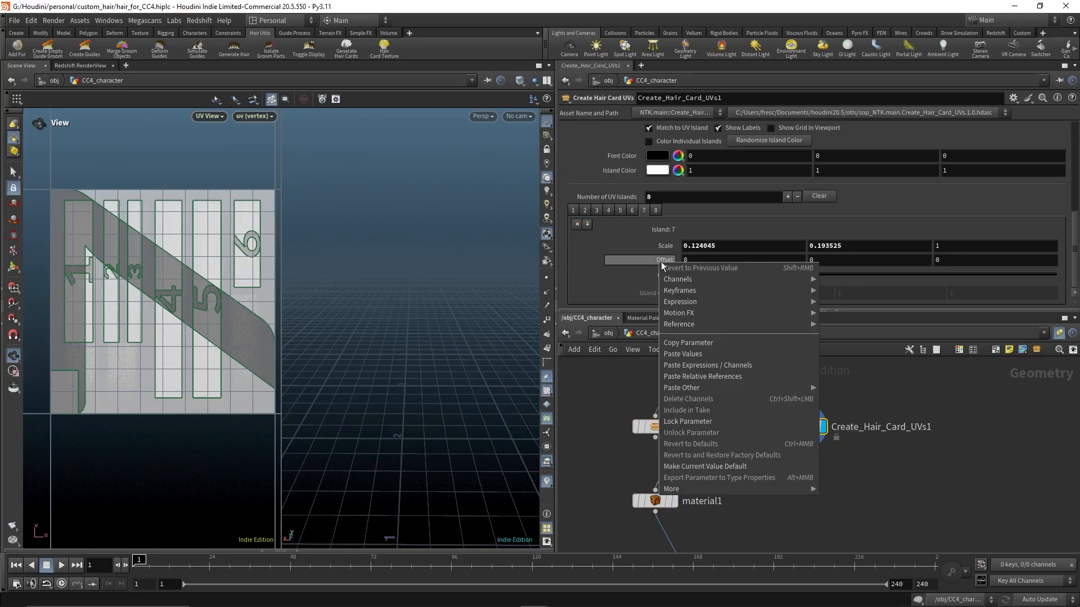
click(697, 344)
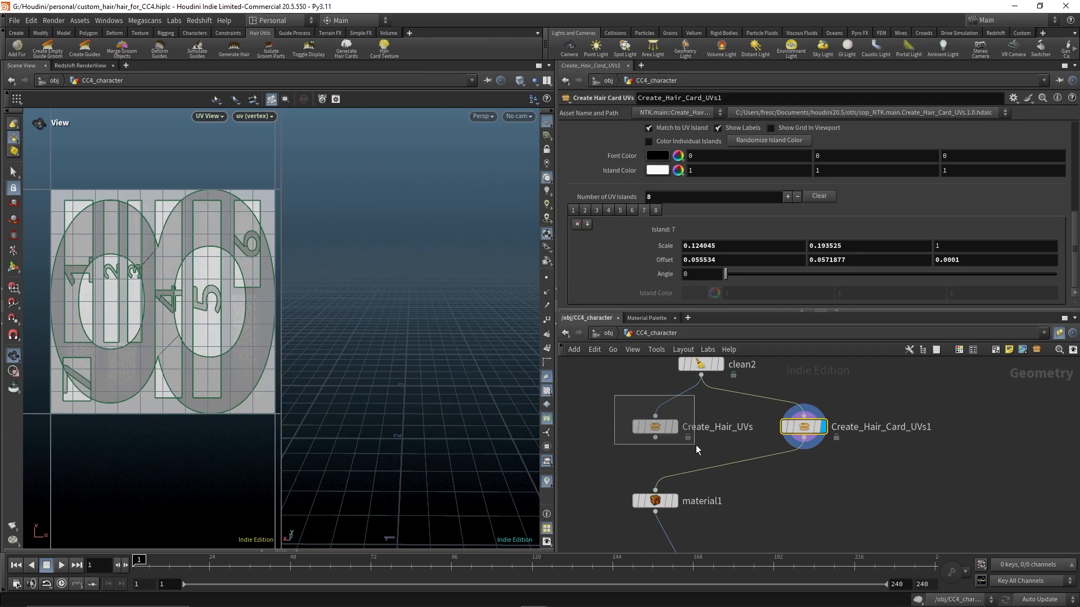
Copy island 8's Scale from Create_Hair_UVs and paste its values into island 8 of Create_Hair_Card_UVs1
drag(696, 445, 696, 445)
right_click(671, 247)
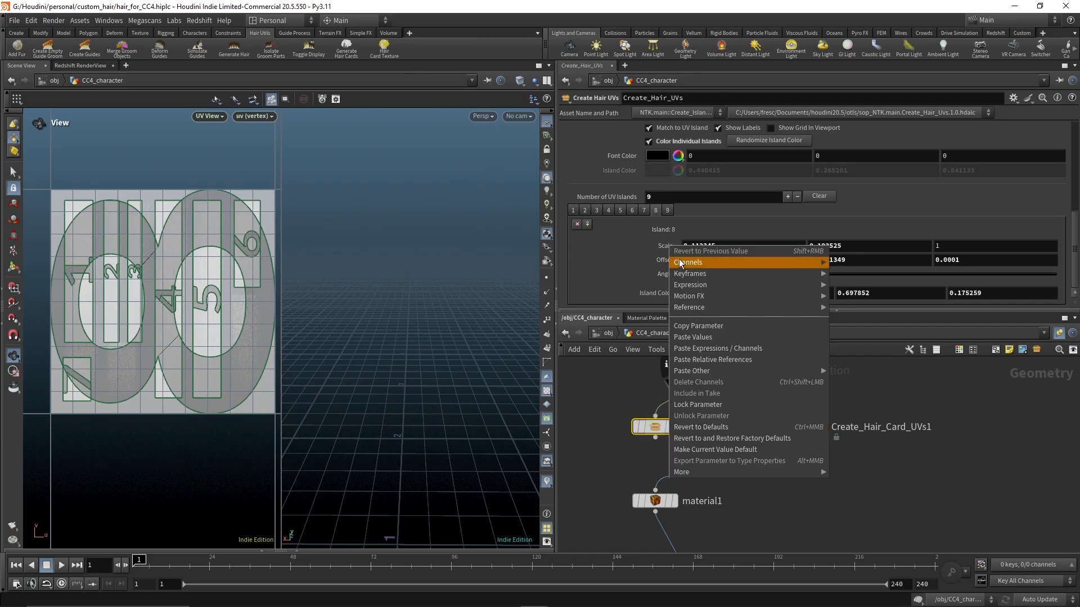
click(699, 326)
drag(845, 402, 789, 443)
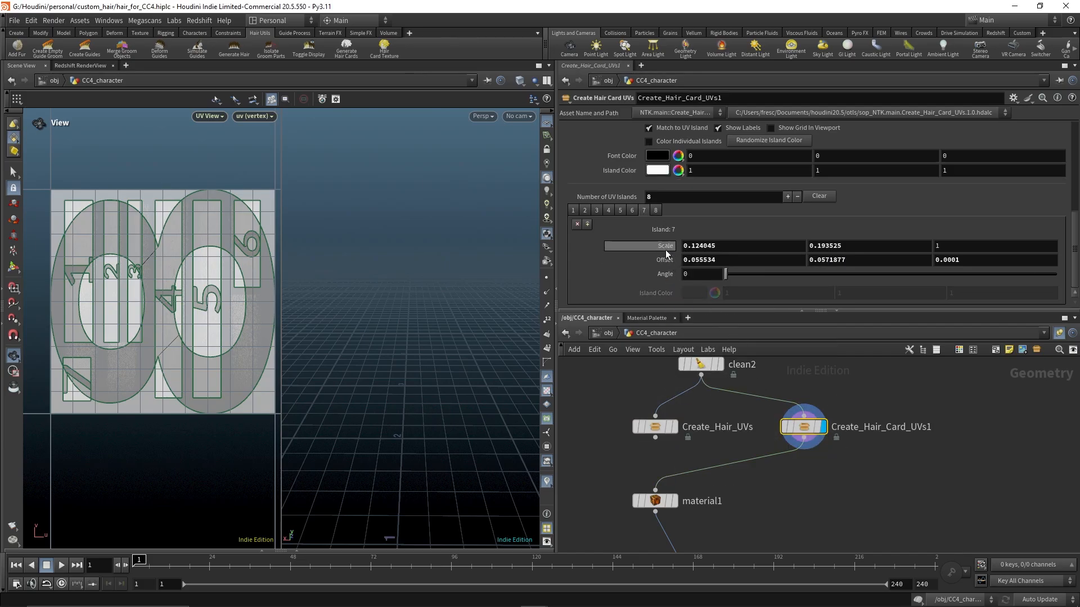
click(656, 211)
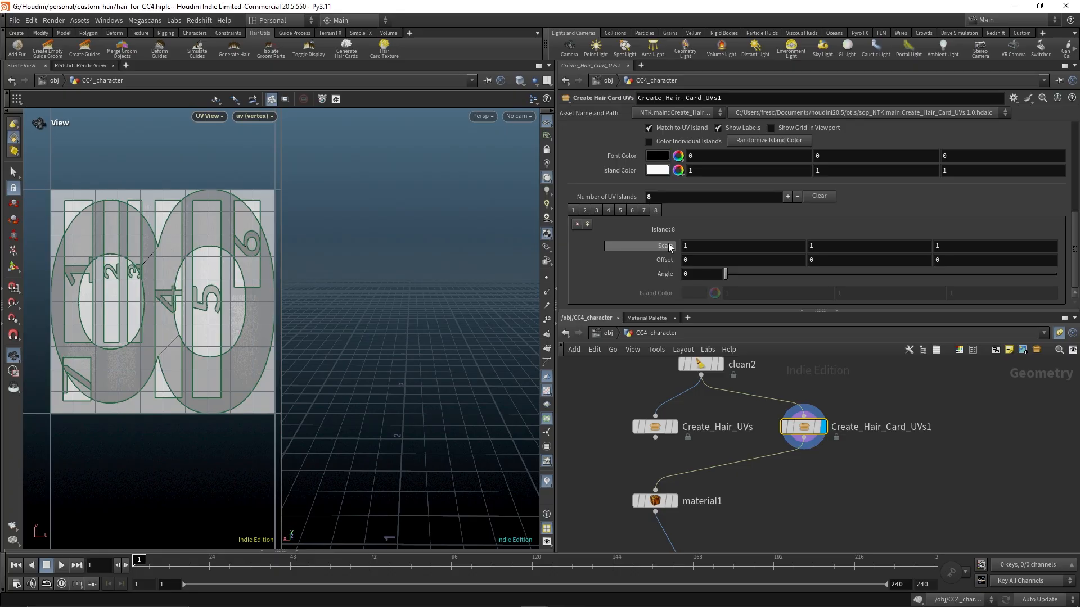
right_click(669, 248)
click(685, 339)
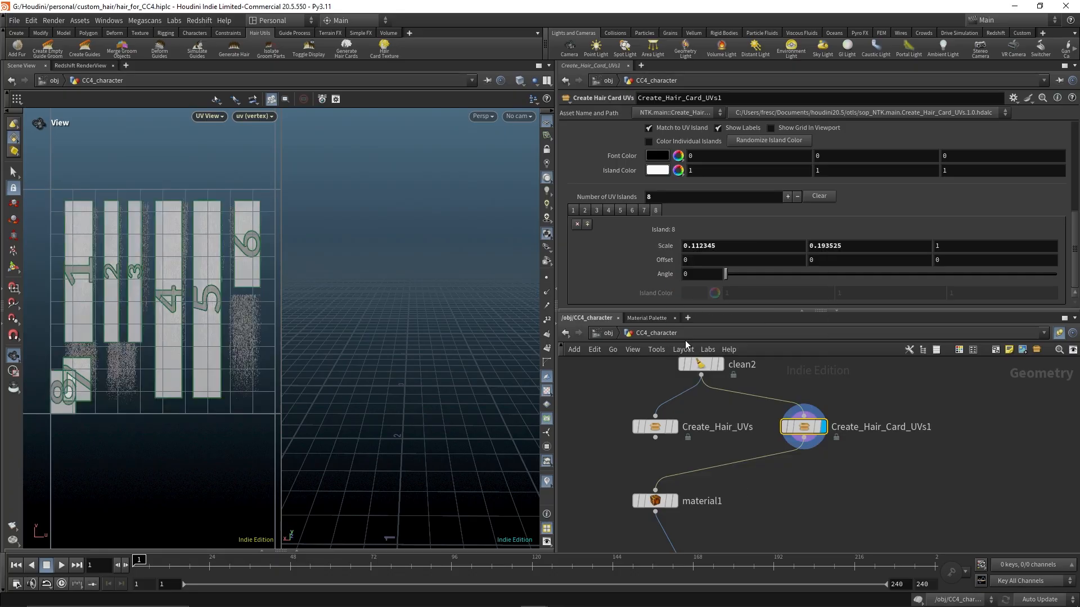
Copy island 8's Offset from Create_Hair_UVs and paste its values into island 8 of Create_Hair_Card_UVs1
click(654, 426)
right_click(666, 261)
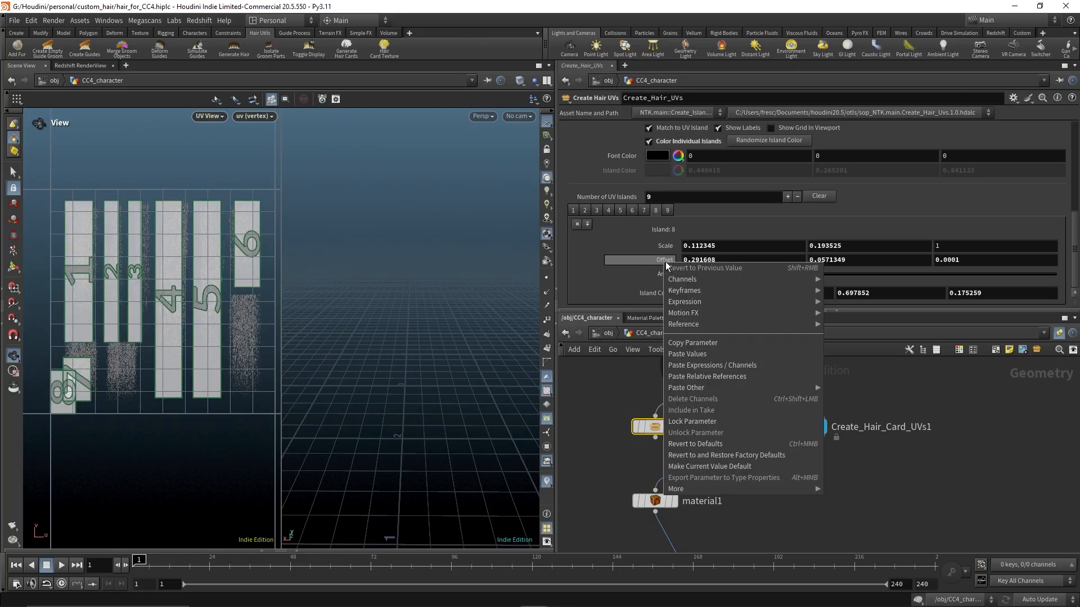
click(703, 343)
click(801, 426)
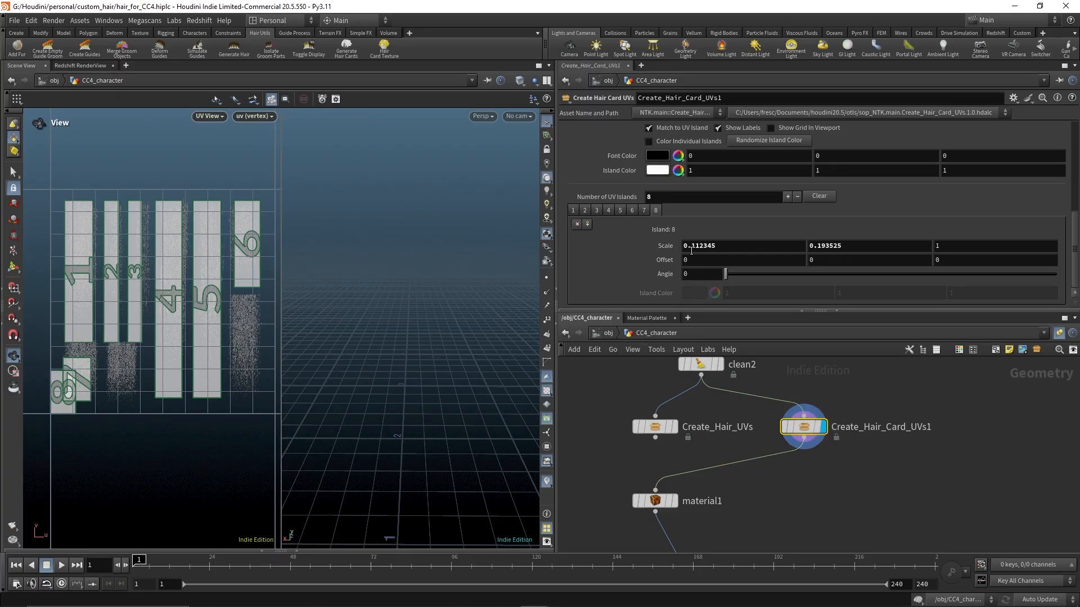
right_click(668, 262)
click(691, 356)
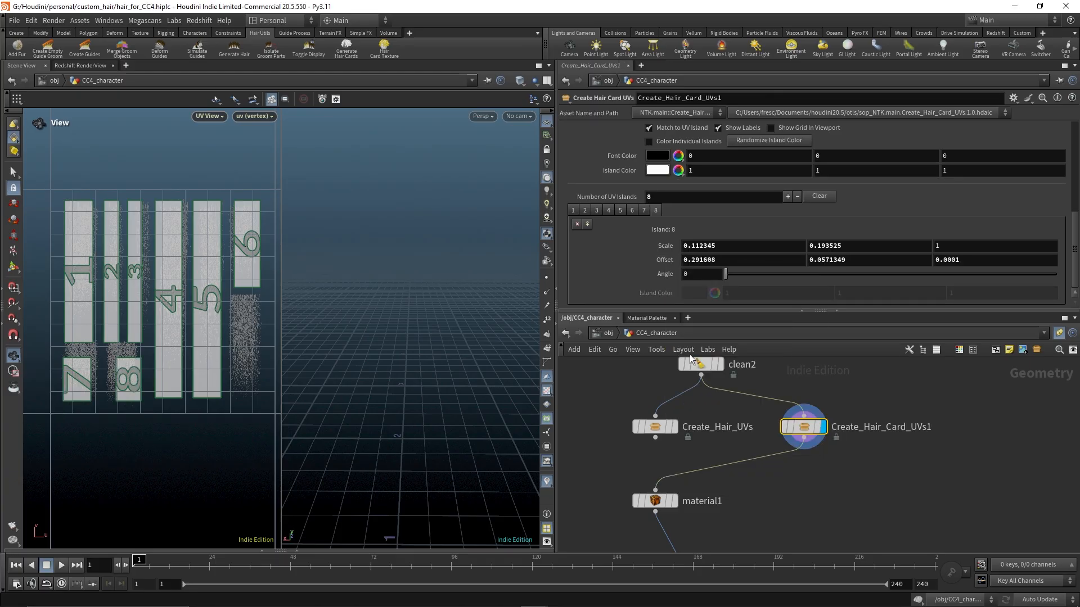
Add a ninth UV island to Create_Hair_Card_UVs1 and paste island 9's Scale copied from Create_Hair_UVs into it
click(787, 197)
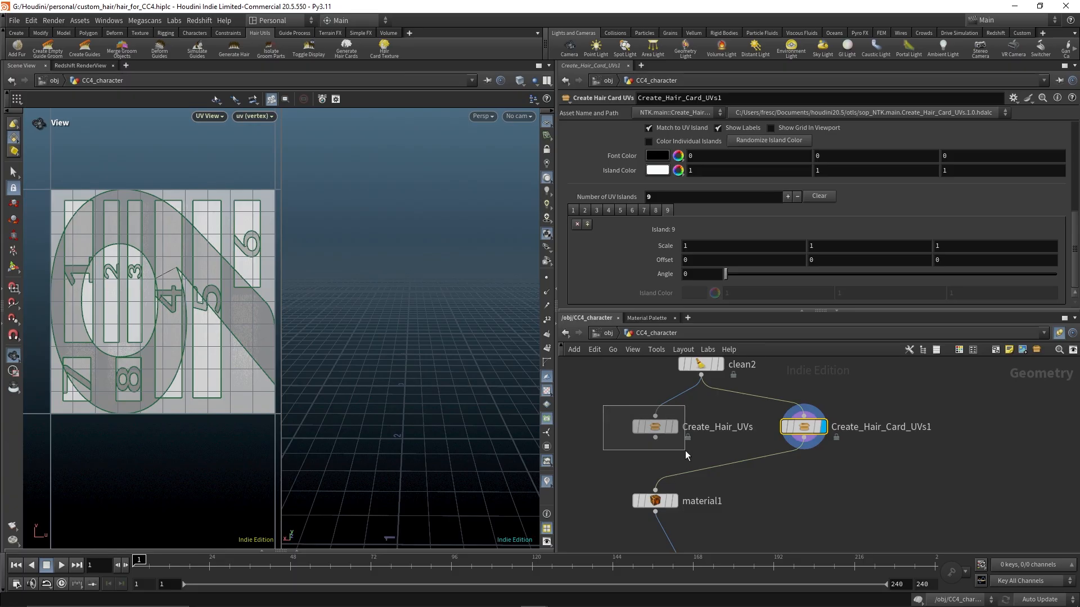
drag(685, 450, 685, 450)
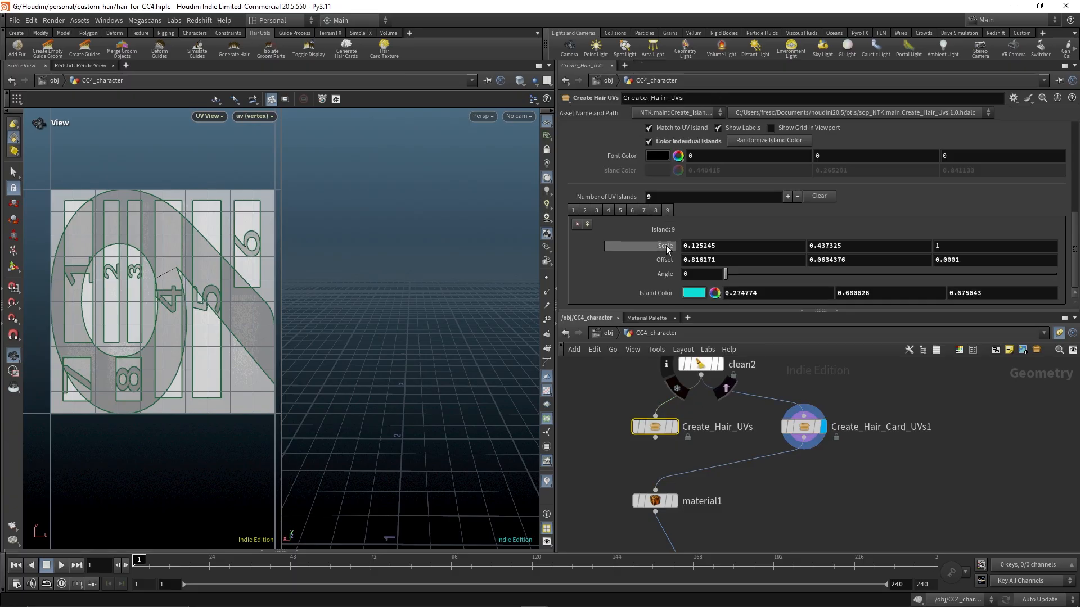
right_click(666, 246)
click(690, 326)
click(804, 427)
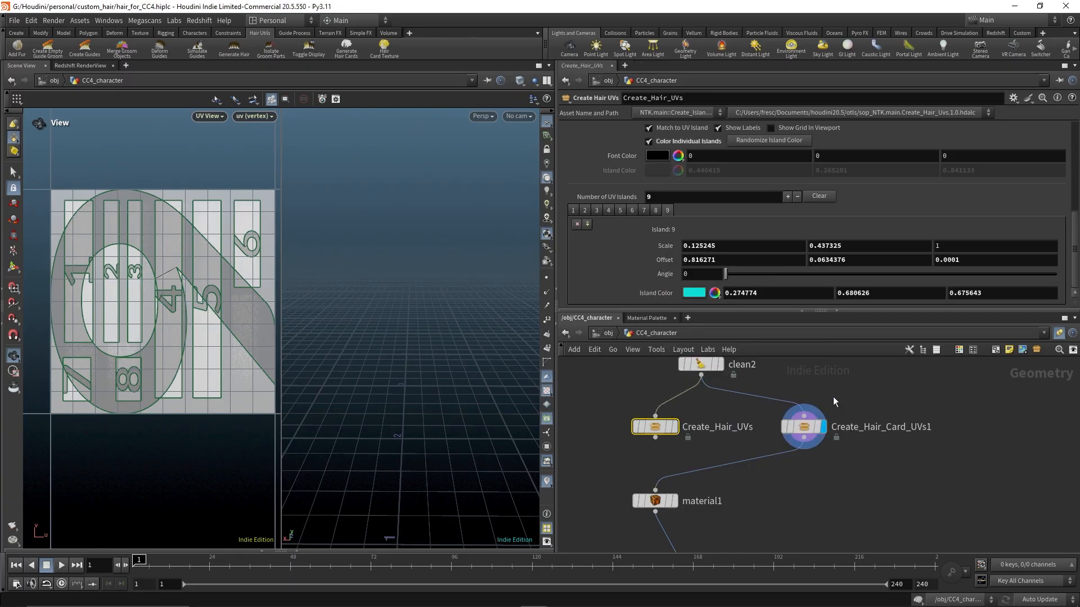
right_click(667, 249)
click(731, 347)
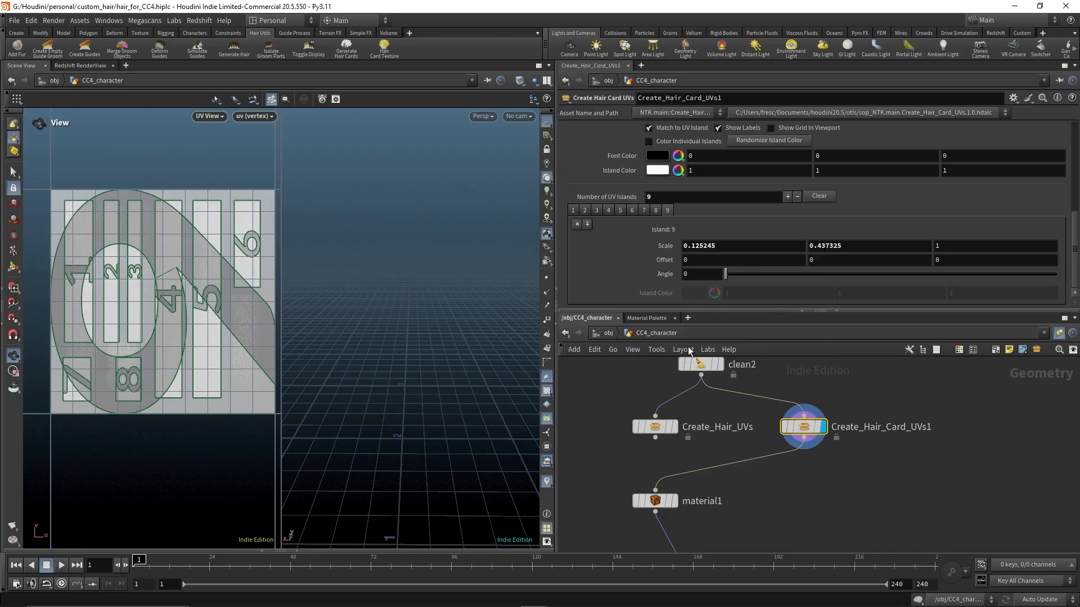
Copy island 9's Offset from Create_Hair_UVs and paste its values into island 9 of Create_Hair_Card_UVs1
click(655, 426)
right_click(666, 261)
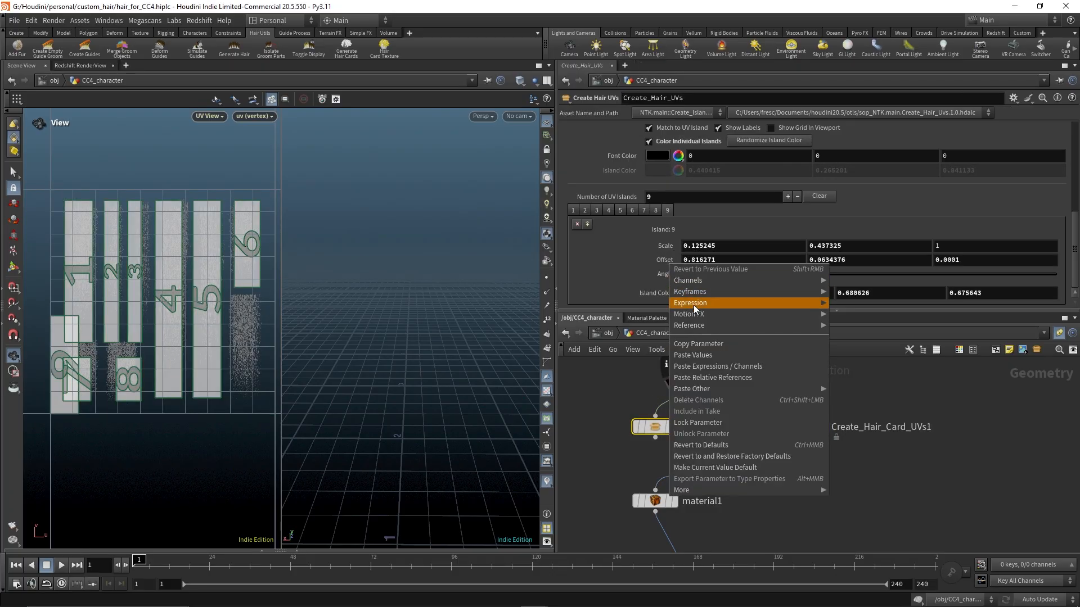
click(697, 344)
click(810, 426)
right_click(666, 260)
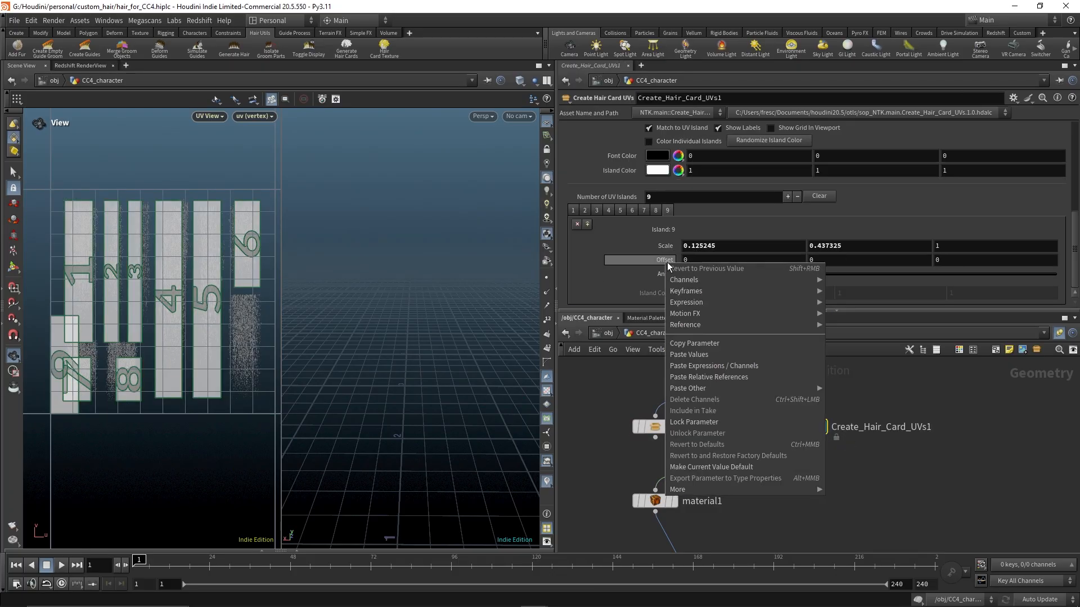
click(689, 355)
Delete the Create_Hair_UVs node and move Create_Hair_Card_UVs1 into its place in the network
click(672, 432)
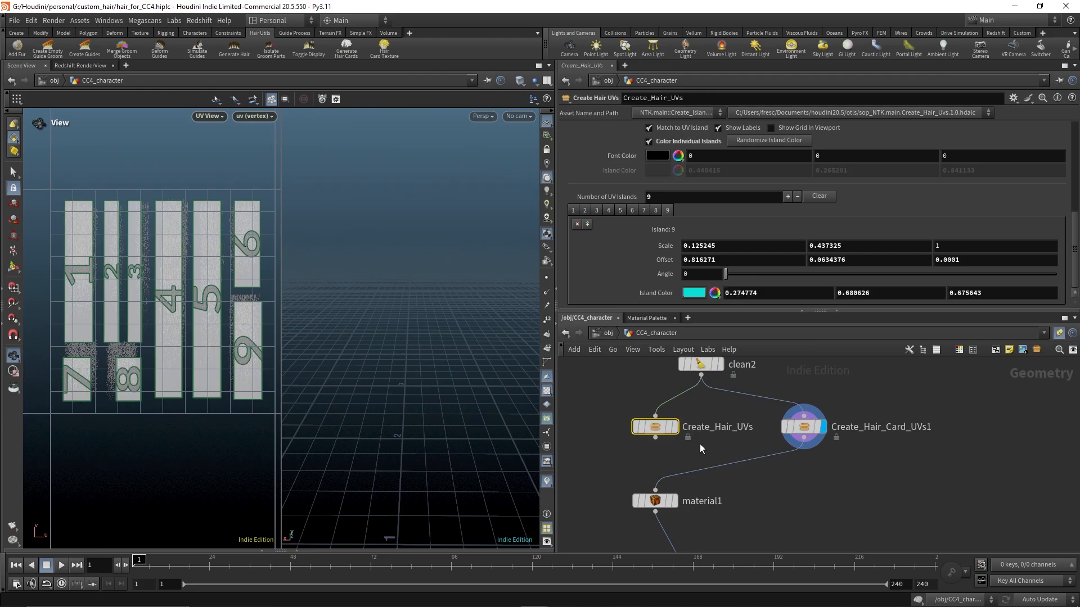
key(Delete)
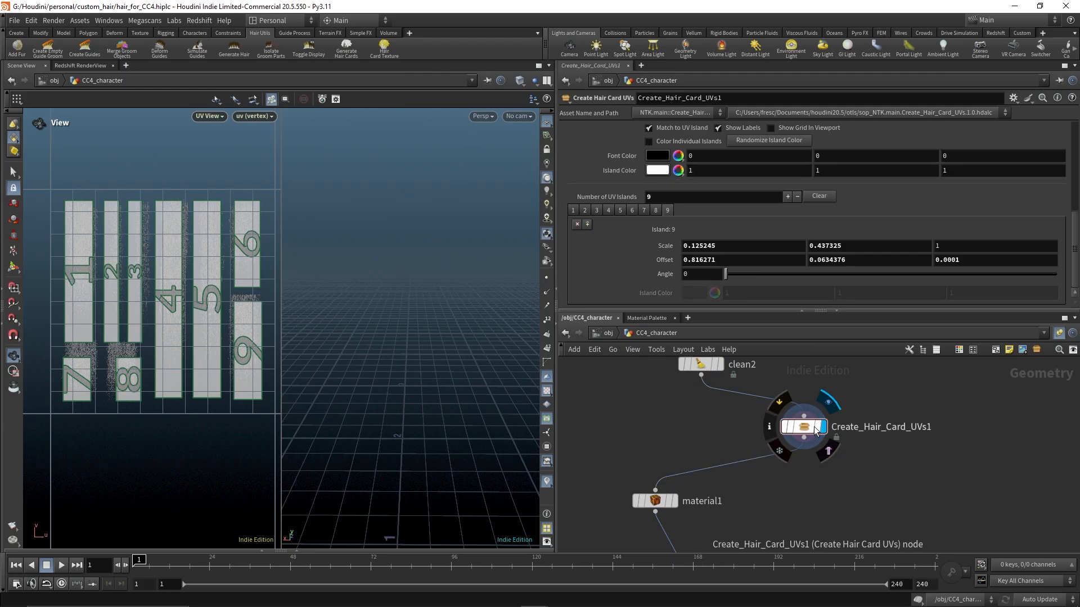
drag(812, 431, 705, 427)
scroll(696, 218, up, 3)
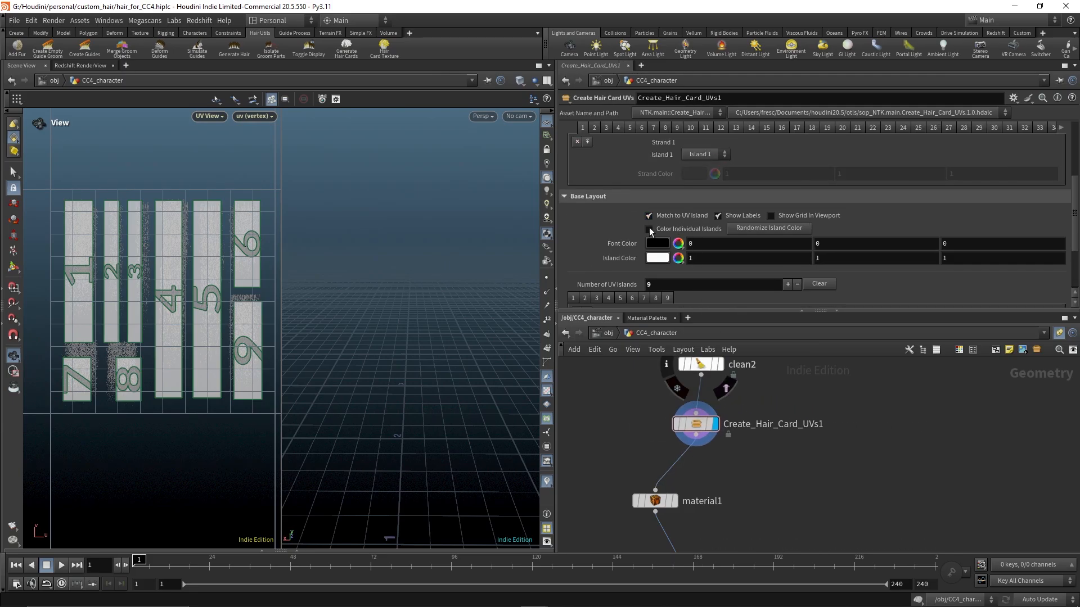
Turn on individual island colouring in the base layout and randomize the island colours
click(649, 229)
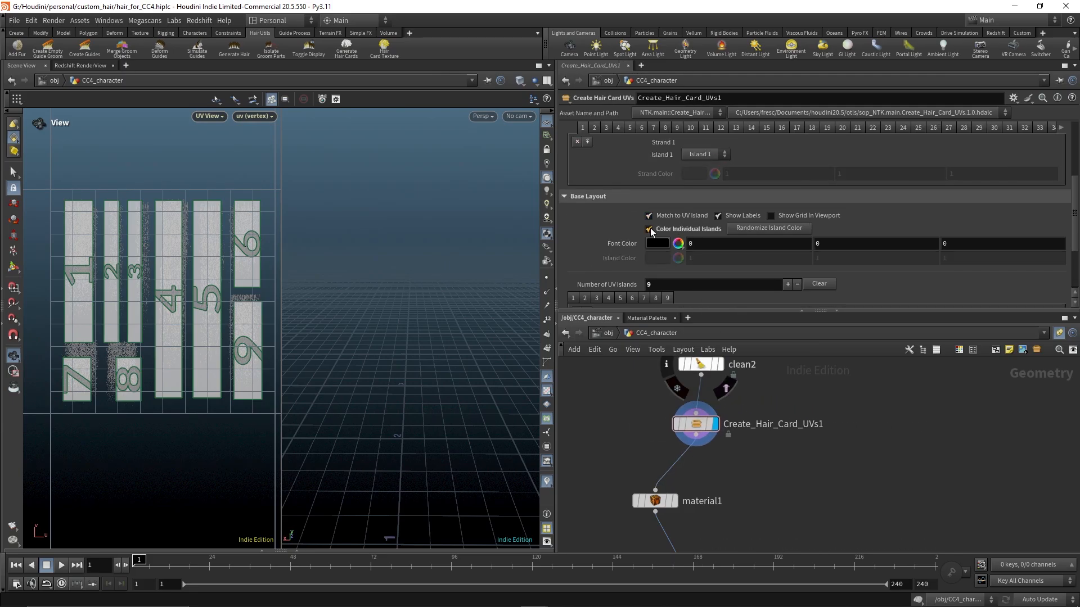
click(768, 228)
middle_drag(758, 450, 787, 453)
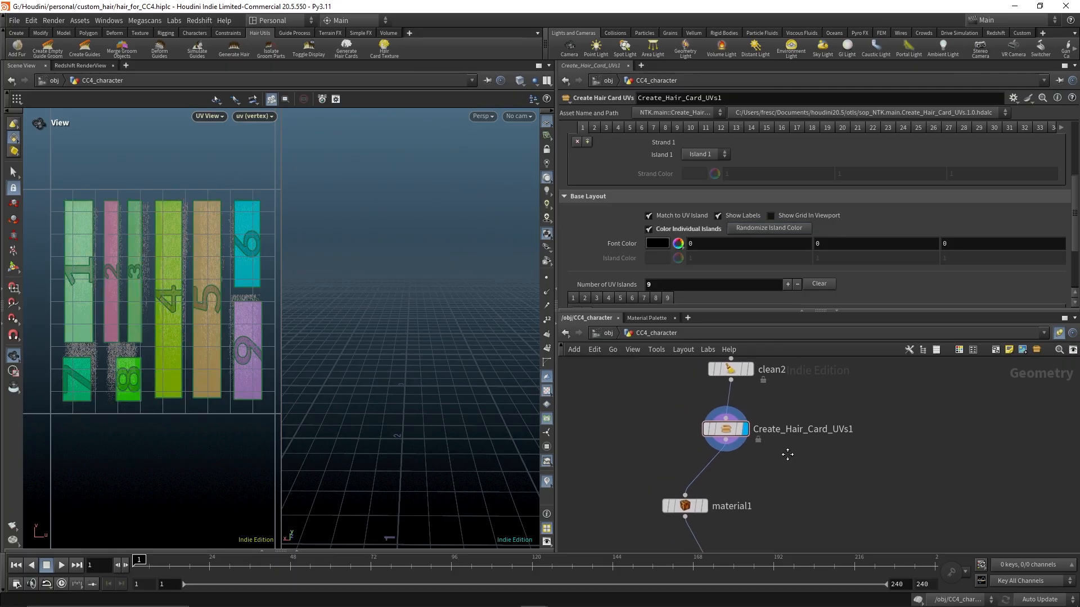
Enable Use Island Colors in the strand layout so hair strands take their island's colour
scroll(678, 188, up, 2)
click(720, 228)
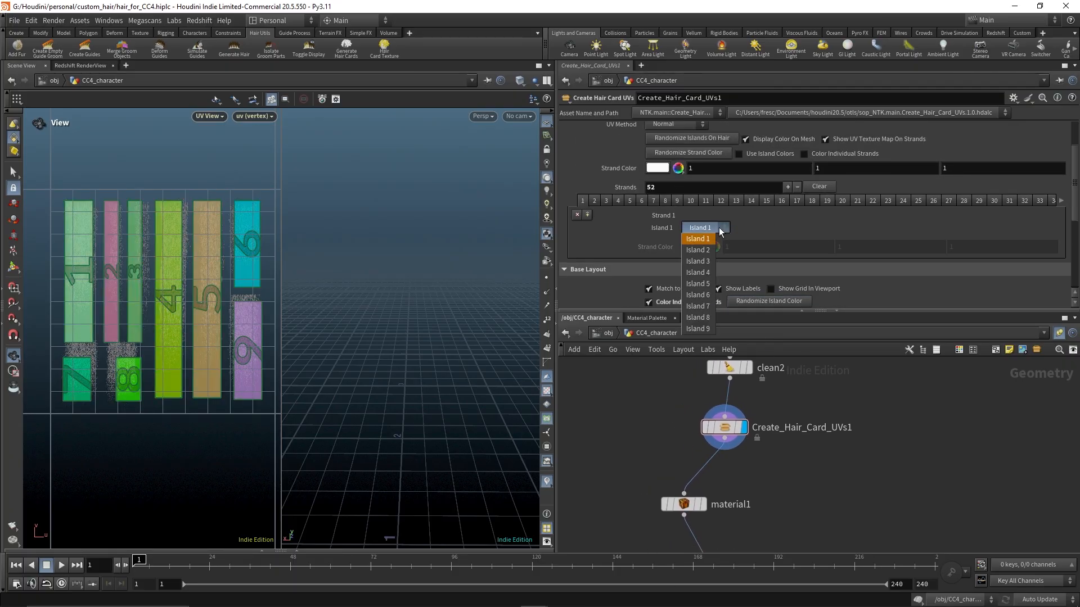
click(720, 229)
scroll(697, 185, up, 2)
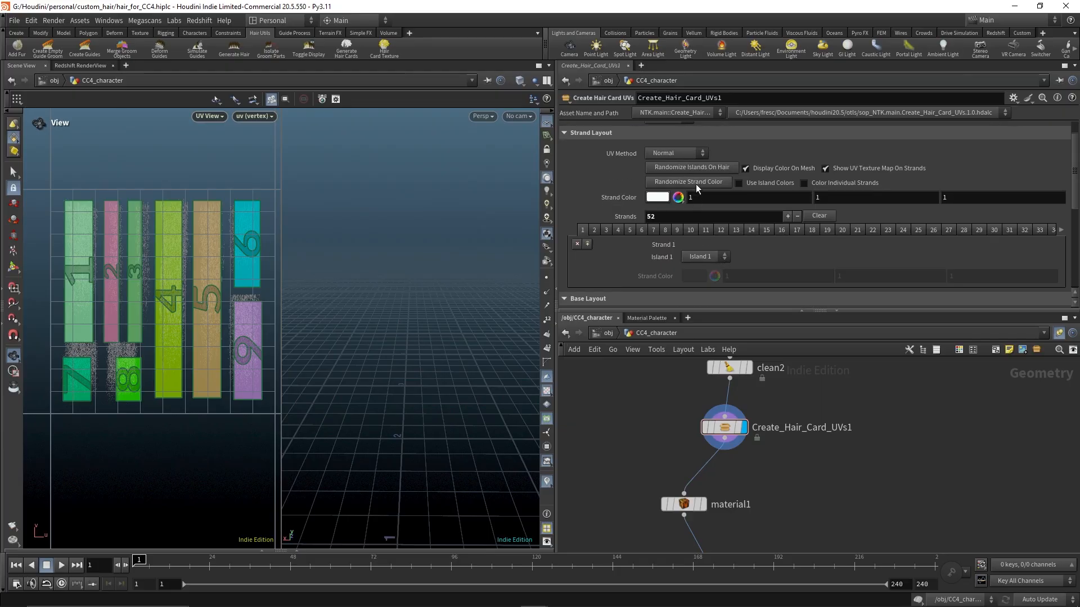
click(739, 183)
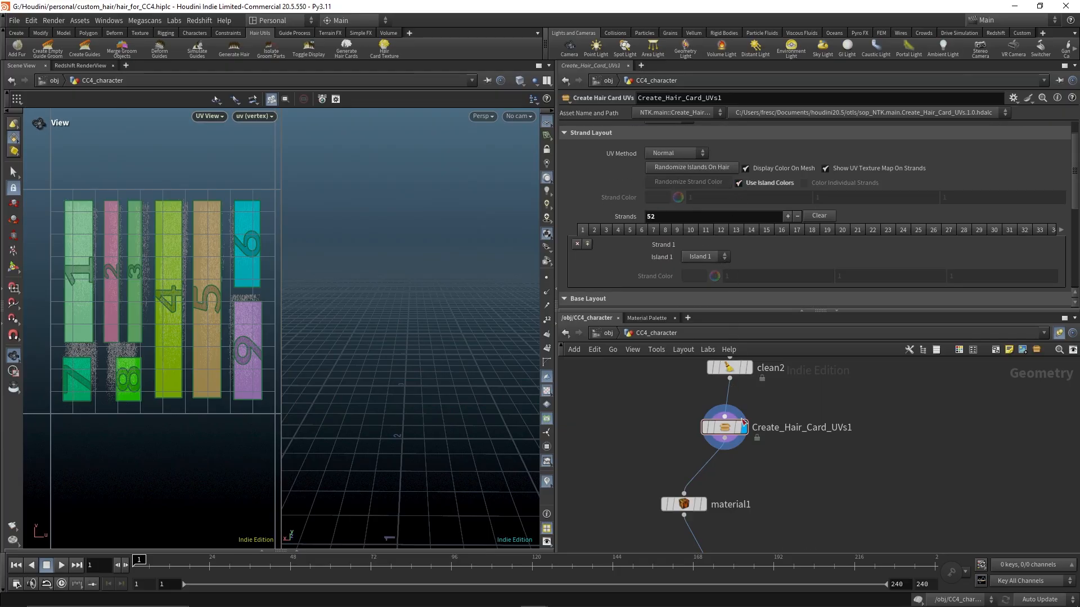
middle_drag(809, 459, 761, 446)
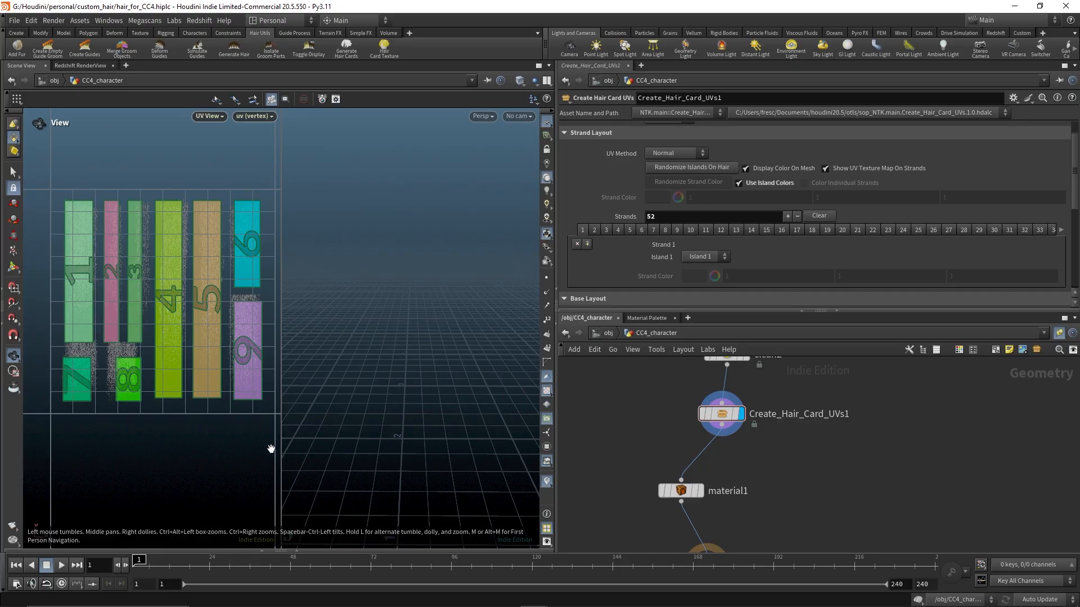
Adjust island 1's Offset to 0.0597019 and 0.352888 while comparing the UV layout with the hair cards
drag(281, 447, 340, 445)
middle_drag(431, 464, 465, 268)
middle_drag(445, 442, 435, 481)
drag(436, 481, 392, 376)
scroll(392, 376, up, 5)
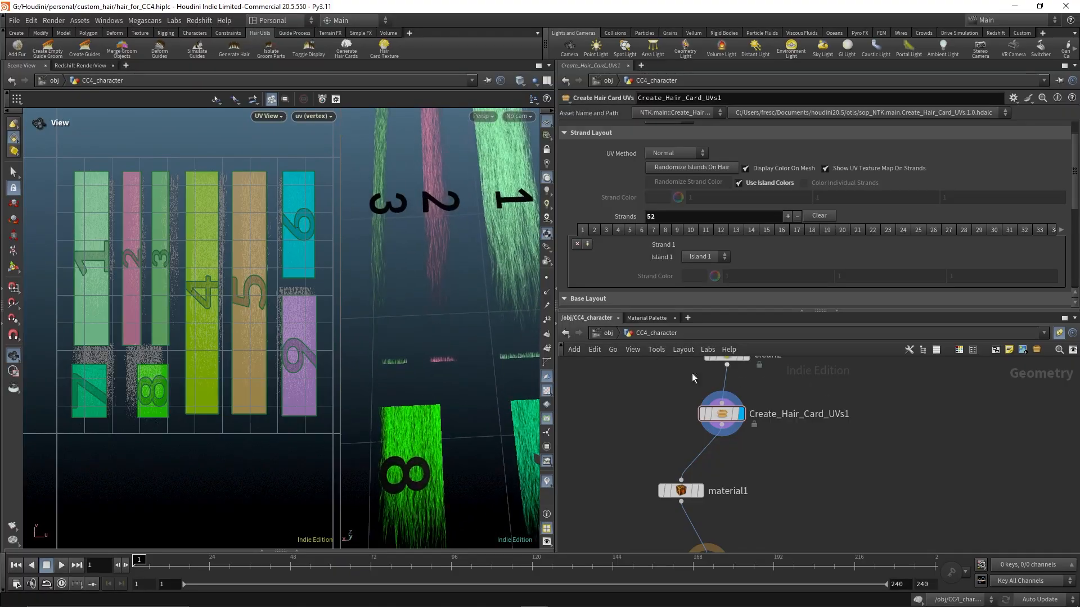
middle_drag(94, 352, 103, 362)
scroll(103, 361, up, 4)
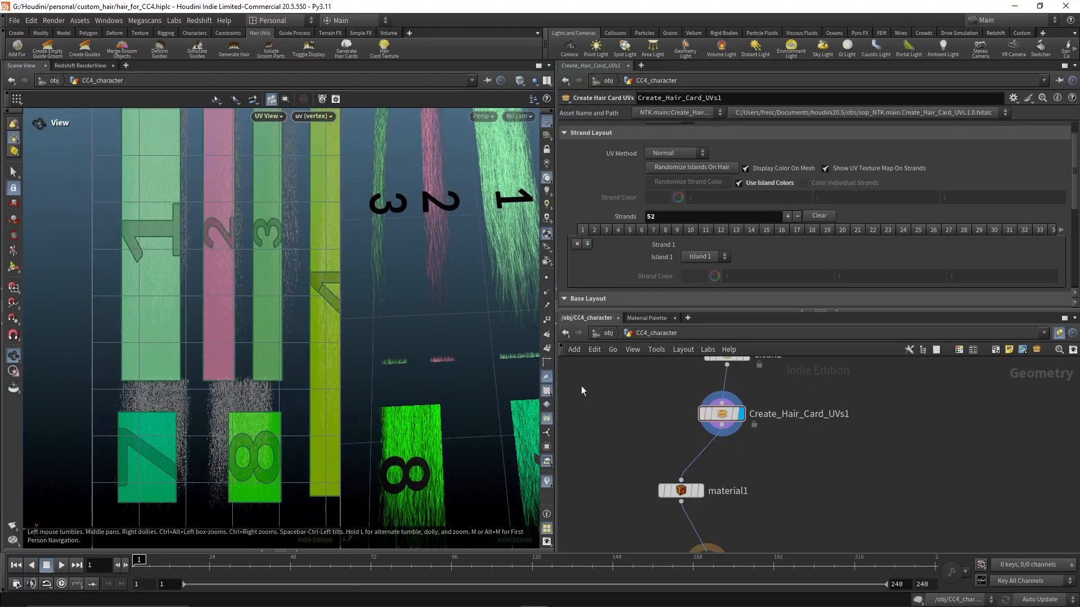
scroll(651, 260, down, 5)
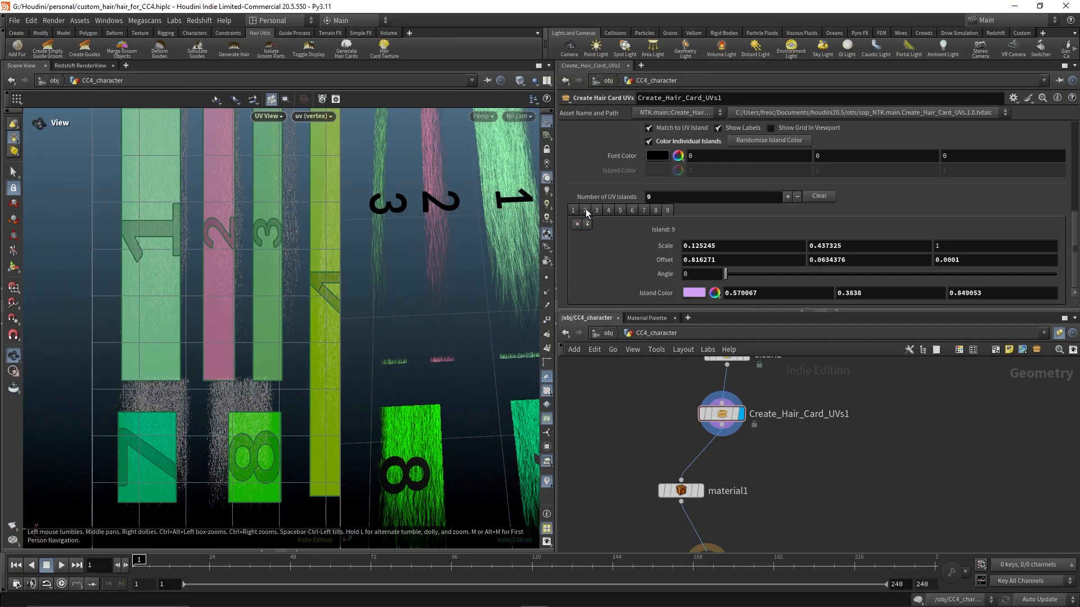
middle_drag(217, 350, 276, 393)
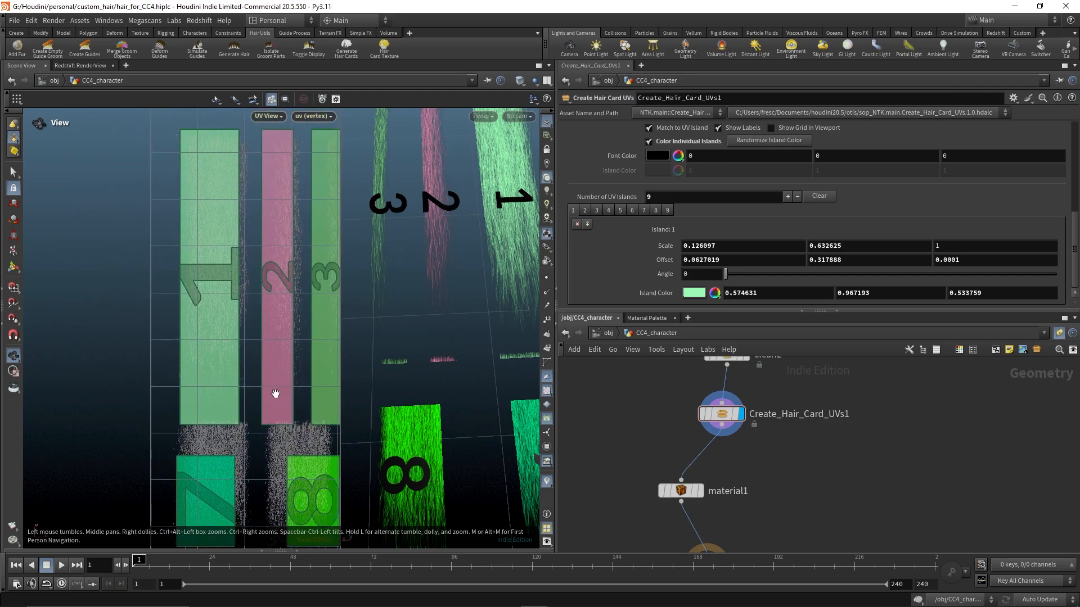
middle_drag(733, 262, 732, 304)
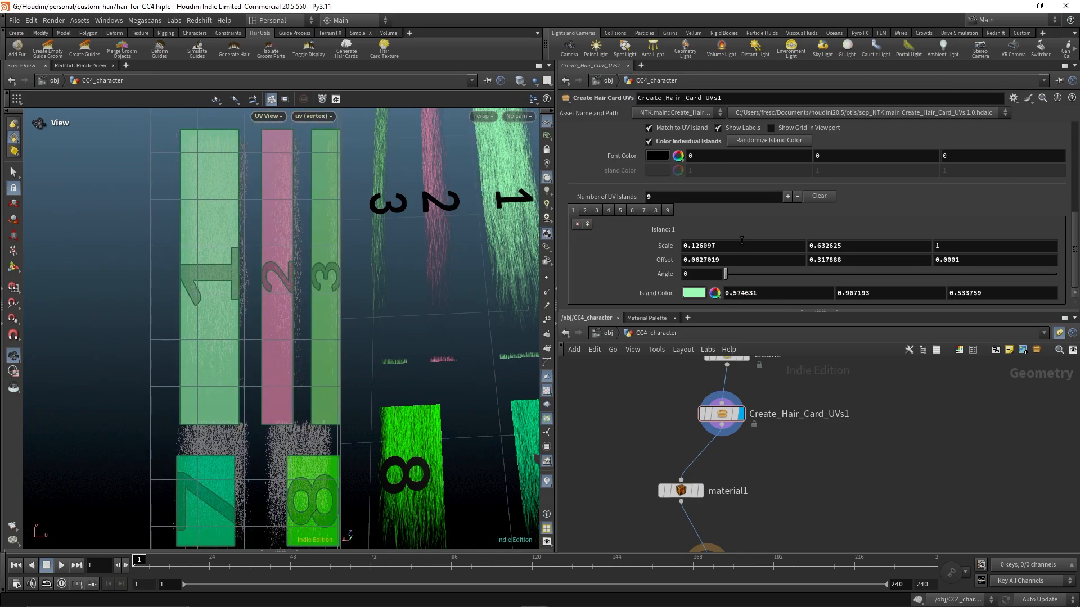
mouse_move(732, 246)
middle_down()
mouse_move(732, 298)
mouse_move(770, 297)
mouse_move(732, 263)
middle_up()
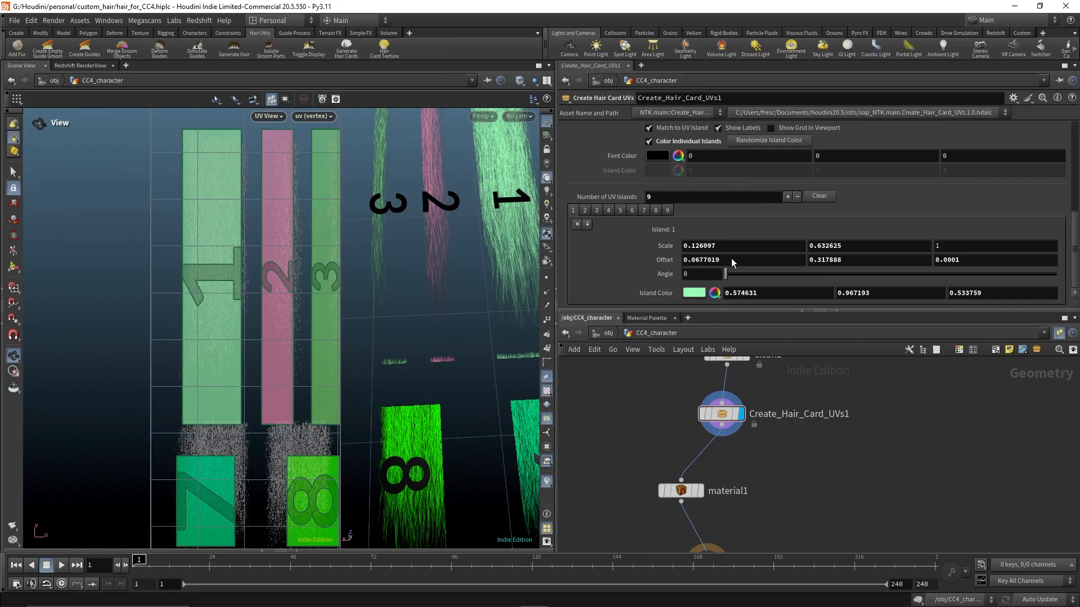
middle_drag(828, 260, 880, 283)
right_drag(202, 376, 433, 389)
middle_drag(268, 388, 249, 240)
right_drag(240, 310, 174, 354)
middle_drag(238, 341, 214, 337)
right_drag(214, 337, 345, 318)
middle_drag(260, 298, 258, 354)
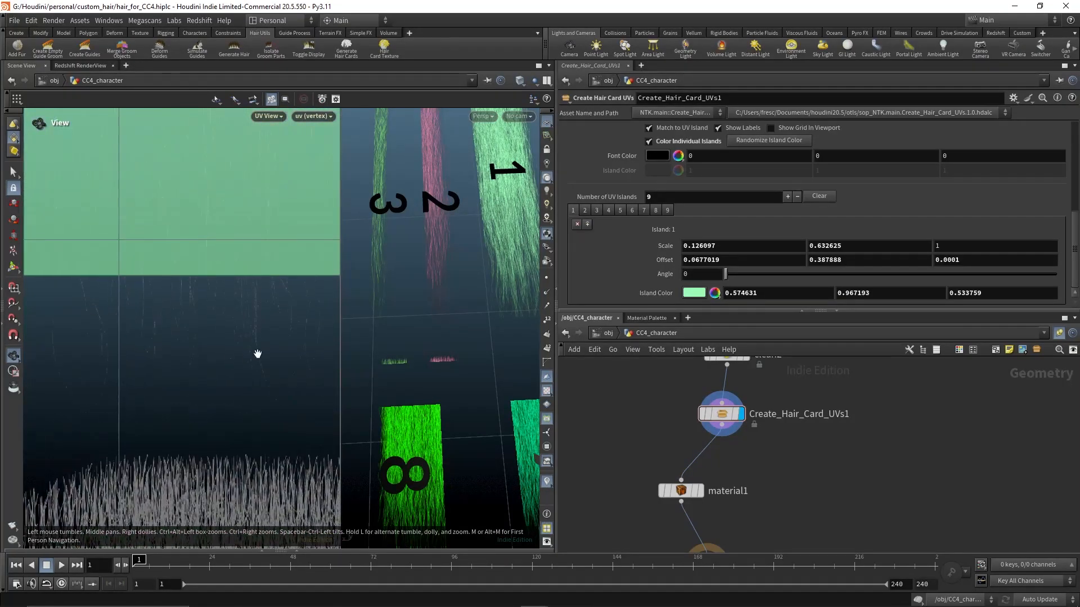
mouse_move(257, 354)
right_down()
mouse_move(294, 356)
mouse_move(246, 365)
right_up()
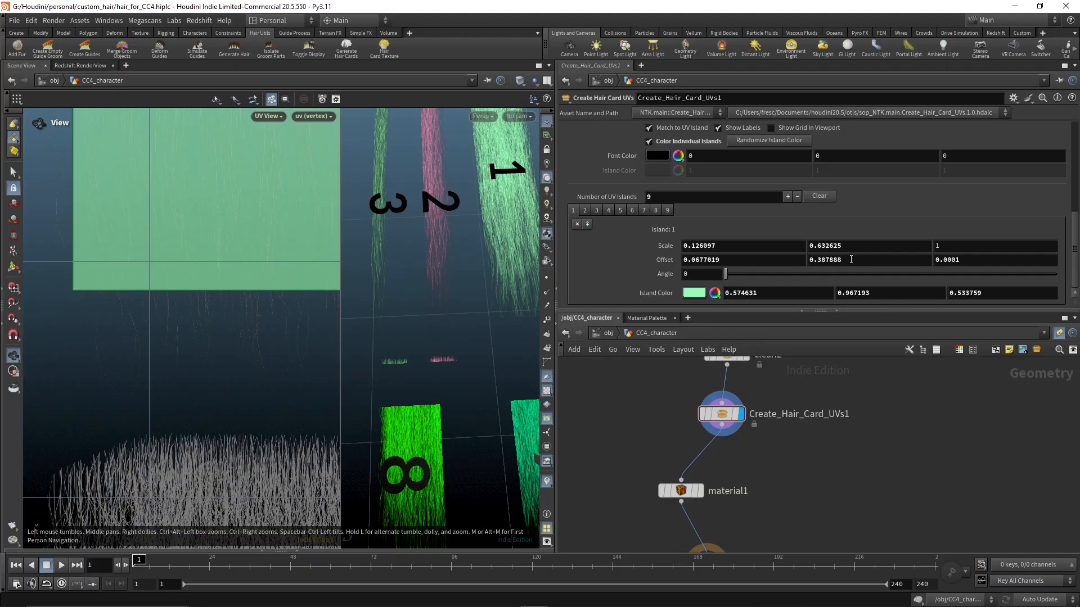
middle_drag(850, 259, 673, 314)
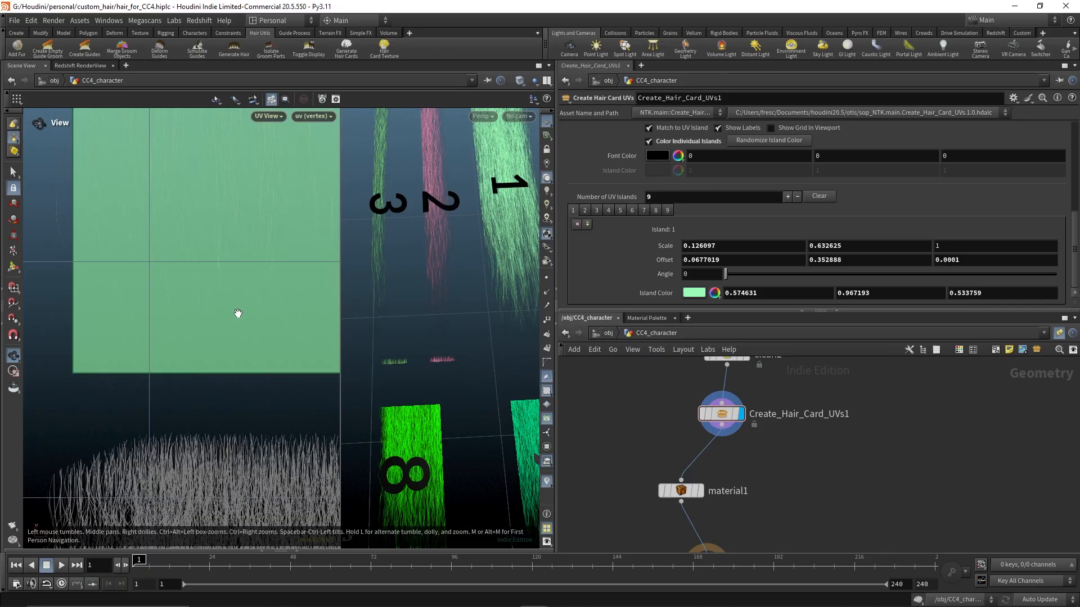
right_drag(238, 313, 227, 318)
middle_drag(227, 319, 238, 321)
right_drag(238, 322, 377, 329)
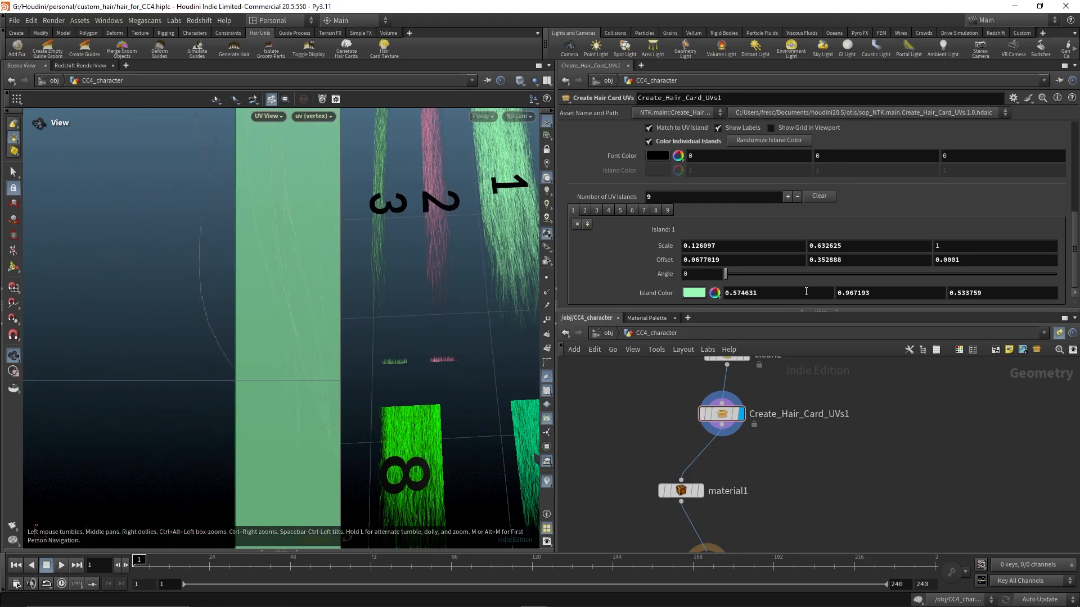
middle_drag(763, 261, 713, 302)
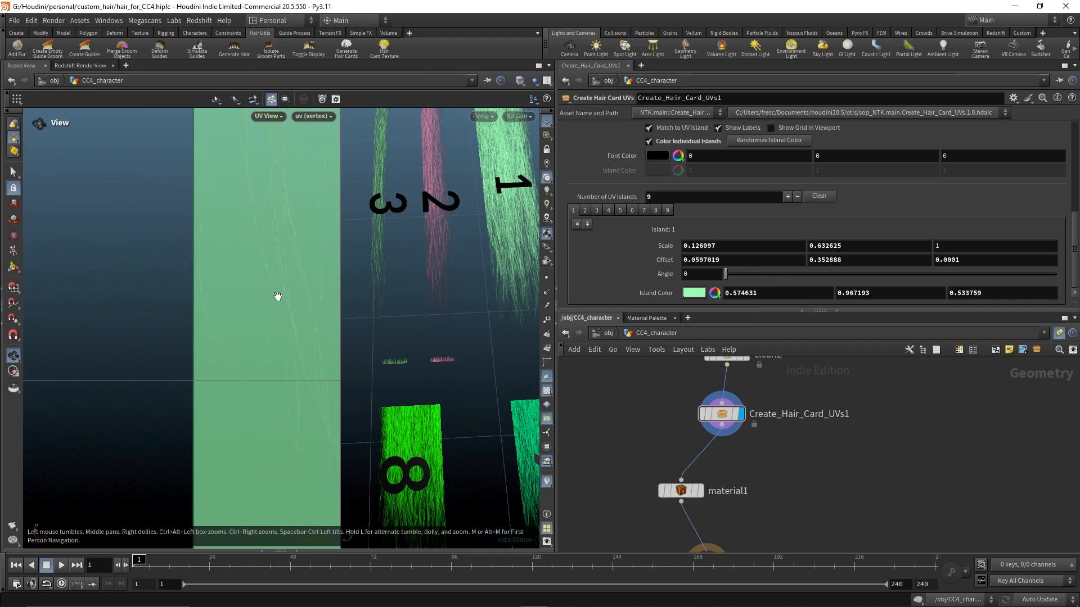
Adjust island 1's Scale to 0.161097 by 0.602625 and its Offset X to 0.0527019
right_drag(278, 297, 152, 275)
middle_drag(272, 267, 205, 342)
middle_drag(272, 219, 217, 383)
middle_drag(245, 260, 243, 475)
mouse_move(262, 360)
middle_down()
mouse_move(257, 380)
mouse_move(256, 350)
middle_up()
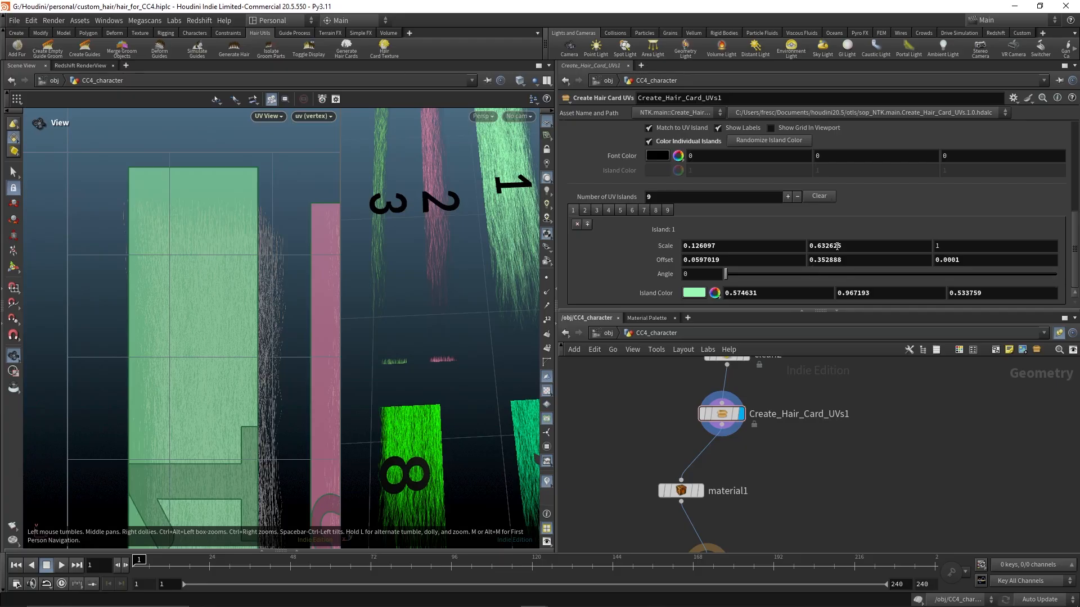
middle_drag(837, 246, 692, 285)
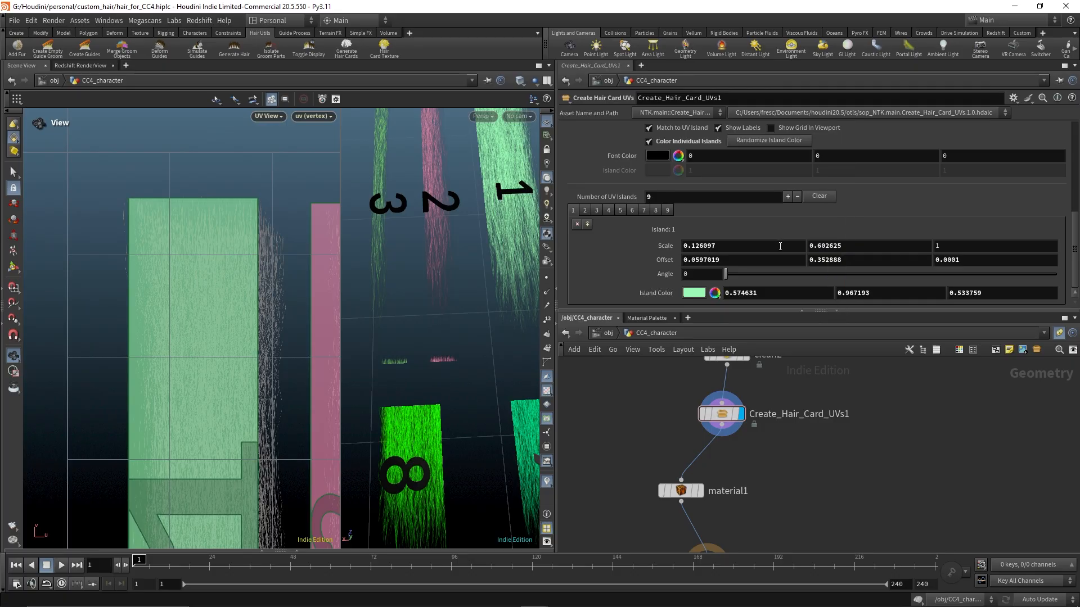
middle_drag(789, 248, 924, 297)
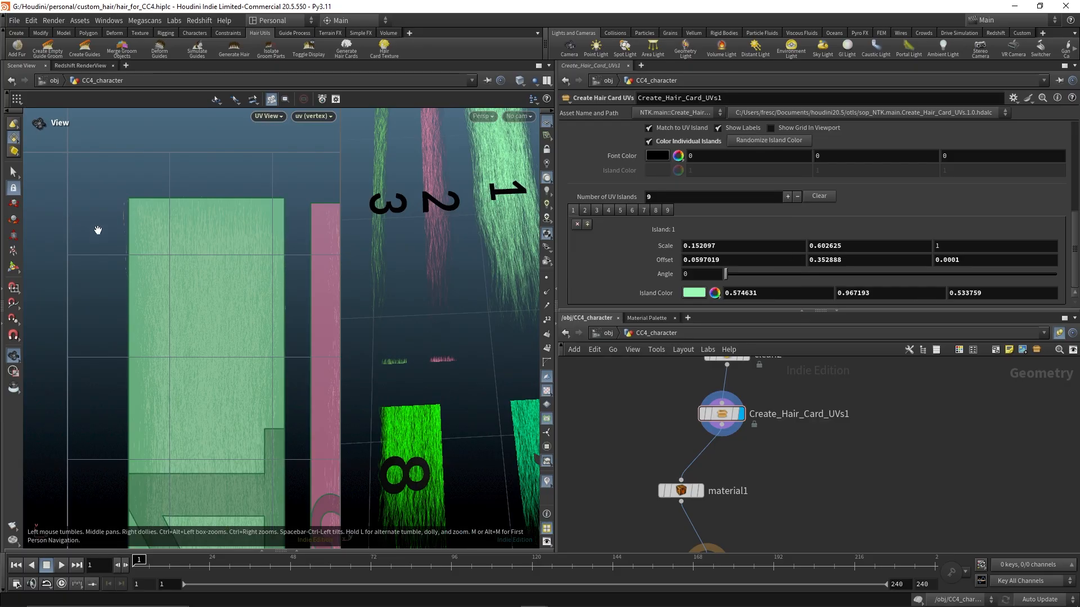
middle_drag(96, 231, 155, 254)
right_drag(154, 254, 275, 238)
middle_drag(275, 239, 251, 272)
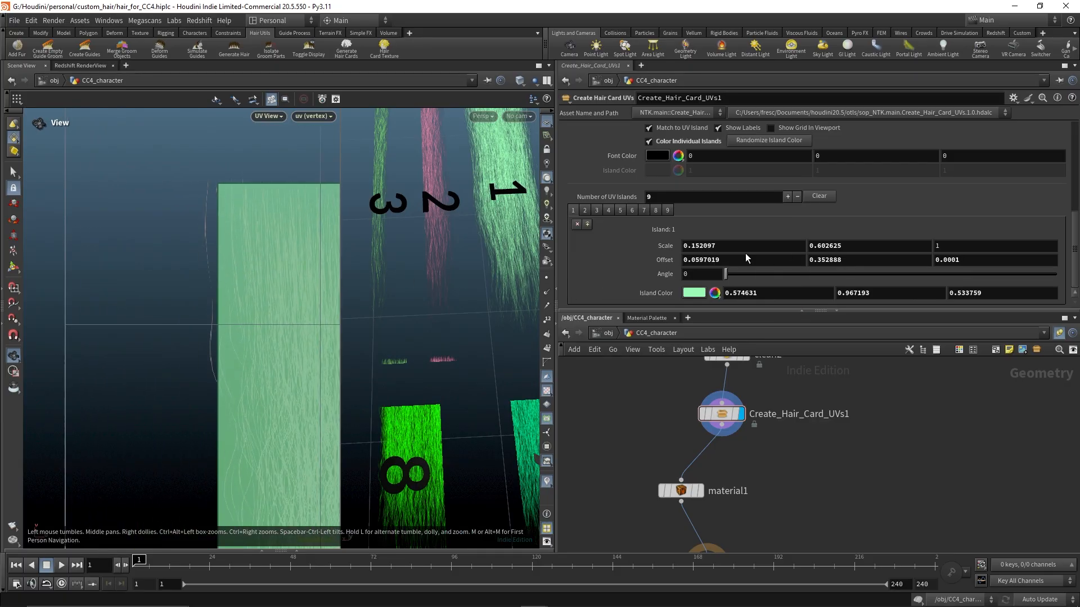
middle_drag(746, 257, 703, 293)
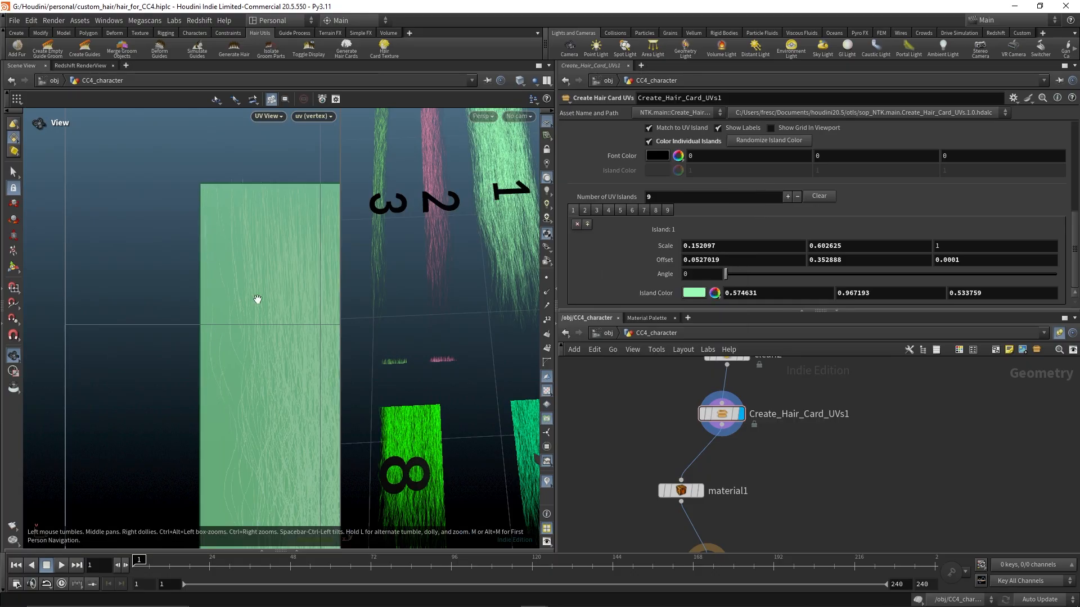
middle_drag(229, 415, 71, 389)
middle_drag(311, 228, 181, 344)
middle_drag(771, 245, 825, 296)
right_drag(294, 353, 258, 410)
middle_drag(258, 410, 239, 212)
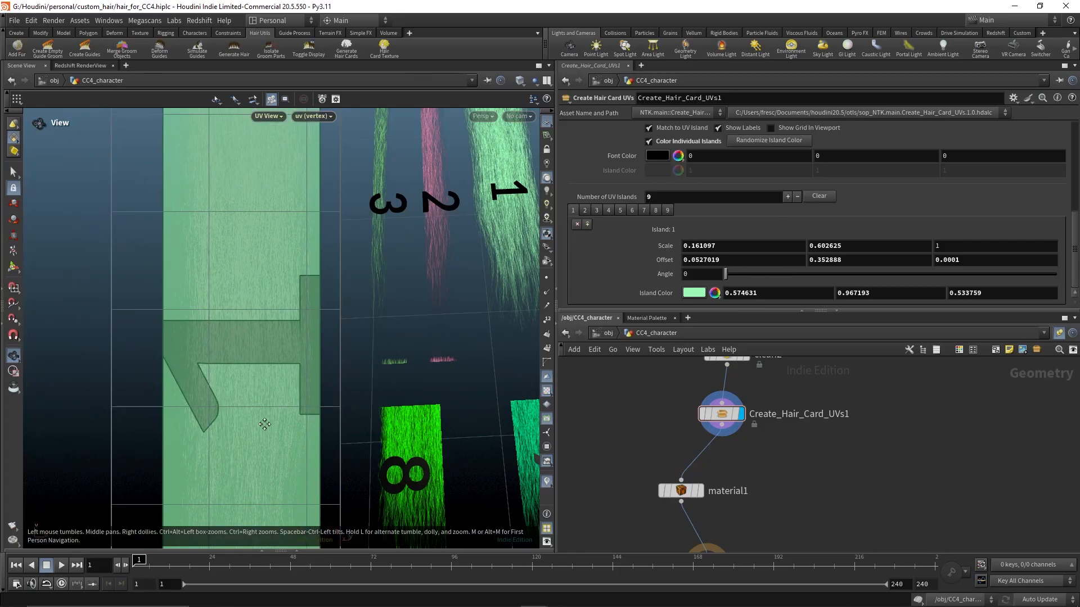
middle_drag(233, 447, 229, 243)
middle_drag(269, 382, 216, 424)
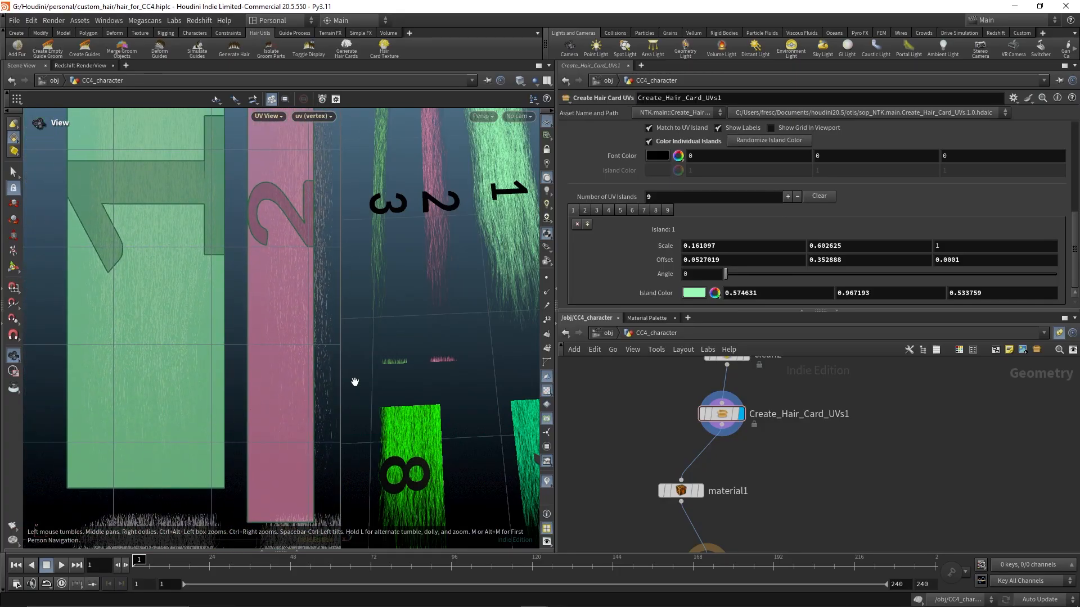
Set island 2's Scale Y to 0.602625 to match island 1
right_click(663, 248)
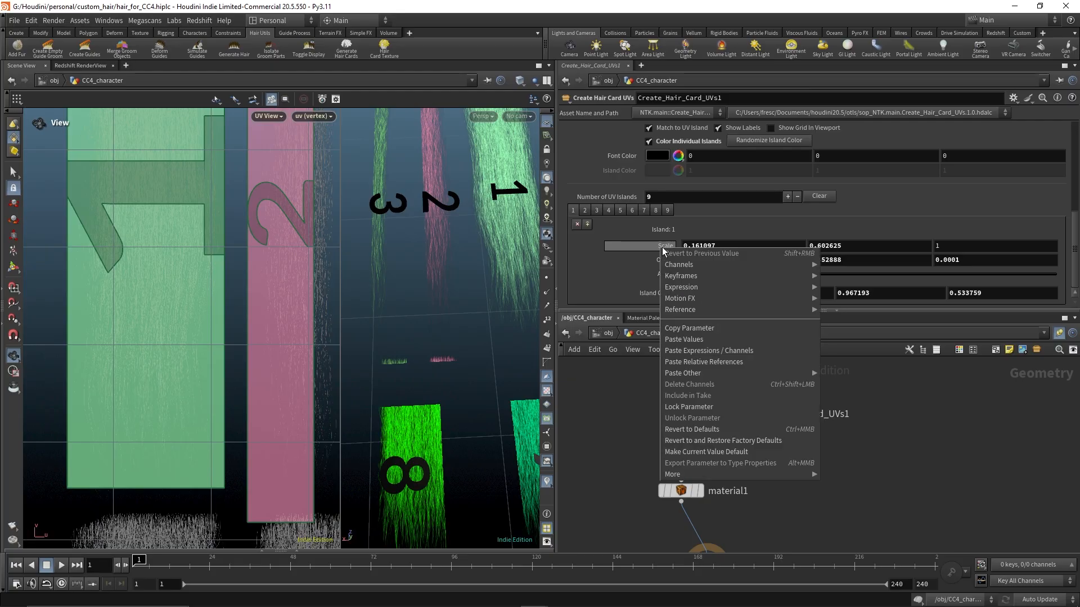
click(832, 248)
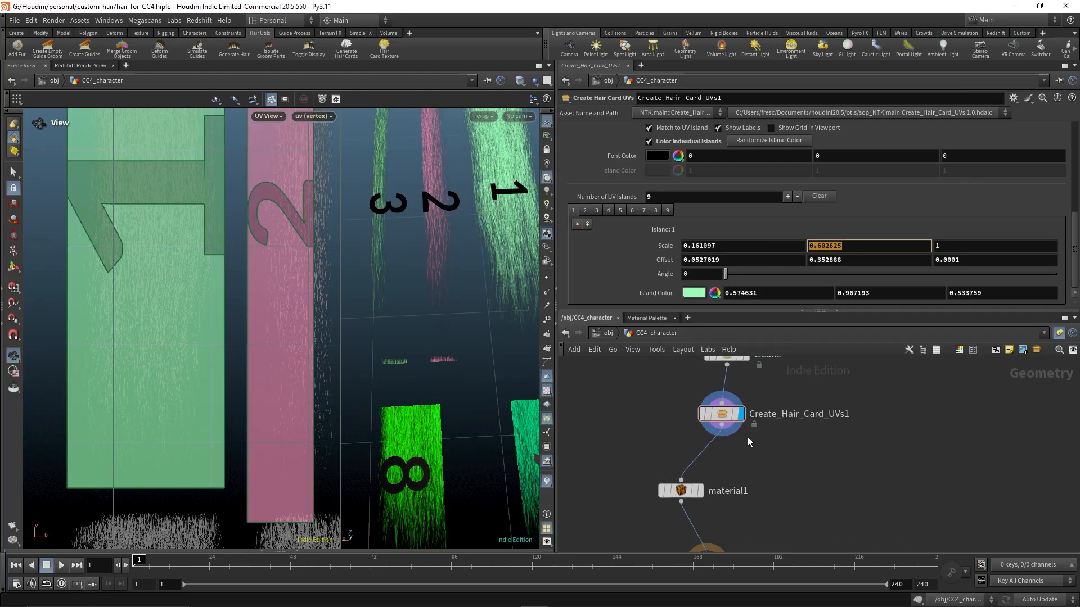
click(586, 210)
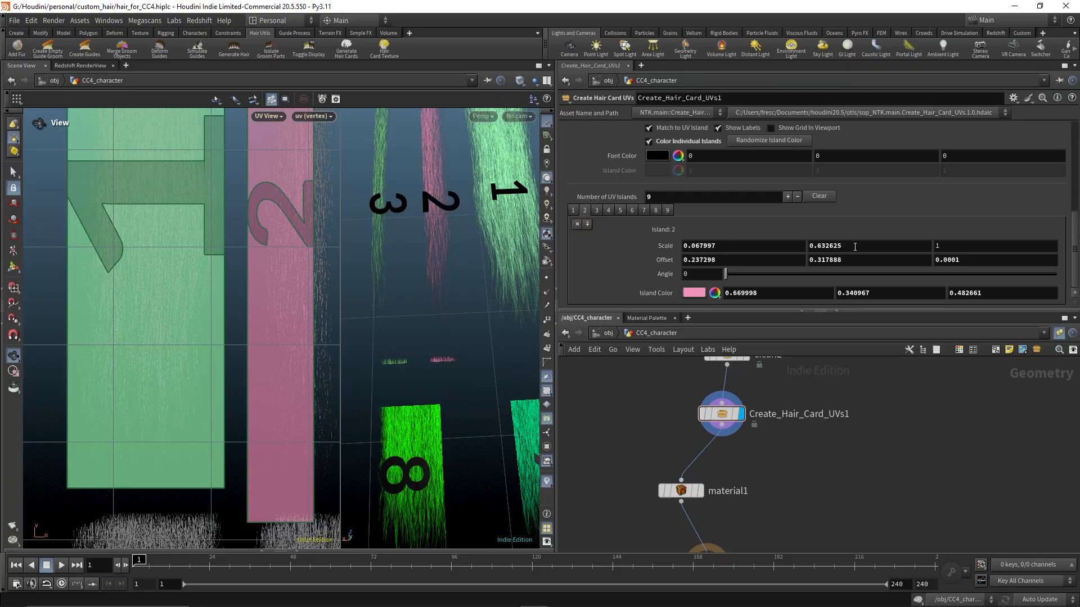
key(Return)
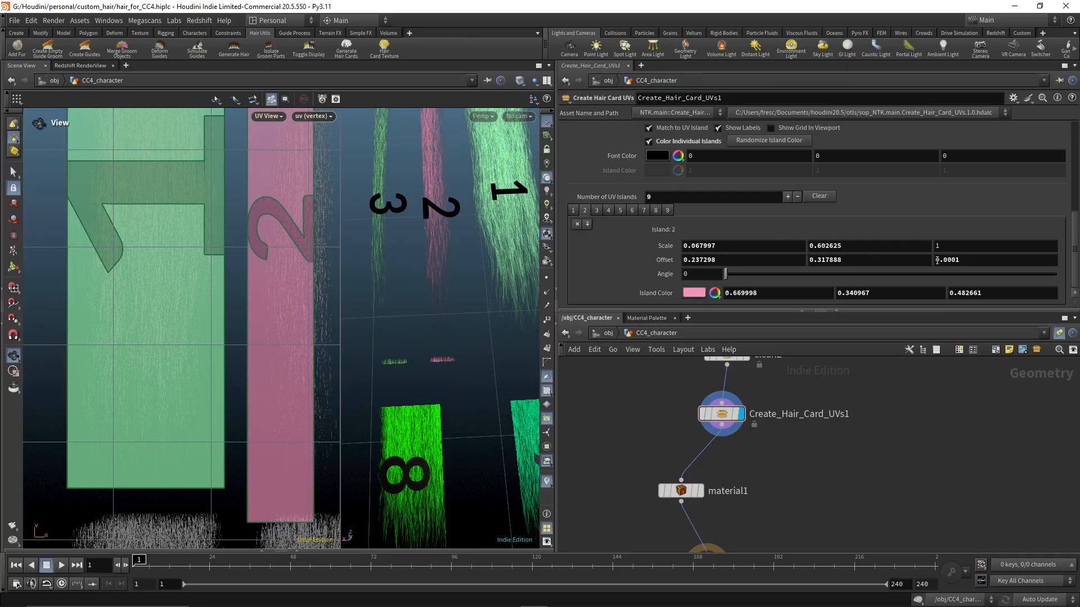
Set island 2's Offset Y to 0.352888 to match island 1
click(571, 211)
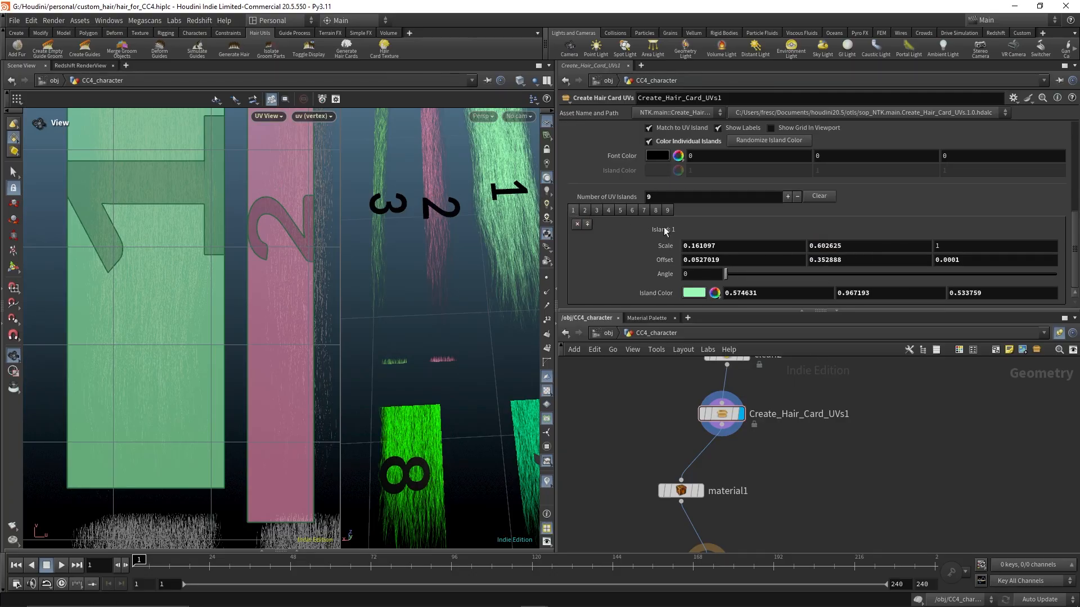
click(586, 209)
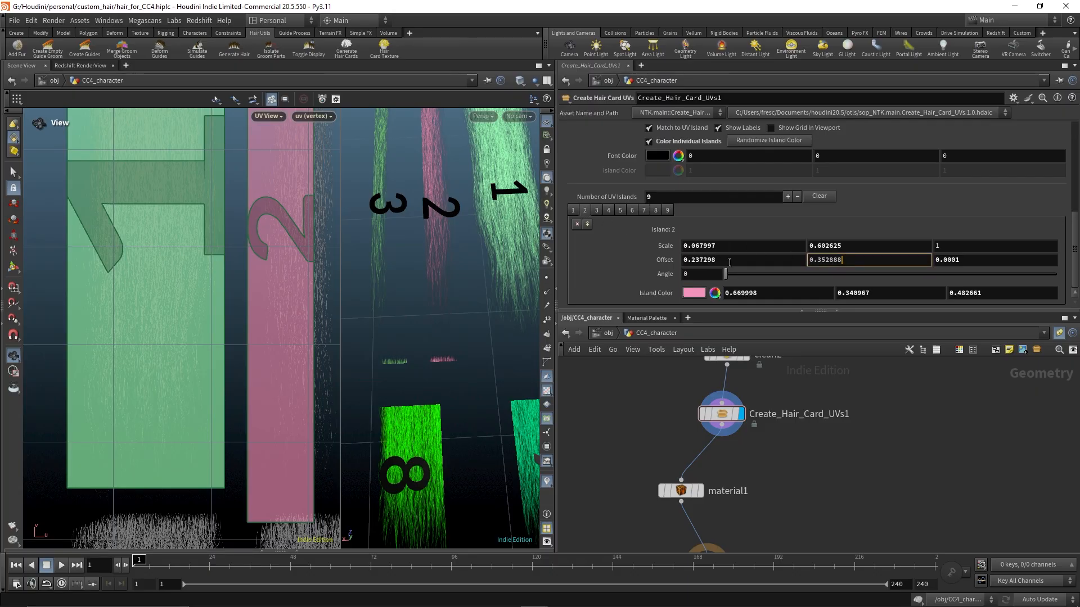
key(Return)
Adjust island 2's Offset X to 0.250298 to fit its hair card
middle_drag(254, 227, 253, 251)
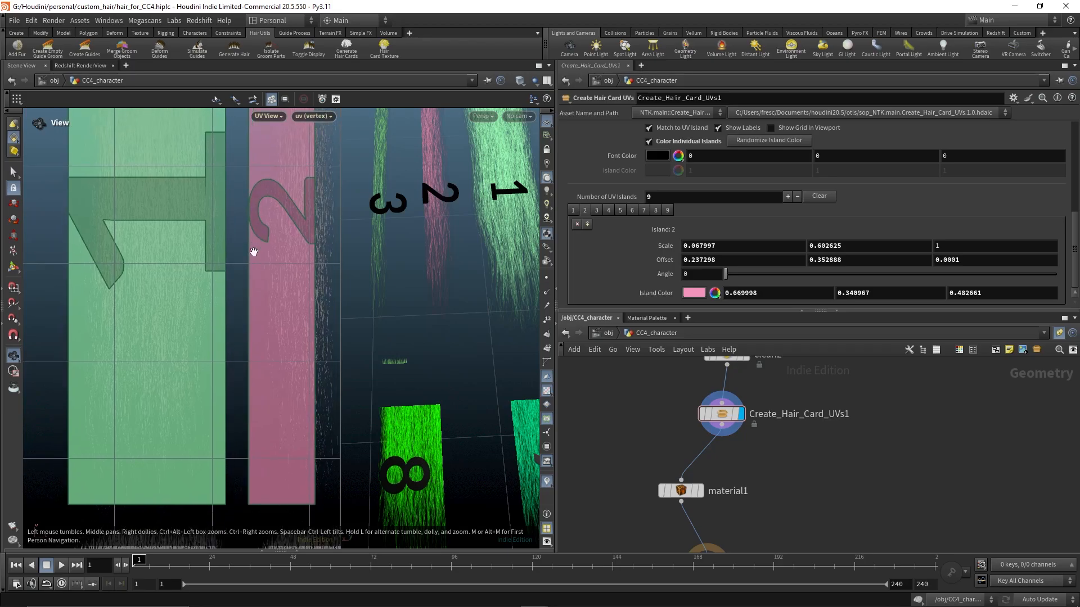
middle_drag(255, 366, 235, 400)
right_drag(235, 400, 367, 296)
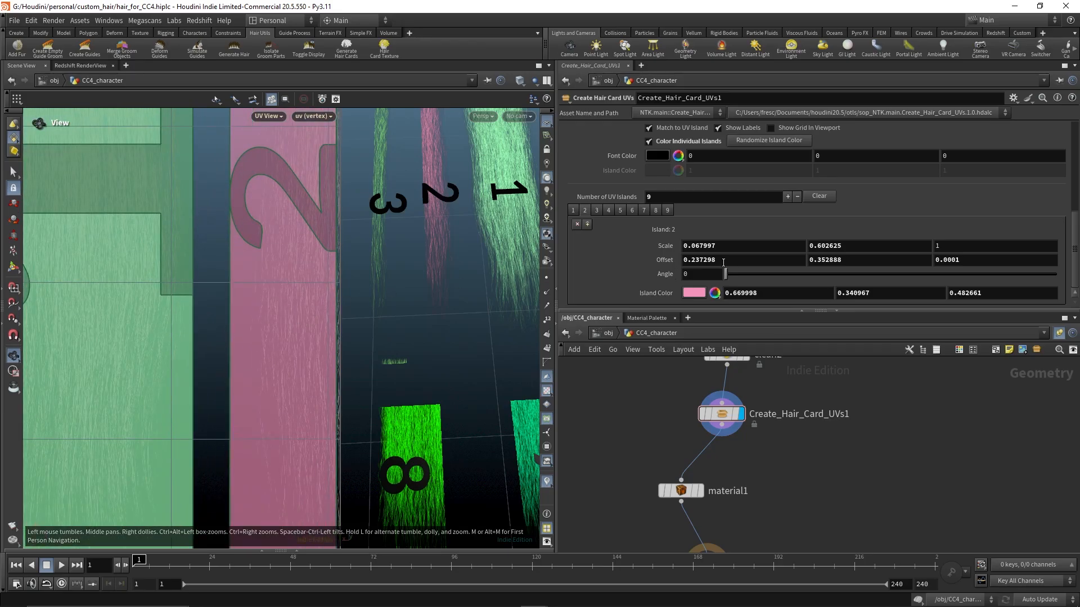
middle_drag(722, 261, 796, 316)
Adjust island 2's Scale X to 0.077997 and inspect neighbouring islands against the hair cards
mouse_move(318, 129)
middle_down()
mouse_move(303, 447)
mouse_move(319, 130)
middle_up()
middle_drag(283, 378, 268, 152)
mouse_move(282, 339)
middle_down()
mouse_move(229, 145)
mouse_move(190, 407)
middle_up()
scroll(249, 311, up, 6)
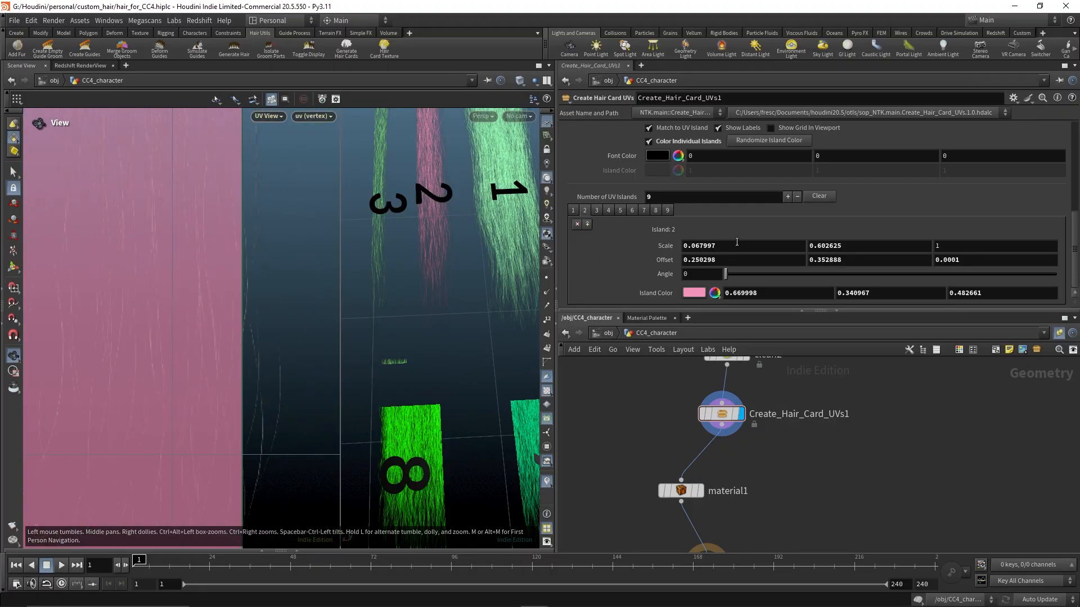
middle_drag(737, 242, 796, 289)
middle_drag(444, 256, 516, 311)
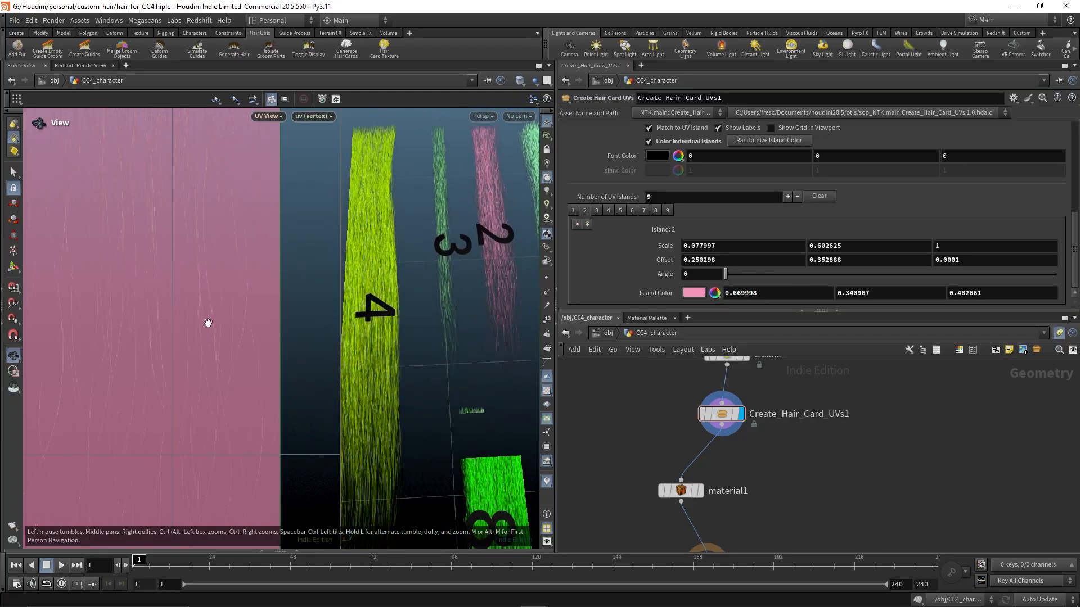
right_drag(210, 344, 99, 350)
middle_drag(99, 349, 39, 292)
middle_drag(113, 299, 84, 376)
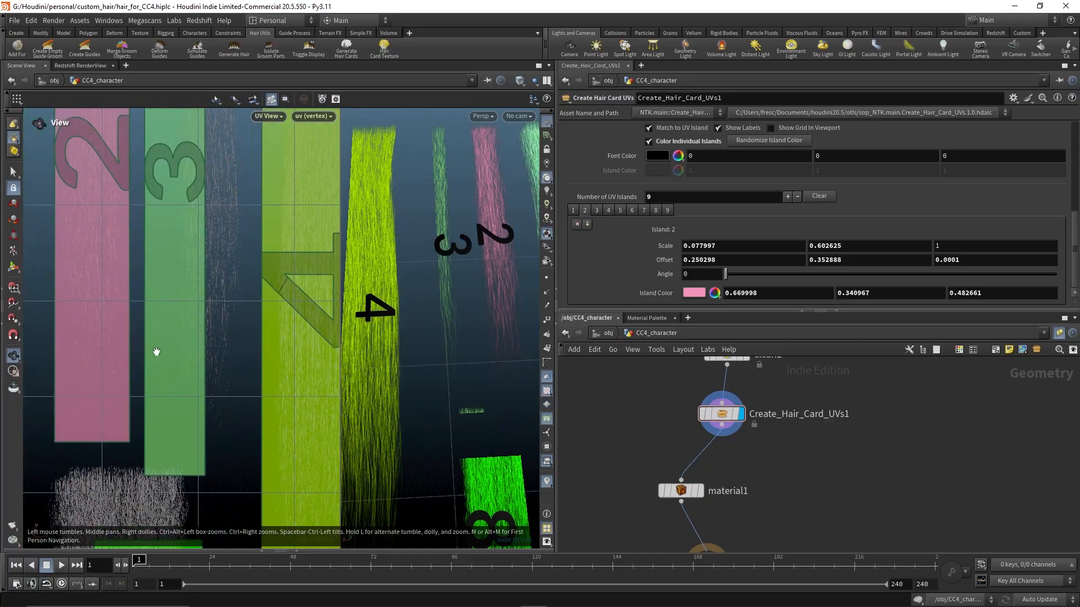
Set island 3's Offset Y to 0.352888 to match the other islands
right_drag(157, 351, 176, 312)
middle_drag(176, 312, 216, 256)
right_drag(216, 255, 224, 347)
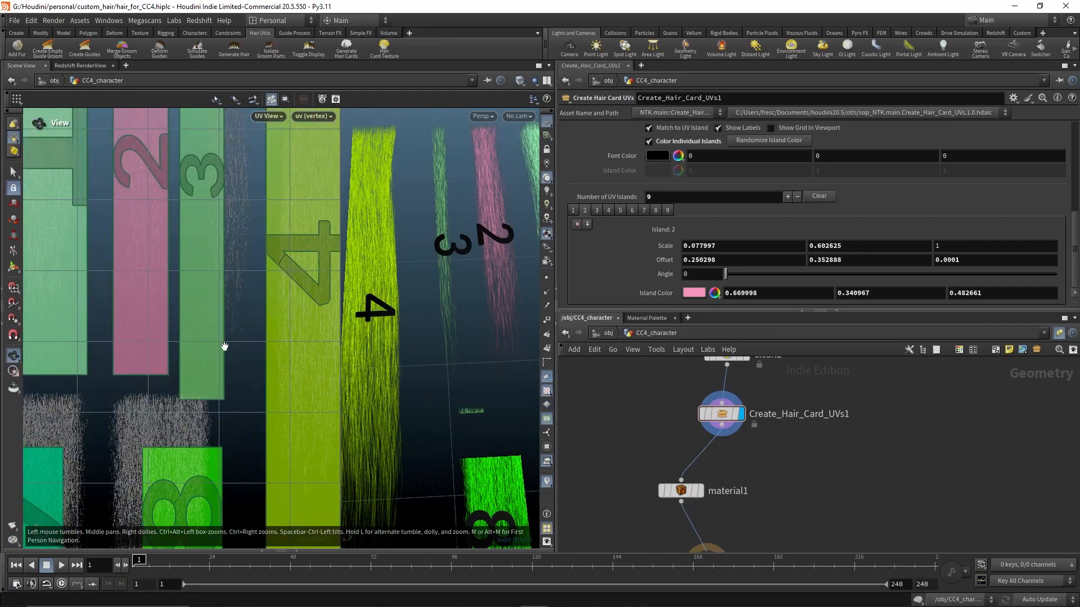
mouse_move(219, 414)
middle_down()
mouse_move(226, 443)
mouse_move(231, 414)
middle_up()
scroll(233, 400, up, 2)
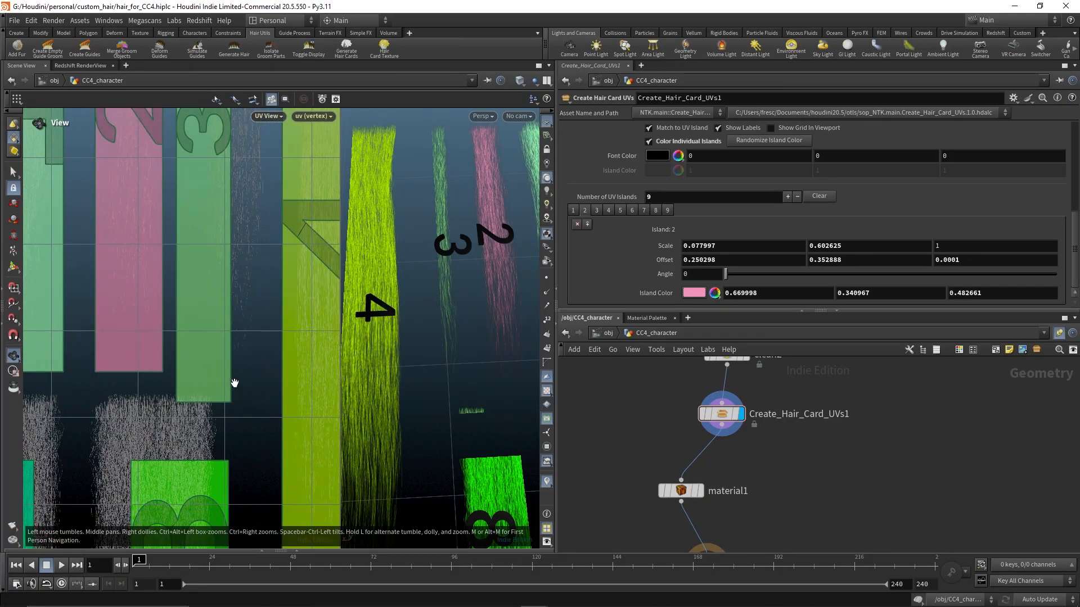
middle_drag(242, 336, 241, 384)
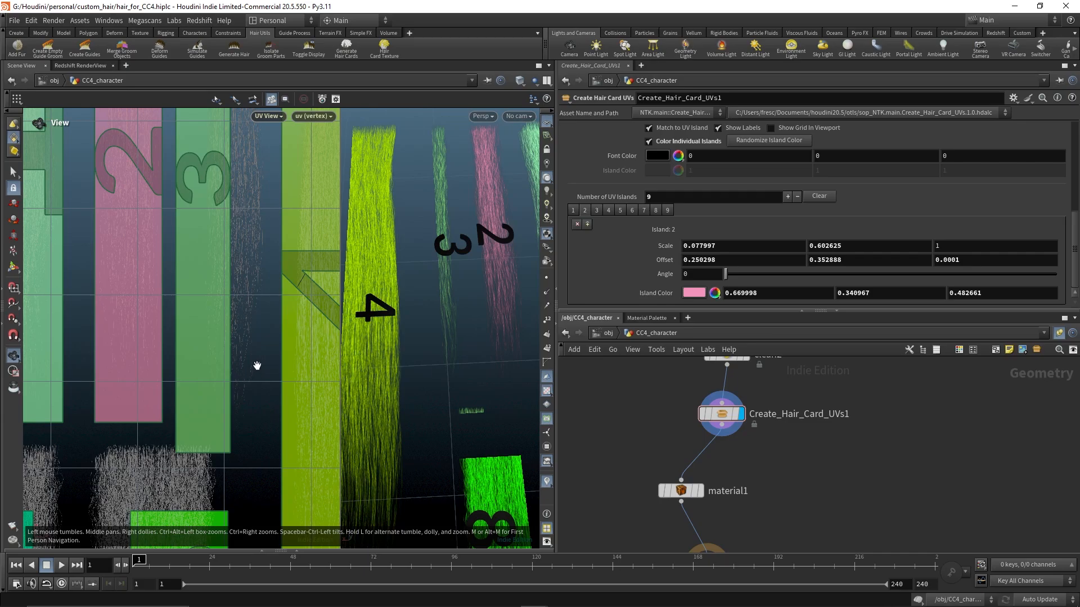
click(608, 211)
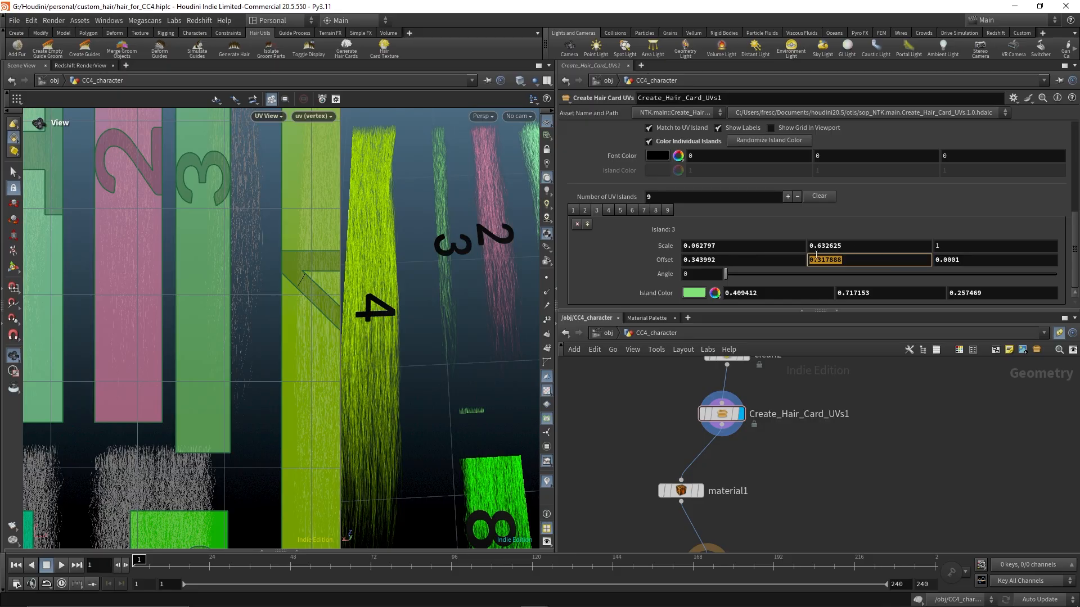
click(586, 210)
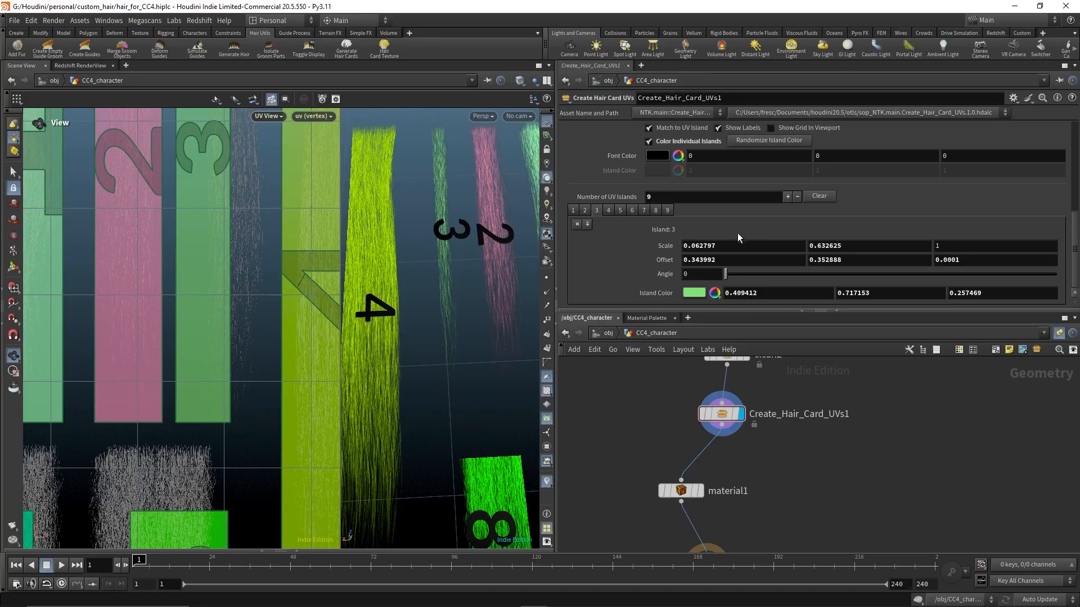
Adjust island 3's Offset X to 0.378992 to fit its hair card
click(608, 210)
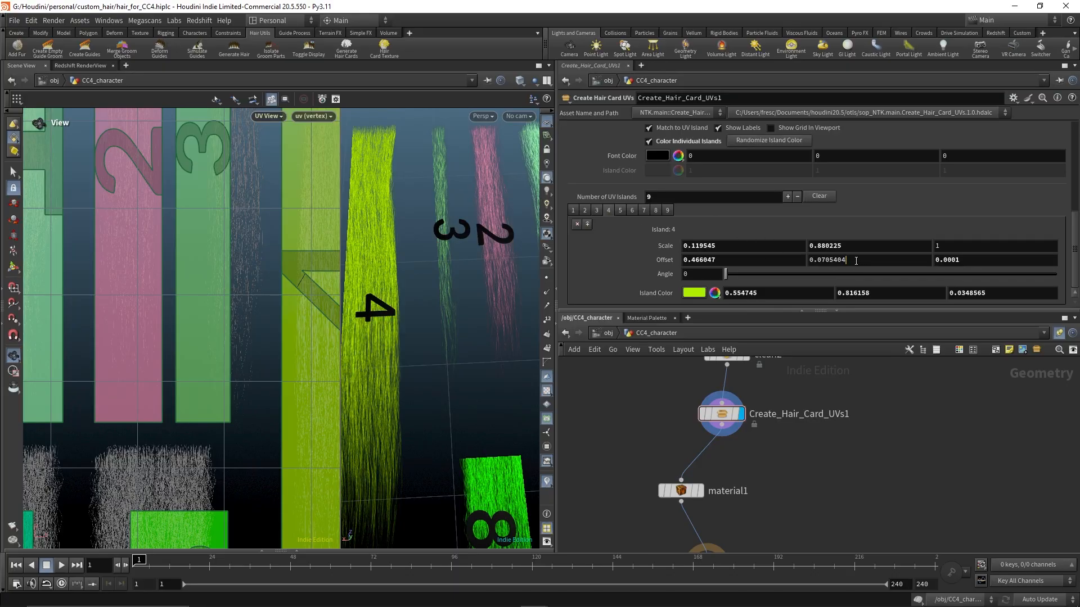
key(Return)
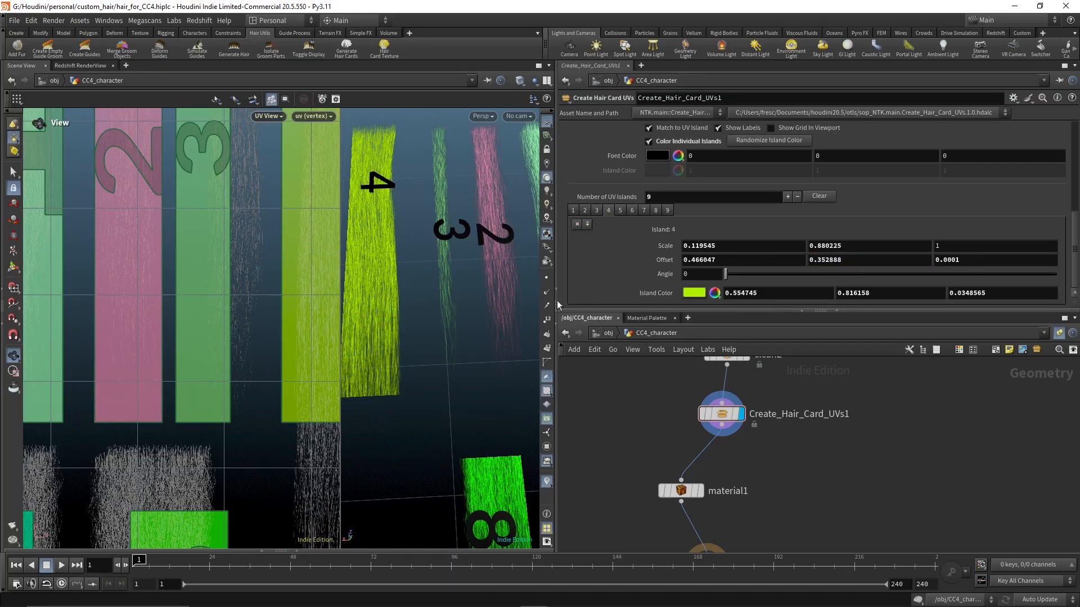
middle_drag(241, 317, 257, 417)
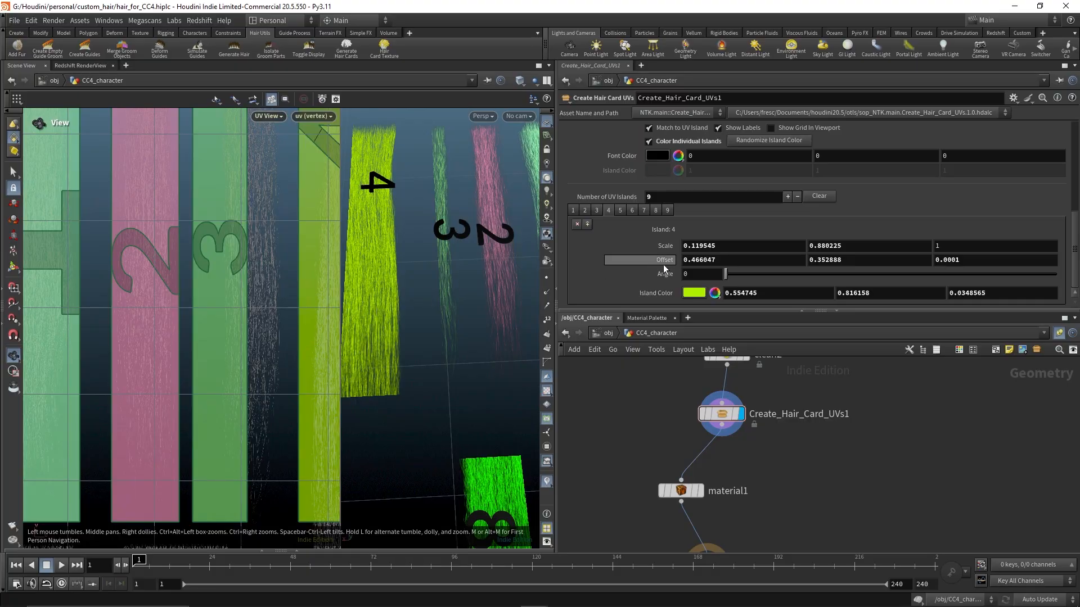
scroll(664, 265, up, 1)
click(596, 224)
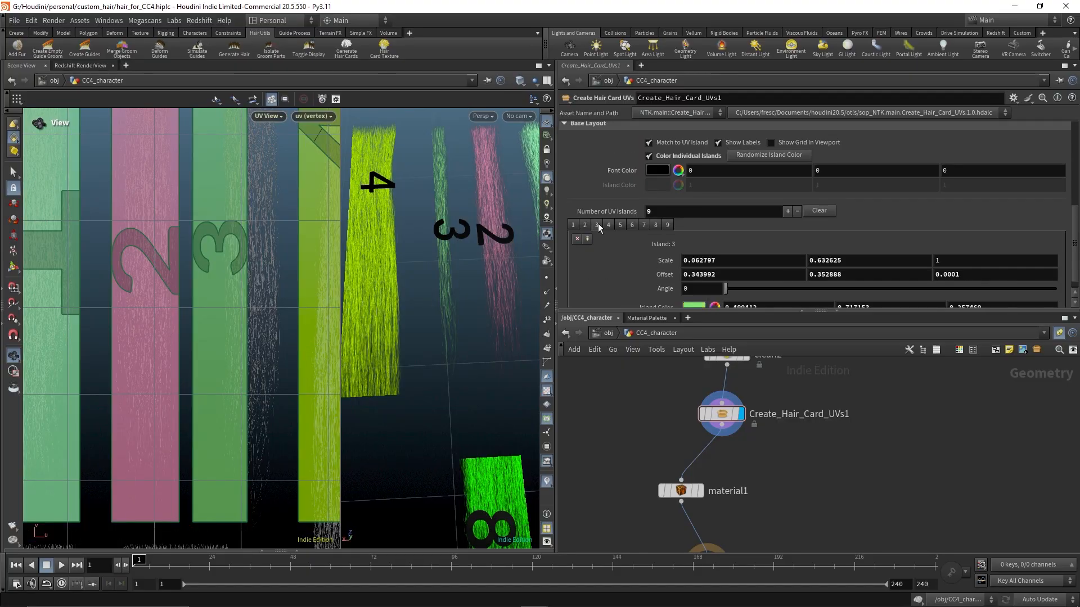
scroll(711, 227, down, 1)
middle_drag(721, 259, 900, 300)
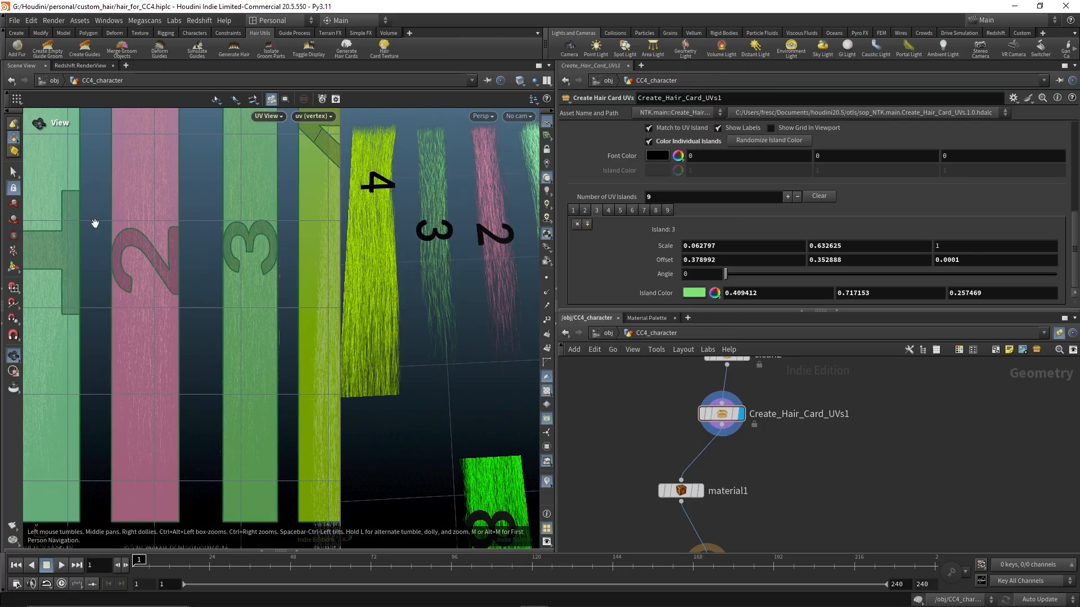
Fine-tune island 3's Offset X to 0.371992
middle_drag(236, 194, 241, 355)
scroll(242, 355, up, 4)
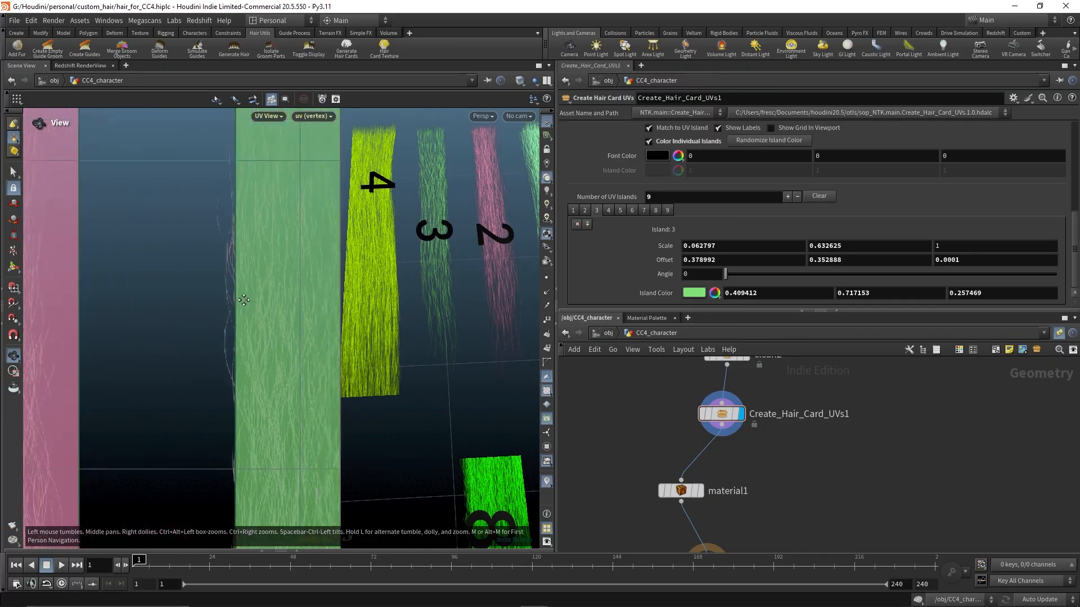
middle_drag(791, 260, 747, 304)
middle_drag(278, 183, 219, 270)
middle_drag(223, 352, 202, 337)
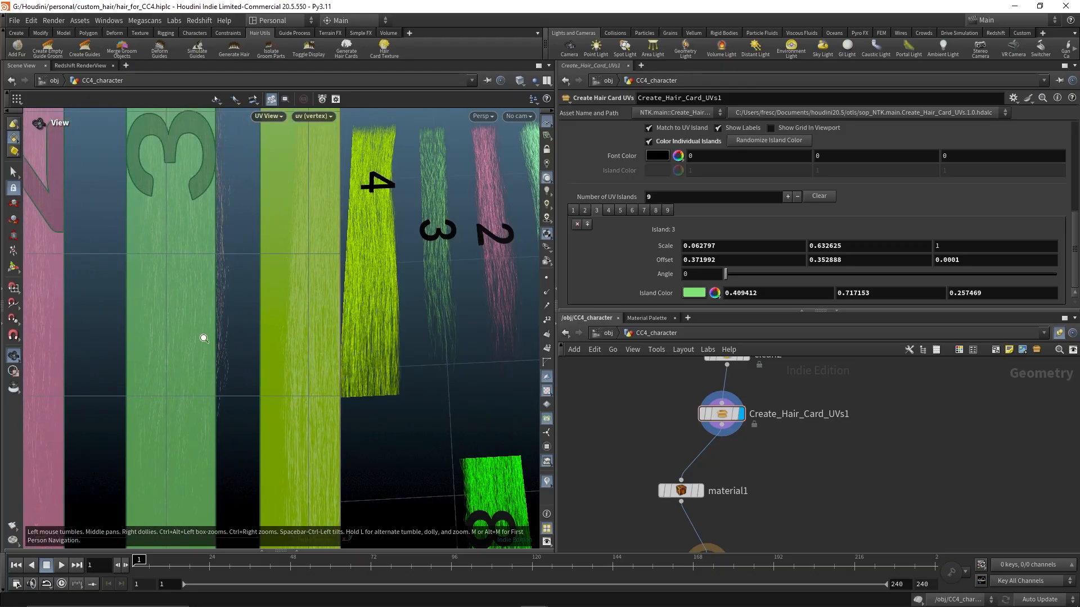
right_drag(203, 338, 299, 315)
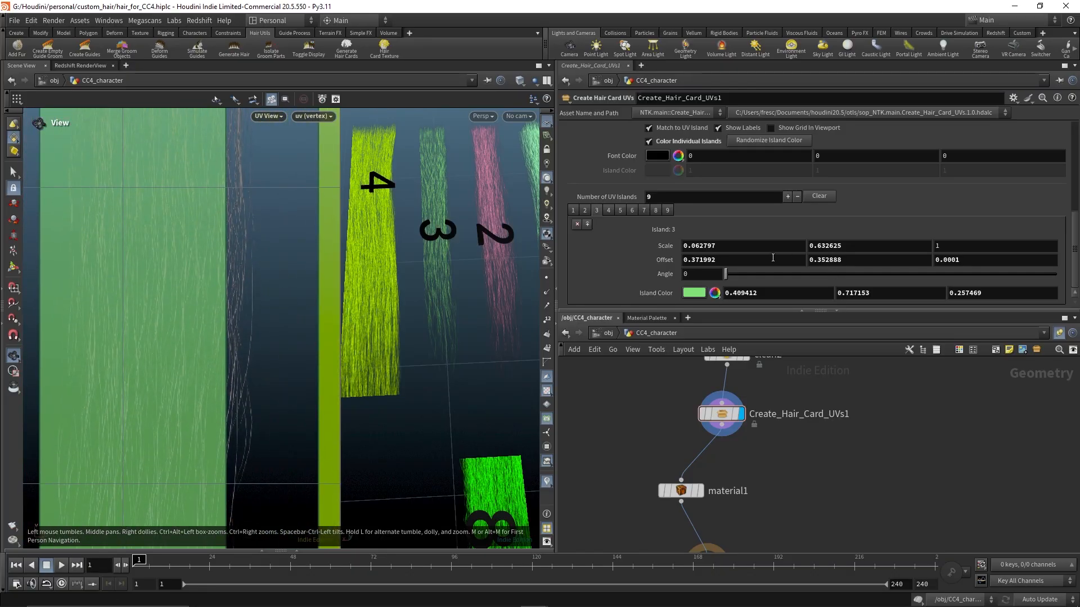
Adjust island 3's Scale X to 0.071797
middle_drag(772, 248, 825, 302)
scroll(282, 304, down, 5)
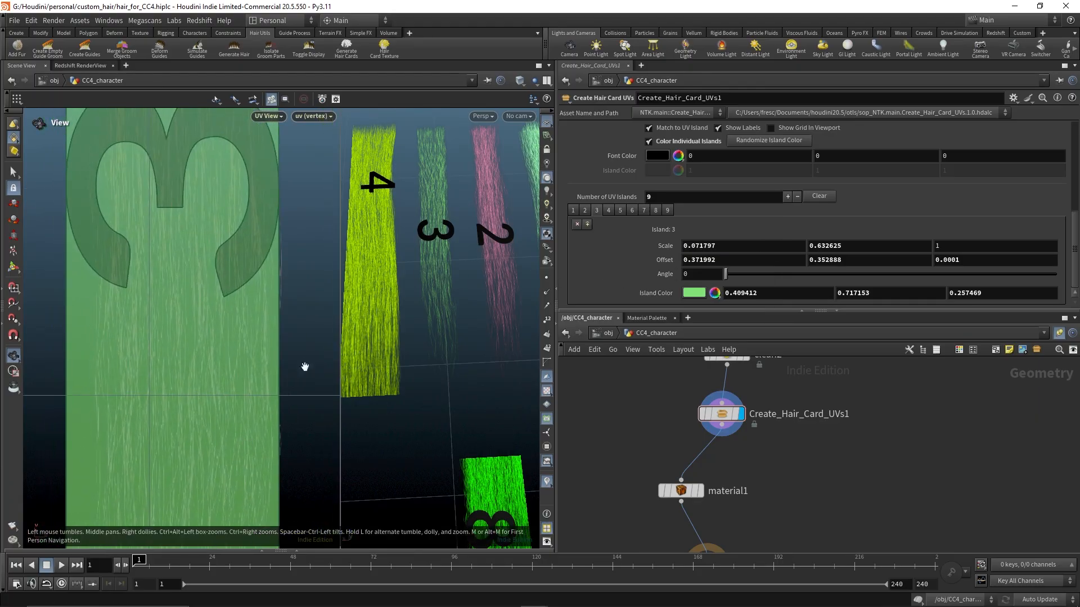
scroll(270, 301, down, 6)
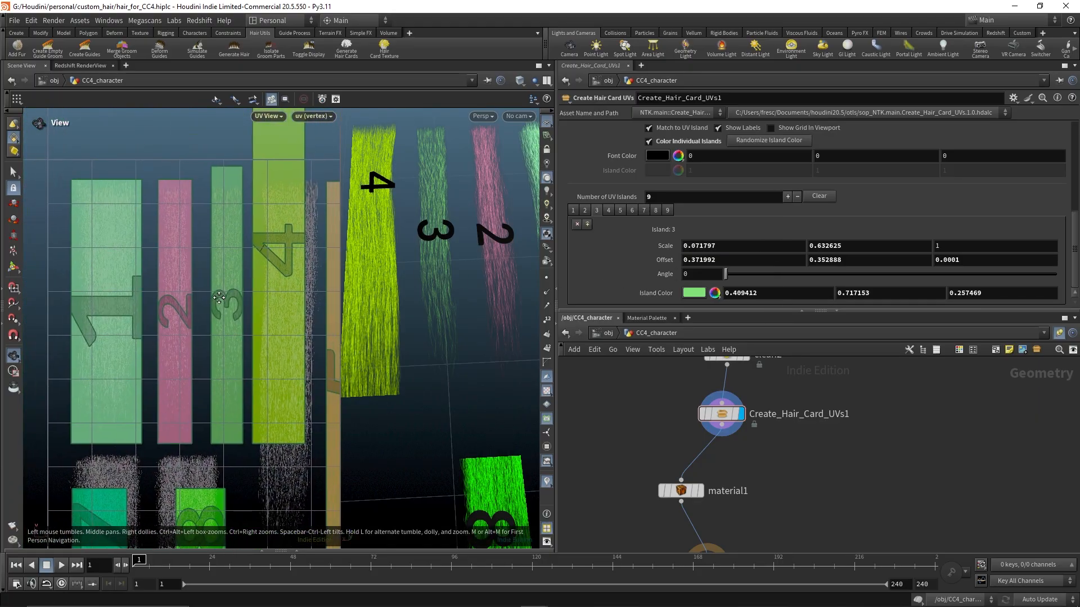
Copy island 3's Scale parameter and paste its values into island 4's Scale
right_click(663, 251)
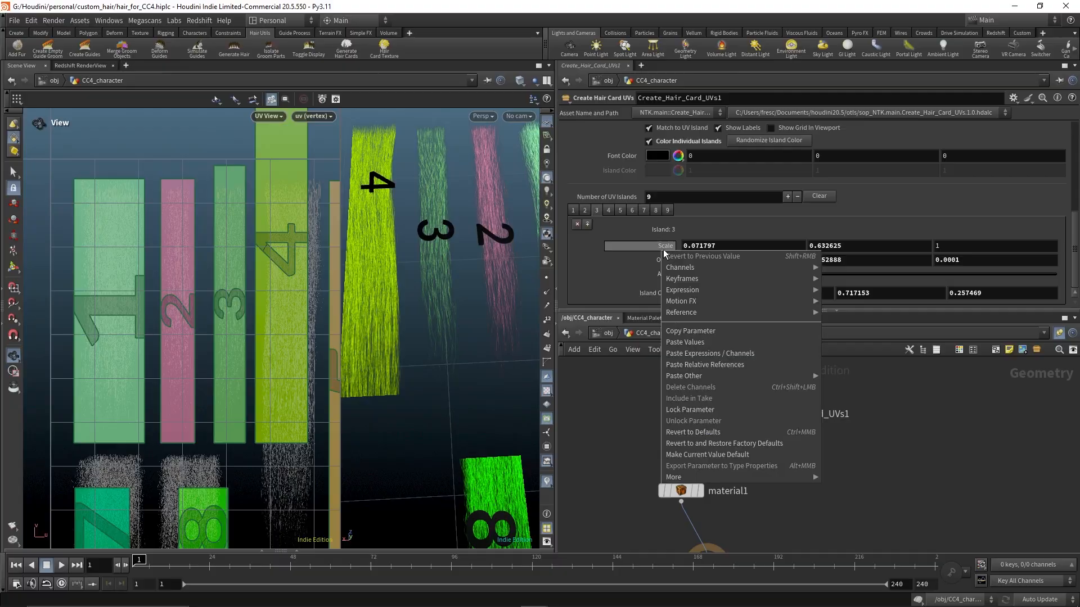
click(693, 334)
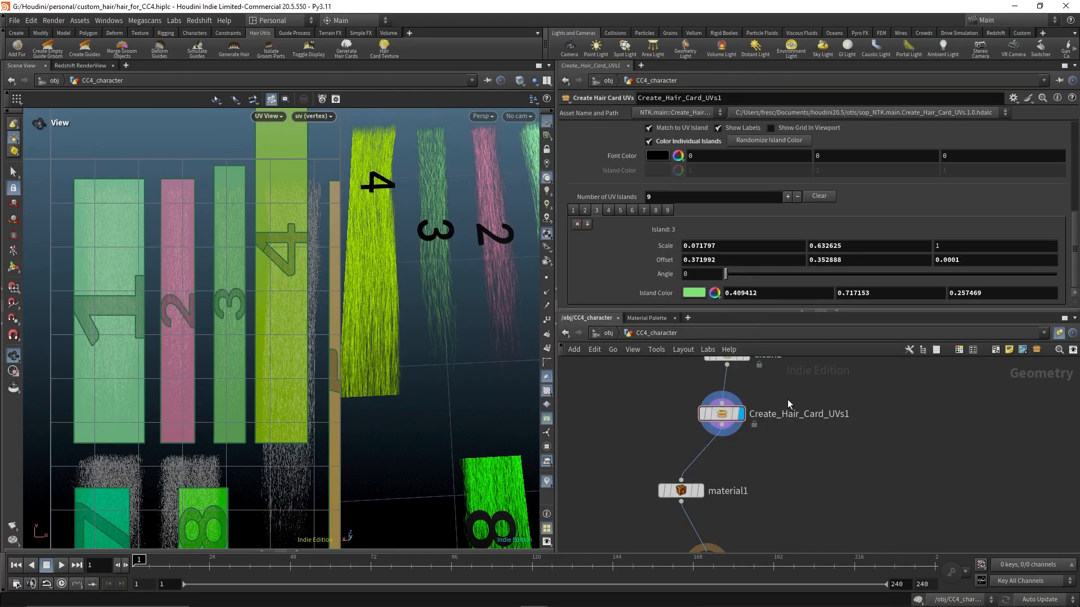
click(609, 210)
right_click(666, 247)
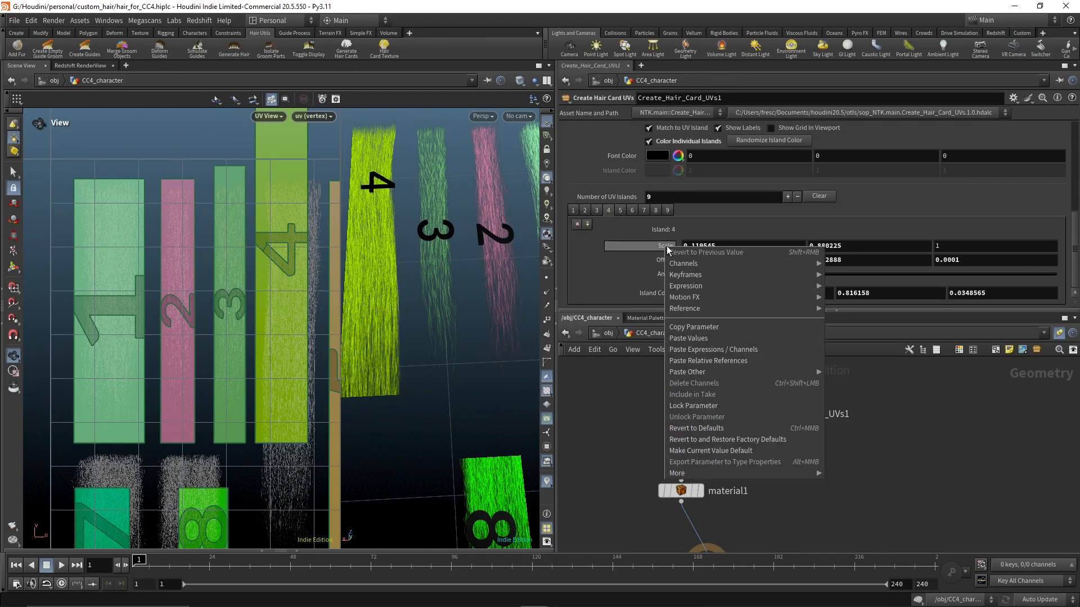
click(714, 341)
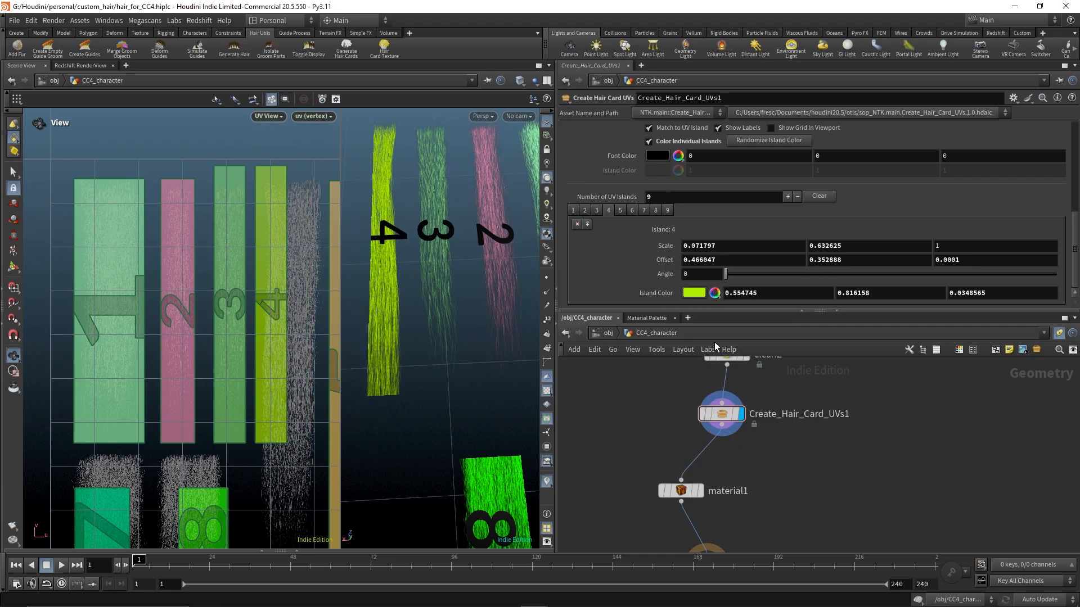
Reduce island 3's Scale Y to 0.594625 to fit its hair card
middle_drag(285, 383, 263, 448)
right_drag(198, 308, 340, 294)
middle_drag(246, 265, 224, 375)
right_drag(176, 337, 231, 333)
middle_drag(172, 339, 295, 335)
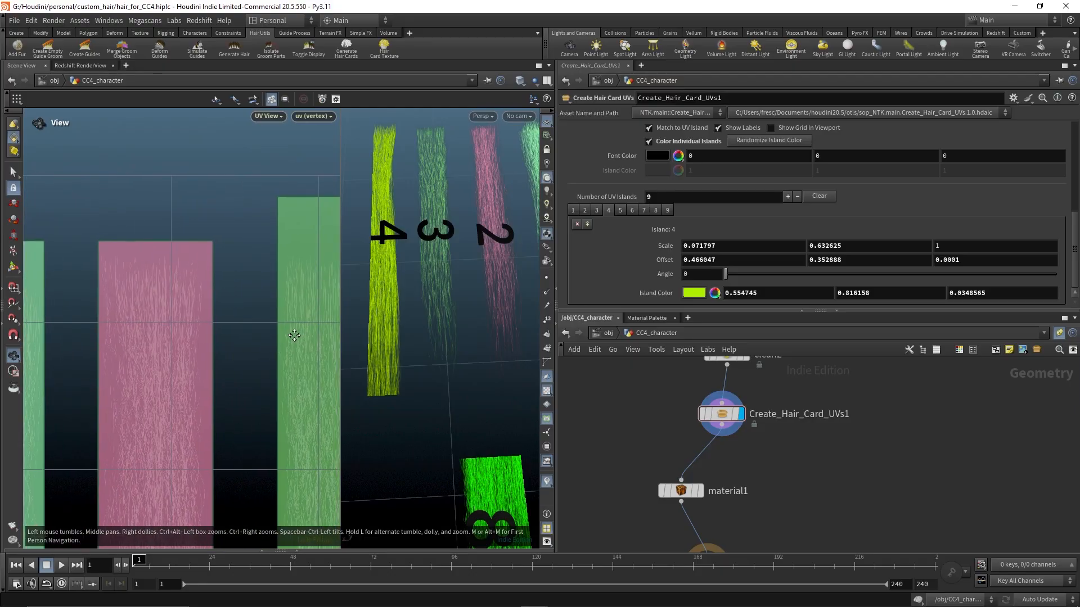
right_drag(183, 336, 203, 335)
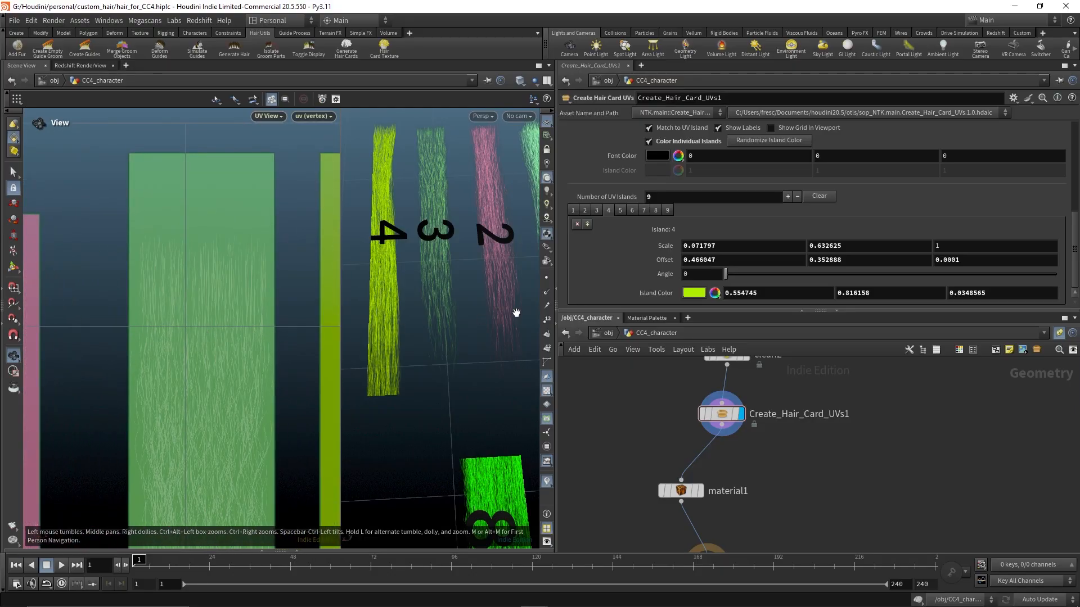
click(597, 211)
middle_drag(838, 248, 840, 247)
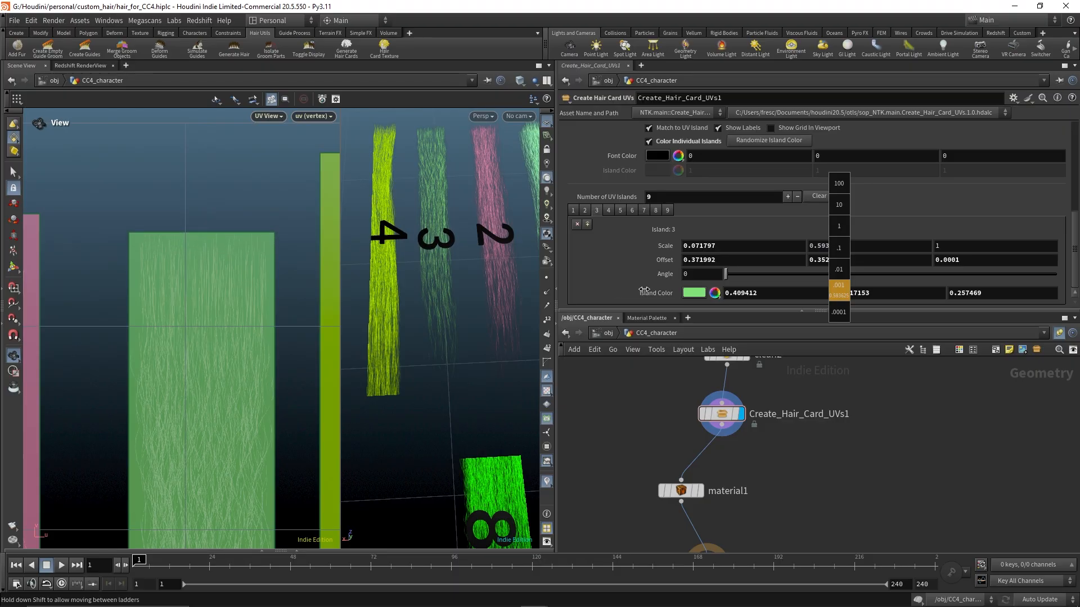
middle_drag(645, 290, 645, 289)
Set island 2's Scale Y to 0.592625 to fit its hair card
right_drag(294, 306, 119, 319)
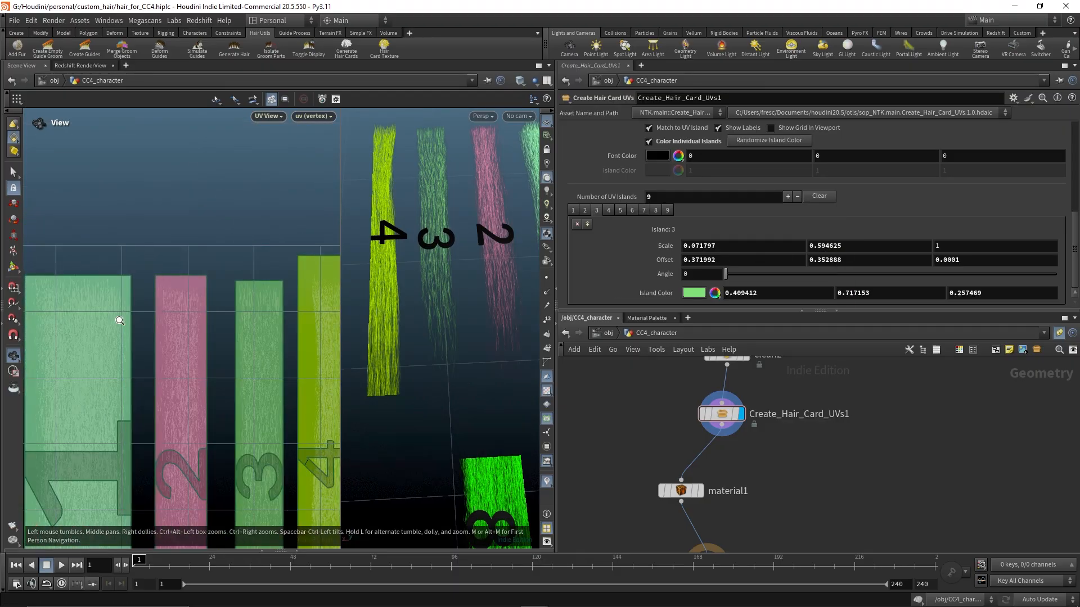
middle_drag(179, 313, 220, 292)
right_drag(130, 278, 235, 285)
middle_drag(168, 286, 245, 367)
right_drag(246, 367, 115, 309)
middle_drag(115, 309, 73, 308)
right_drag(248, 301, 198, 308)
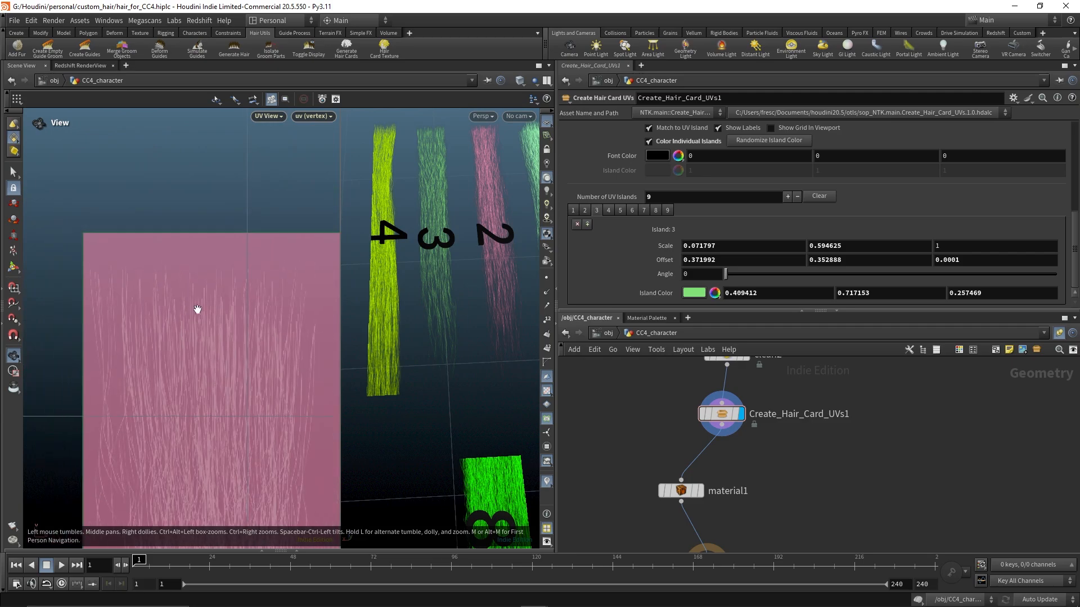
middle_drag(197, 309, 152, 282)
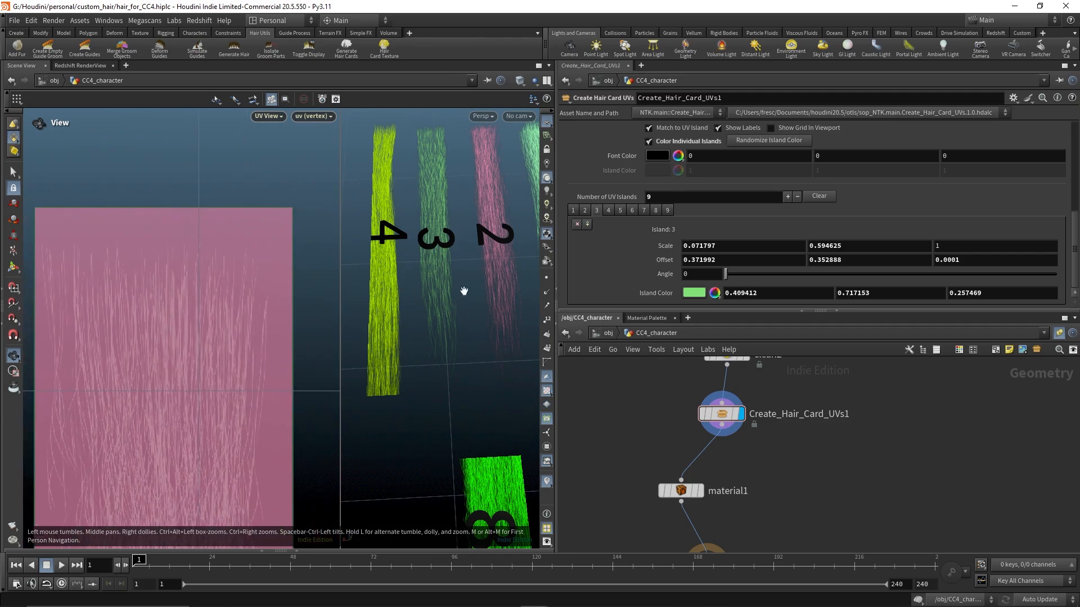
click(585, 210)
middle_click(838, 246)
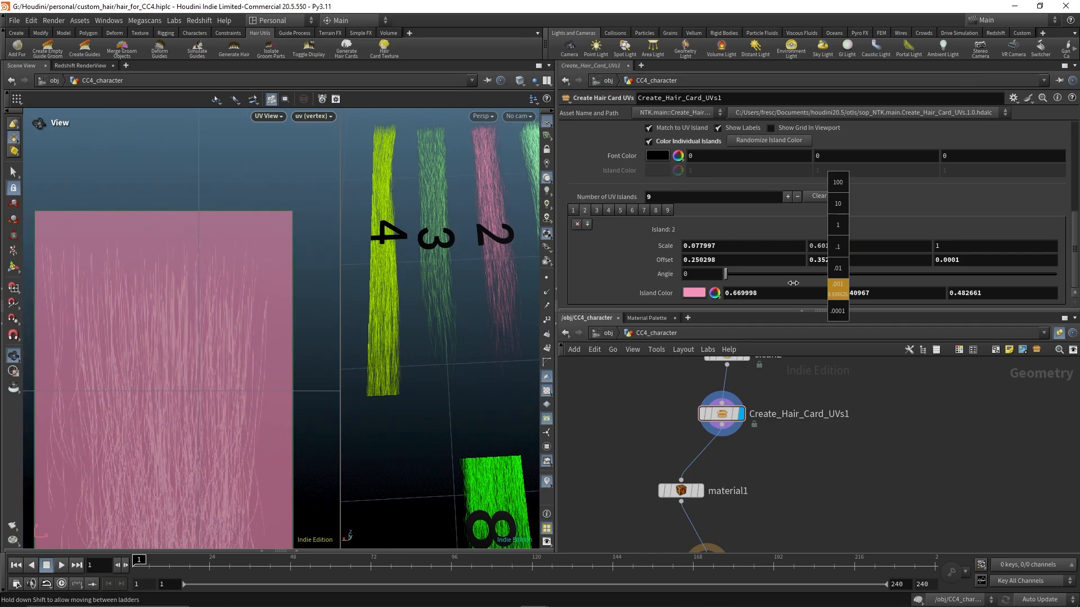
mouse_move(793, 283)
middle_down()
mouse_move(762, 284)
mouse_move(780, 283)
middle_up()
Set island 1's Scale Y to 0.604525
middle_drag(157, 230, 391, 240)
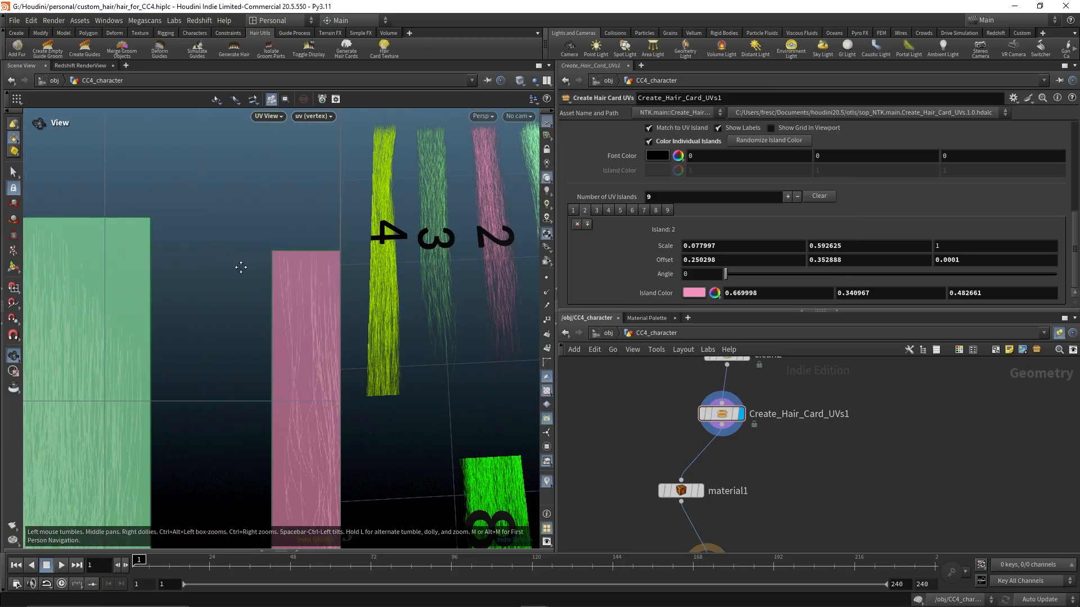
mouse_move(132, 255)
middle_down()
mouse_move(305, 263)
mouse_move(318, 274)
mouse_move(145, 263)
middle_up()
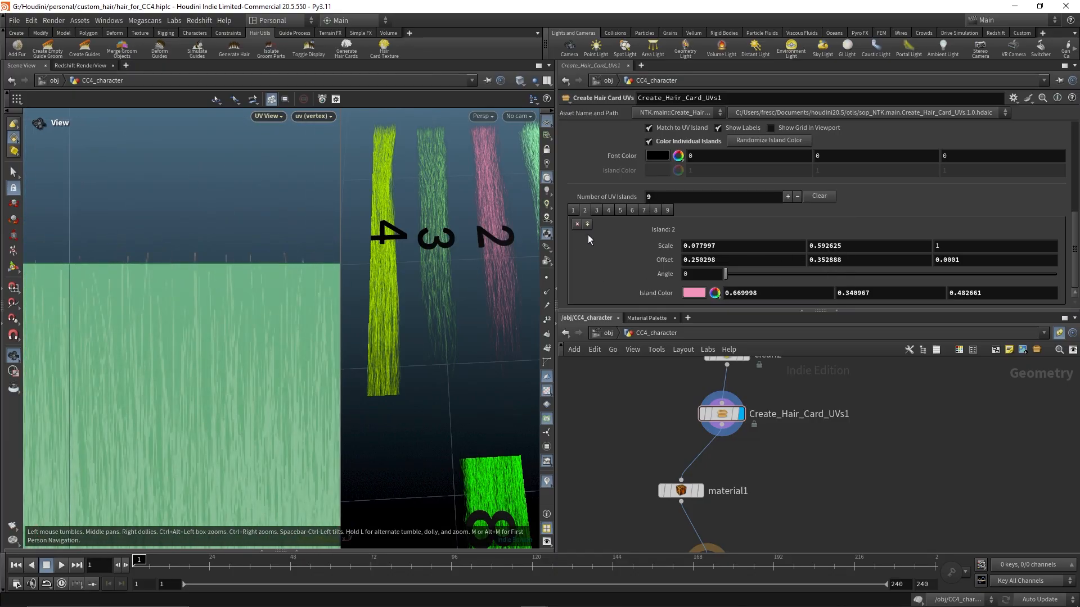
click(573, 209)
middle_drag(862, 245, 864, 263)
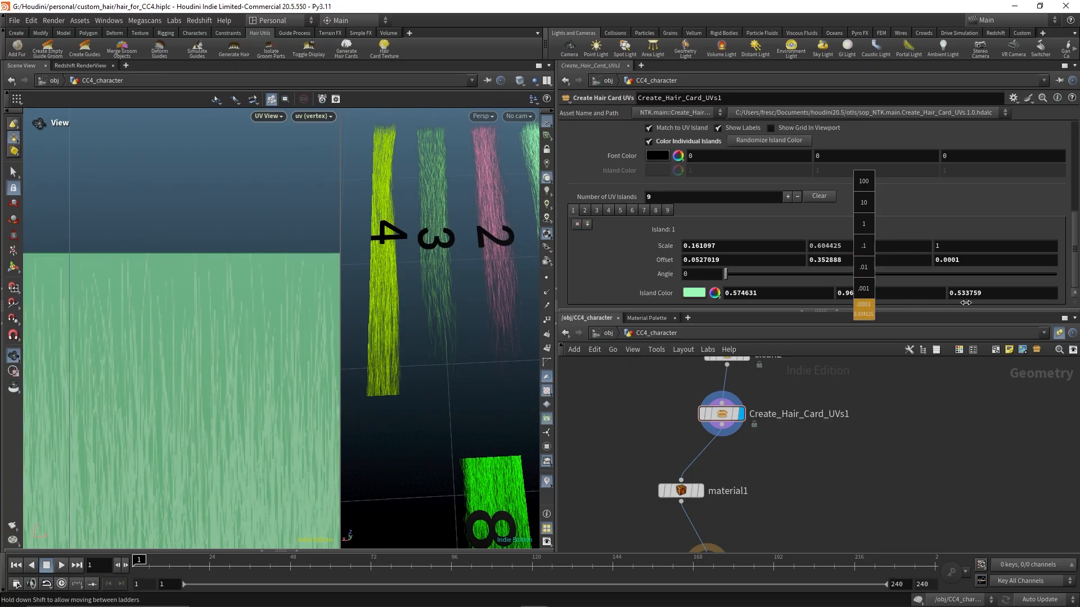
middle_drag(968, 302, 968, 302)
Set island 3's Scale Y to 0.593625
scroll(292, 345, down, 5)
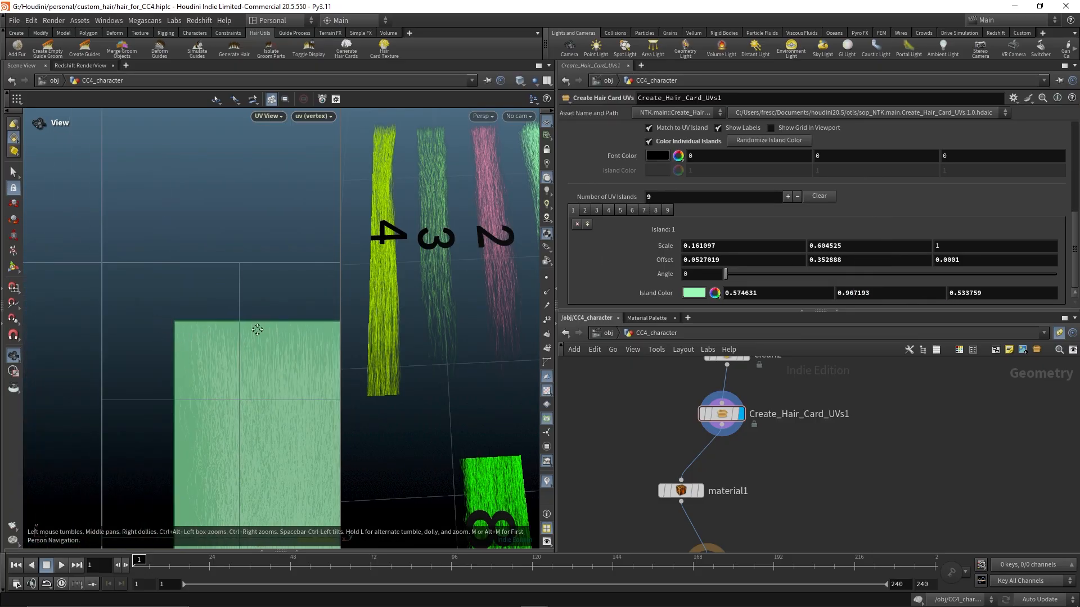
middle_drag(258, 327, 108, 258)
middle_drag(253, 294, 116, 329)
scroll(240, 282, up, 5)
right_drag(241, 281, 298, 292)
click(596, 210)
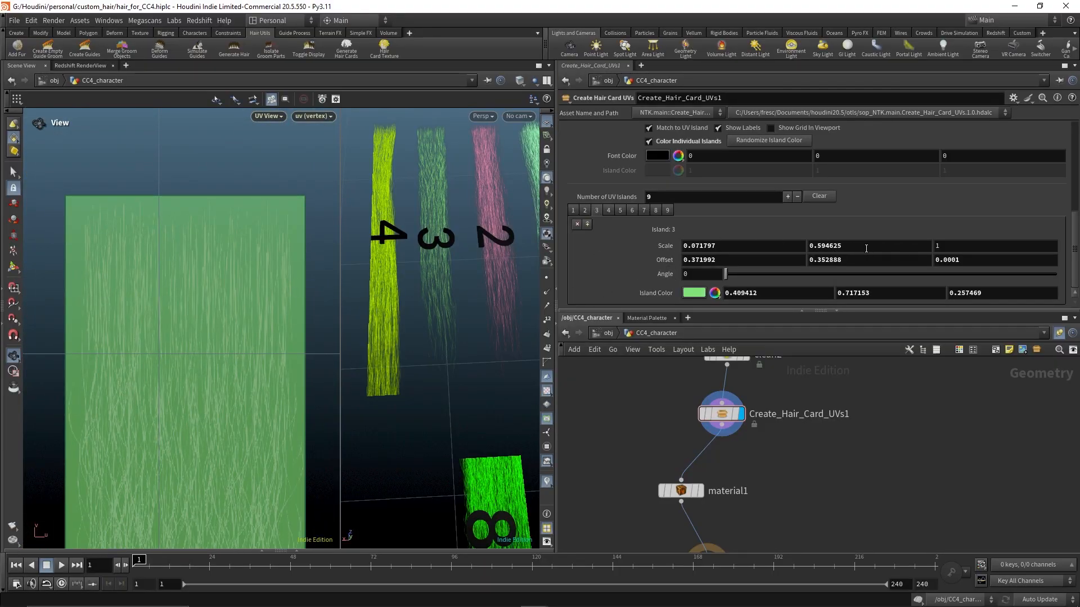
middle_drag(865, 245, 865, 246)
mouse_move(867, 283)
middle_down()
mouse_move(812, 288)
mouse_move(852, 284)
middle_up()
Inspect the edges of islands 1 to 5 against their hair cards in the UV view
right_drag(242, 306, 104, 294)
middle_drag(192, 325, 118, 375)
right_drag(212, 295, 188, 298)
middle_drag(223, 340, 219, 205)
right_drag(270, 323, 200, 352)
middle_drag(223, 364, 205, 260)
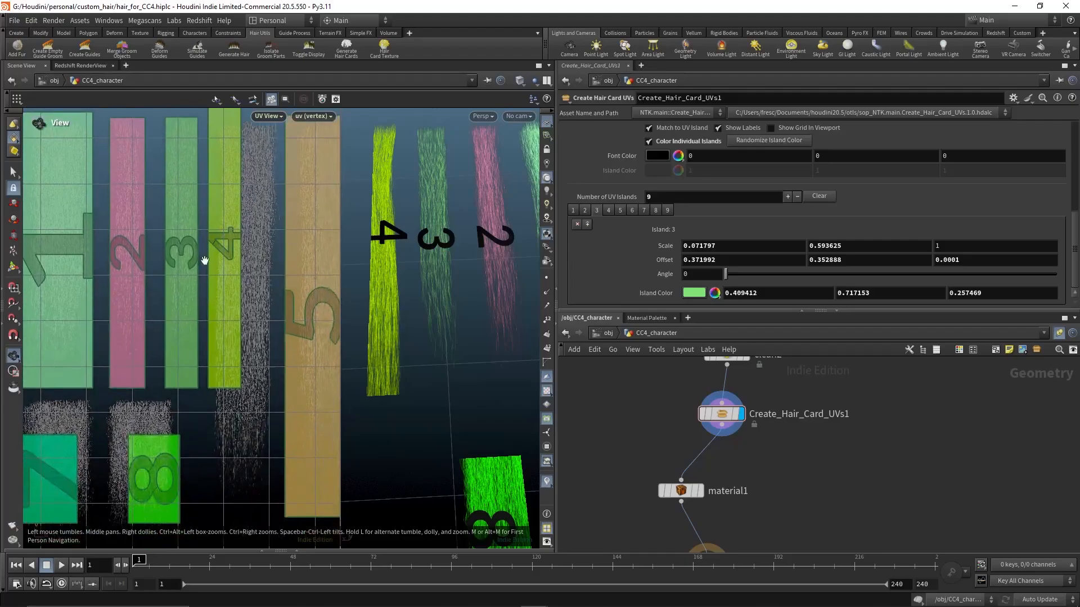
middle_drag(219, 299, 221, 266)
middle_drag(254, 316, 237, 359)
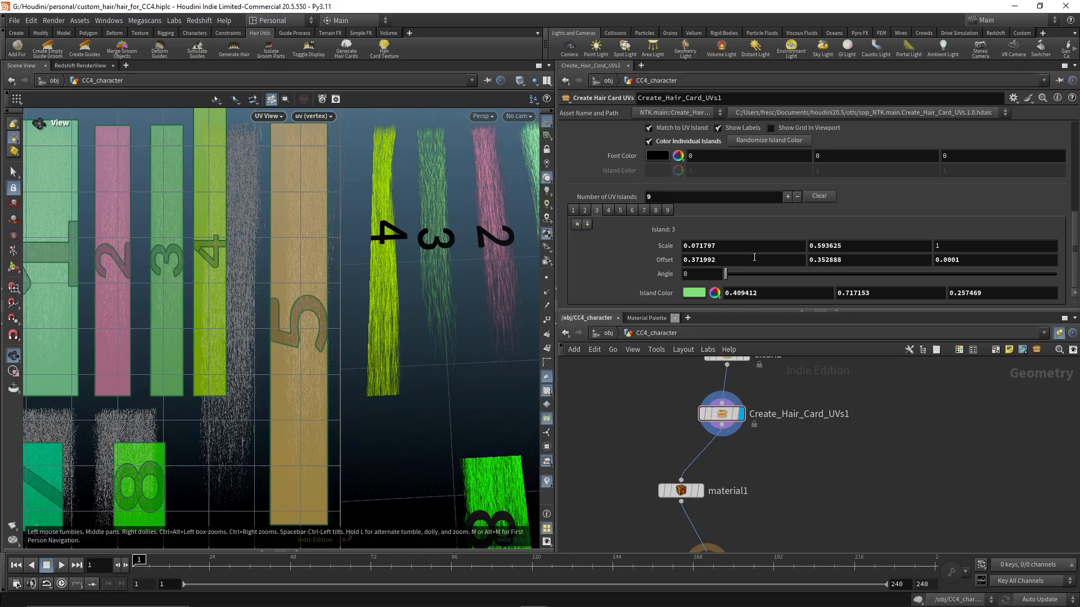
Try to adjust island 3's Offset Y
middle_click(859, 258)
middle_drag(233, 417, 249, 344)
middle_drag(828, 258, 830, 280)
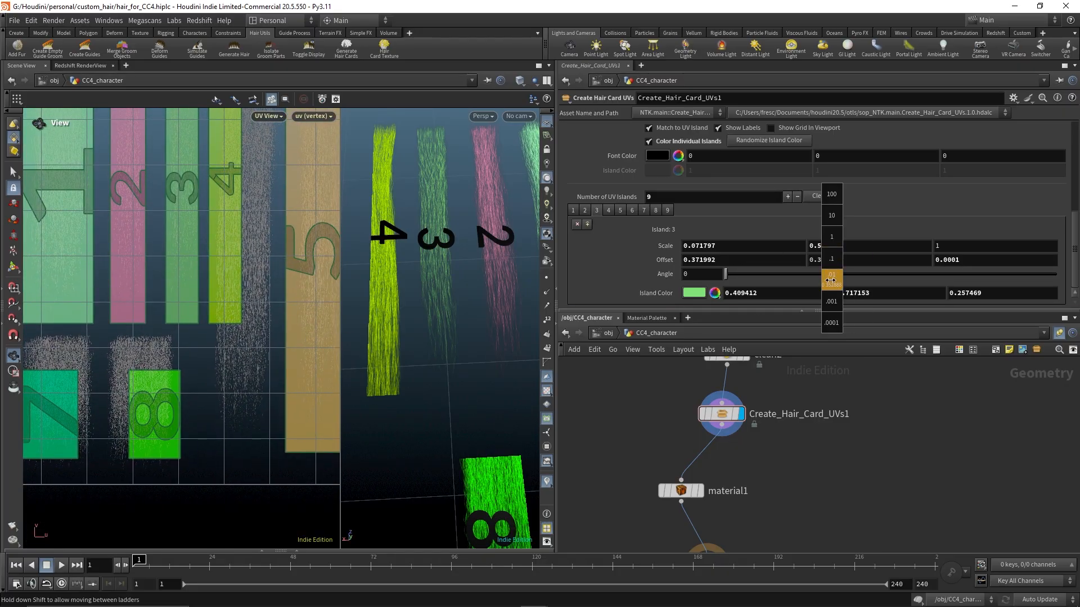
mouse_move(727, 298)
middle_down()
mouse_move(610, 306)
mouse_move(727, 305)
middle_up()
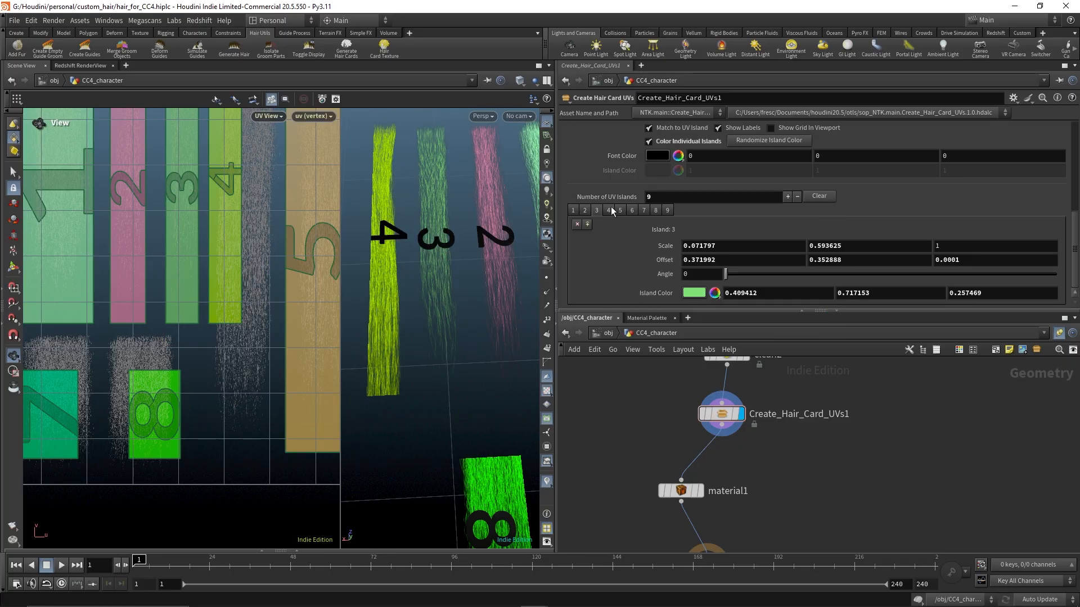
Select island 4 and set its Offset Y to 0.092888
middle_drag(866, 259, 859, 270)
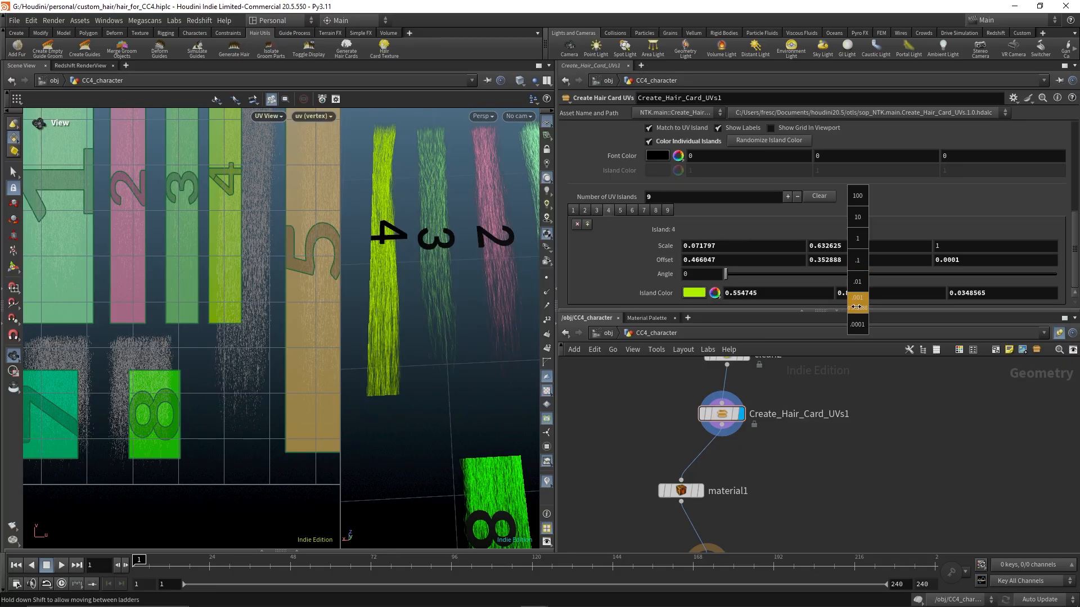
middle_drag(751, 304, 189, 290)
middle_drag(51, 307, 877, 265)
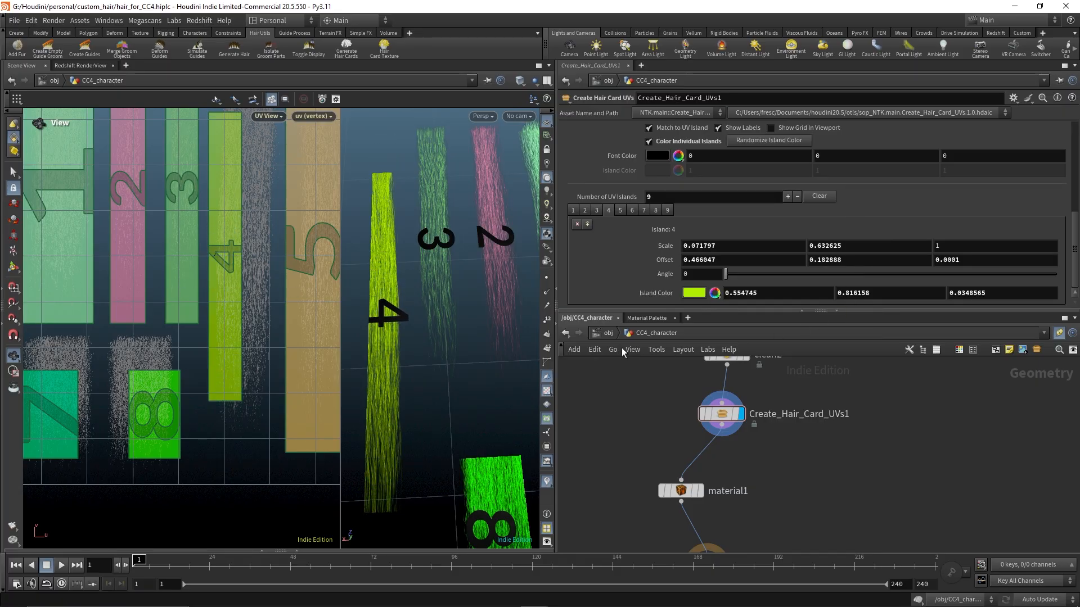
middle_drag(234, 417, 219, 365)
right_drag(219, 364, 469, 389)
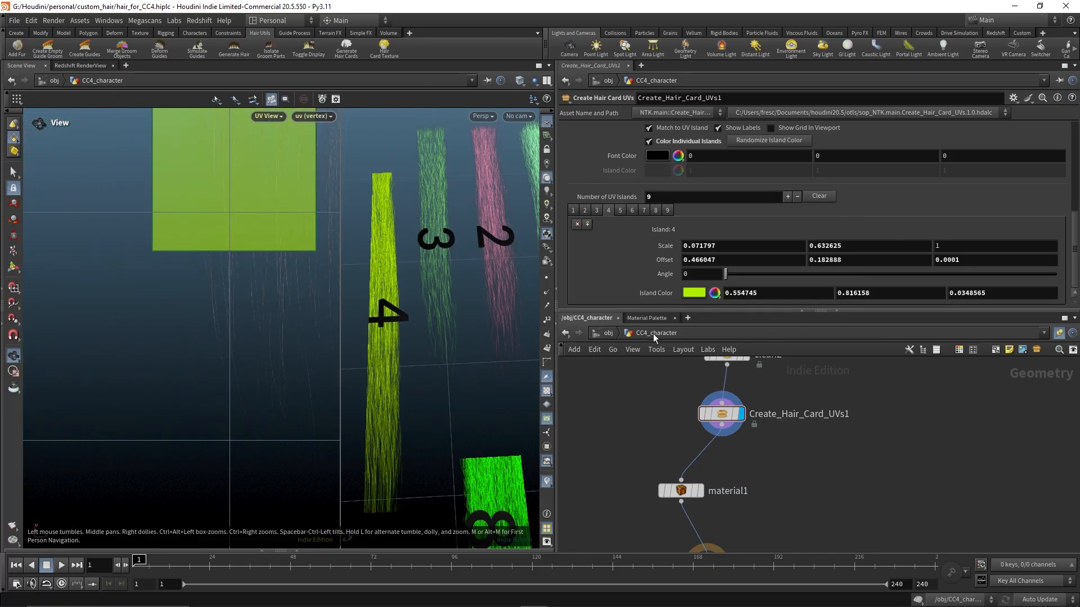
middle_drag(853, 260, 812, 290)
right_drag(229, 417, 296, 412)
middle_drag(284, 396, 224, 346)
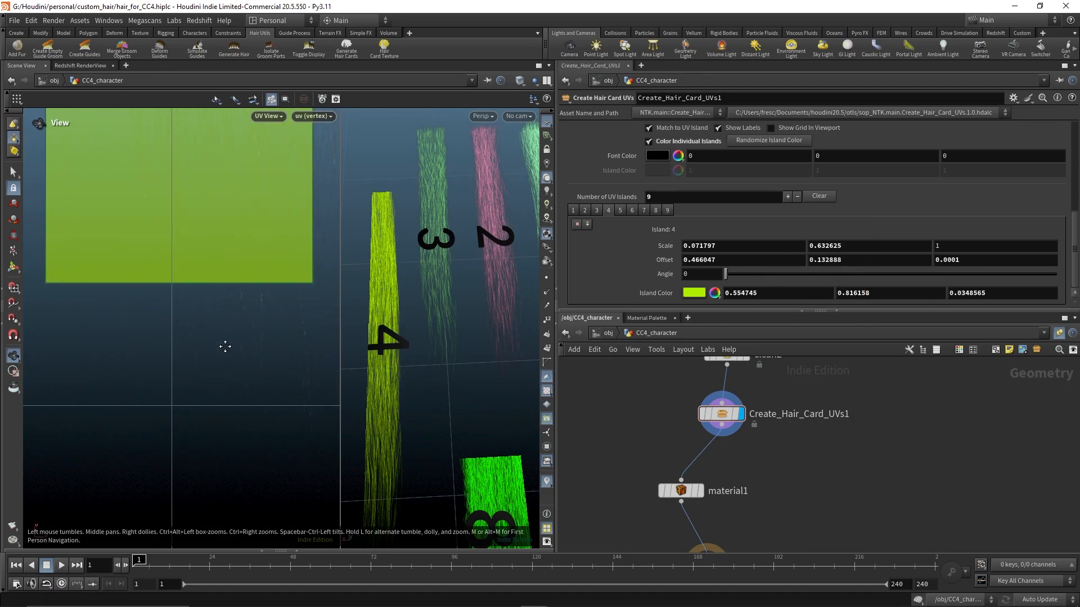
middle_drag(831, 259, 831, 259)
middle_drag(833, 302, 624, 322)
middle_drag(442, 419, 374, 123)
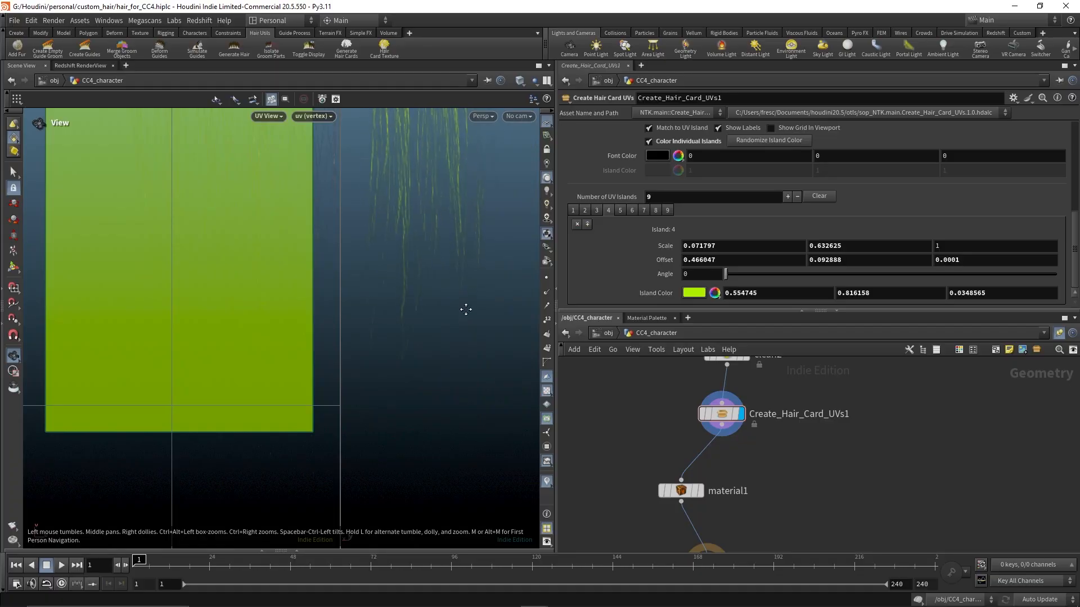
middle_drag(465, 309, 476, 335)
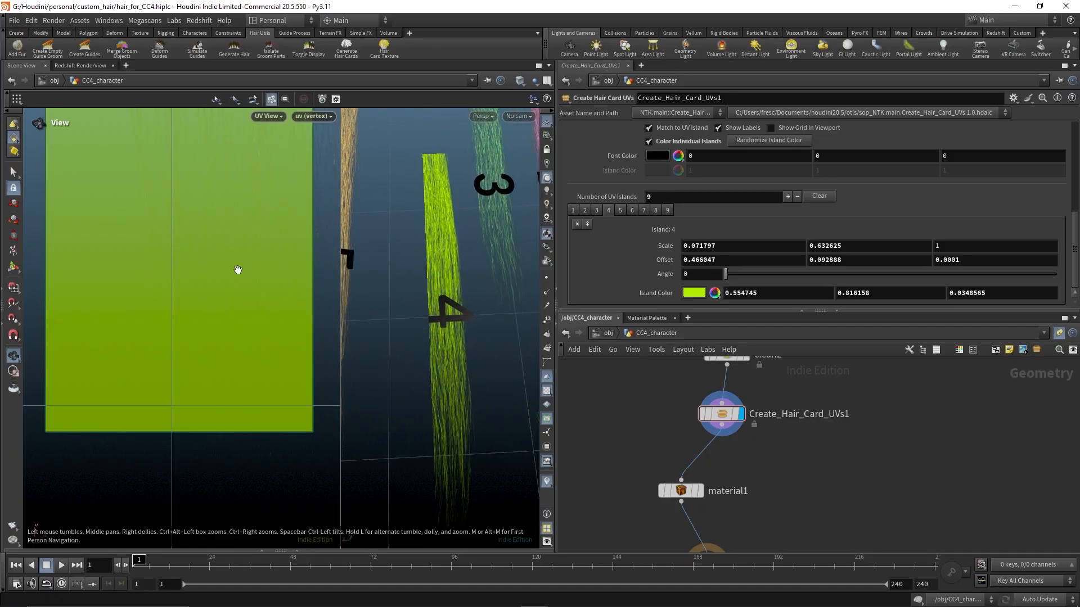
Set island 4's Offset X to 0.481047
middle_drag(254, 257, 234, 342)
right_drag(233, 343, 142, 292)
middle_drag(209, 255, 226, 338)
right_drag(227, 338, 160, 264)
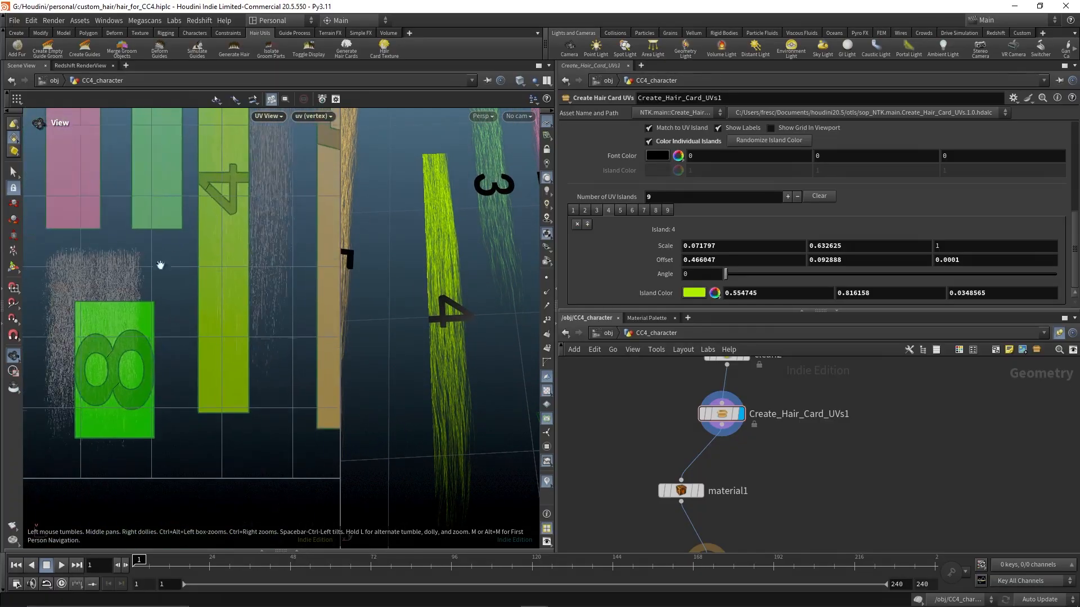
middle_drag(199, 242, 217, 317)
right_drag(217, 317, 271, 306)
middle_drag(271, 306, 240, 419)
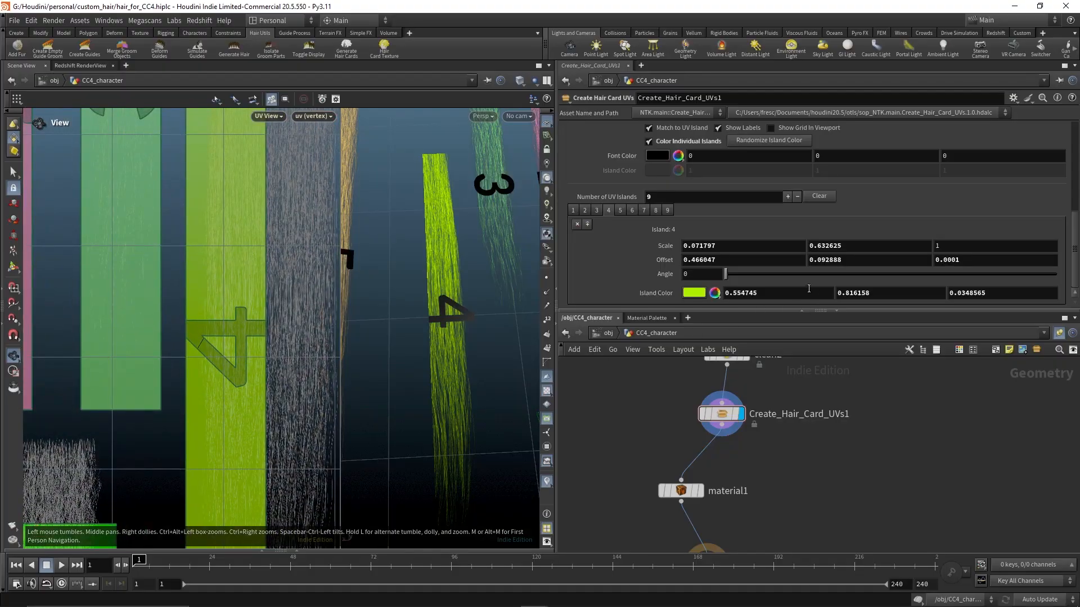
middle_drag(766, 261, 843, 316)
Set island 4's Scale X to 0.141797 and Scale Y to 0.863625 to fit its hair card
middle_drag(234, 463, 242, 225)
middle_drag(257, 154, 231, 444)
mouse_move(224, 125)
middle_down()
mouse_move(241, 273)
mouse_move(221, 438)
middle_up()
scroll(148, 261, down, 5)
mouse_move(148, 261)
middle_down()
mouse_move(227, 281)
mouse_move(224, 248)
middle_up()
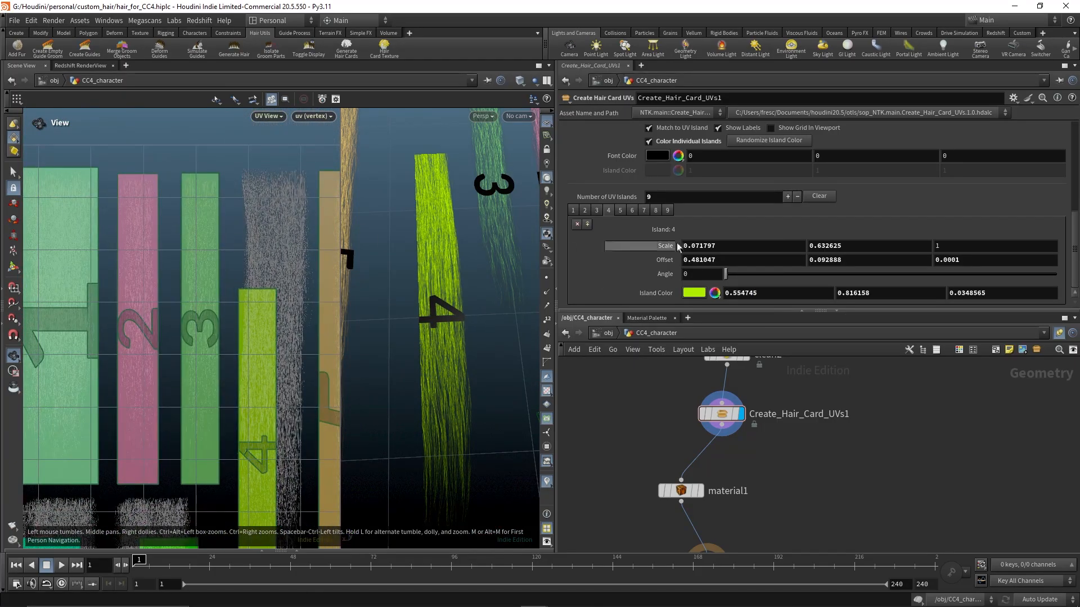
middle_drag(755, 248, 756, 245)
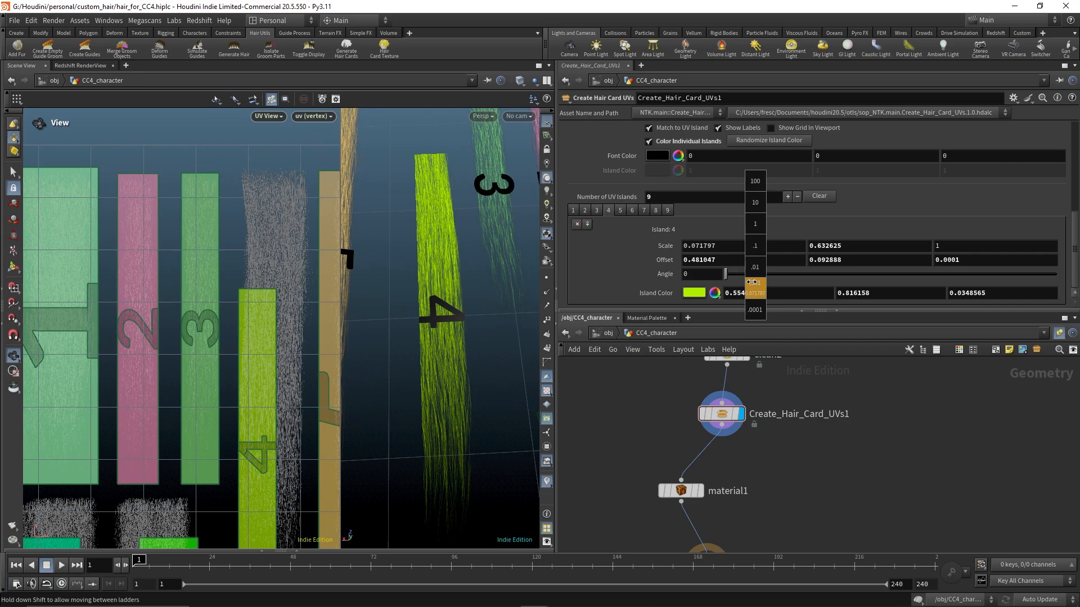
middle_drag(905, 298, 928, 299)
middle_drag(850, 246, 848, 285)
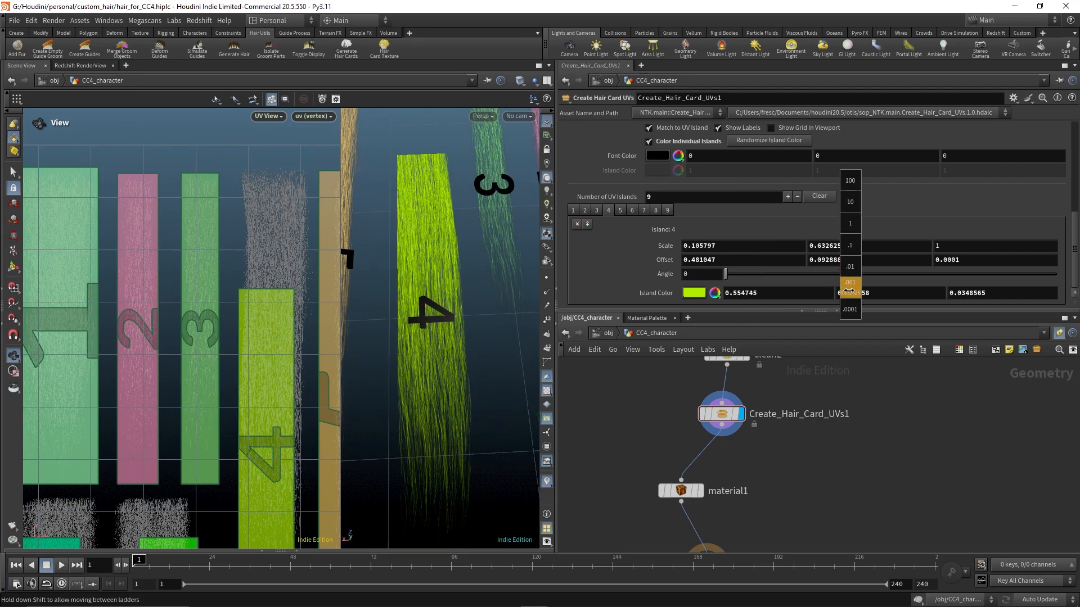
middle_drag(931, 291, 1007, 291)
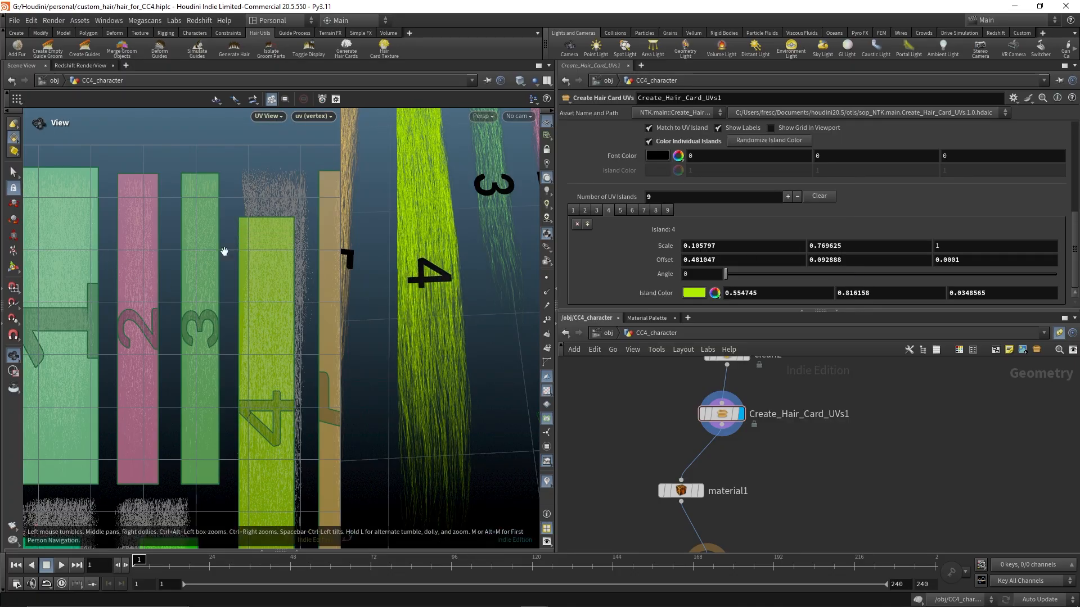
scroll(236, 270, up, 10)
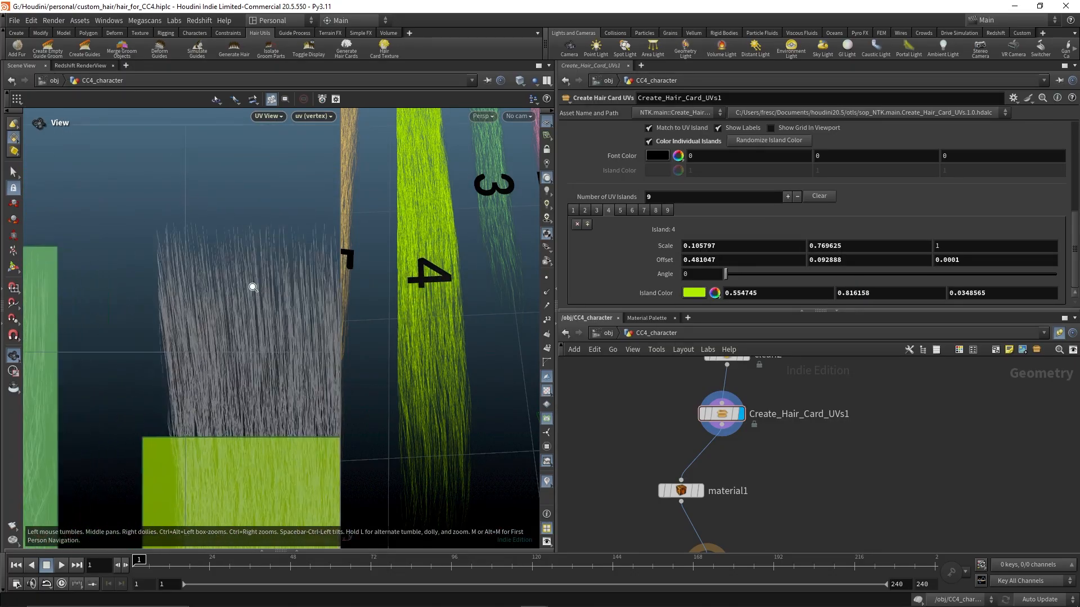
middle_drag(843, 245, 843, 281)
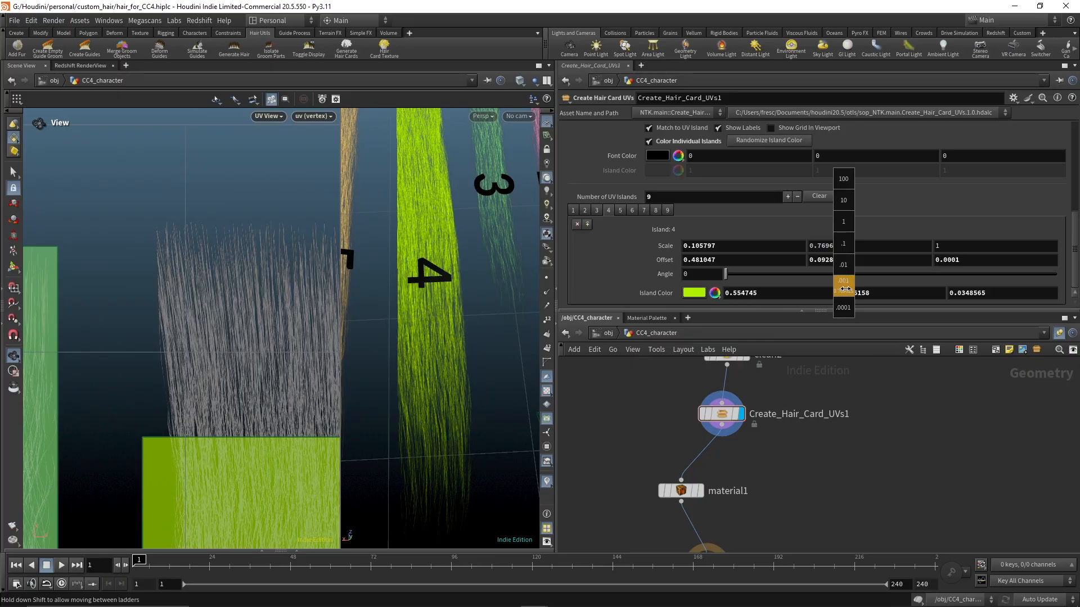
middle_drag(954, 280, 1042, 280)
middle_drag(206, 423, 142, 336)
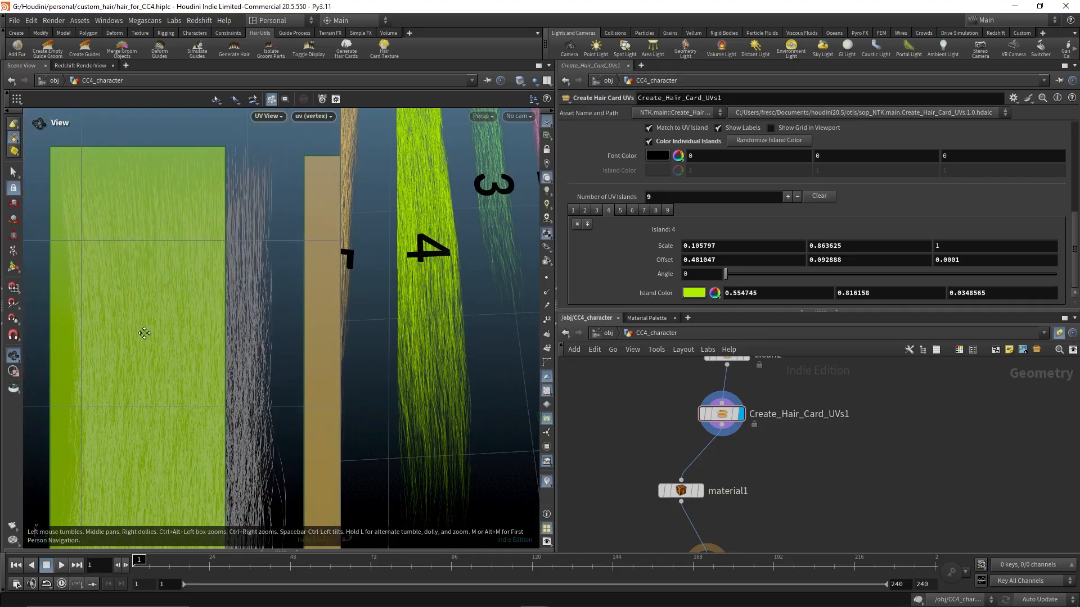
middle_drag(764, 245, 948, 288)
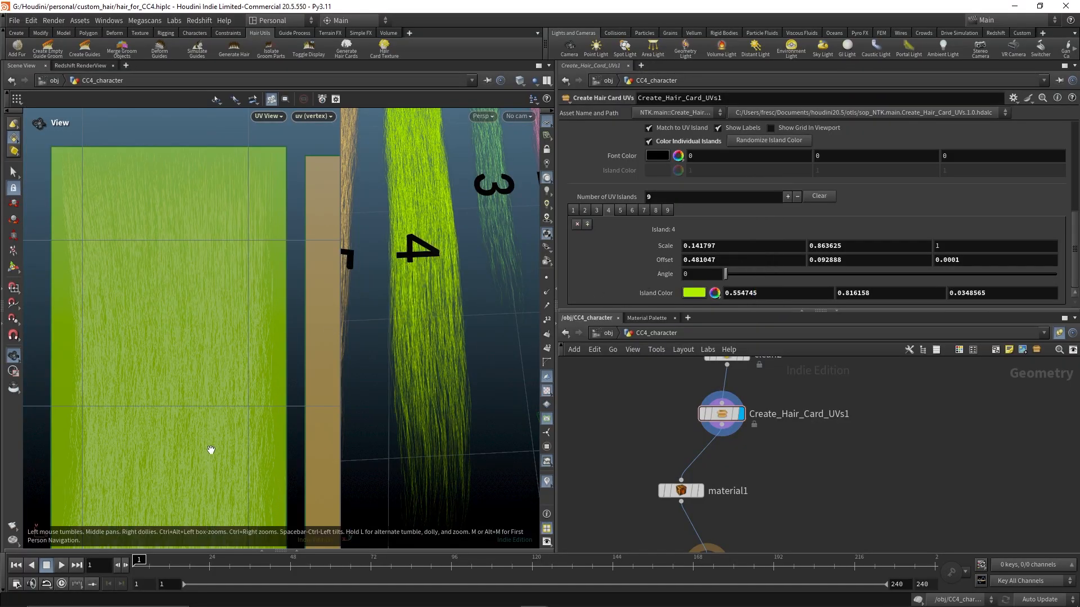
middle_drag(212, 448, 224, 174)
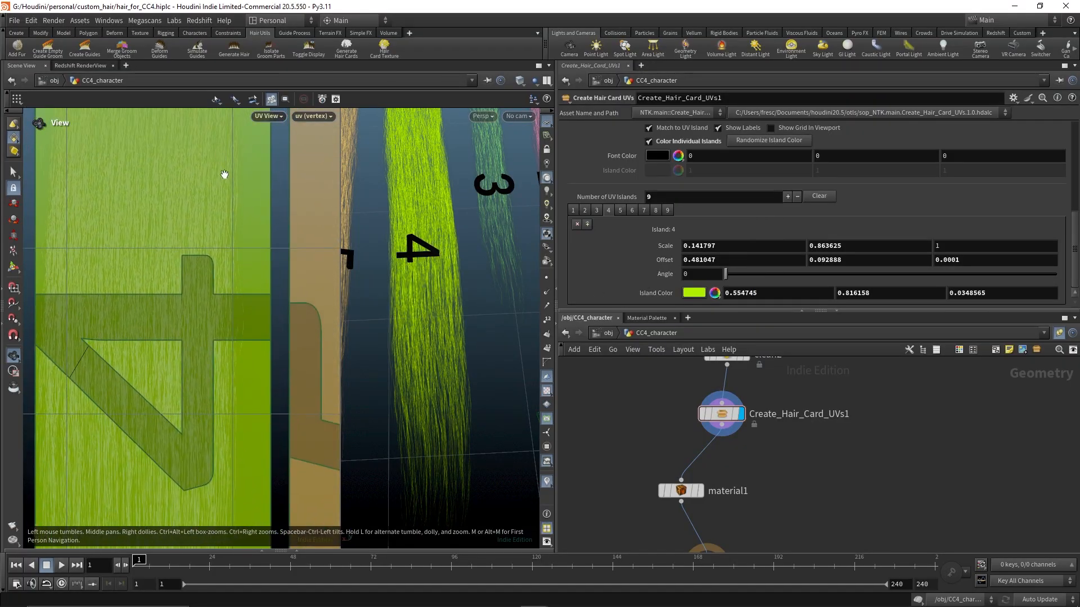
right_drag(224, 321, 56, 327)
middle_drag(422, 307, 491, 416)
middle_drag(445, 337, 479, 302)
middle_drag(278, 311, 207, 367)
Select island 5 and set its Offset X to 0.658101
click(621, 210)
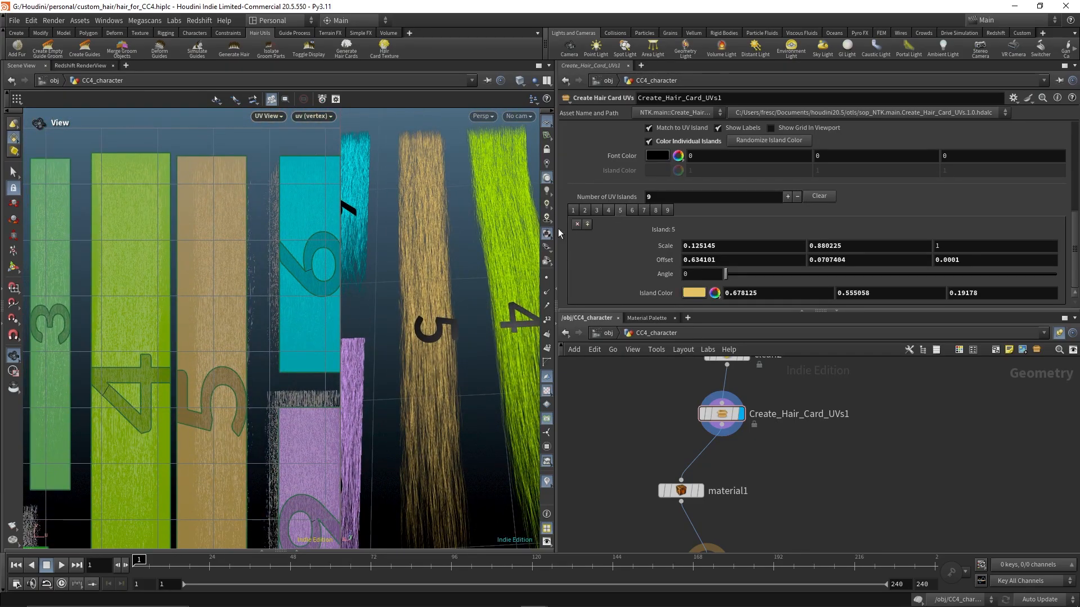
scroll(251, 248, up, 6)
middle_drag(250, 248, 223, 329)
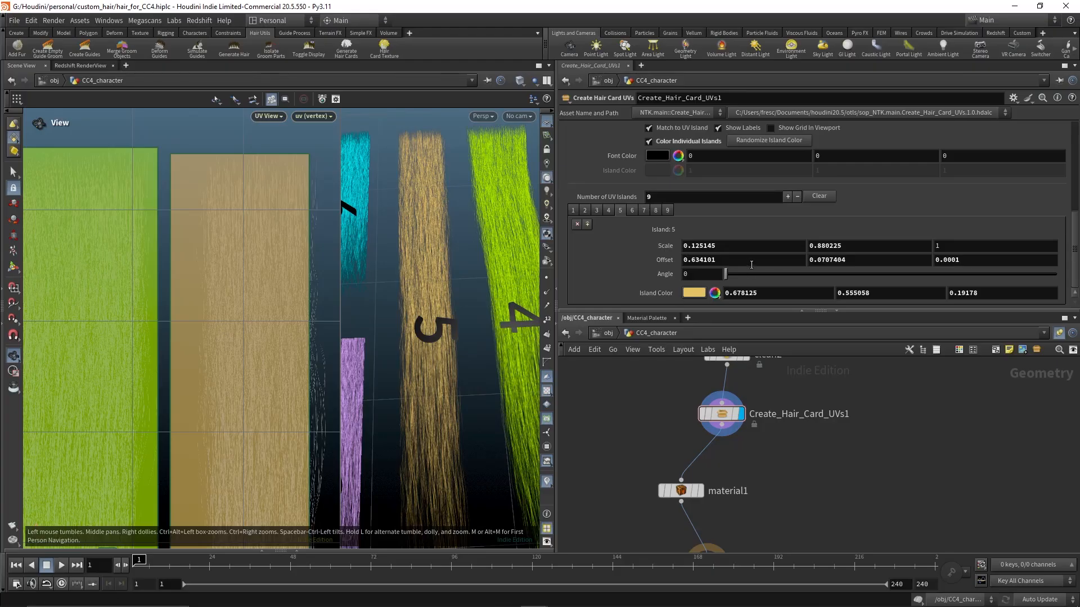
middle_drag(746, 260, 704, 307)
middle_drag(234, 427, 261, 161)
middle_drag(306, 386, 301, 200)
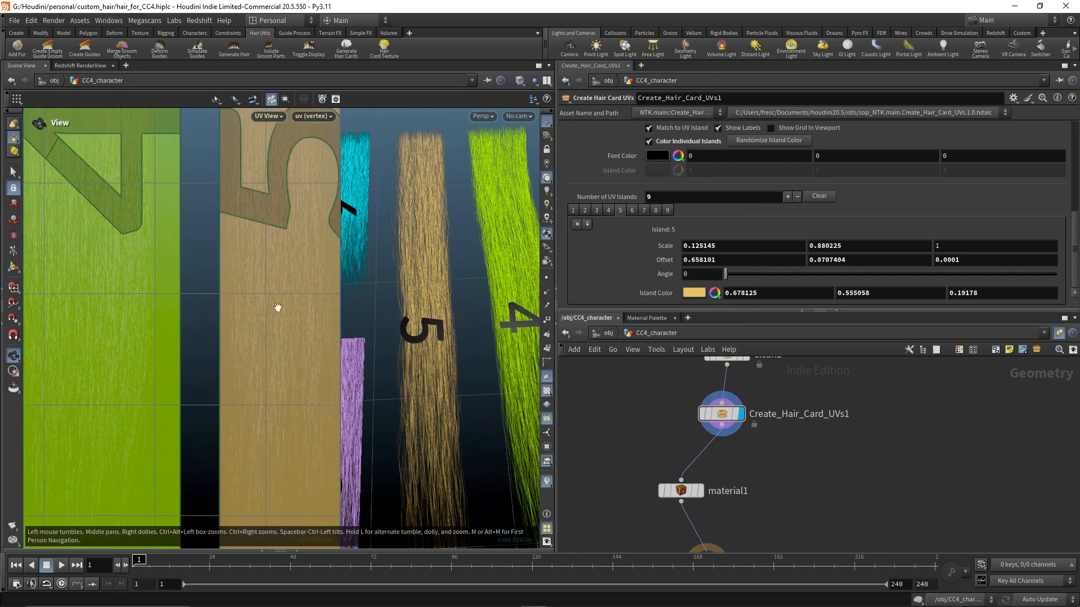
mouse_move(275, 390)
middle_down()
mouse_move(231, 157)
mouse_move(211, 150)
middle_up()
middle_drag(229, 262, 239, 292)
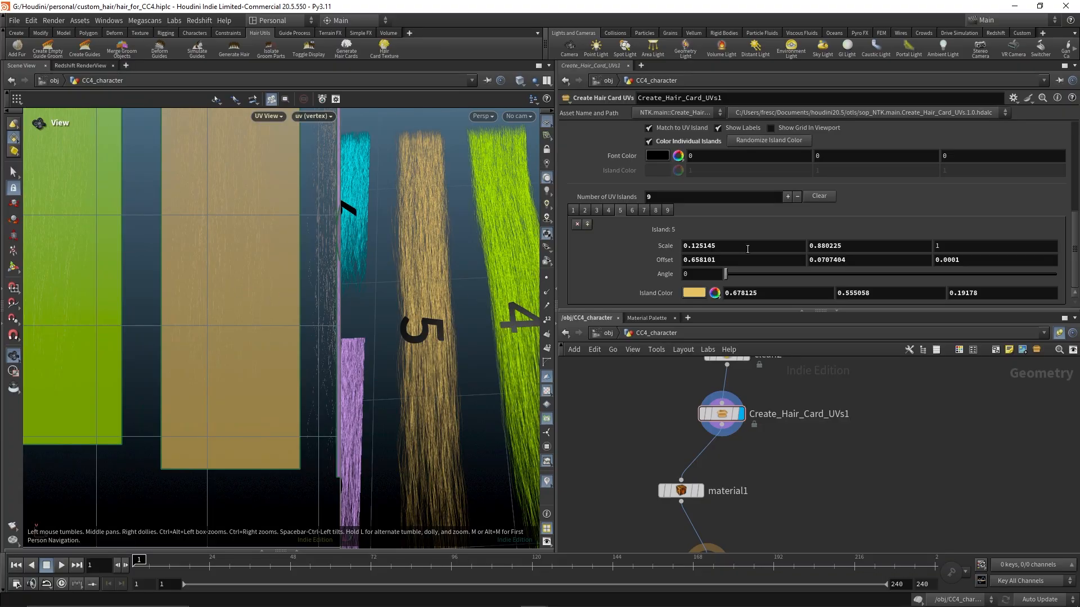
Set island 5's Offset Y to 0.10974
middle_drag(816, 260, 787, 275)
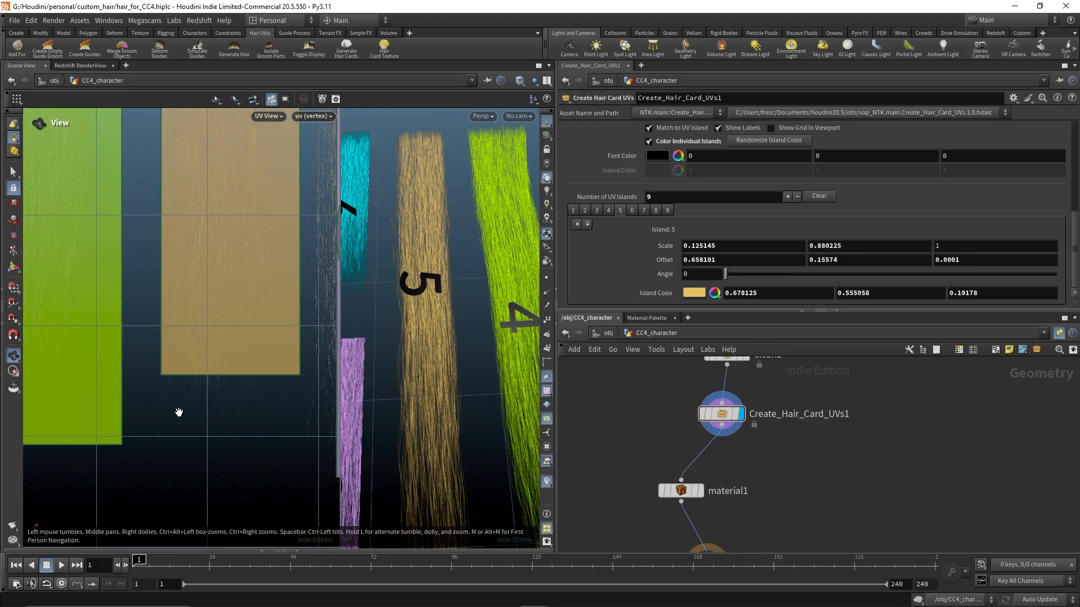
scroll(176, 412, up, 5)
scroll(195, 373, up, 3)
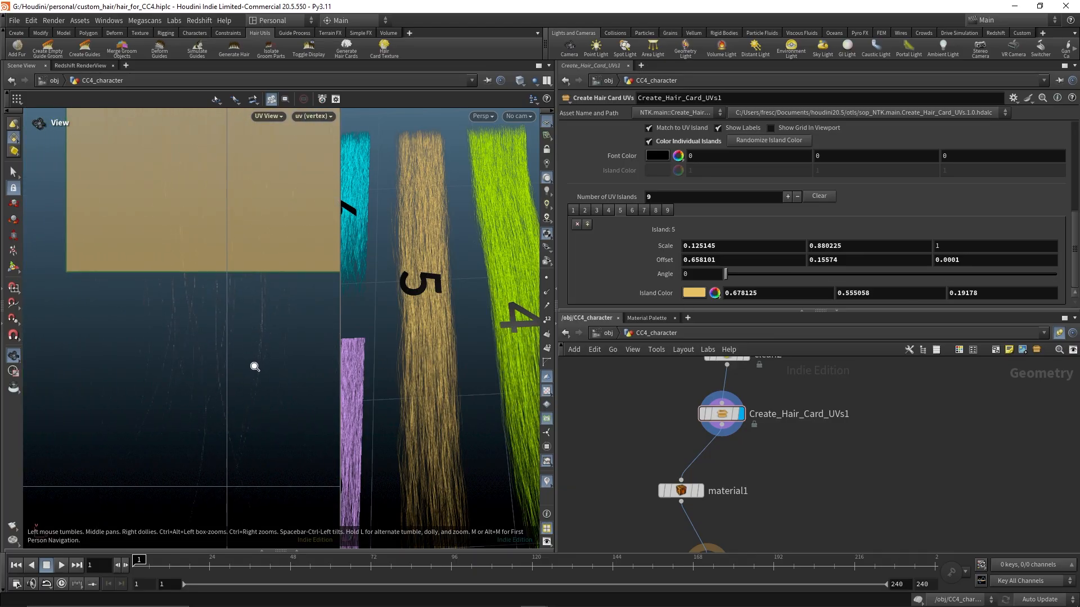
middle_drag(256, 366, 270, 286)
middle_drag(844, 260, 614, 315)
right_drag(285, 215, 99, 273)
middle_drag(189, 229, 191, 402)
right_drag(198, 347, 181, 264)
middle_drag(181, 265, 169, 329)
right_drag(169, 328, 251, 292)
middle_drag(251, 292, 204, 338)
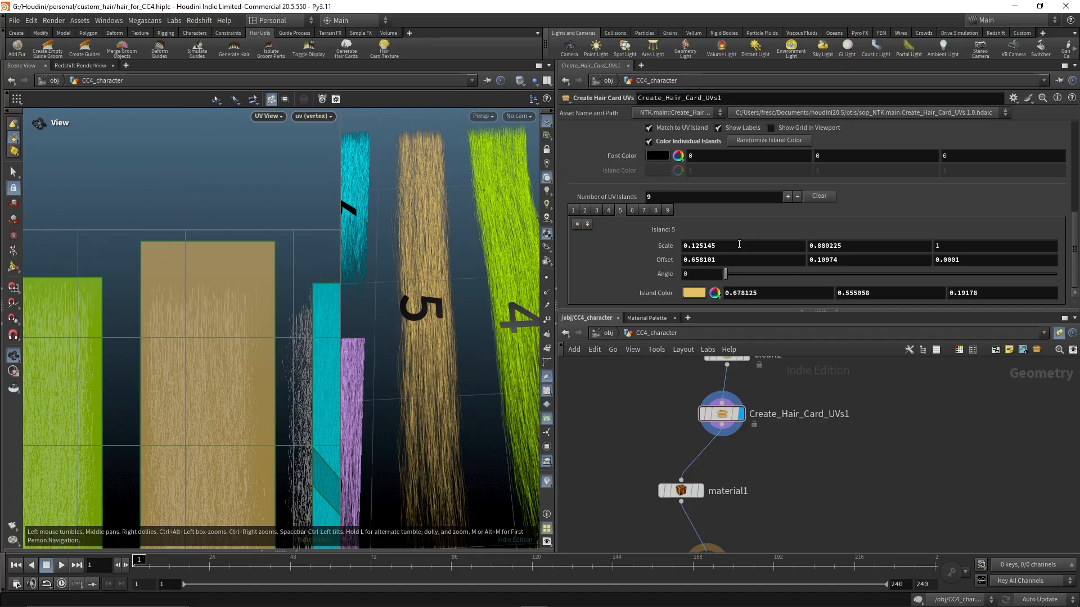
Set island 5's Scale X to 0.117145 and Scale Y to 0.841225
middle_drag(739, 244, 691, 297)
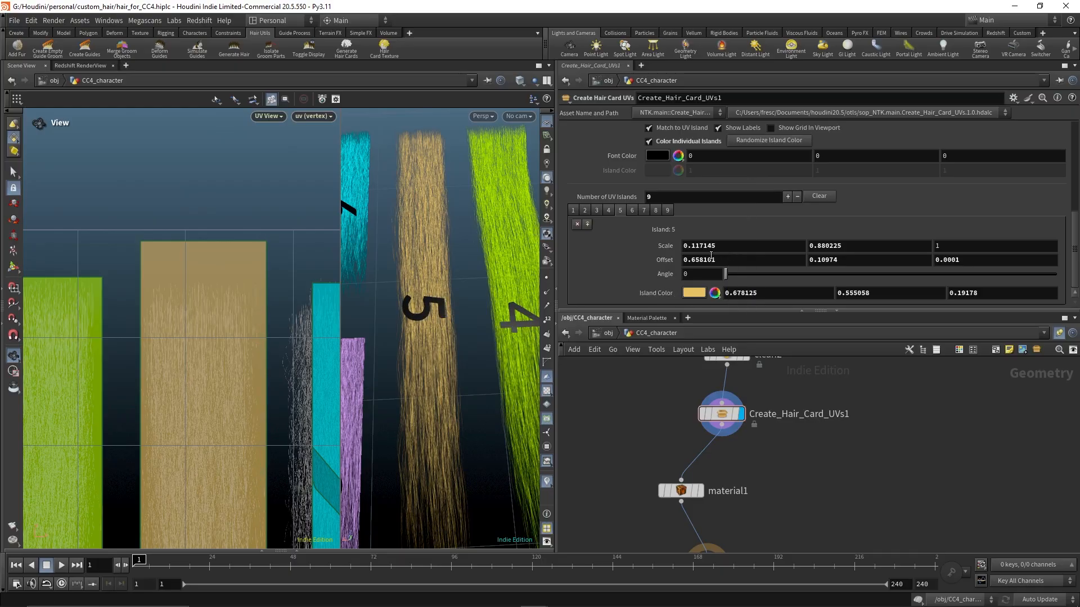
scroll(222, 207, up, 5)
scroll(254, 212, down, 3)
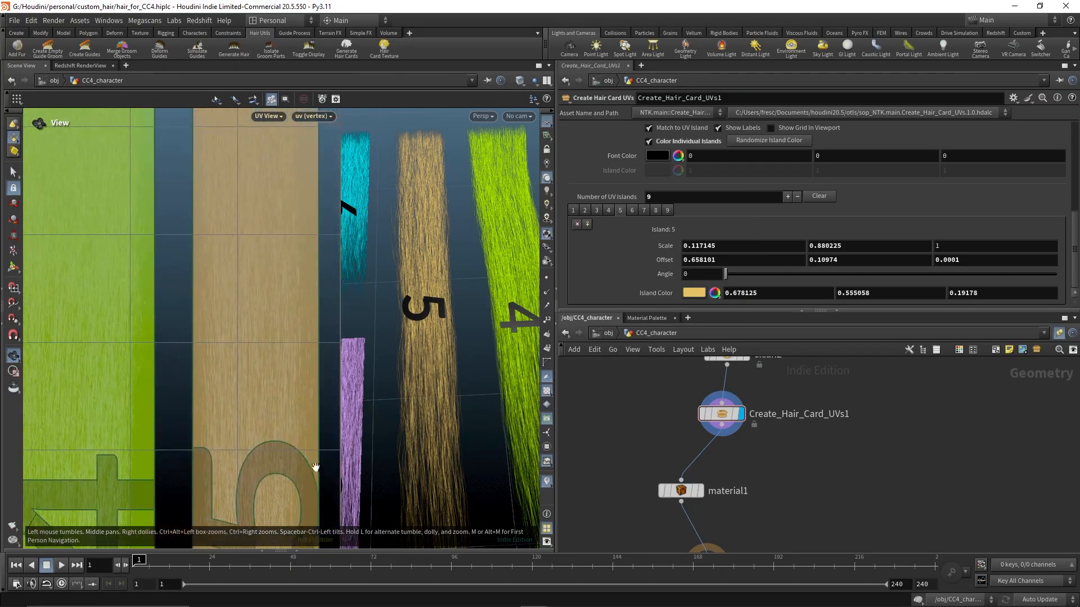
middle_drag(276, 315, 280, 420)
middle_drag(843, 254, 856, 271)
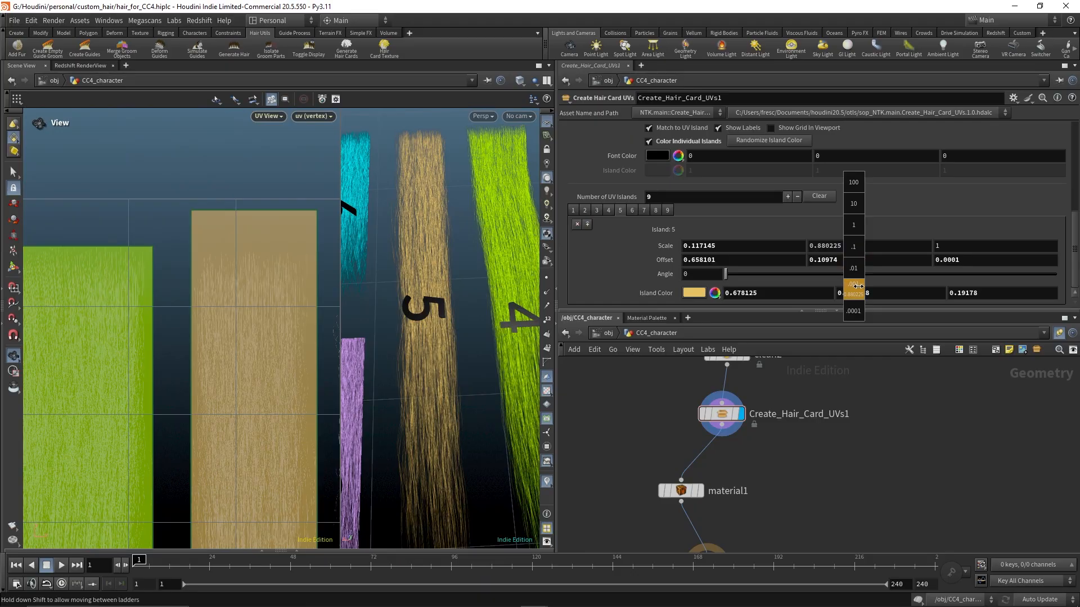
middle_drag(775, 297, 658, 305)
scroll(229, 310, down, 5)
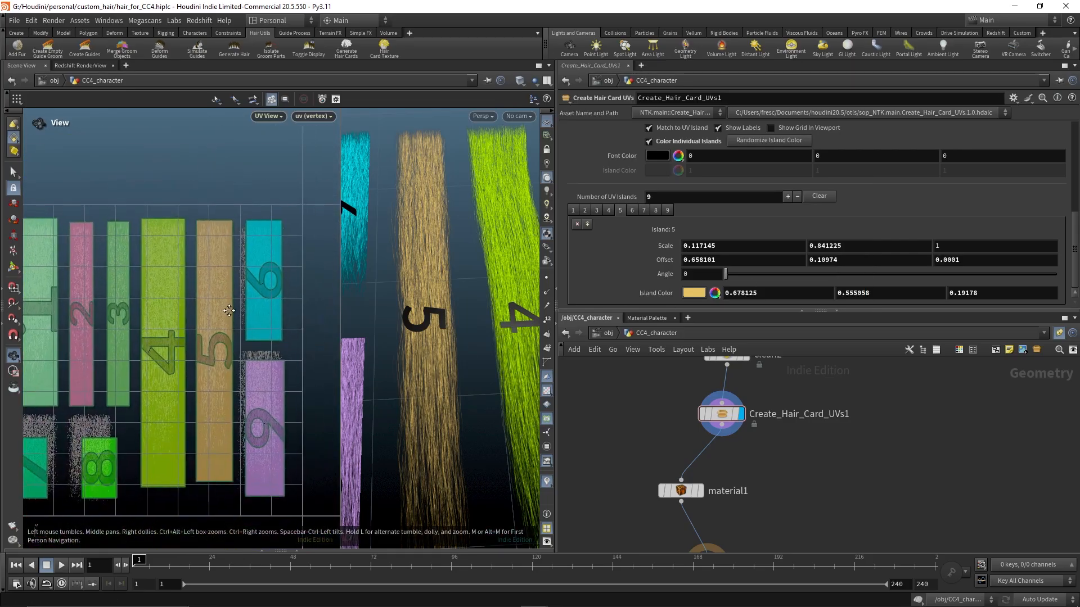
middle_drag(229, 310, 243, 307)
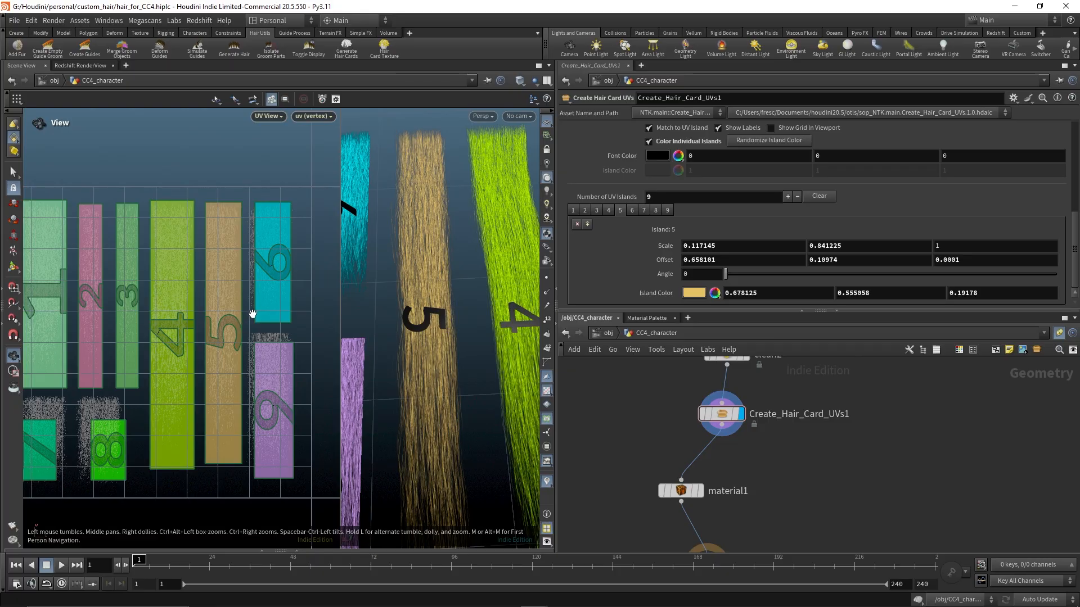
scroll(252, 314, up, 5)
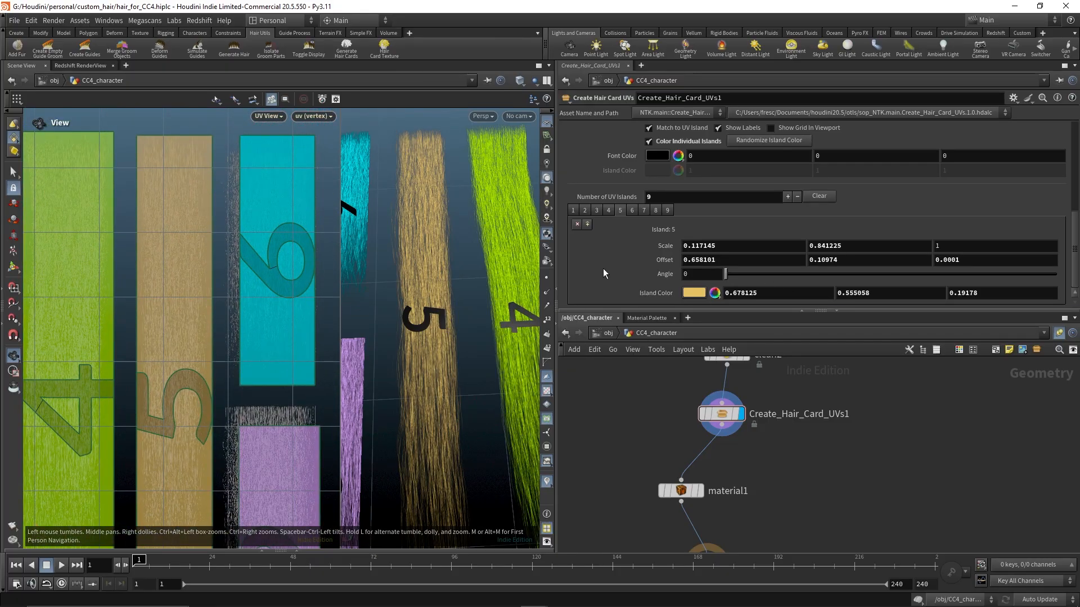
Select island 6 and set its Offset X to 0.802771 and Offset Y to 0.555337
click(632, 210)
scroll(277, 349, up, 5)
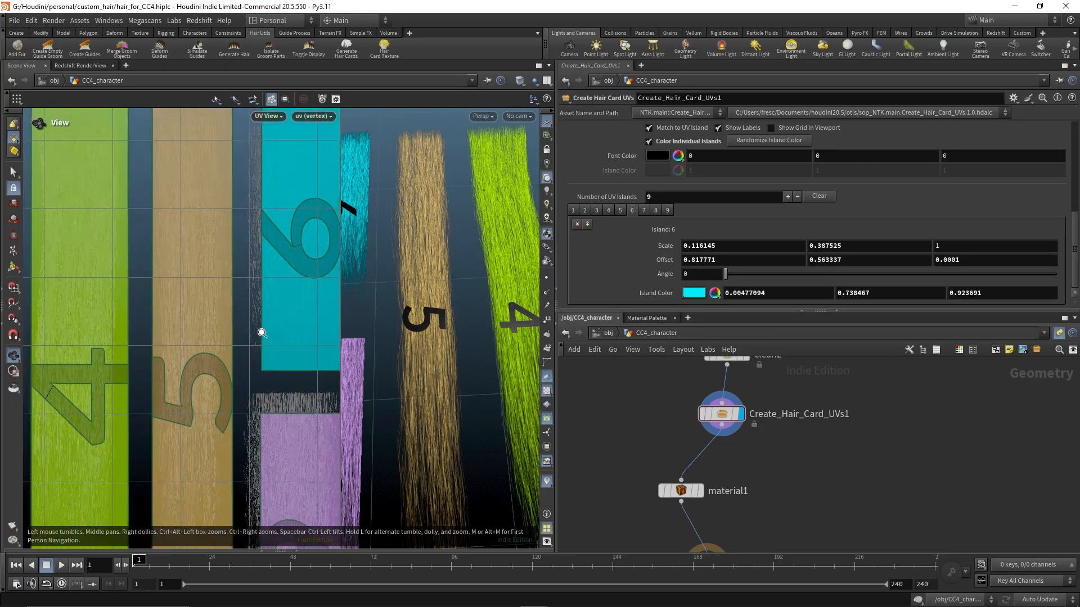
middle_drag(333, 325, 279, 268)
right_drag(218, 266, 286, 292)
middle_drag(287, 291, 231, 284)
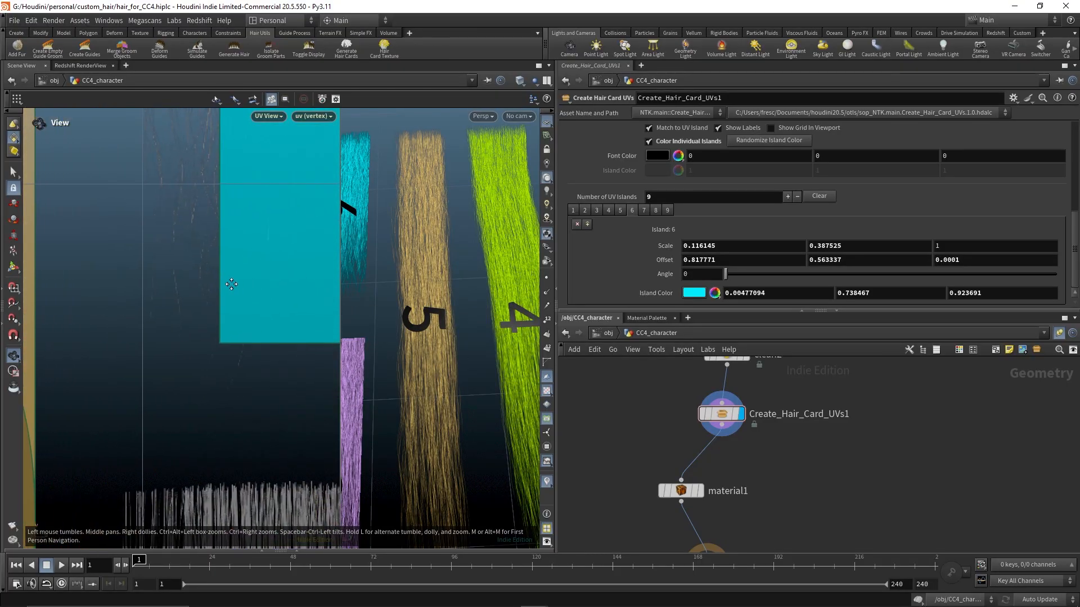
middle_drag(833, 258, 788, 309)
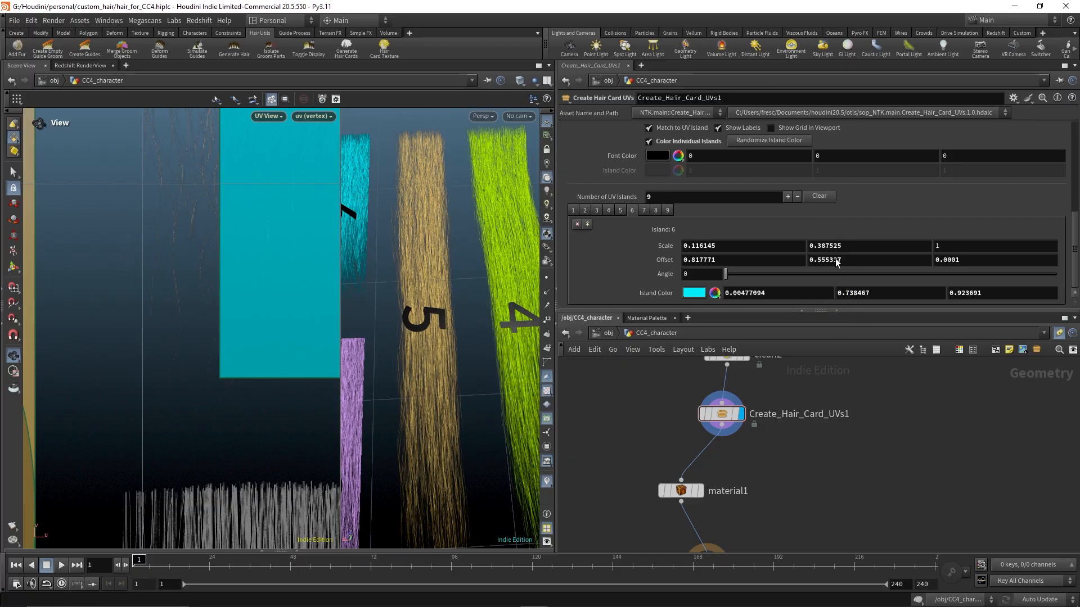
middle_drag(778, 256, 699, 303)
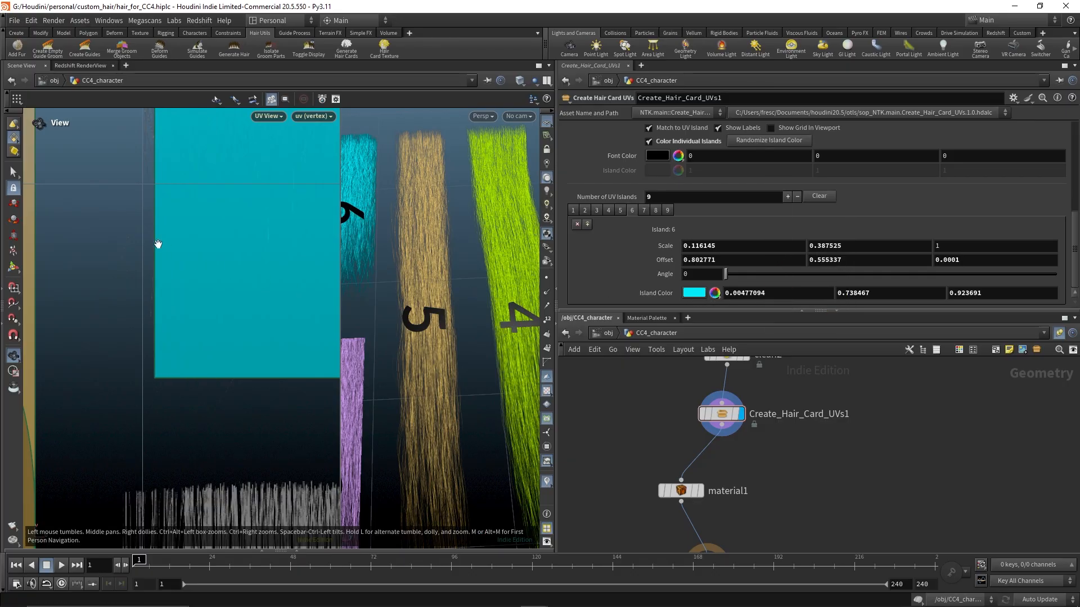
middle_drag(158, 244, 229, 438)
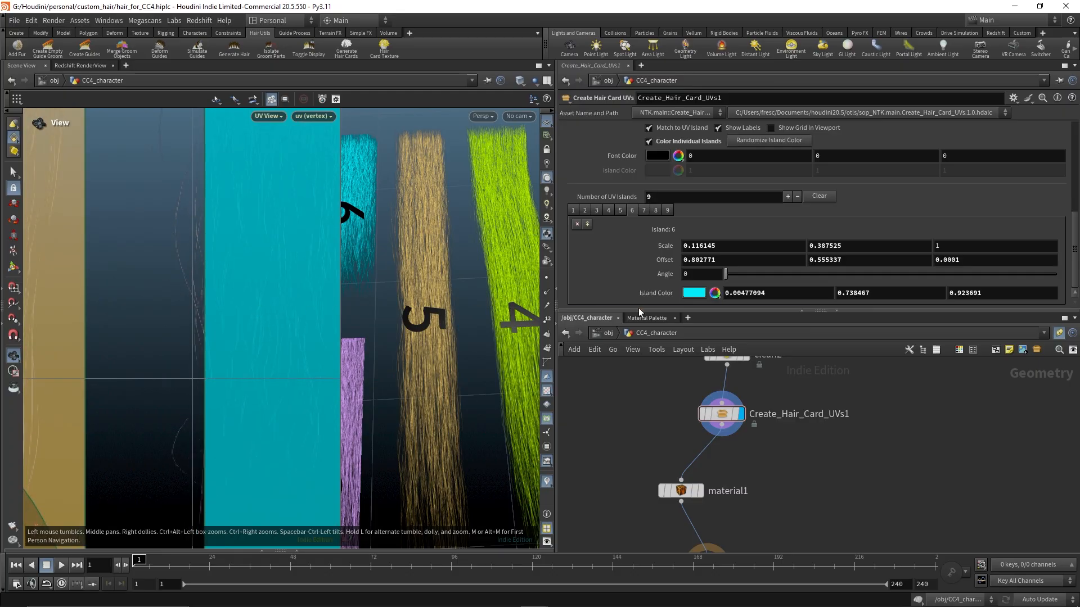
Set island 6's Offset X to 0.791071
middle_drag(764, 263, 711, 299)
middle_drag(231, 214, 217, 214)
middle_drag(246, 254, 322, 296)
middle_drag(727, 262, 541, 345)
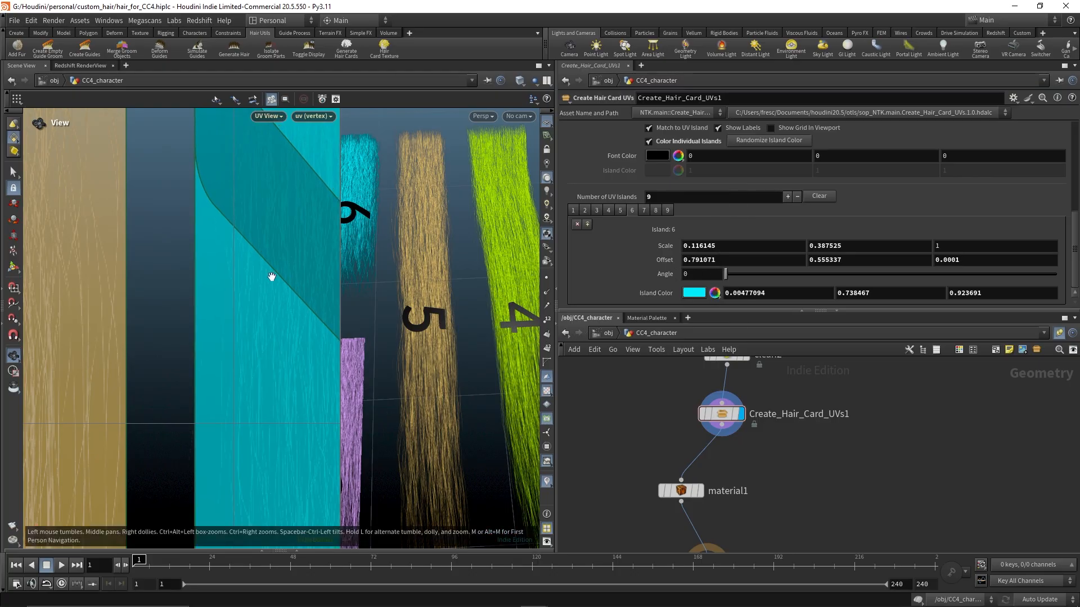
Set island 6's Scale Y to 0.399525 and Scale X to 0.147145
middle_drag(295, 152, 241, 386)
right_drag(242, 386, 229, 243)
middle_drag(281, 132, 186, 381)
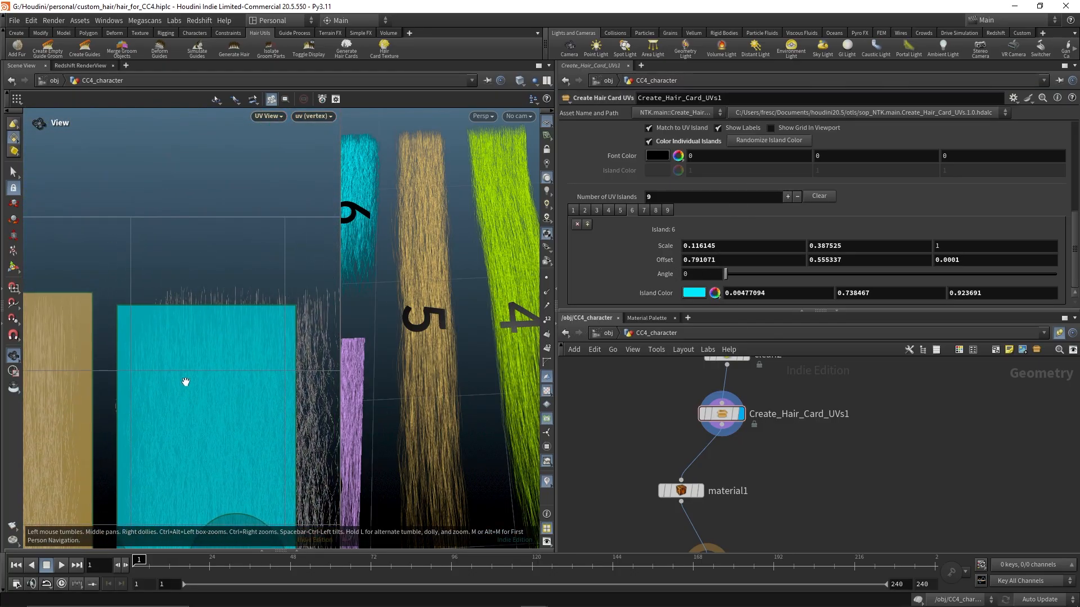
right_drag(186, 381, 271, 334)
middle_drag(845, 246, 845, 247)
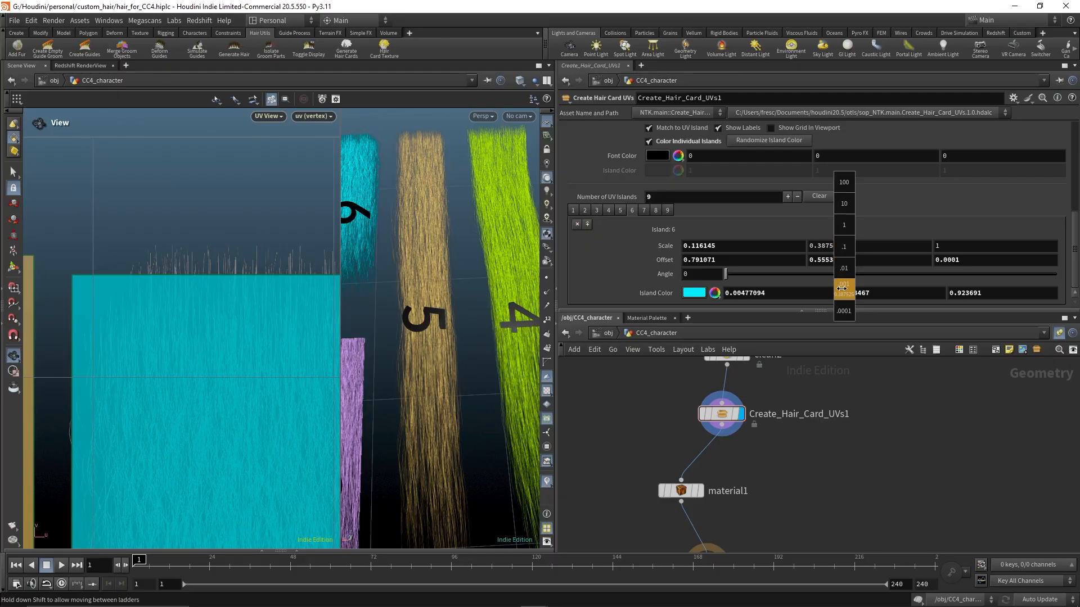
middle_drag(864, 292, 889, 293)
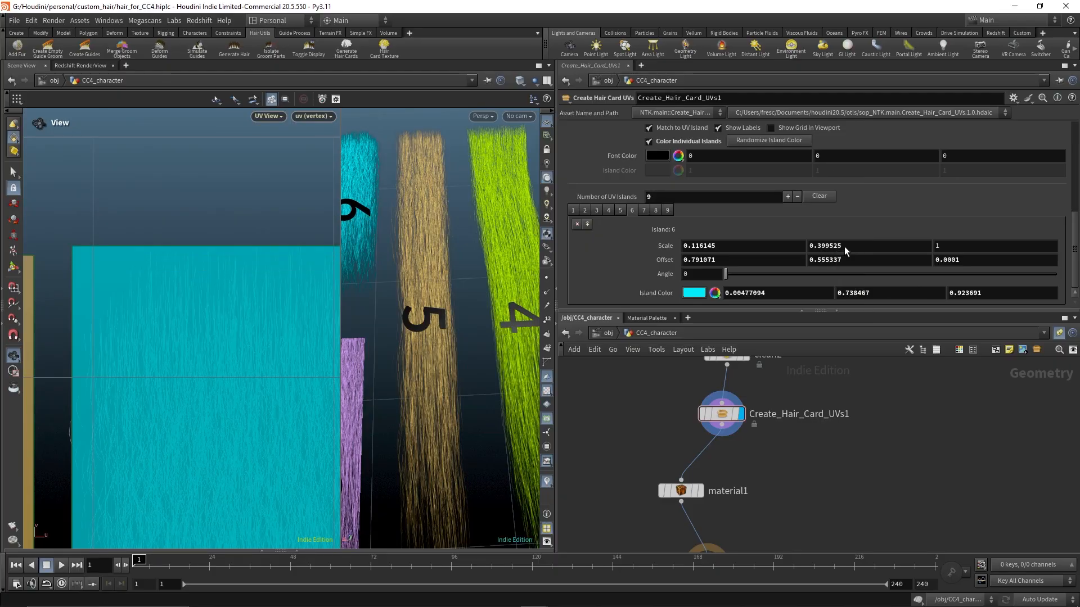
middle_drag(230, 389, 207, 283)
middle_drag(735, 246, 893, 293)
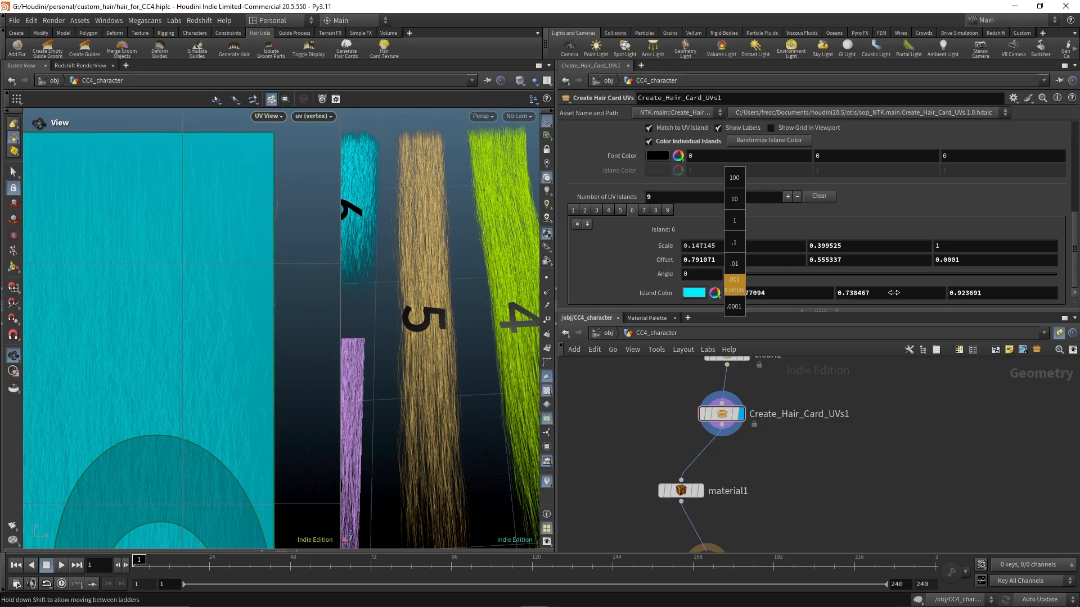
Inspect the UV island layout against the hair opacity texture, focusing on island 7
middle_drag(260, 470, 263, 197)
middle_drag(253, 446, 273, 208)
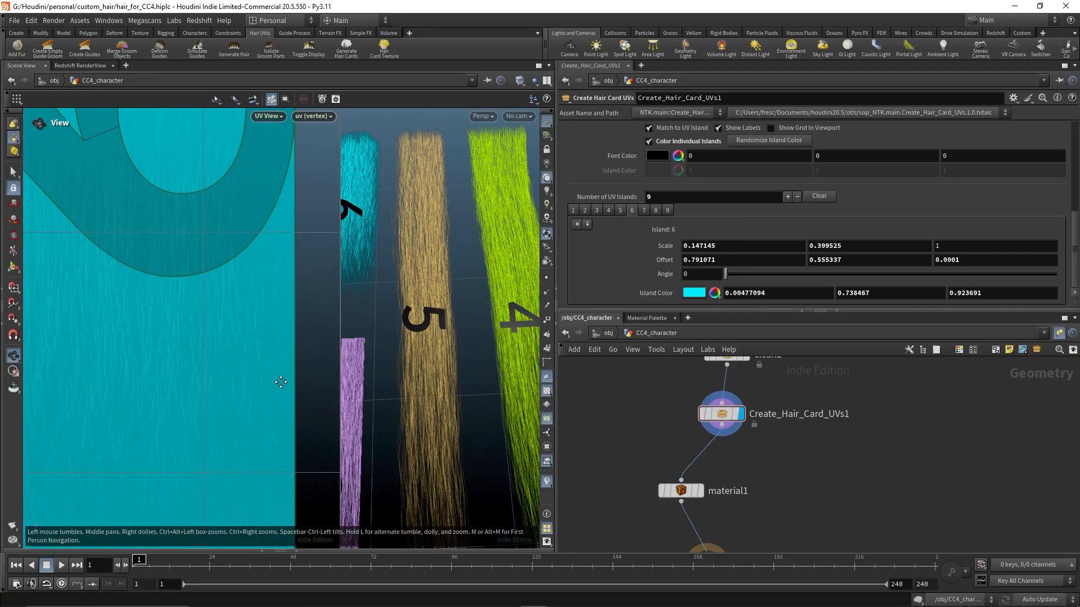
middle_drag(277, 405, 274, 185)
scroll(270, 326, down, 5)
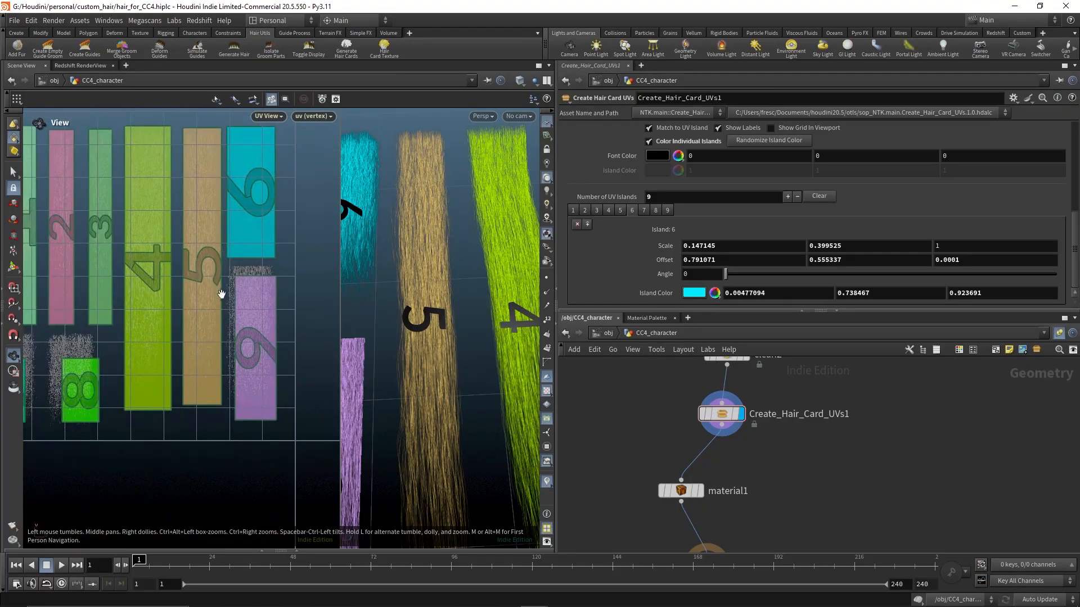
scroll(244, 318, up, 1)
middle_drag(244, 318, 332, 276)
middle_drag(107, 344, 125, 359)
scroll(127, 358, up, 6)
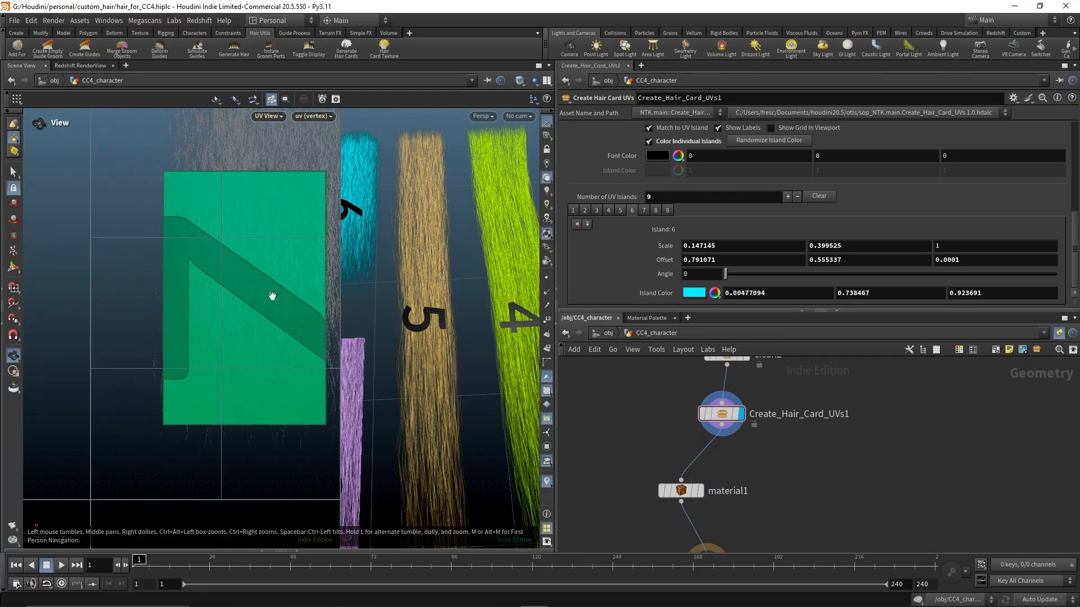
middle_drag(253, 276, 169, 306)
scroll(225, 277, up, 4)
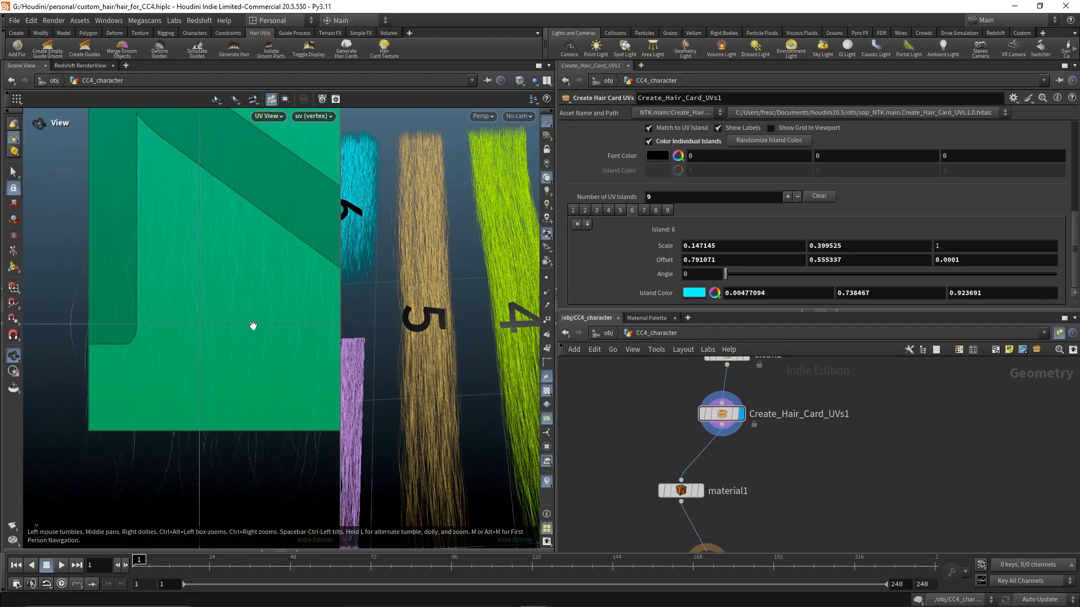
middle_drag(227, 276, 263, 283)
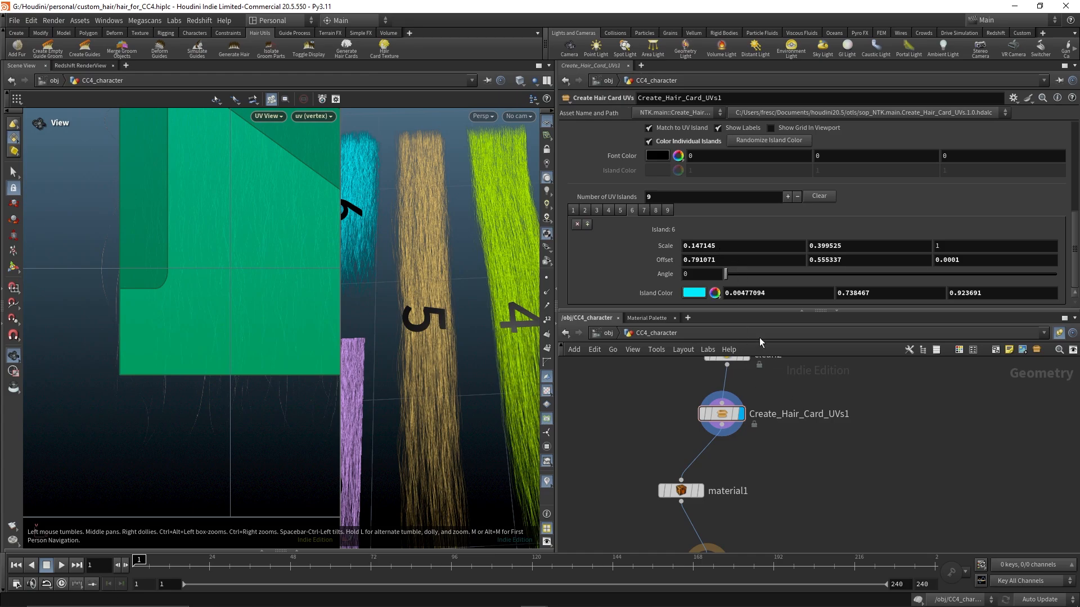
Select island 7 and open the node's gear options menu
click(644, 210)
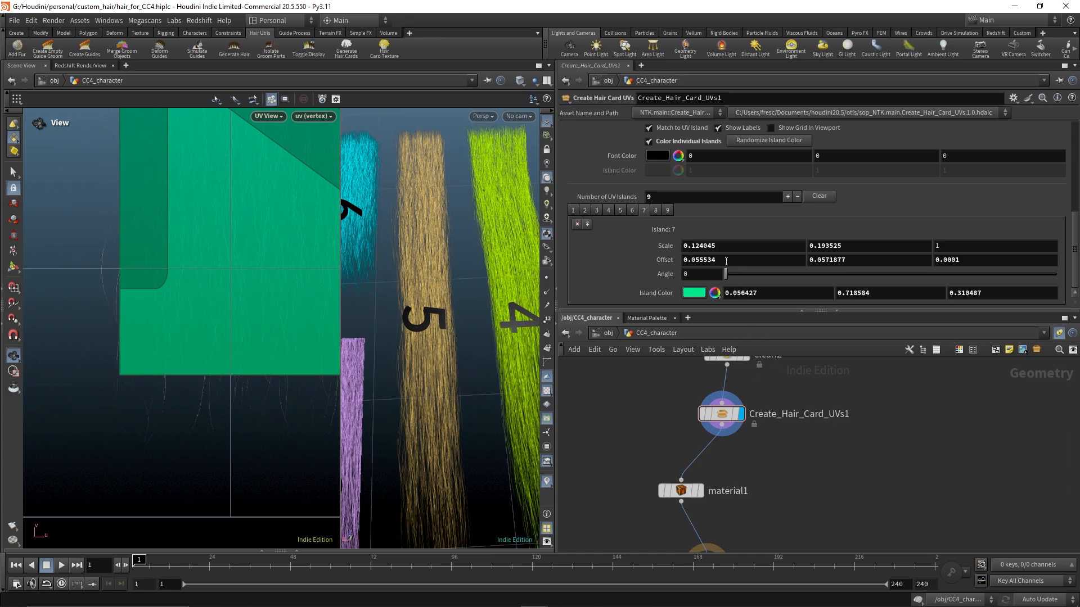
click(1013, 98)
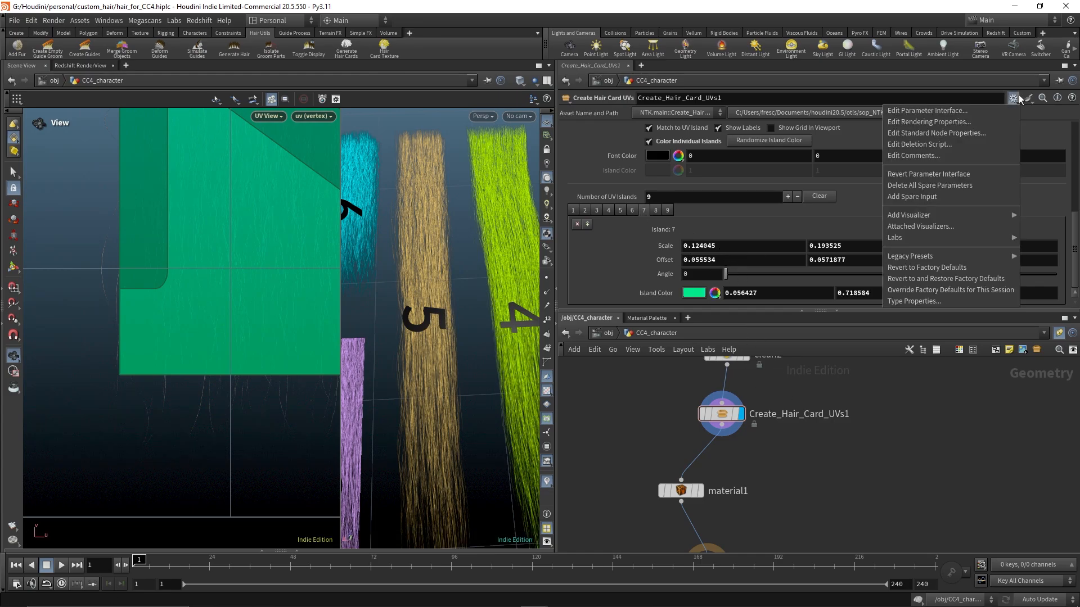
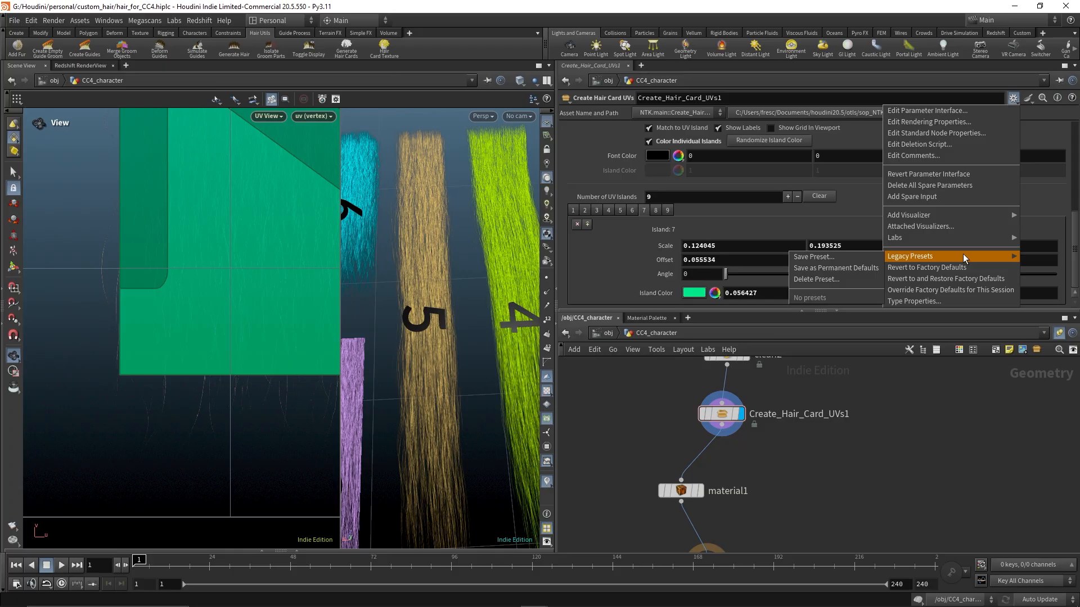
Set island 7's Scale X to 0.122045
click(912, 440)
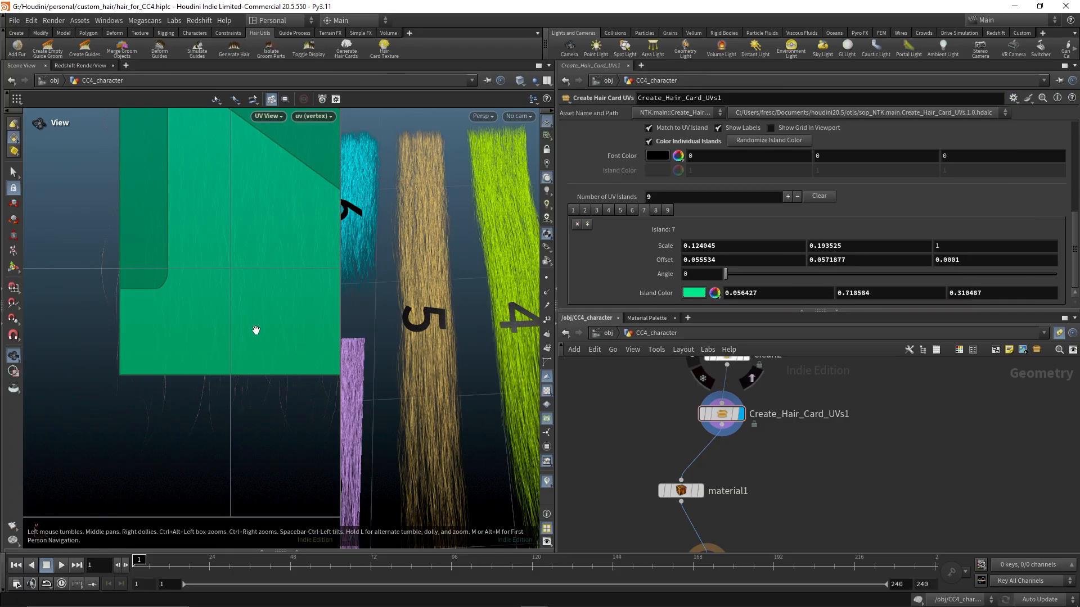
middle_click(722, 245)
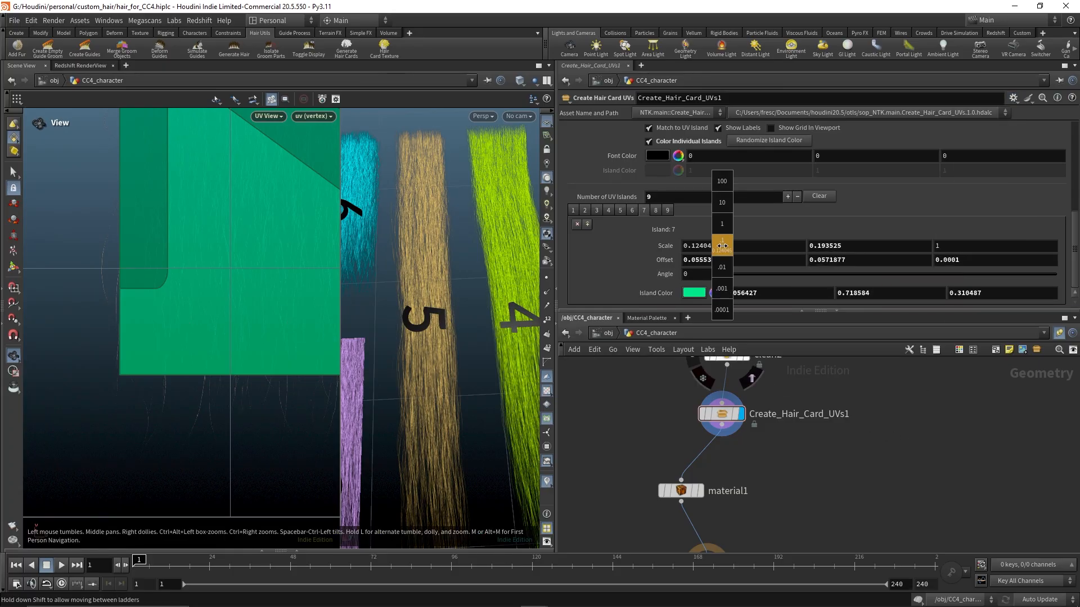
mouse_move(711, 288)
middle_down()
mouse_move(637, 293)
mouse_move(723, 292)
middle_up()
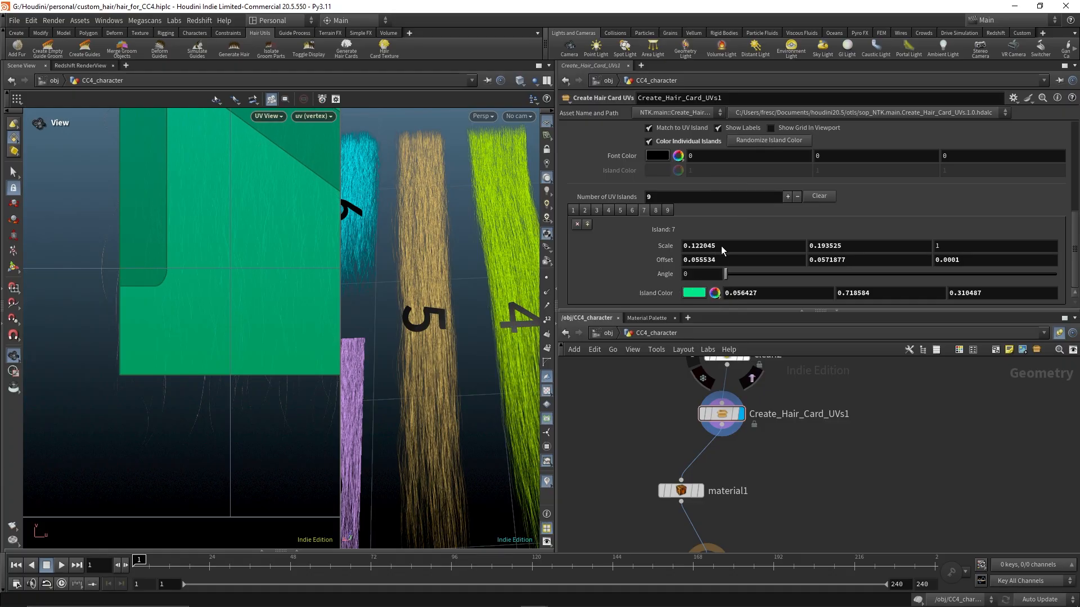
Set island 7's Offset X to 0.045534 and Offset Y to 0.0333877
middle_click(724, 259)
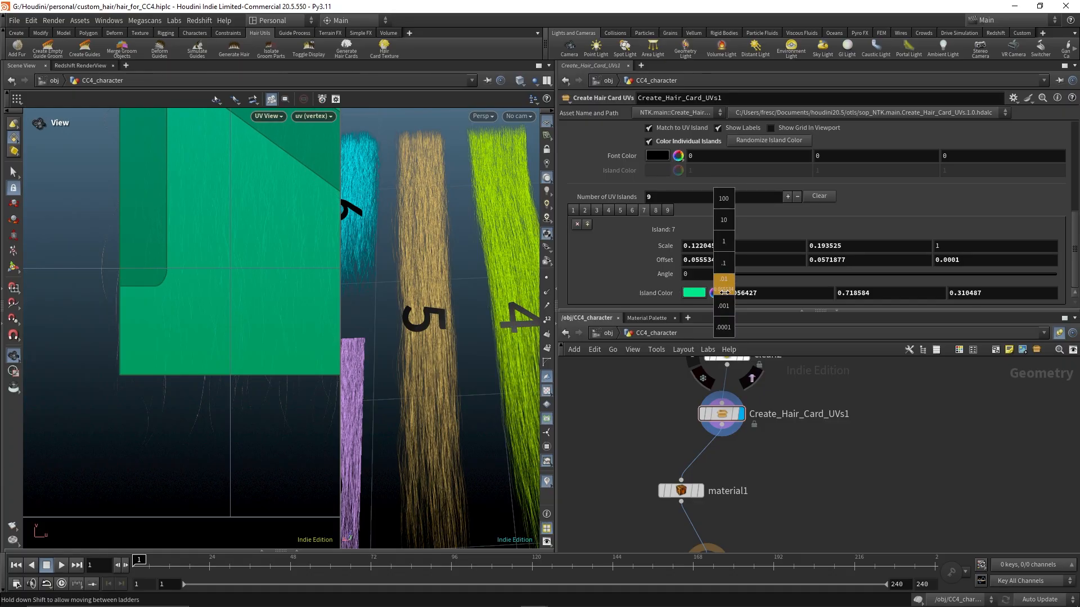
middle_drag(710, 292, 725, 288)
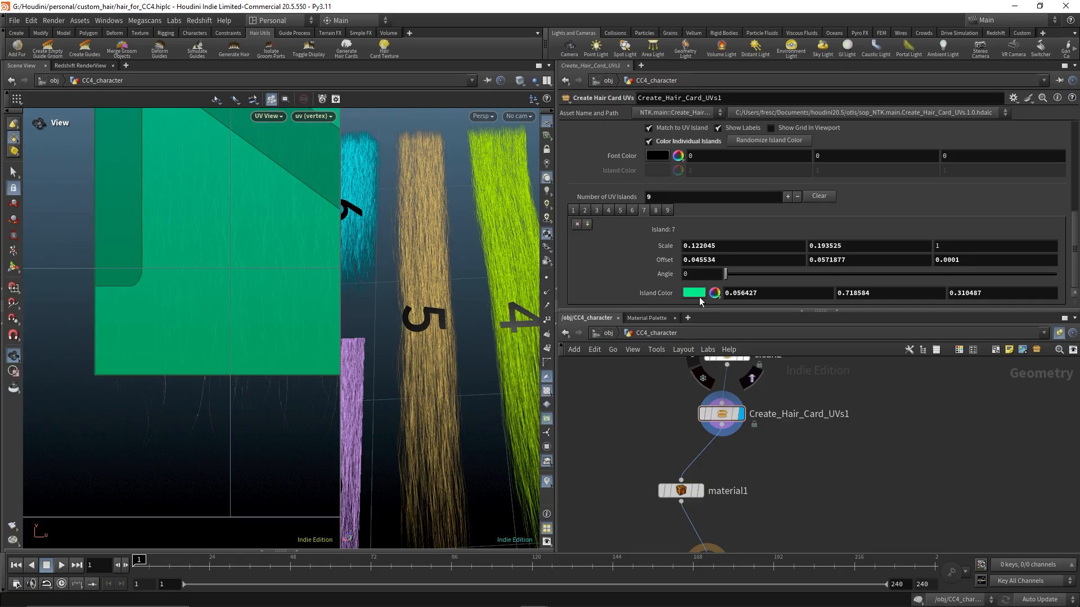
middle_drag(839, 255, 838, 304)
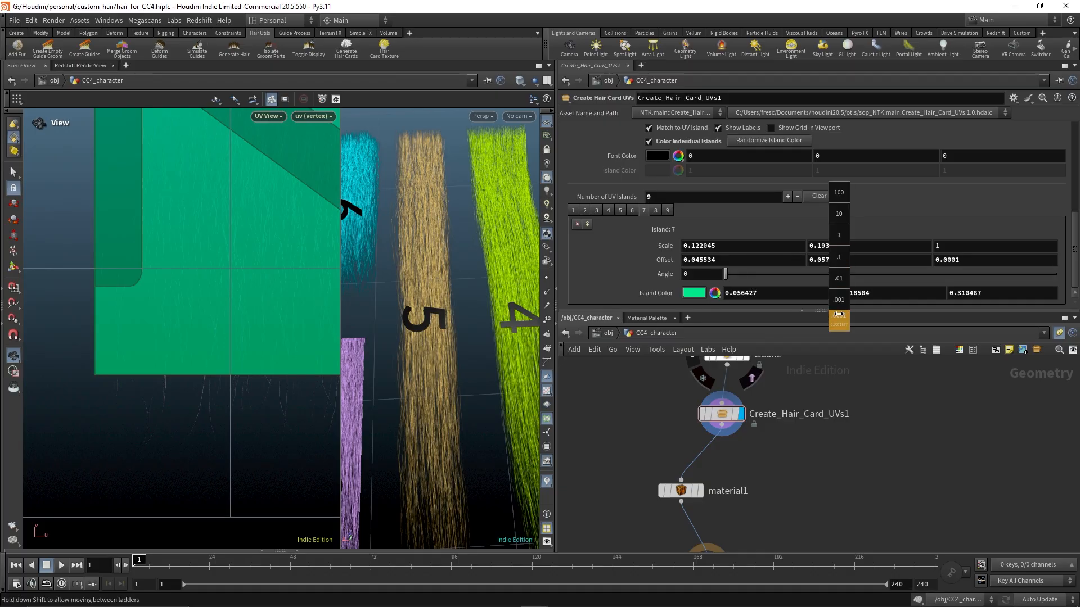
middle_drag(775, 317, 729, 309)
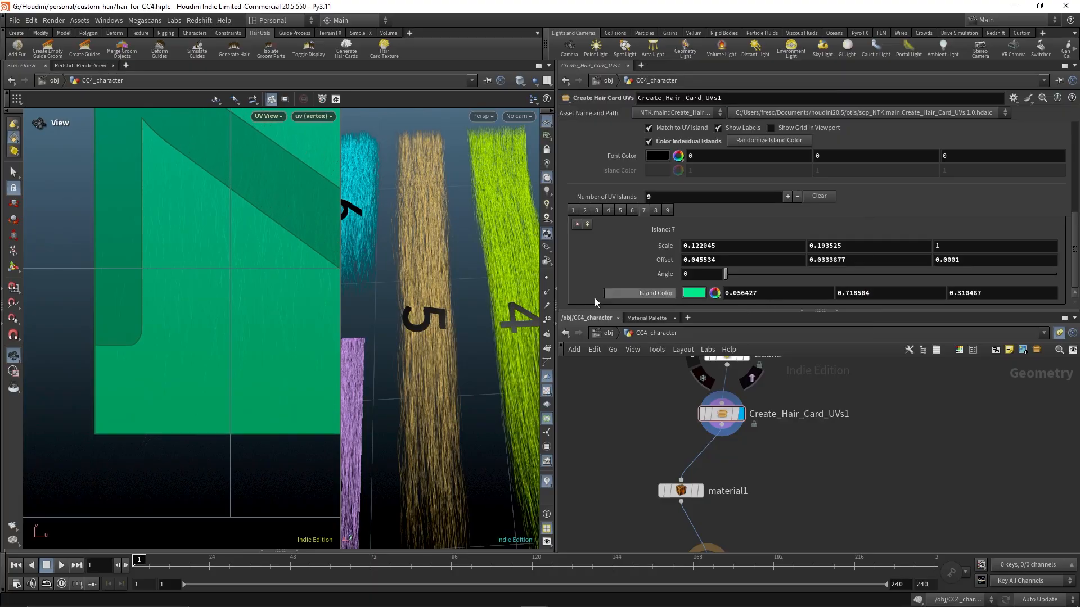
Set island 7's Scale Y to 0.293525
middle_drag(205, 204, 187, 440)
middle_drag(190, 257, 183, 454)
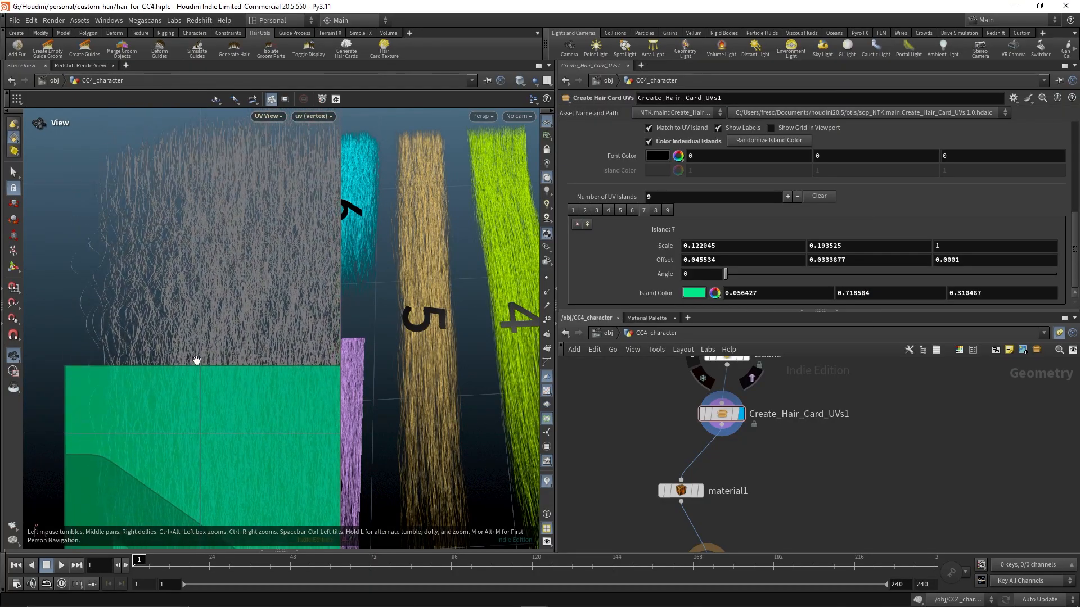
middle_drag(196, 360, 193, 414)
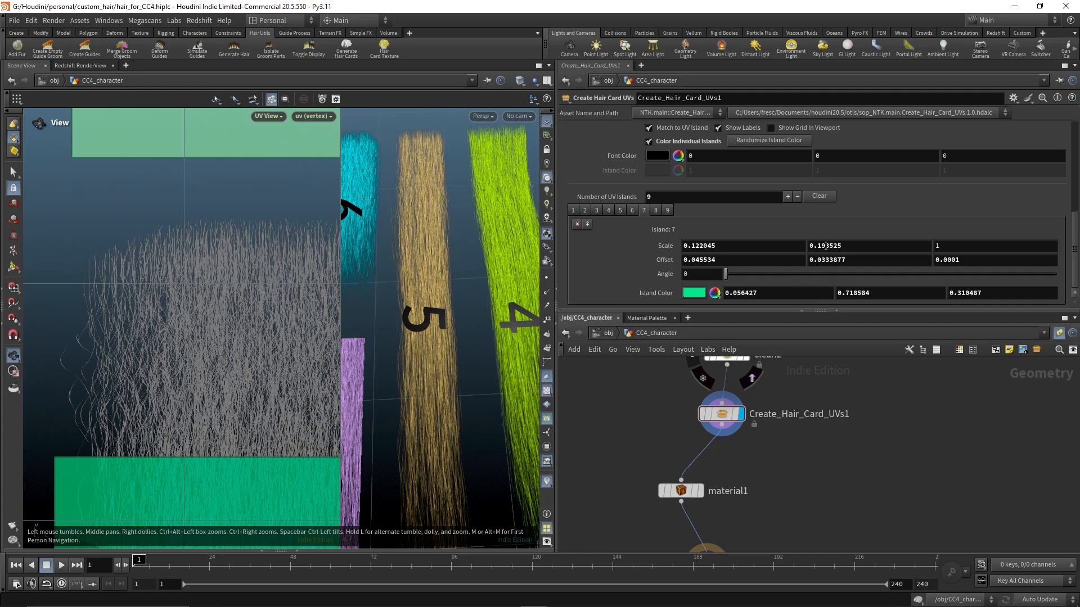
middle_drag(826, 246, 999, 282)
scroll(155, 322, down, 3)
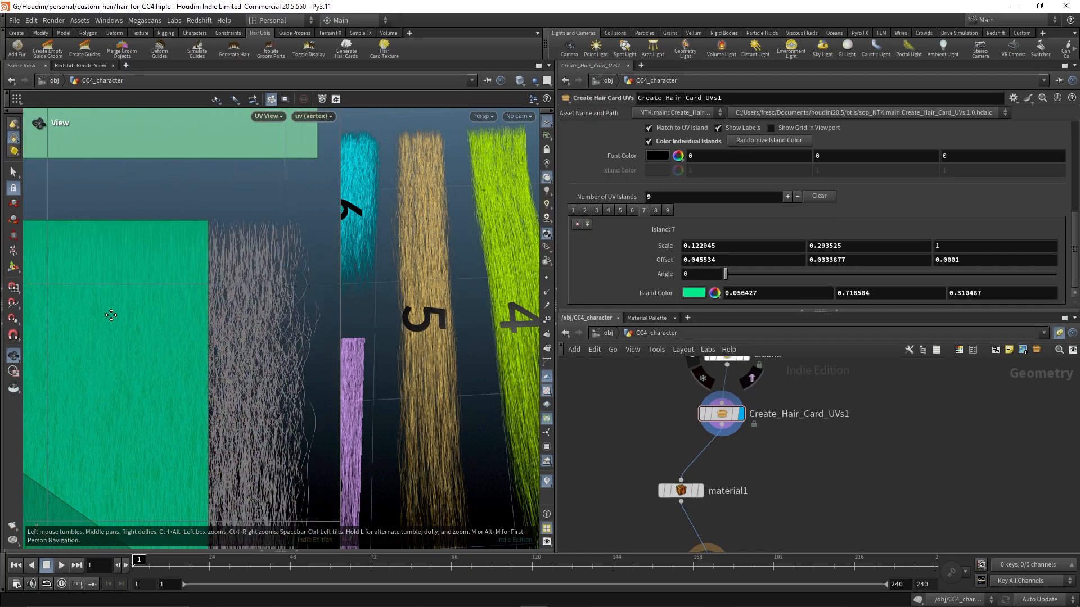
middle_drag(833, 245, 832, 245)
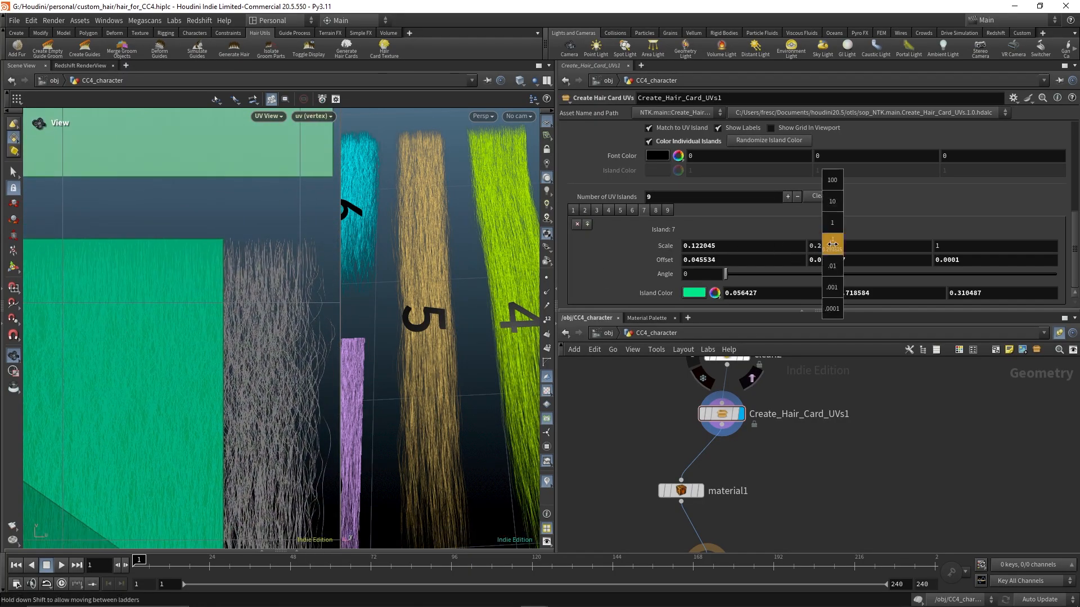
middle_drag(895, 289, 859, 286)
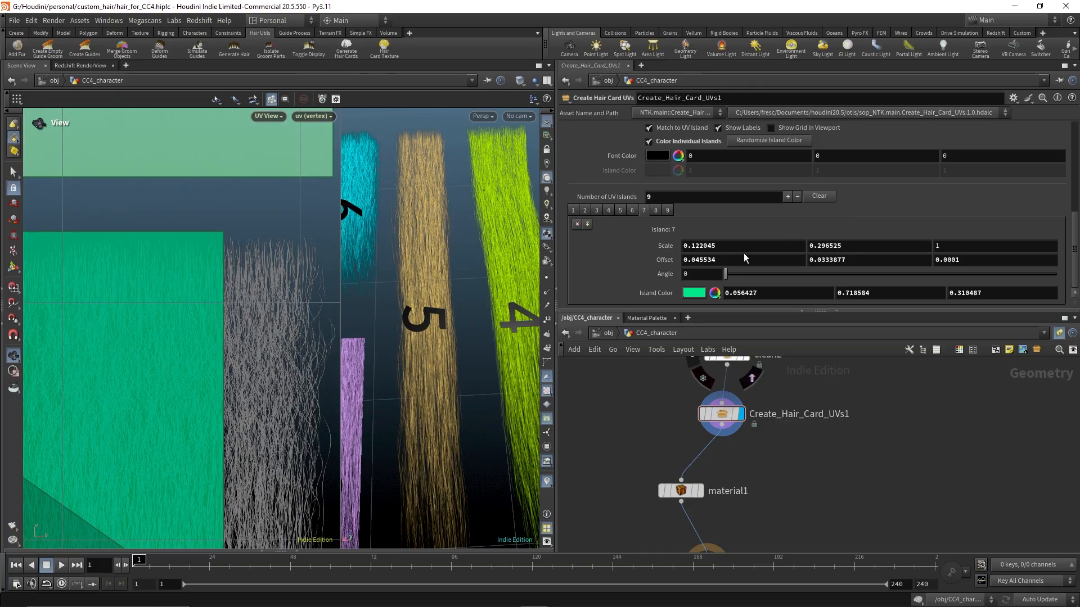
key(ctrl+z)
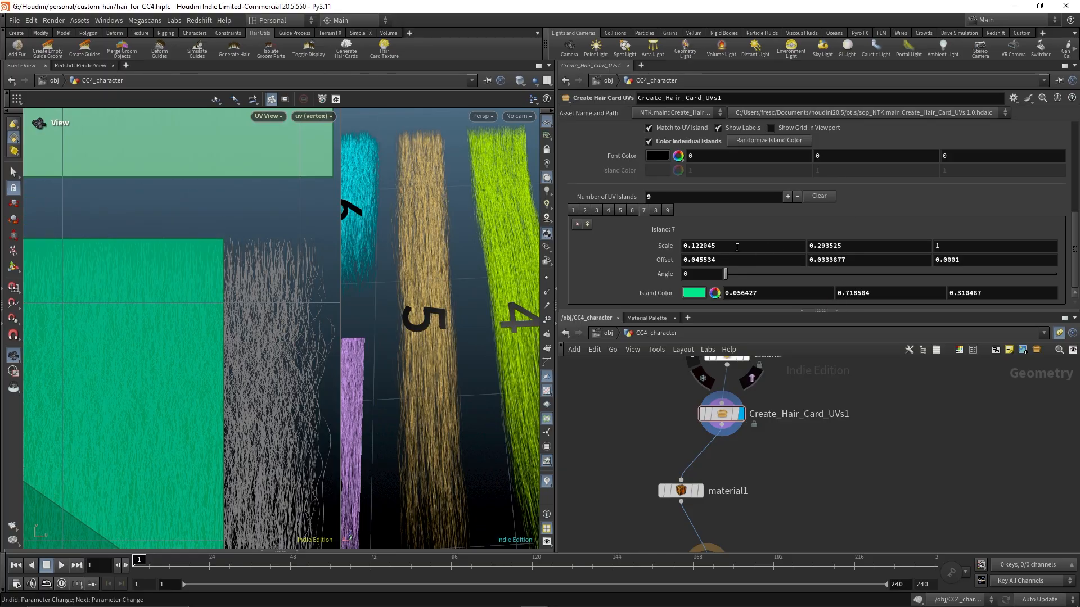
Set island 7's Scale X to 0.169045
middle_drag(737, 248, 899, 287)
middle_drag(206, 326, 238, 283)
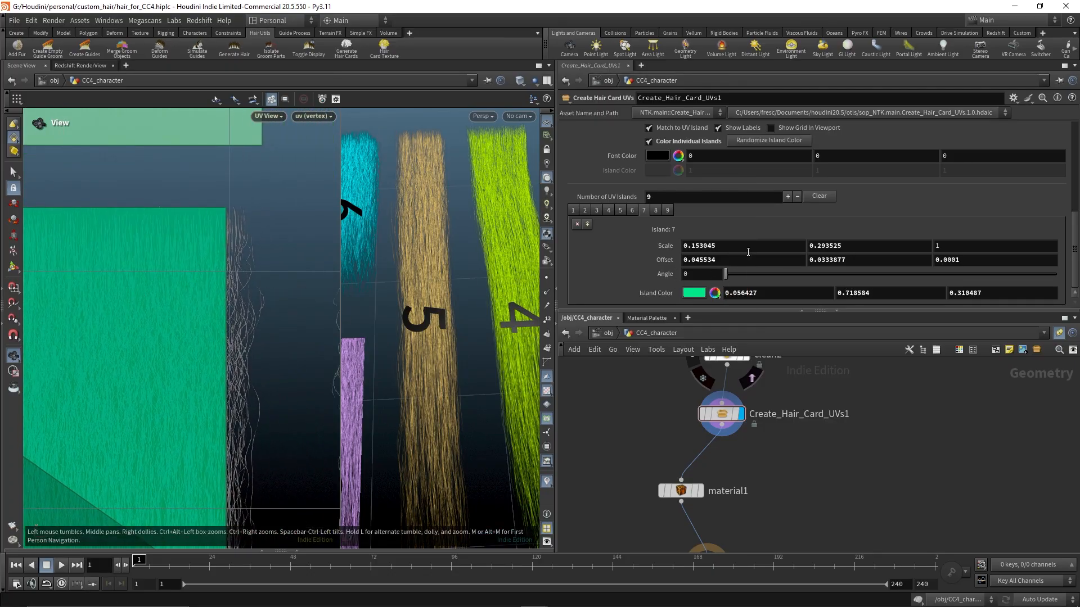
middle_drag(734, 250, 734, 249)
middle_drag(750, 286, 820, 284)
Copy island 7's Scale values and paste them onto island 8
middle_drag(273, 406, 270, 191)
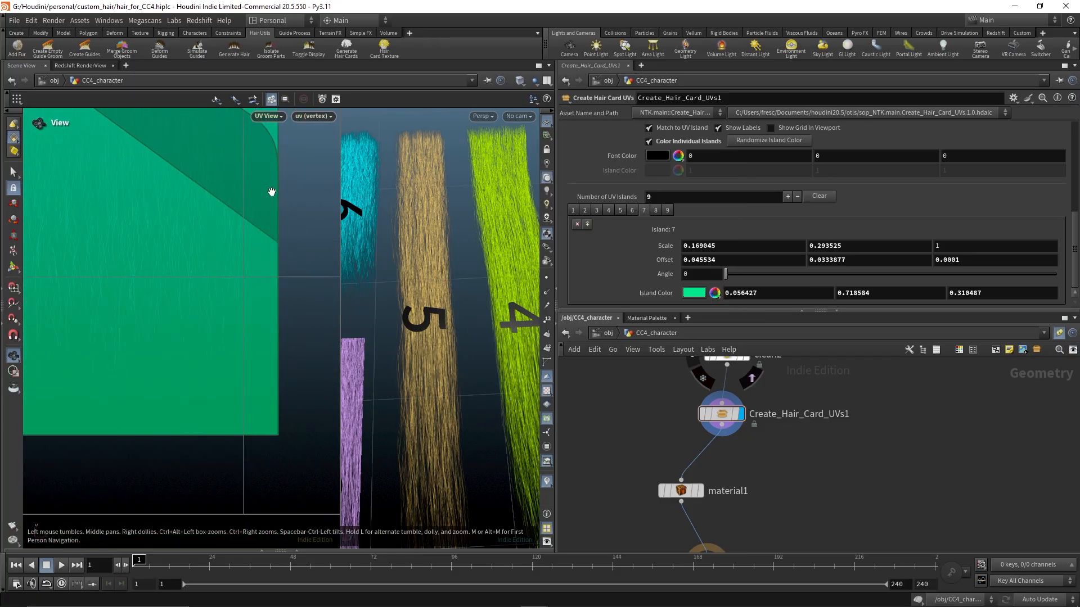
middle_drag(279, 299, 127, 275)
right_drag(258, 293, 228, 229)
middle_drag(229, 228, 117, 335)
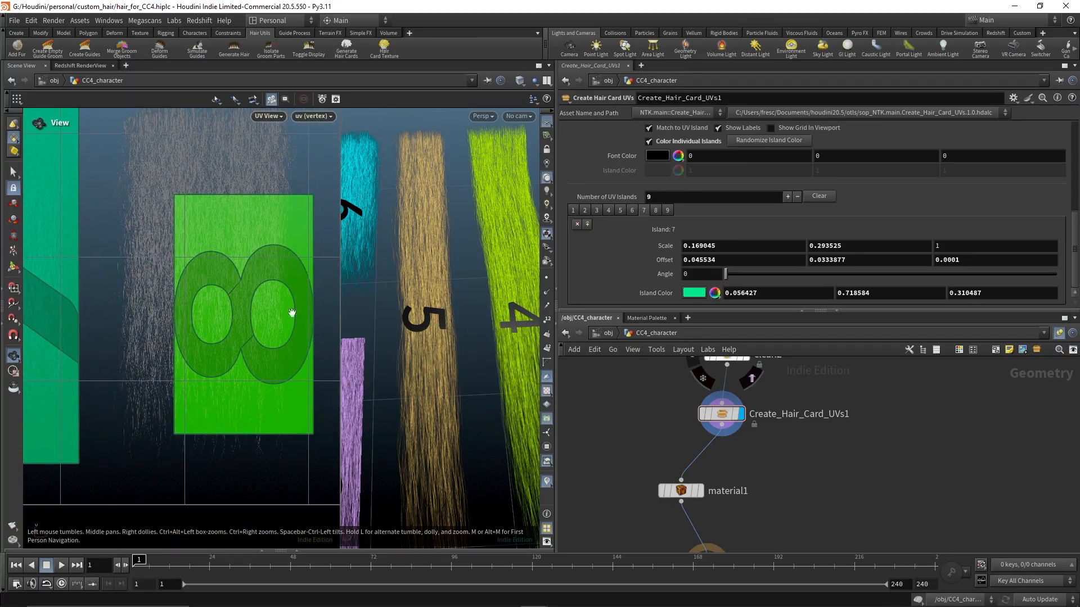
middle_drag(193, 351, 231, 388)
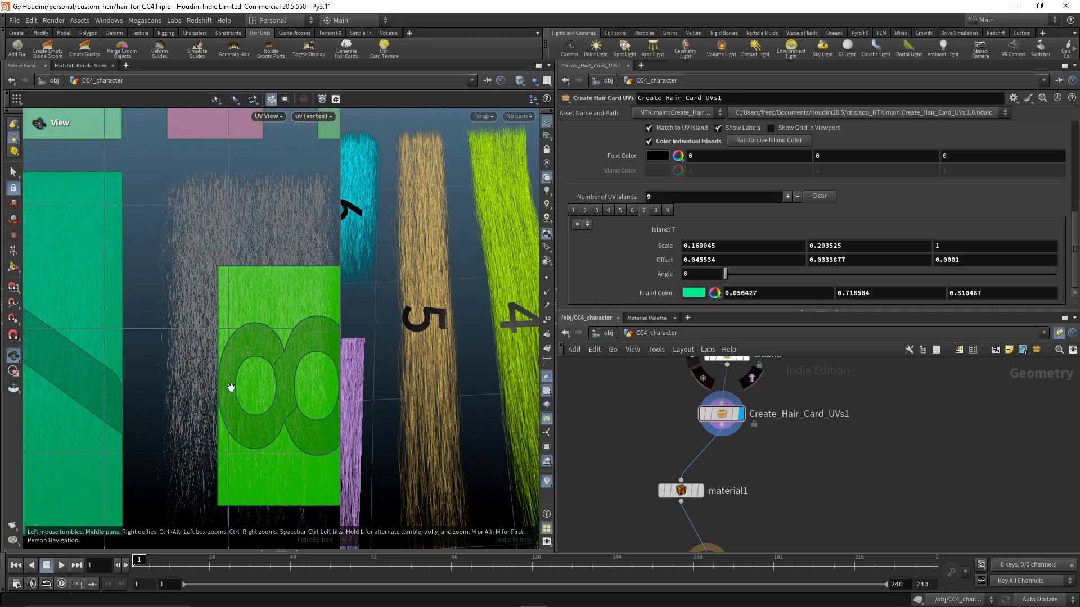
right_drag(231, 388, 193, 381)
right_click(665, 245)
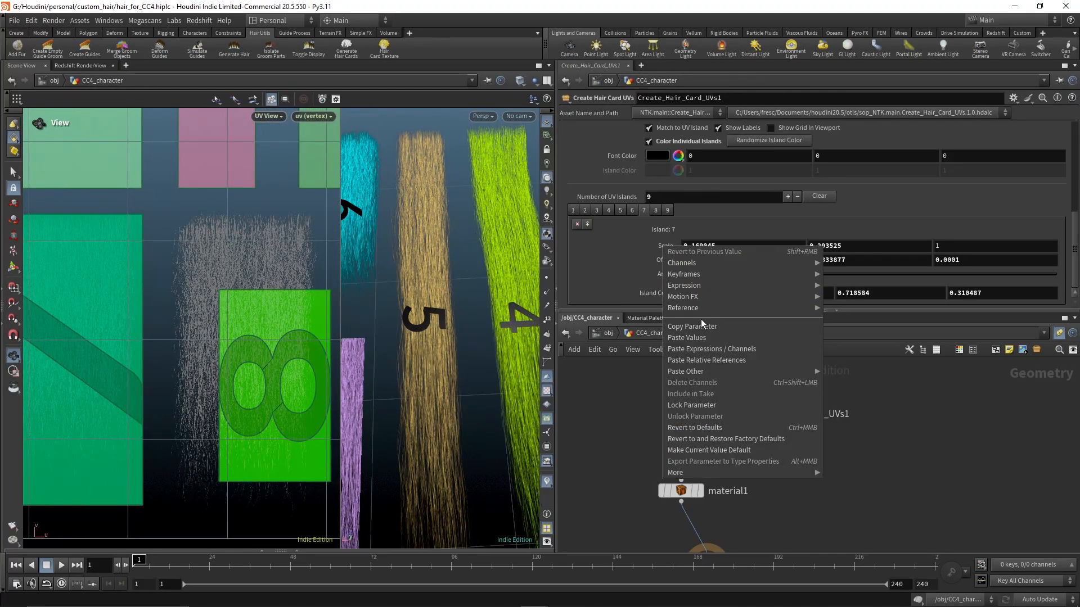
click(697, 321)
click(656, 211)
right_click(666, 248)
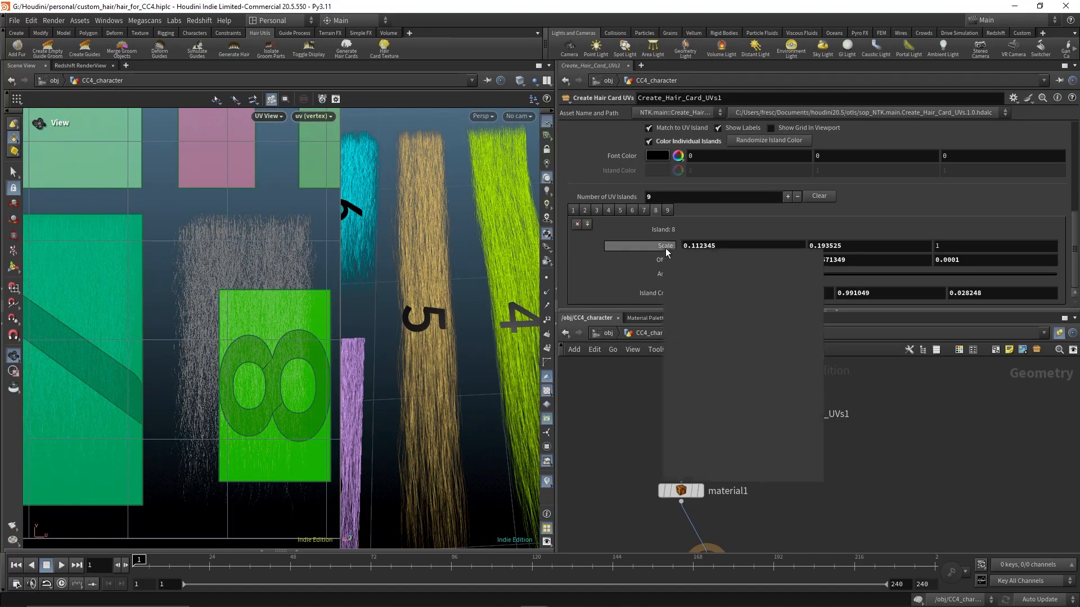
click(695, 339)
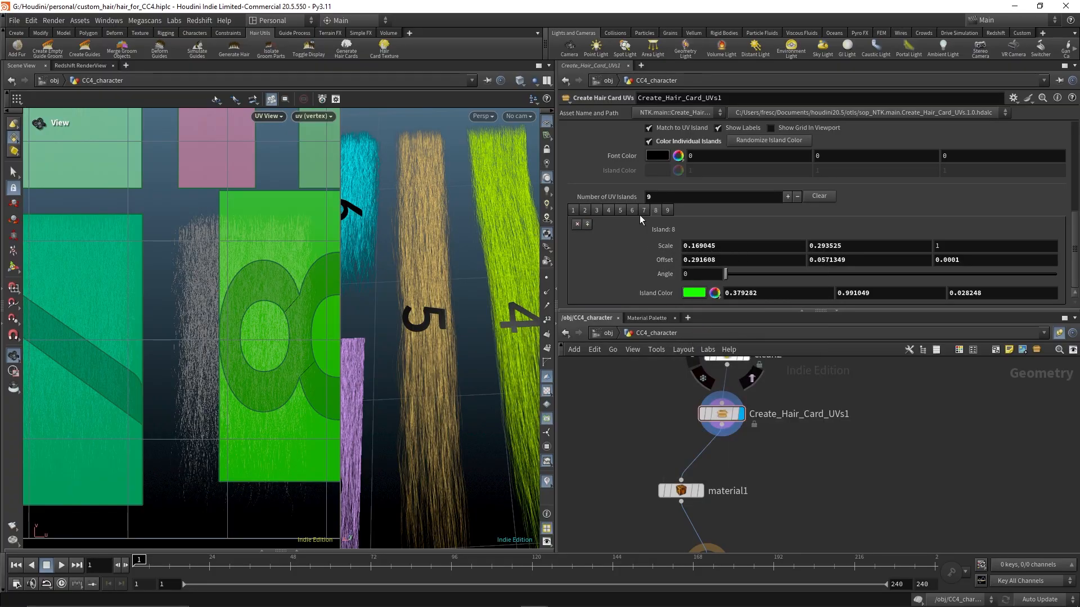
Give island 8 island 7's Offset Y of 0.0333877 and set its Offset X to 0.244608
drag(847, 260, 787, 261)
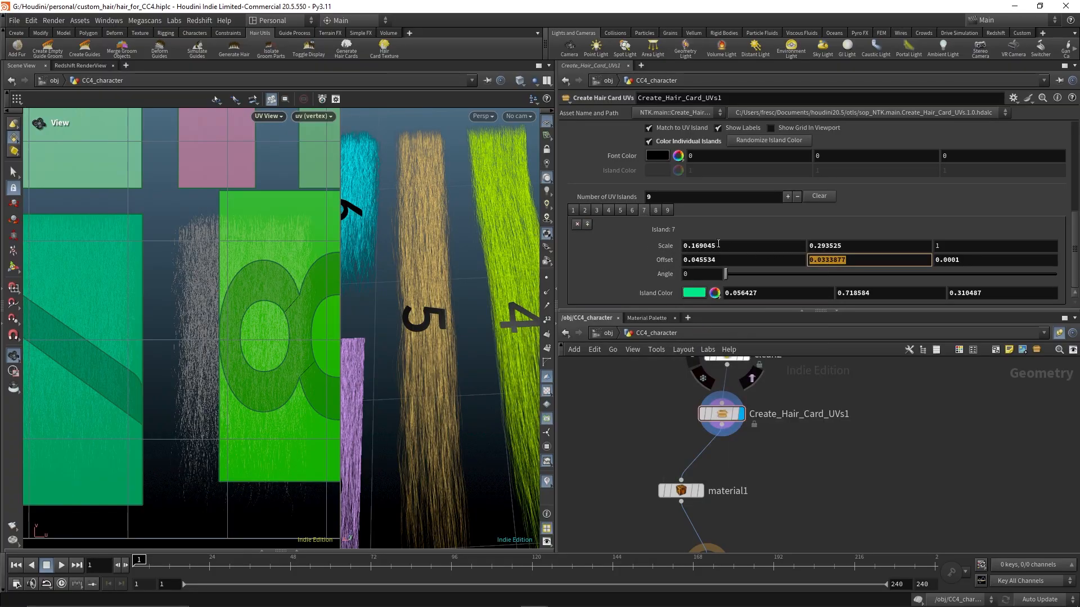
click(657, 210)
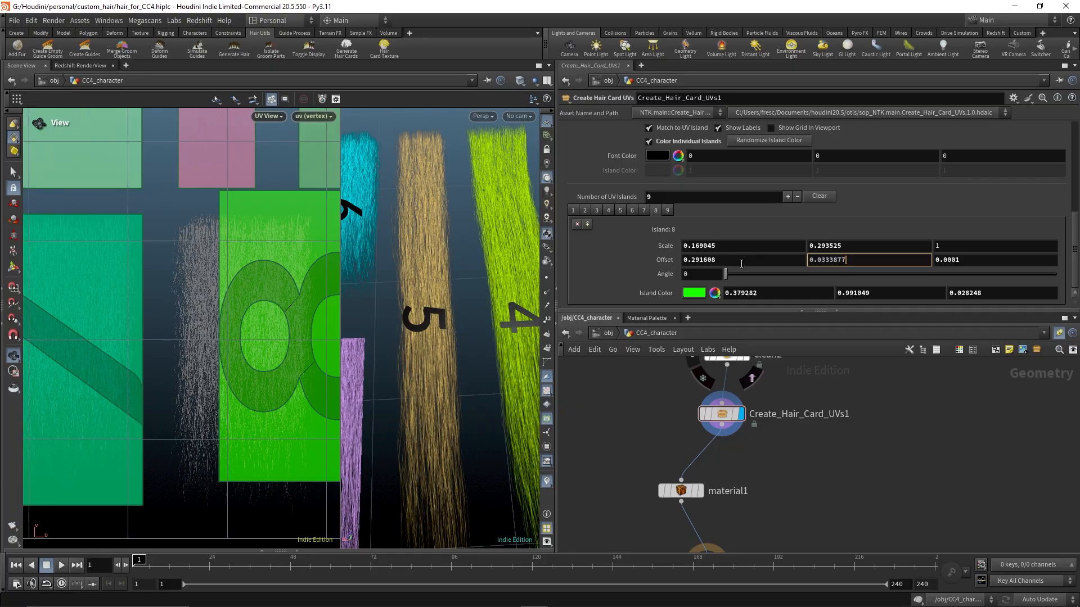
key(Return)
middle_drag(728, 259, 493, 348)
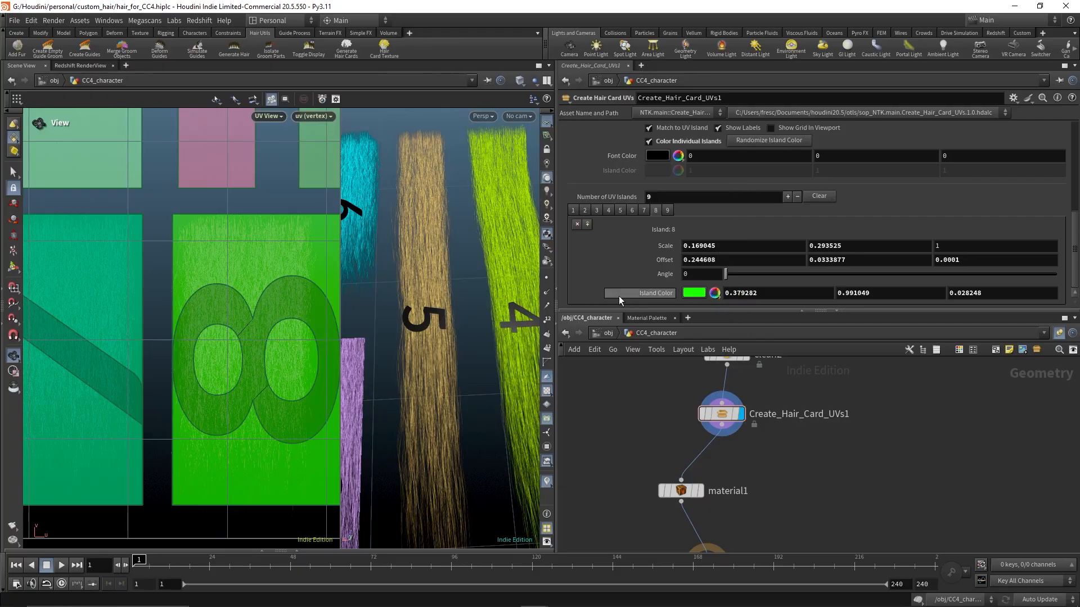
Select island 9 and set its Offset Y to 0.0574376
middle_drag(269, 342, 183, 328)
scroll(223, 298, down, 5)
middle_drag(243, 244, 202, 254)
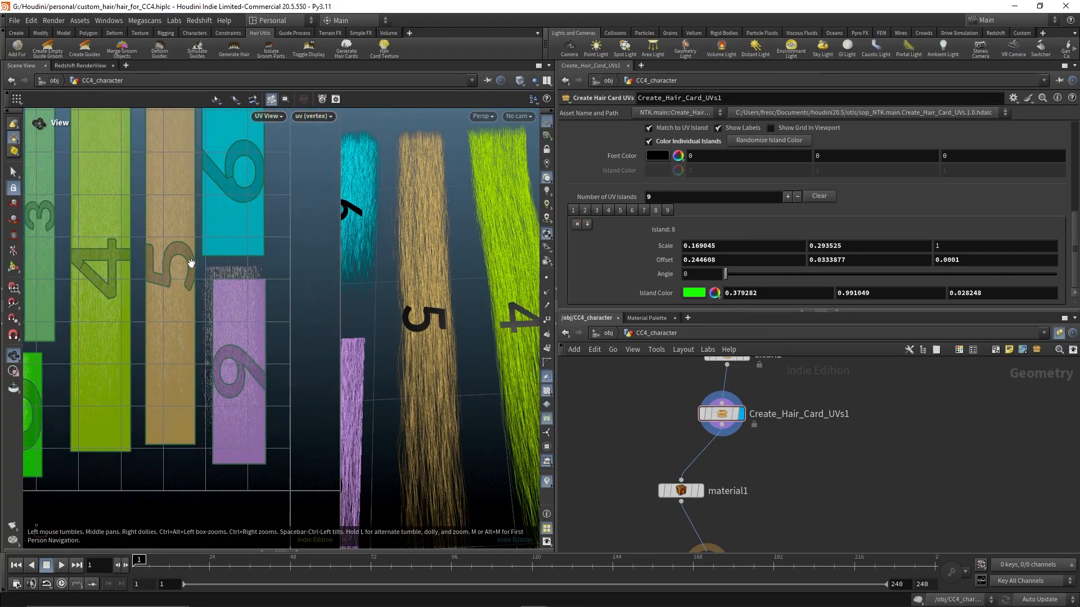
scroll(205, 287, up, 5)
middle_drag(283, 284, 266, 209)
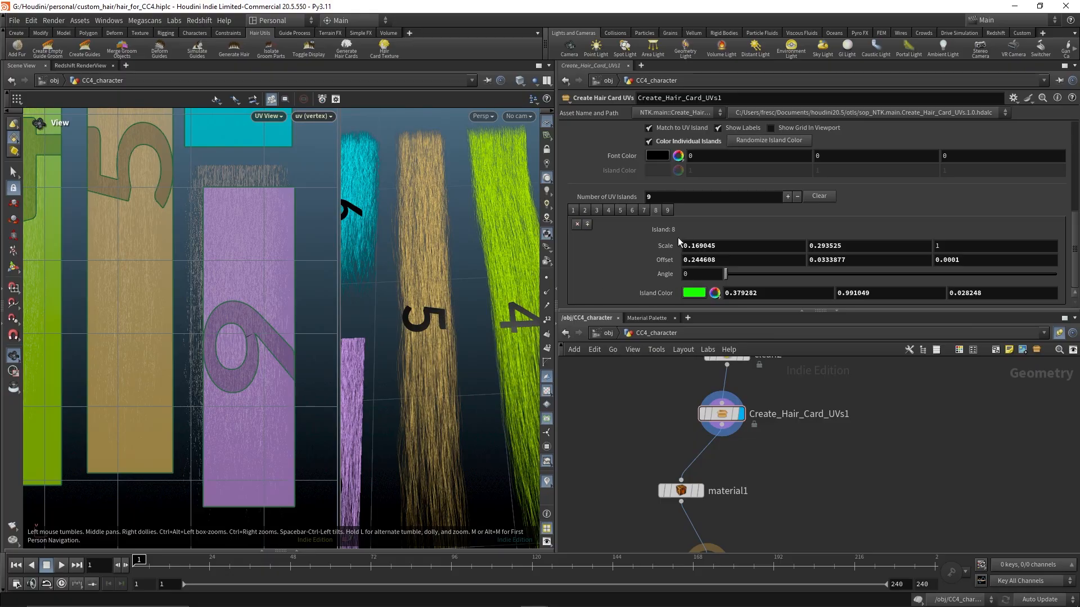
click(668, 210)
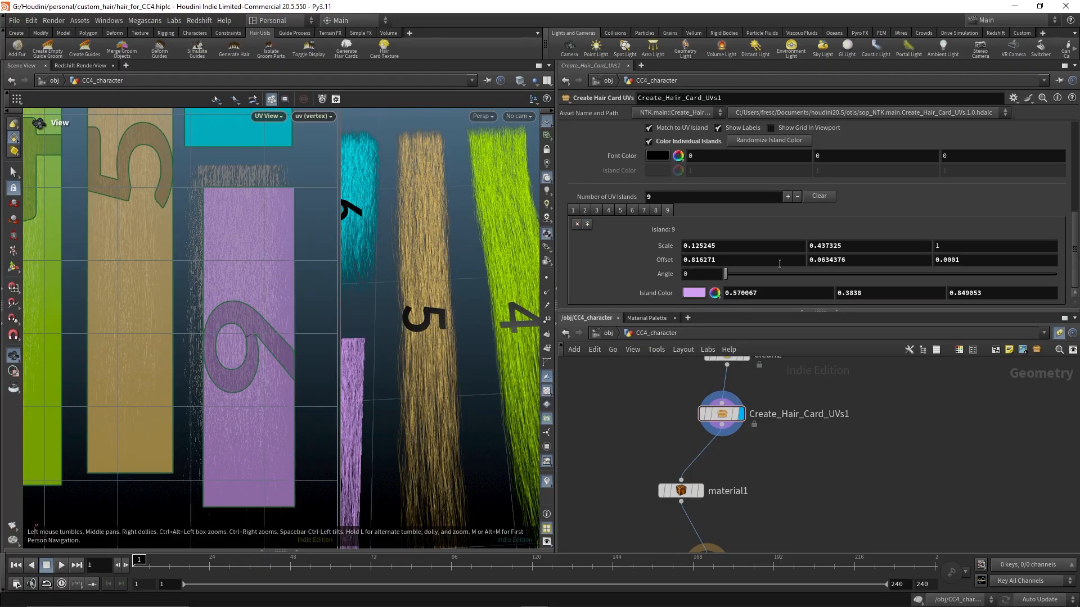
middle_drag(845, 259, 906, 308)
middle_drag(183, 483, 207, 334)
right_drag(208, 334, 28, 279)
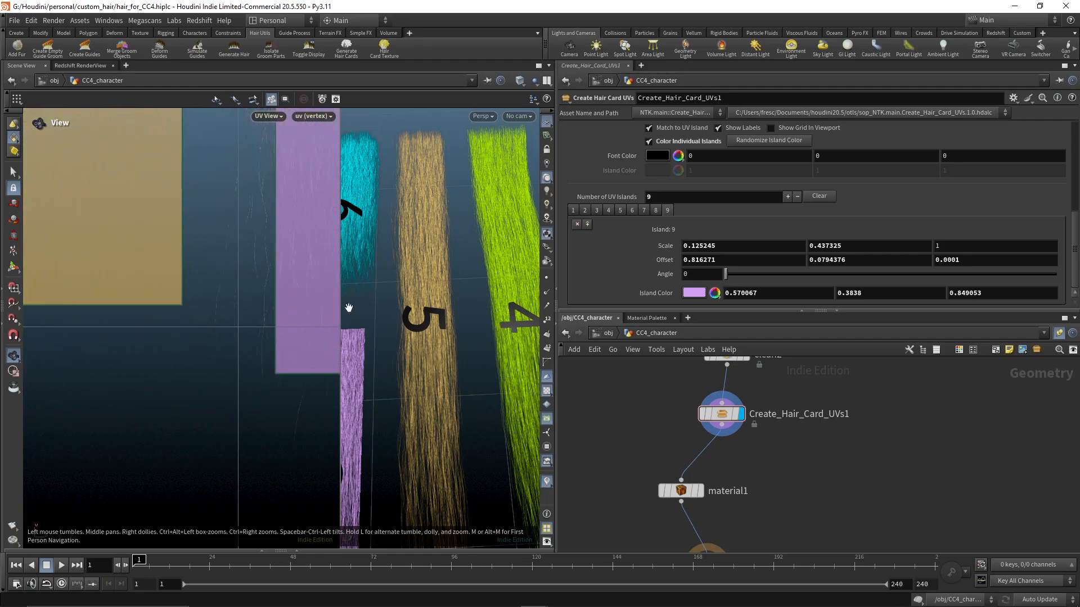
middle_drag(321, 301, 146, 241)
middle_drag(892, 263, 765, 325)
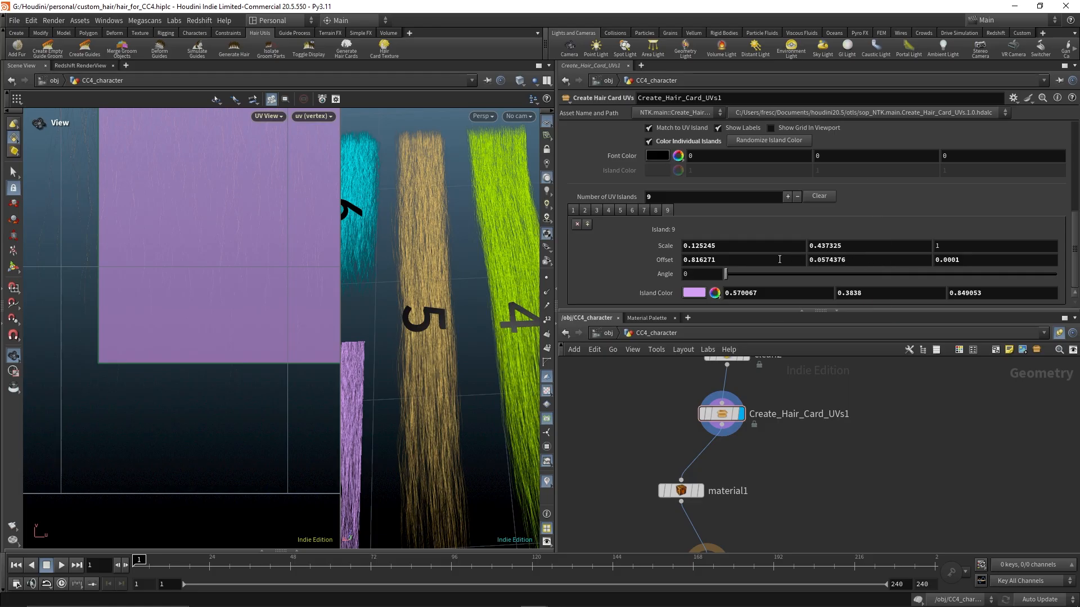
Set island 9's Offset X to 0.790271
middle_drag(780, 260, 728, 308)
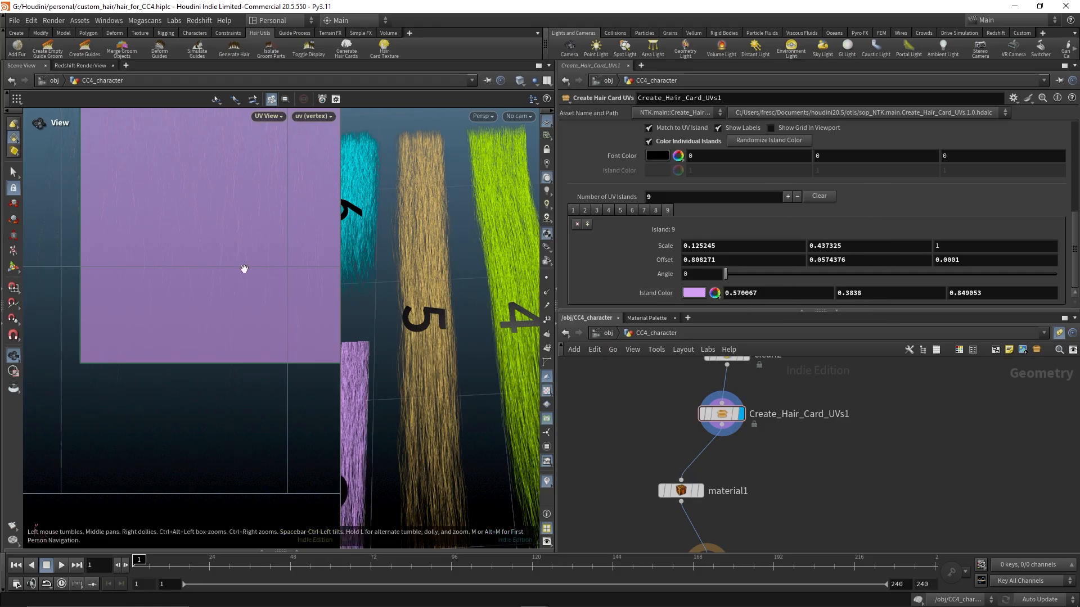
scroll(241, 268, up, 5)
middle_drag(163, 238, 263, 184)
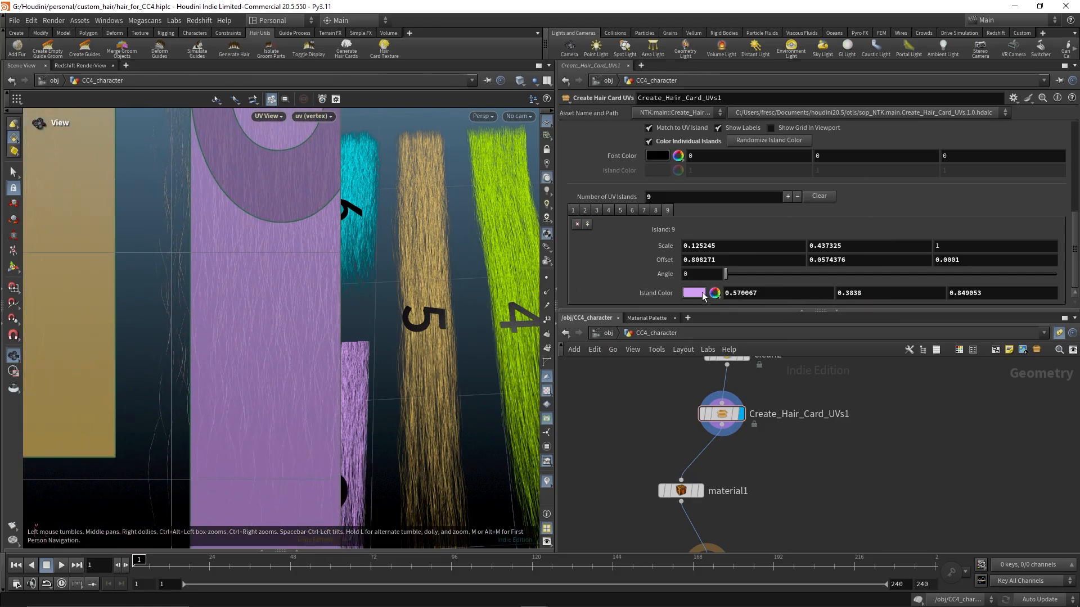
middle_drag(734, 262, 639, 328)
Set island 9's Scale Y to 0.474325
middle_drag(239, 248, 191, 496)
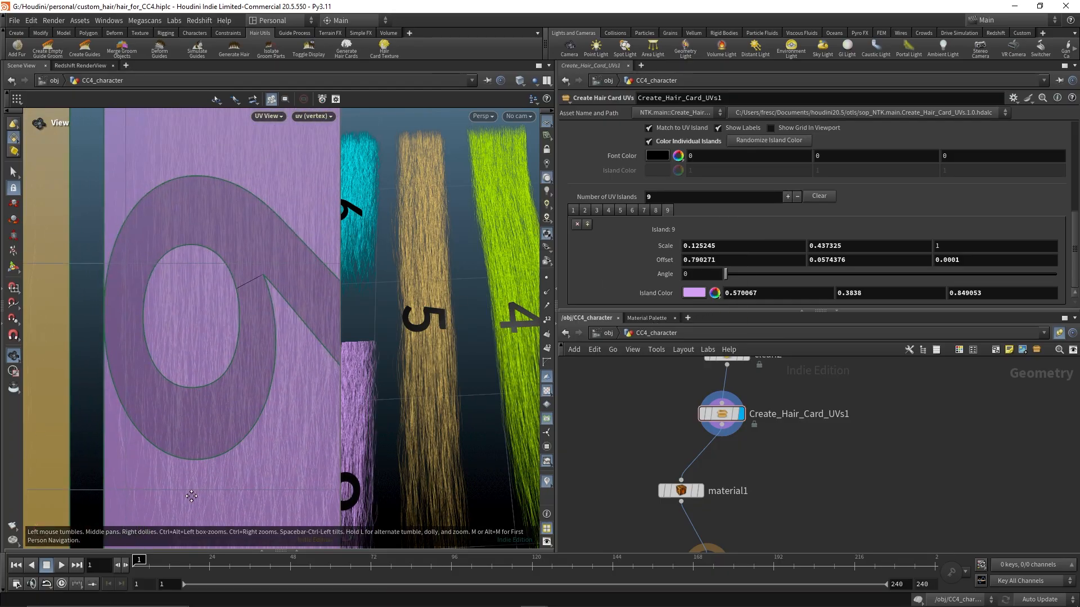
middle_drag(223, 315, 203, 419)
scroll(202, 418, down, 3)
middle_drag(144, 339, 161, 449)
scroll(161, 449, down, 4)
scroll(225, 354, up, 5)
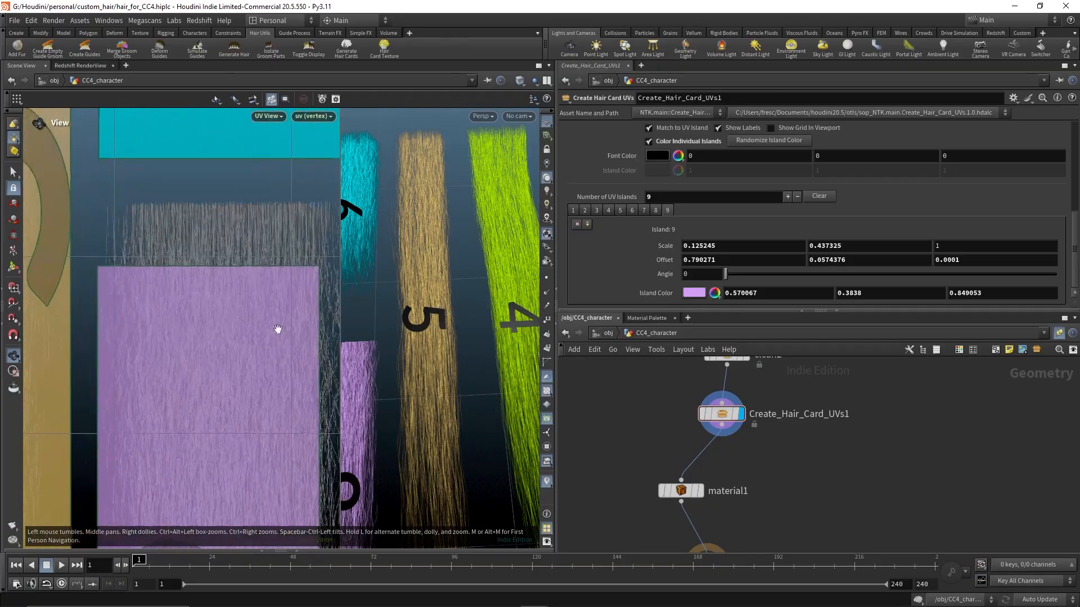
middle_drag(280, 321, 258, 360)
middle_drag(846, 246, 1037, 279)
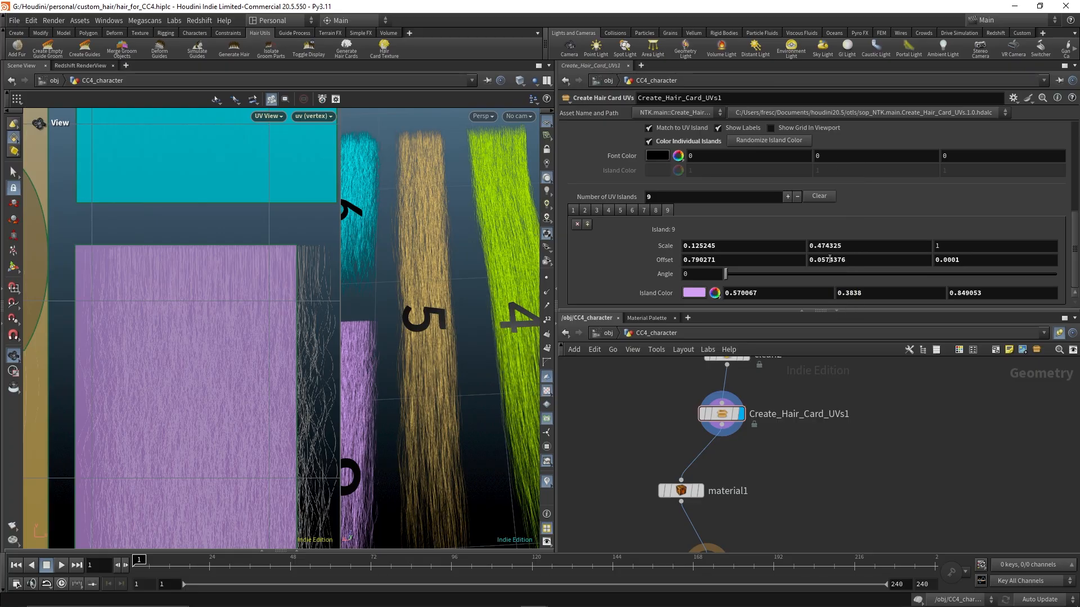
Set island 9's Scale X to 0.148245
middle_drag(782, 246, 1030, 291)
drag(289, 331, 206, 264)
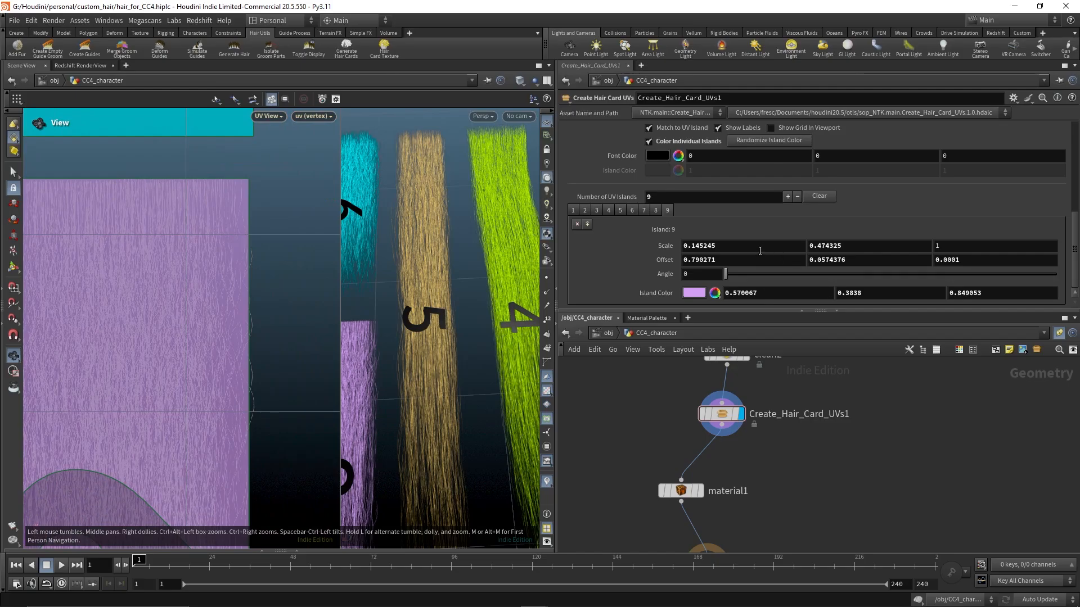
middle_drag(760, 250, 784, 287)
middle_drag(181, 391, 216, 121)
middle_drag(320, 420, 324, 205)
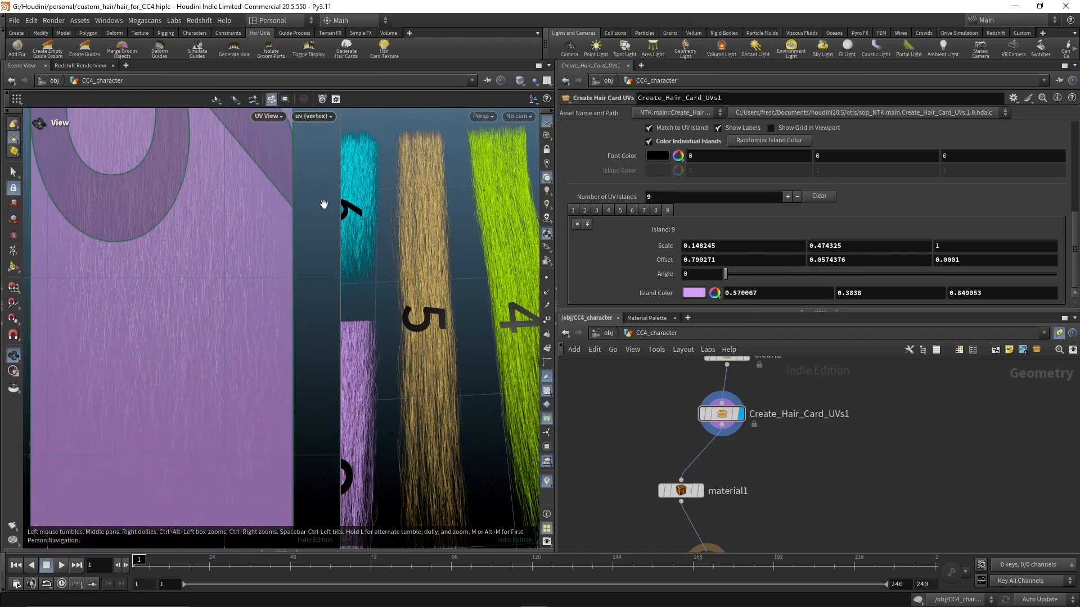
Examine the textured hair cards in the viewport against the UV island layout
right_drag(268, 292, 170, 302)
right_drag(460, 321, 436, 342)
drag(437, 342, 439, 290)
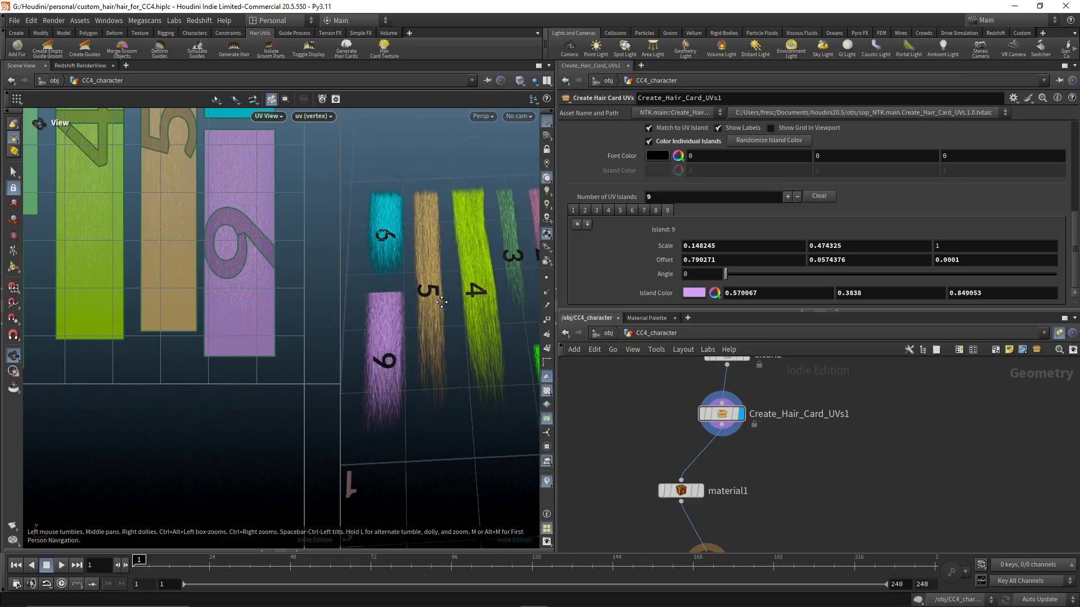
right_drag(470, 293, 446, 287)
middle_drag(515, 282, 437, 259)
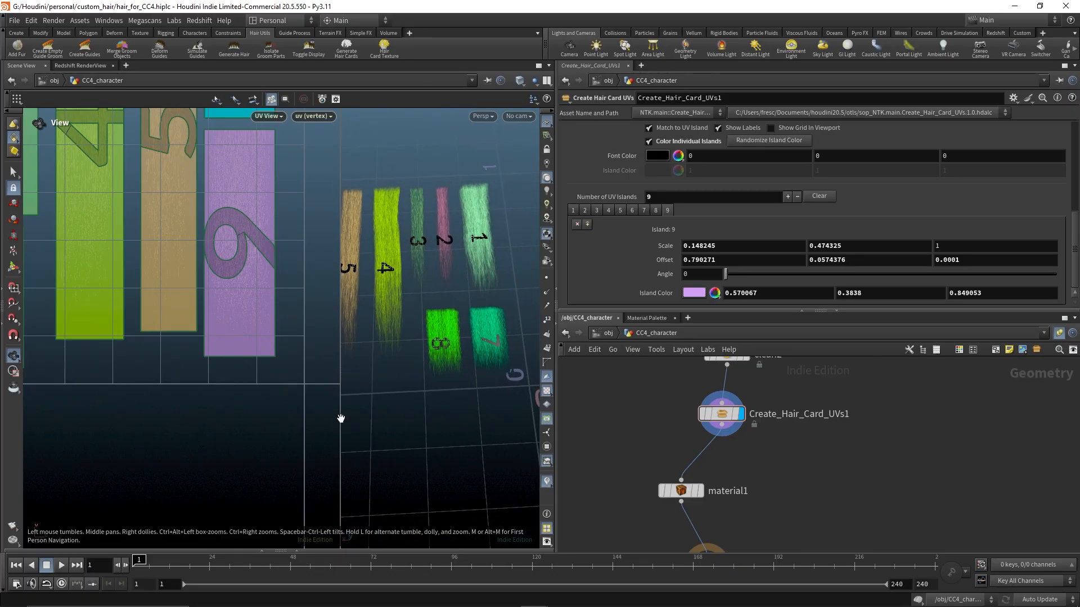
drag(340, 420, 224, 411)
middle_drag(382, 292, 412, 332)
right_drag(412, 332, 332, 302)
middle_drag(332, 302, 358, 352)
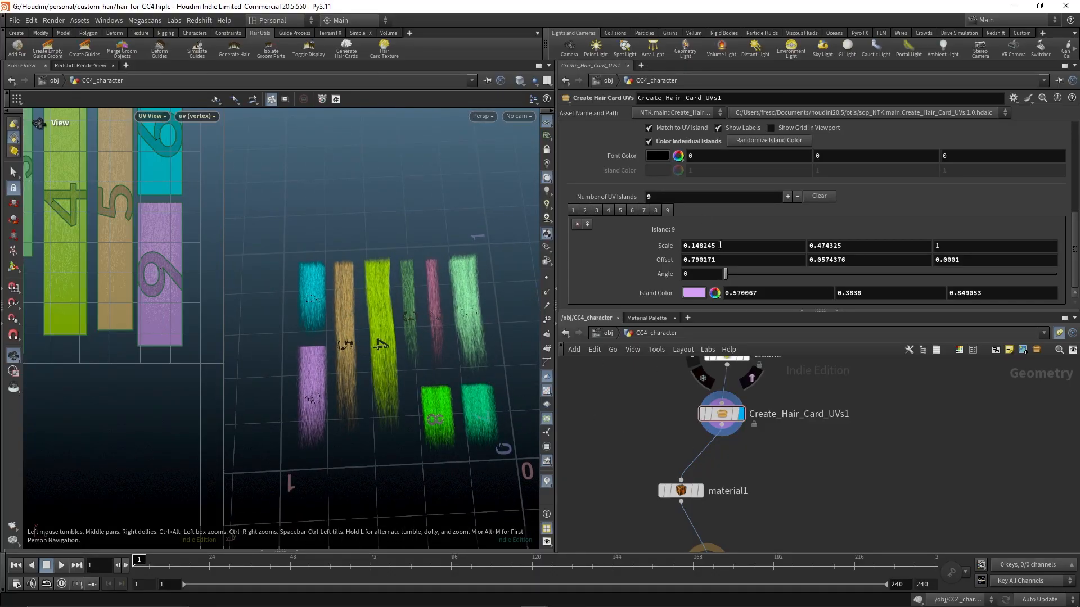
Set the Show option to Both so islands and strands display together
scroll(720, 245, up, 6)
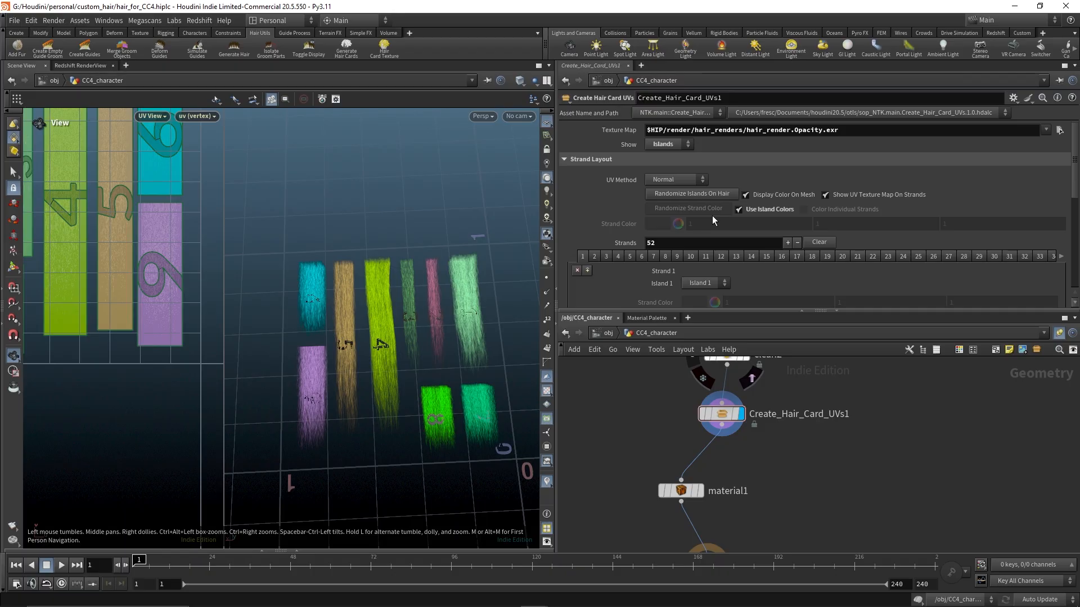
click(700, 286)
click(701, 284)
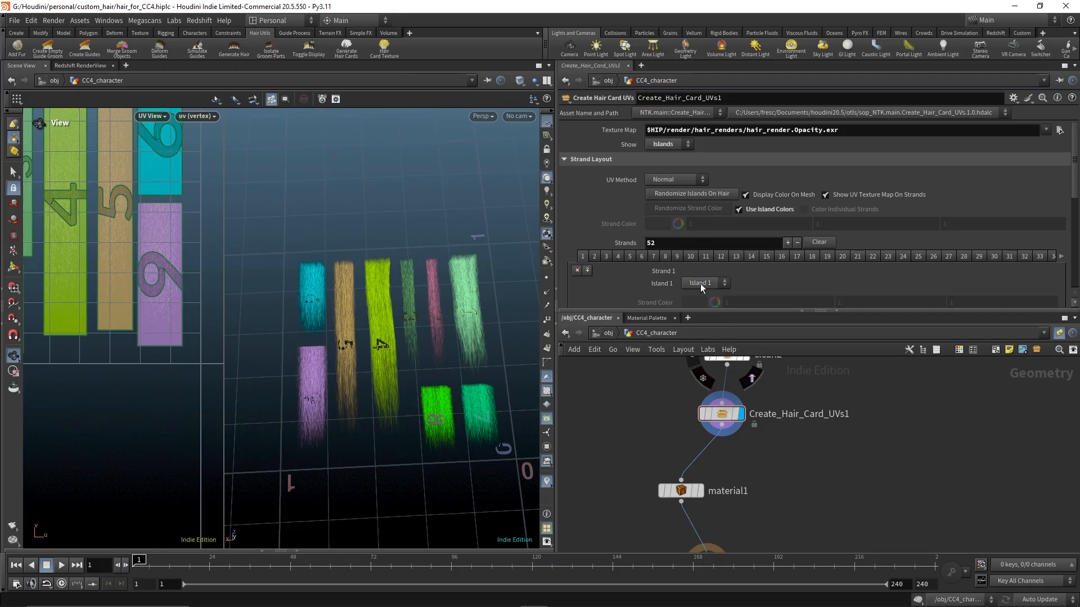
click(714, 283)
click(678, 144)
click(663, 178)
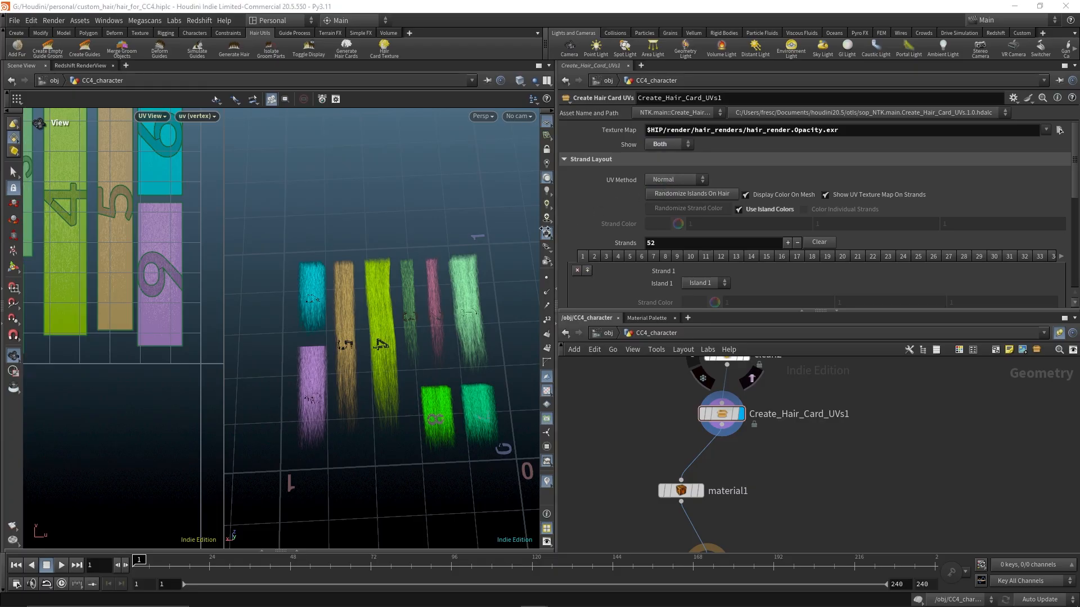
Inspect the textured hair on the character's head in the viewport
scroll(402, 338, down, 3)
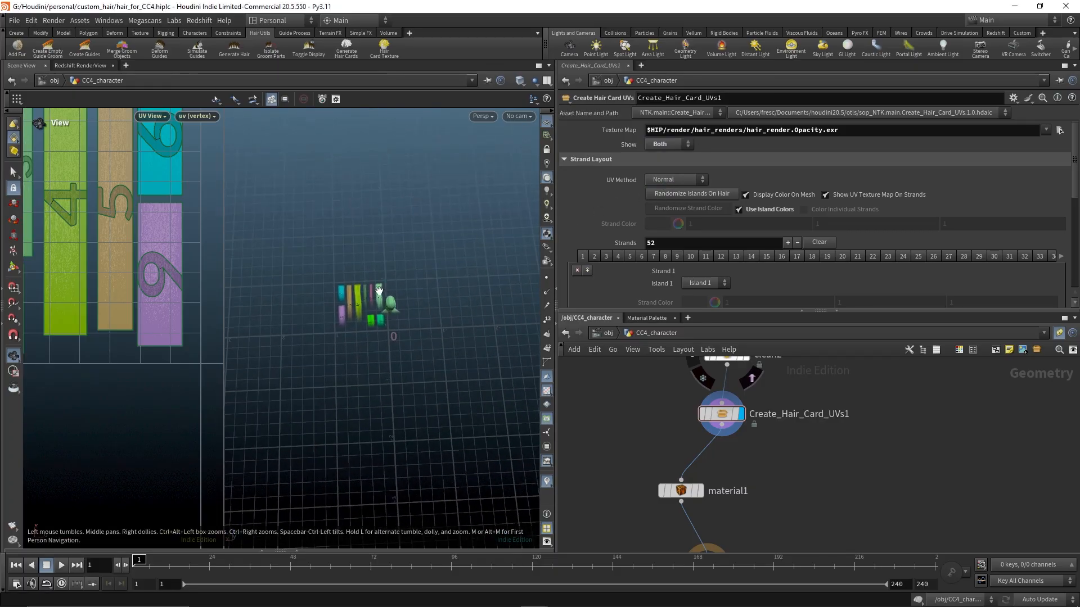
drag(547, 337, 362, 346)
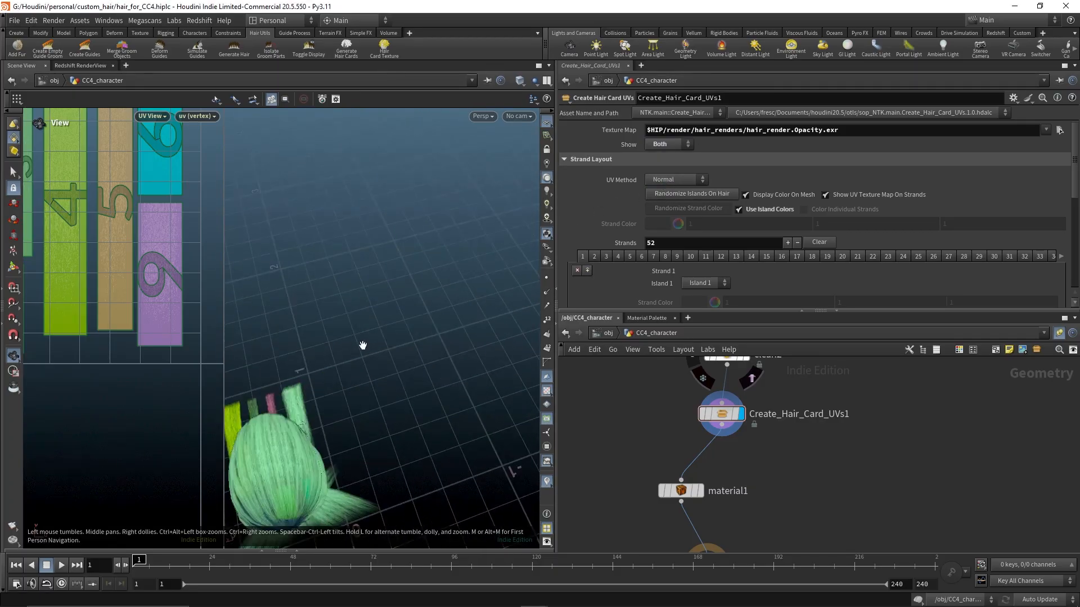
scroll(349, 296, up, 5)
drag(376, 299, 436, 303)
middle_drag(435, 303, 390, 315)
right_drag(390, 316, 528, 316)
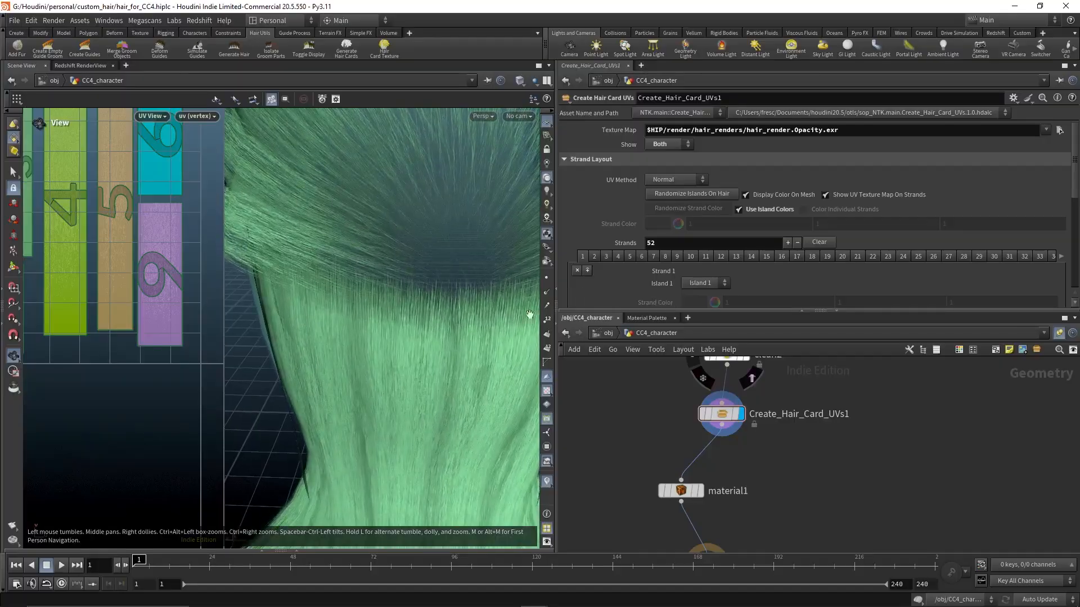
drag(528, 316, 337, 253)
Randomize the UV island colours twice
scroll(655, 304, down, 6)
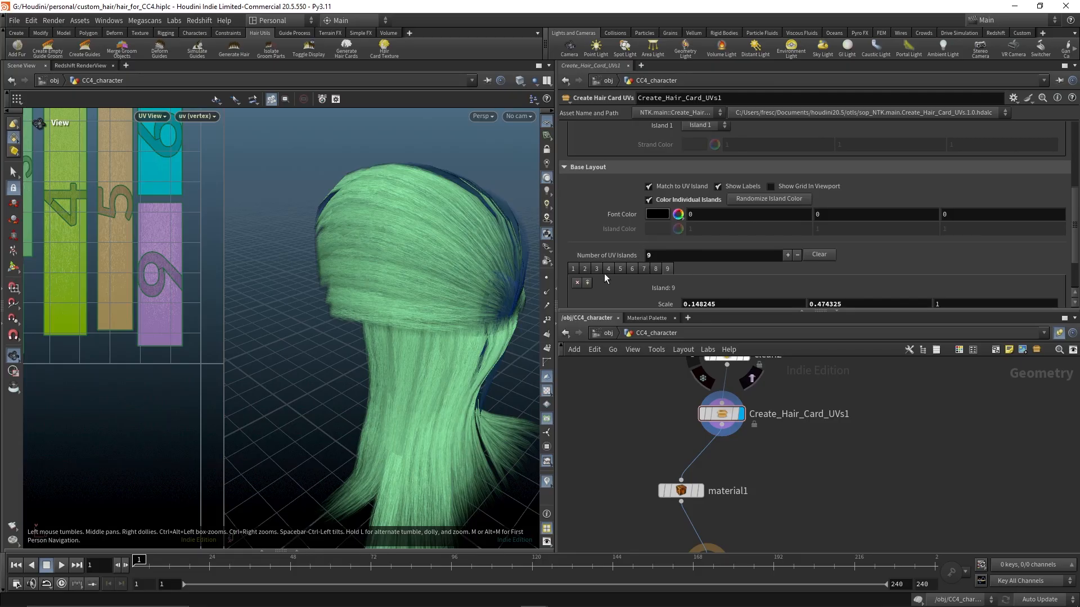
scroll(628, 259, down, 2)
click(631, 209)
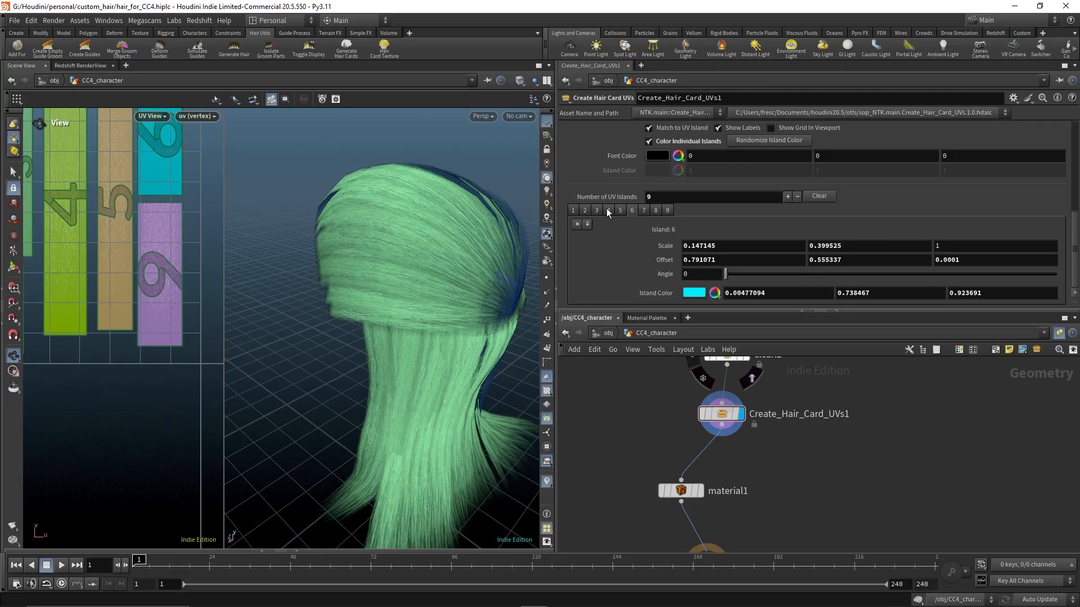
click(573, 209)
scroll(723, 177, up, 3)
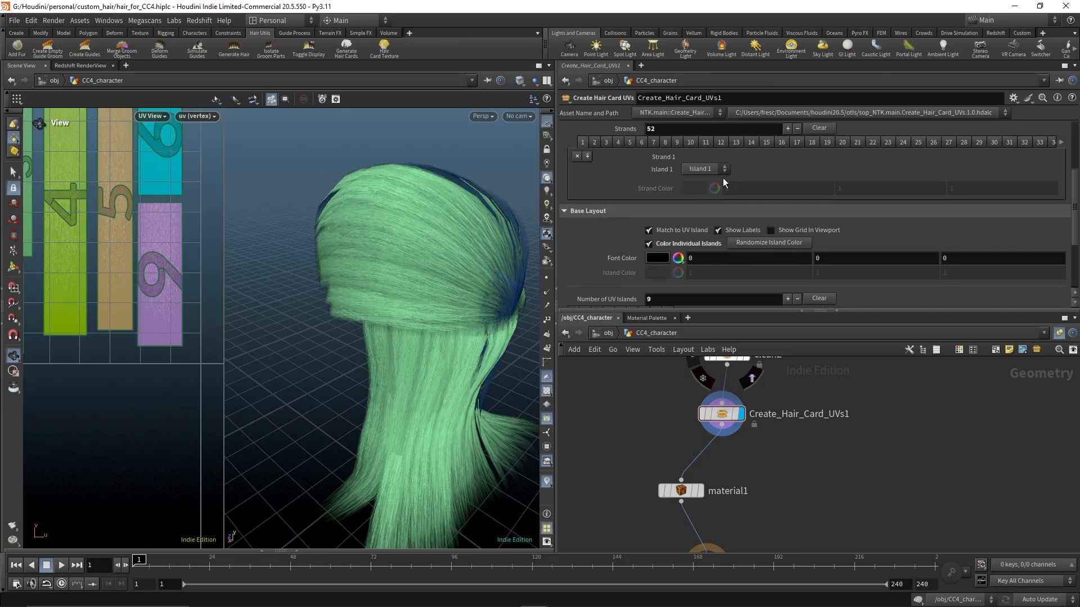
click(789, 228)
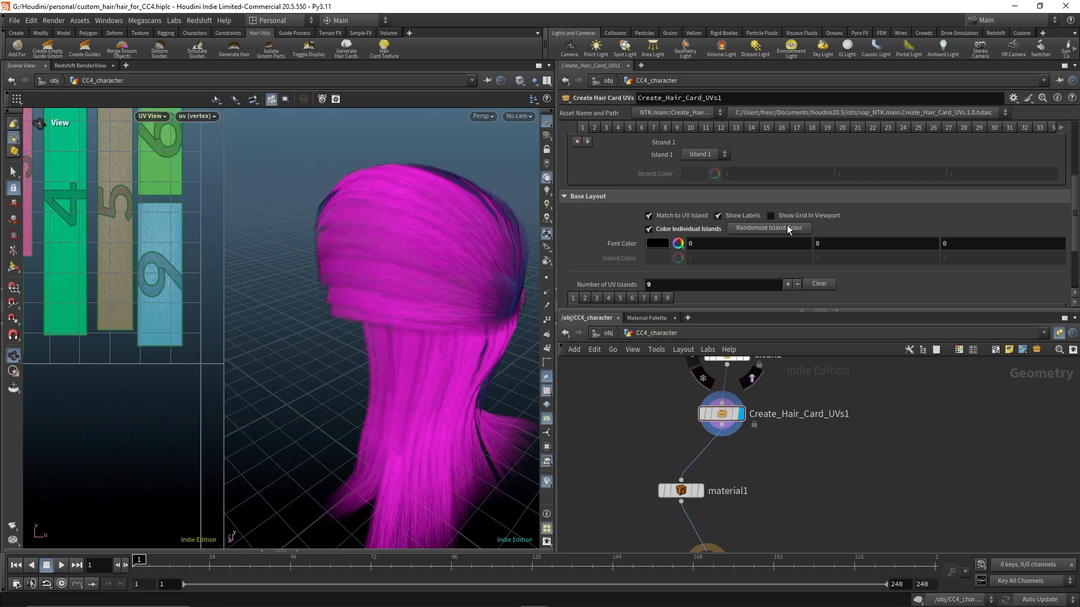
click(785, 228)
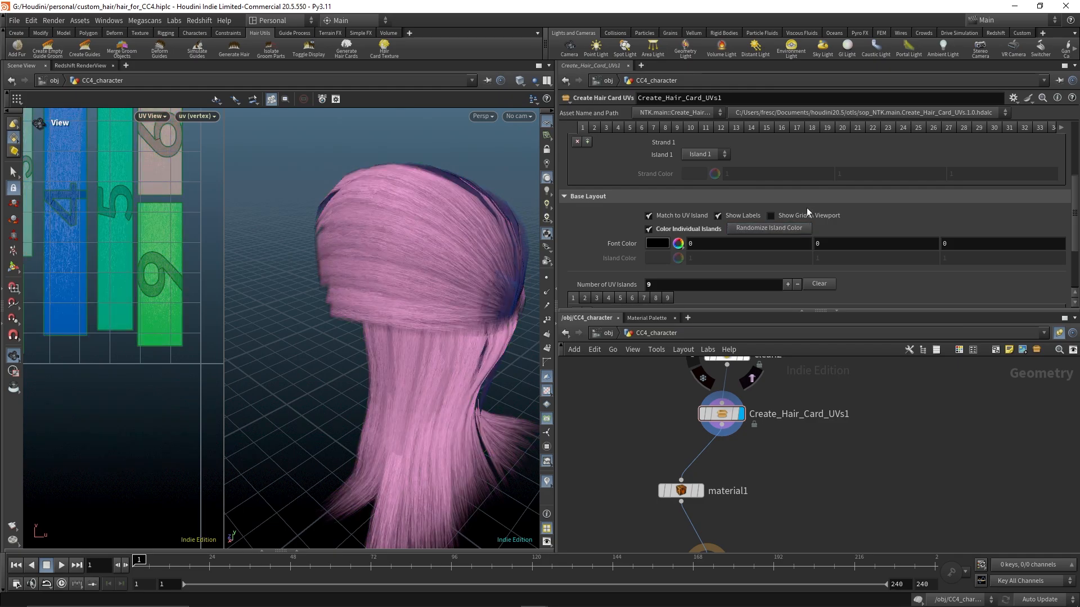
Randomize the island assignment of the hair strands
scroll(807, 208, up, 4)
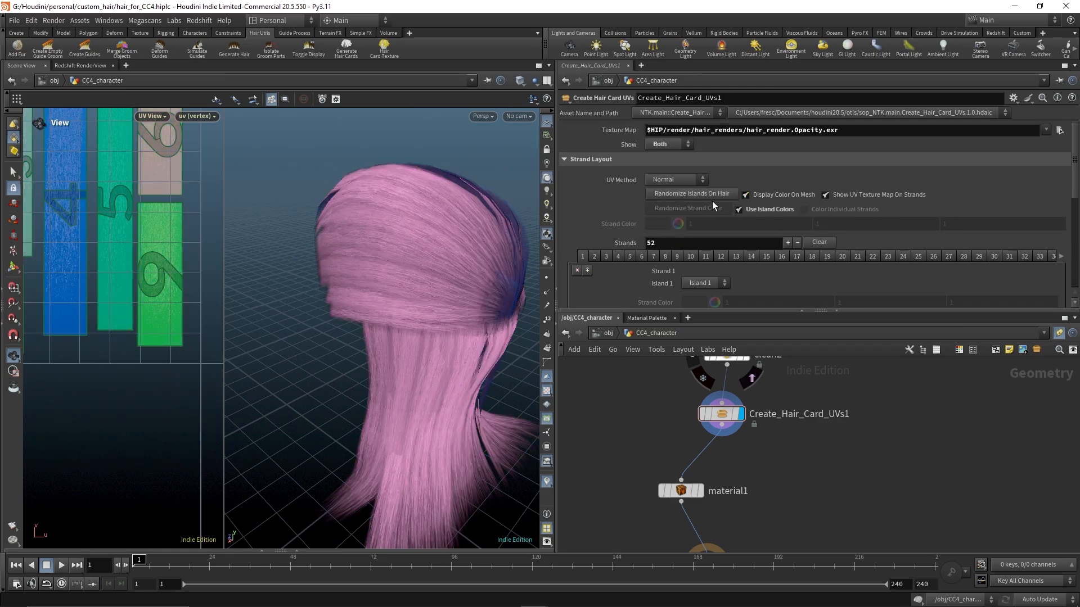
click(690, 256)
click(994, 256)
middle_drag(72, 267, 239, 351)
scroll(767, 228, down, 1)
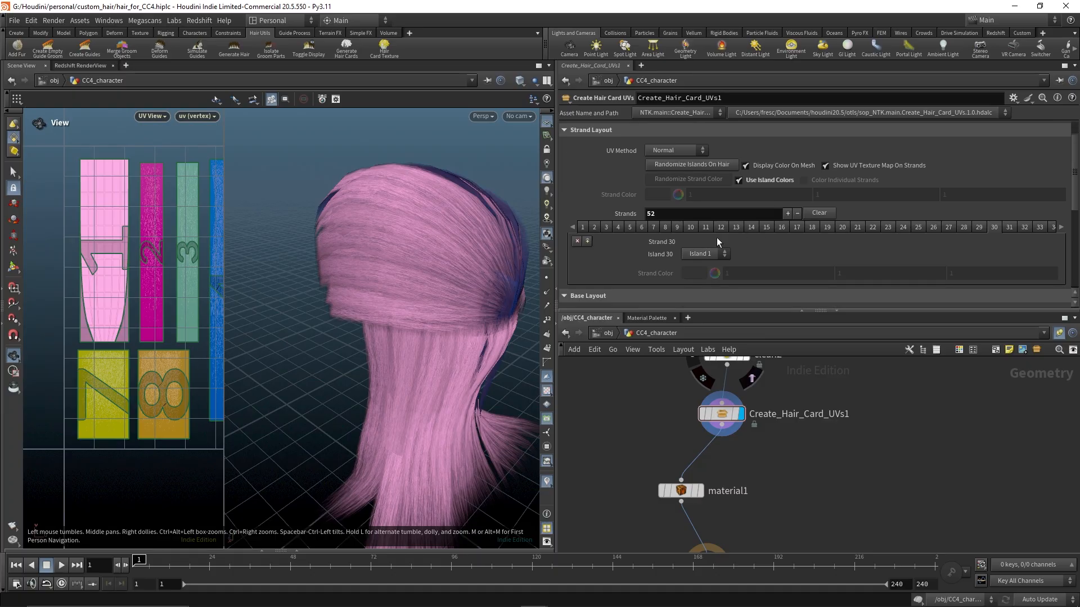
click(703, 166)
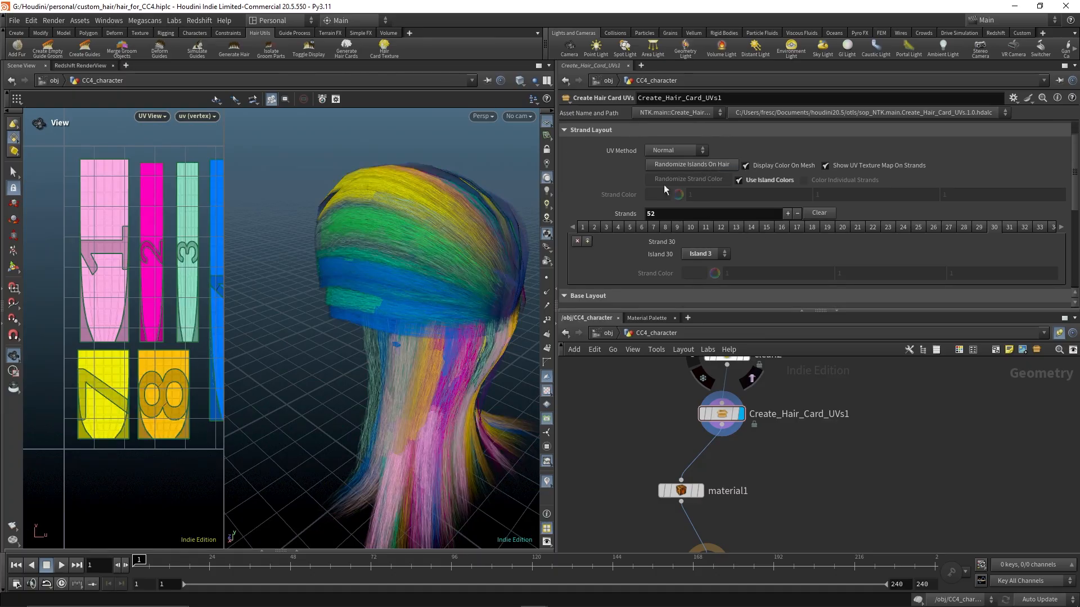
Assign strand 1 to Island 1
middle_drag(144, 320, 71, 280)
drag(389, 308, 413, 316)
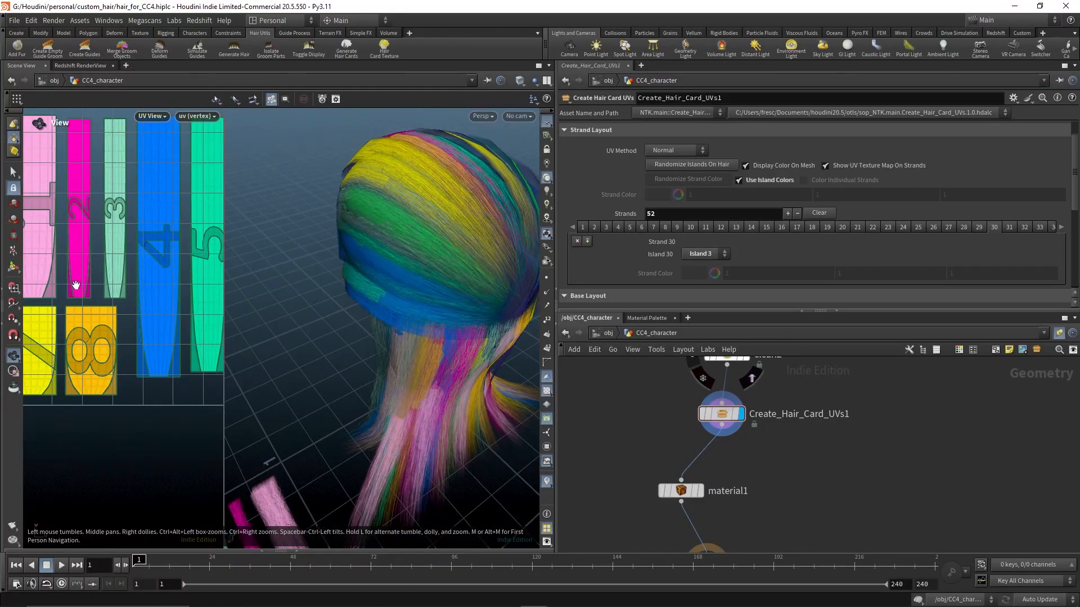
middle_drag(76, 285, 121, 315)
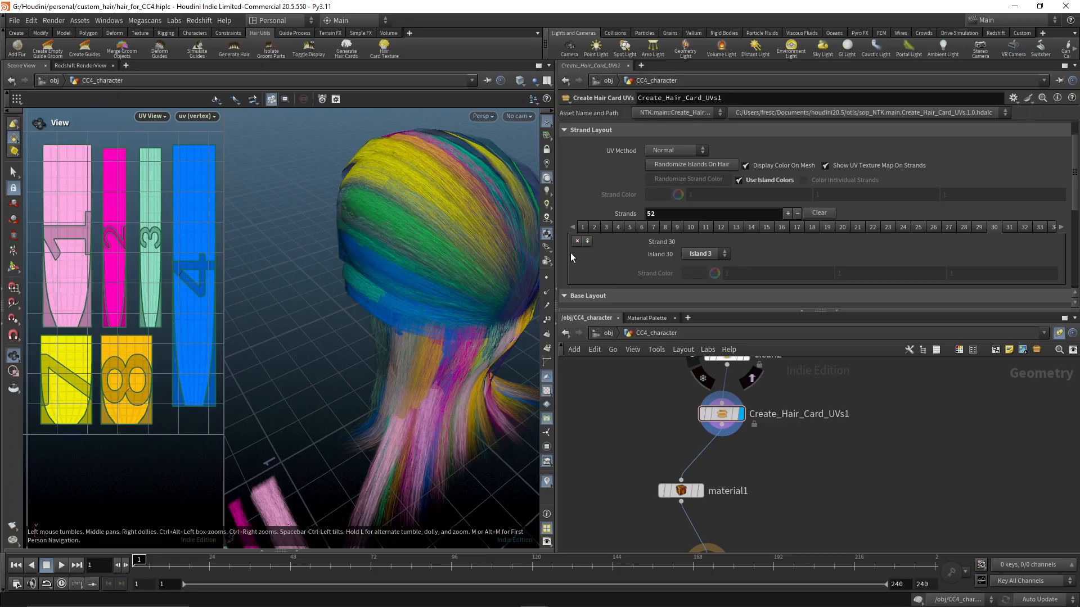
click(584, 227)
click(715, 254)
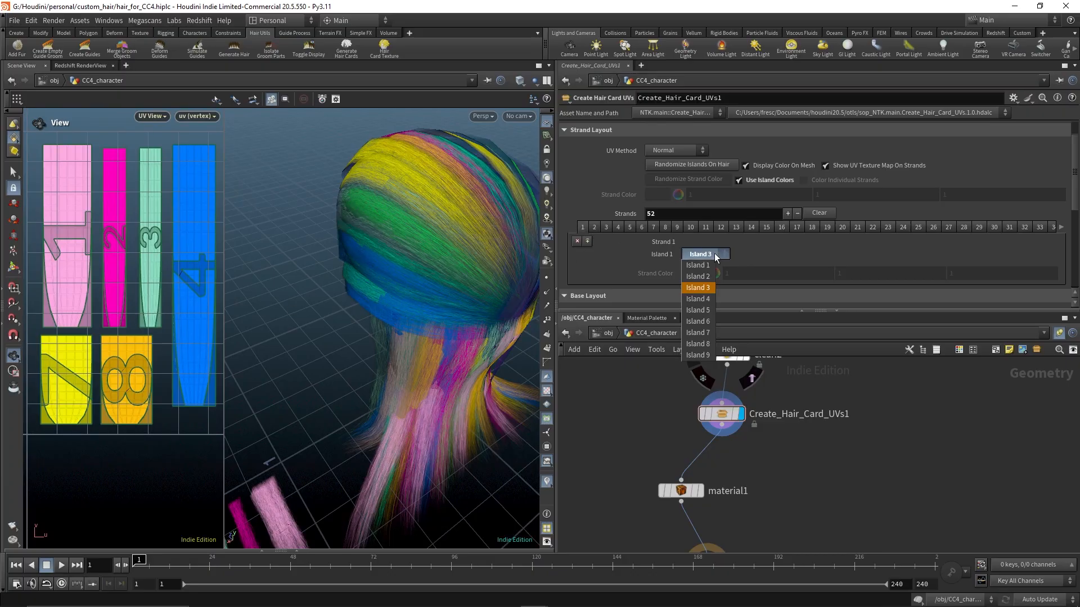
click(708, 266)
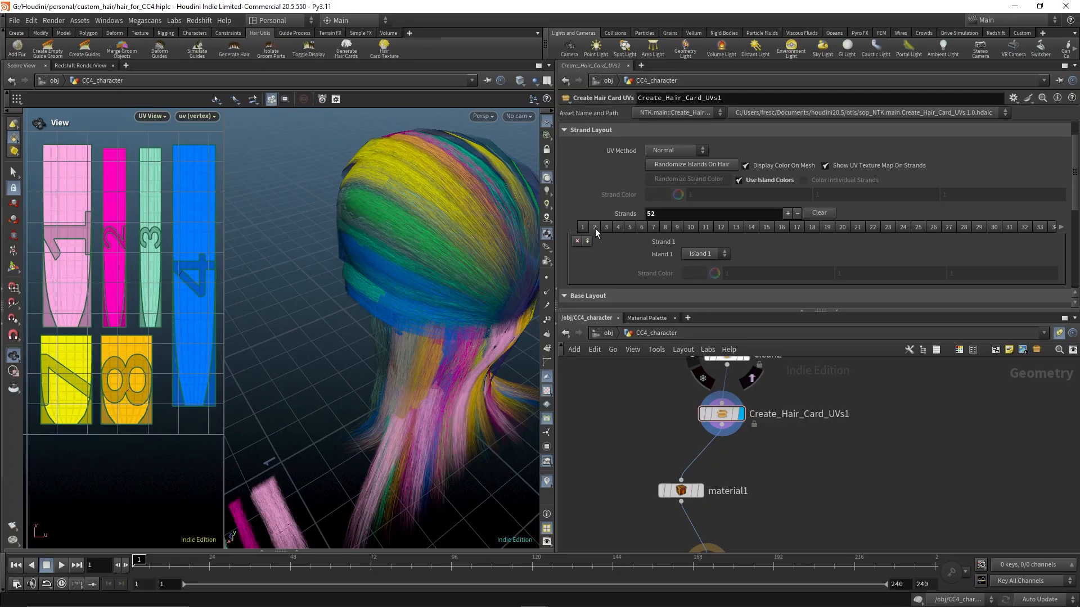
Assign strand 2 to Island 4 and strand 3 to Island 5
click(595, 229)
click(705, 254)
click(701, 302)
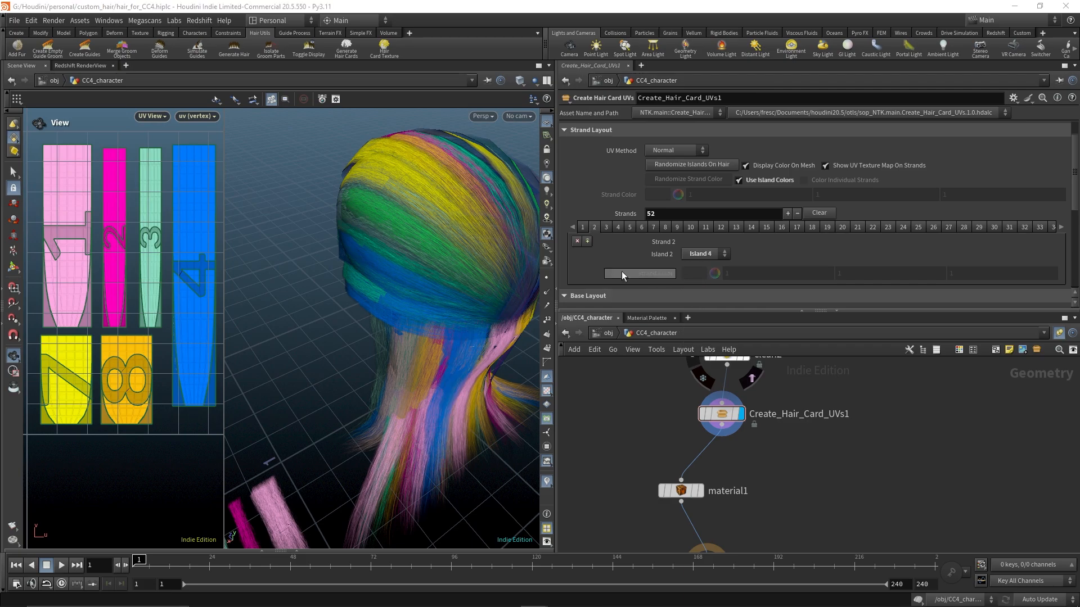
click(606, 227)
click(720, 254)
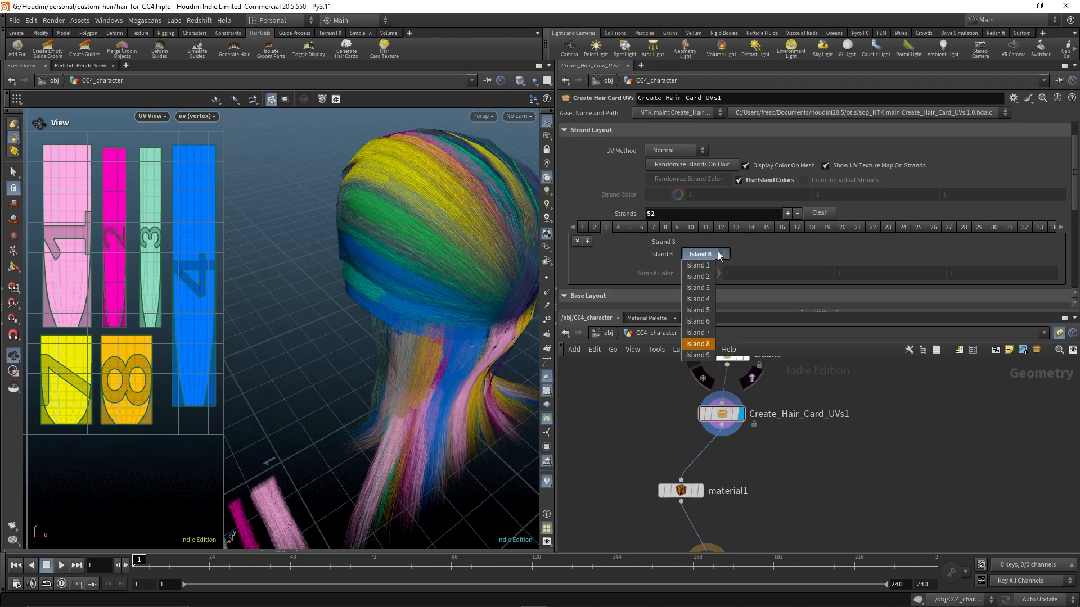
click(717, 253)
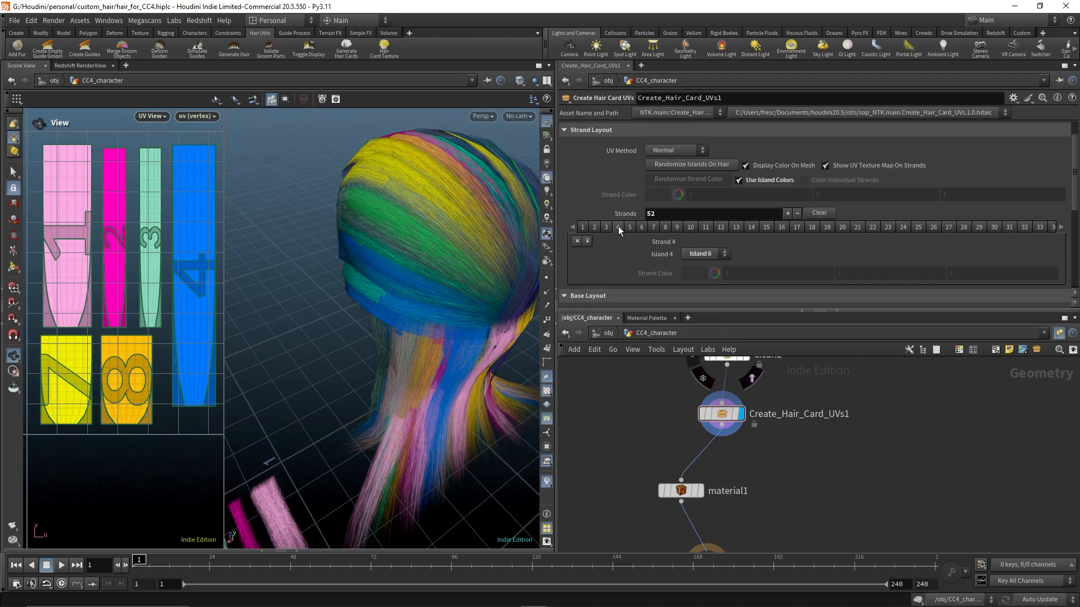
click(607, 227)
click(706, 253)
click(700, 310)
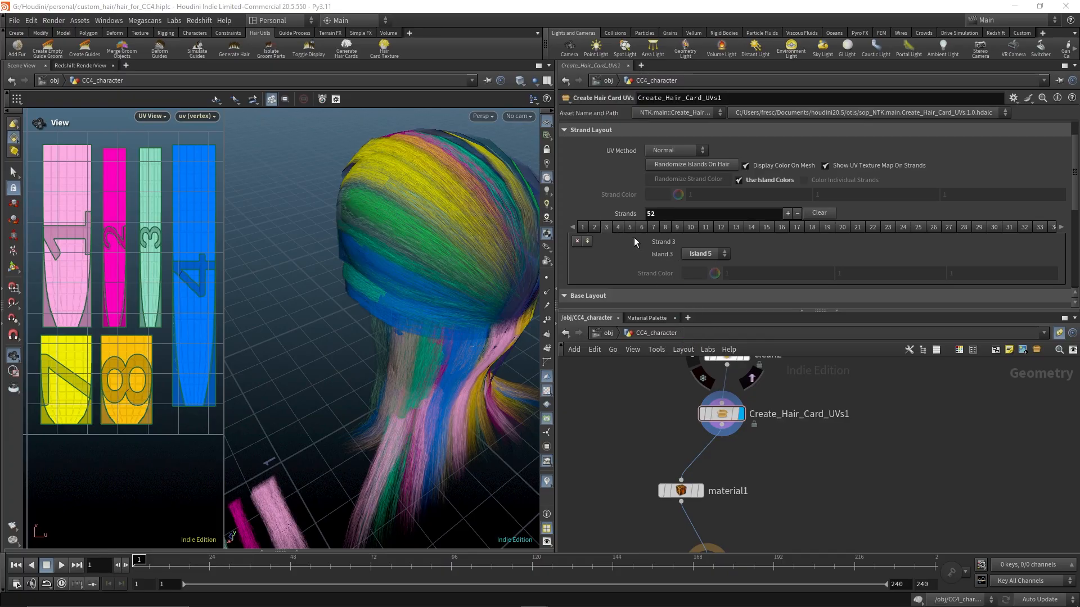
Assign strand 5 to Island 4 and strand 6 to Island 5
click(618, 227)
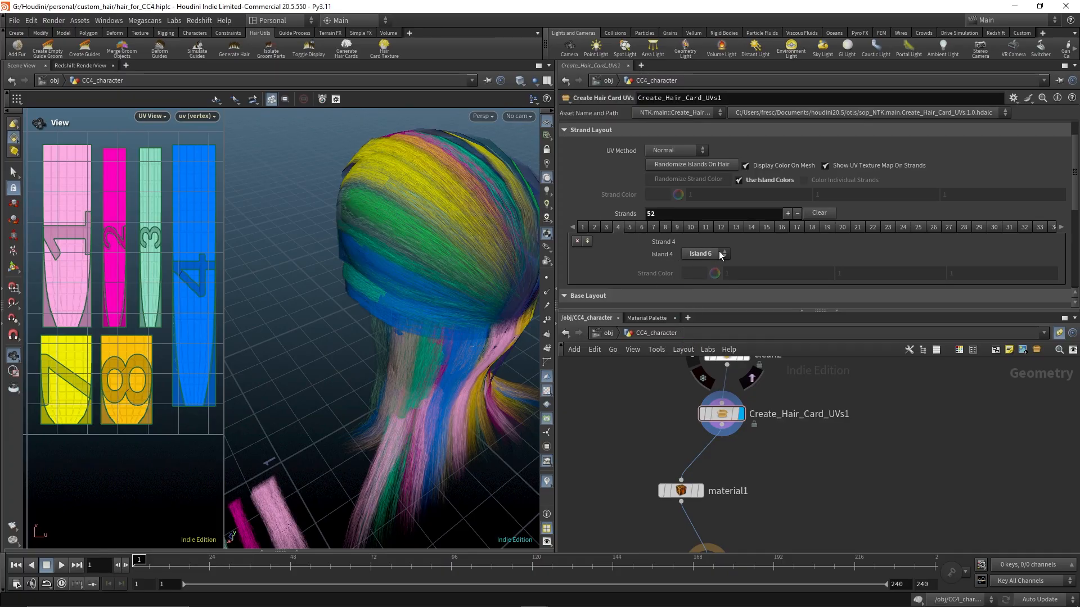
click(629, 228)
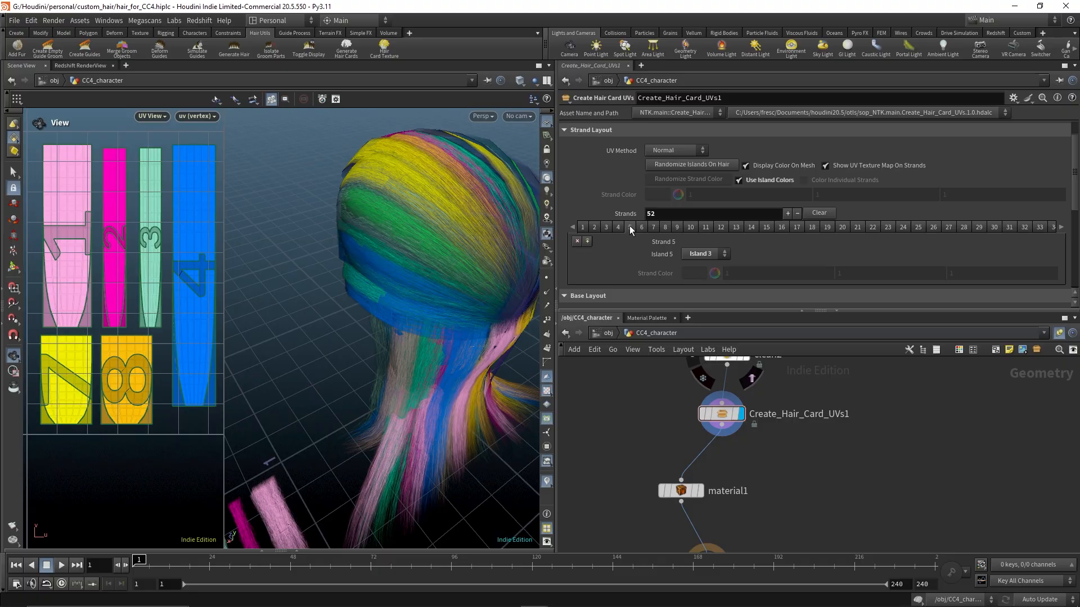
click(701, 254)
click(705, 299)
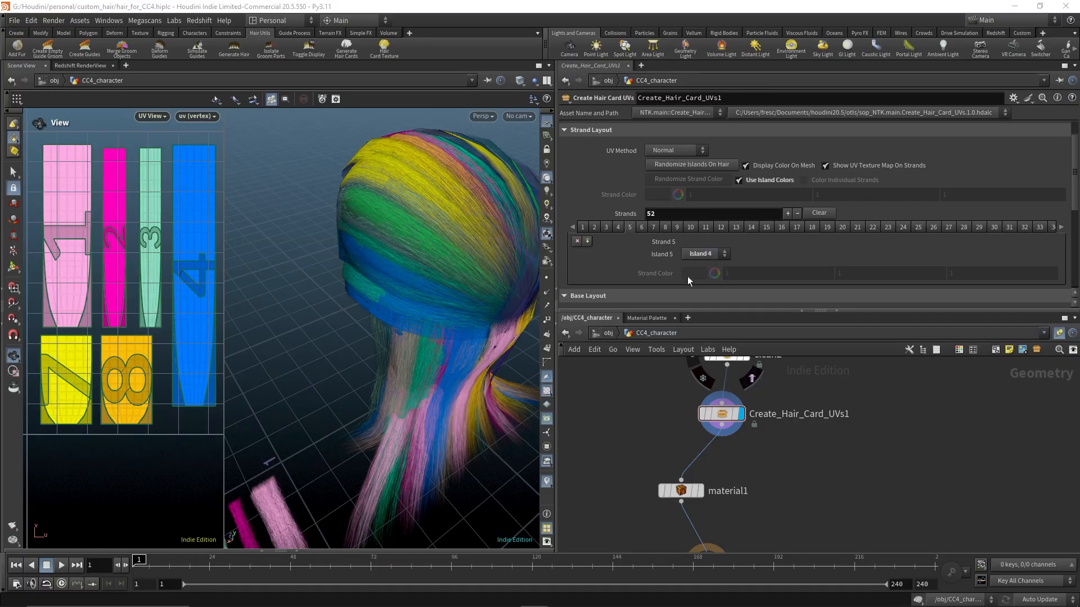
click(641, 226)
click(706, 253)
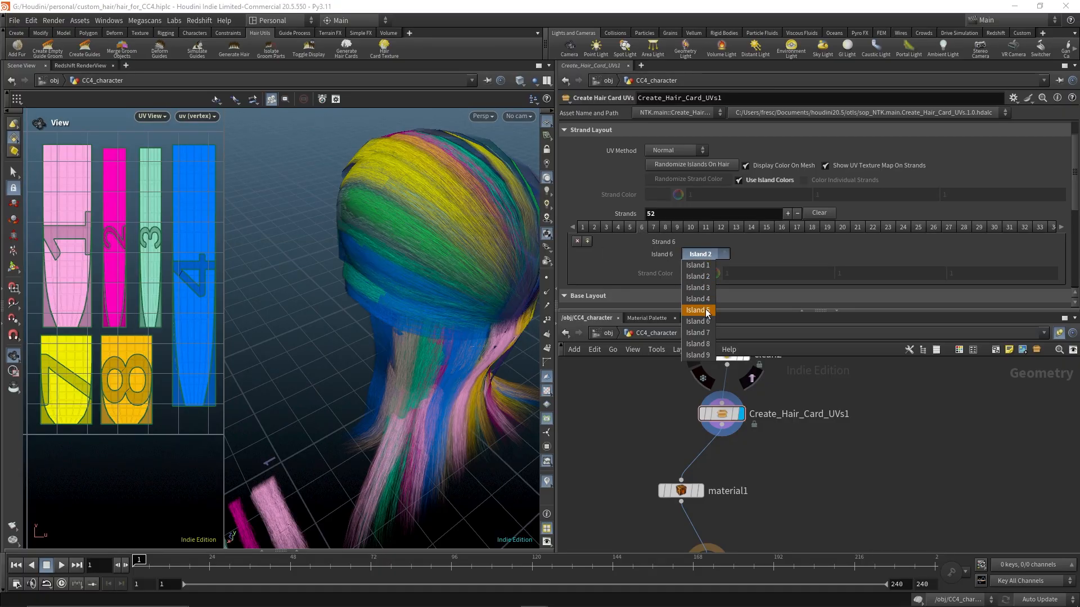
click(700, 311)
Assign strand 7 to Island 3 and strand 8 to Island 1
click(653, 227)
click(718, 252)
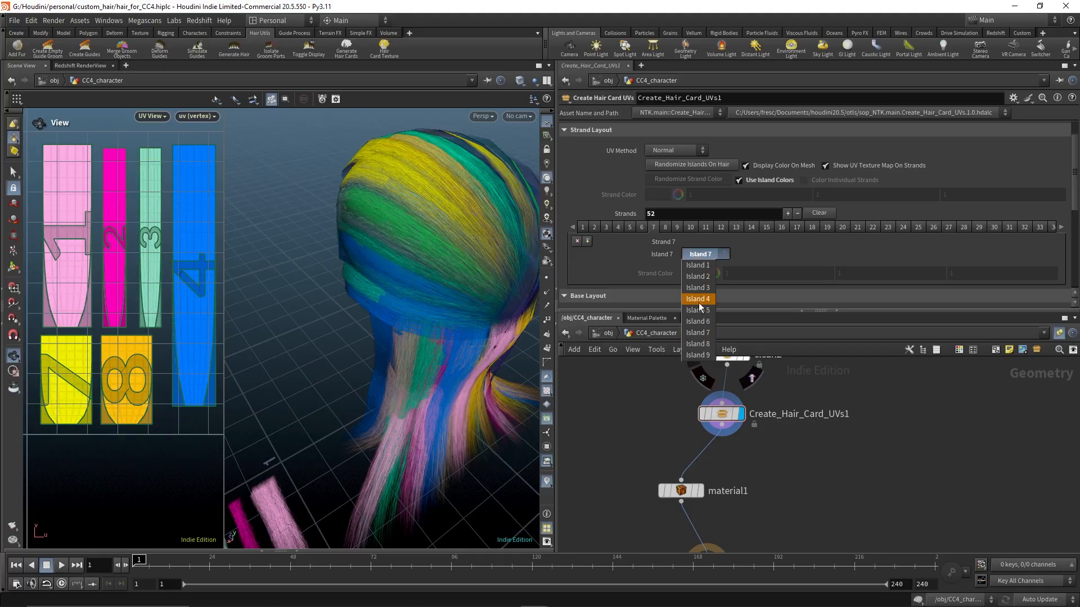
click(697, 287)
click(664, 228)
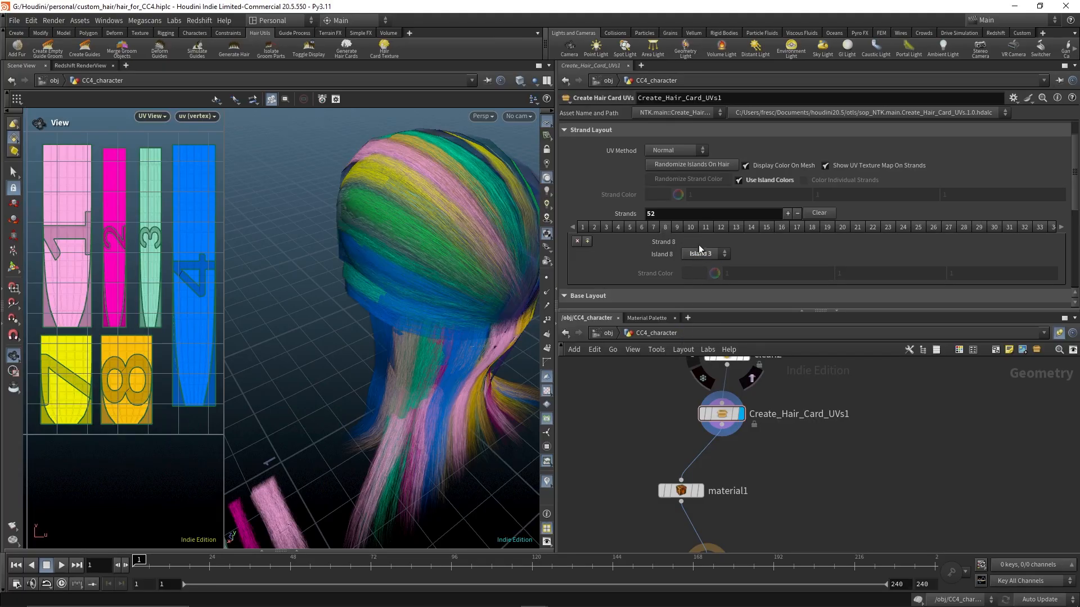
click(702, 254)
click(697, 263)
Assign strand 9 to Island 5
click(677, 228)
click(719, 255)
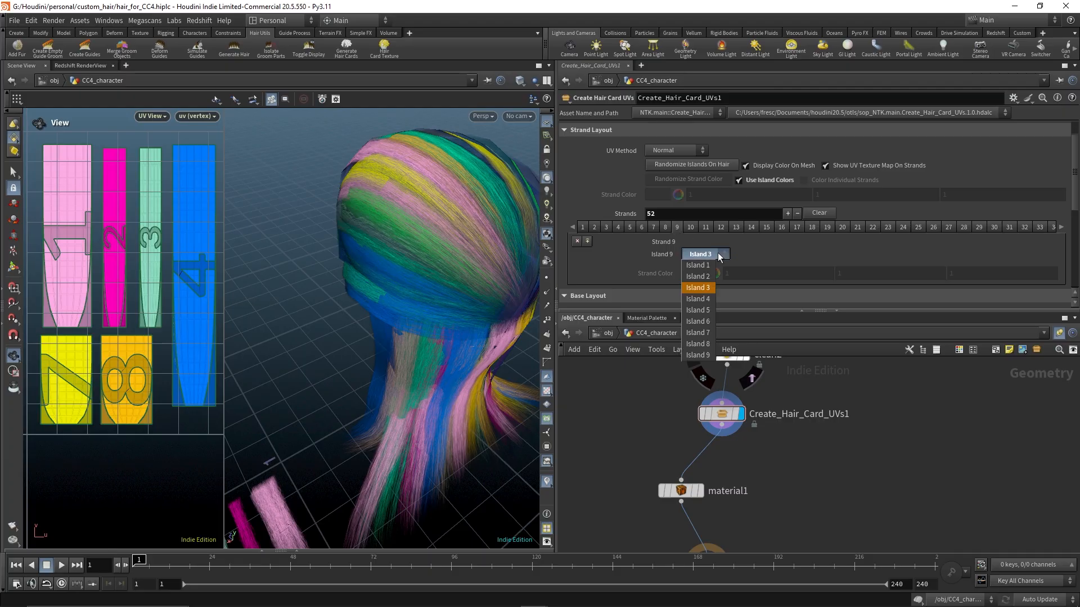
click(697, 310)
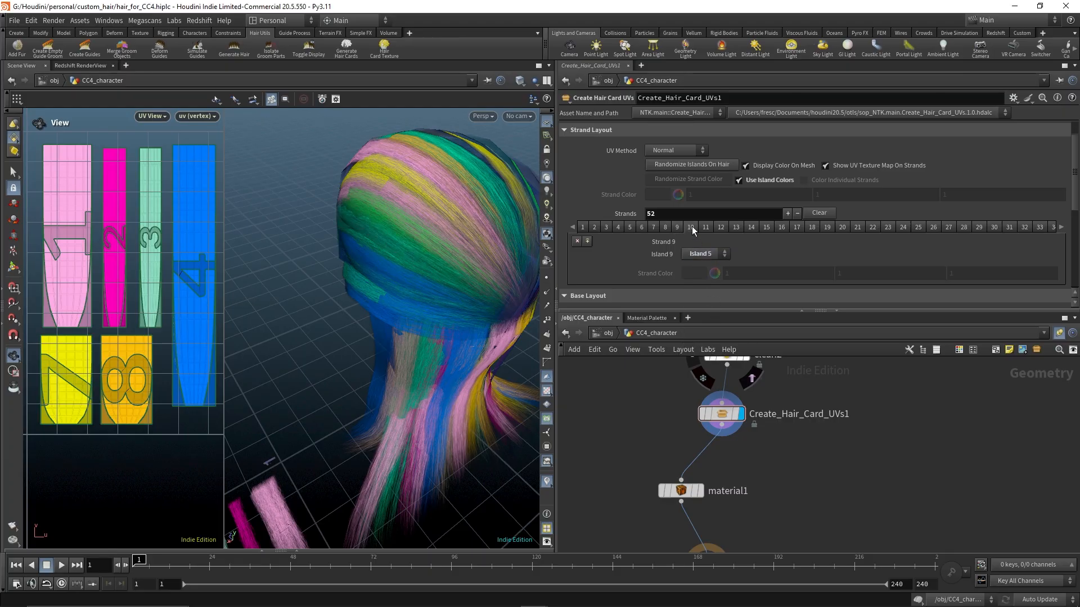
click(690, 227)
click(720, 255)
click(720, 255)
Assign strand 13 to Island 1 and strand 16 to Island 9
click(735, 226)
click(723, 255)
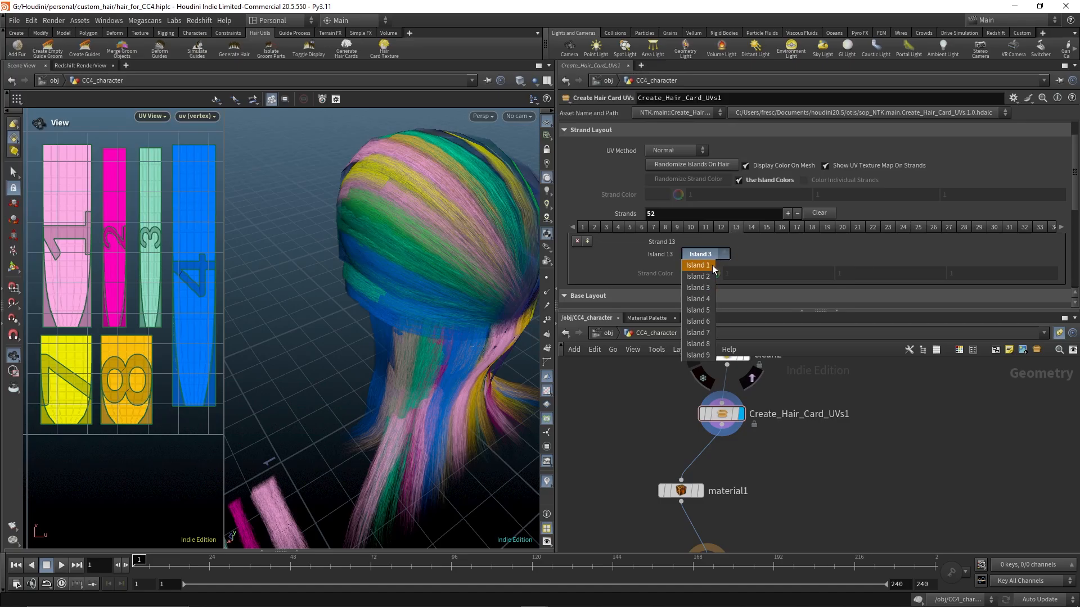
click(697, 268)
click(752, 226)
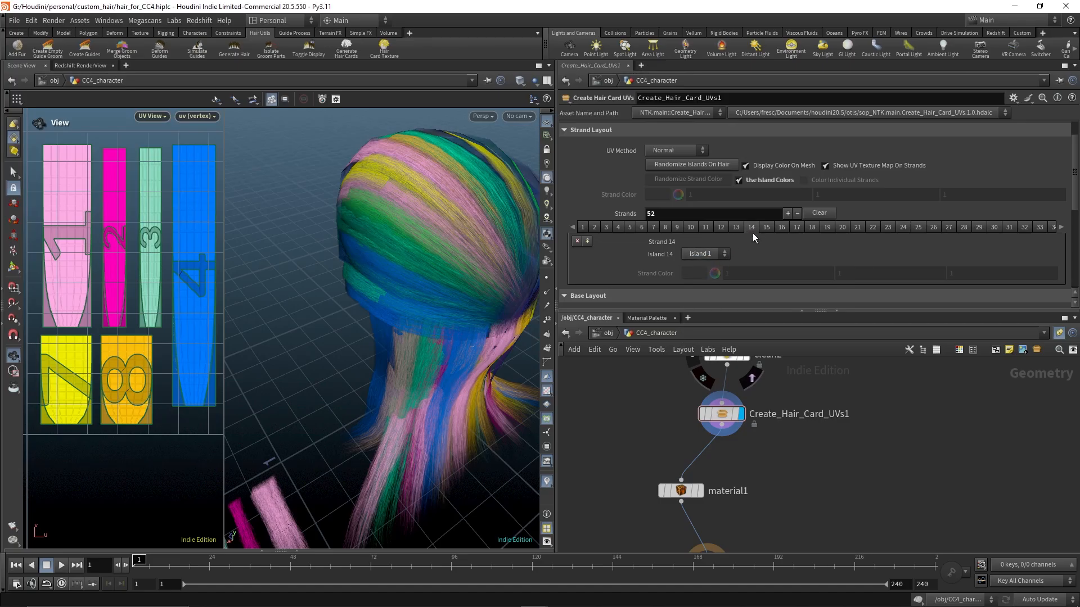
click(780, 227)
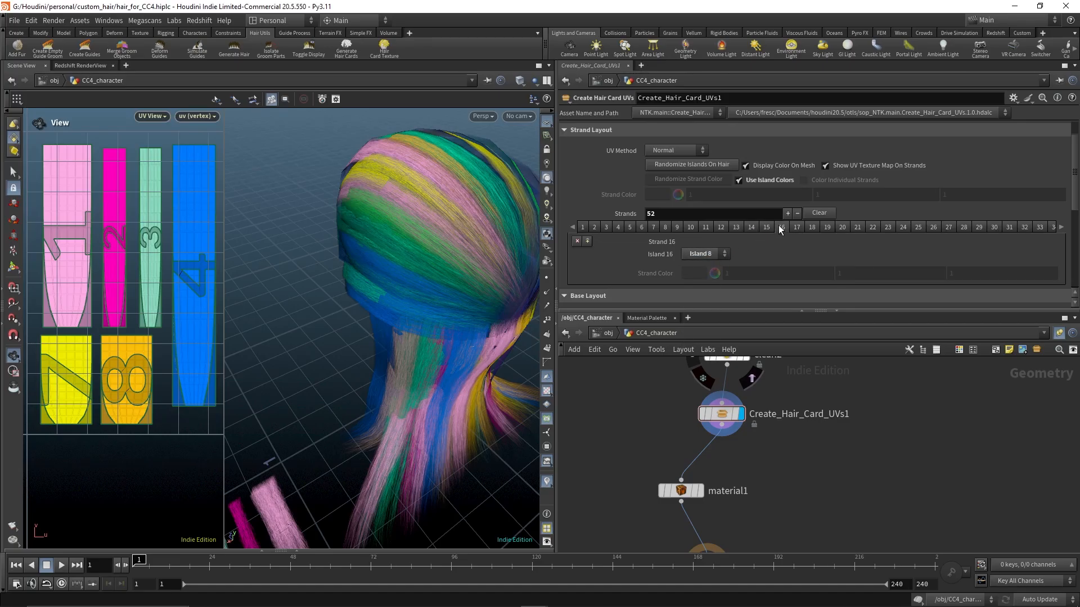
click(726, 255)
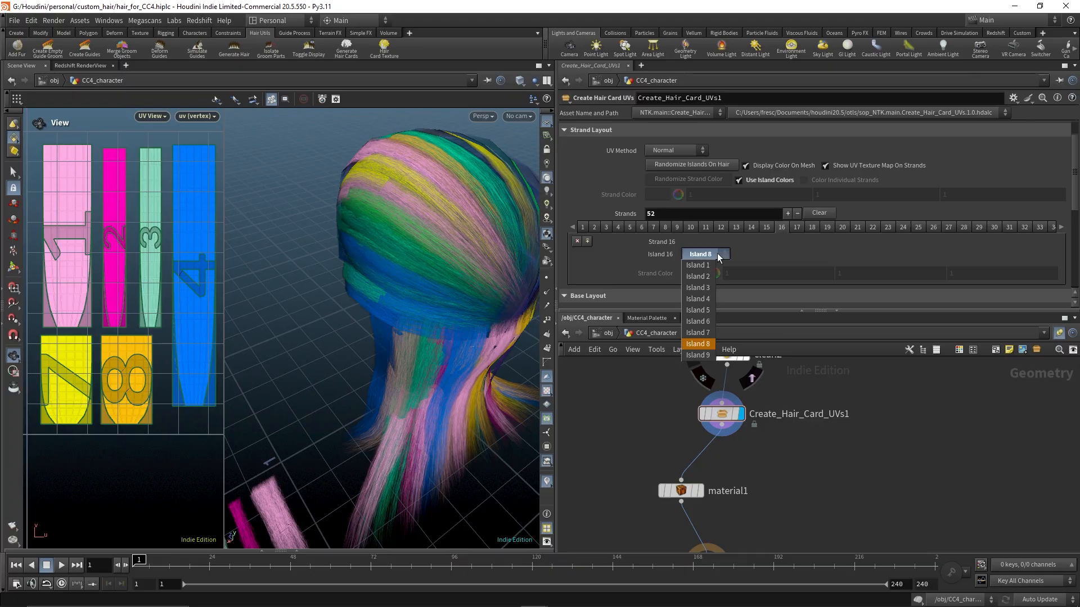
click(699, 355)
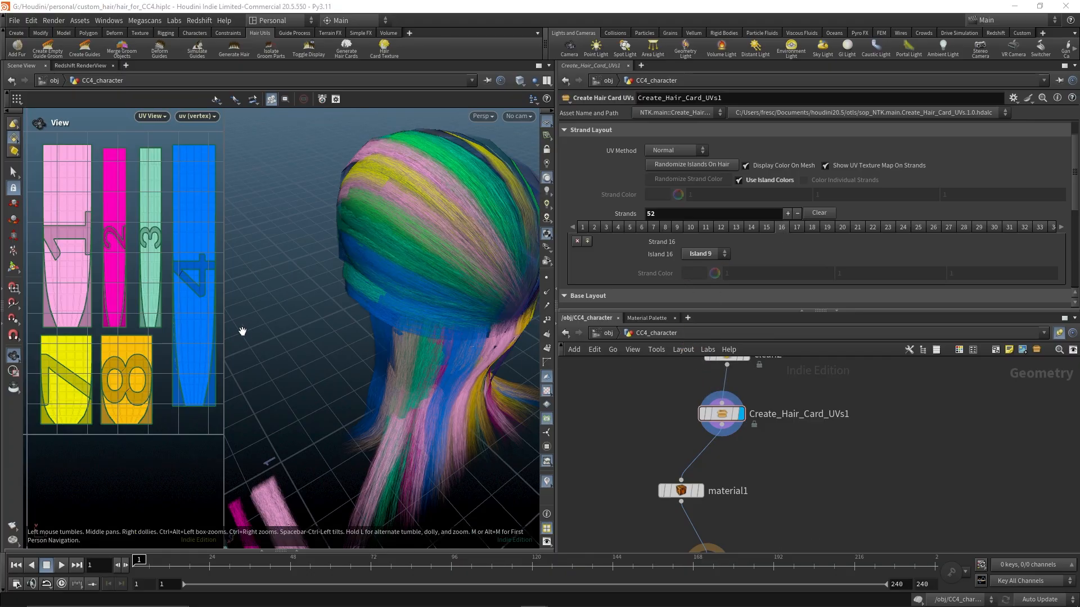
Assign strand 17 to Island 6 and strand 23 to Island 4
middle_drag(169, 313, 53, 323)
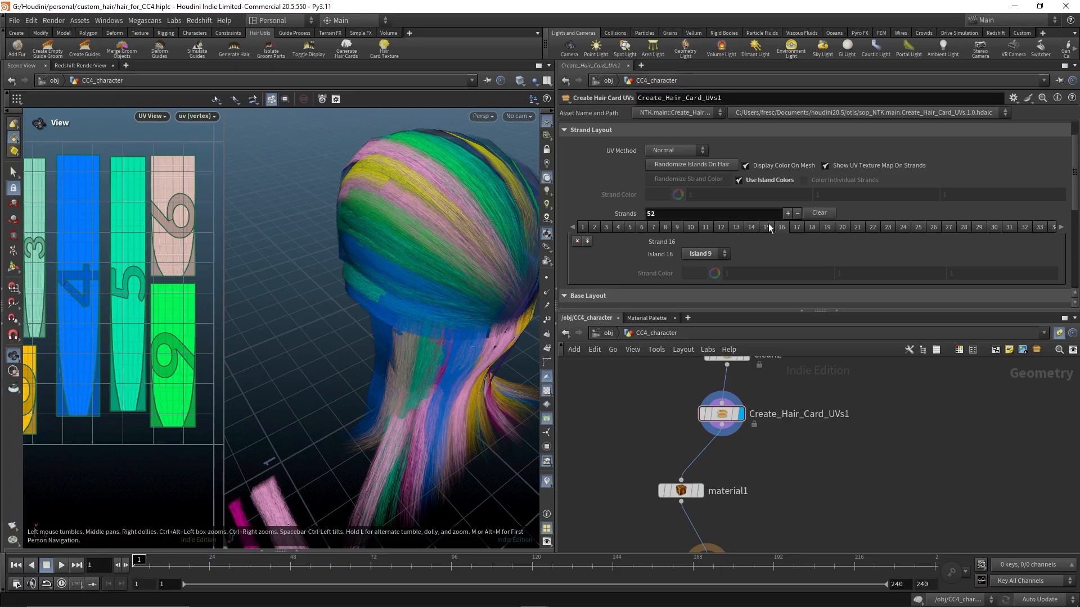
click(797, 228)
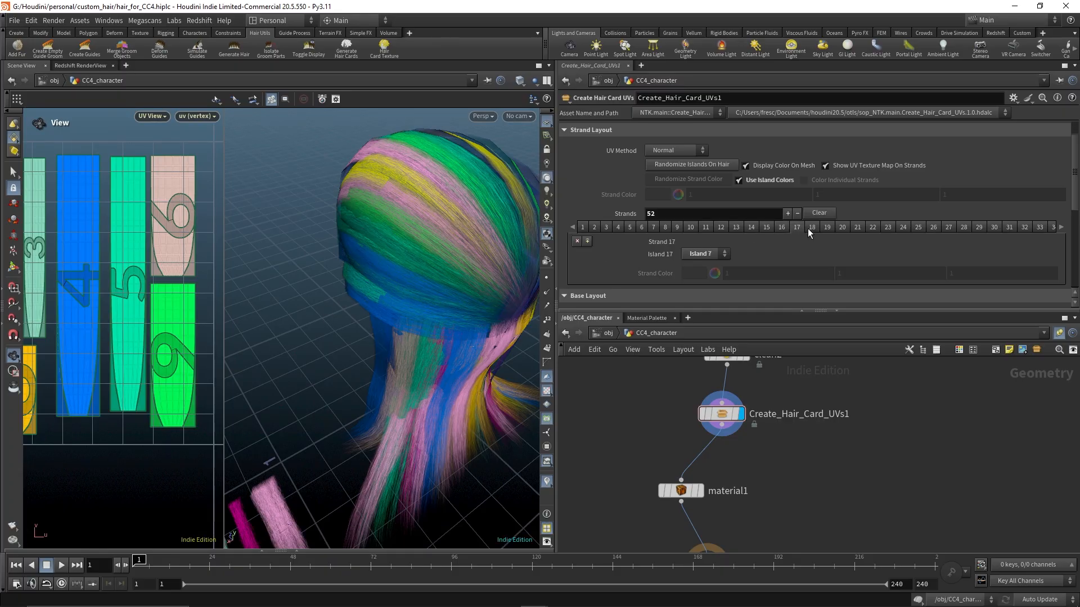
click(709, 254)
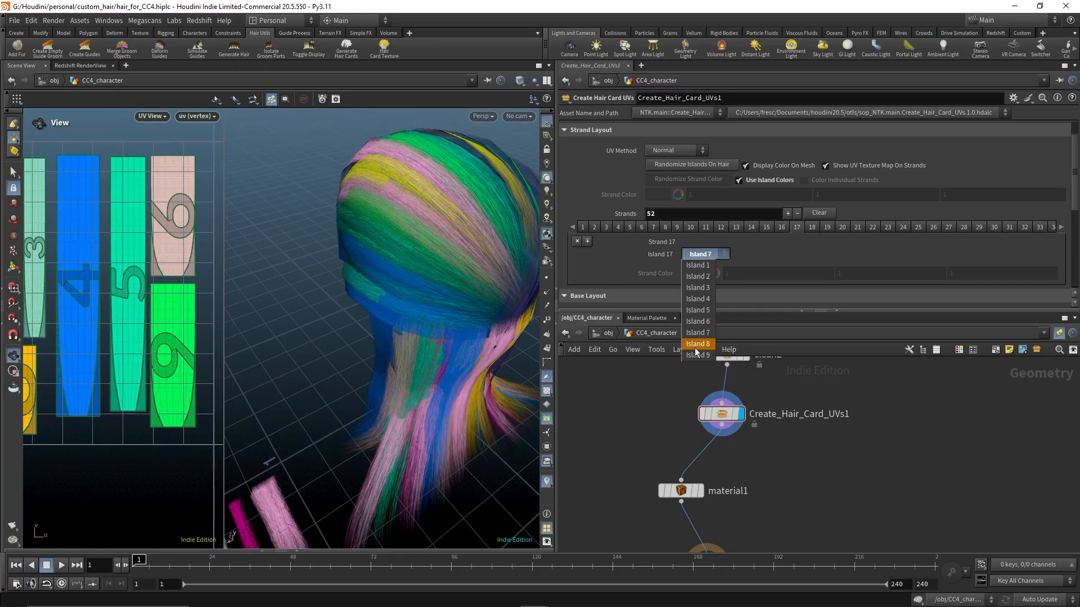
click(694, 324)
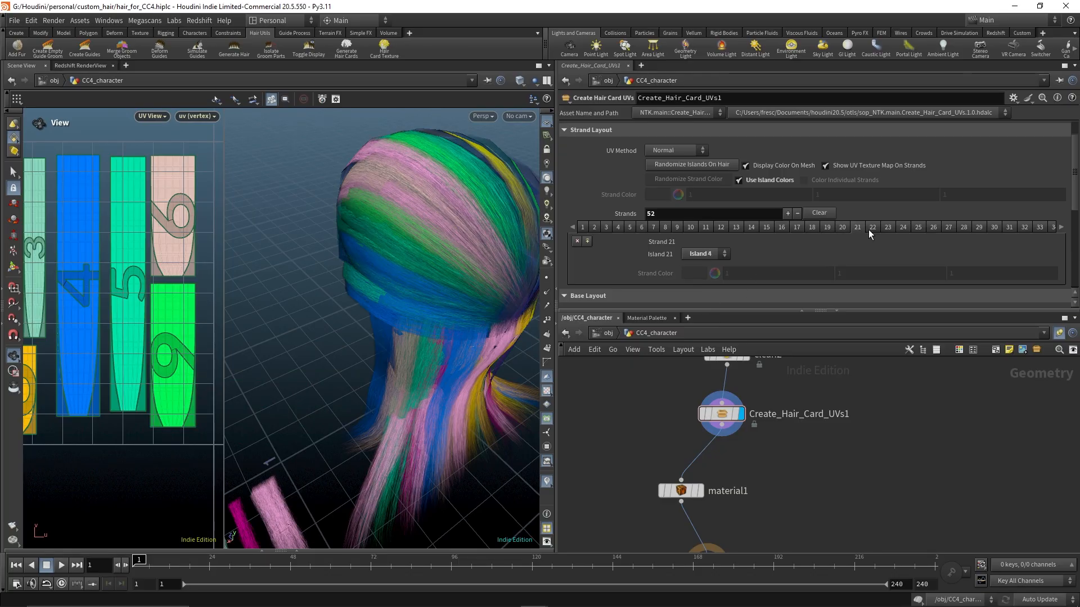
click(890, 227)
click(709, 254)
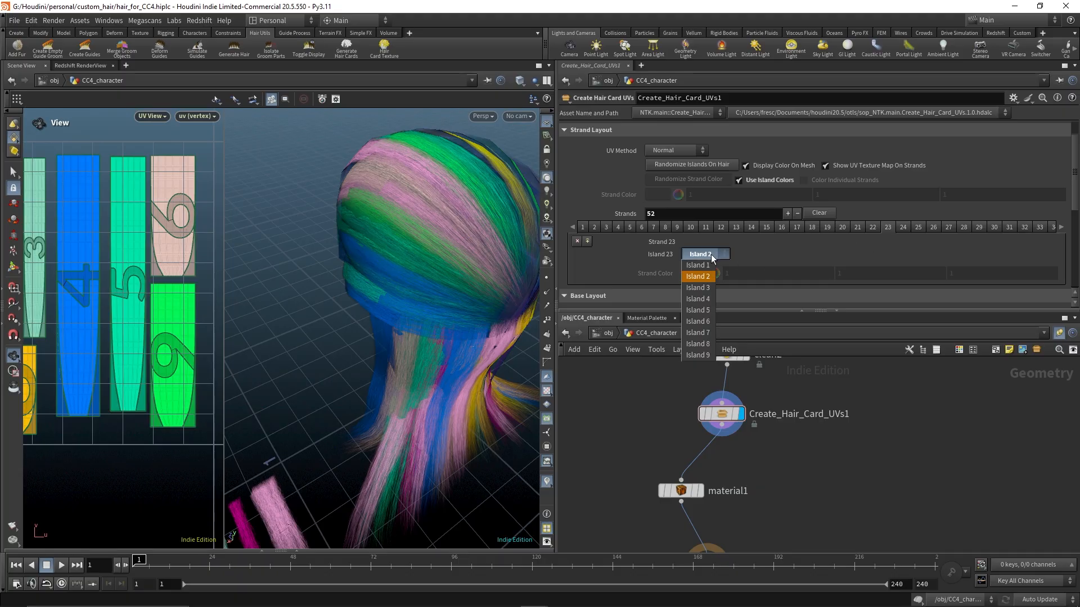
click(703, 303)
Assign strand 26 to Island 7 and strand 27 to Island 9
click(903, 226)
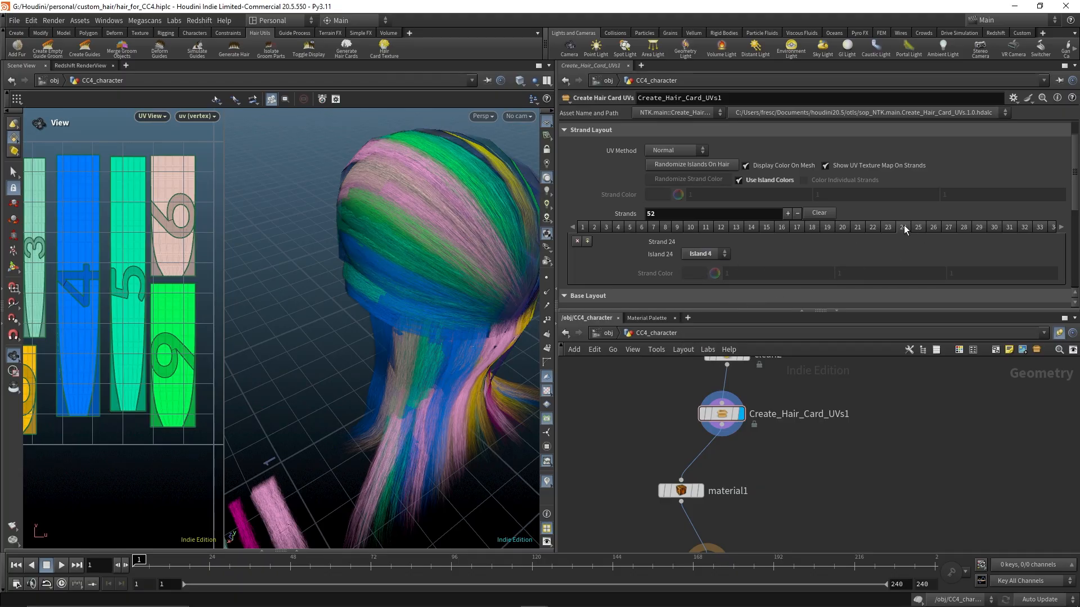
click(712, 254)
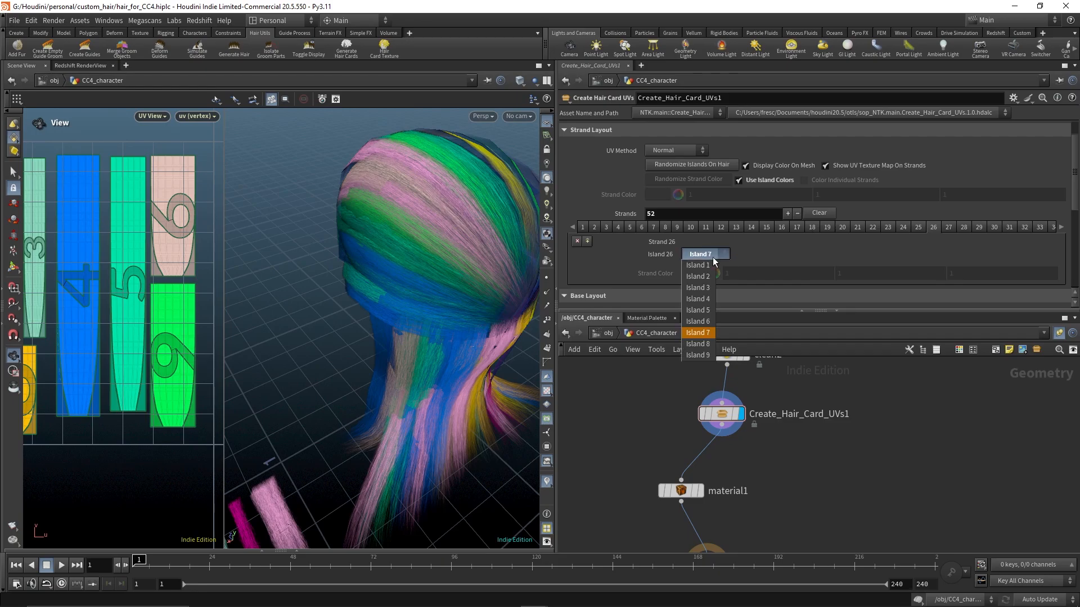
click(700, 328)
click(948, 227)
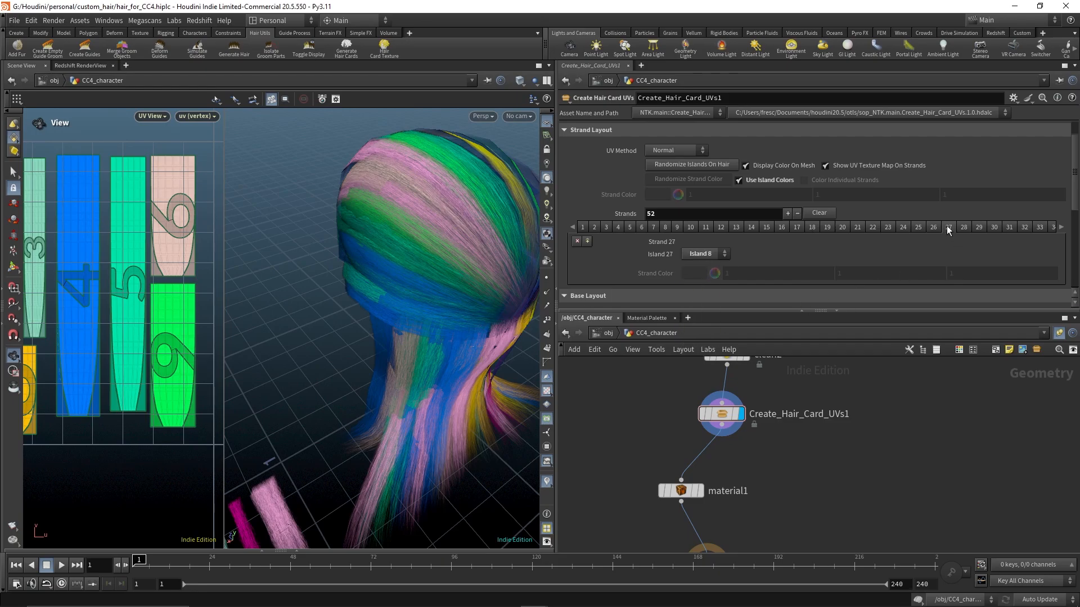
click(707, 254)
click(700, 356)
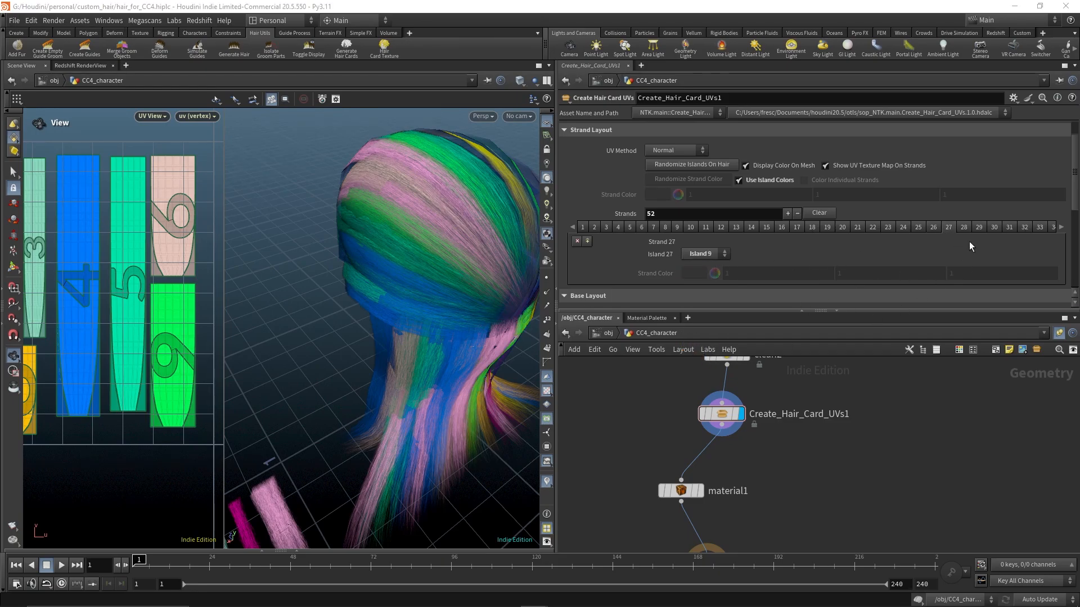
Assign strand 28 to Island 6 and strand 29 to Island 9
click(963, 228)
click(710, 254)
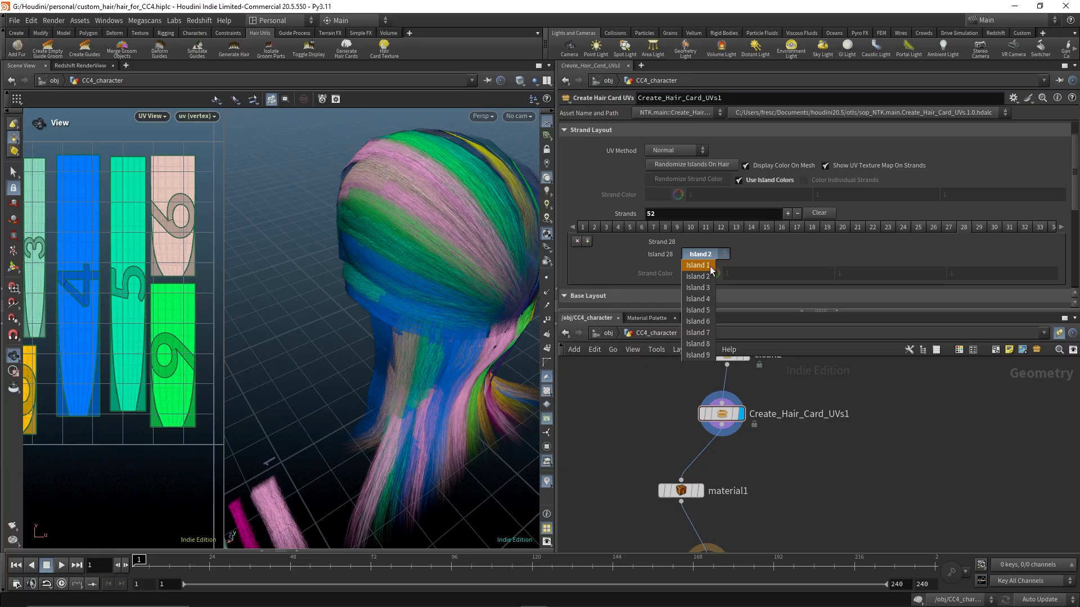
click(700, 321)
click(979, 228)
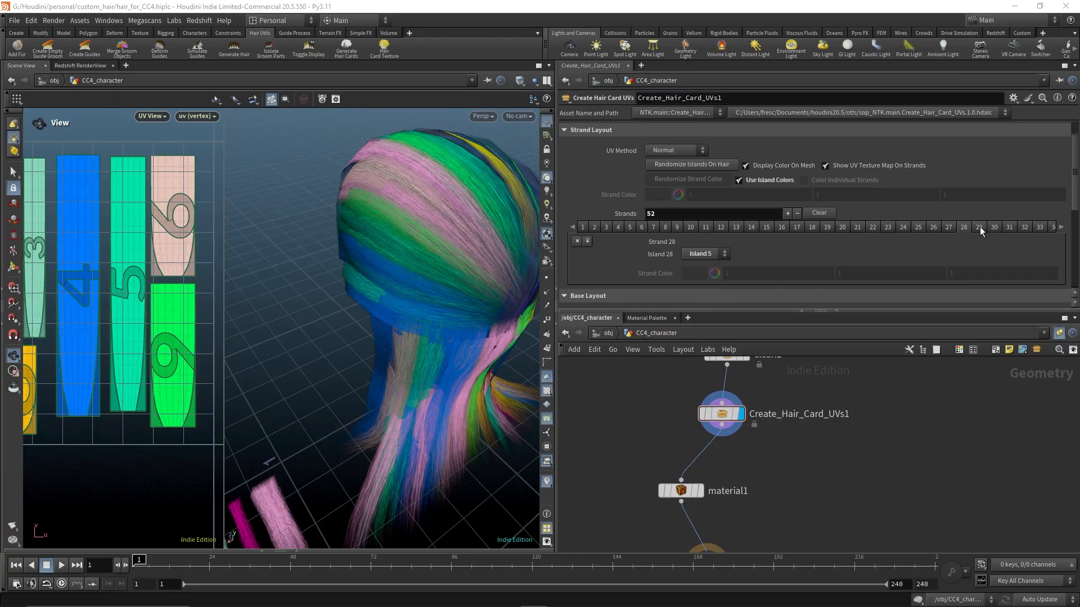
click(713, 255)
click(691, 355)
Assign strand 33 to Island 5
click(995, 228)
click(704, 256)
click(713, 254)
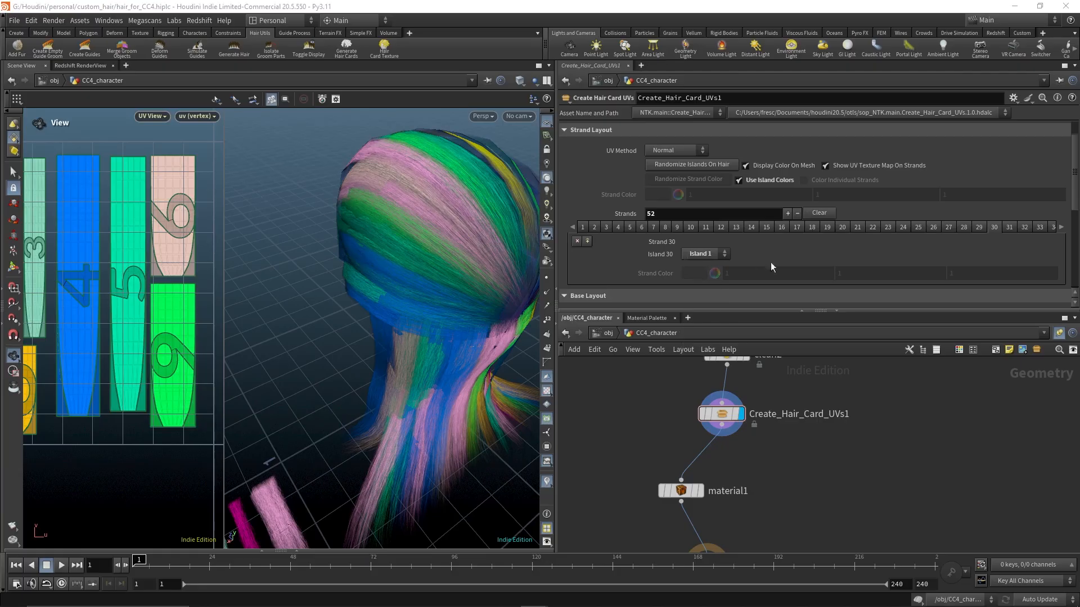
click(1009, 227)
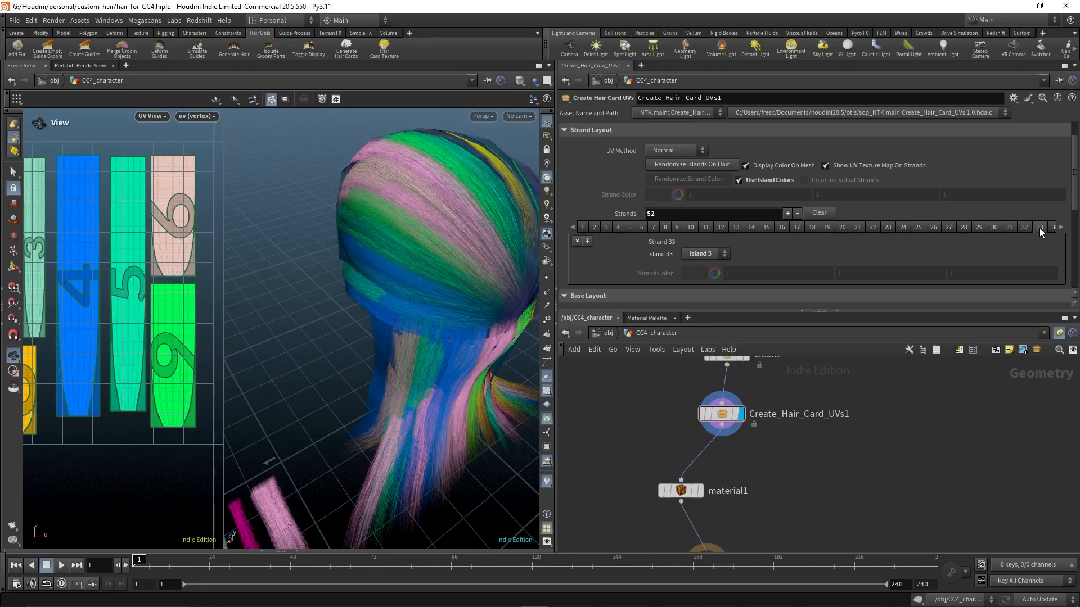
click(718, 256)
click(695, 317)
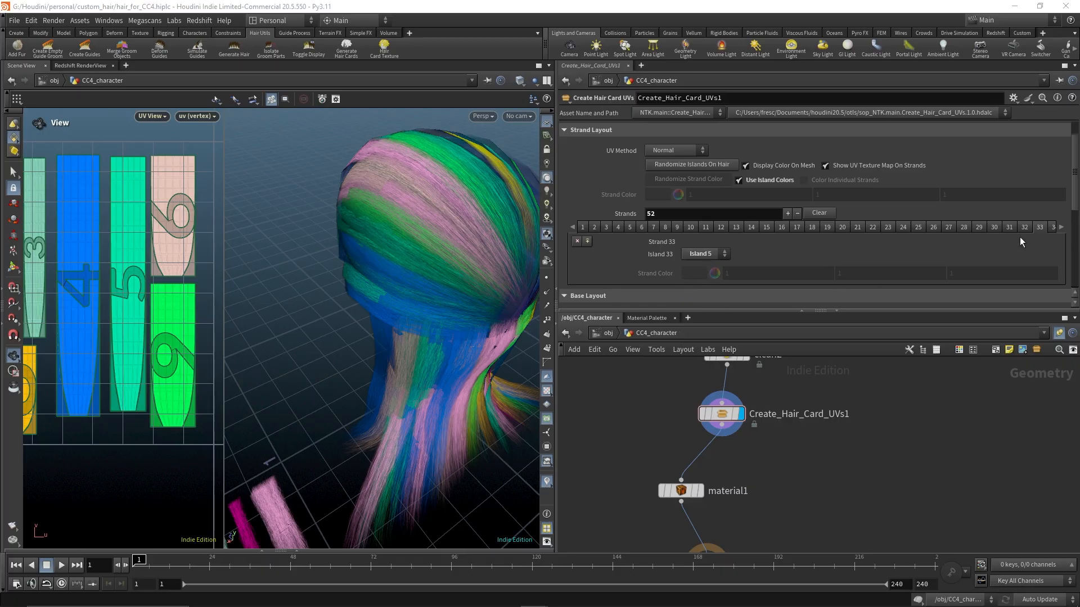
Set strand 34 to Island 1 and strand 35 to Island 4
click(1061, 227)
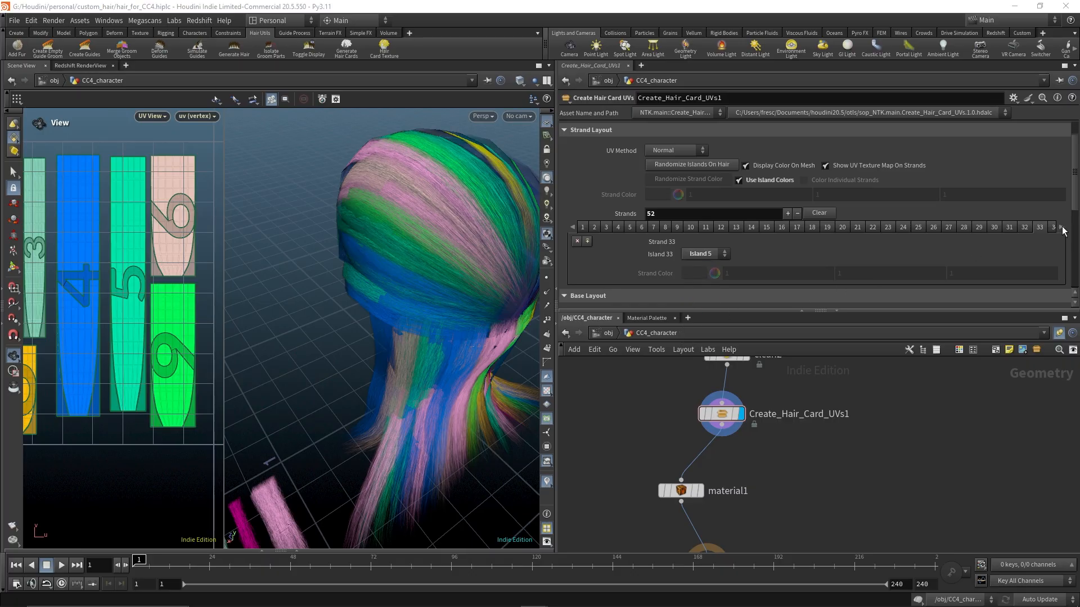
click(709, 255)
click(697, 276)
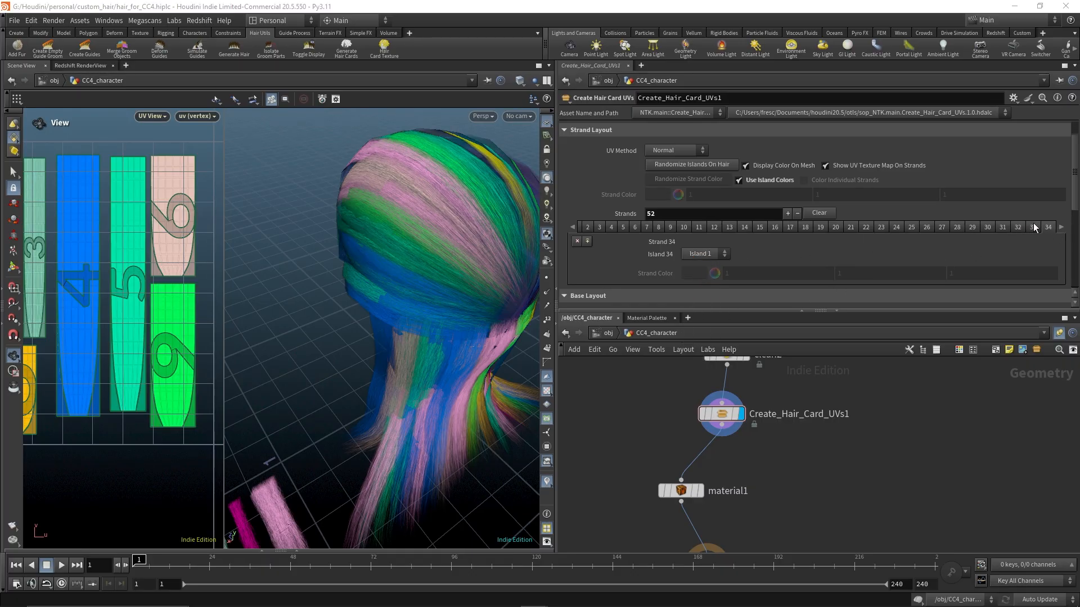
click(1061, 227)
click(712, 255)
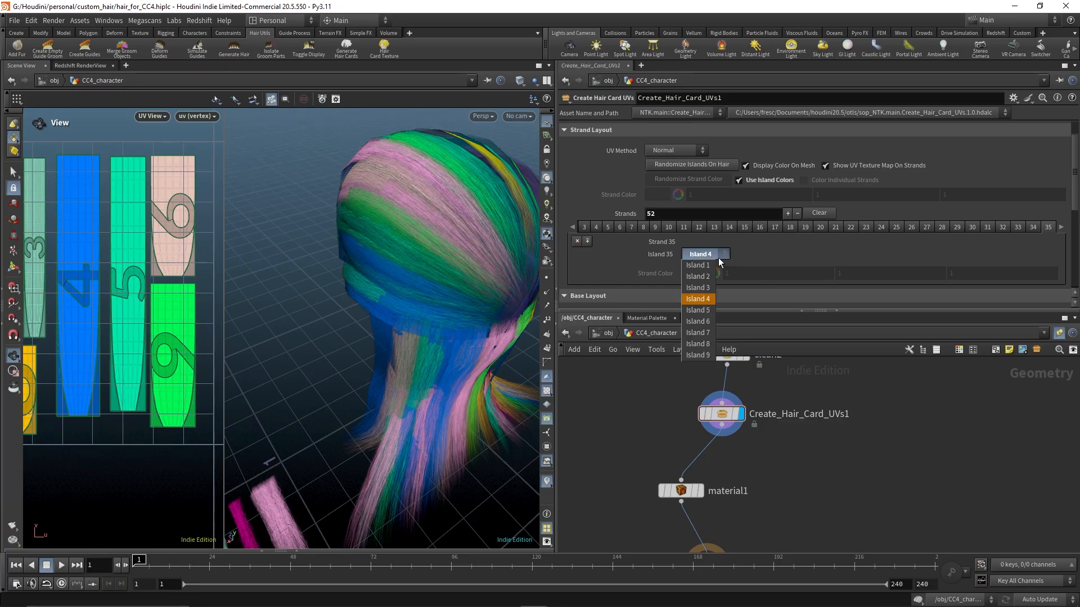
click(718, 258)
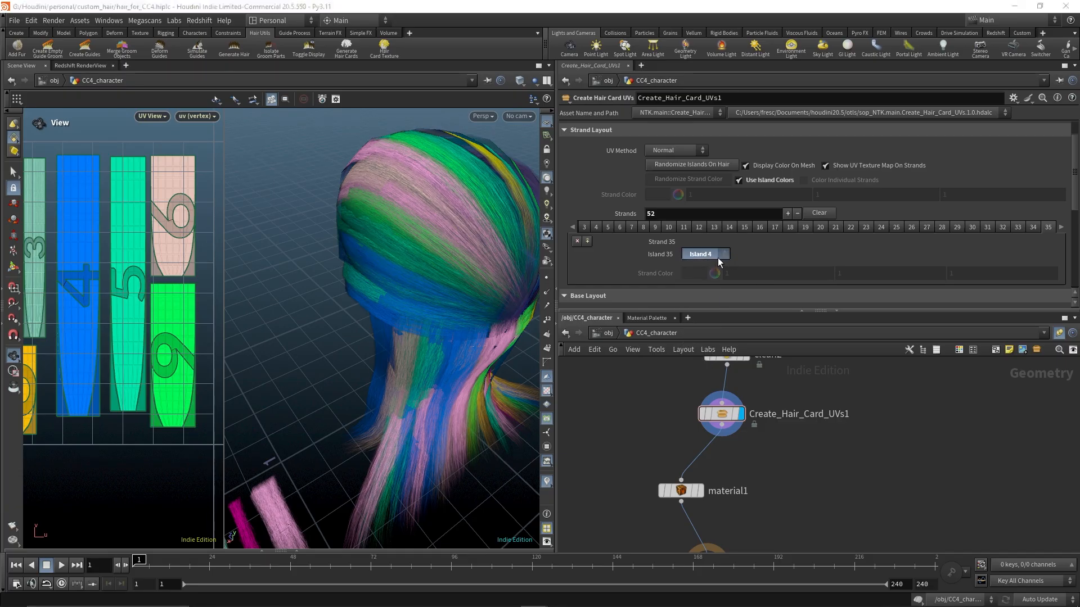
Assign strands 37 and 38 to Island 4
click(1060, 227)
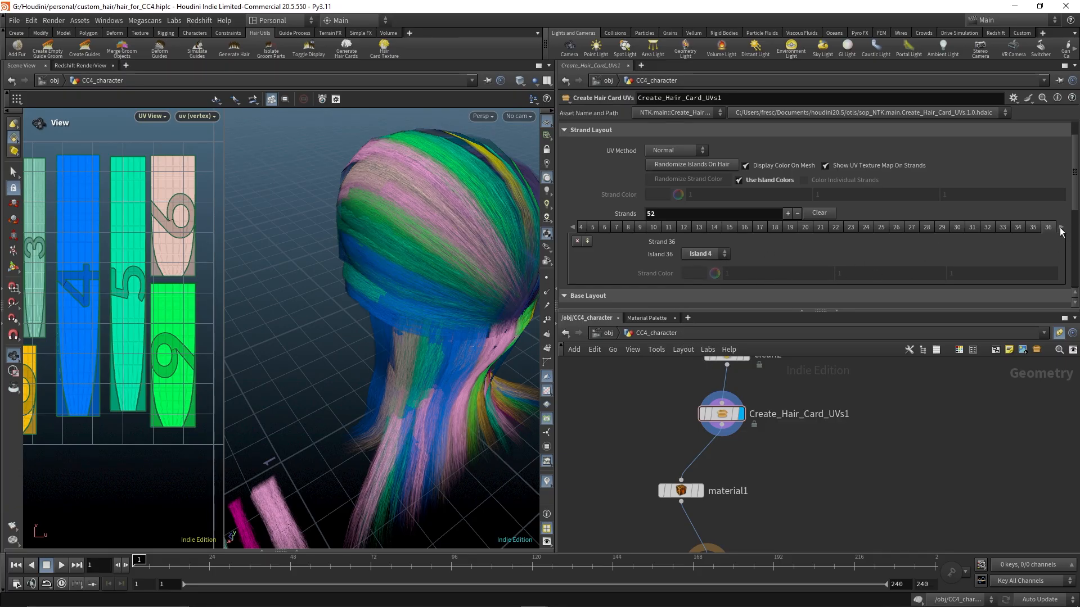
click(1061, 227)
click(703, 254)
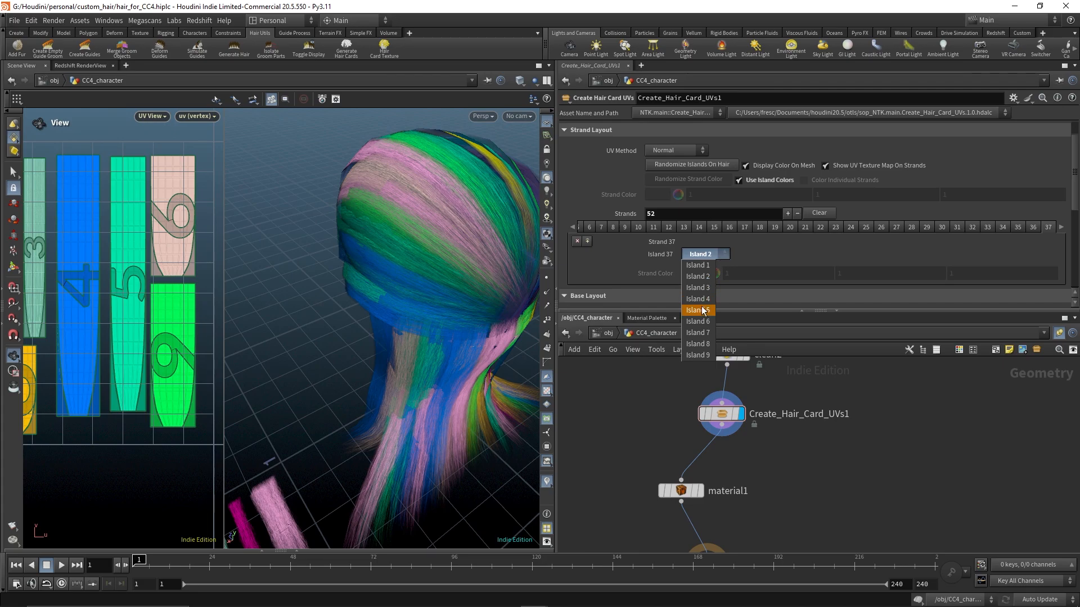
click(700, 295)
click(1061, 227)
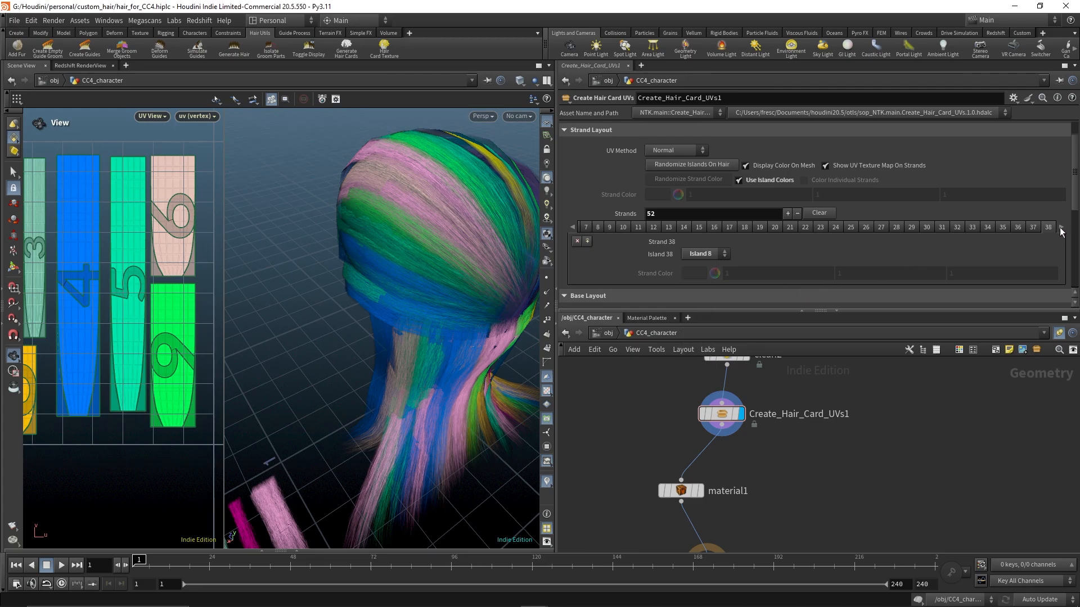
click(722, 256)
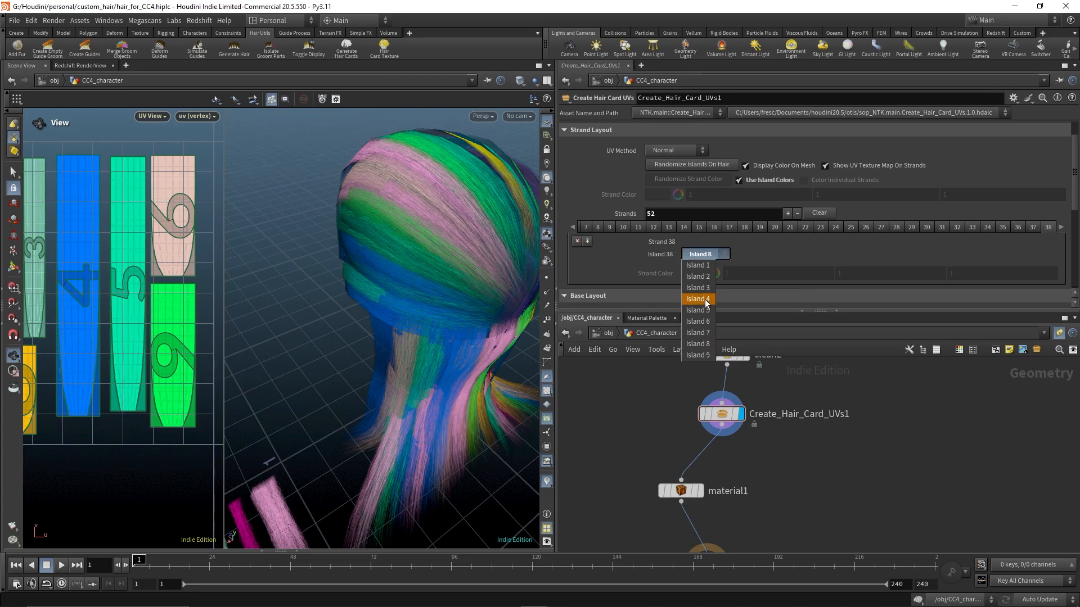
click(698, 298)
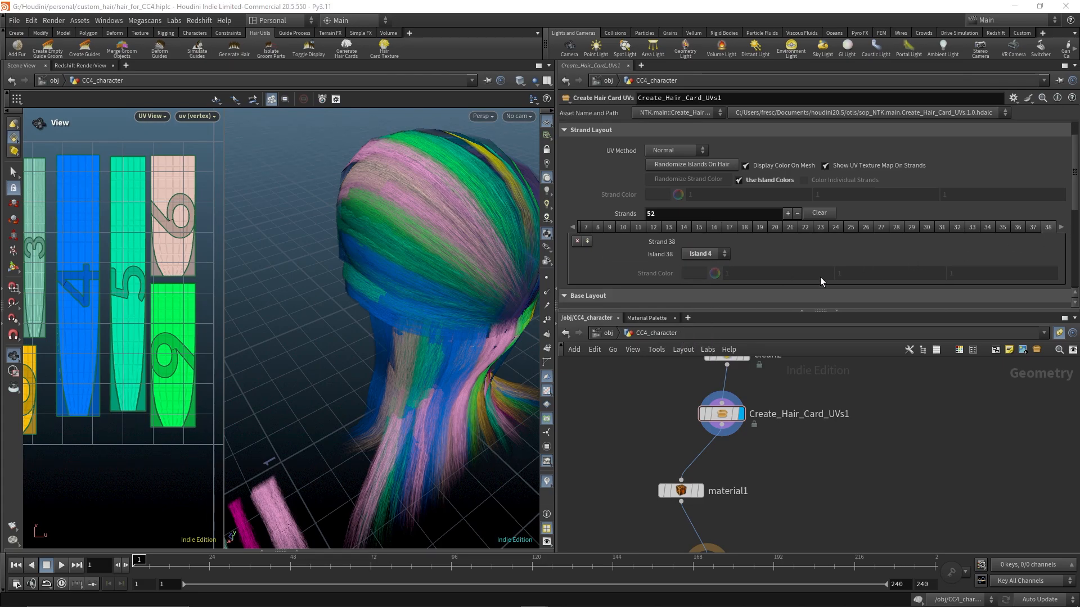
Assign strand 39 to Island 4 and strand 40 to Island 1
click(1060, 227)
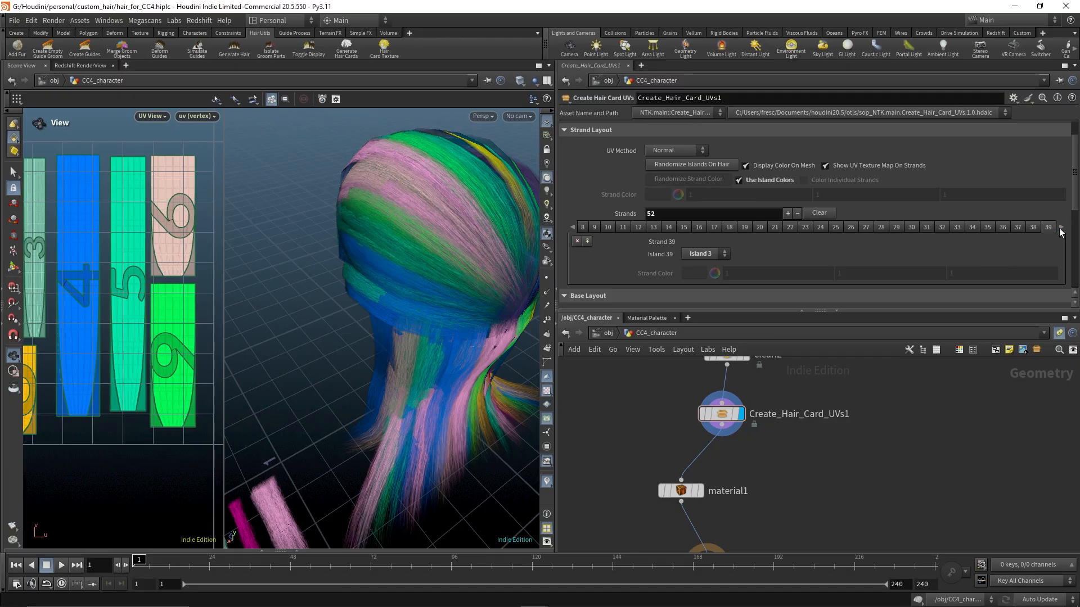
click(704, 253)
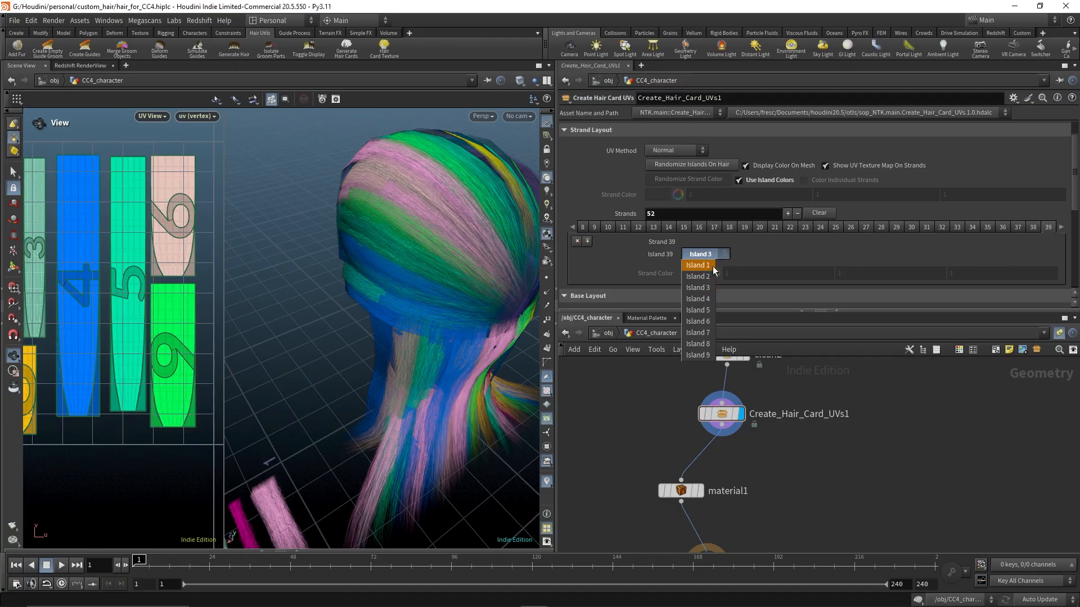
click(692, 299)
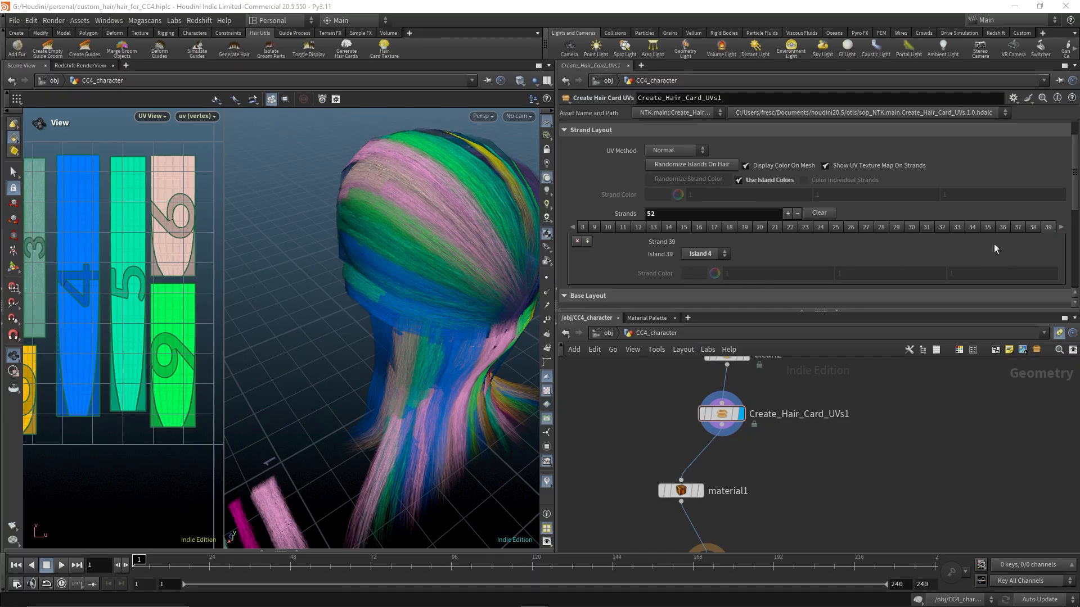
click(1061, 227)
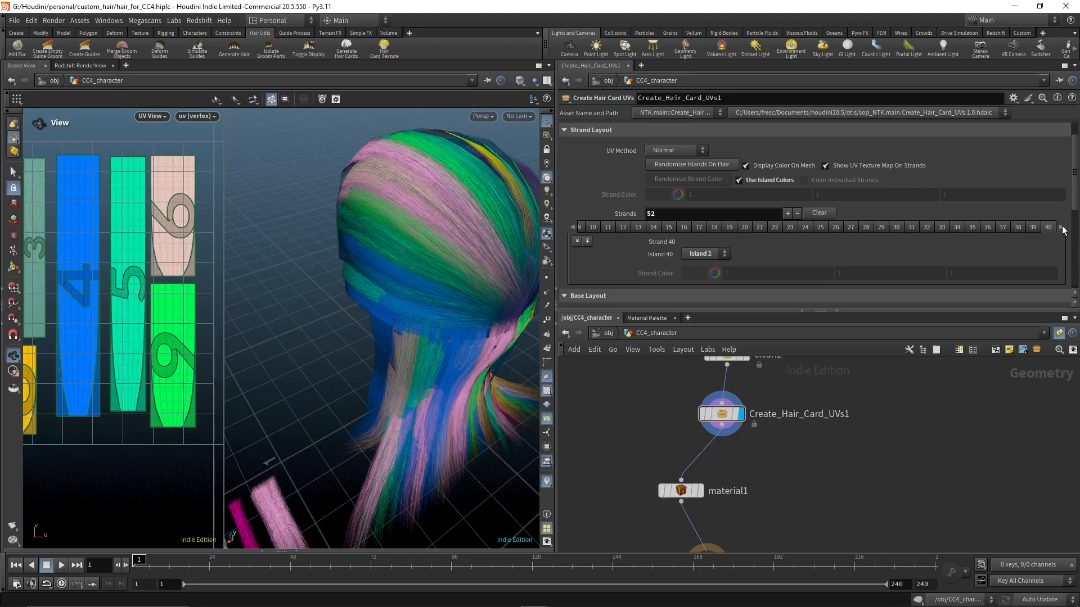
click(704, 254)
click(698, 254)
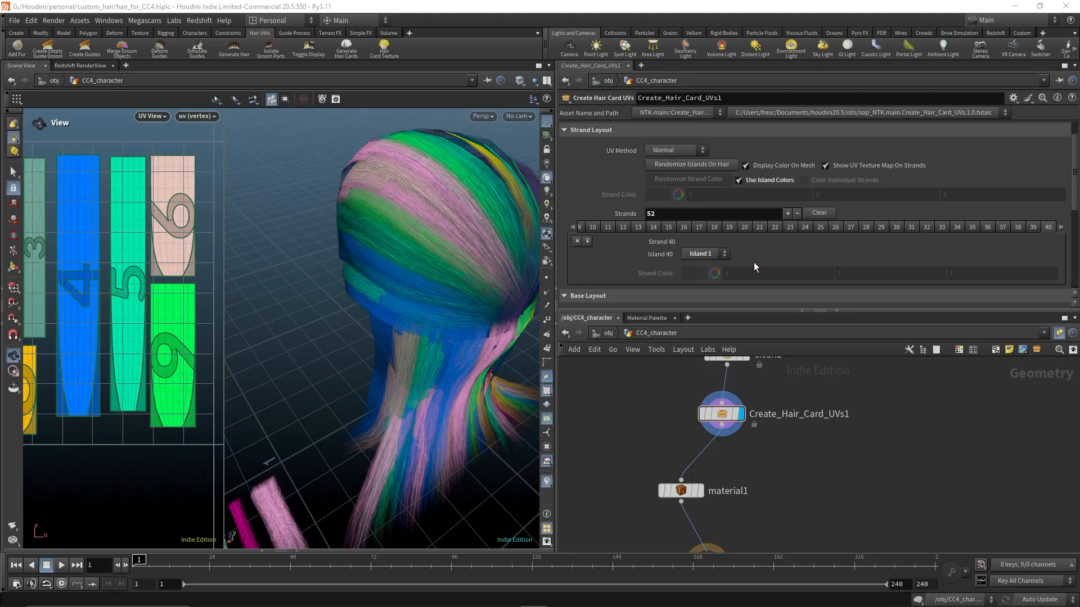
Assign strand 41 to Island 9 and strand 42 to Island 5
click(1061, 228)
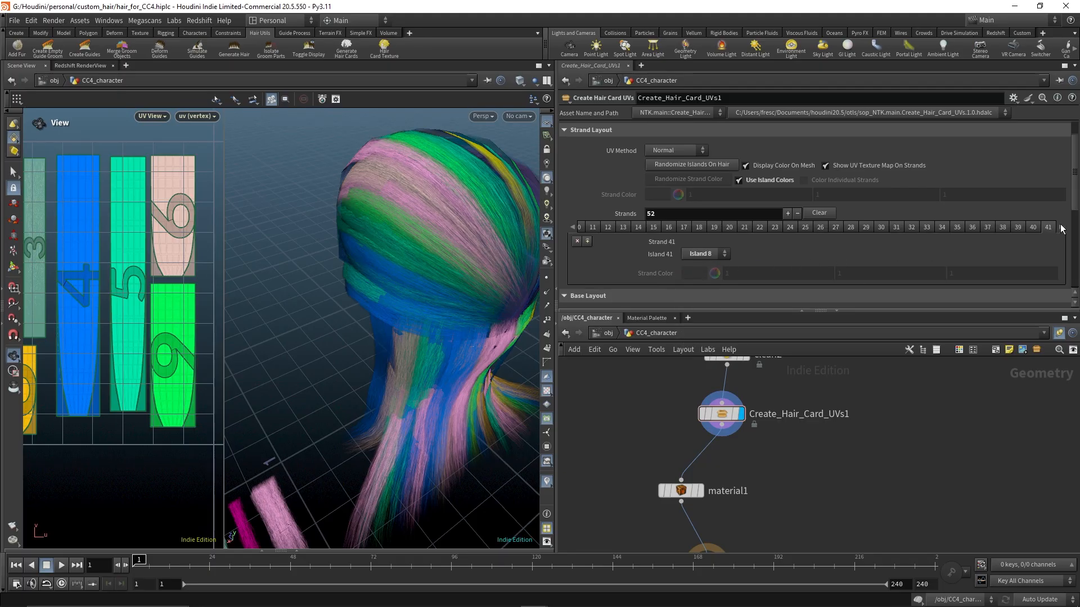
click(724, 254)
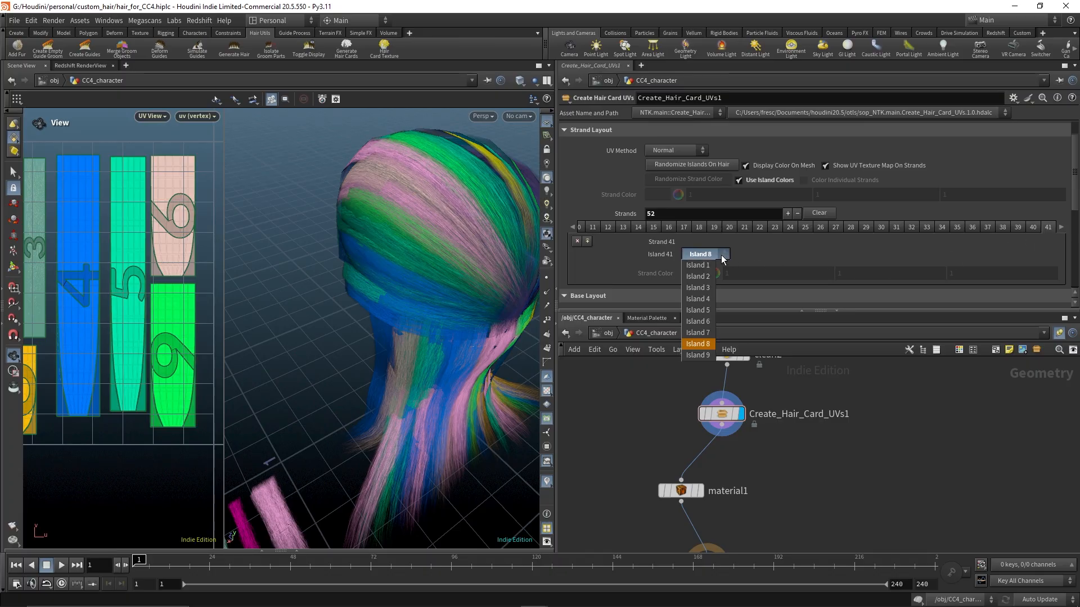
click(697, 355)
click(1061, 227)
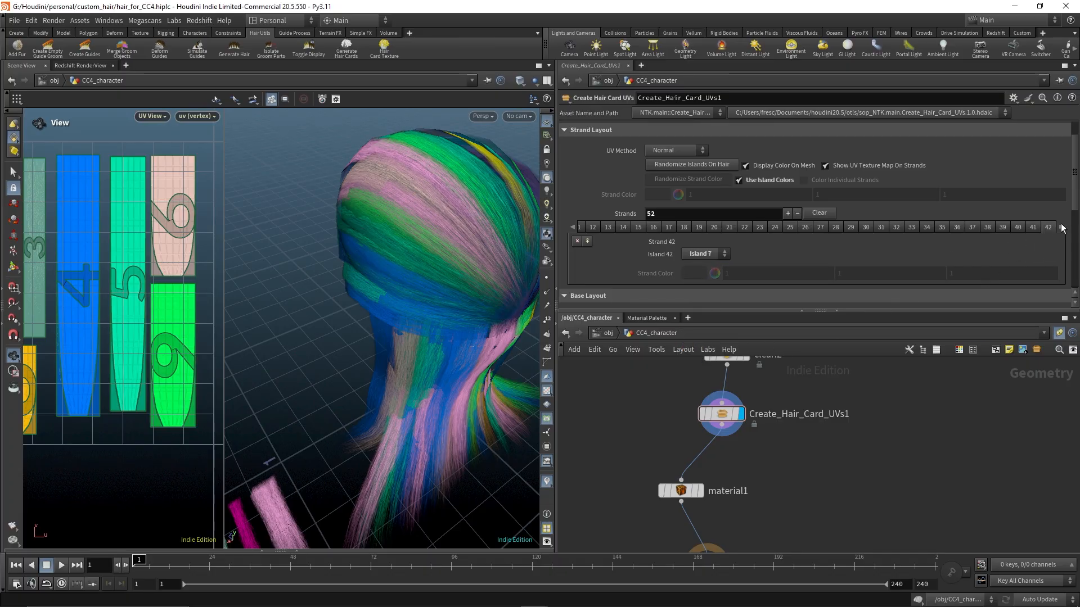
click(696, 254)
click(697, 310)
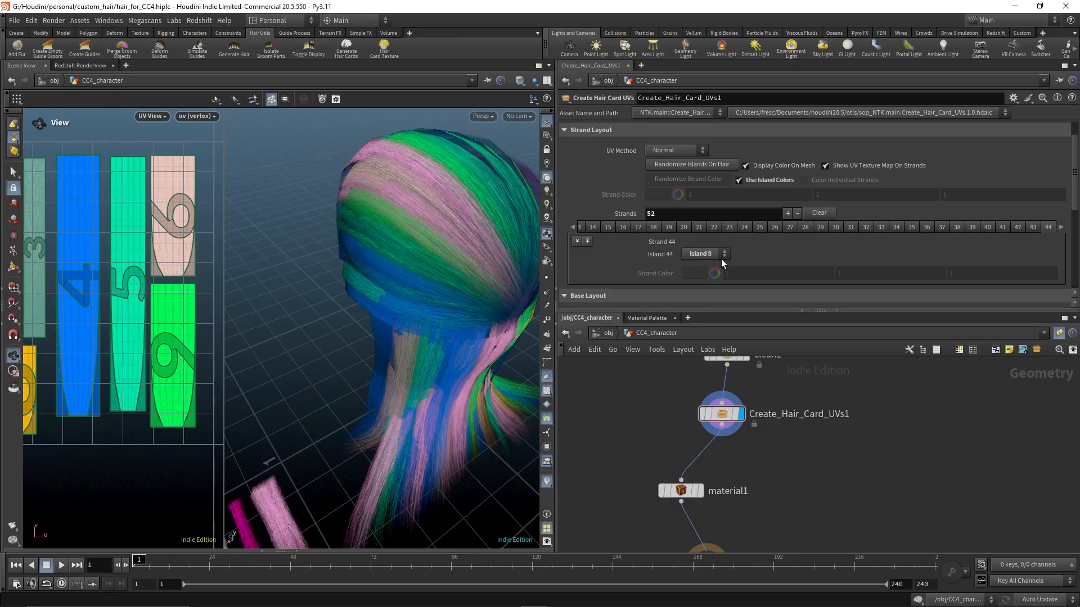
Assign strand 44 to Island 5 and strand 49 to Island 9
click(703, 254)
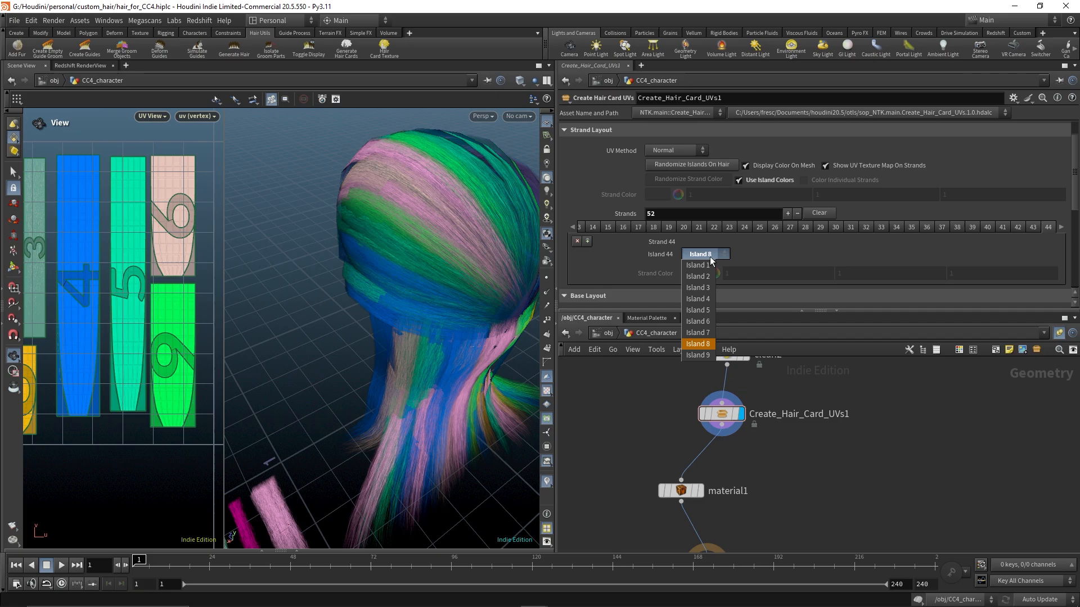
click(696, 311)
click(1061, 227)
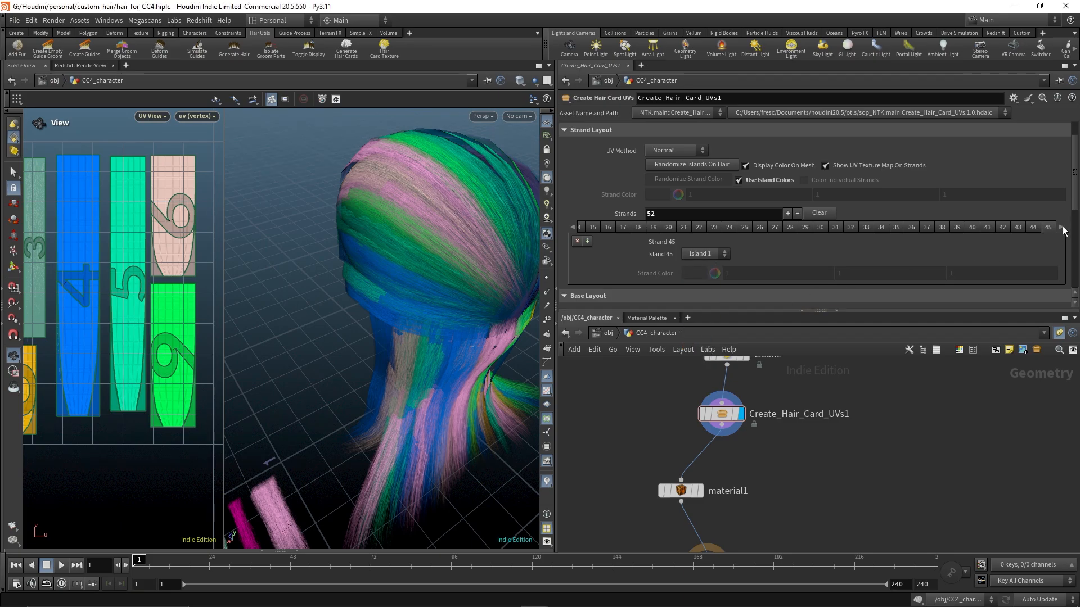
click(1062, 228)
click(1021, 228)
click(1063, 229)
click(1062, 228)
click(714, 254)
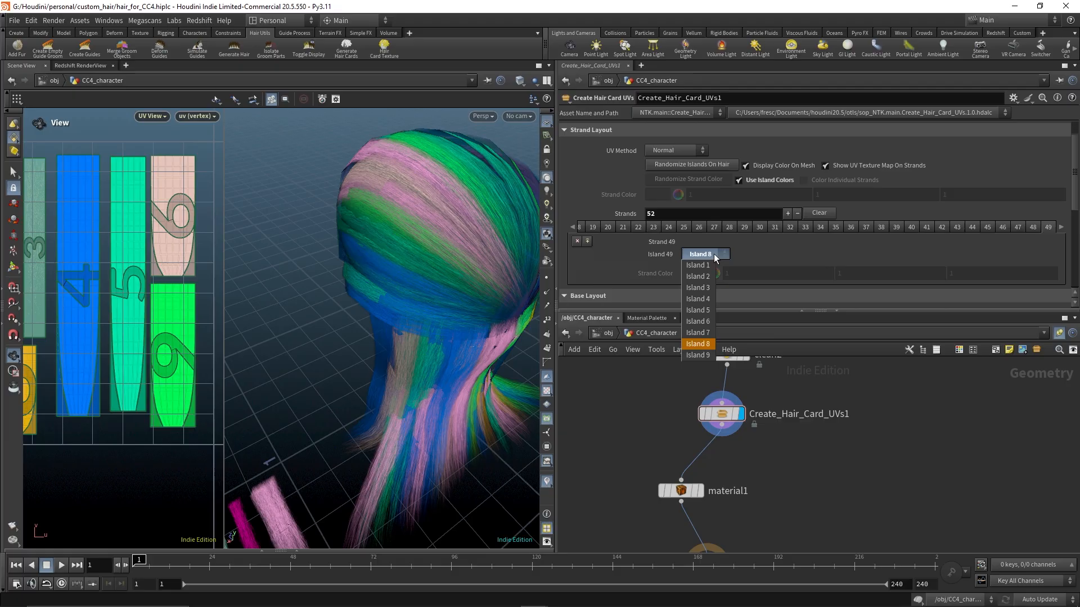
click(696, 355)
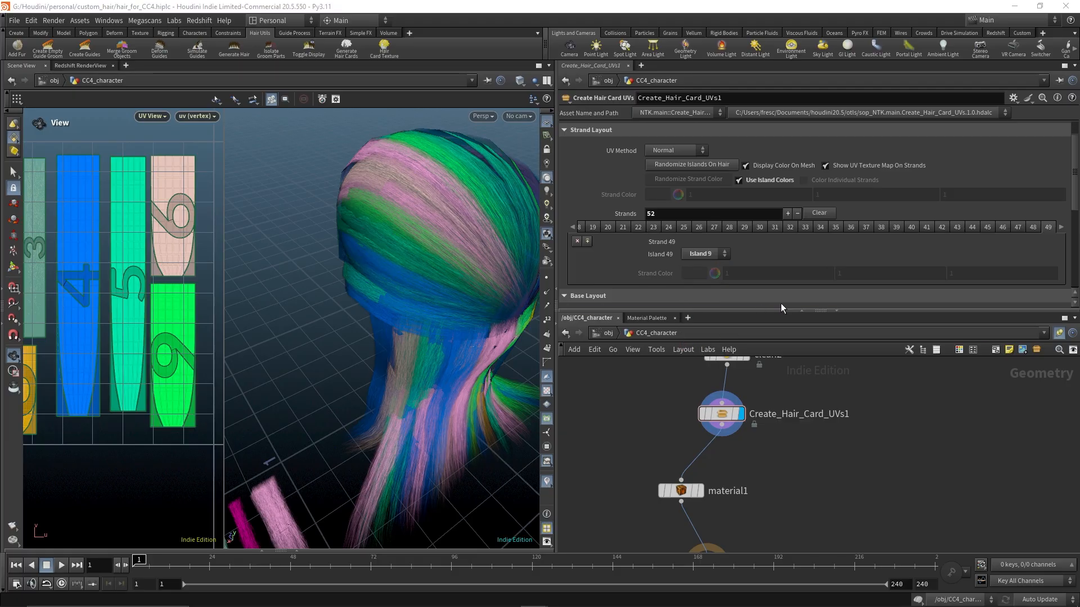
Assign strand 51 to Island 1 and strand 52 to Island 4
click(1062, 229)
click(1063, 229)
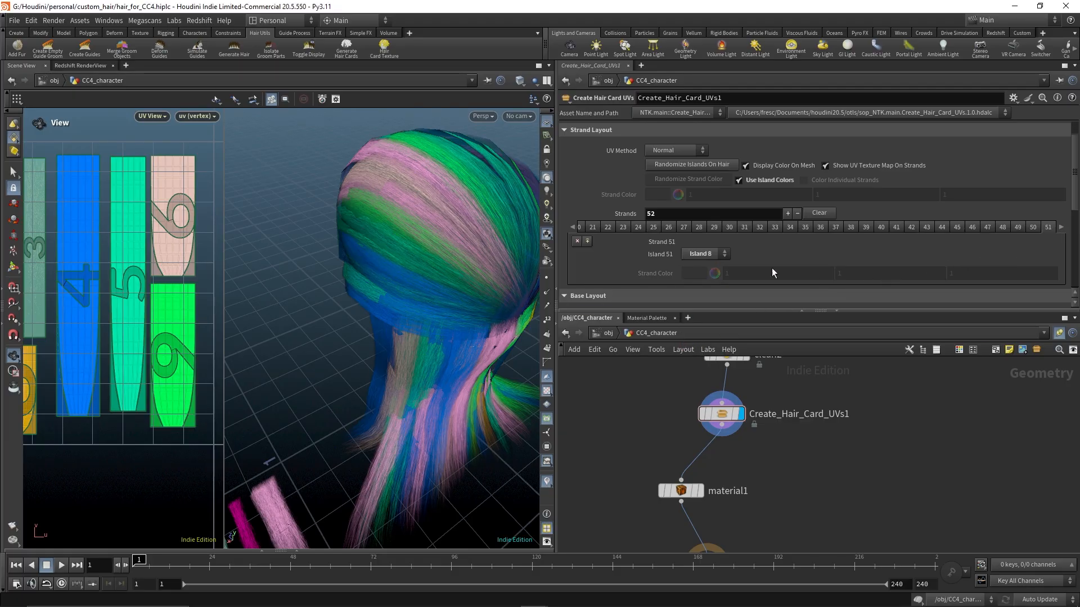
click(704, 254)
click(703, 265)
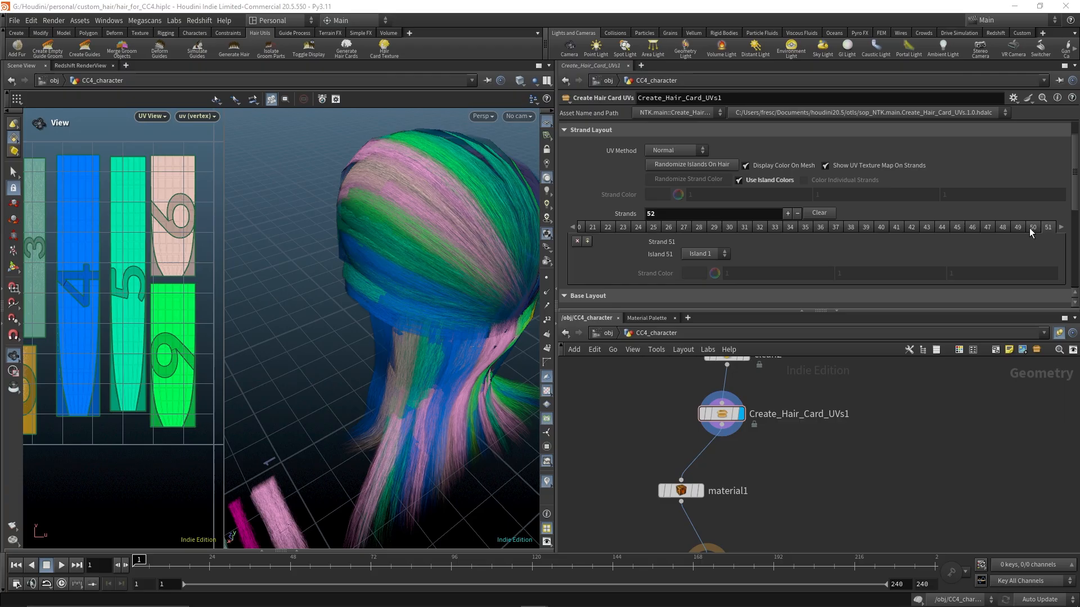
click(1062, 228)
click(704, 254)
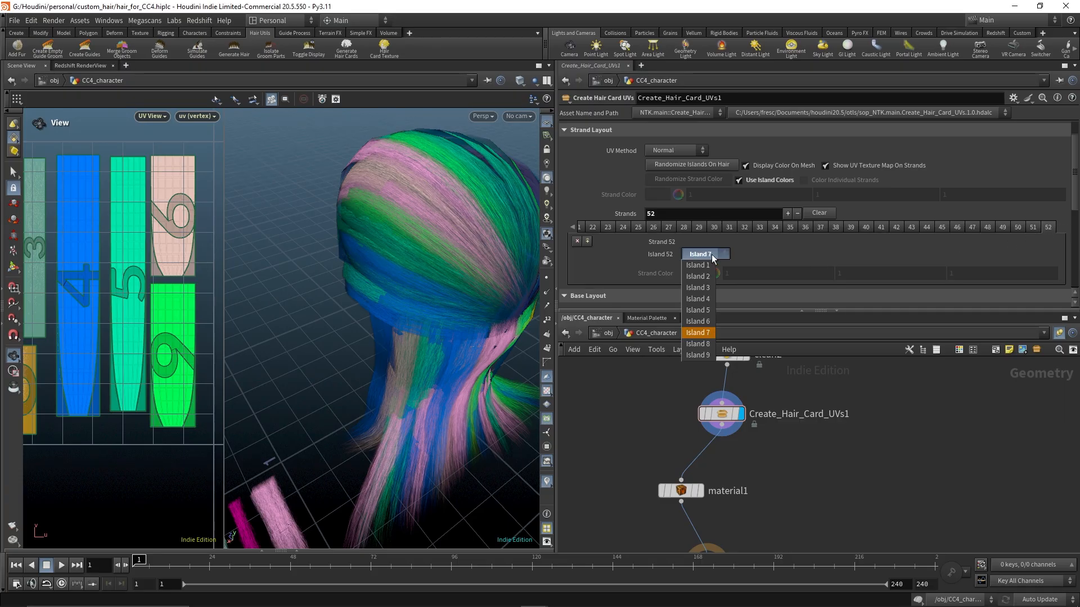
click(699, 300)
Set the 3D viewport to look through cam1
drag(428, 307, 395, 322)
scroll(396, 309, down, 5)
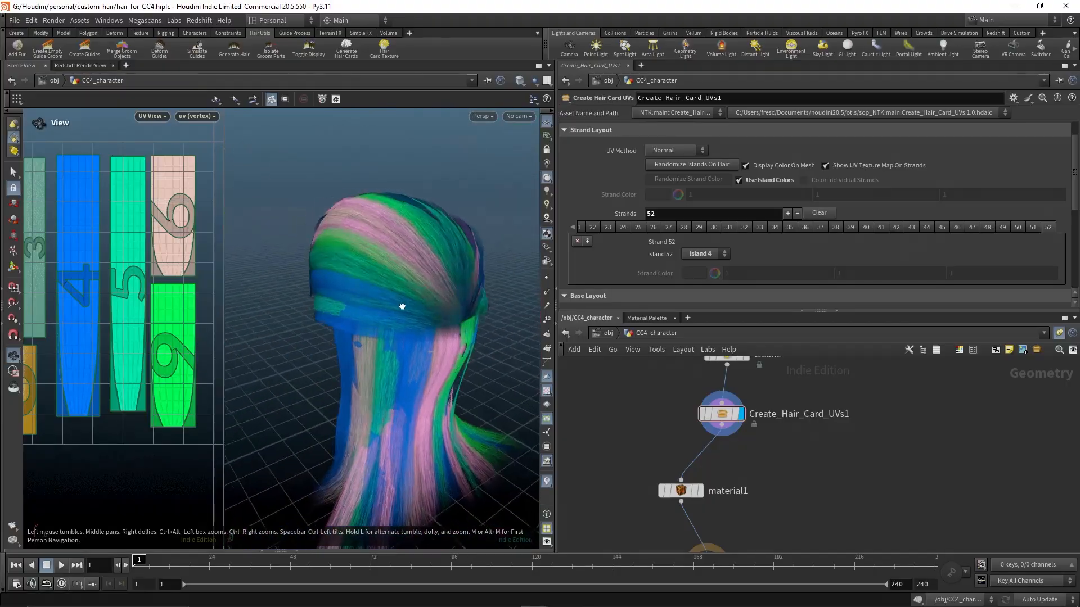
click(515, 118)
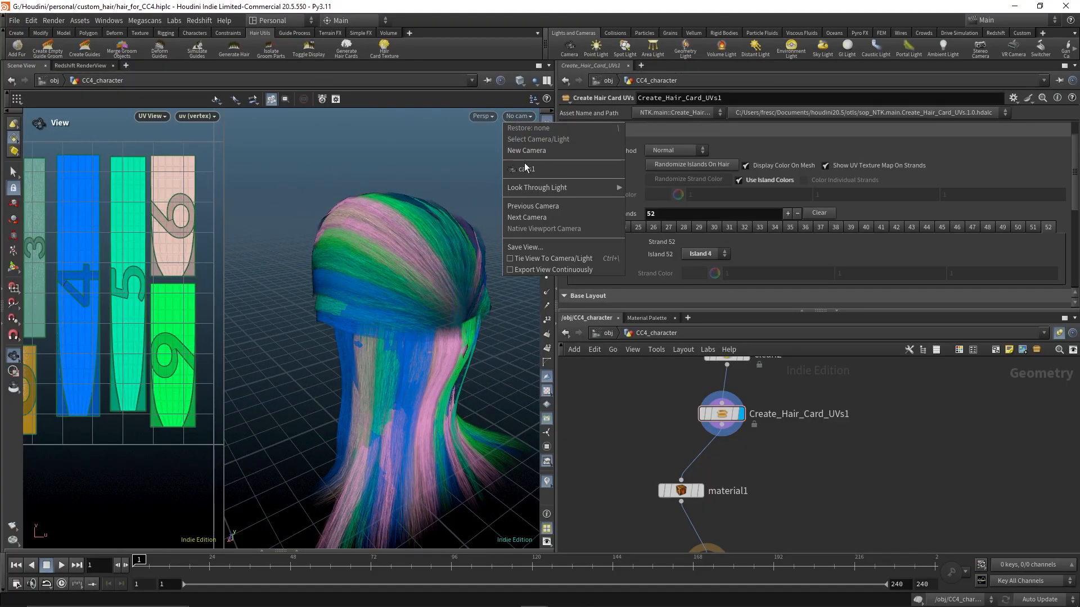
click(526, 169)
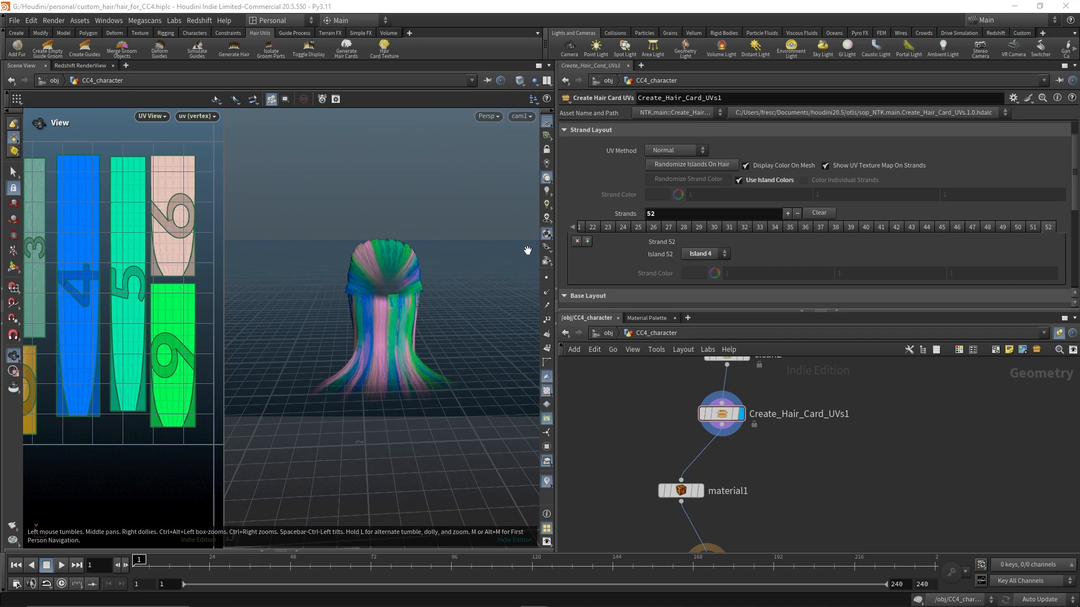
click(546, 151)
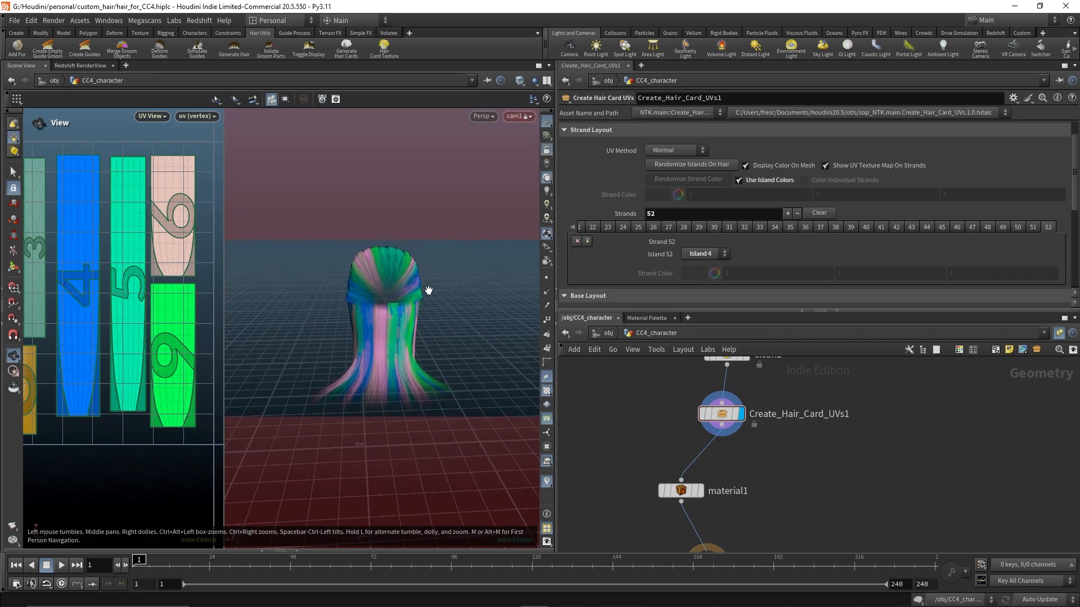
click(544, 163)
Save the scene and start a render in the Redshift RenderView
key(ctrl+s)
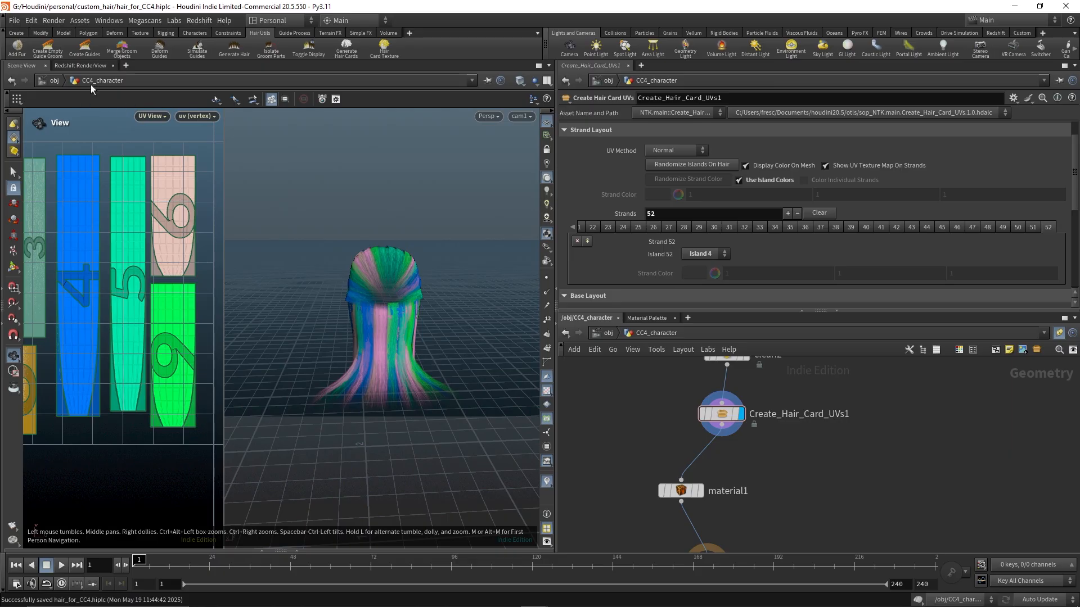
click(89, 66)
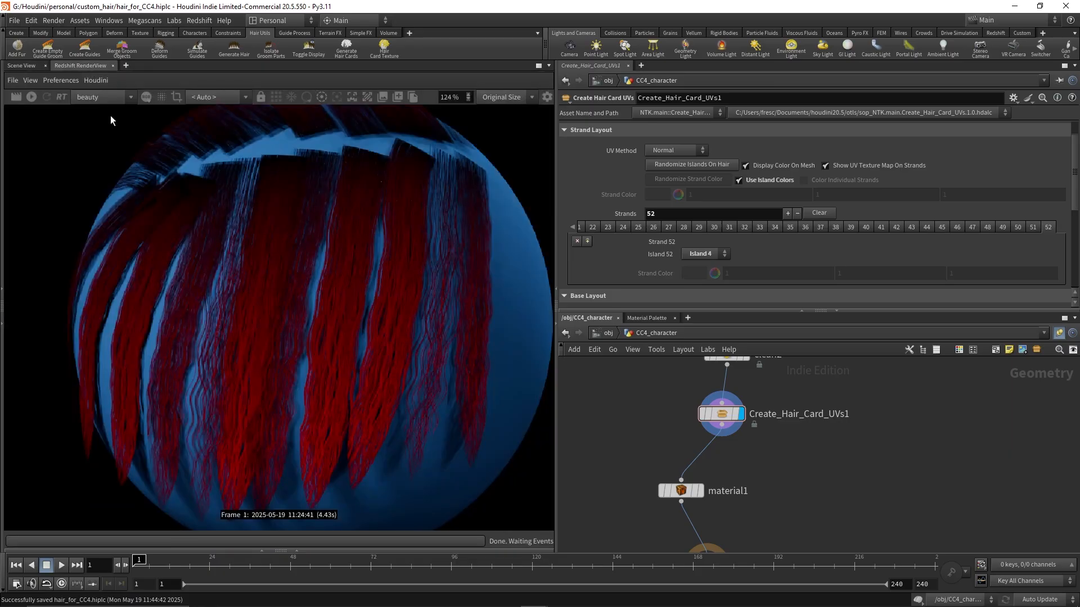
click(17, 96)
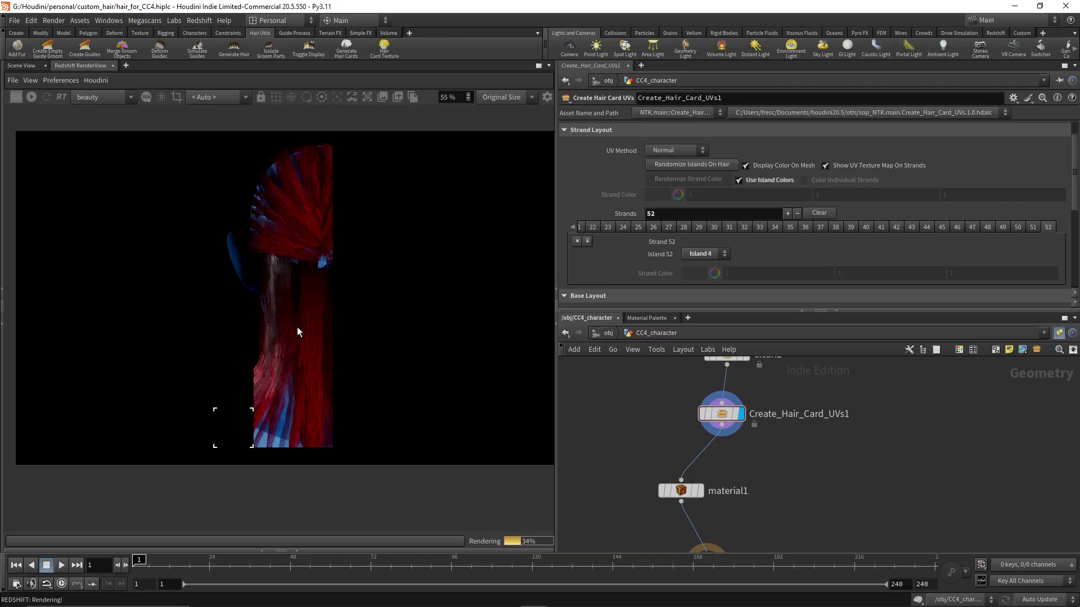
Inspect the rendered hair around the head and neck in the render view
scroll(297, 332, up, 3)
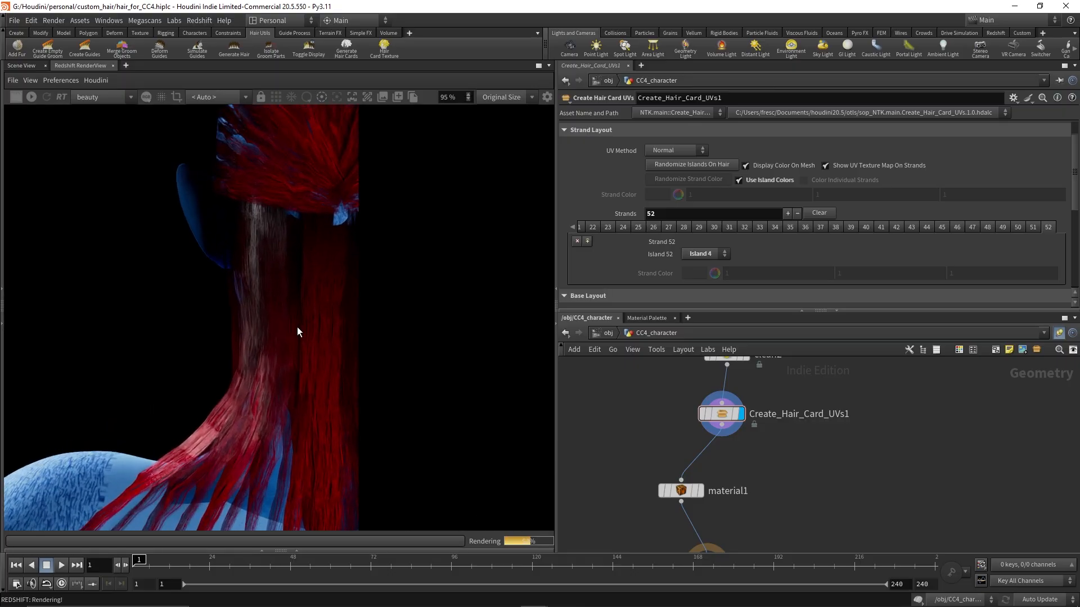
scroll(297, 332, up, 2)
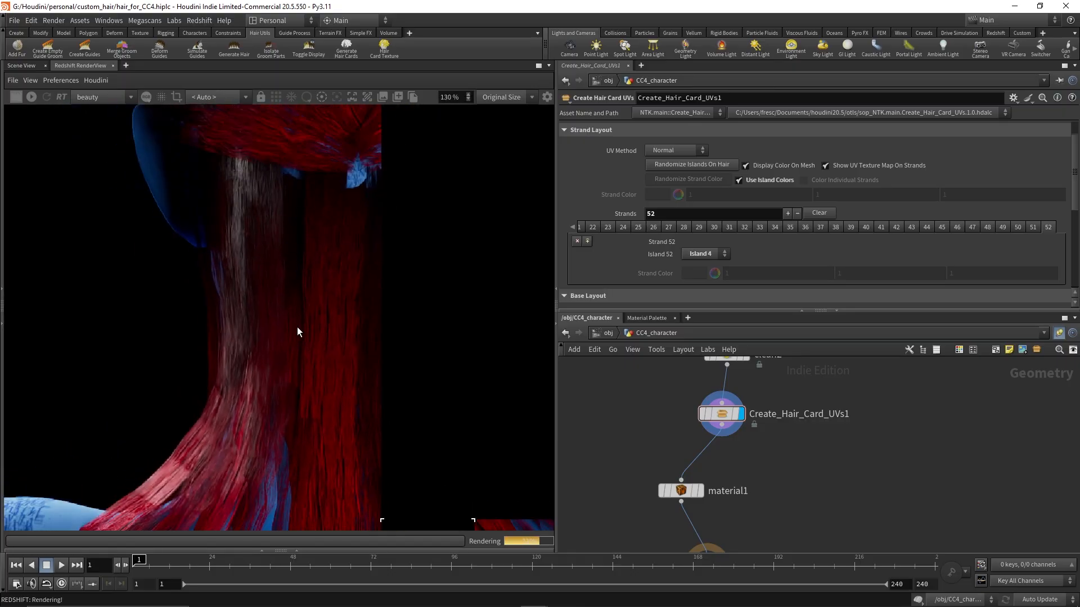
scroll(298, 332, down, 1)
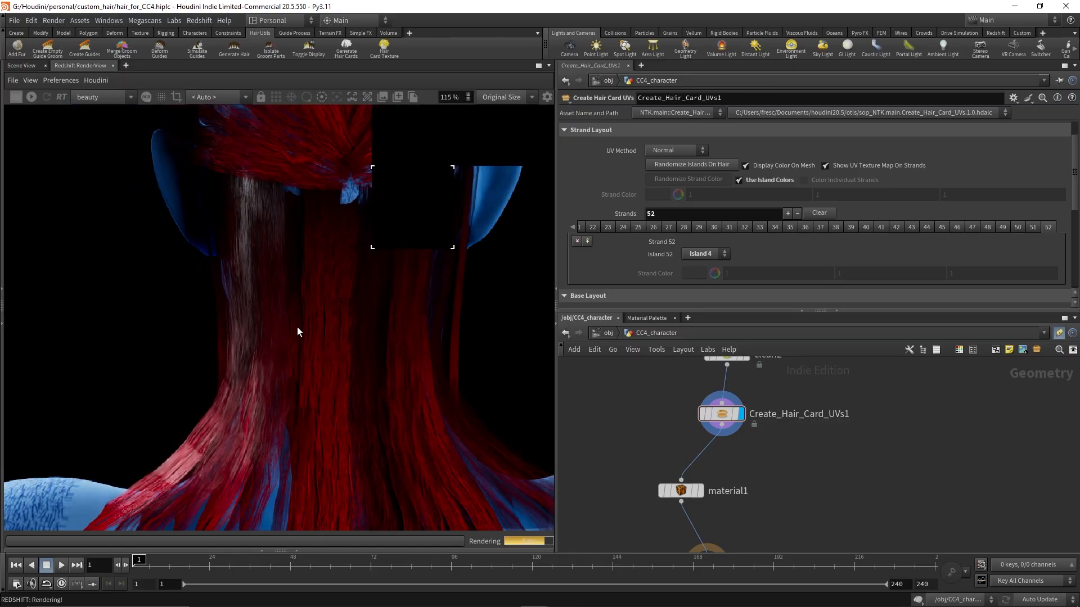
scroll(297, 327, down, 1)
scroll(335, 274, down, 2)
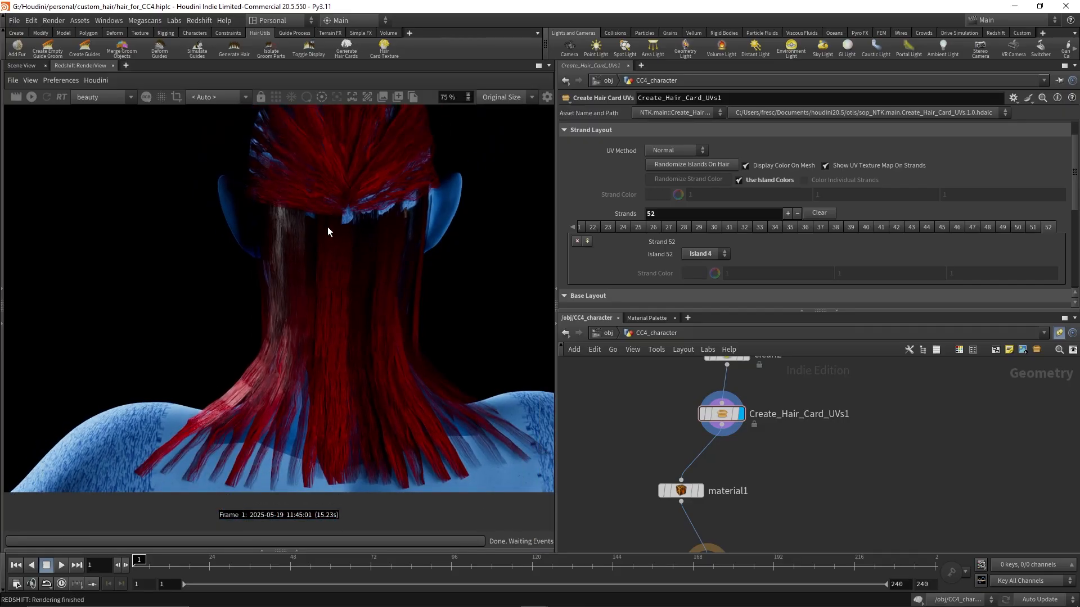
middle_drag(328, 232, 306, 374)
scroll(372, 302, up, 1)
scroll(372, 301, up, 4)
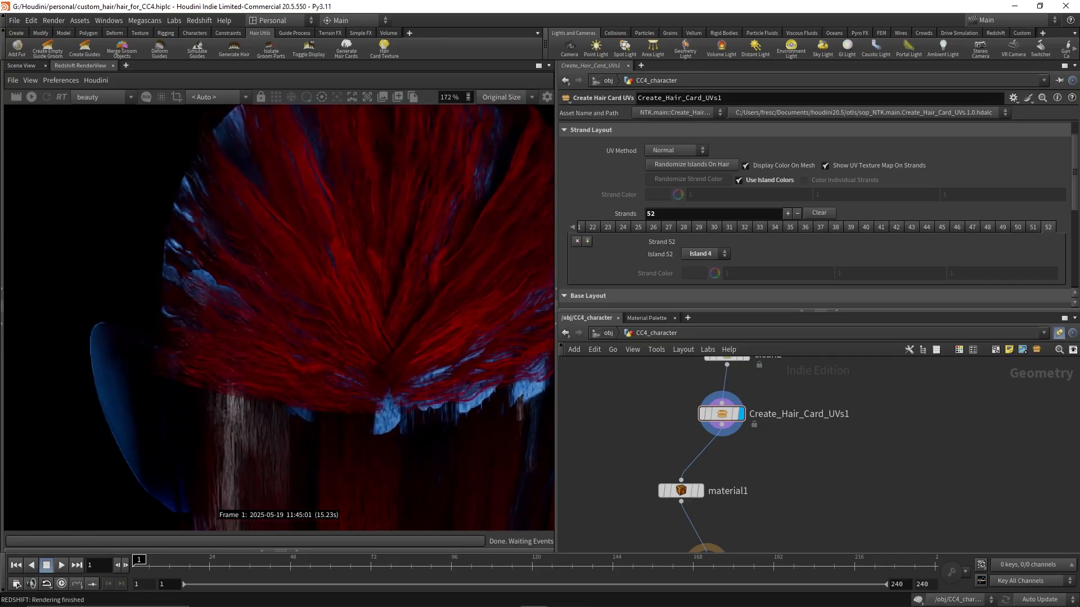
middle_drag(460, 335, 312, 302)
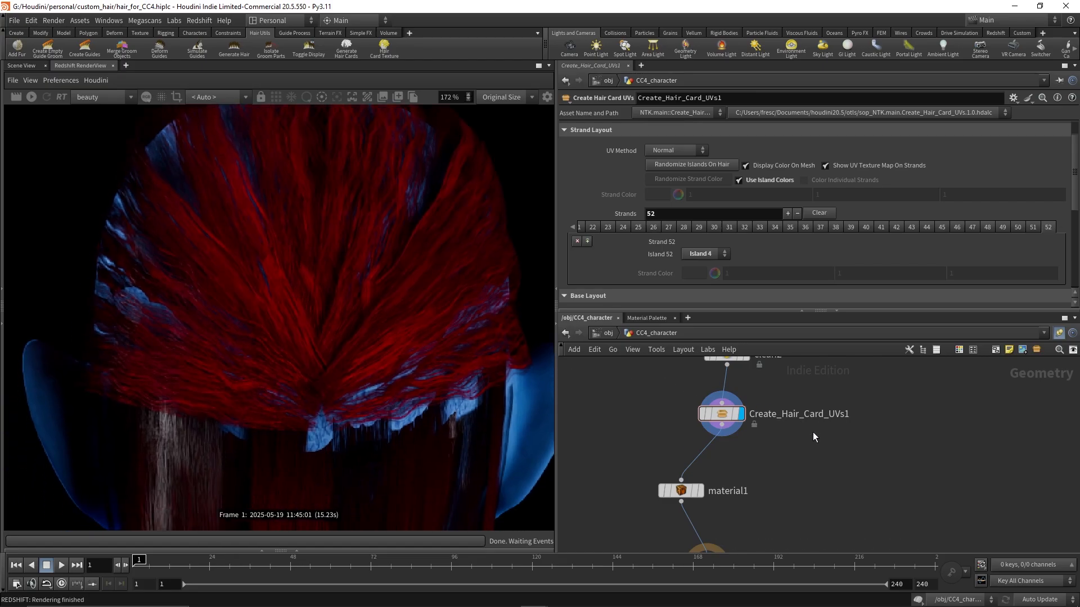
scroll(325, 362, down, 3)
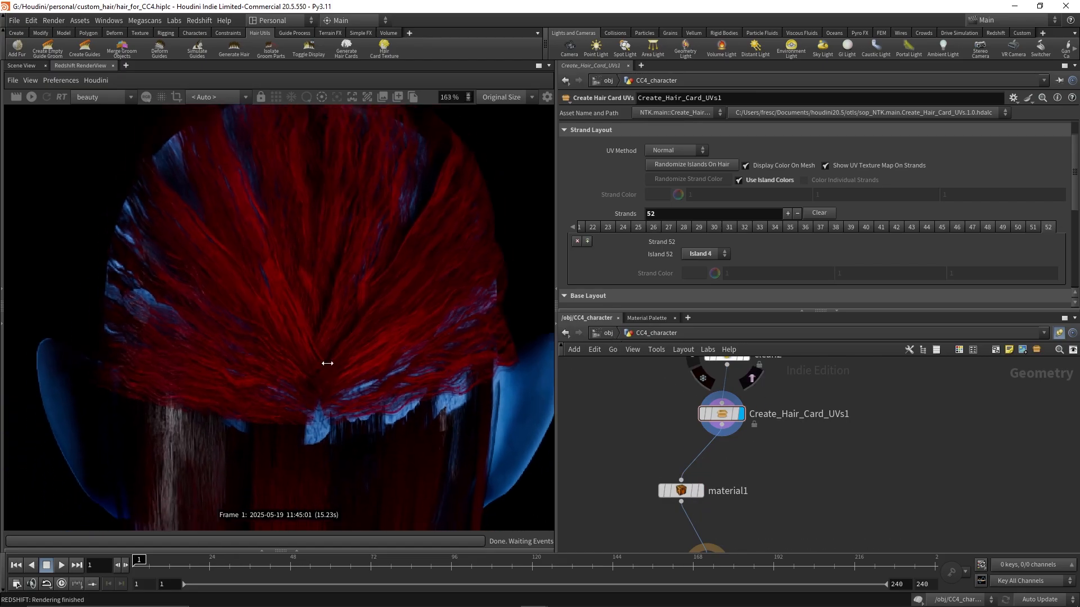
Open the game_hair material network inside matnet1
click(601, 336)
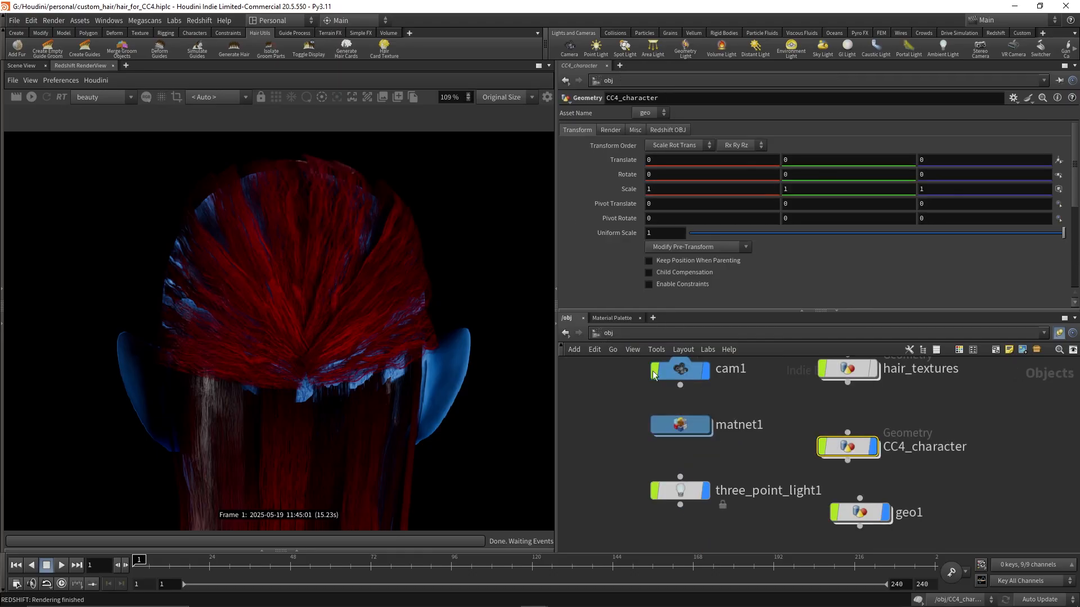
double_click(680, 428)
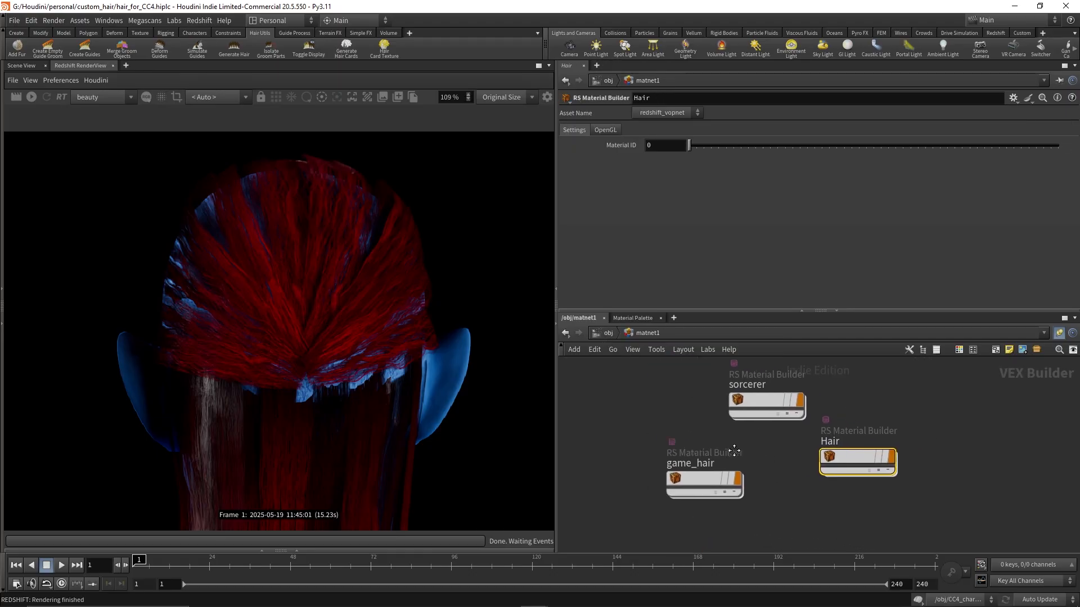
double_click(710, 450)
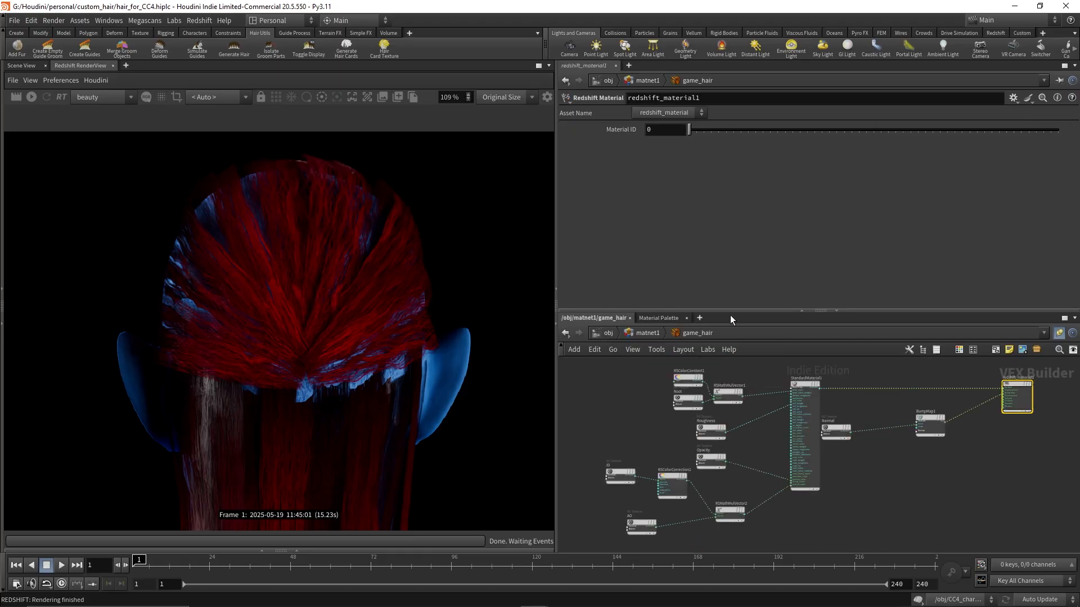
drag(731, 311, 738, 168)
scroll(724, 289, up, 3)
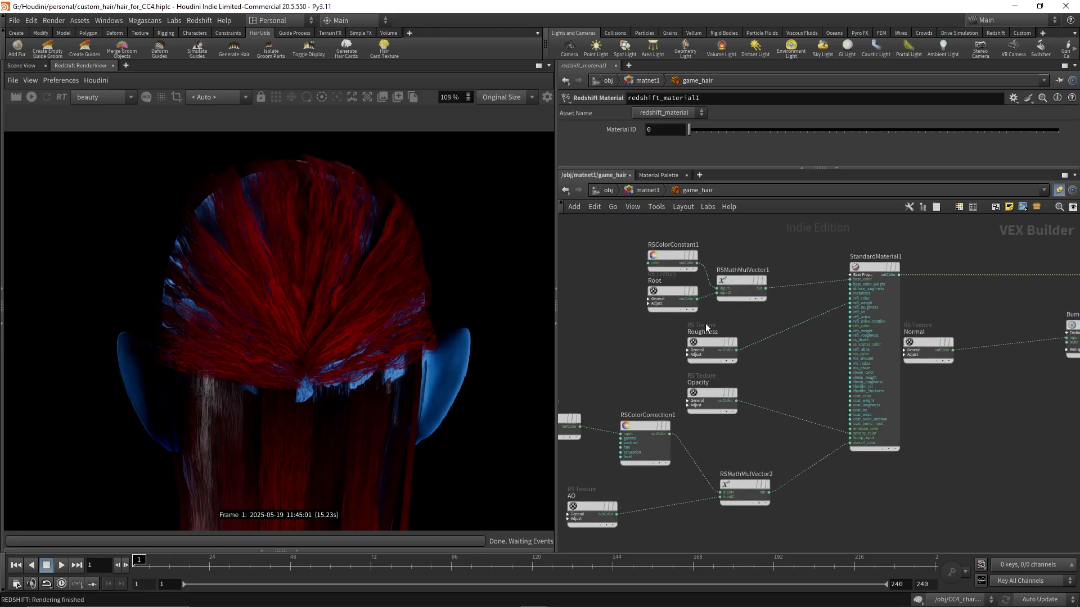
scroll(698, 315, up, 3)
Set the Root texture's file to hair_render.root.exr from the hair_renders folder
click(710, 342)
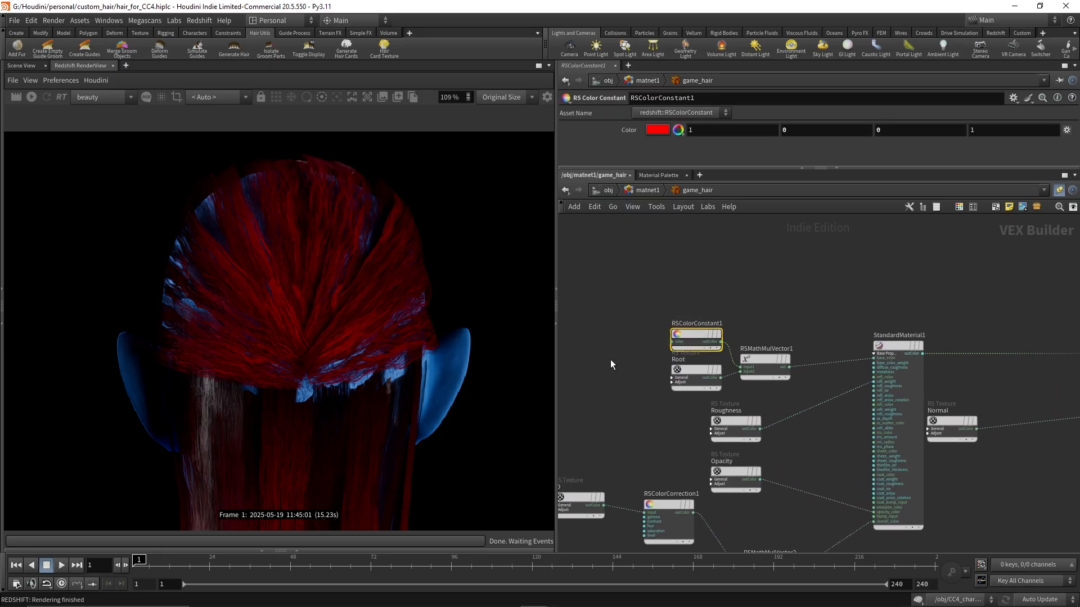
click(693, 389)
drag(697, 168, 680, 259)
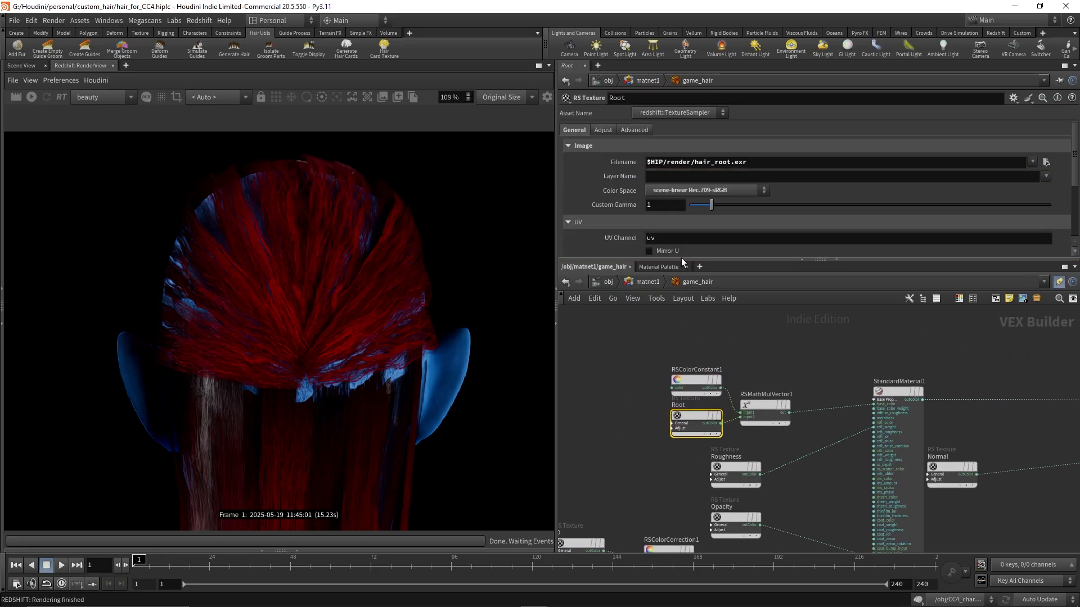
click(1045, 162)
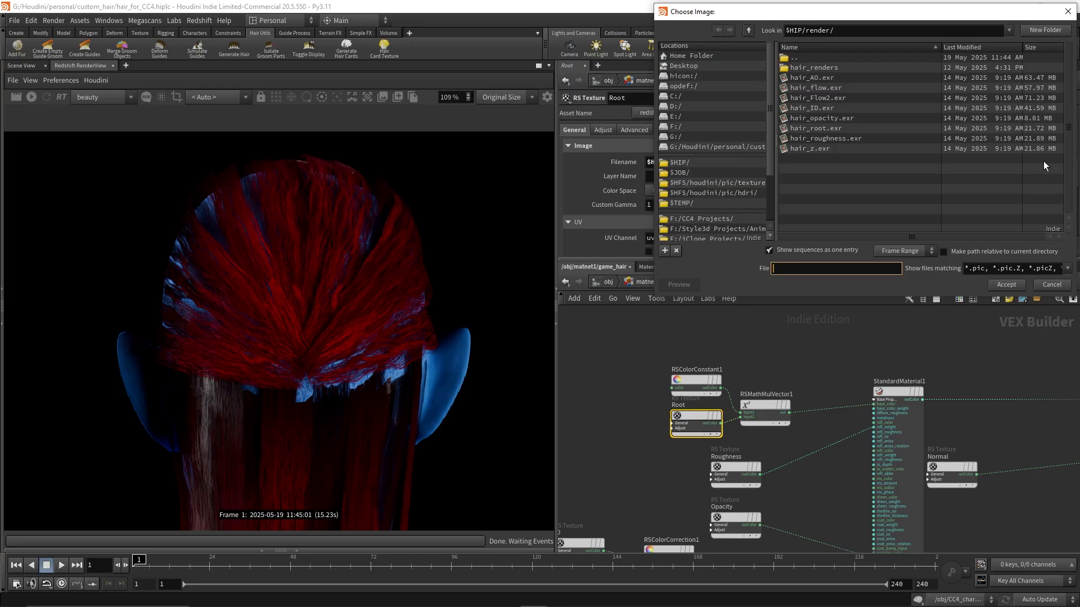
double_click(812, 65)
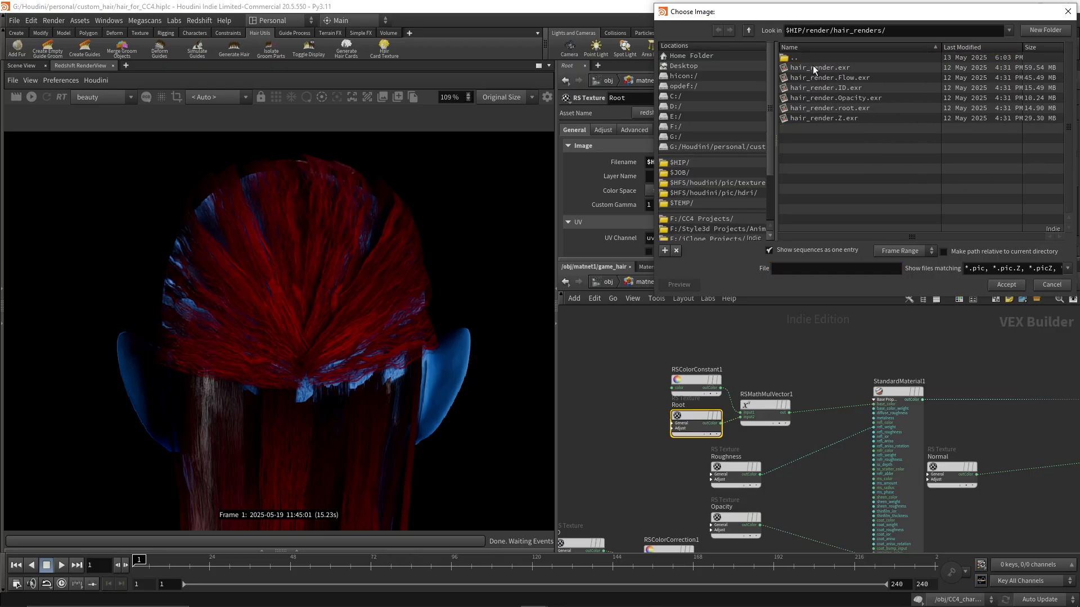
click(864, 109)
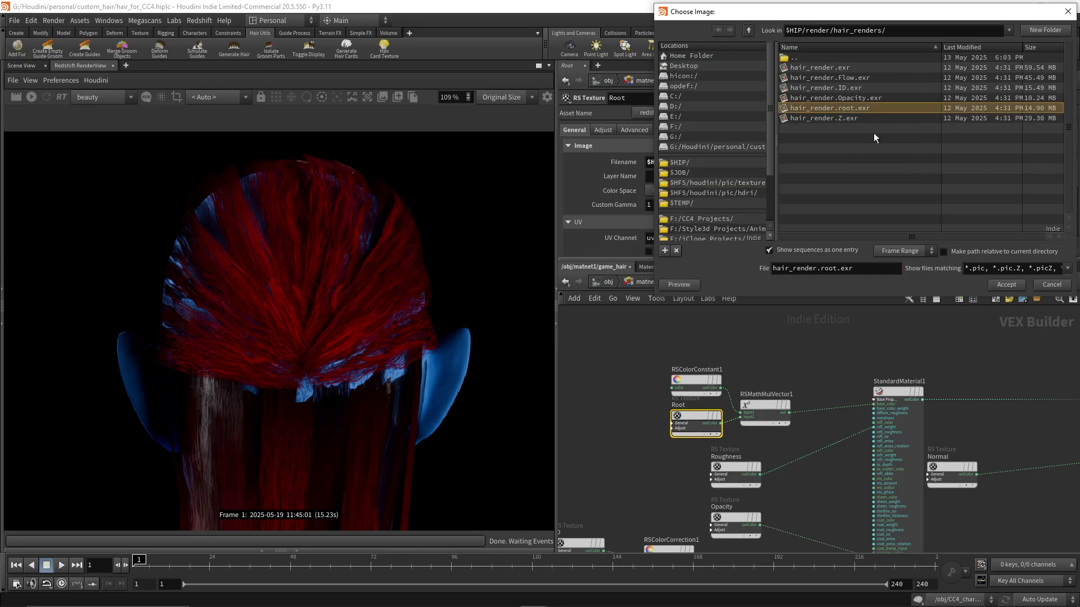
click(1006, 285)
middle_drag(643, 467, 637, 431)
click(731, 432)
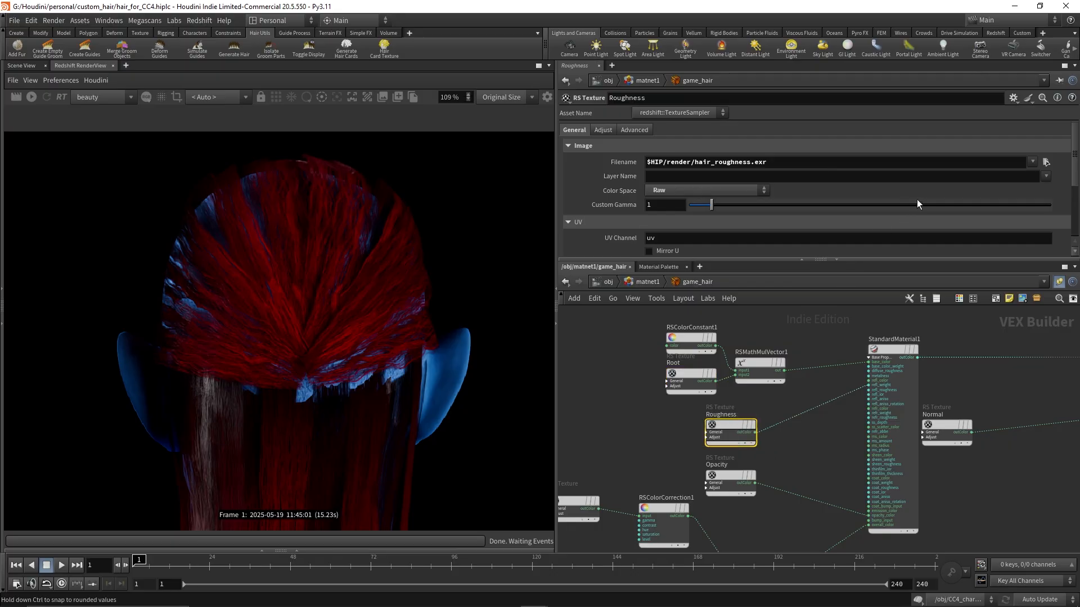
click(1045, 162)
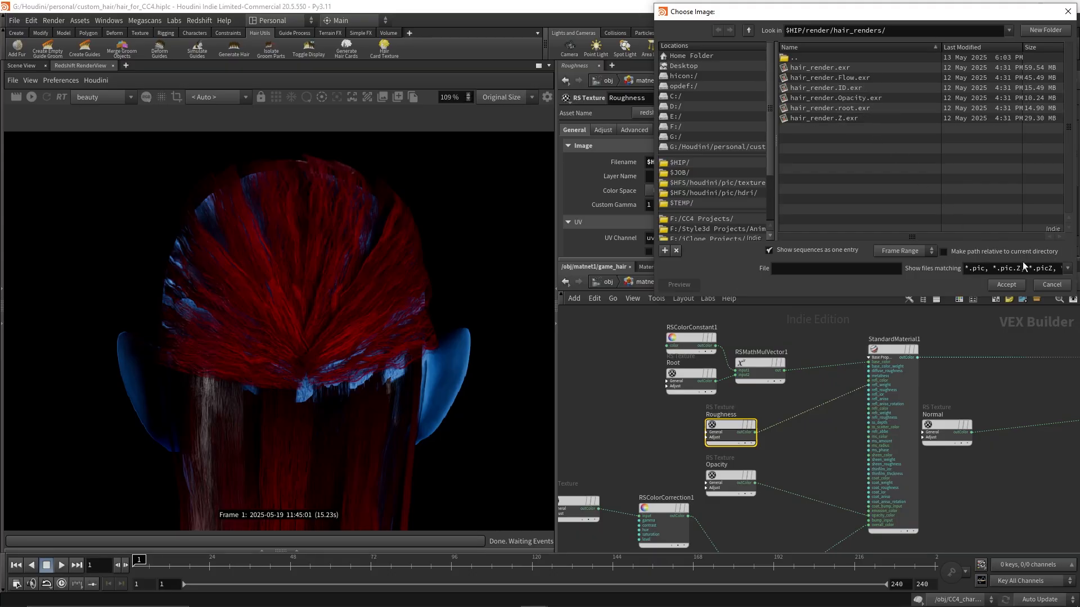
click(1050, 284)
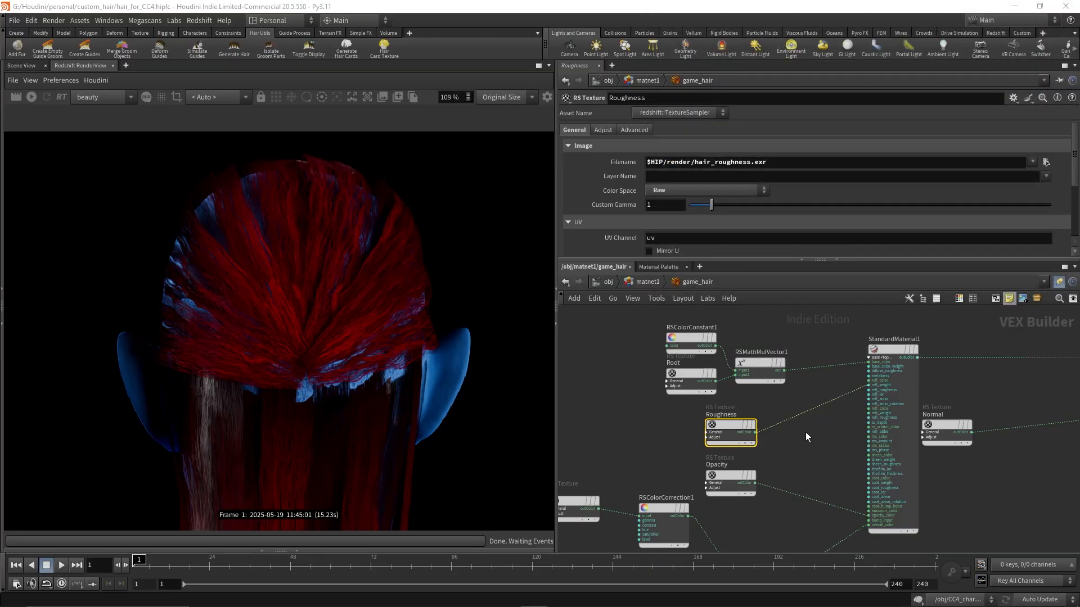
Inspect the StandardMaterial1 node's inputs and parameters
key(y)
drag(811, 435, 811, 401)
scroll(865, 392, up, 5)
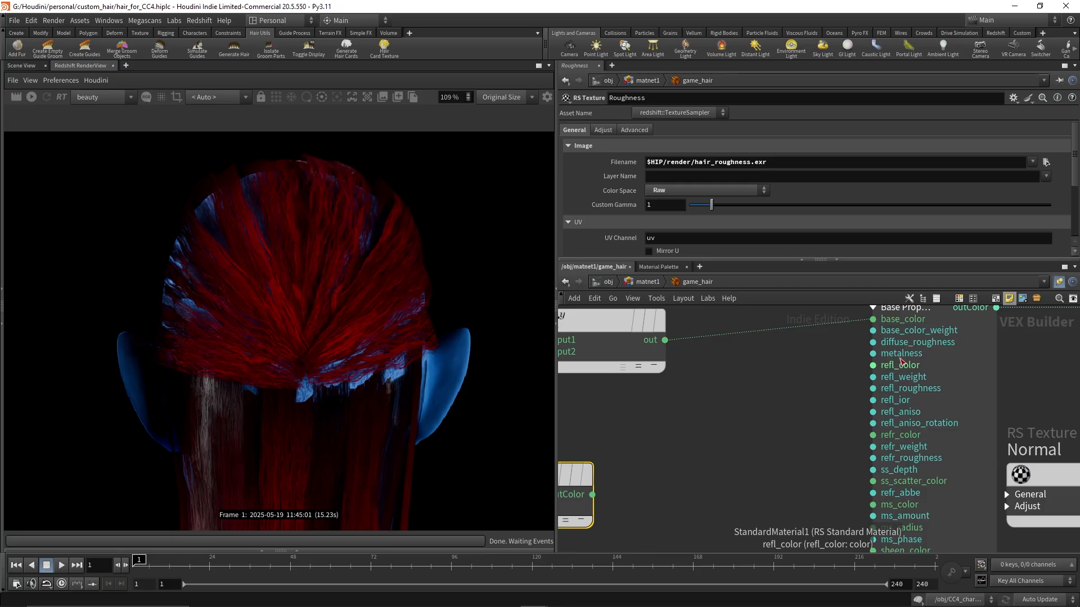
click(899, 356)
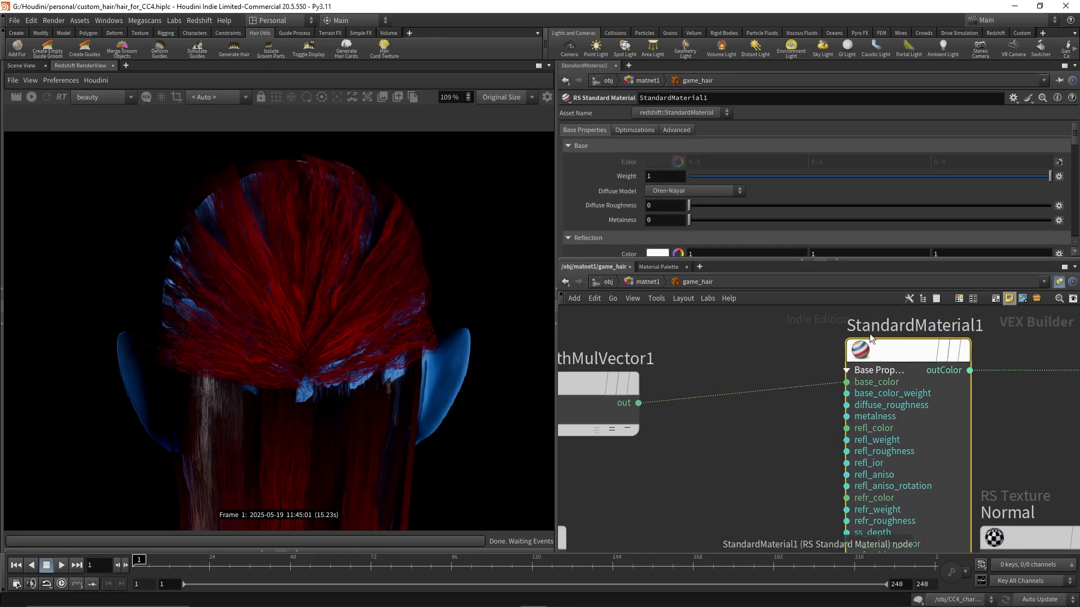
Set the Opacity texture's file to hair_render.Opacity.exr from the hair_renders folder
scroll(760, 224, down, 5)
drag(782, 209, 676, 208)
middle_drag(748, 494, 758, 346)
scroll(756, 430, down, 3)
middle_drag(763, 445, 792, 372)
click(664, 417)
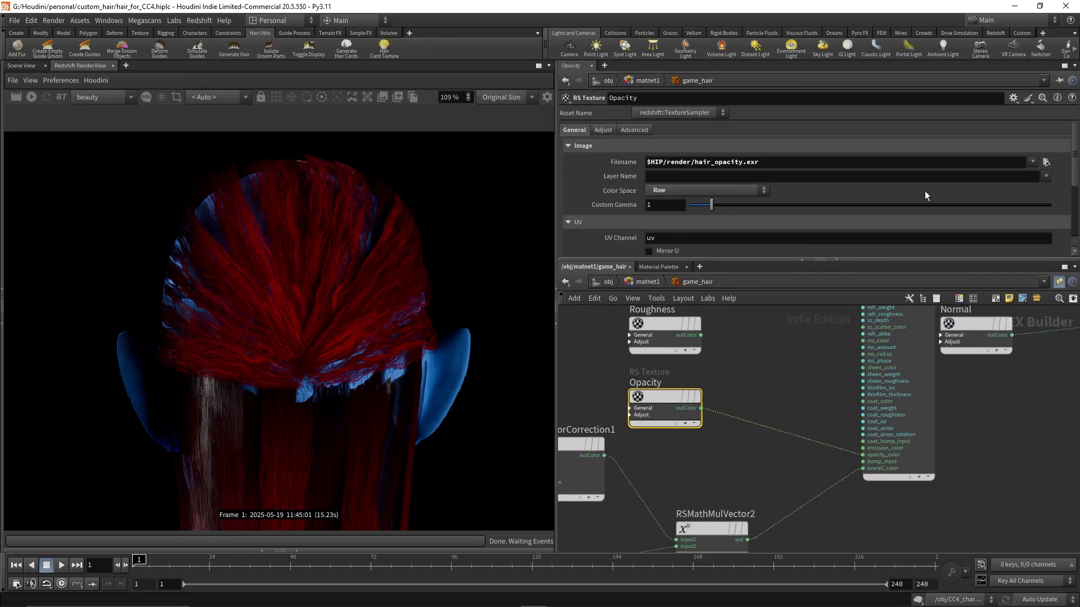
click(1044, 163)
double_click(817, 67)
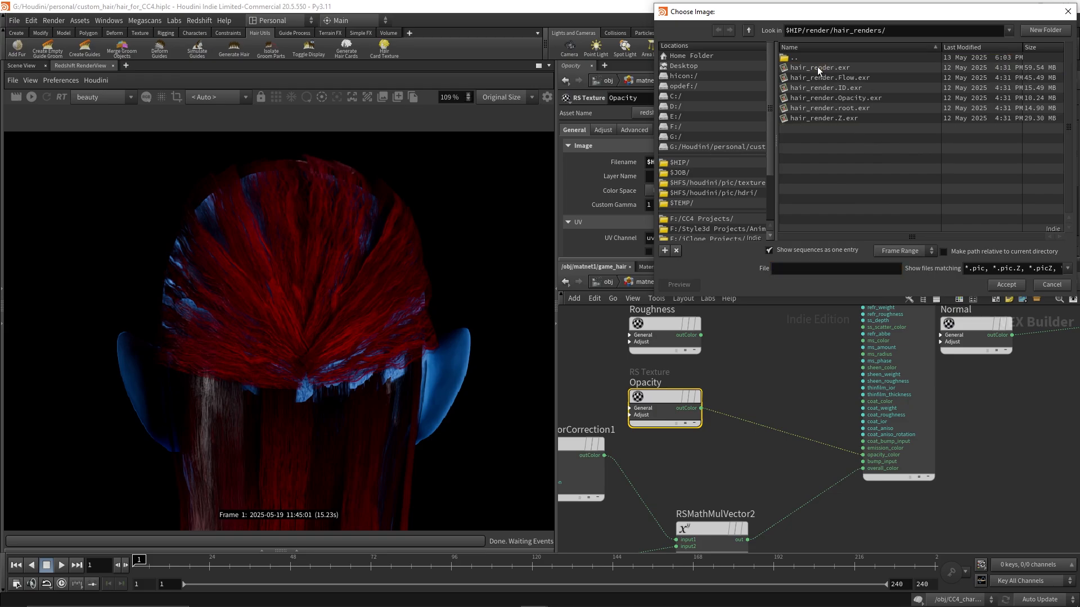
click(846, 97)
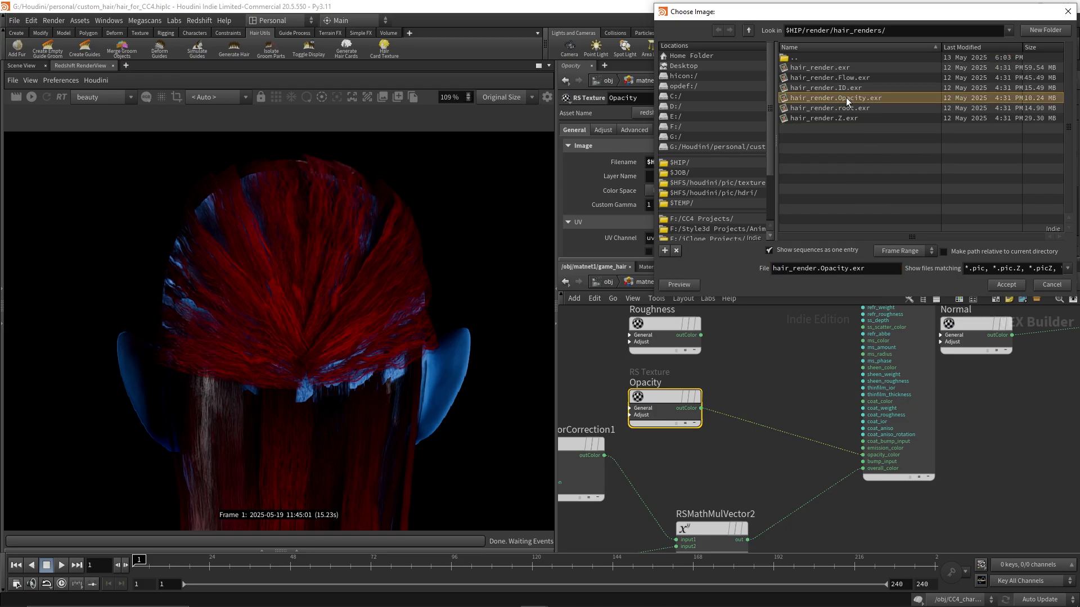
click(1006, 286)
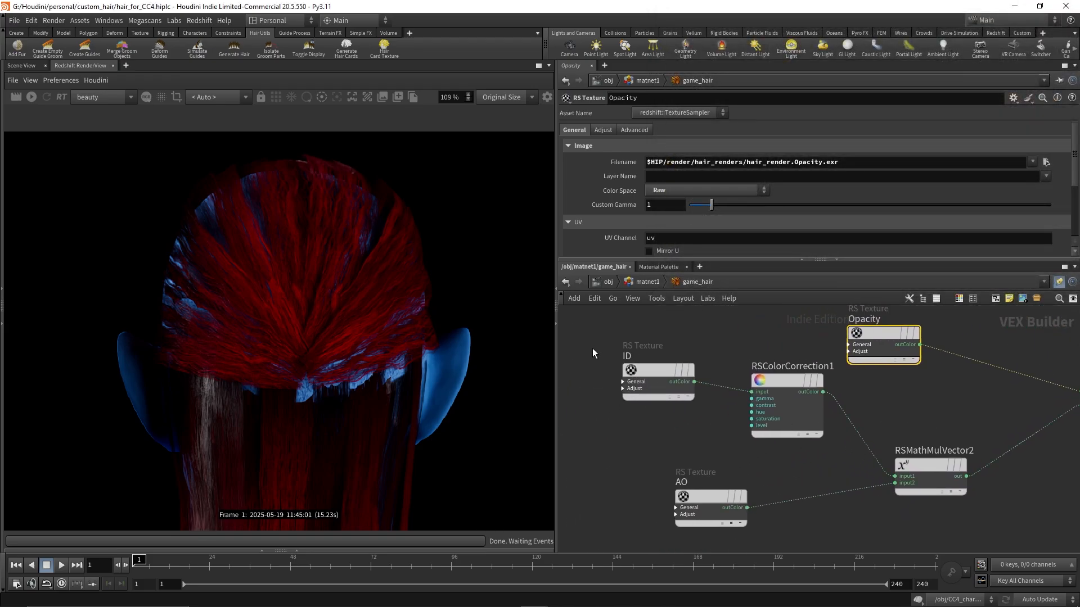
Set the ID texture's file to hair_render.ID.exr from the hair_renders folder
click(656, 371)
click(1046, 162)
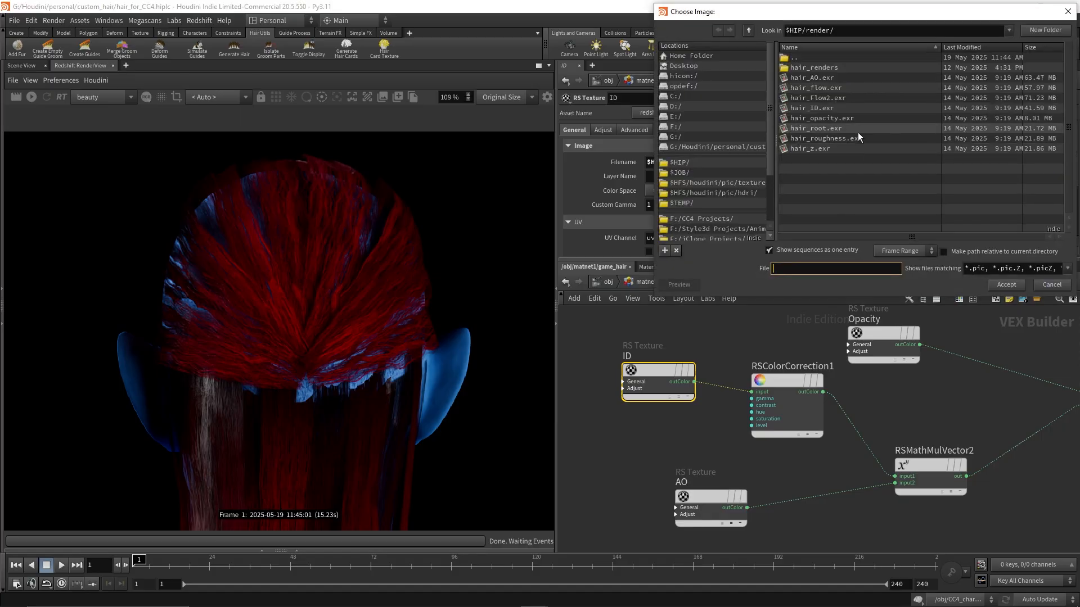
double_click(815, 68)
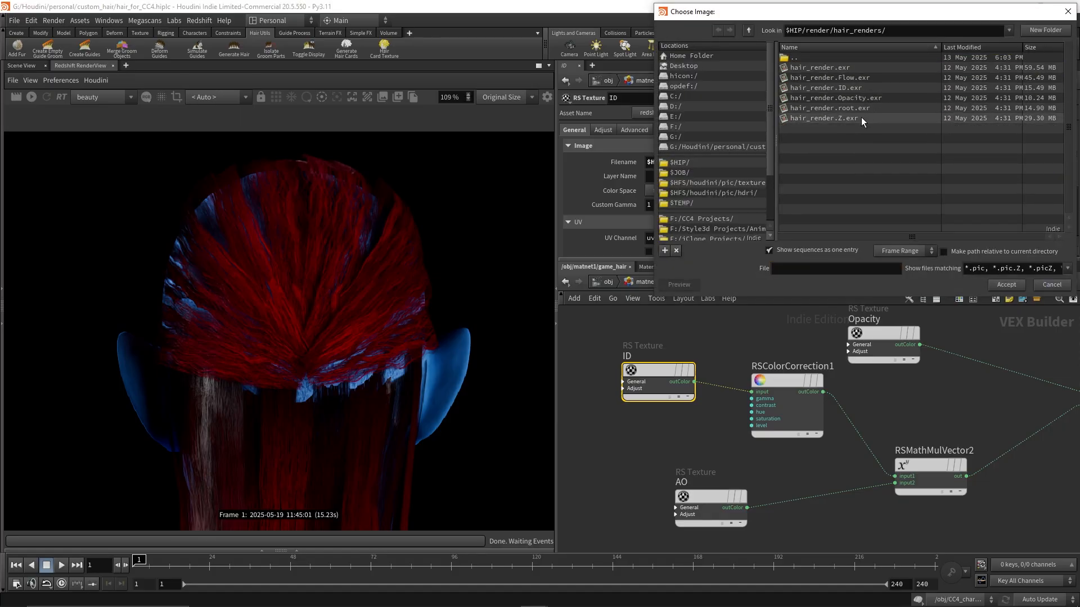
click(854, 87)
click(1007, 285)
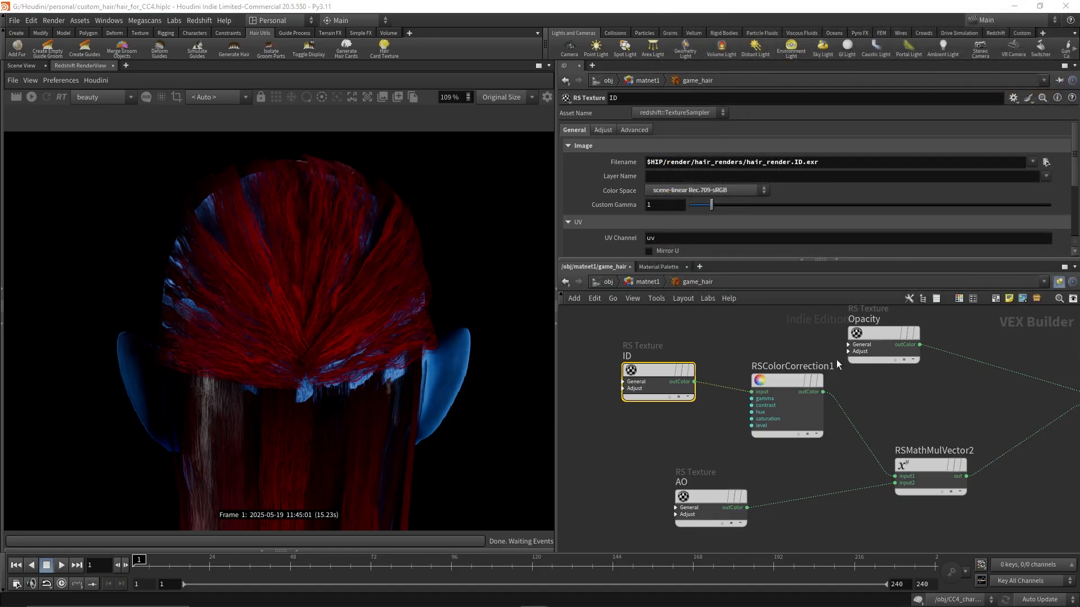
click(708, 497)
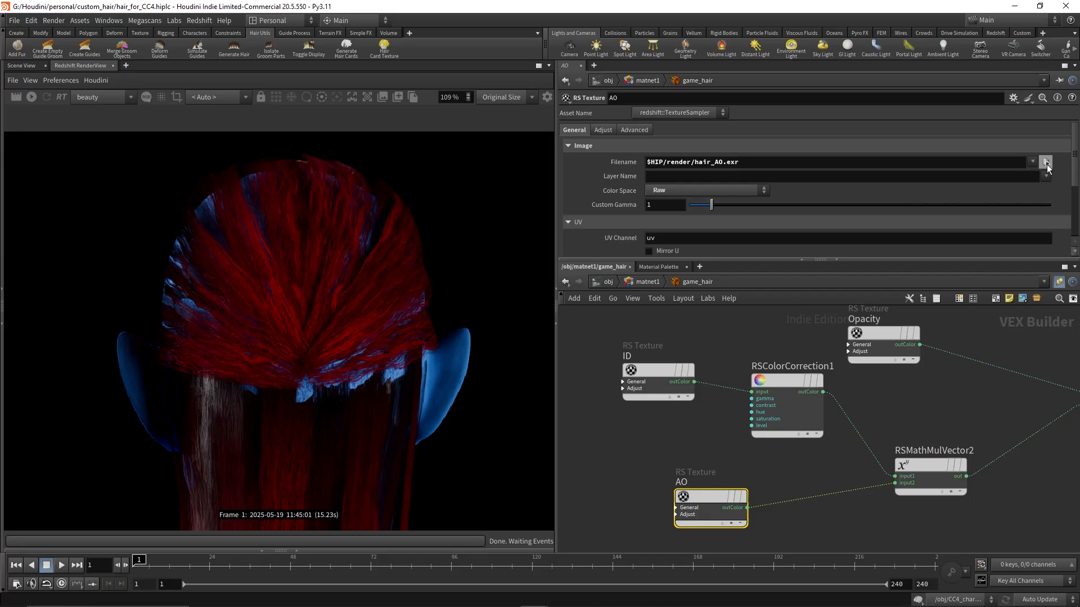
click(1046, 162)
double_click(817, 64)
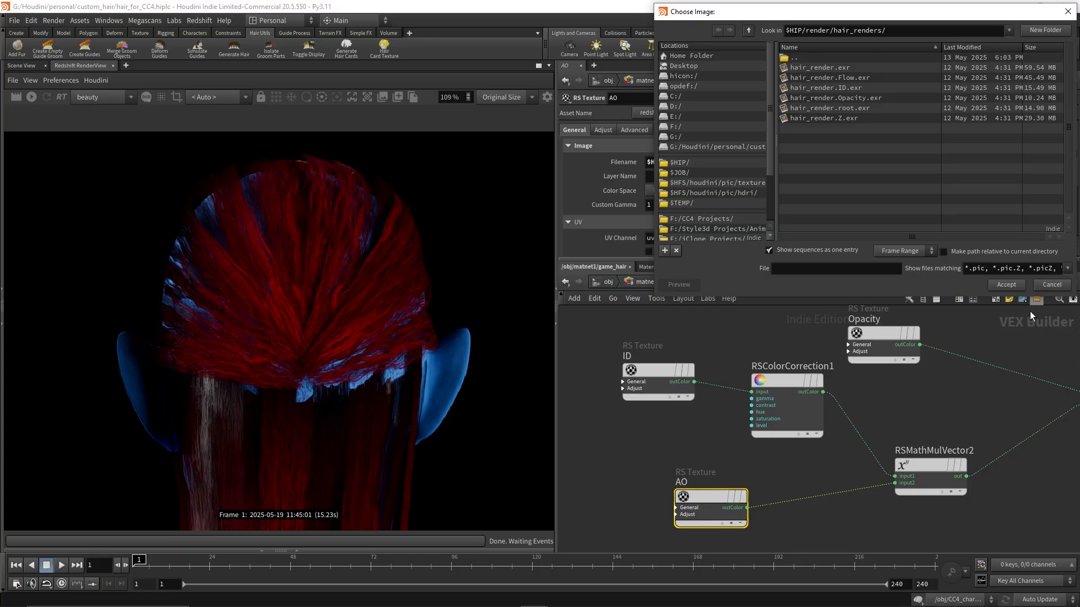
click(1059, 286)
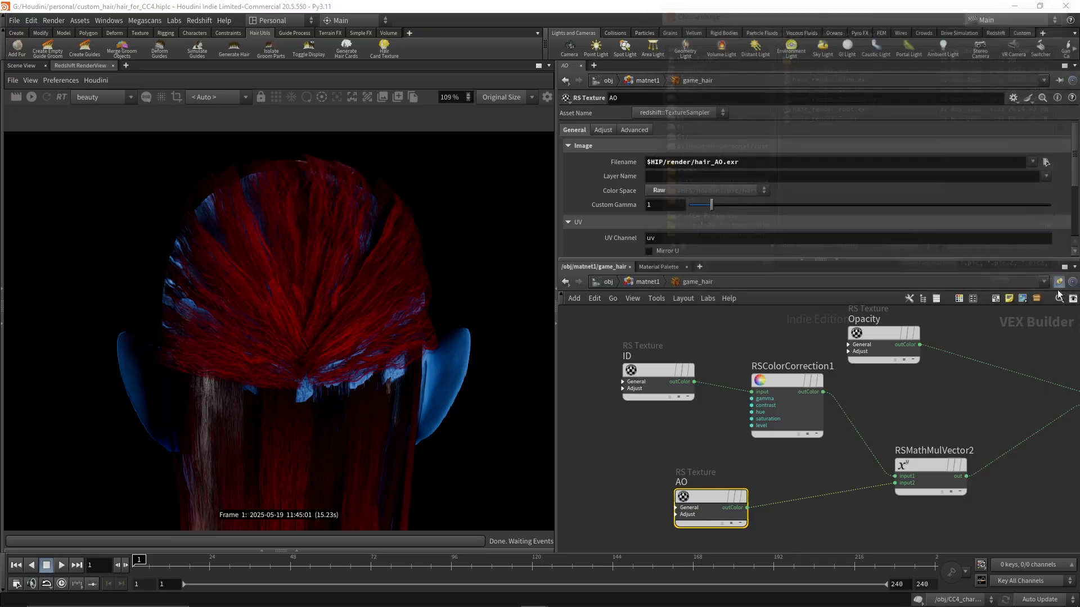
Set the Normal texture's file to hair_render.Flow.exr from the hair_renders folder
middle_drag(960, 388, 856, 468)
mouse_move(855, 374)
middle_down()
mouse_move(848, 429)
mouse_move(777, 444)
mouse_move(639, 442)
middle_up()
middle_drag(947, 433, 786, 467)
drag(724, 443, 781, 431)
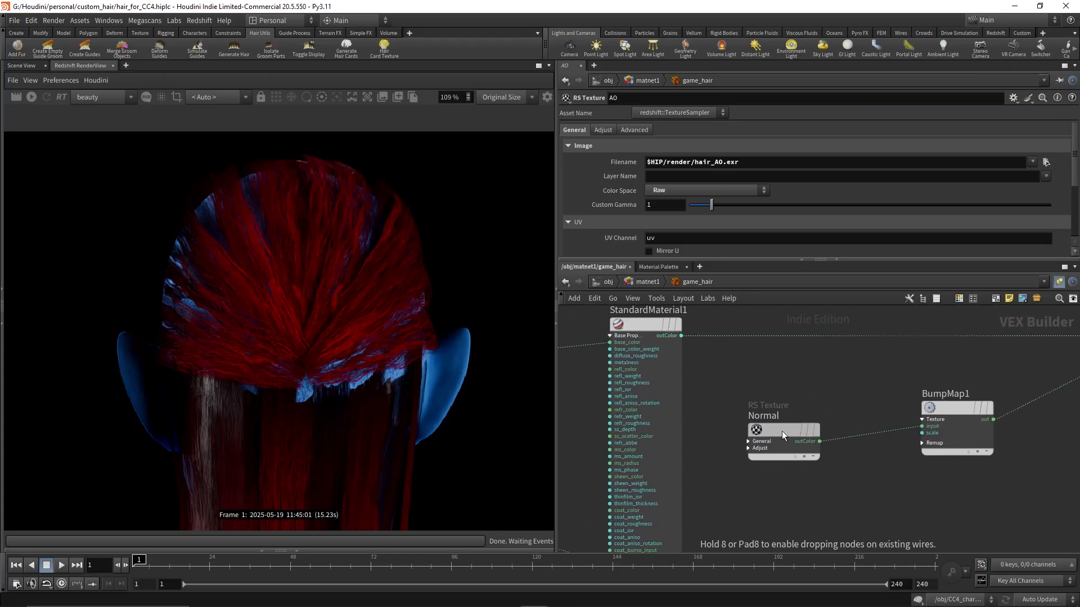
click(1045, 162)
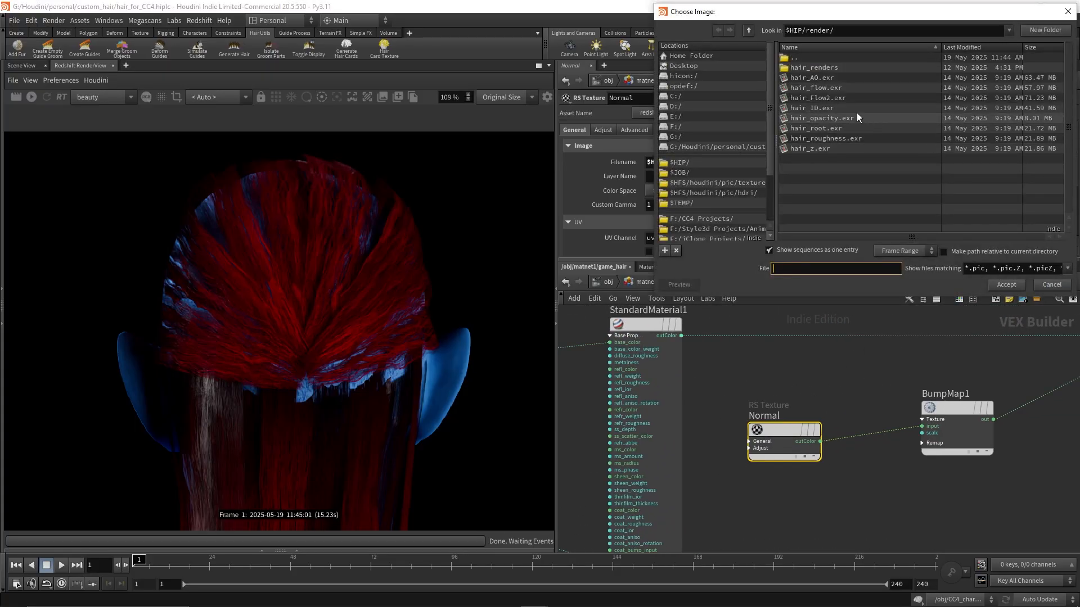
double_click(822, 67)
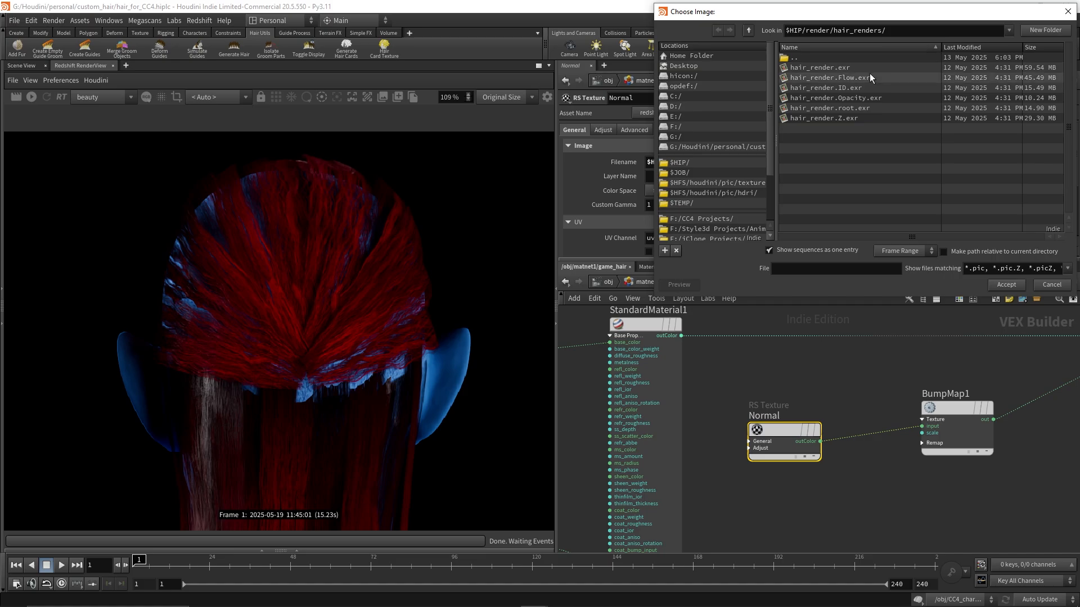
click(848, 78)
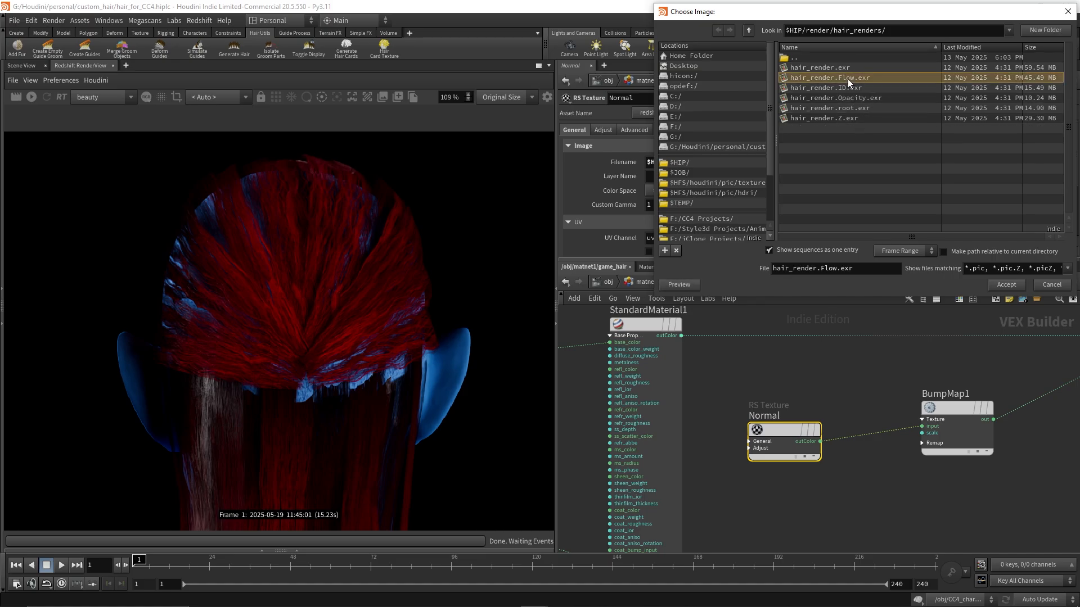
click(1006, 285)
Set the AO texture's file to hair_render.Z.exr from the hair_renders folder
middle_drag(785, 398, 988, 345)
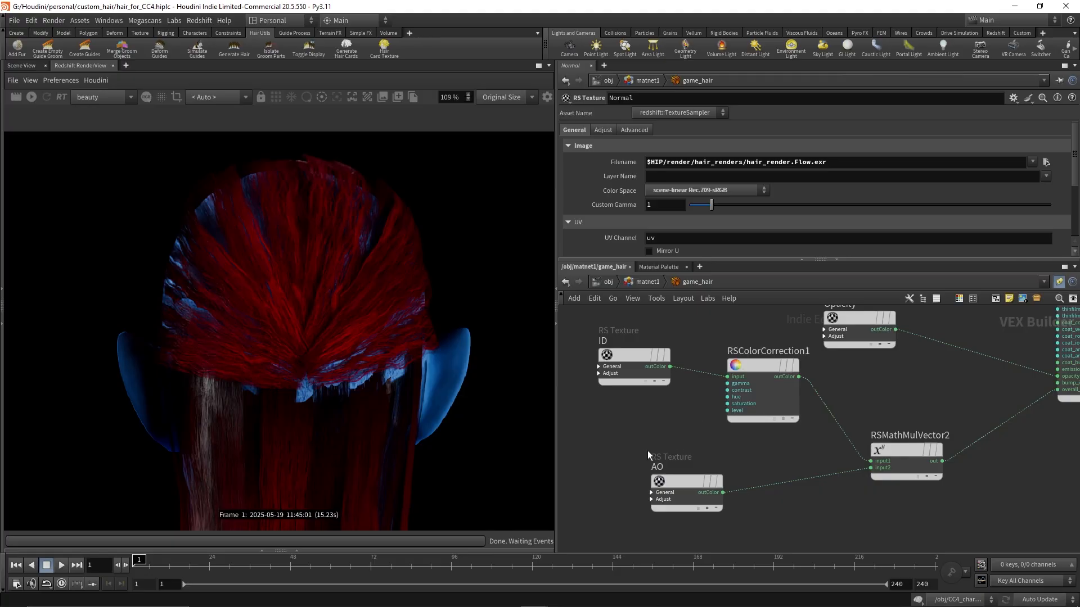
middle_drag(912, 381, 872, 533)
middle_drag(900, 407, 923, 312)
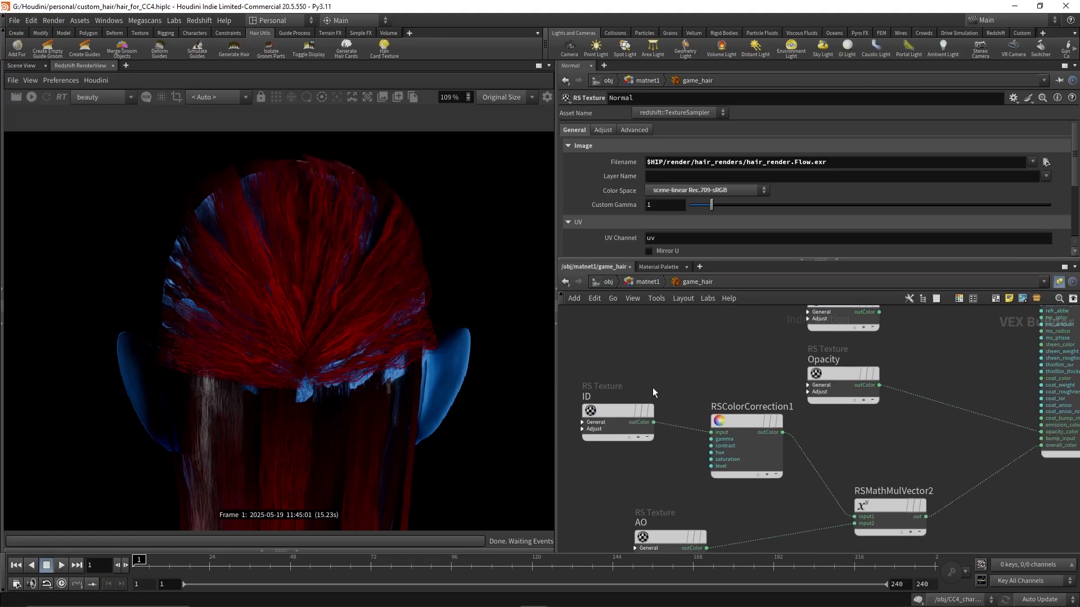
middle_drag(653, 384, 709, 290)
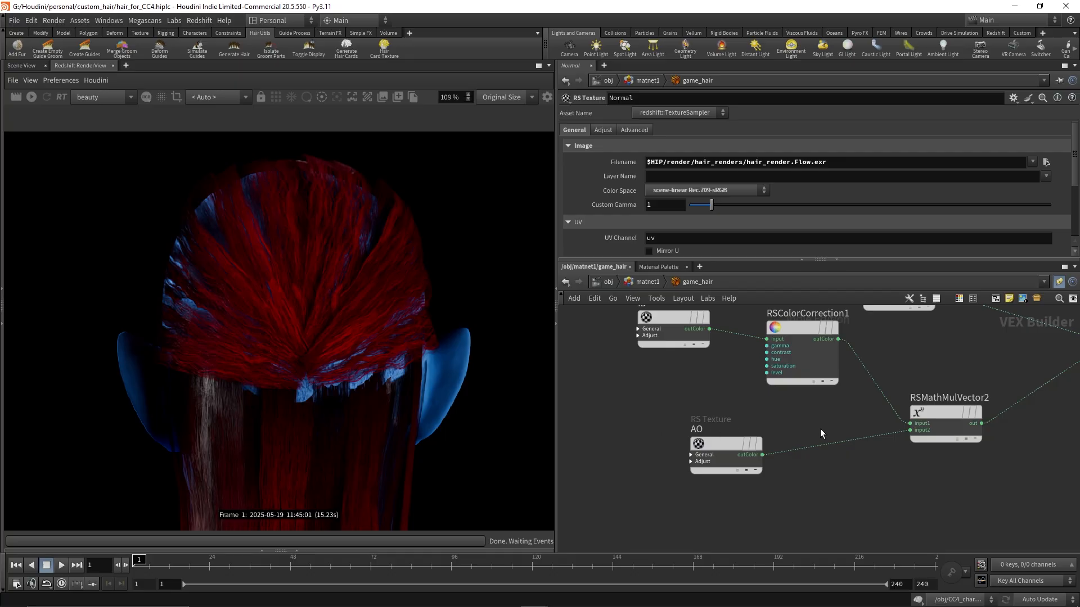
middle_drag(820, 428, 803, 458)
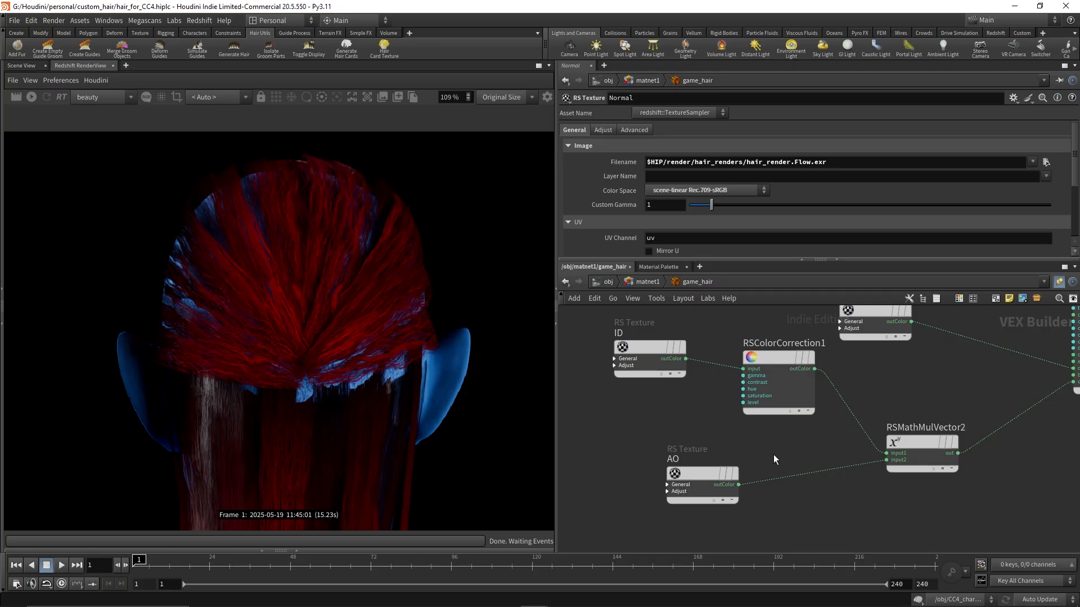
click(700, 475)
click(1046, 162)
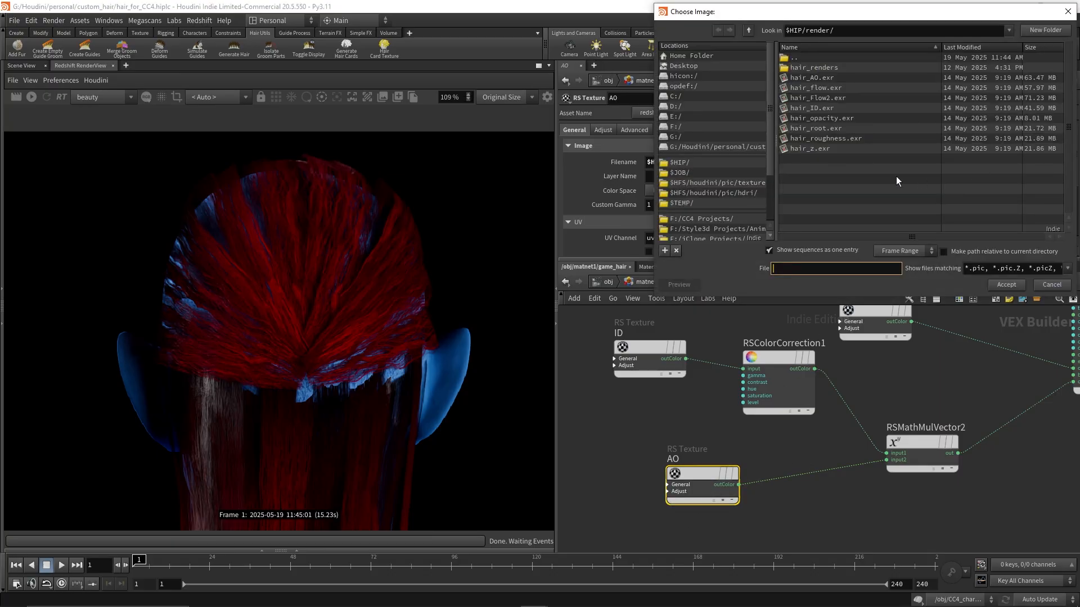
double_click(817, 68)
click(836, 118)
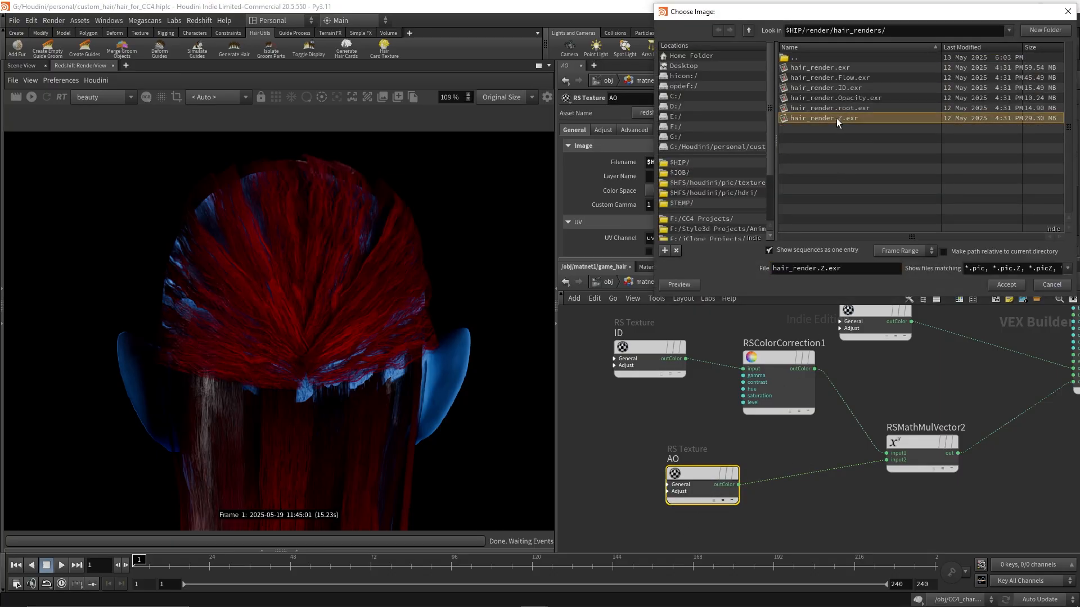
click(1000, 285)
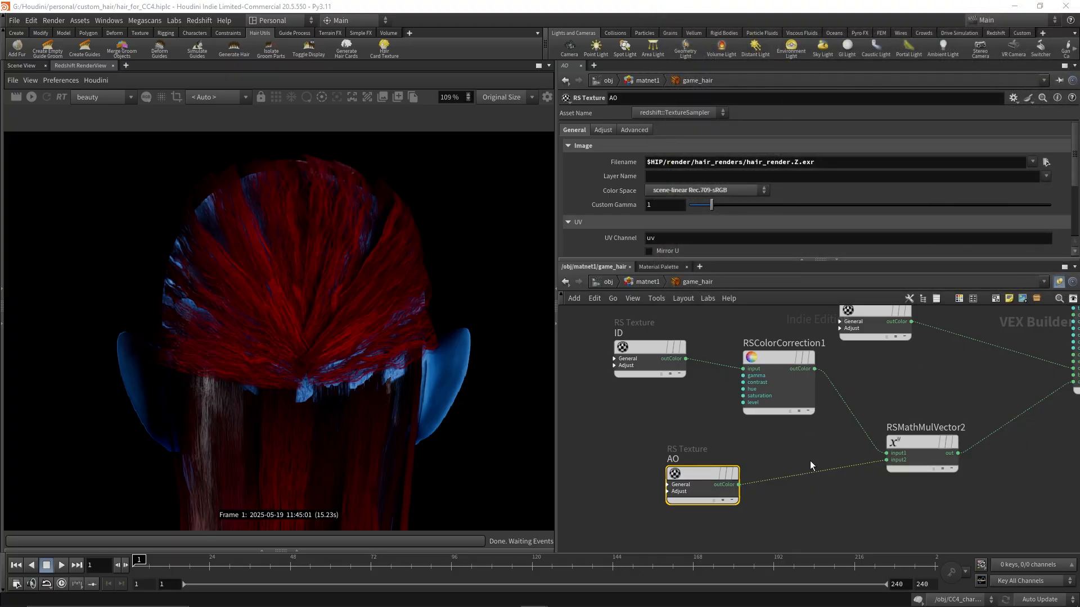
Check the Roughness texture node and start a new render in the render view
middle_drag(830, 438, 797, 500)
scroll(888, 446, down, 2)
middle_drag(888, 445, 881, 506)
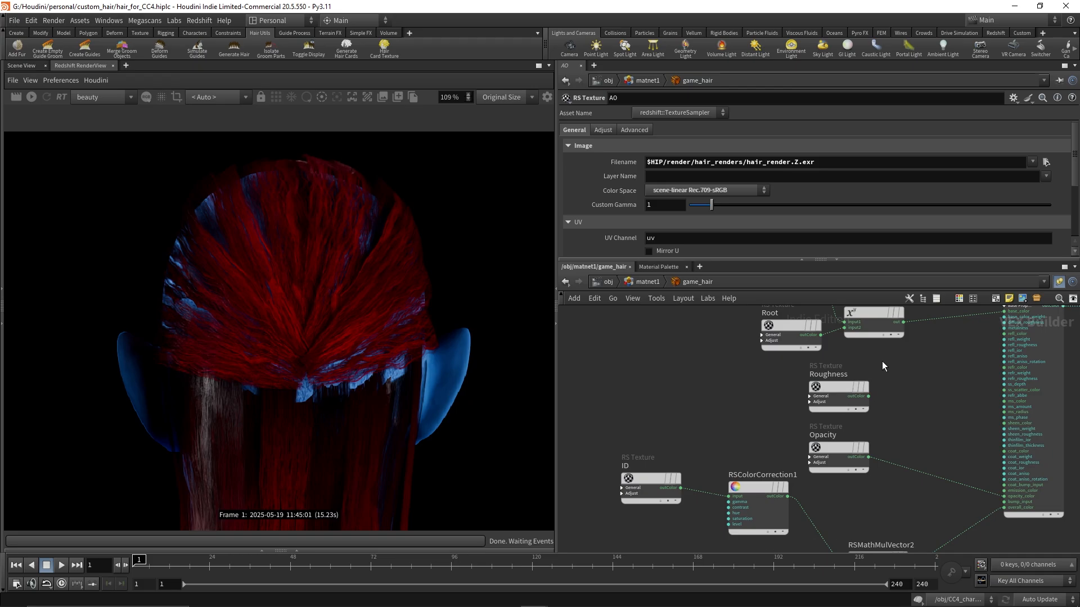
middle_drag(891, 372, 862, 383)
click(810, 400)
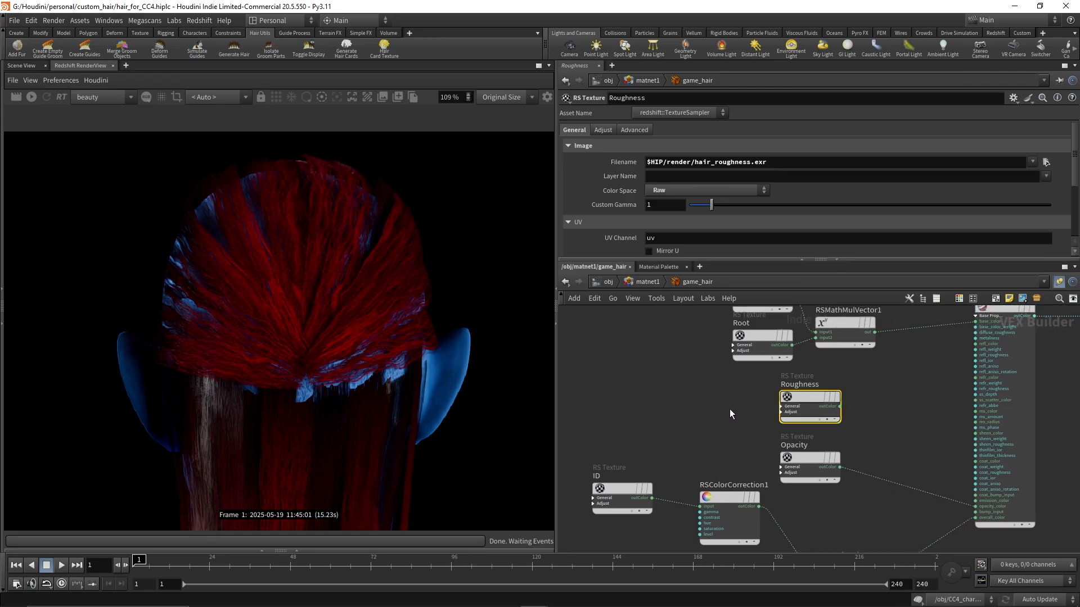
click(15, 98)
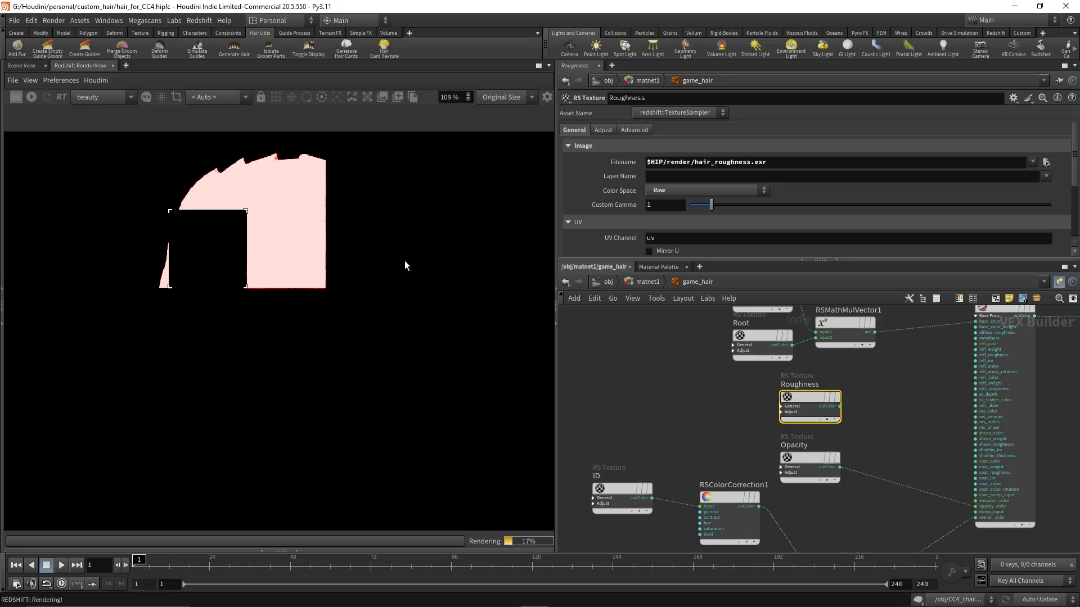
scroll(404, 261, down, 5)
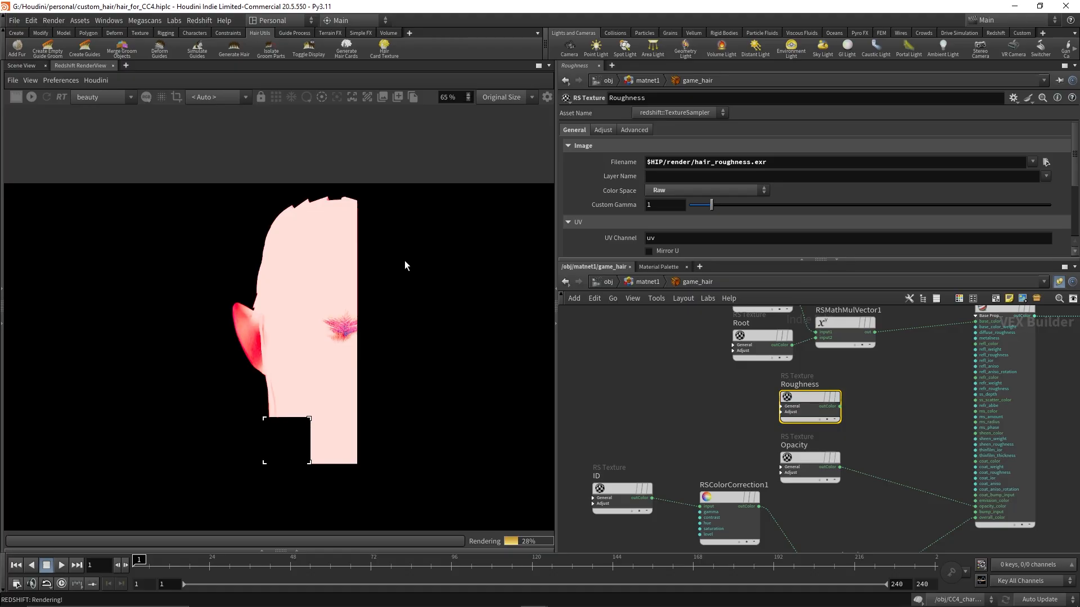
scroll(376, 340, down, 2)
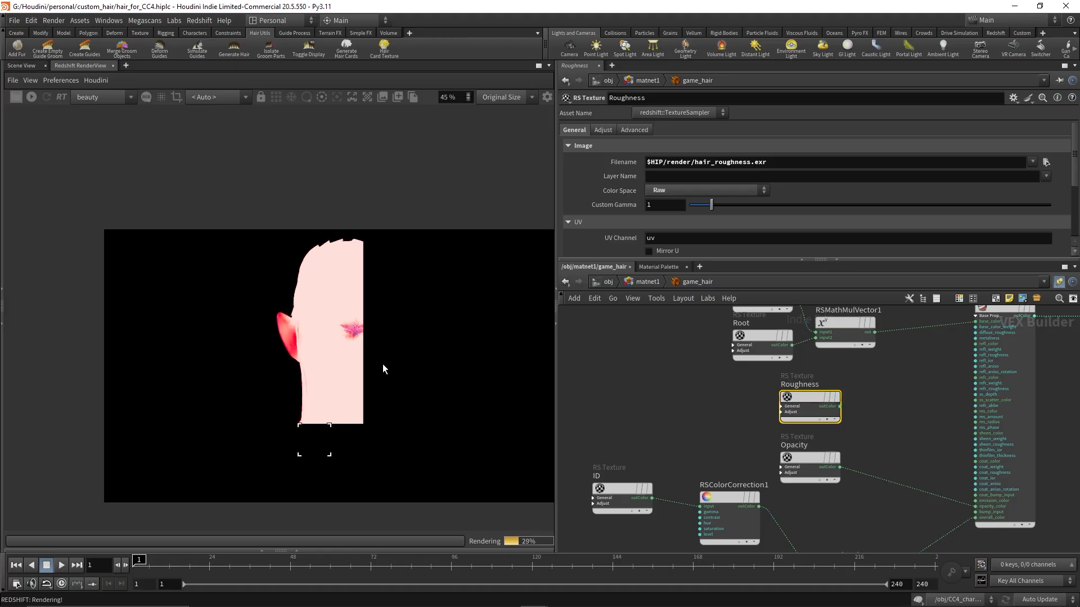
scroll(350, 306, up, 5)
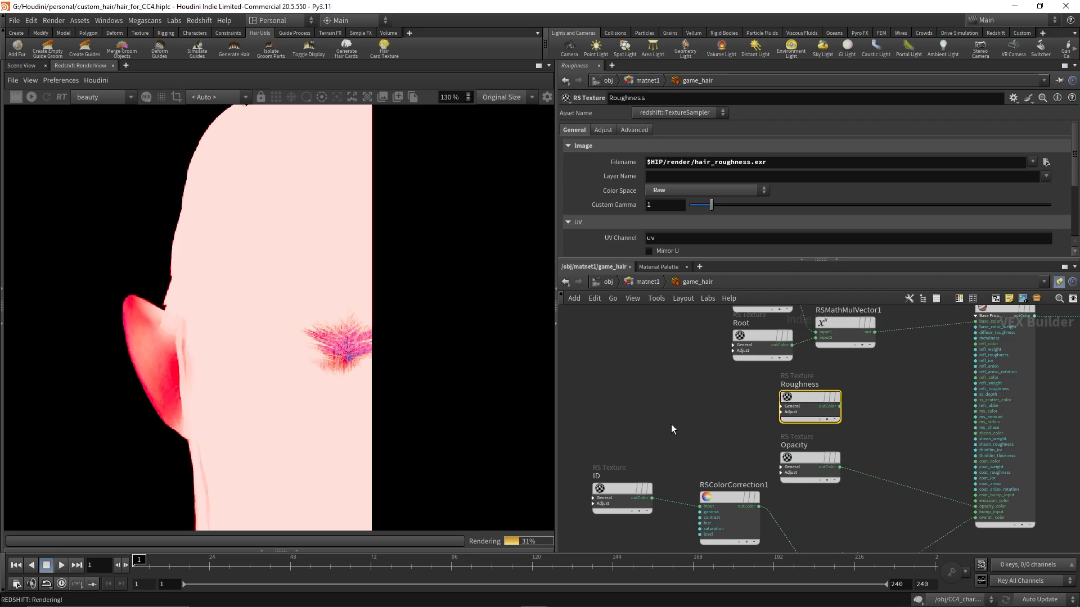
Set the Root texture's color space to Raw
middle_drag(664, 414, 658, 492)
middle_drag(676, 409, 682, 368)
click(758, 376)
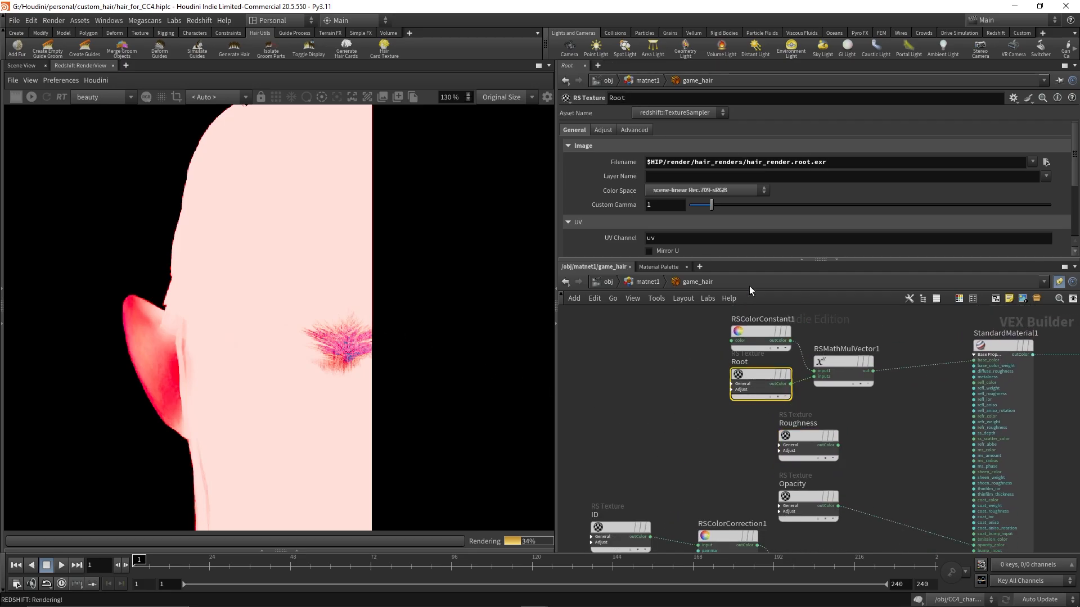
click(738, 191)
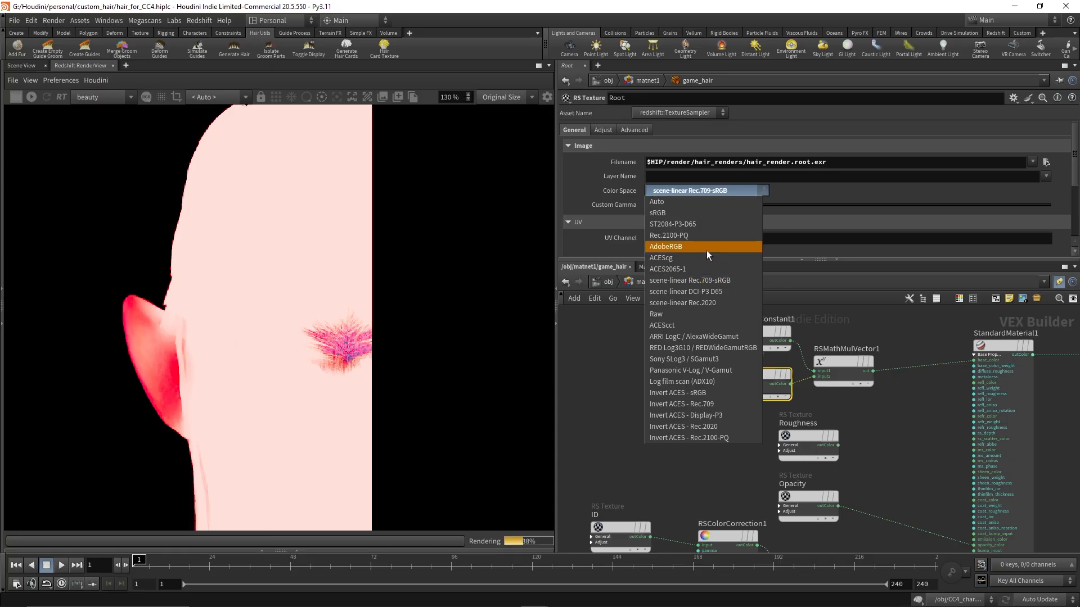
click(676, 318)
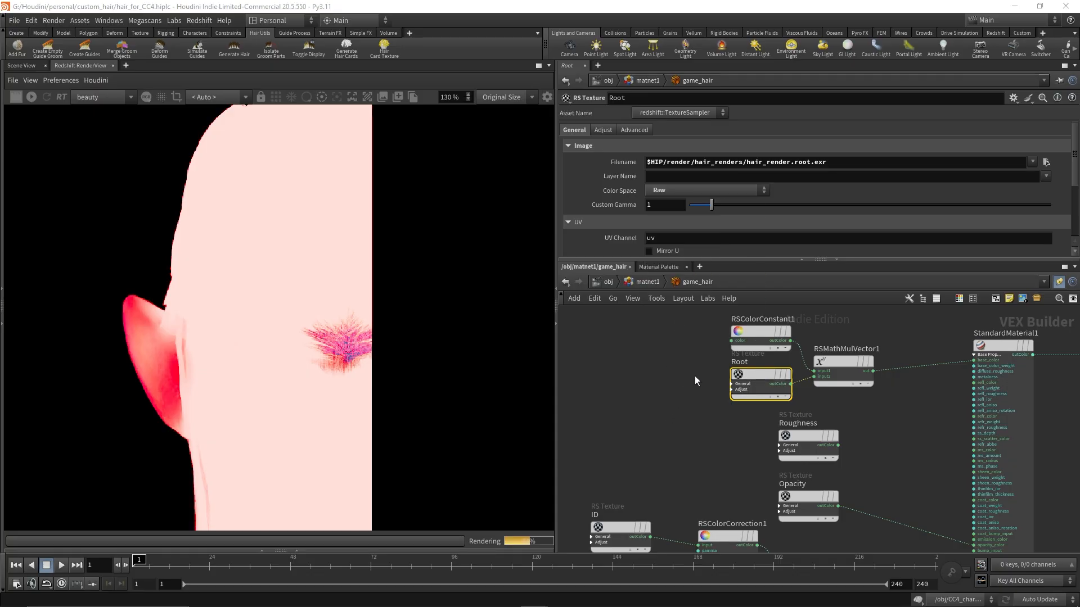
Set the ID texture's color space to Raw
middle_drag(675, 425, 625, 367)
middle_drag(675, 404, 729, 368)
drag(779, 387, 843, 430)
middle_drag(661, 391, 710, 321)
drag(709, 332, 686, 380)
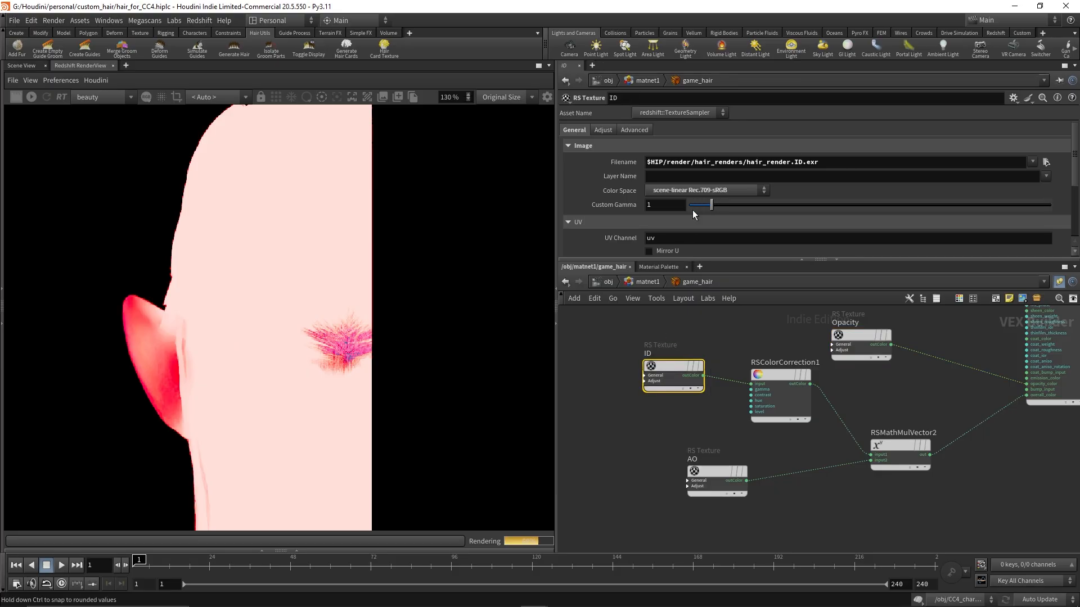
click(696, 190)
click(677, 314)
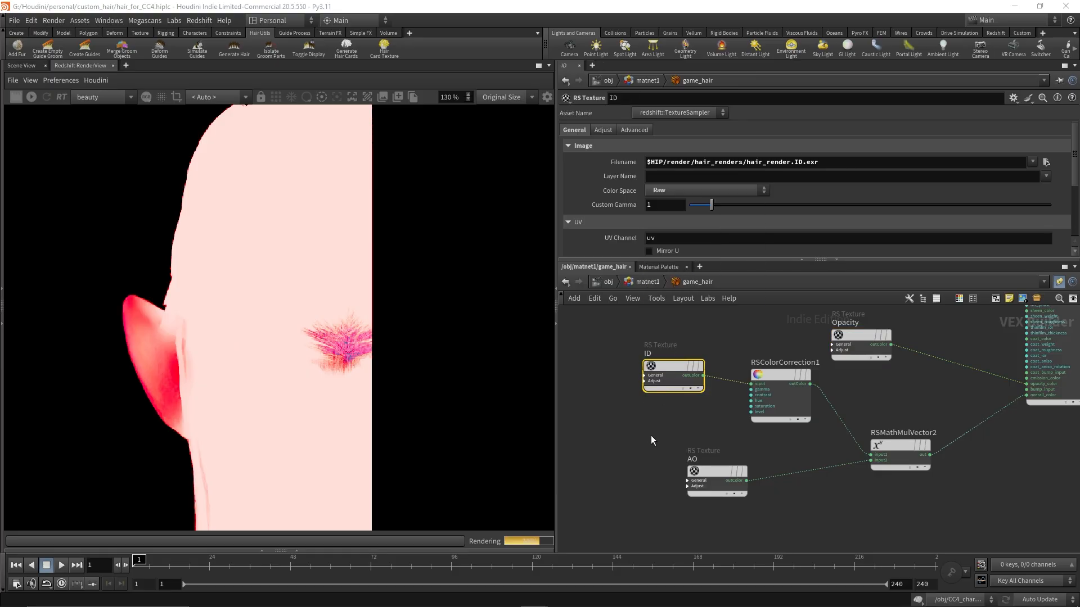
Set the AO texture's color space to Raw
click(730, 491)
click(696, 190)
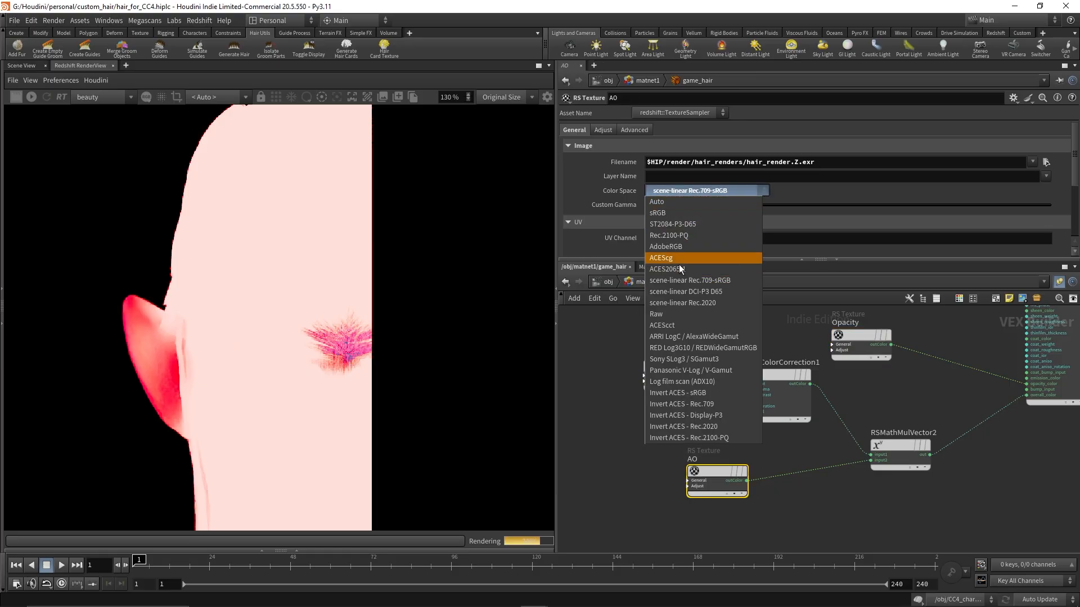
click(668, 313)
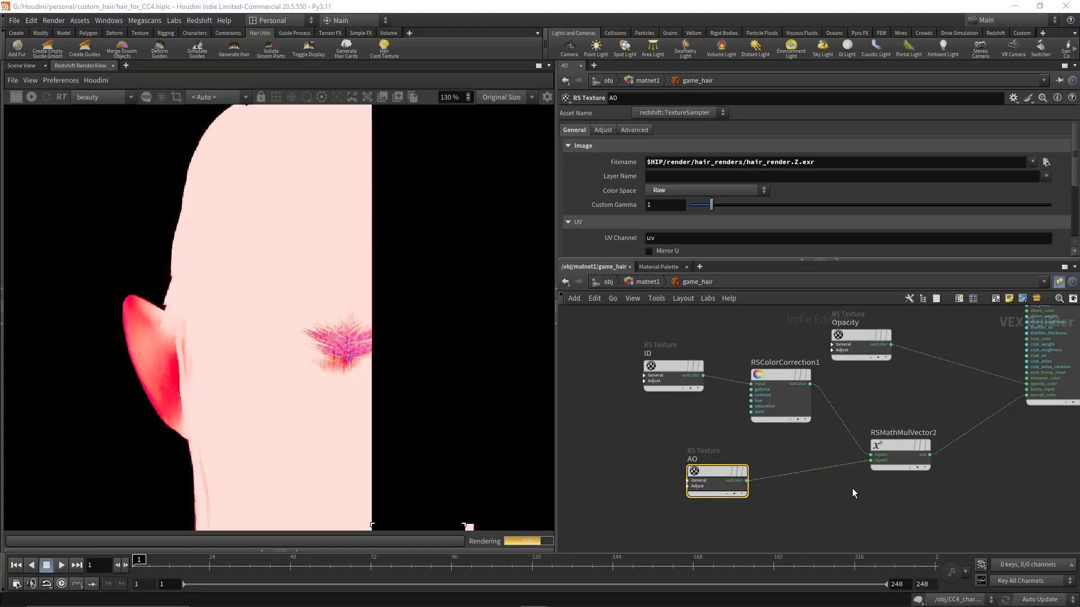
Select the Normal texture node and review its color space options without changing them
middle_drag(932, 490, 575, 481)
middle_drag(800, 415, 824, 542)
click(843, 390)
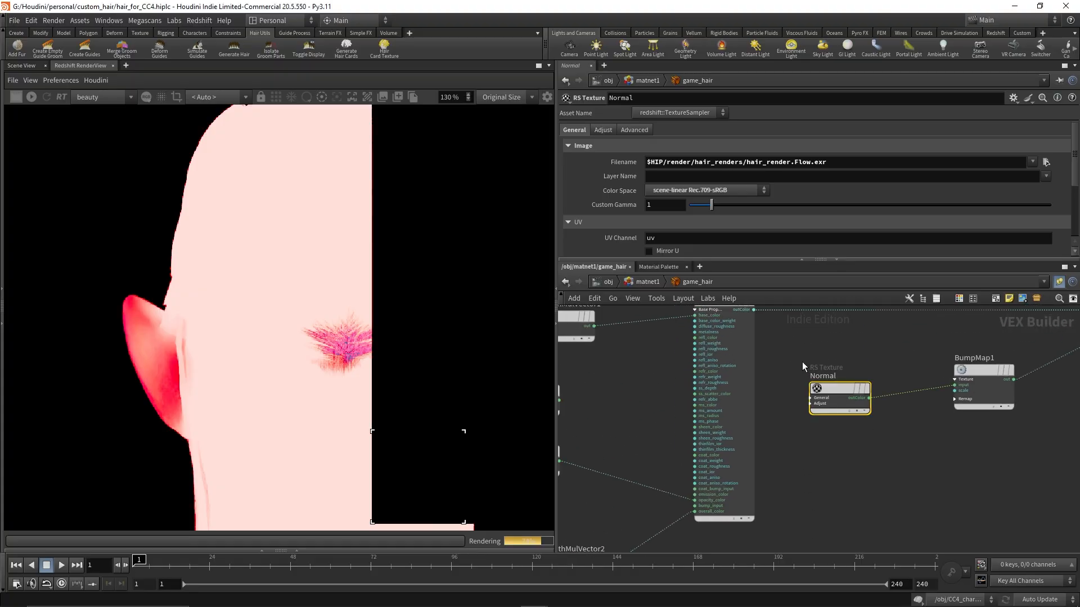
click(744, 194)
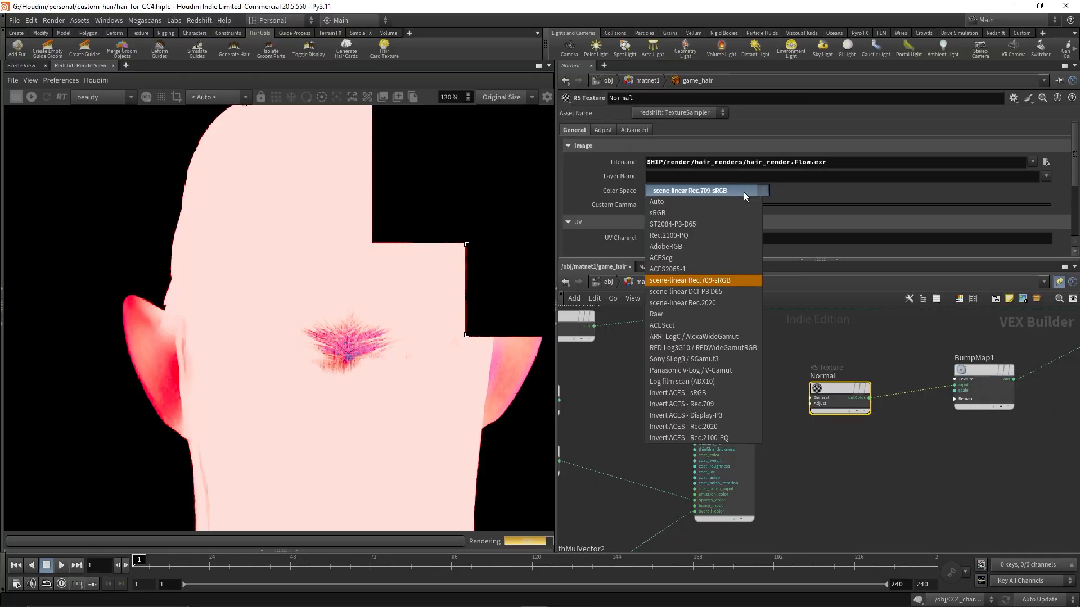
click(743, 191)
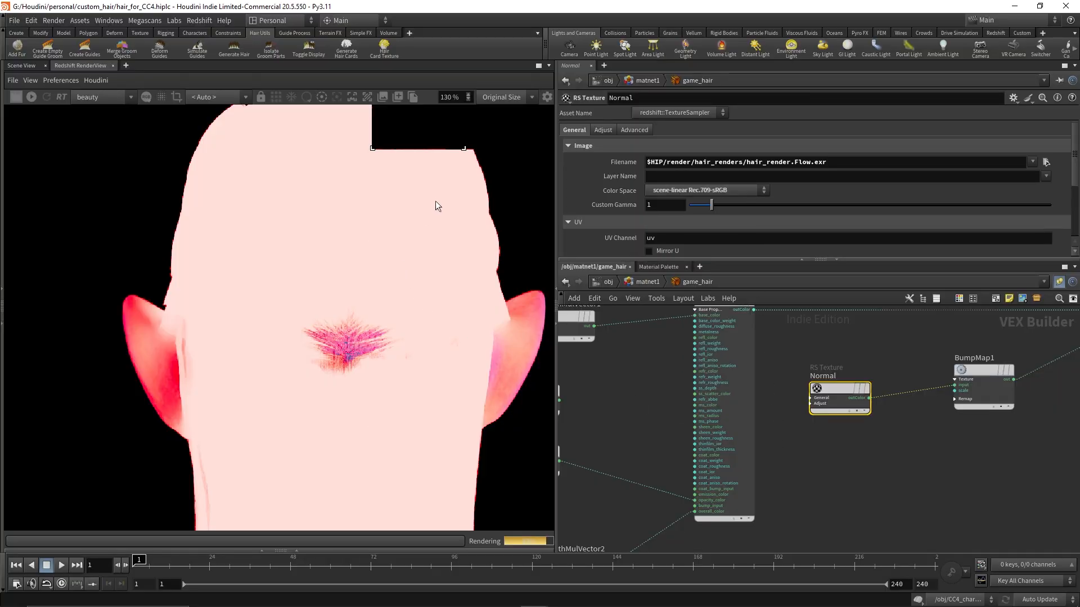
Start a new render in the render view to preview the updated game_hair material
scroll(817, 432, down, 3)
middle_drag(857, 487, 989, 442)
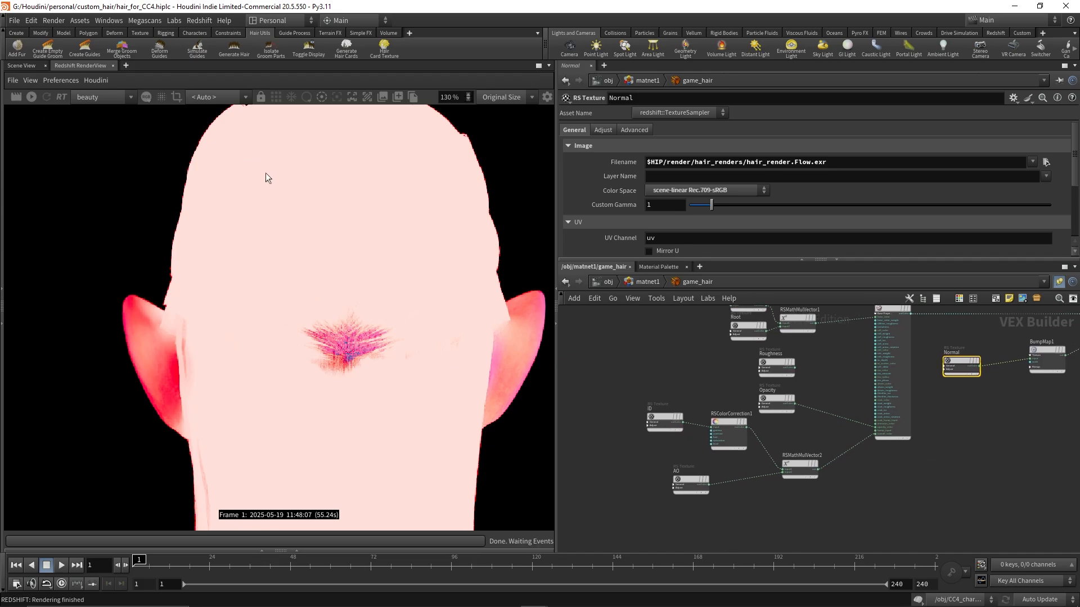
click(21, 97)
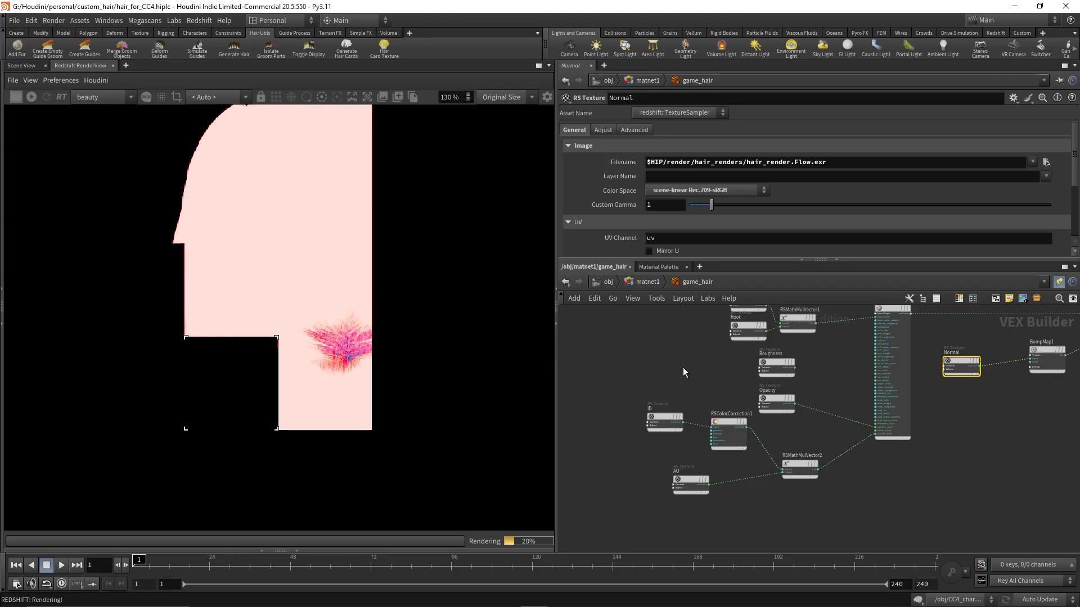
middle_drag(683, 367, 679, 430)
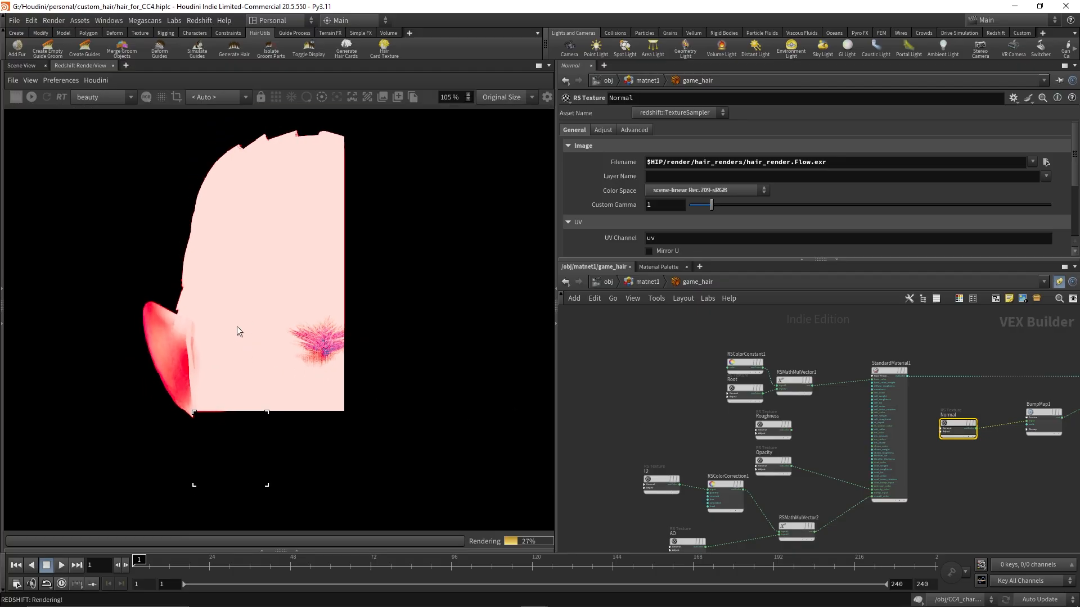
scroll(248, 329, down, 3)
drag(398, 412, 383, 305)
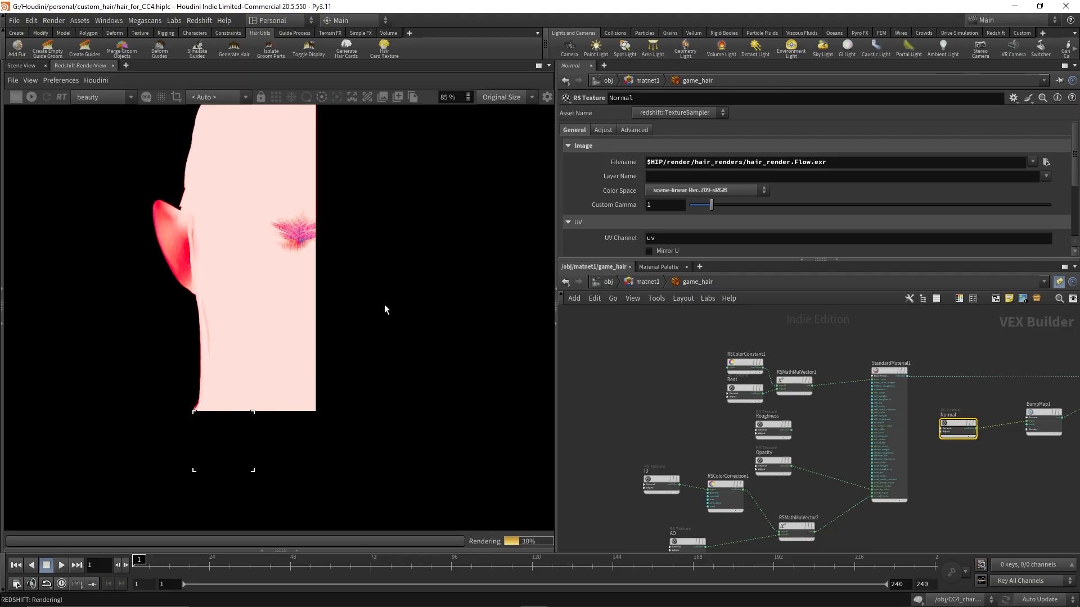
scroll(662, 381, up, 4)
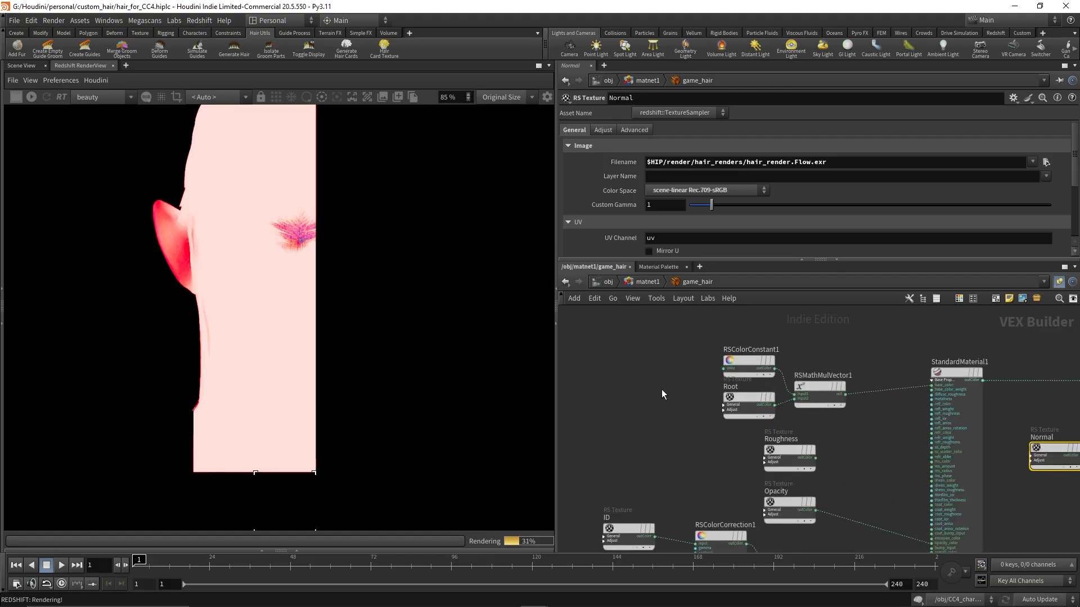
middle_drag(662, 428, 621, 403)
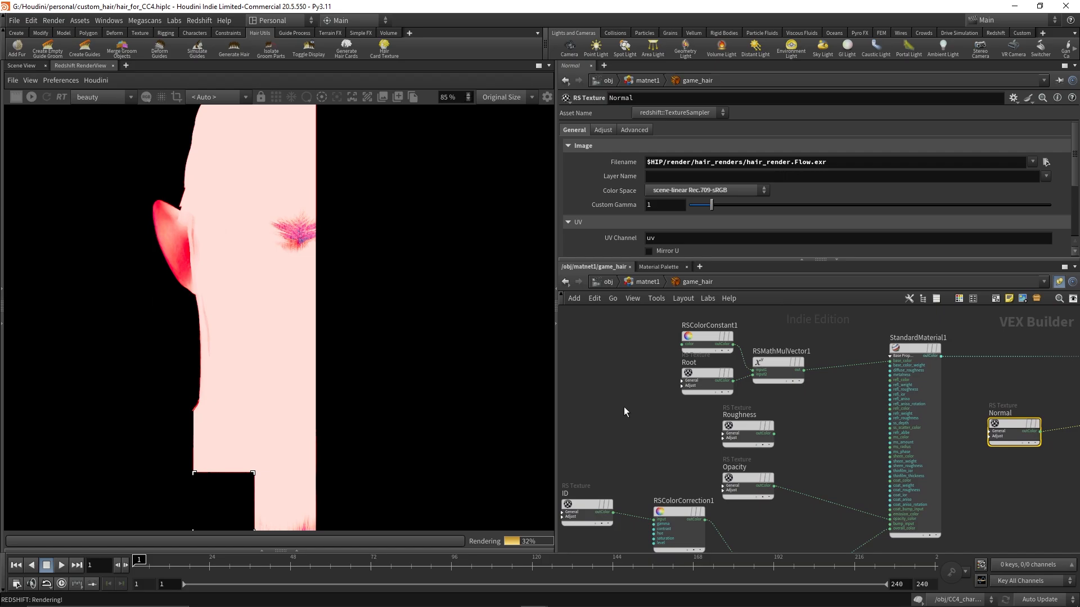
Select StandardMaterial1 and browse through its parameters
click(916, 346)
scroll(721, 215, down, 5)
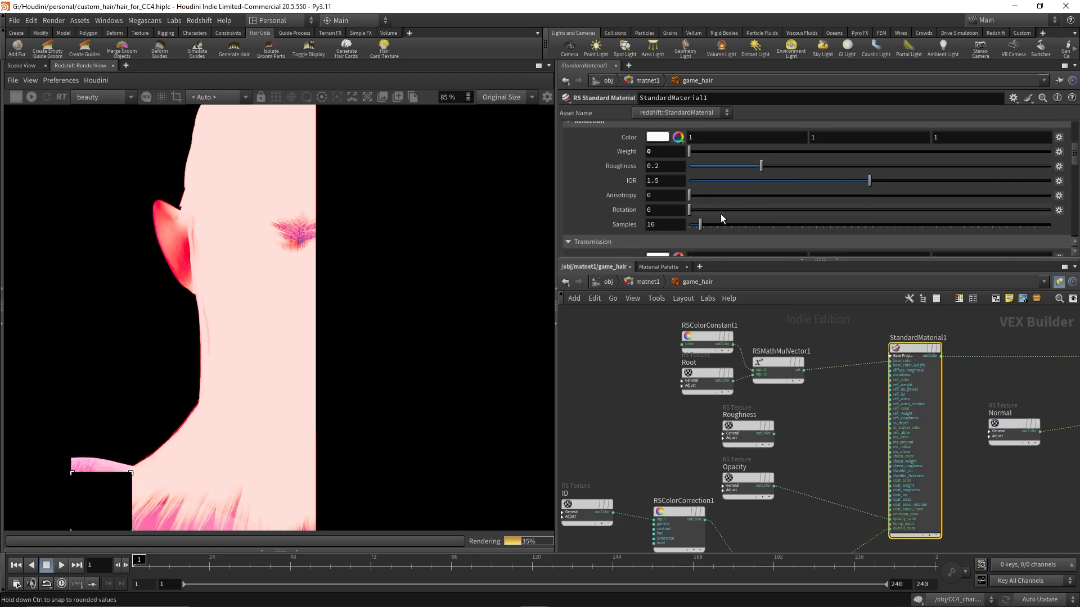
scroll(720, 213, down, 2)
scroll(720, 213, up, 4)
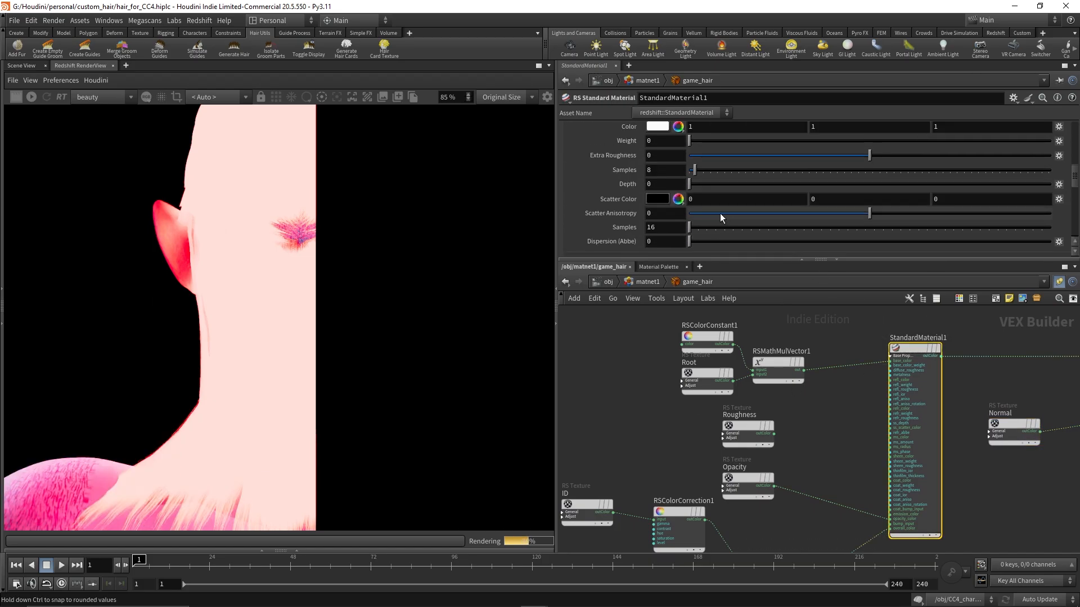
scroll(720, 214, down, 6)
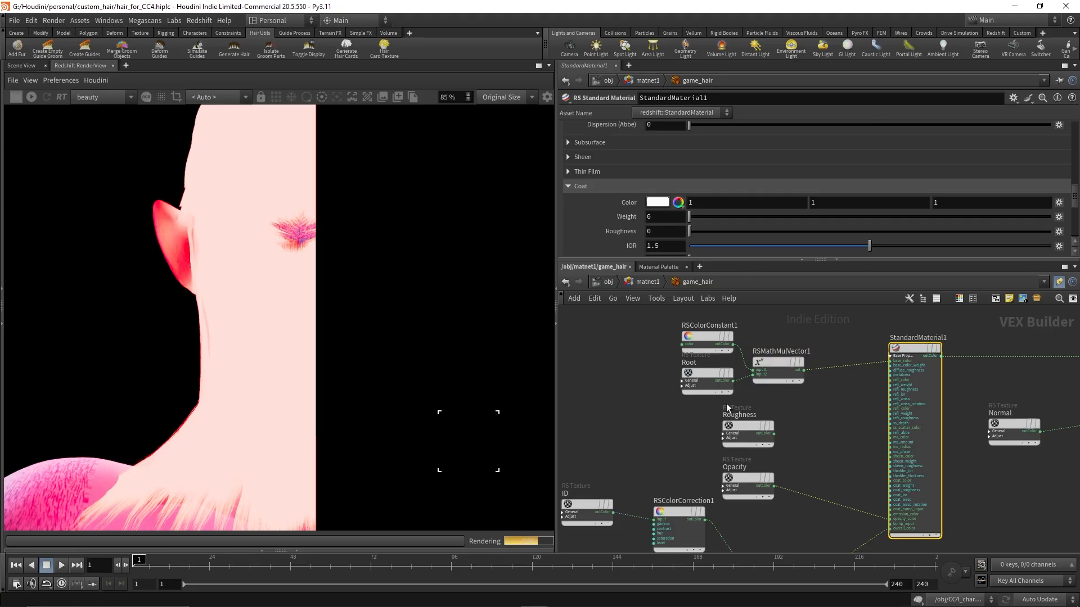
scroll(282, 395, down, 2)
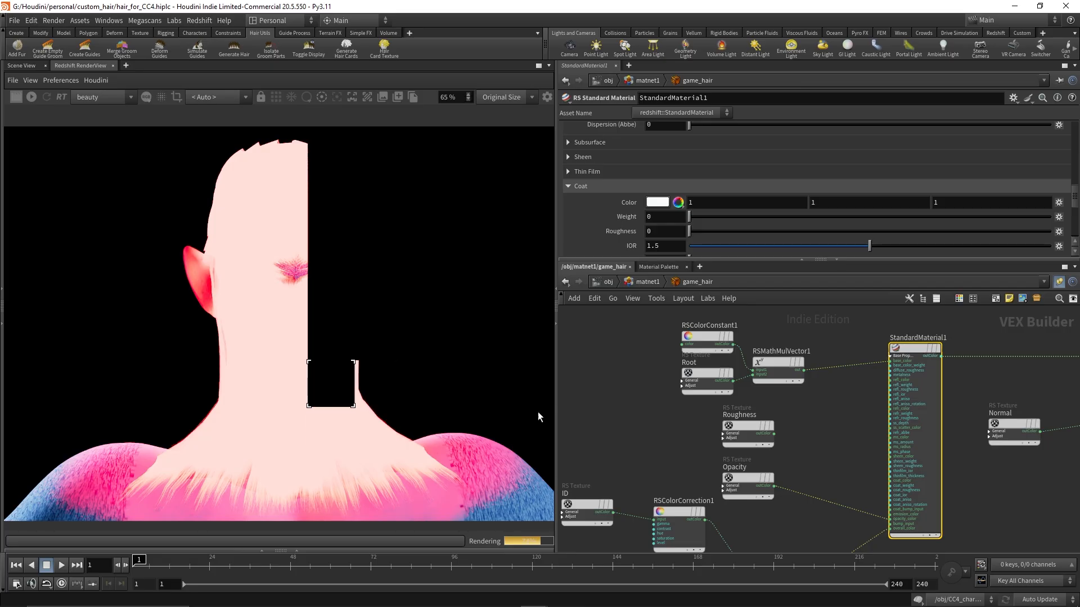
scroll(811, 453, up, 3)
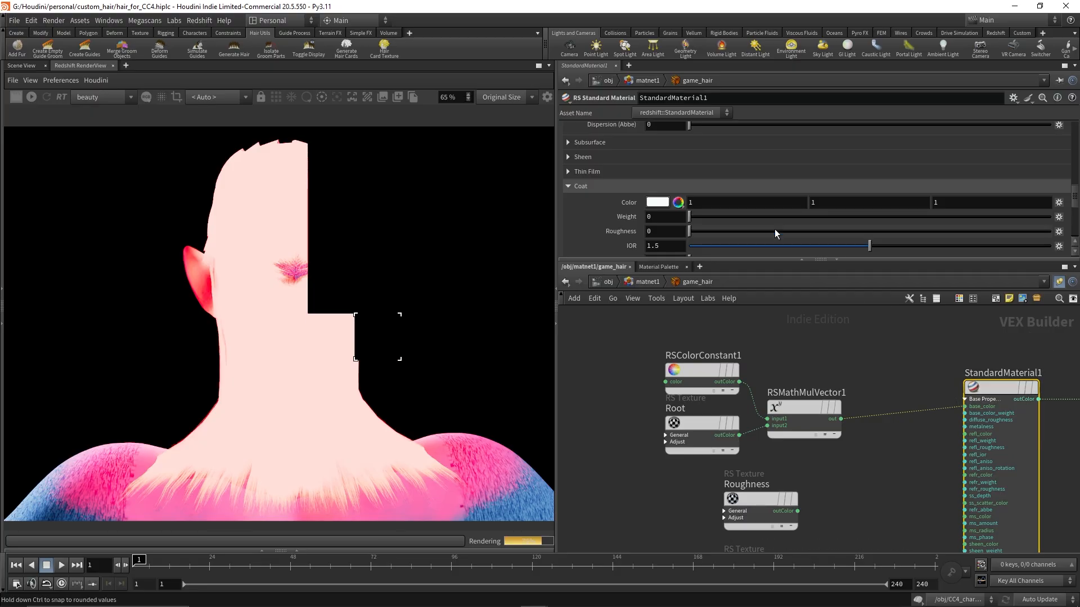
scroll(774, 228, down, 5)
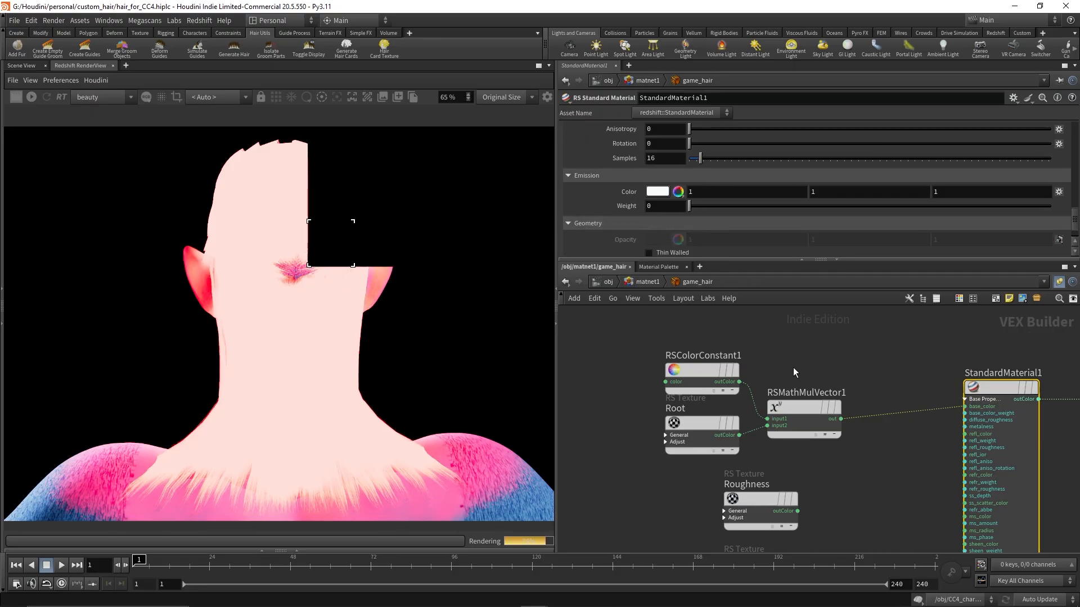
Cut the wire from RSMathMulVector2 into StandardMaterial1 and restart the render
middle_drag(872, 505, 825, 329)
scroll(825, 329, down, 3)
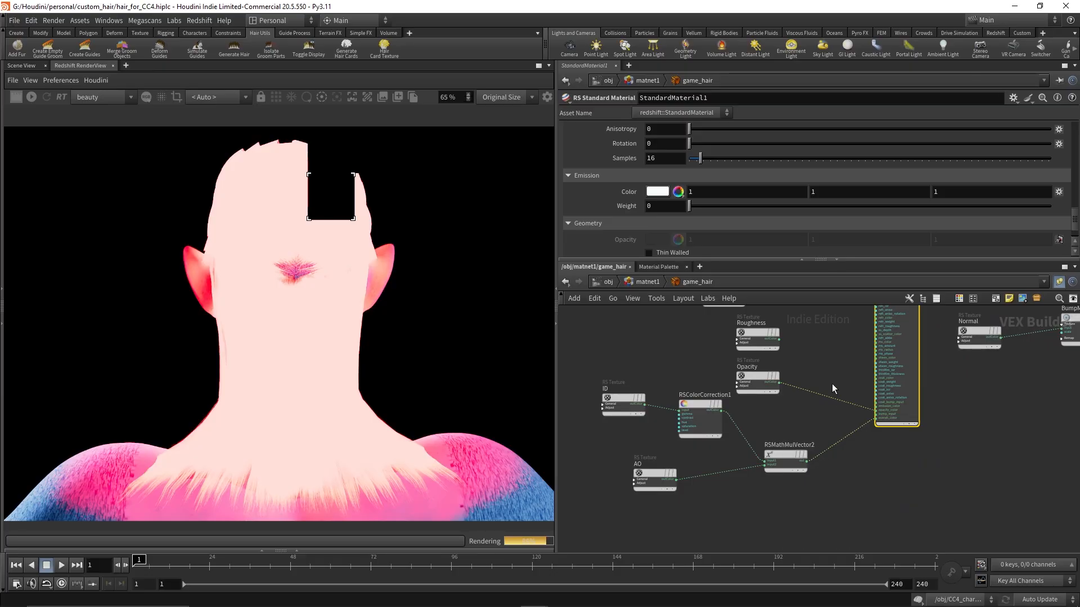
scroll(832, 384, up, 3)
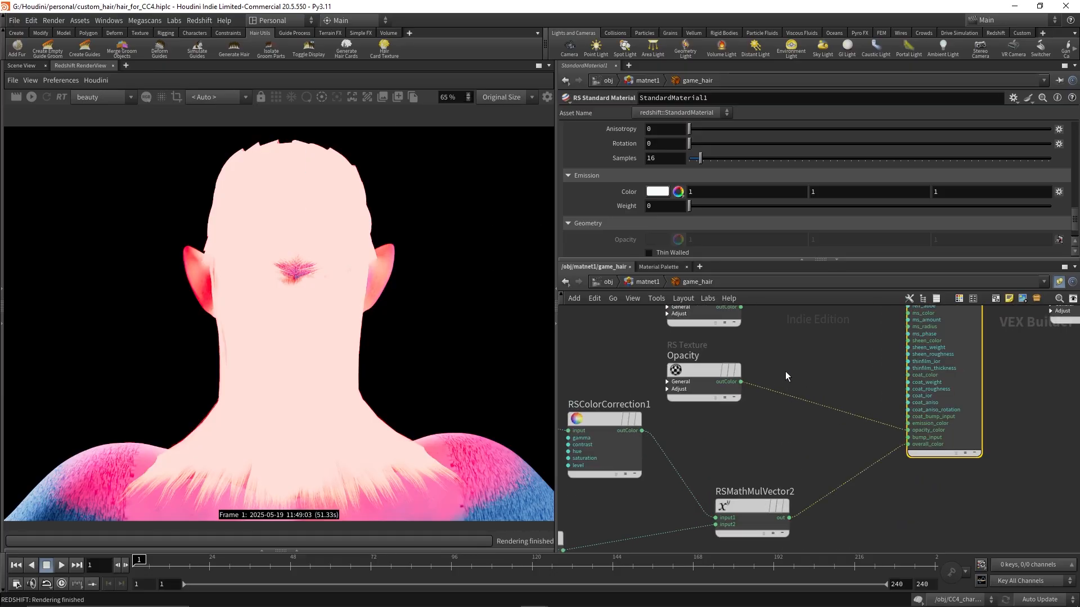
middle_drag(785, 375, 869, 402)
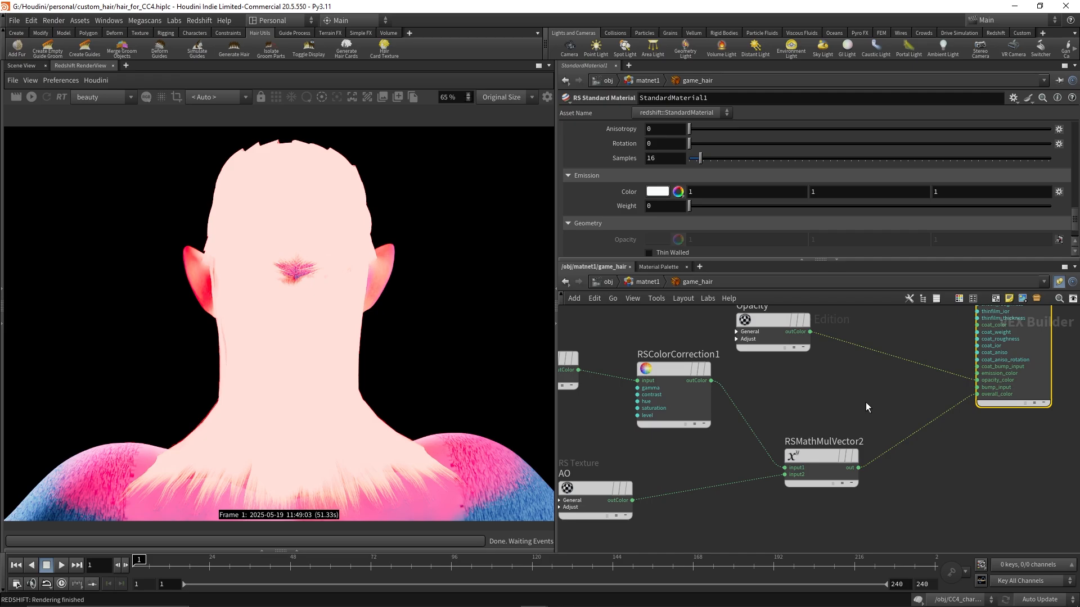
key(y)
drag(879, 412, 960, 490)
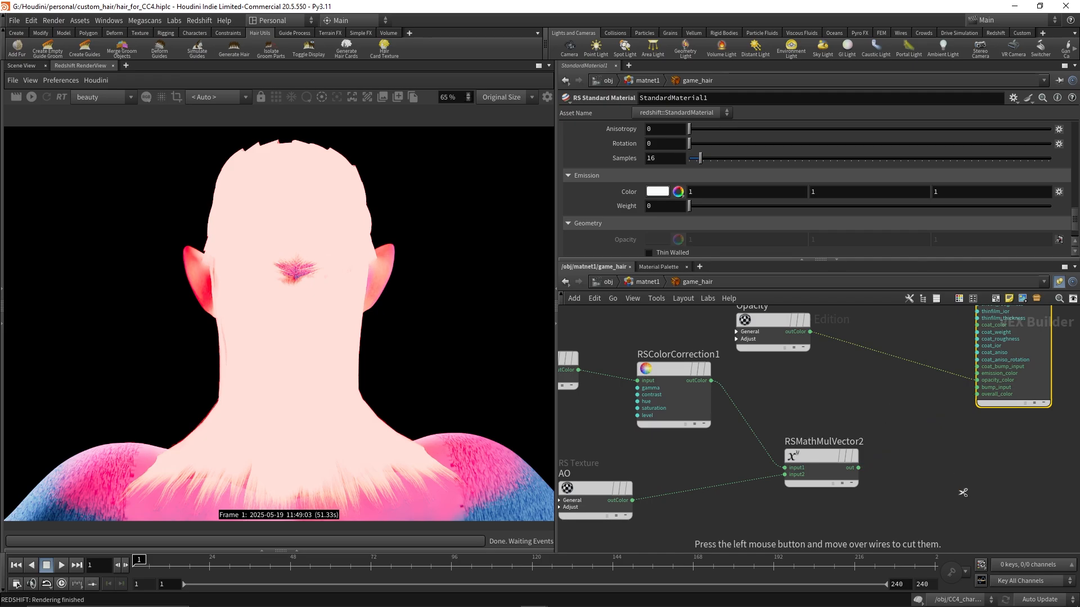
click(16, 97)
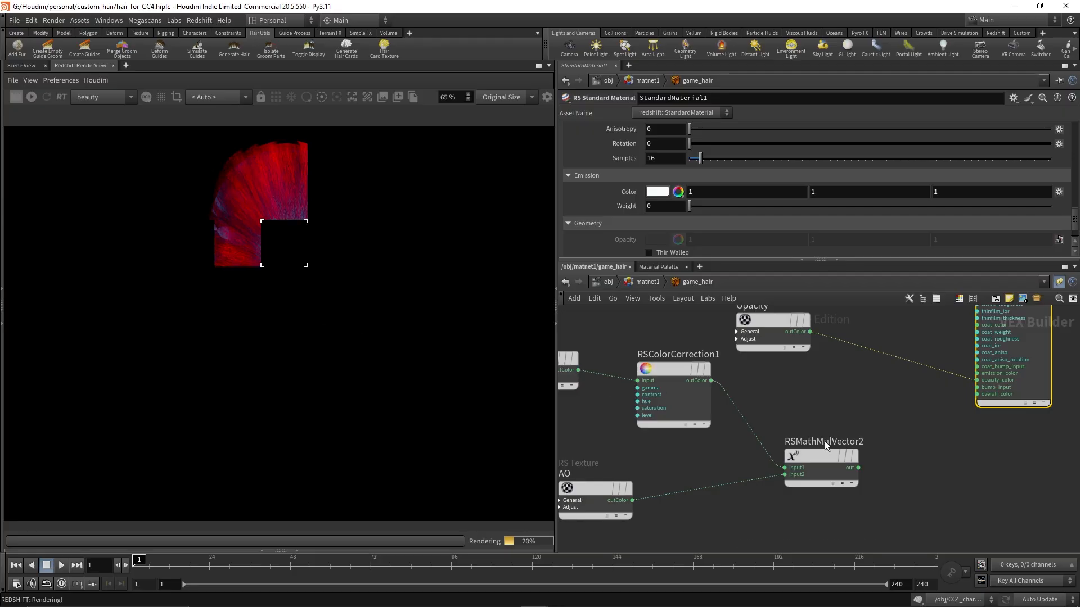
Examine the rendered hair colors up close in the render view
middle_drag(764, 434, 834, 433)
drag(684, 526, 682, 522)
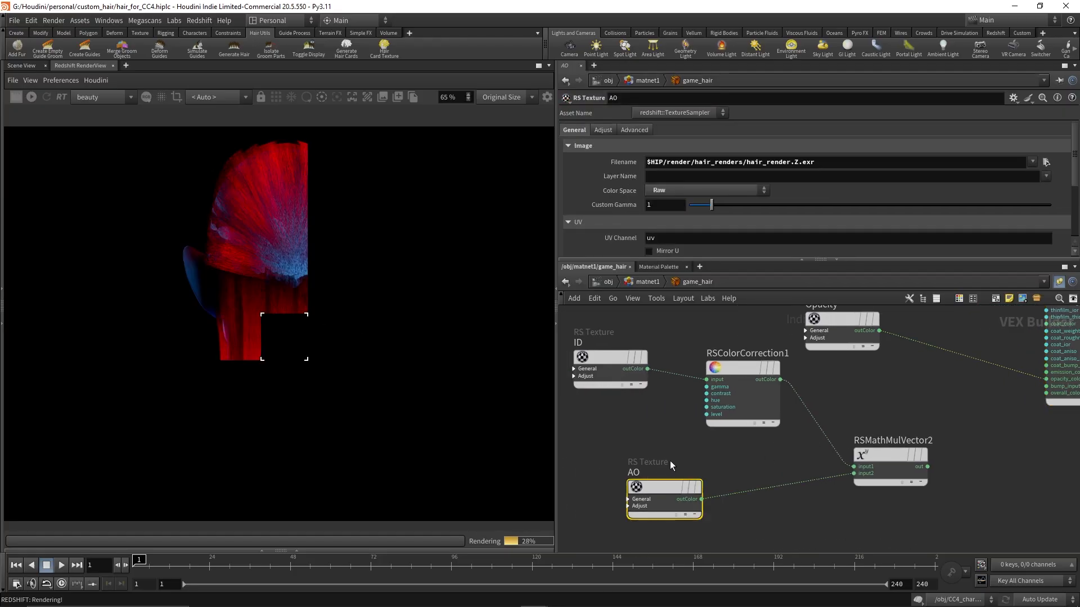
drag(703, 332, 759, 455)
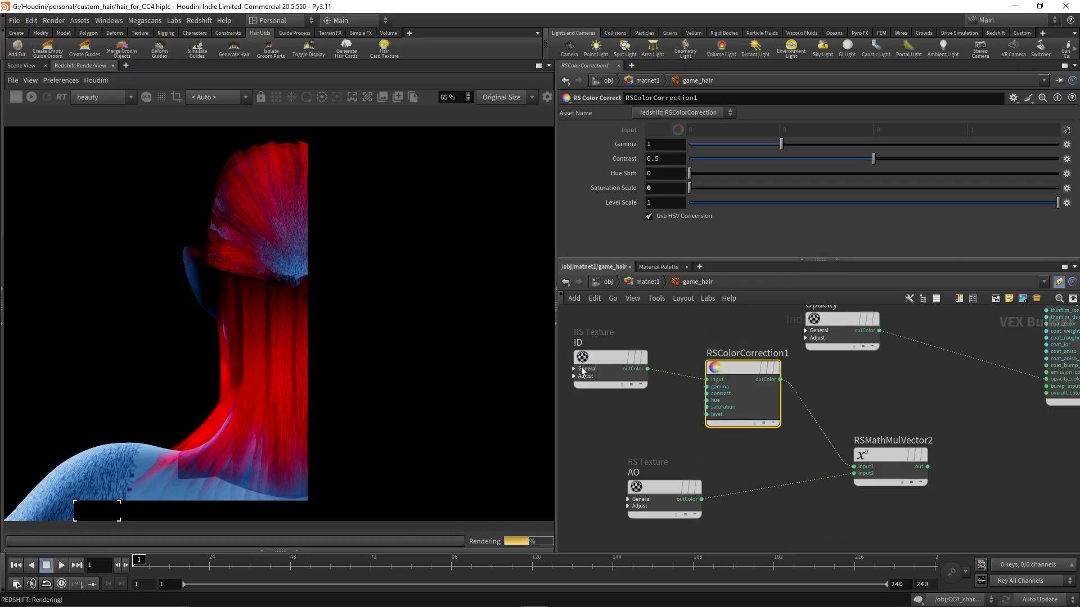
middle_drag(897, 403, 894, 382)
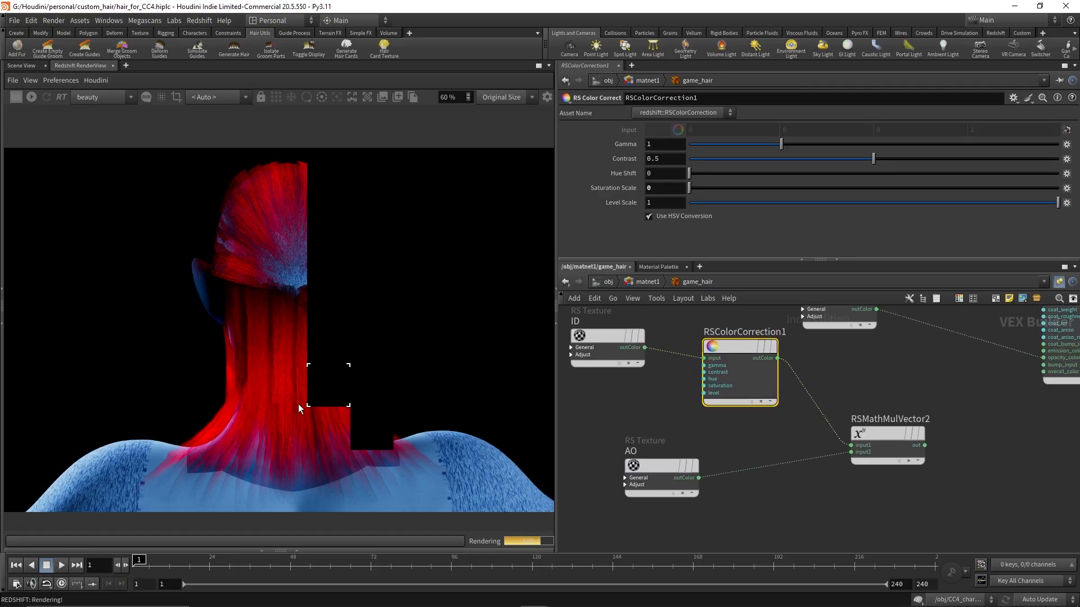
scroll(267, 438, up, 3)
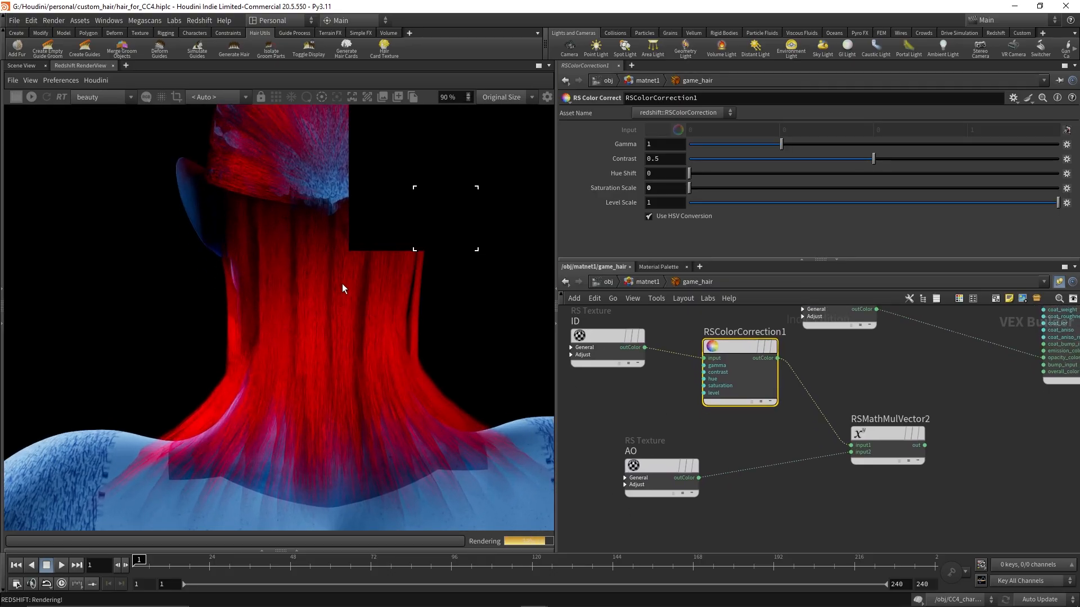
middle_drag(342, 283, 296, 364)
scroll(224, 243, up, 10)
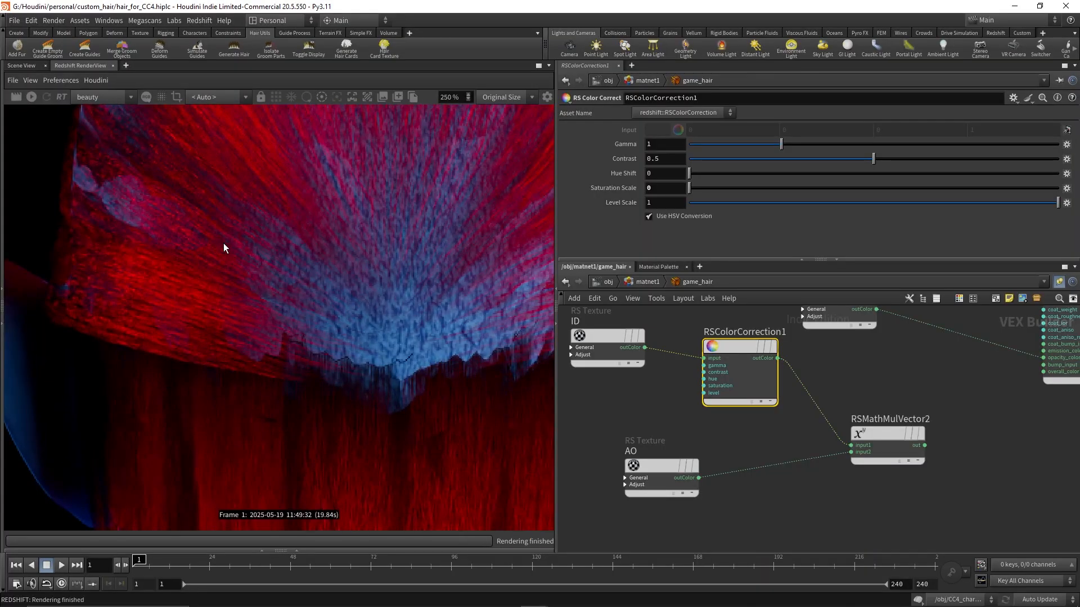
scroll(224, 243, down, 6)
middle_drag(289, 436, 298, 278)
scroll(295, 326, up, 5)
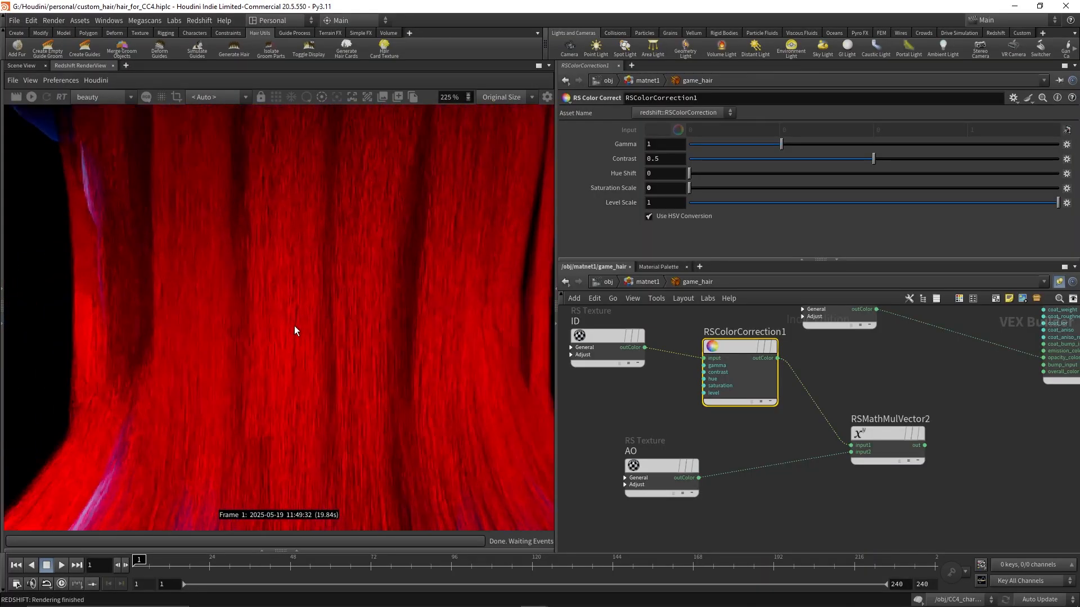
scroll(295, 325, down, 4)
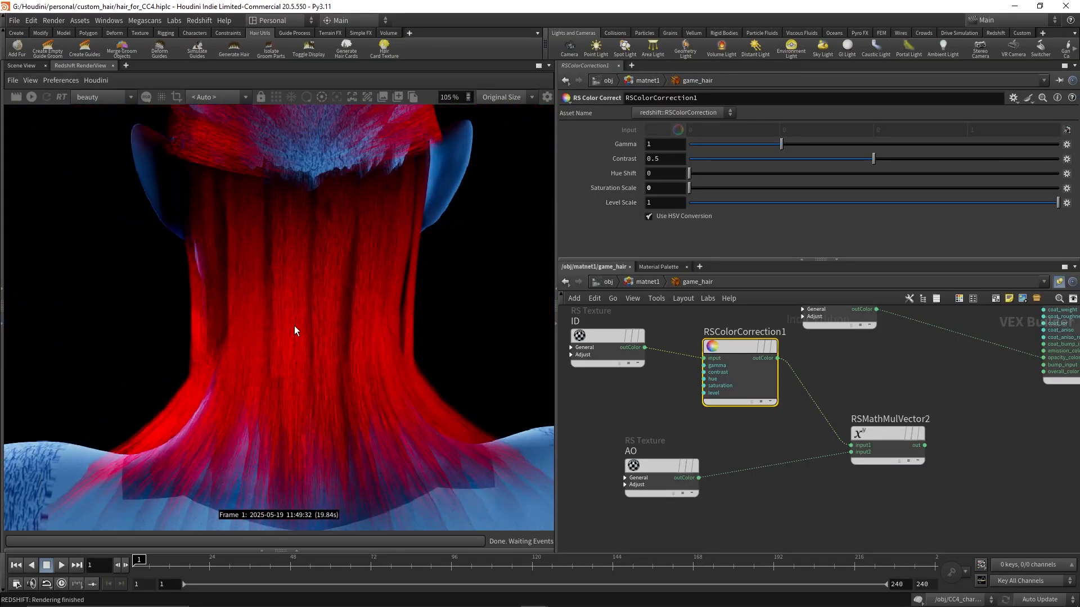
mouse_move(354, 425)
middle_down()
mouse_move(356, 272)
mouse_move(360, 467)
mouse_move(343, 410)
middle_up()
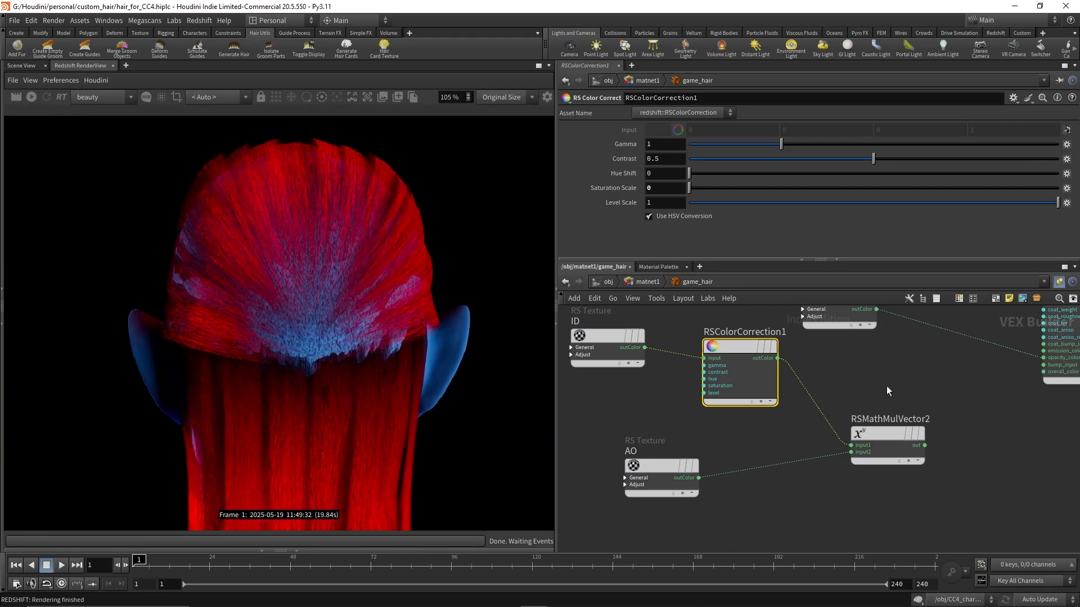
Select the Root texture node and review its file and color space settings
middle_drag(887, 386, 811, 488)
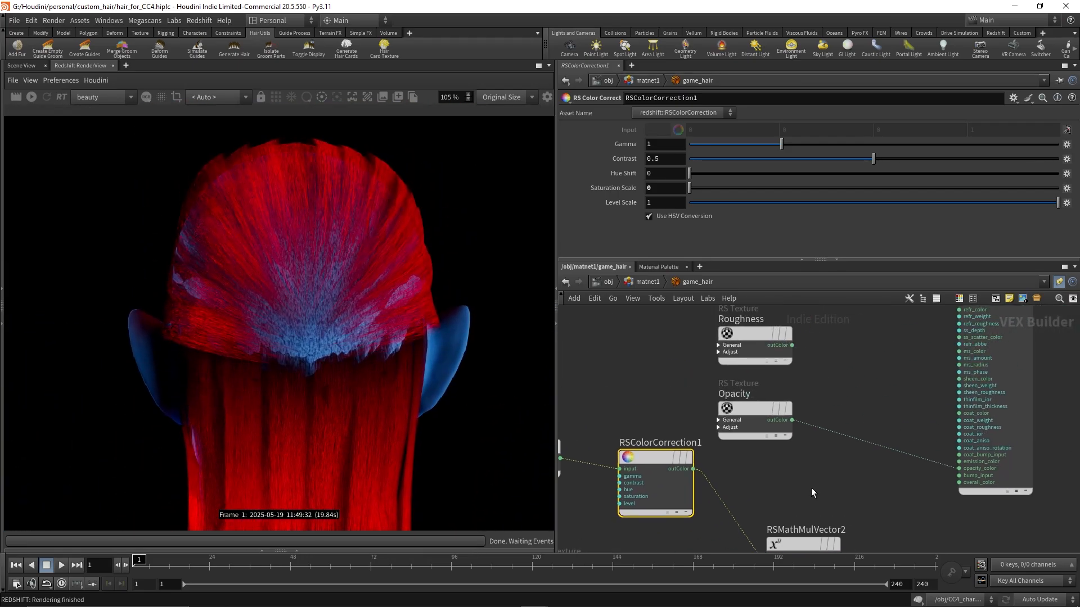
middle_drag(816, 411, 810, 477)
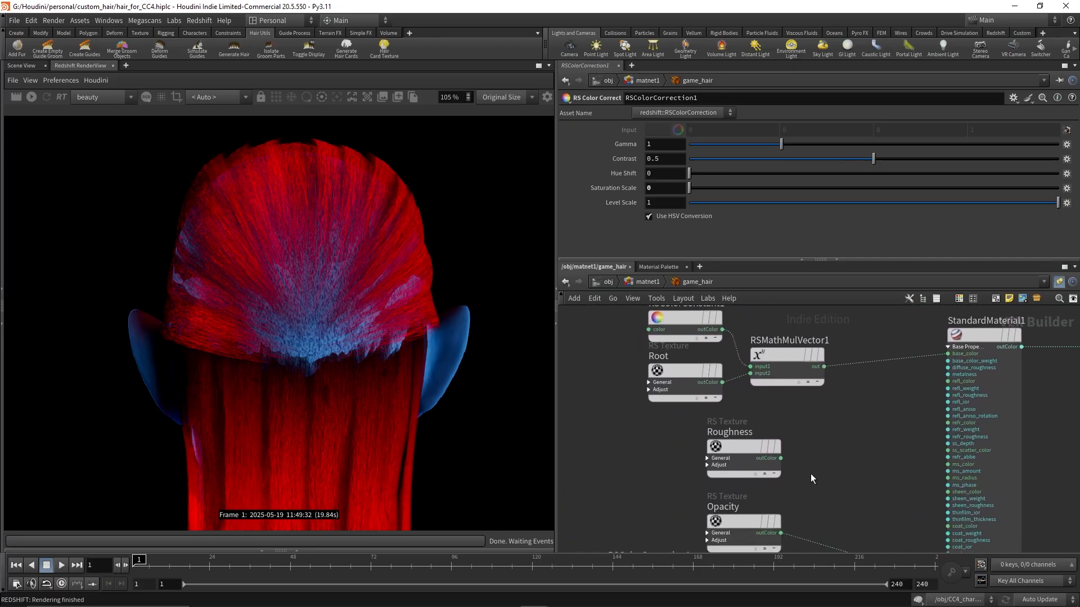
click(660, 393)
scroll(383, 394, down, 2)
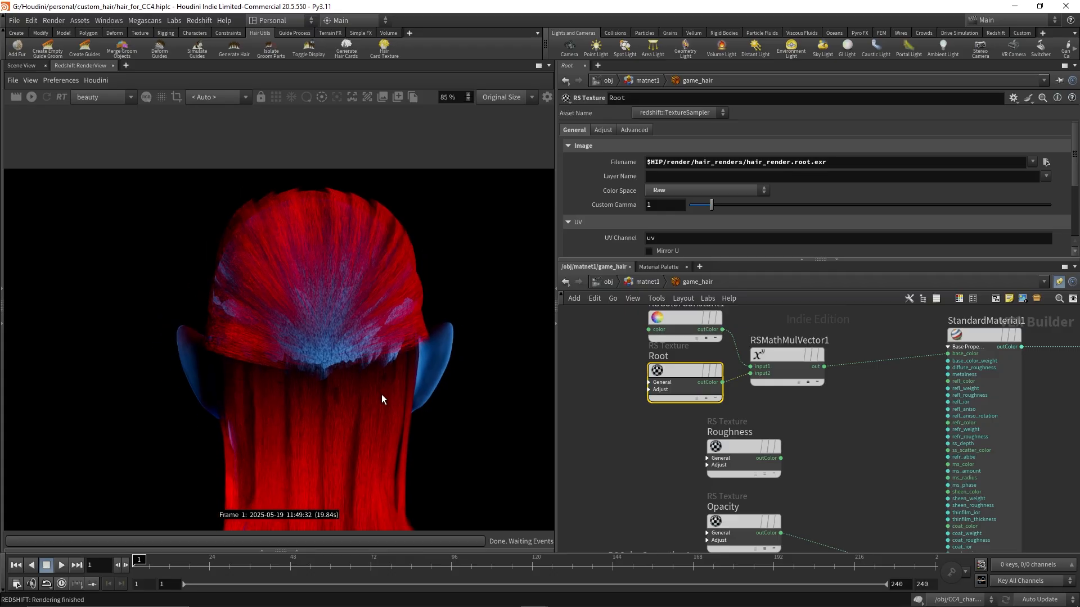
Open the CC4_character object's network and enlarge the parameter pane to view Create_Hair_Card_UVs1's settings
click(640, 282)
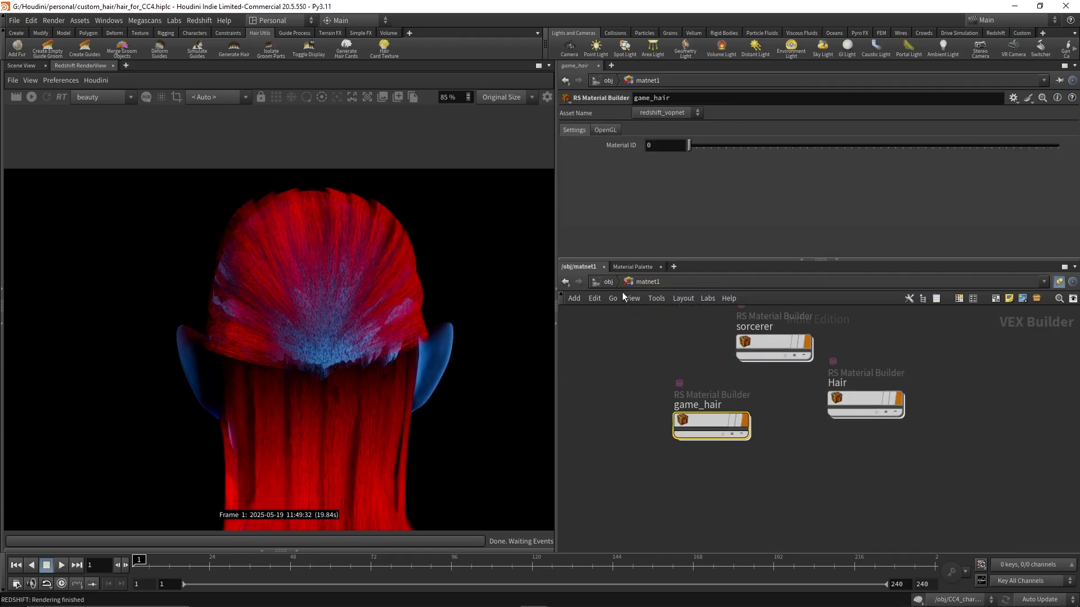
click(608, 281)
click(858, 426)
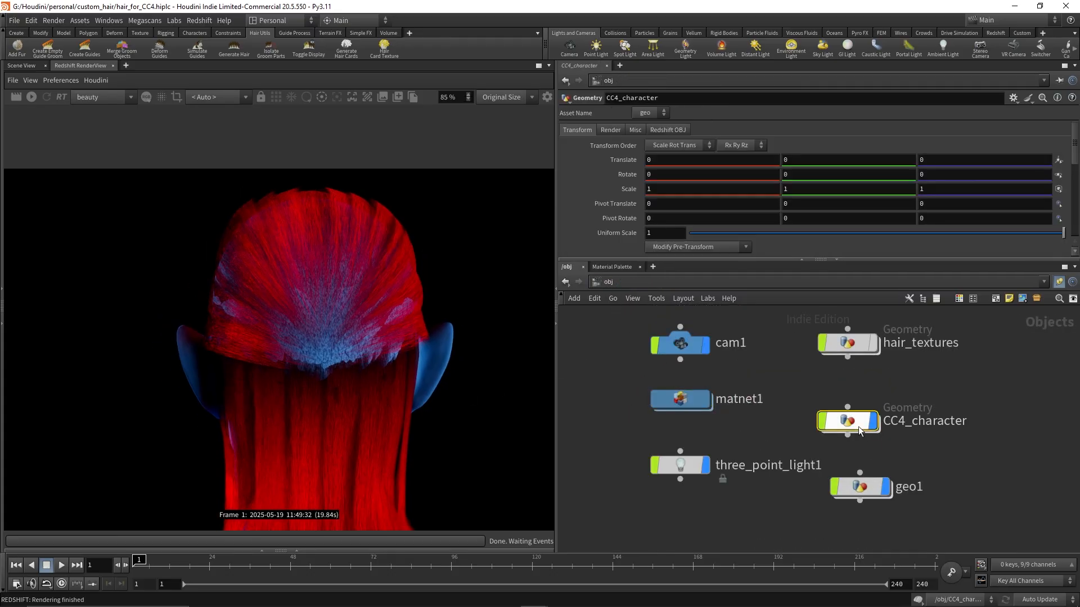
double_click(858, 426)
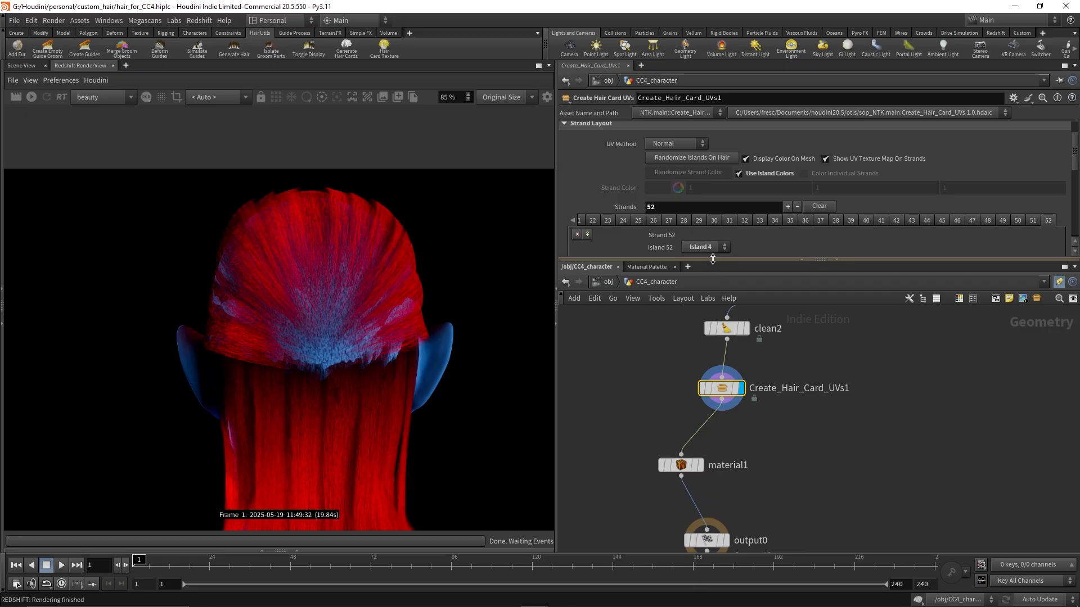
drag(713, 260, 713, 360)
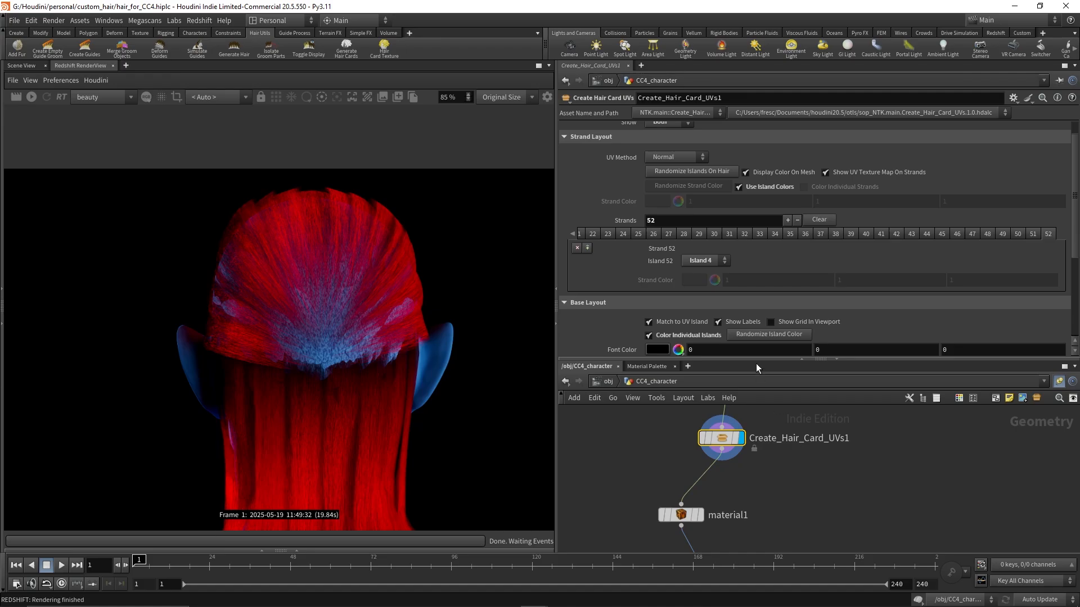
drag(756, 360, 760, 389)
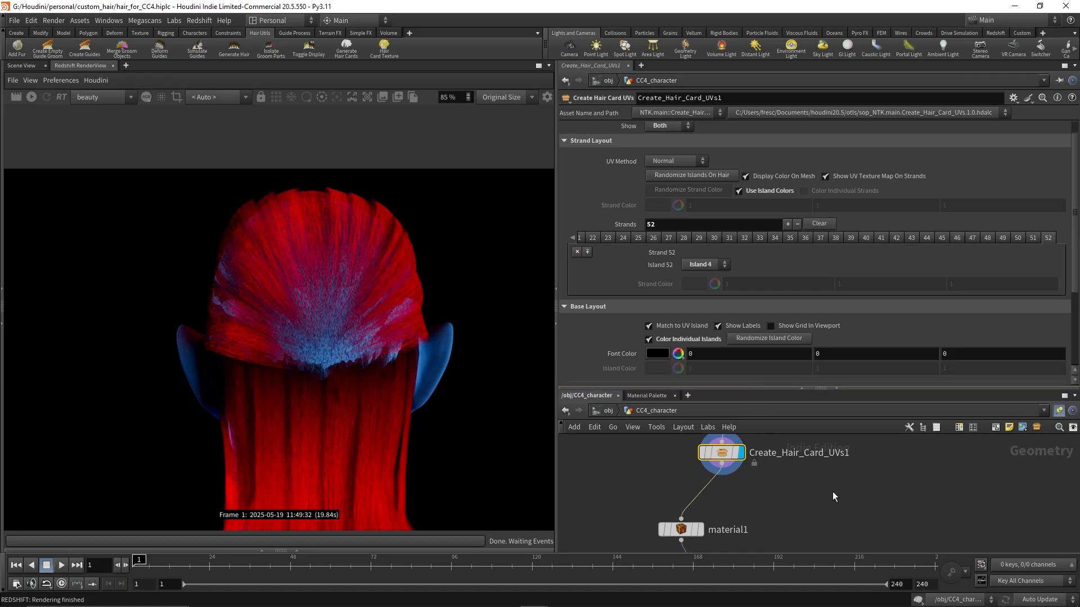